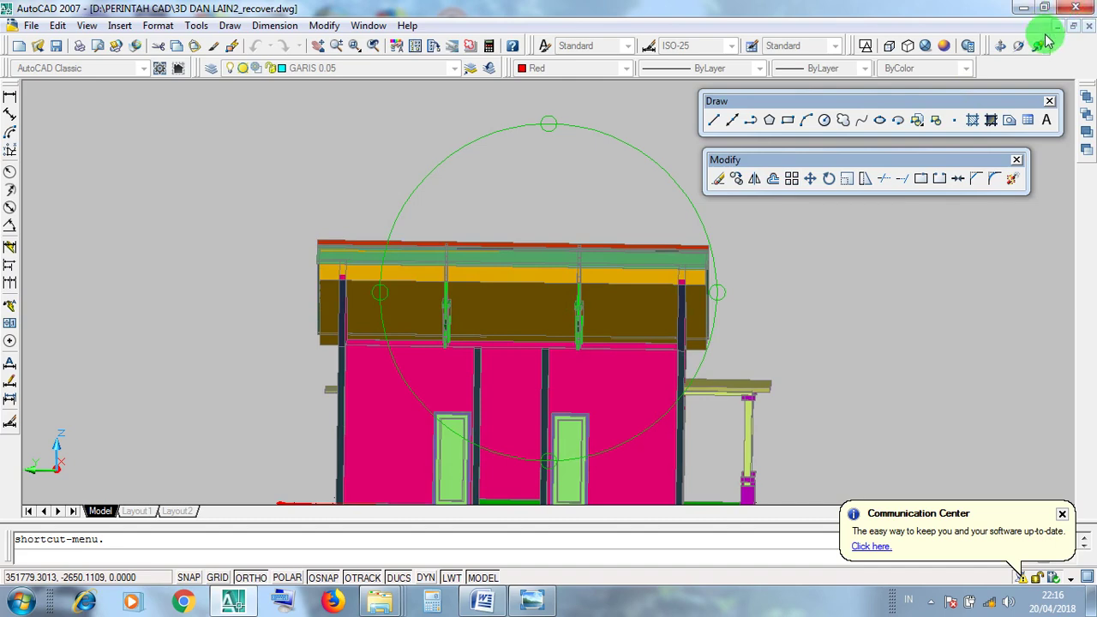
- Switch to the LATIHAN RUMAH 2D drawing and highlight the horizontal blue ridge lines along the top of the section's roof
left_click(1057, 27)
left_click(106, 507)
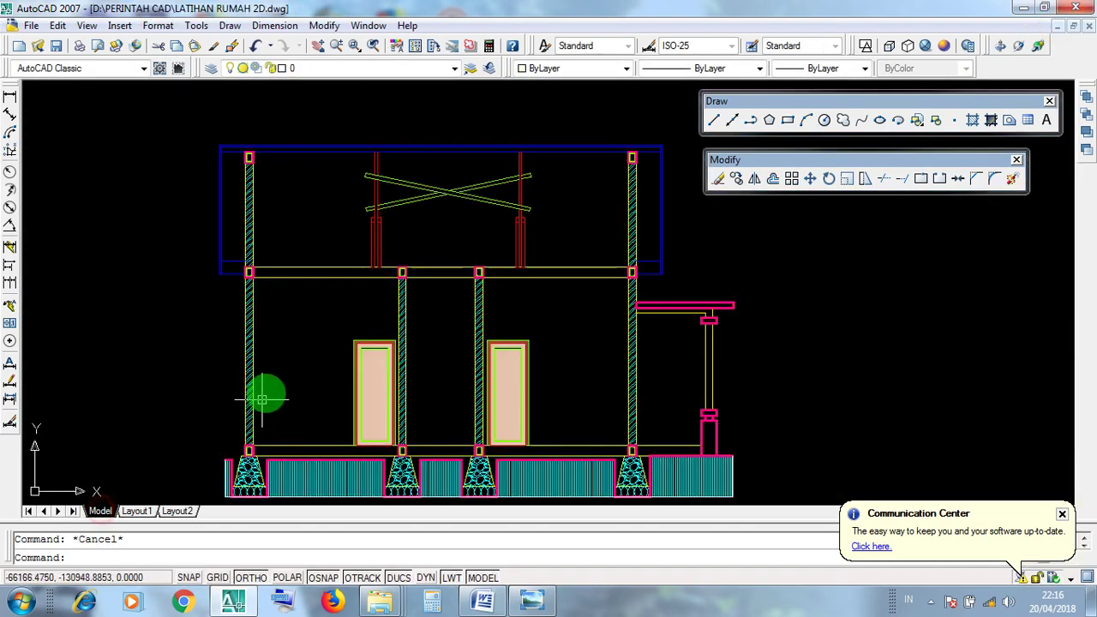
scroll(483, 258, "up", 4)
left_click(511, 305)
left_click(475, 208)
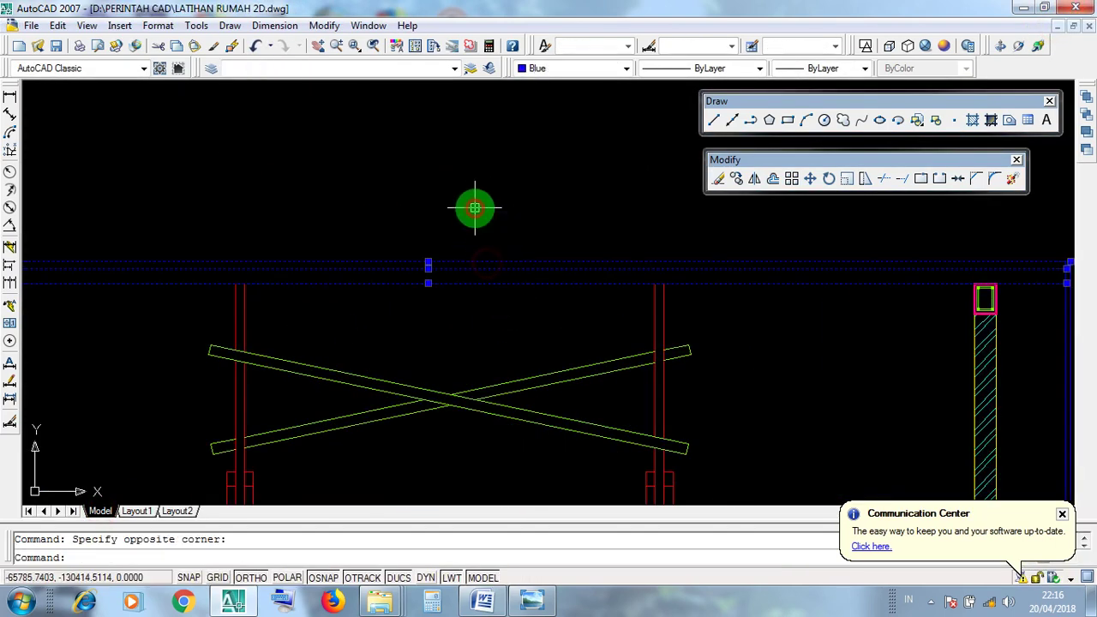
scroll(474, 318, "down", 2)
left_click(473, 318)
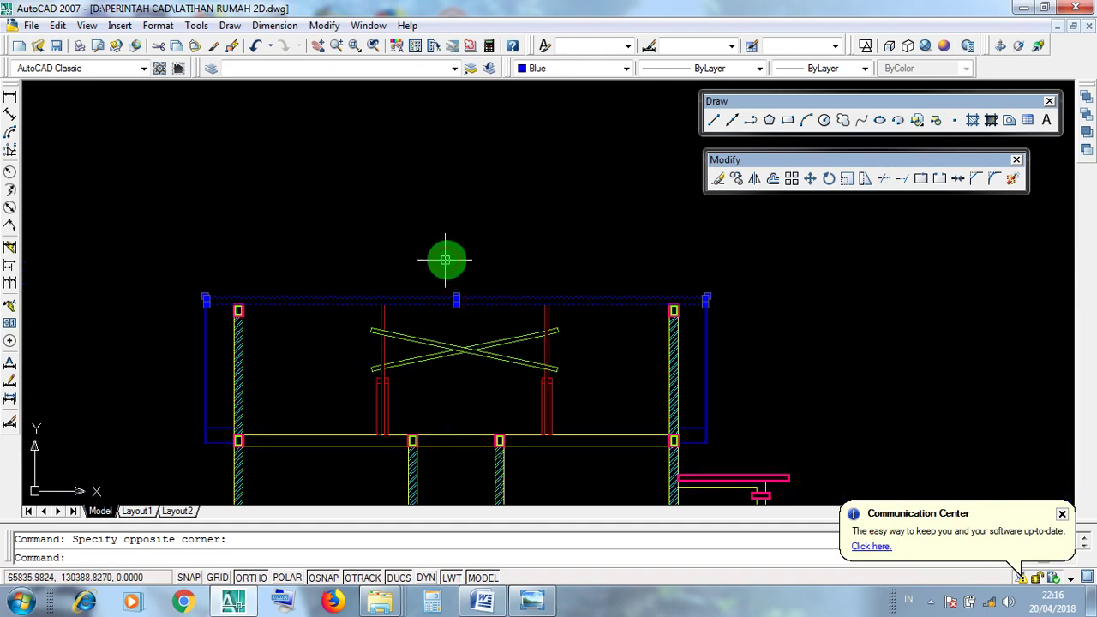
key("Escape")
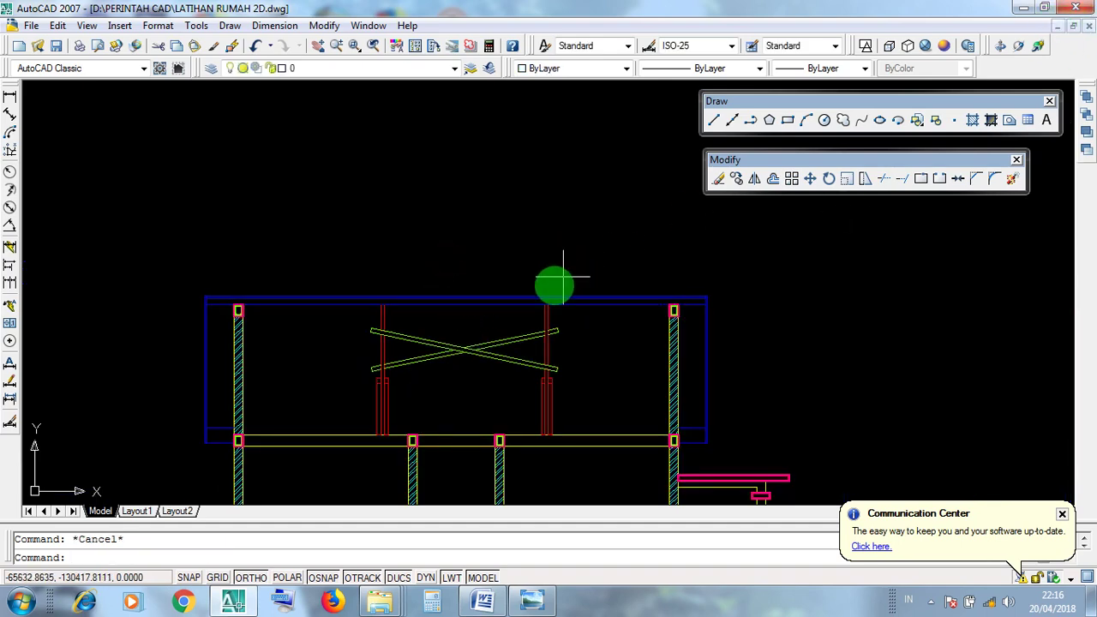
- Examine the roof's top edge up close, selecting its blue ridge lines individually and as a group
left_click(497, 309)
left_click(465, 246)
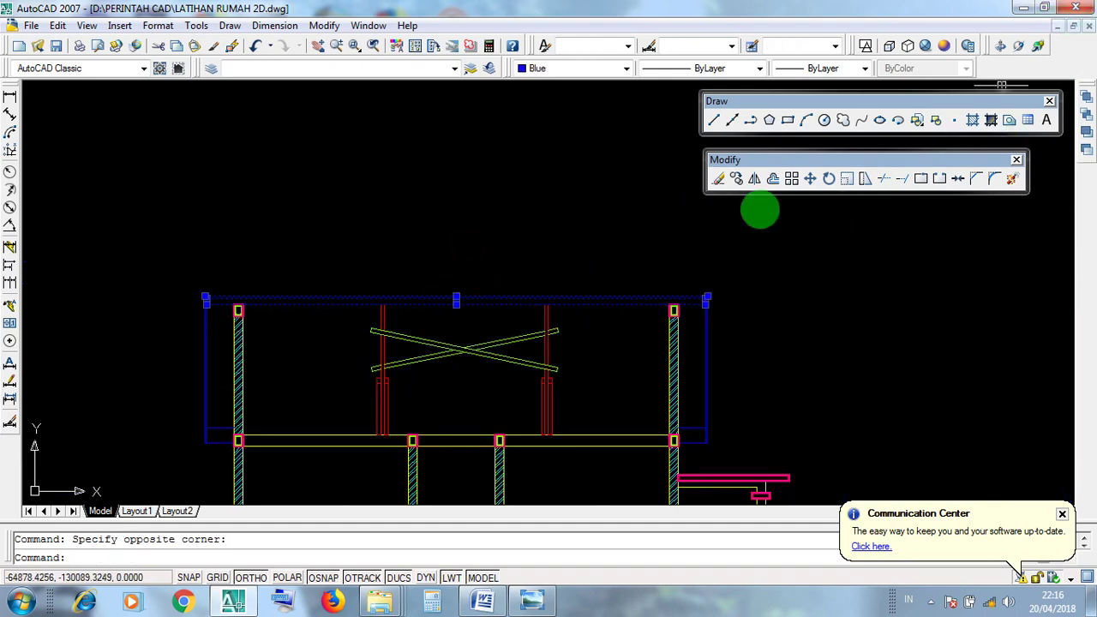
key("Escape")
scroll(480, 300, "up", 3)
left_click(488, 273)
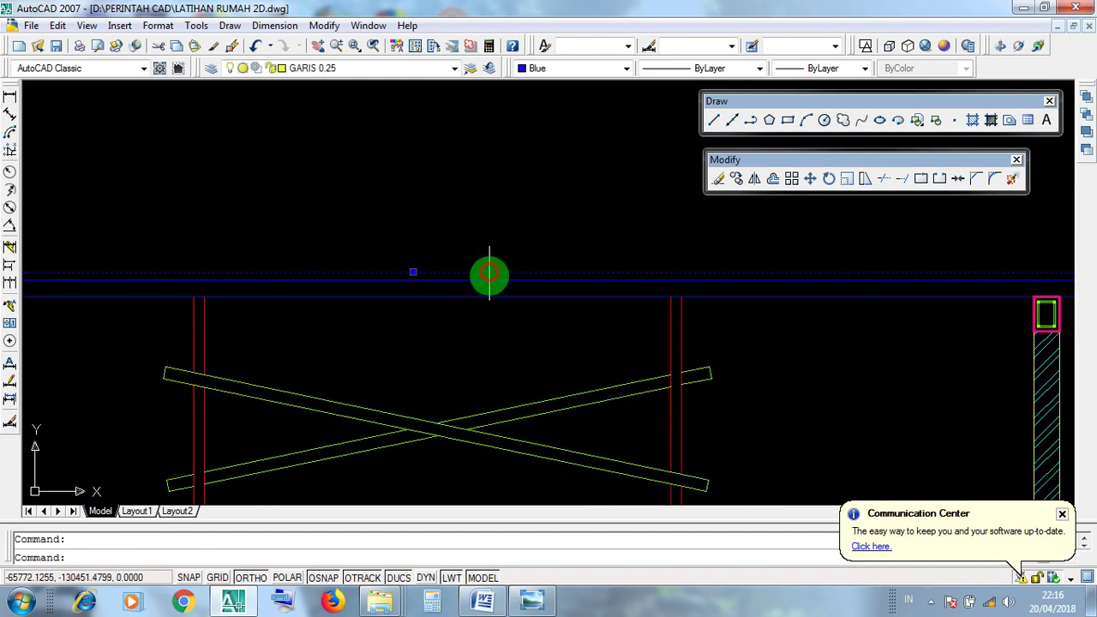
scroll(502, 326, "down", 4)
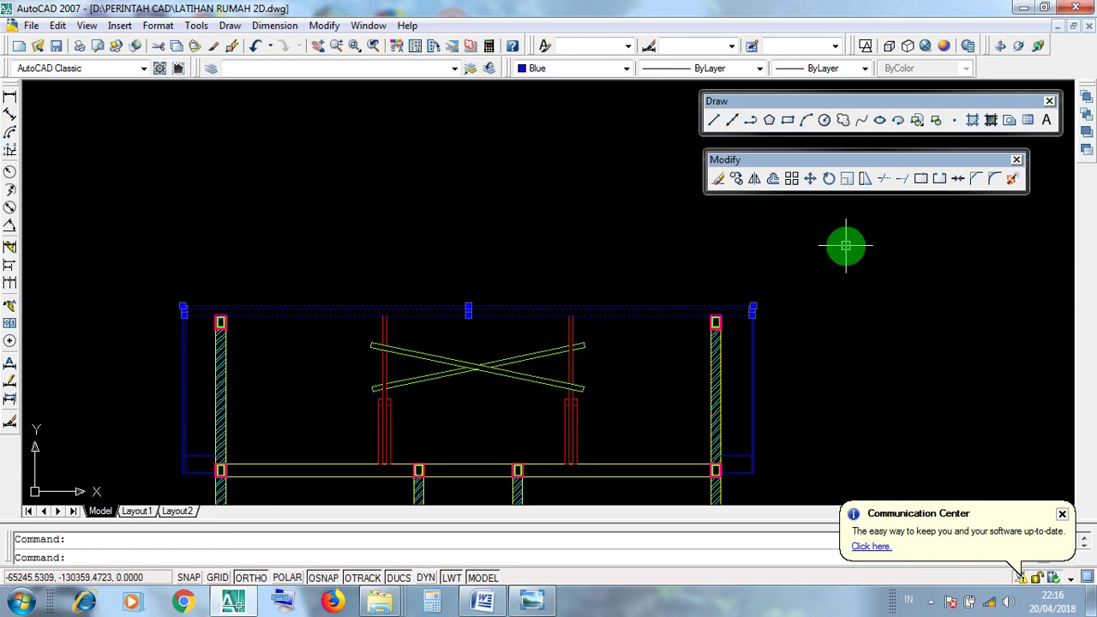
key("Escape")
scroll(658, 308, "up", 2)
left_click(652, 308)
left_click(634, 260)
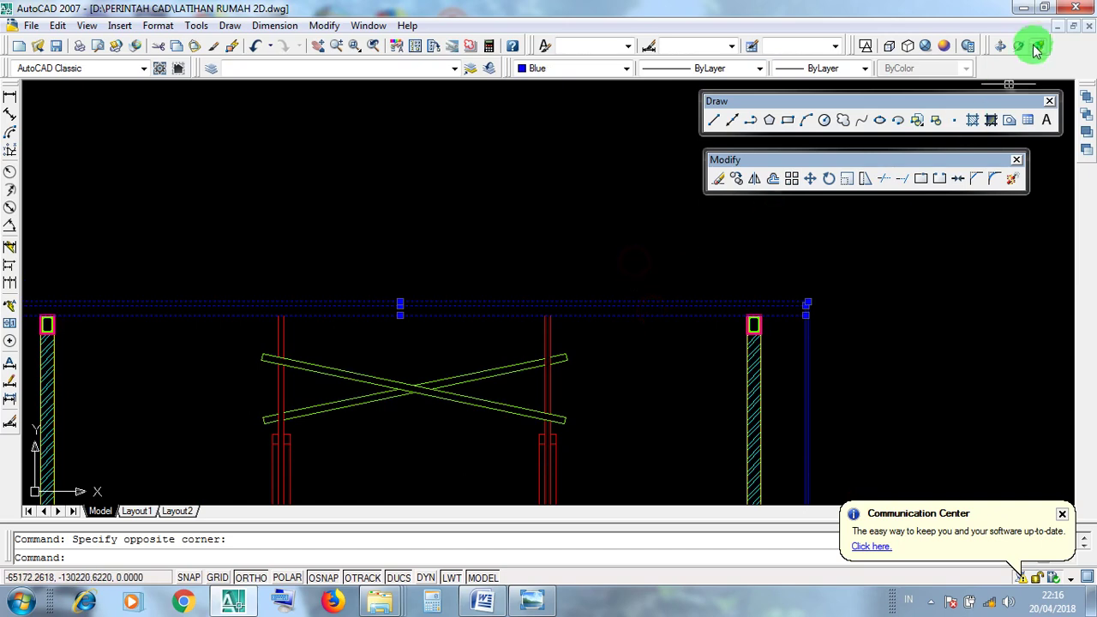
- Switch to the 3D DAN LAIN2_recover drawing and examine the red ridge cap on layer NOK, clearing the selection at the end
left_click(1057, 28)
left_click(240, 507)
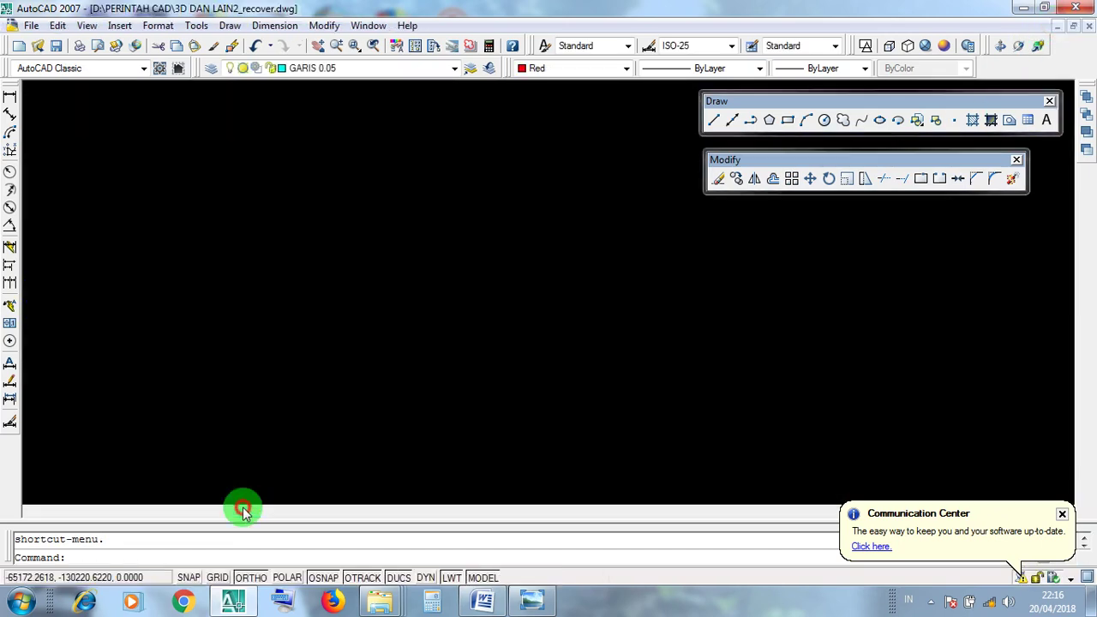
left_click(538, 246)
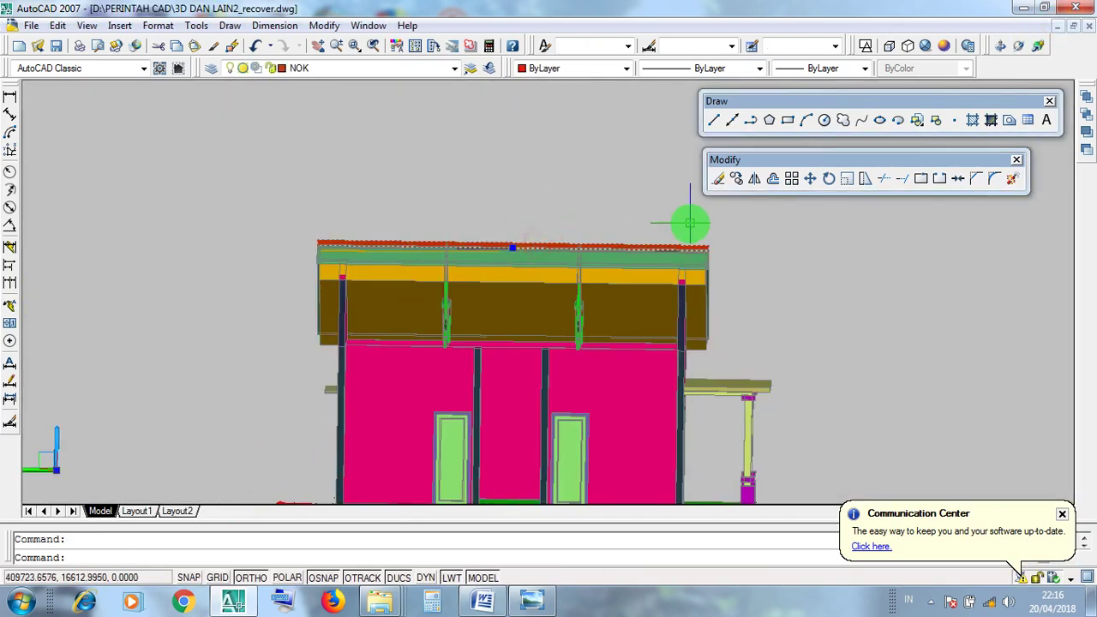
scroll(552, 230, "up", 4)
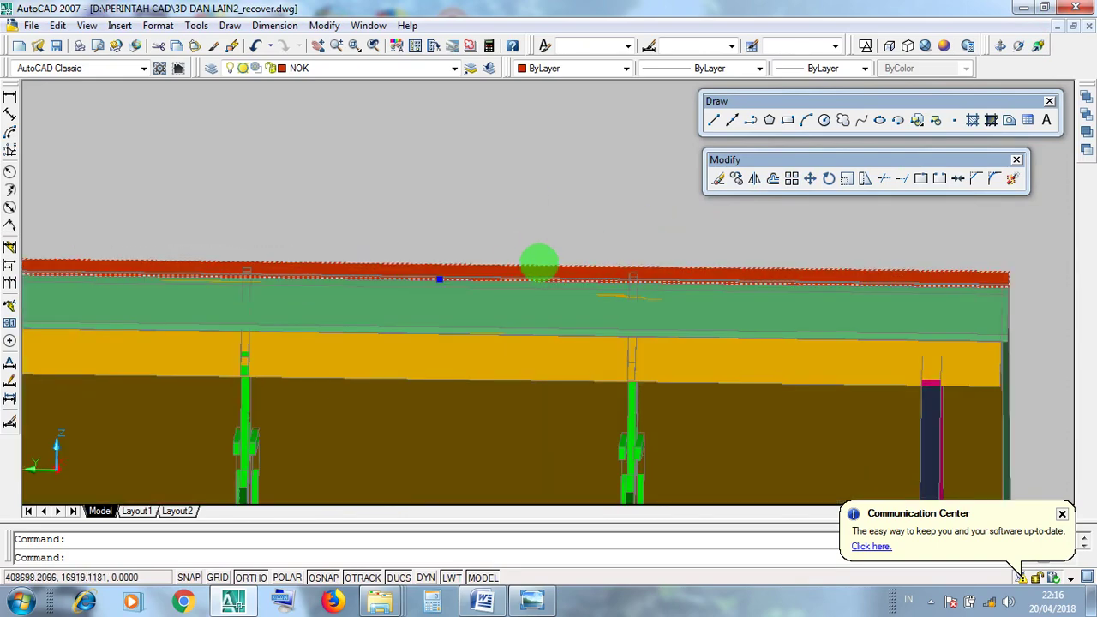
scroll(538, 272, "down", 5)
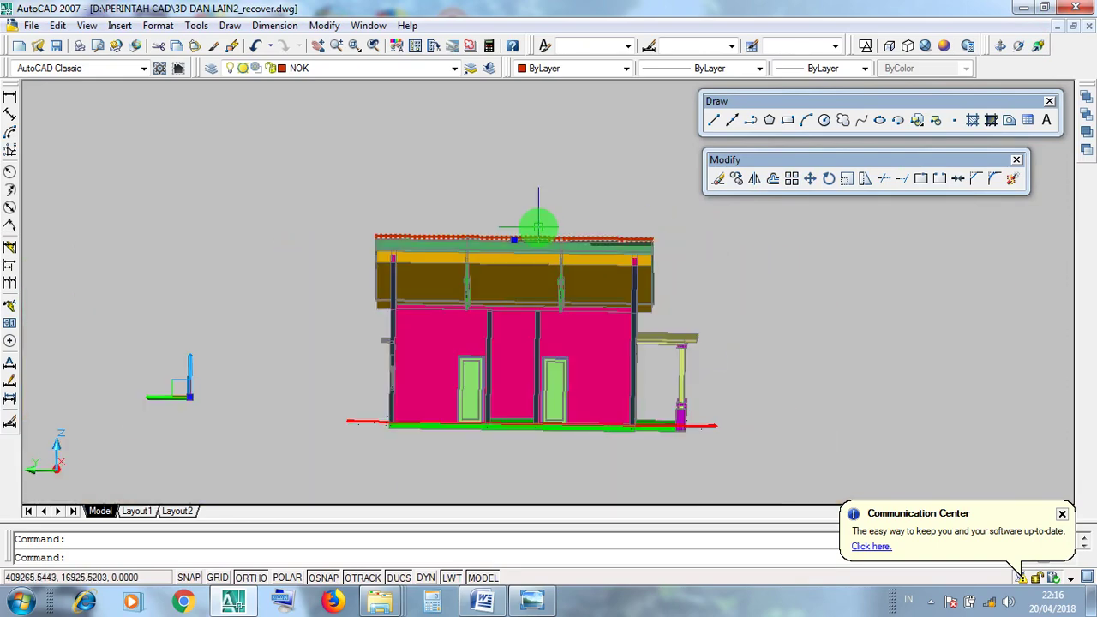
key("Escape")
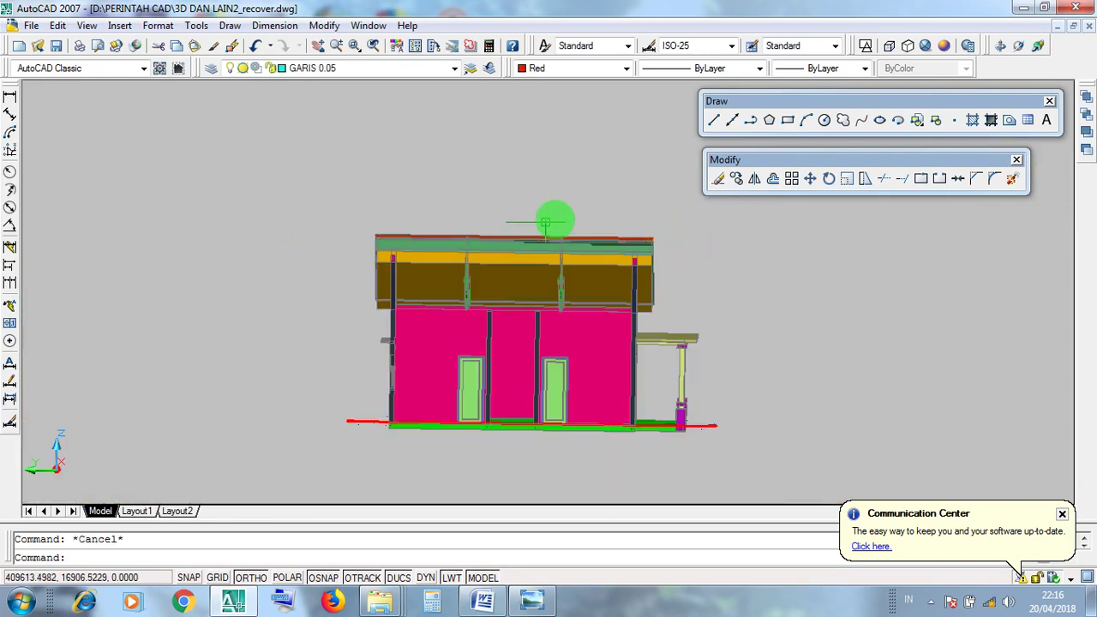
- Return to the LATIHAN RUMAH 2D drawing and highlight the vertical blue lines at the roof end above the porch
left_click(1026, 8)
left_click(233, 605)
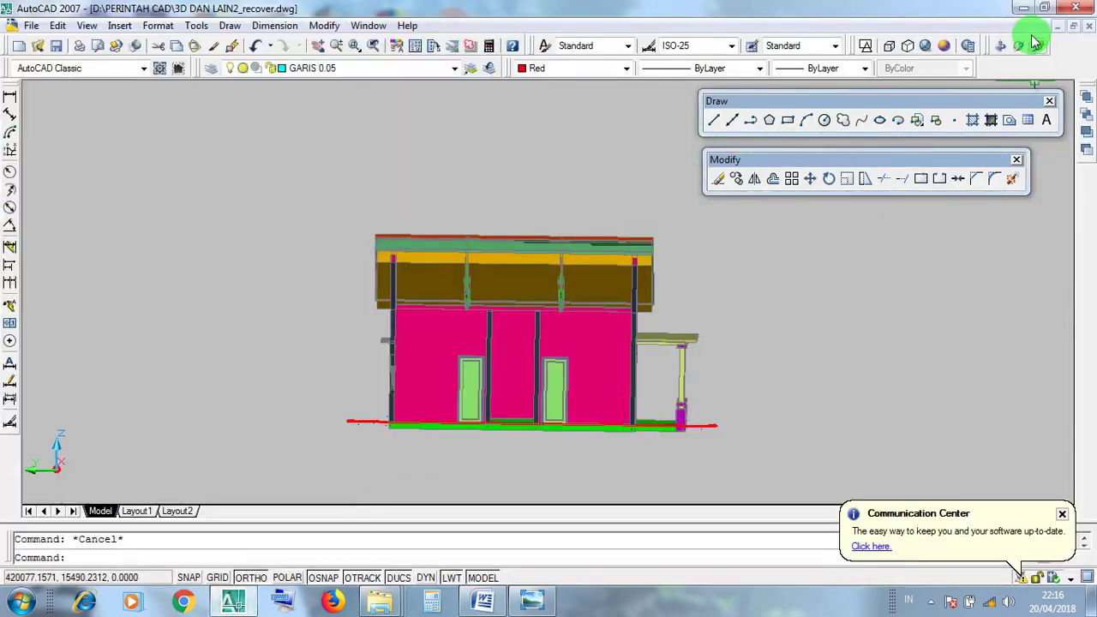
left_click(1058, 29)
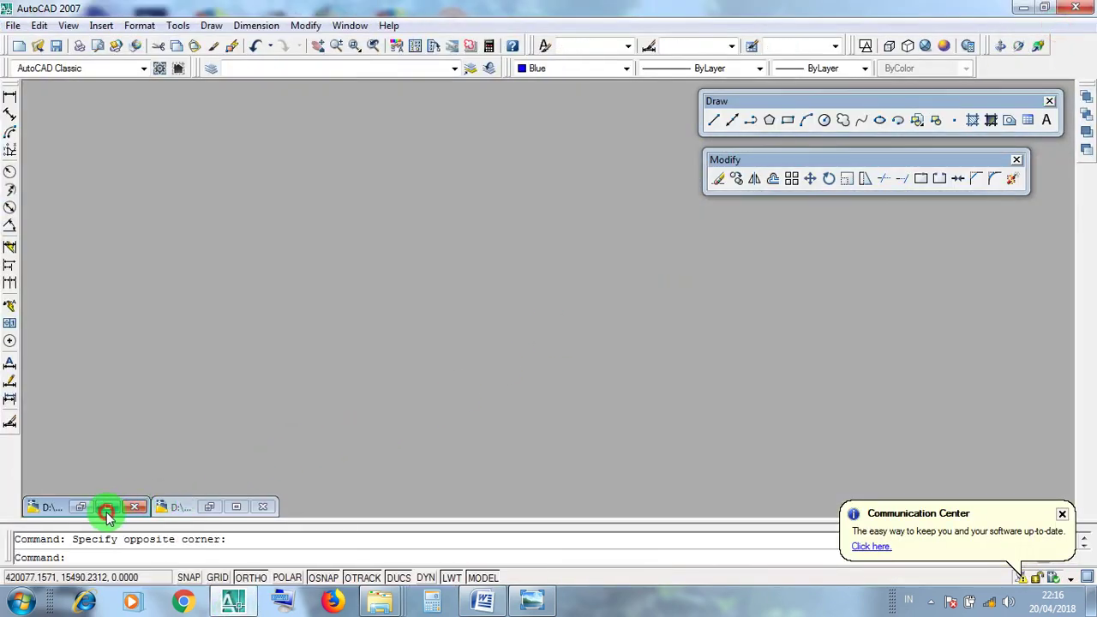
left_click(104, 510)
scroll(625, 294, "down", 3)
scroll(771, 313, "up", 5)
key("Escape")
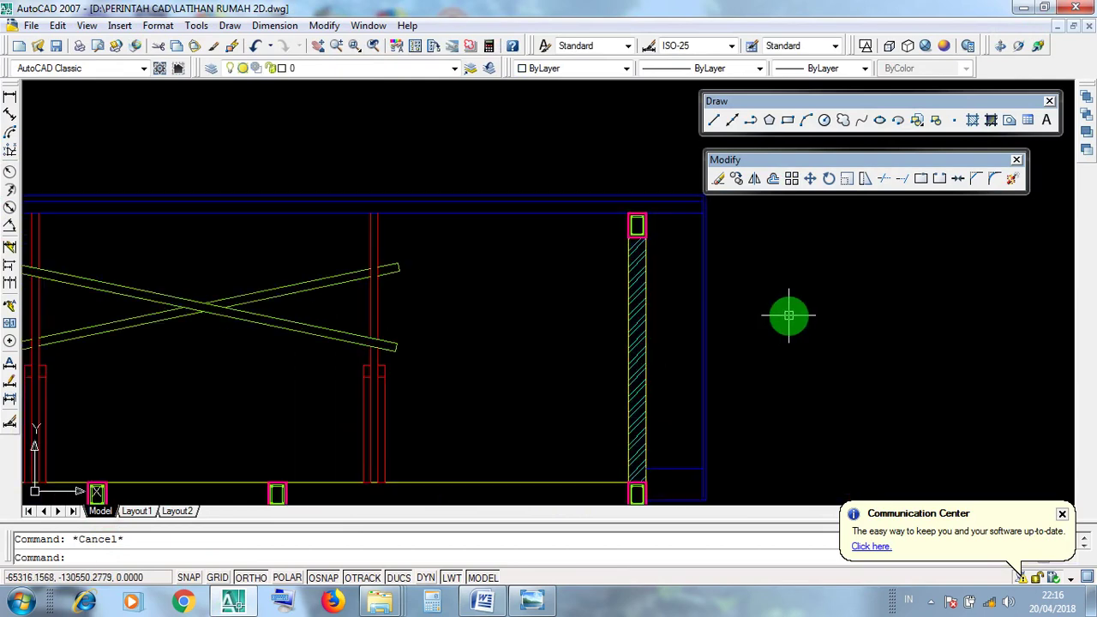
left_click(748, 341)
left_click(673, 301)
scroll(696, 321, "down", 2)
scroll(284, 349, "up", 4)
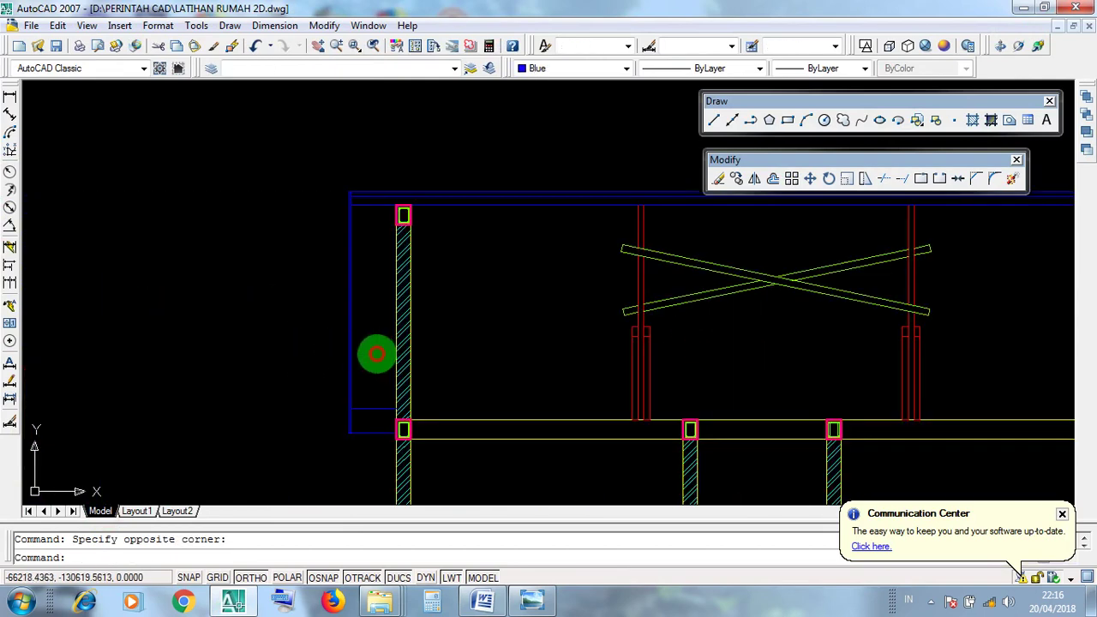
- Highlight the paired vertical blue fascia lines at both ends of the section's roof and clear the selection
key("Escape")
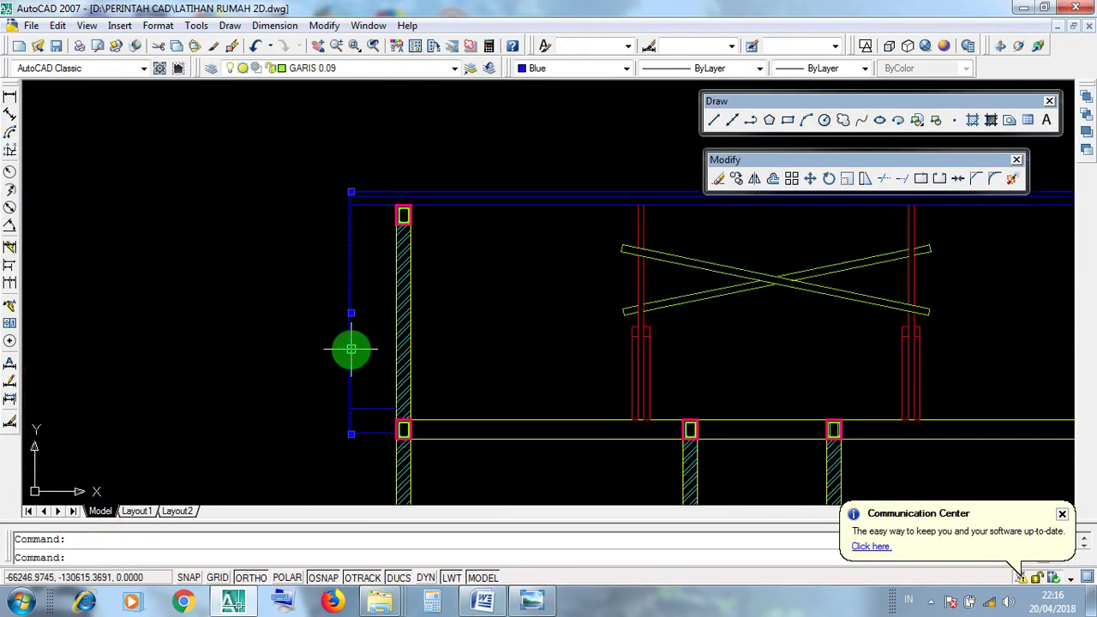
key("Escape")
left_click(360, 350)
left_click(306, 322)
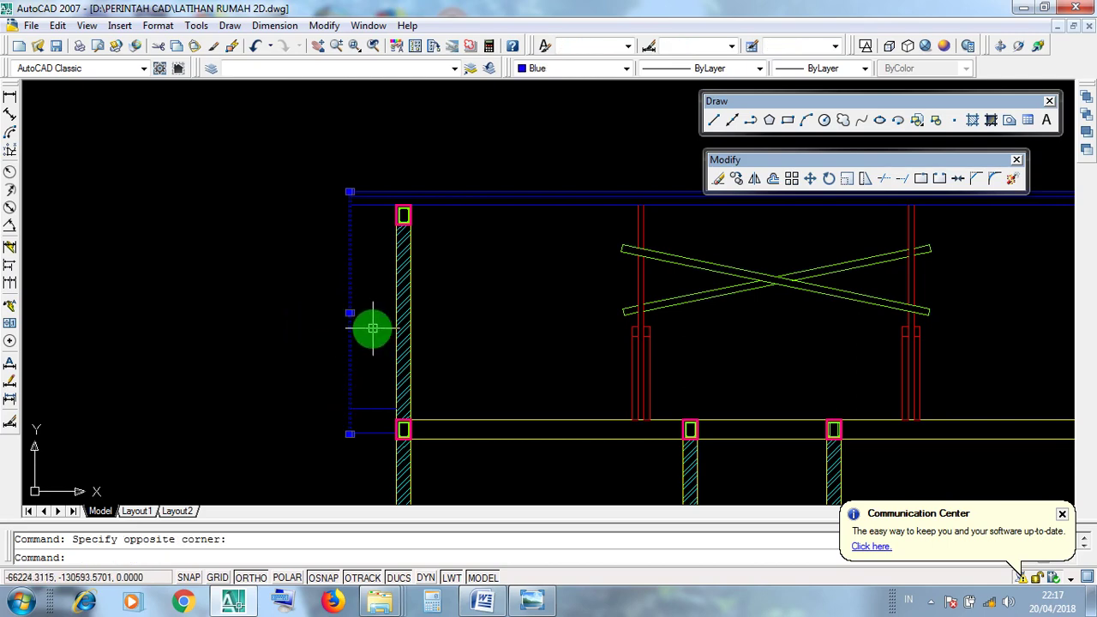
scroll(363, 306, "down", 3)
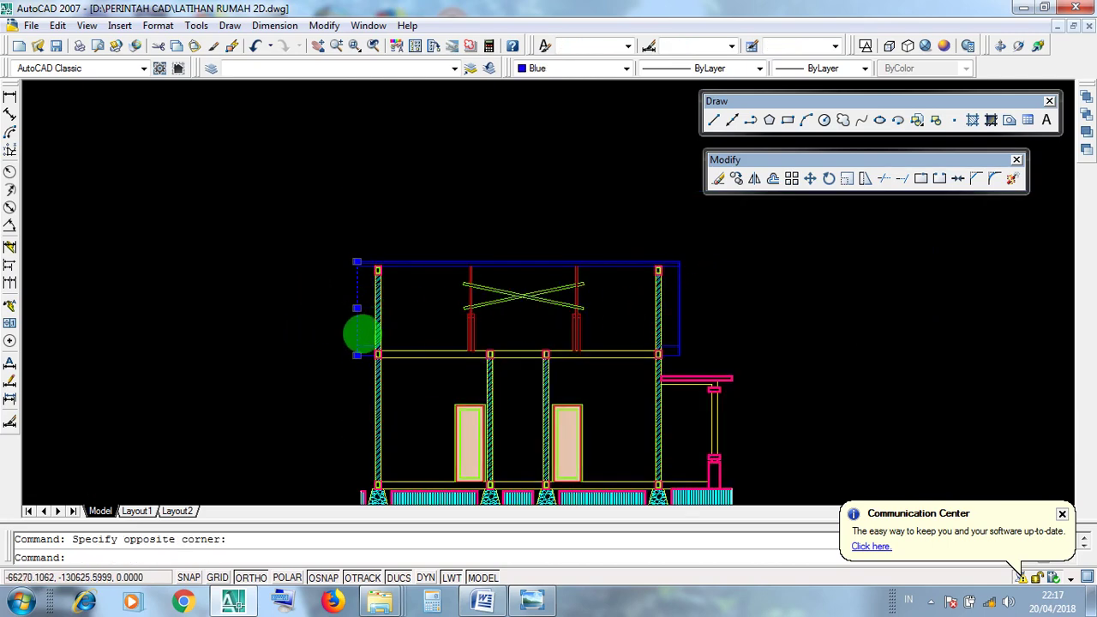
scroll(362, 334, "up", 2)
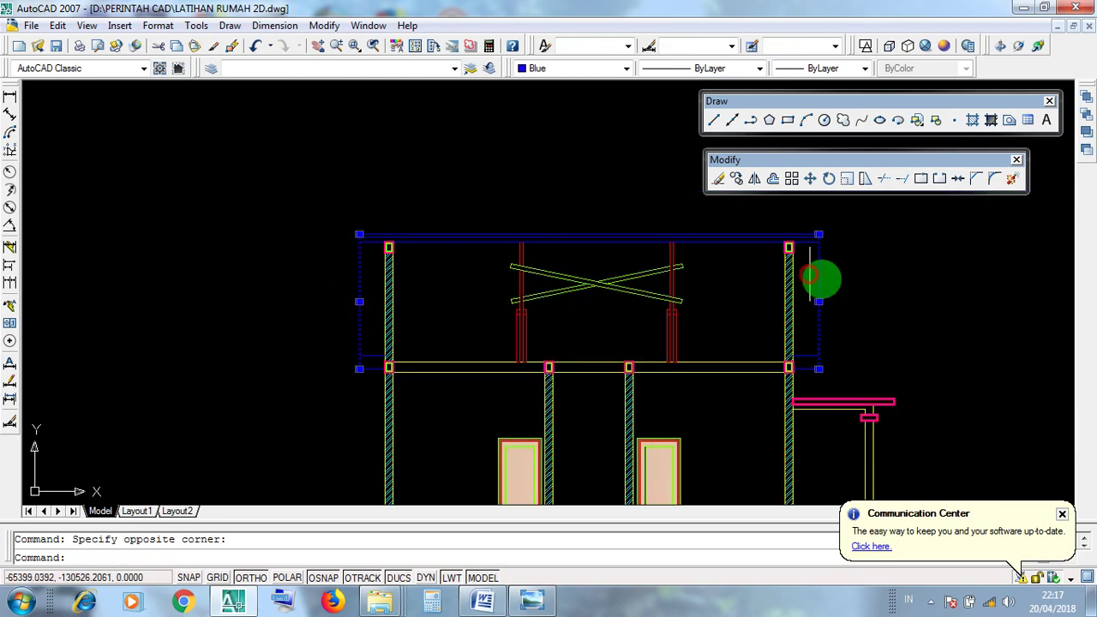
middle_click_drag(871, 292, 780, 321)
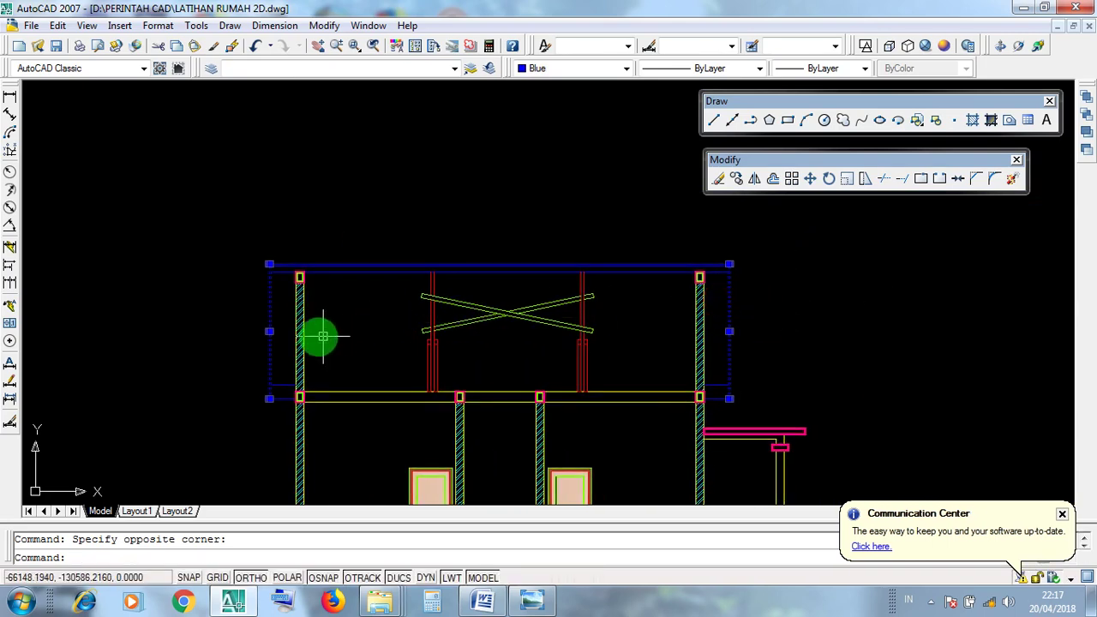
key("Escape")
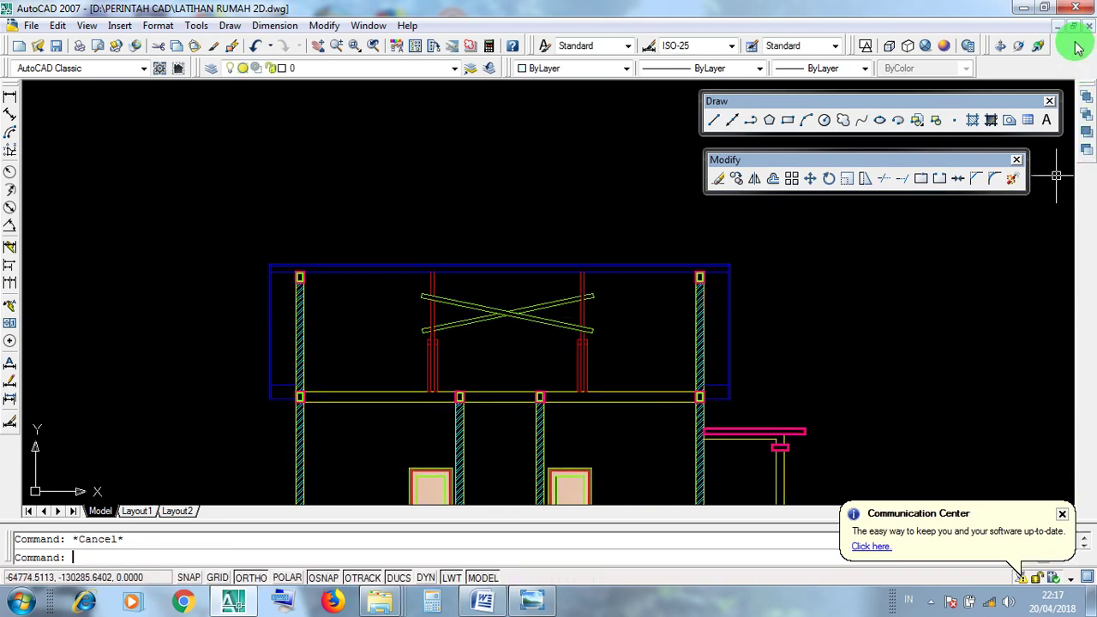
- Switch to the 3D DAN LAIN2_recover drawing and select the roof's fascia board on layer LISTPLANK to examine its ends
left_click(1057, 27)
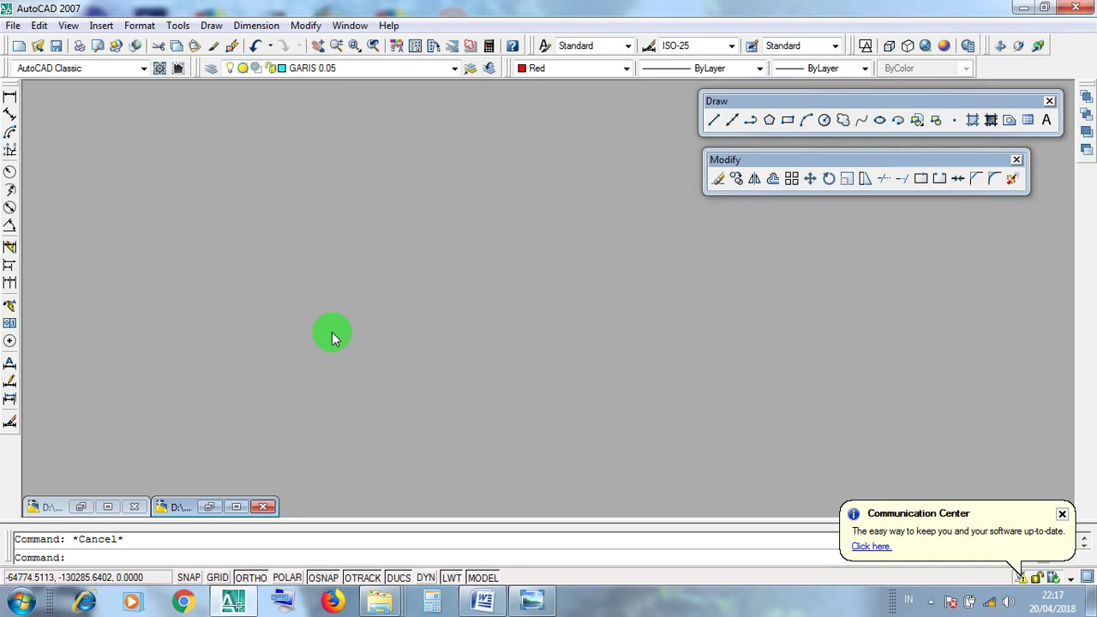
left_click(237, 507)
scroll(685, 298, "up", 4)
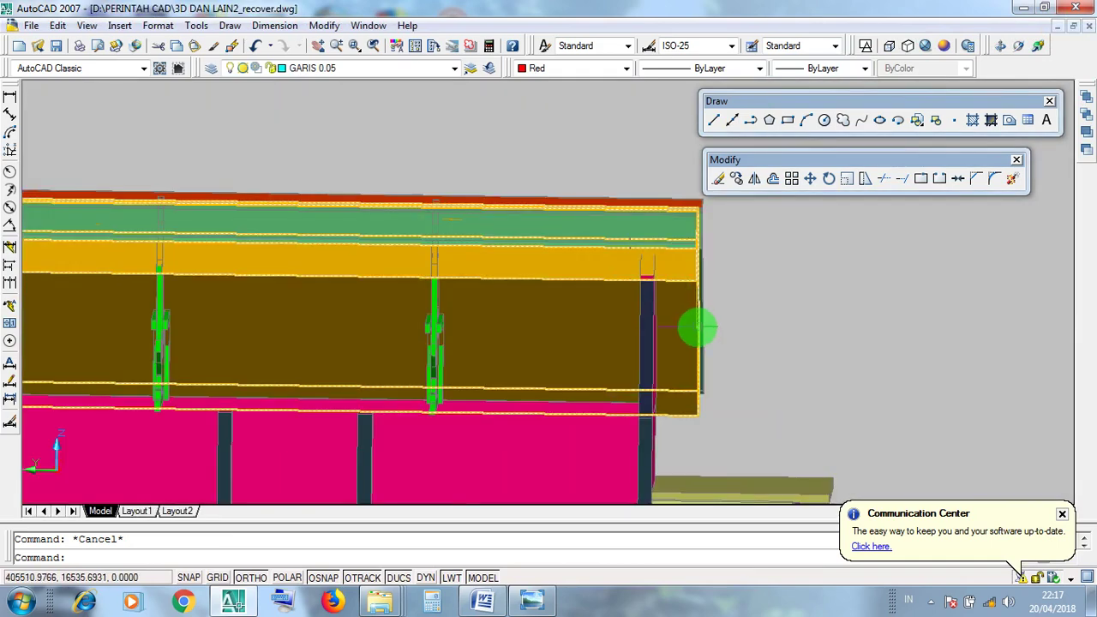
middle_click_drag(531, 331, 729, 331)
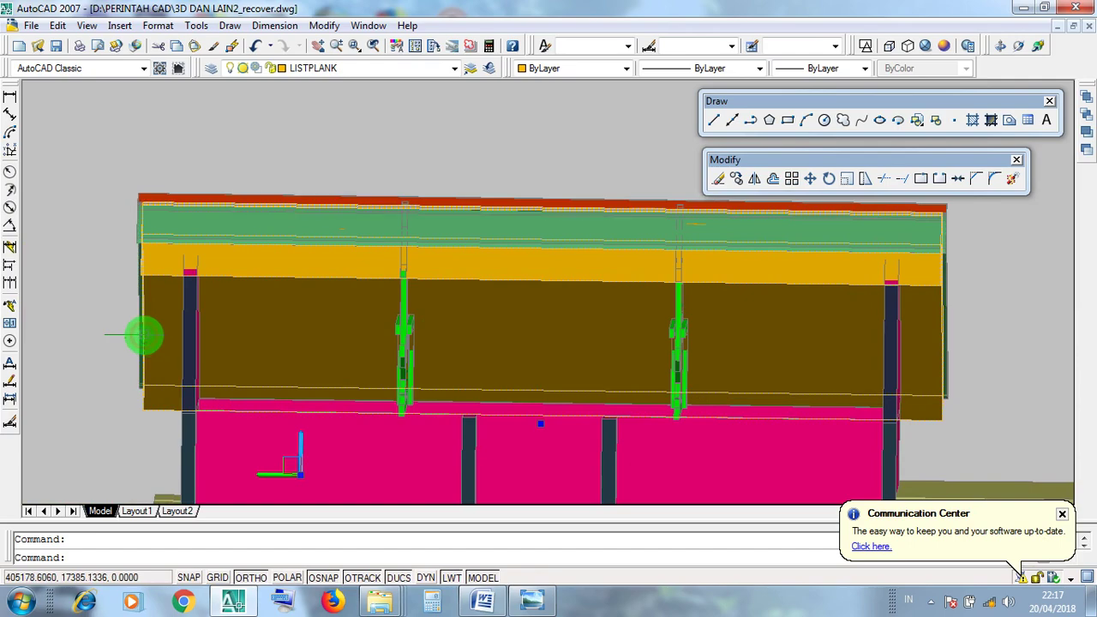
key("Escape")
- Orbit the 3D house to examine the sloping fascia at the gable and how it appears edge-on in the section view
left_click(1018, 47)
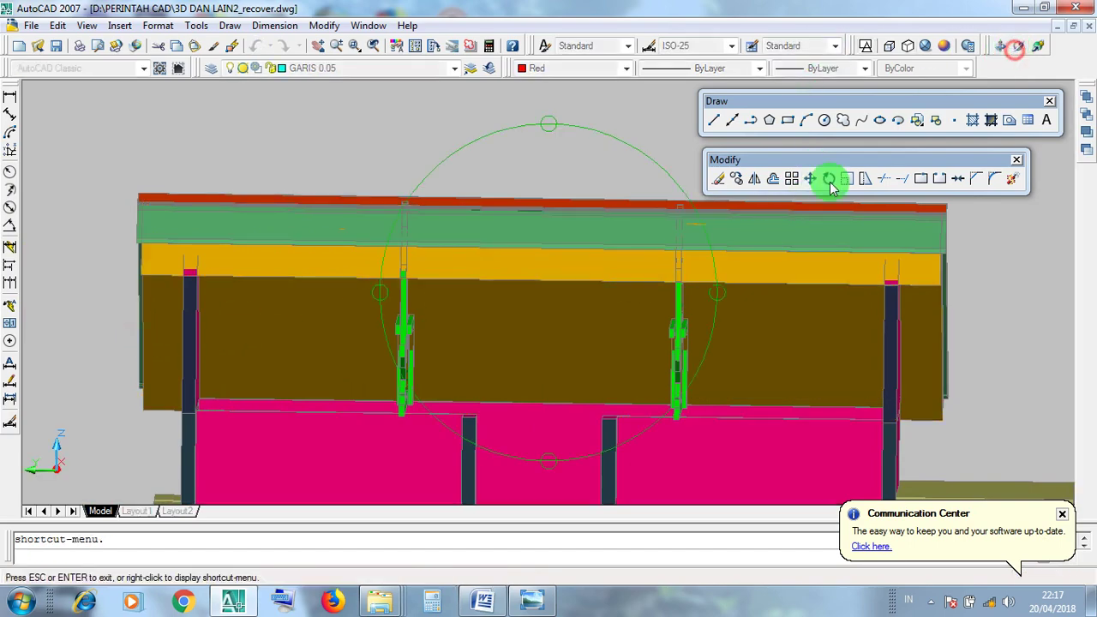
left_click_drag(610, 332, 539, 326)
scroll(962, 404, "up", 3)
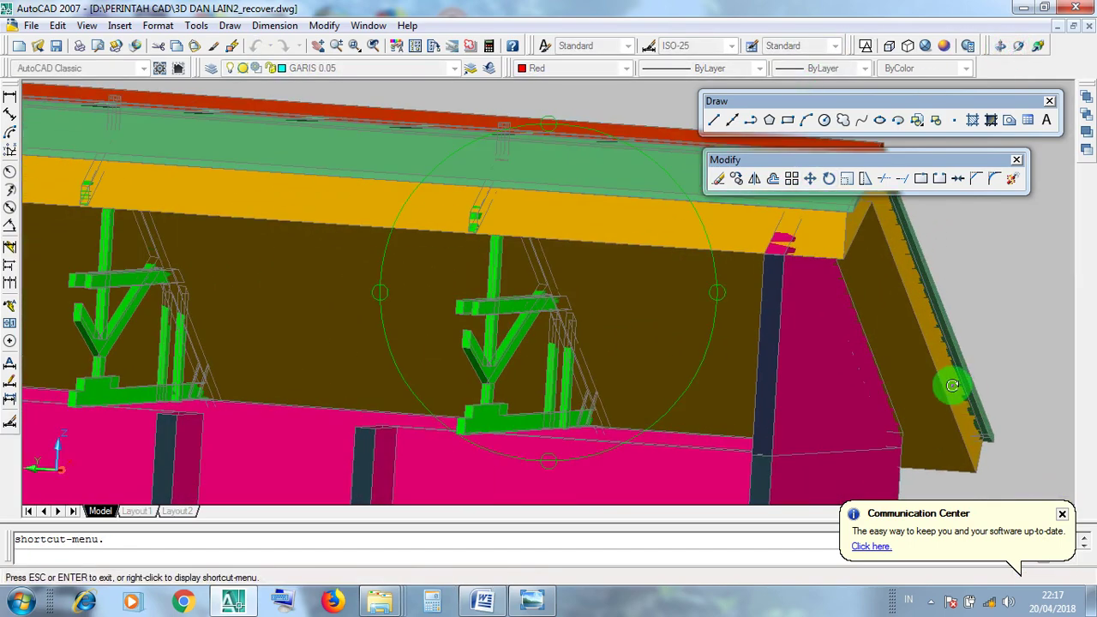
scroll(715, 388, "down", 1)
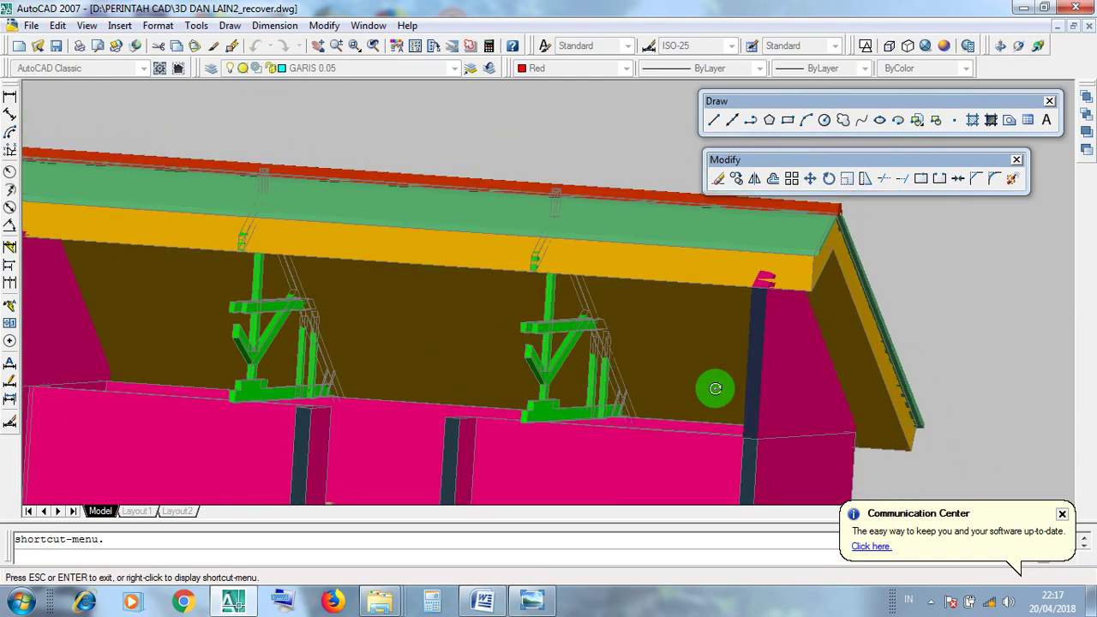
left_click_drag(618, 320, 746, 254)
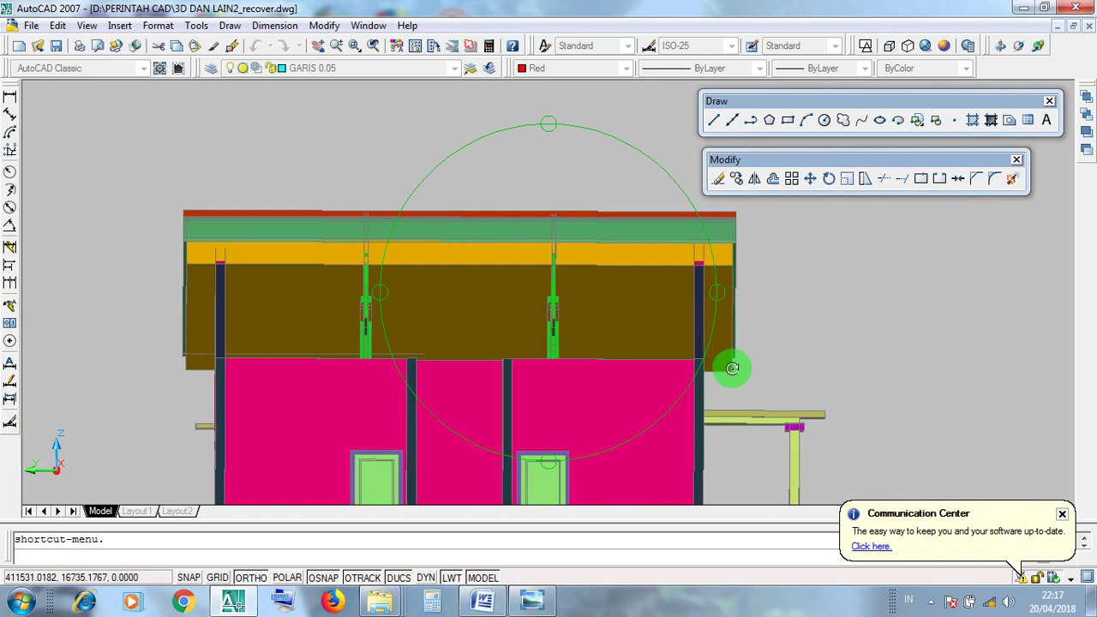
left_click_drag(350, 346, 305, 261)
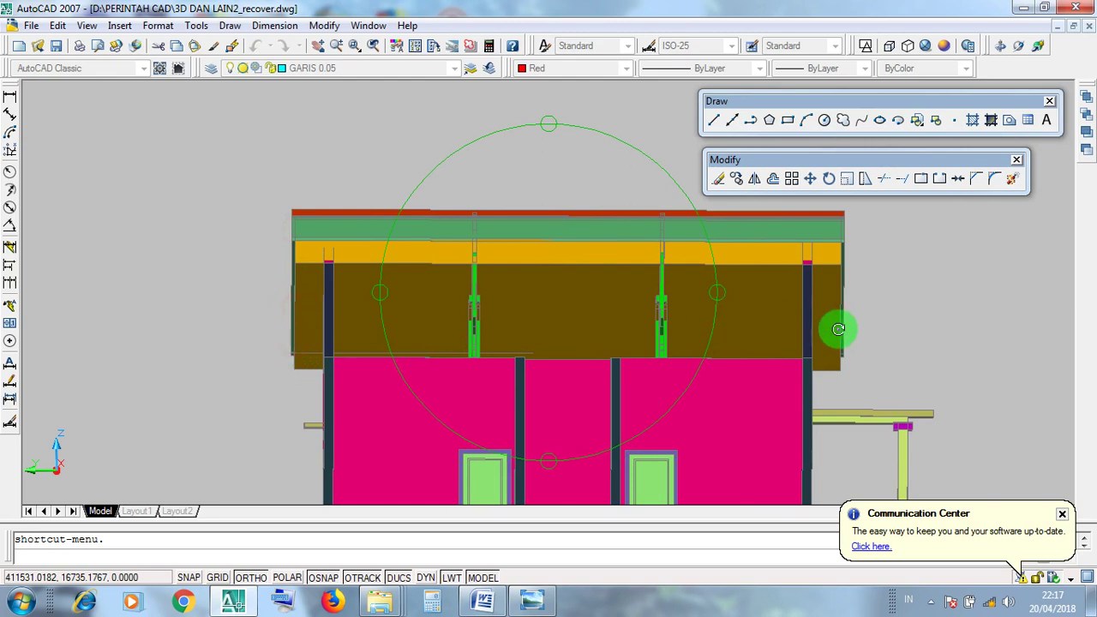
- Go back to the LATIHAN RUMAH 2D drawing and inspect the selected vertical blue fascia lines at both roof ends up close
left_click(1058, 27)
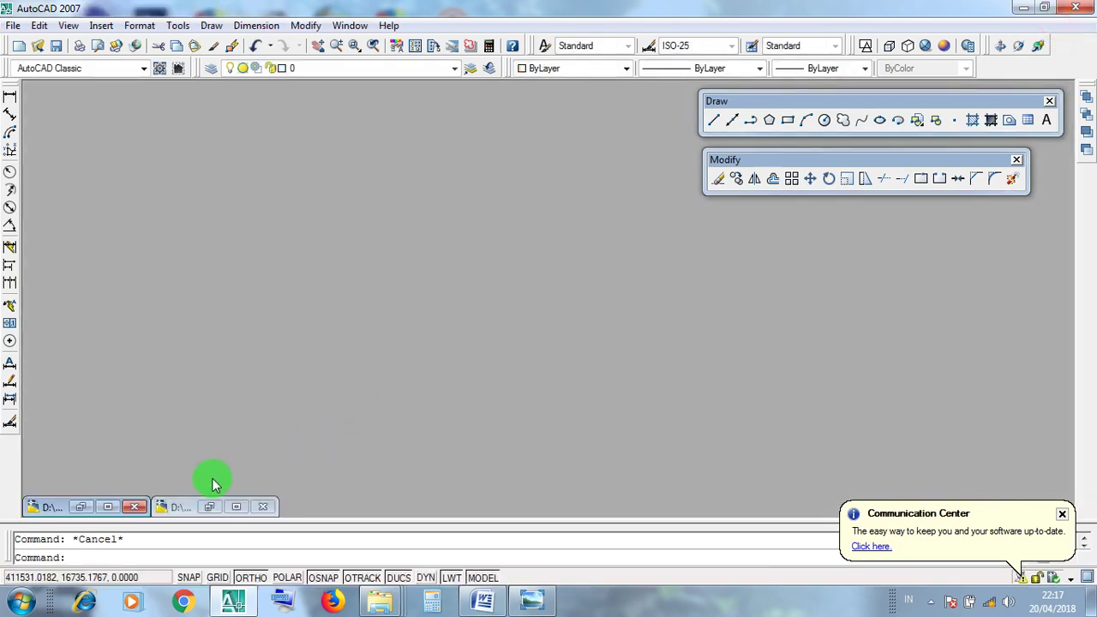
left_click(106, 505)
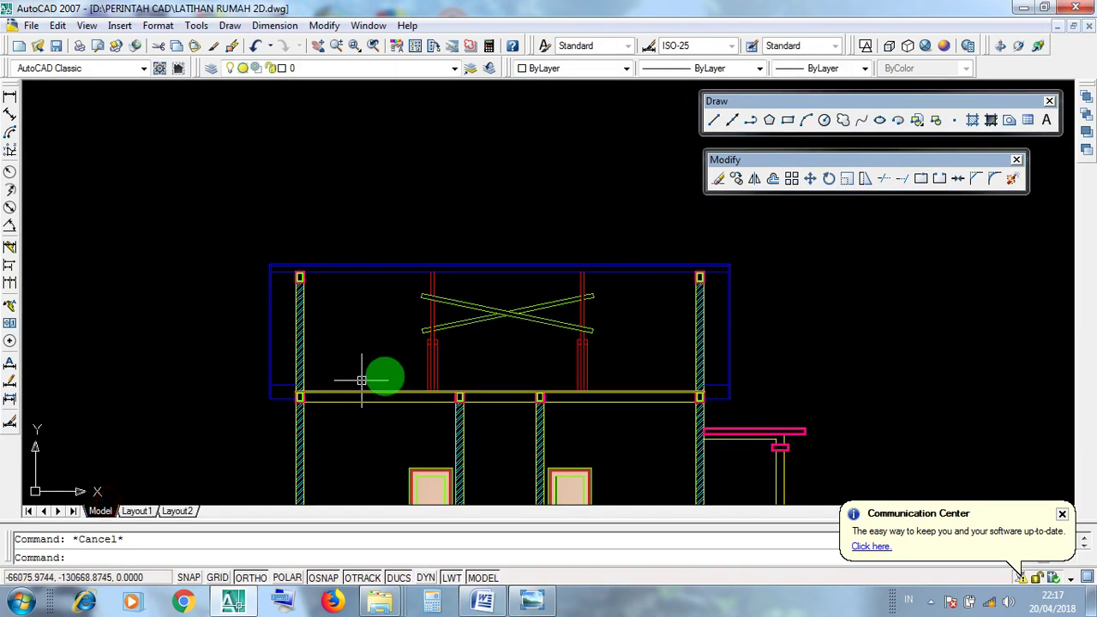
left_click(739, 362)
left_click(720, 341)
left_click(276, 360)
left_click(243, 344)
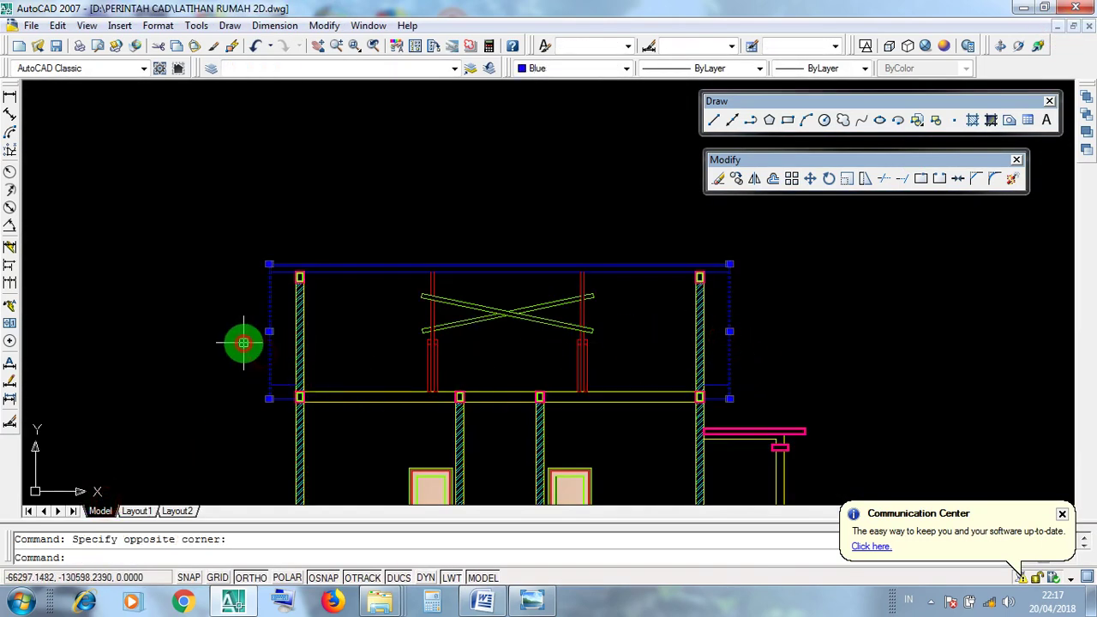
scroll(729, 372, "up", 10)
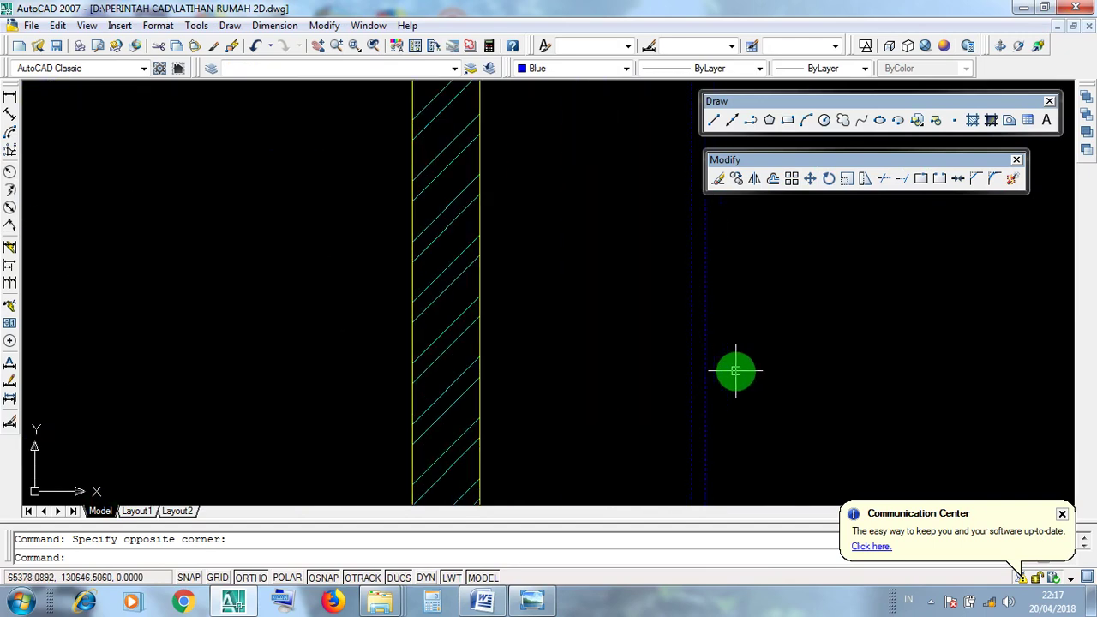
- Highlight the paired vertical blue fascia lines at the right-hand roof end of the section and clear the selection
key("Escape")
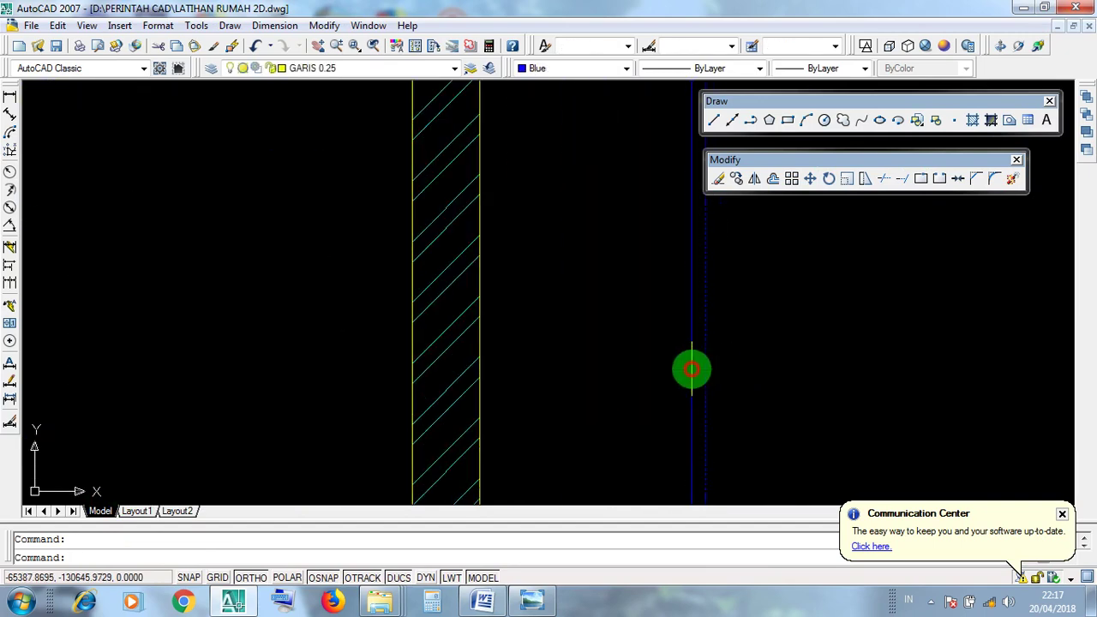
scroll(652, 397, "down", 4)
key("Escape")
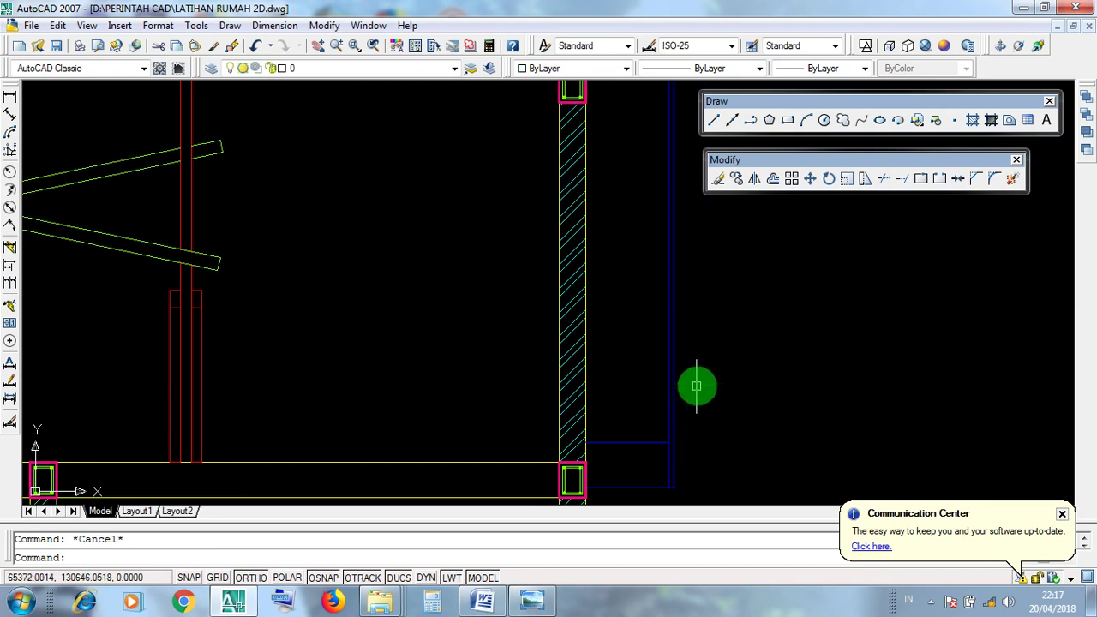
left_click_drag(697, 385, 646, 343)
key("Escape")
left_click_drag(693, 385, 661, 368)
scroll(678, 396, "up", 3)
key("Escape")
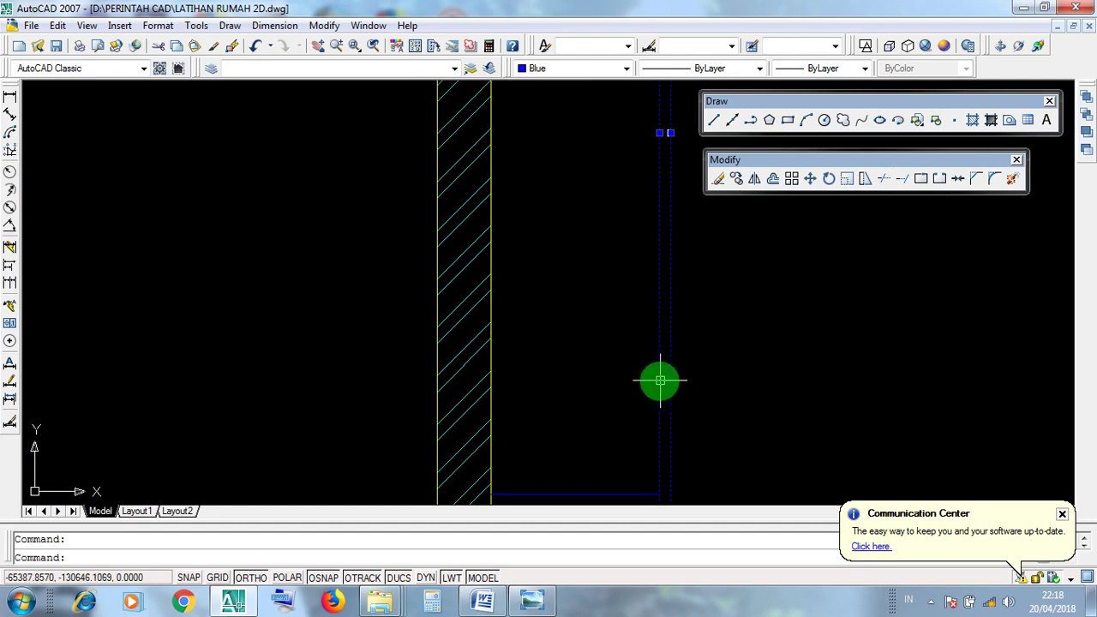
key("Escape")
scroll(671, 378, "down", 2)
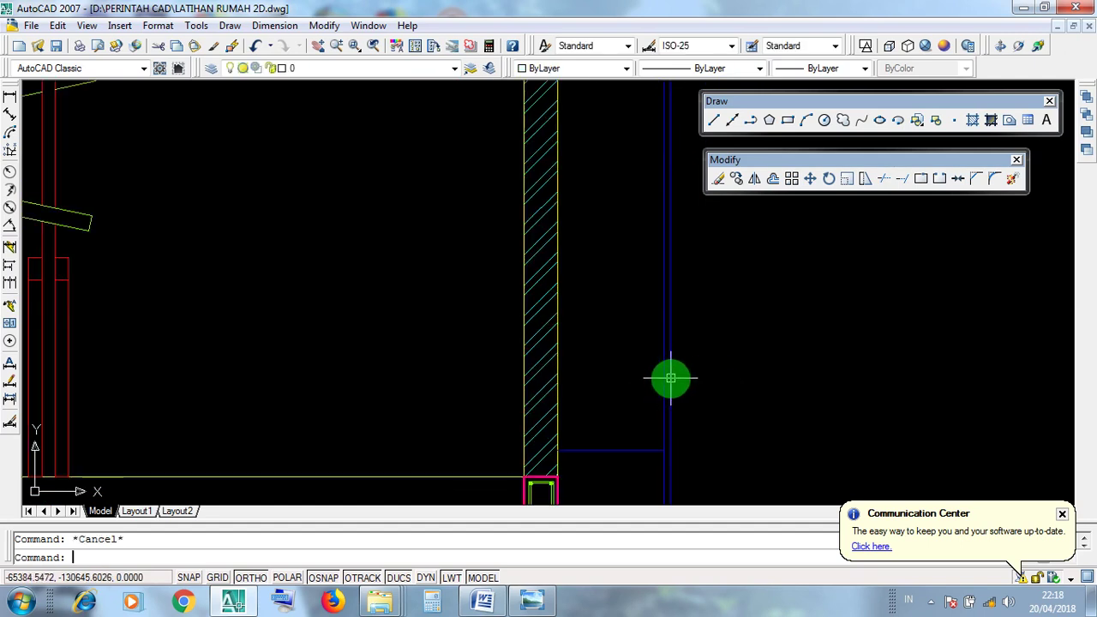
scroll(769, 389, "down", 2)
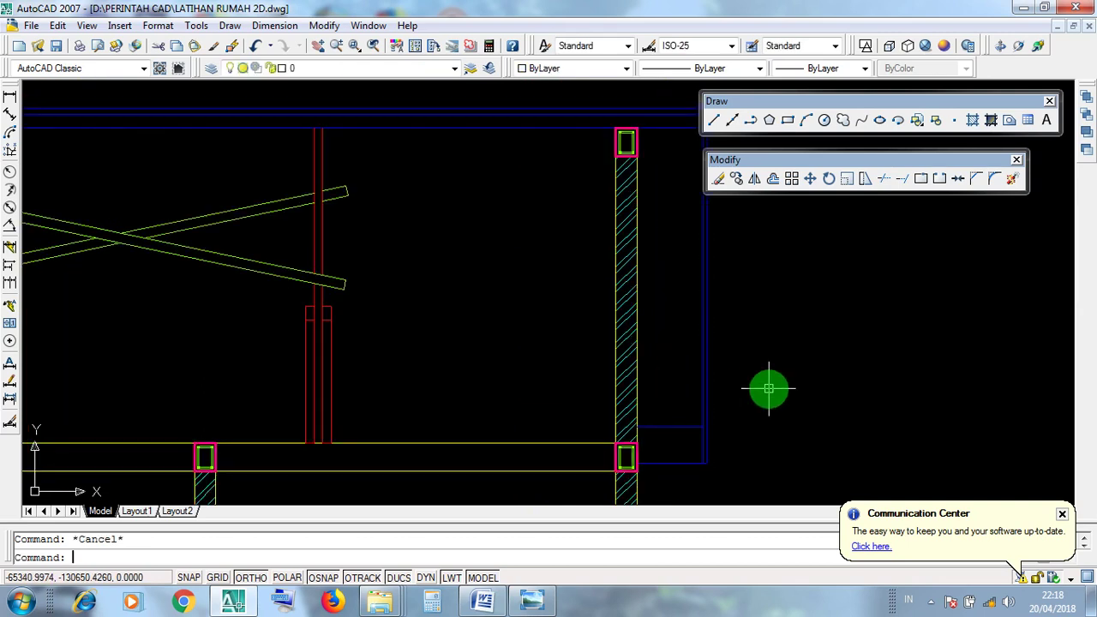
- Select single vertical fascia lines at both the right-hand and left-hand roof ends, compare them across the whole section, and deselect them
scroll(717, 396, "up", 2)
left_click(701, 392)
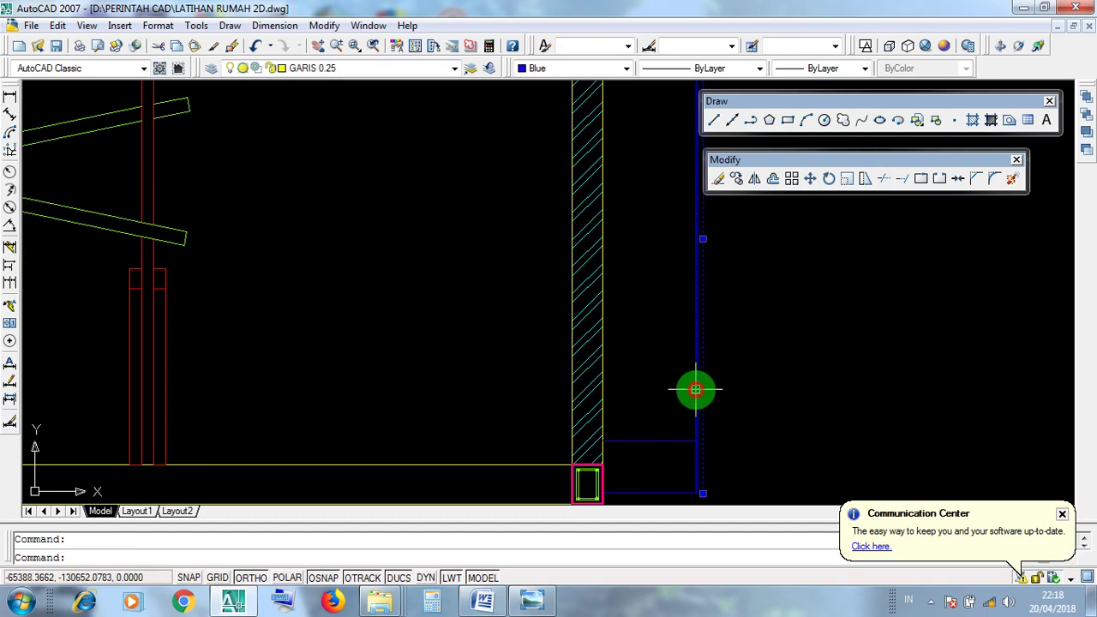
scroll(788, 397, "down", 3)
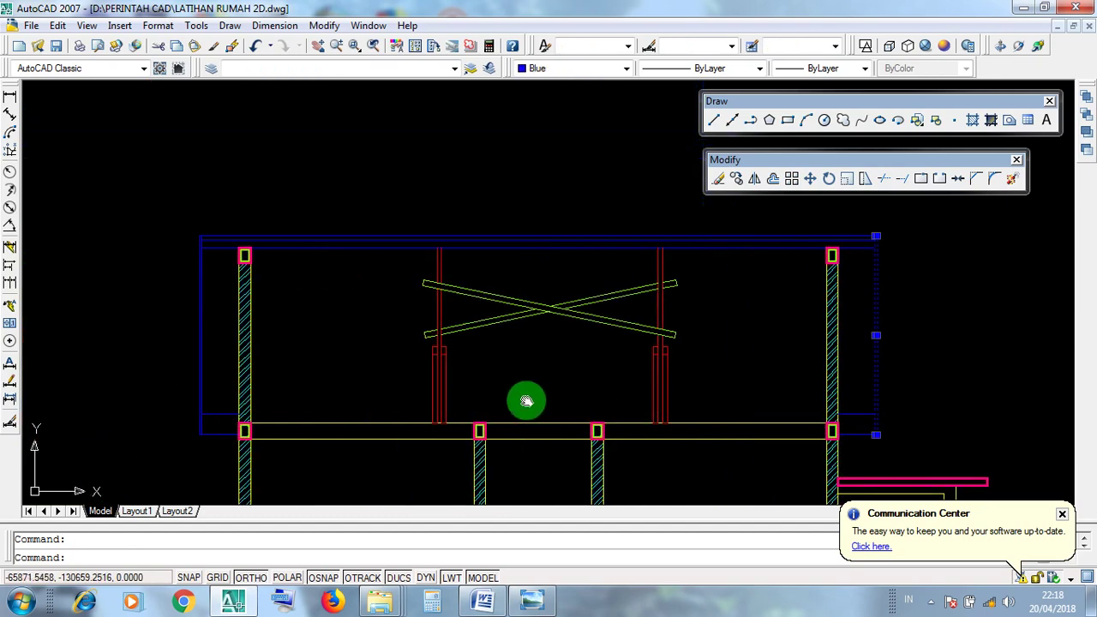
scroll(283, 392, "up", 4)
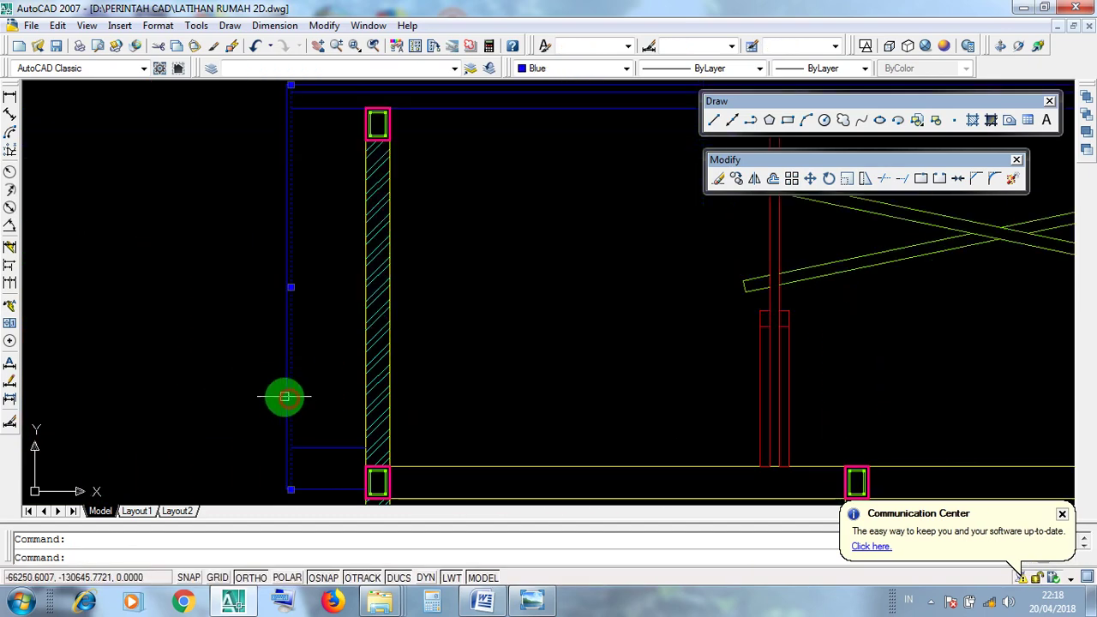
scroll(374, 369, "down", 3)
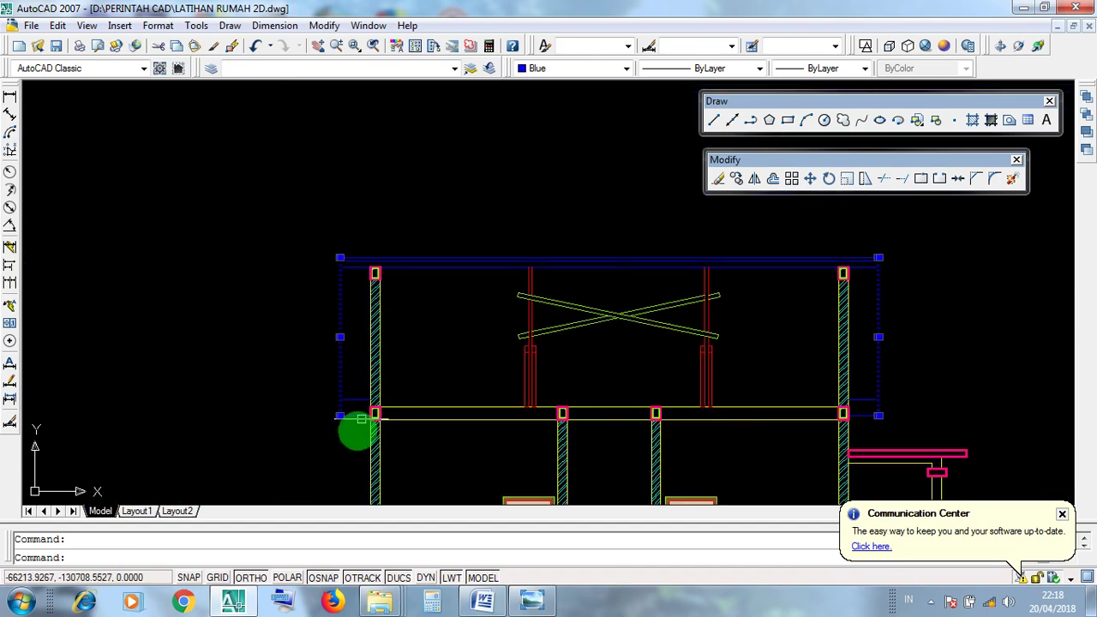
key("Escape")
- Highlight the two horizontal blue lines between the left-hand fascia and the wall, then clear the selection
scroll(360, 420, "up", 4)
left_click(357, 314)
left_click(355, 359)
key("Escape")
scroll(356, 358, "up", 3)
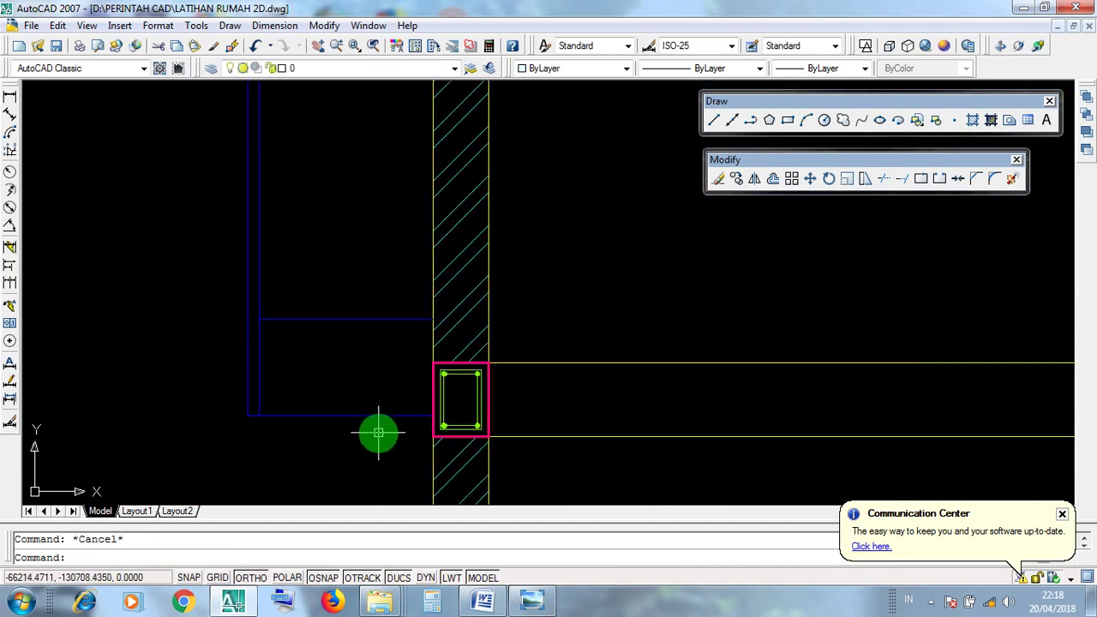
left_click(375, 436)
key("Escape")
left_click(356, 415)
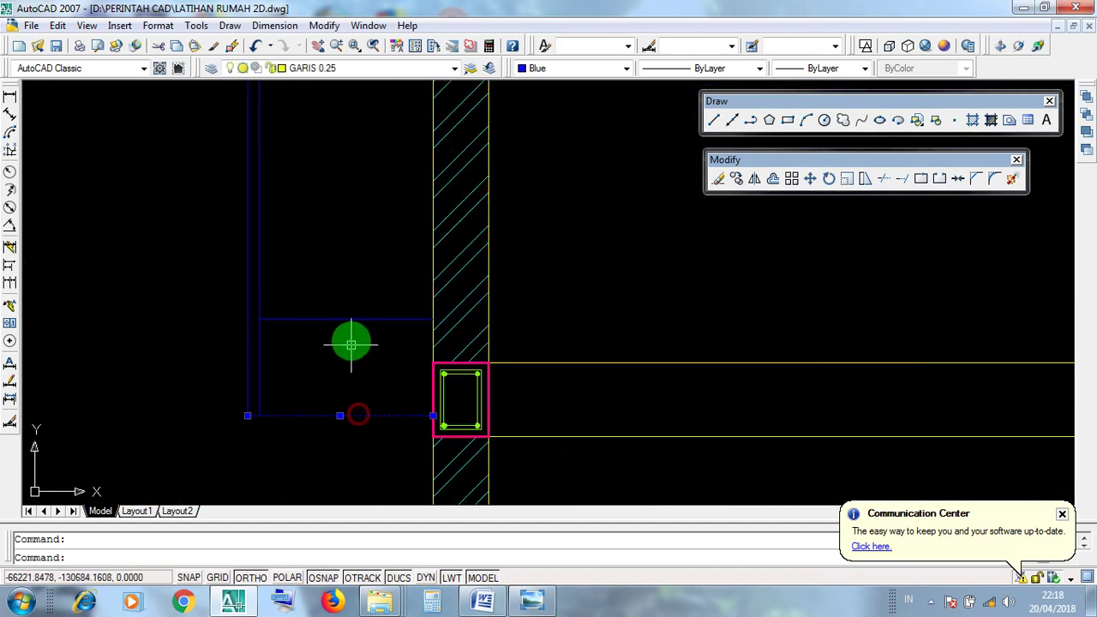
left_click(351, 320)
left_click(372, 417)
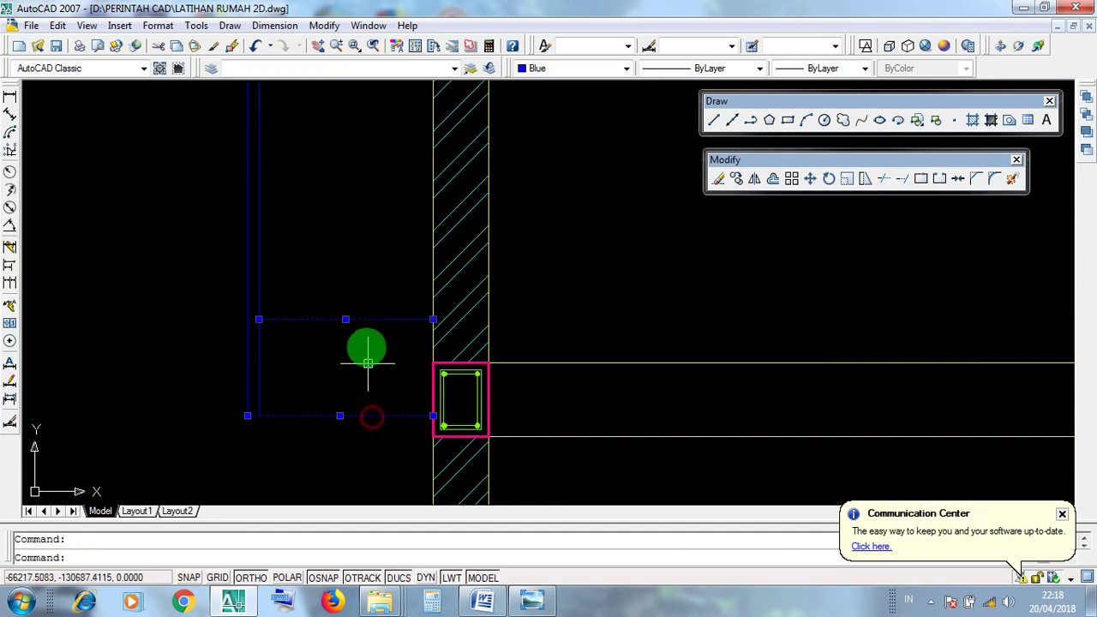
key("Escape")
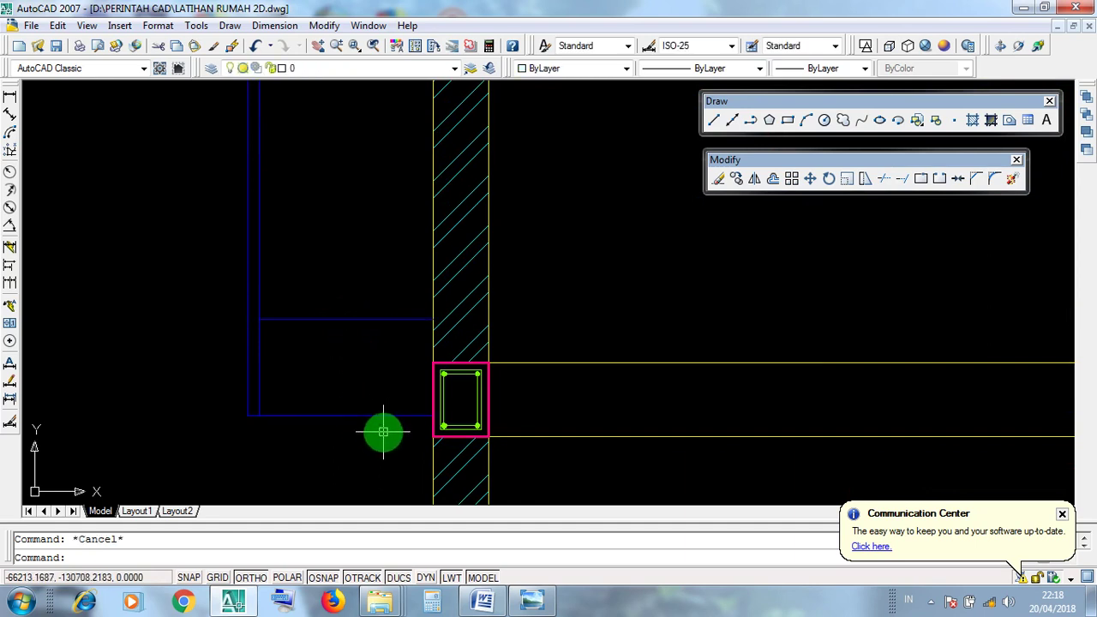
- Highlight the left-hand eave's two horizontal lines and its vertical fascia pair in turn, ending with the horizontal pair selected
left_click(396, 429)
left_click(361, 281)
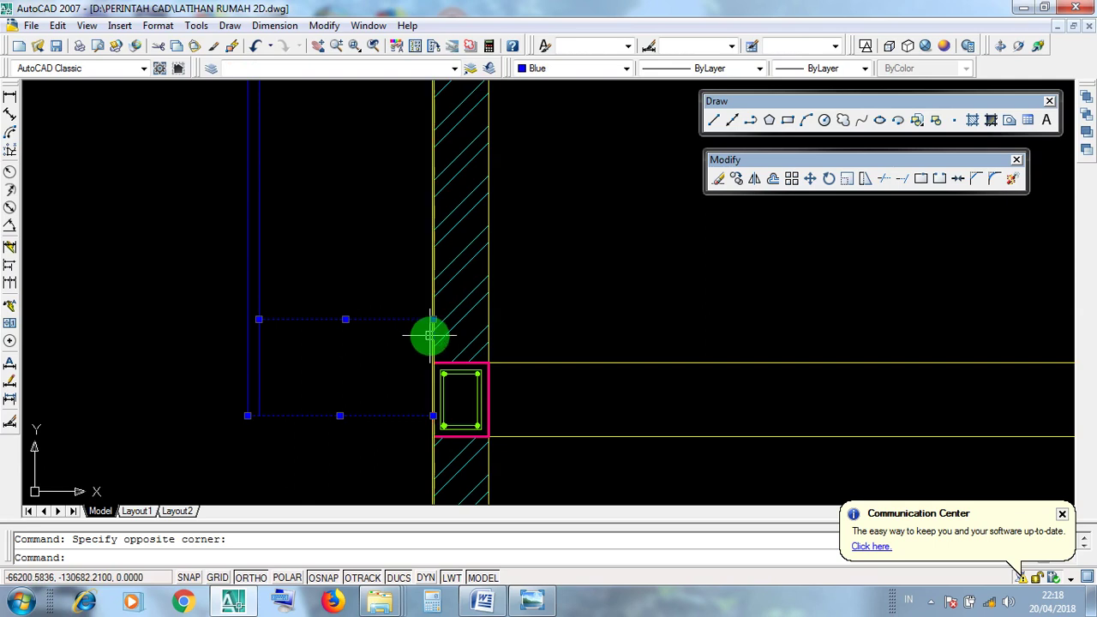
key("Escape")
left_click_drag(278, 388, 224, 370)
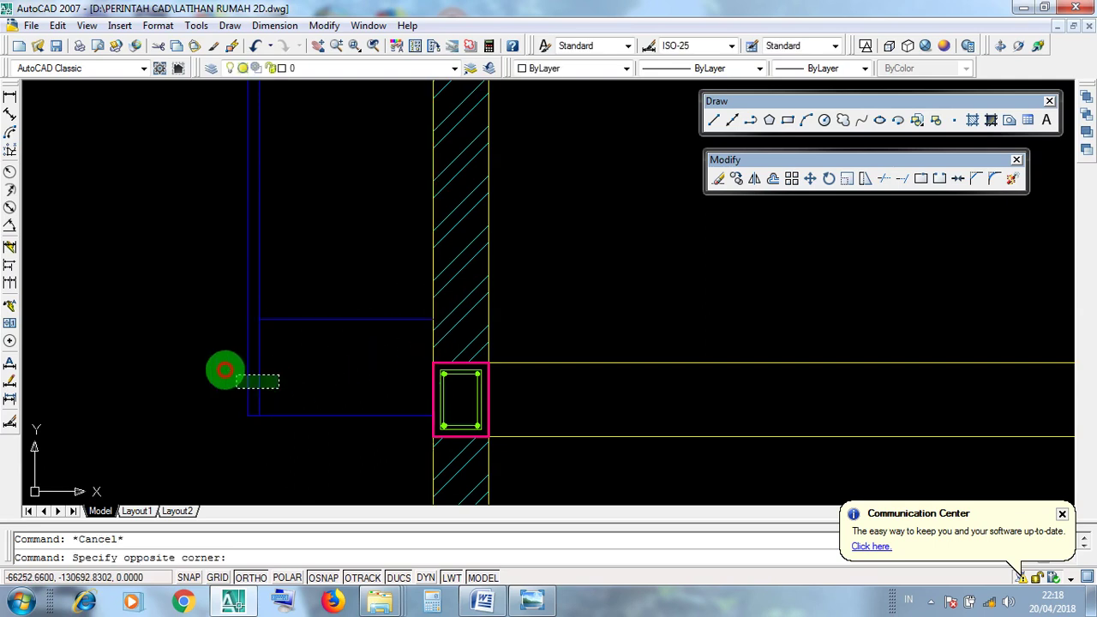
left_click(220, 368)
key("Escape")
left_click(362, 436)
left_click(321, 280)
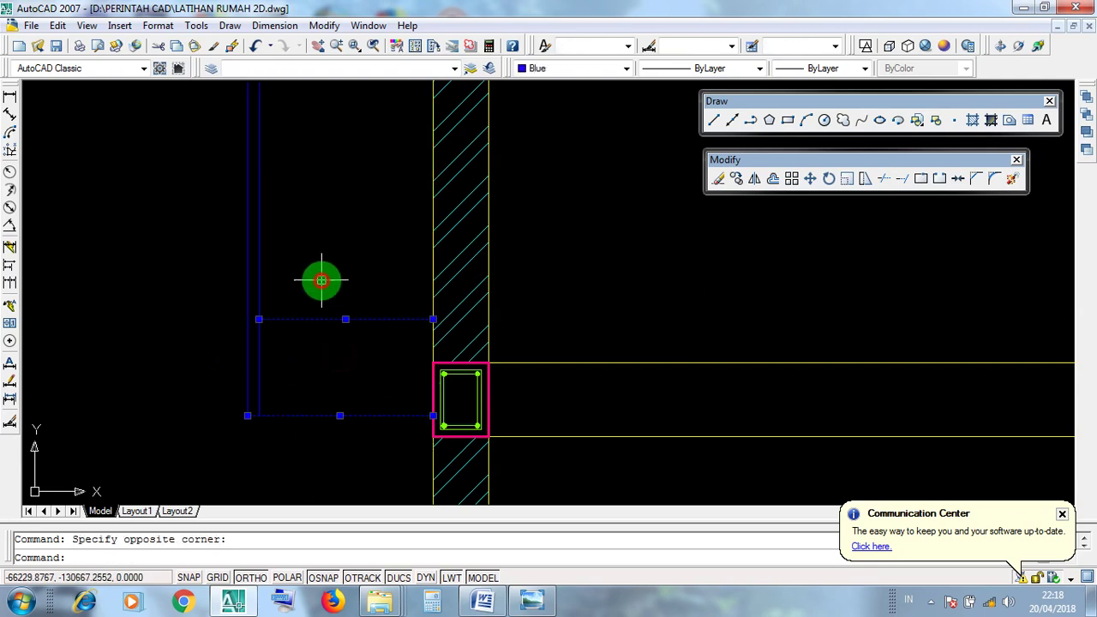
- Inspect the matching horizontal blue lines between the wall and fascia at the right-hand roof end and clear the selection
scroll(319, 324, "down", 5)
middle_click_drag(527, 328, 167, 407)
scroll(700, 410, "up", 3)
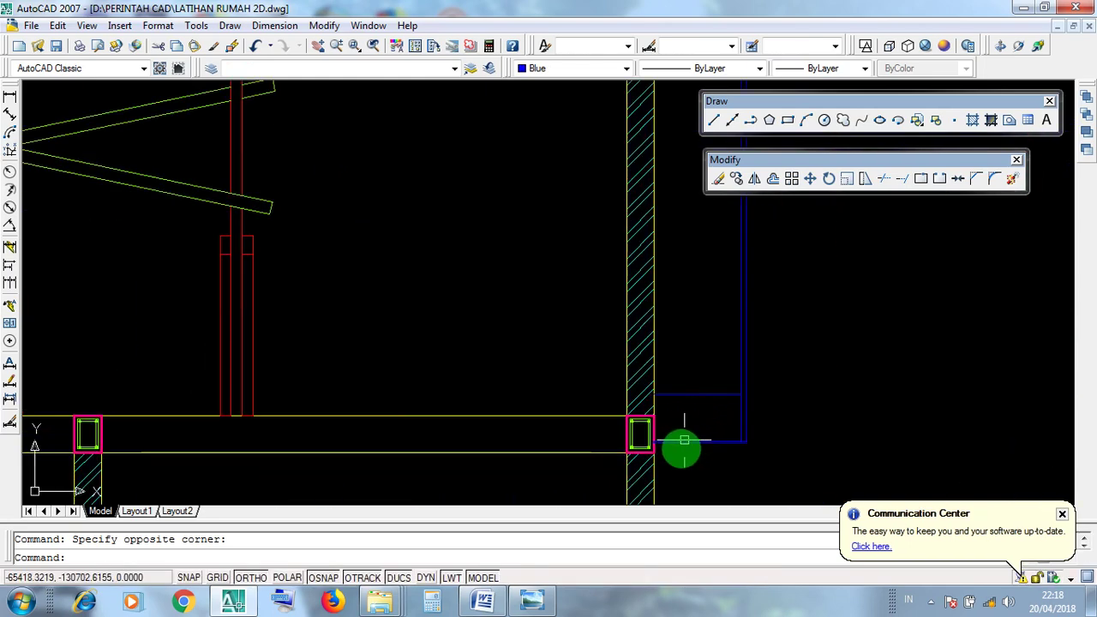
left_click(666, 372)
key("Escape")
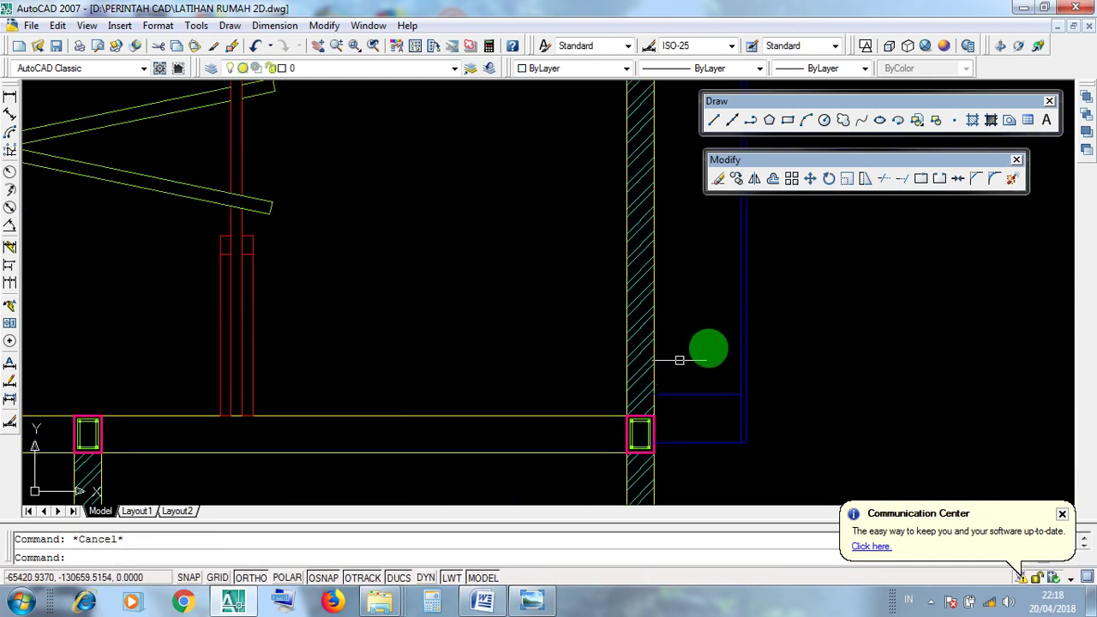
- Switch to the 3D DAN LAIN2_recover drawing and examine the roof's lower corner beside the wall up close
left_click(1059, 25)
left_click(228, 509)
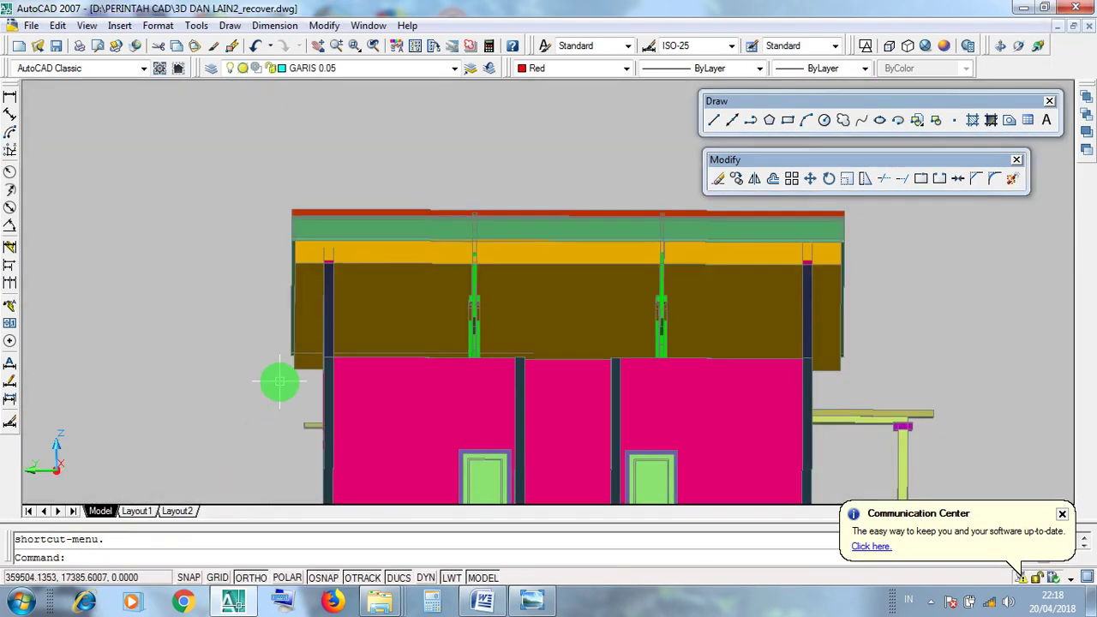
scroll(283, 377, "up", 4)
left_click(321, 321)
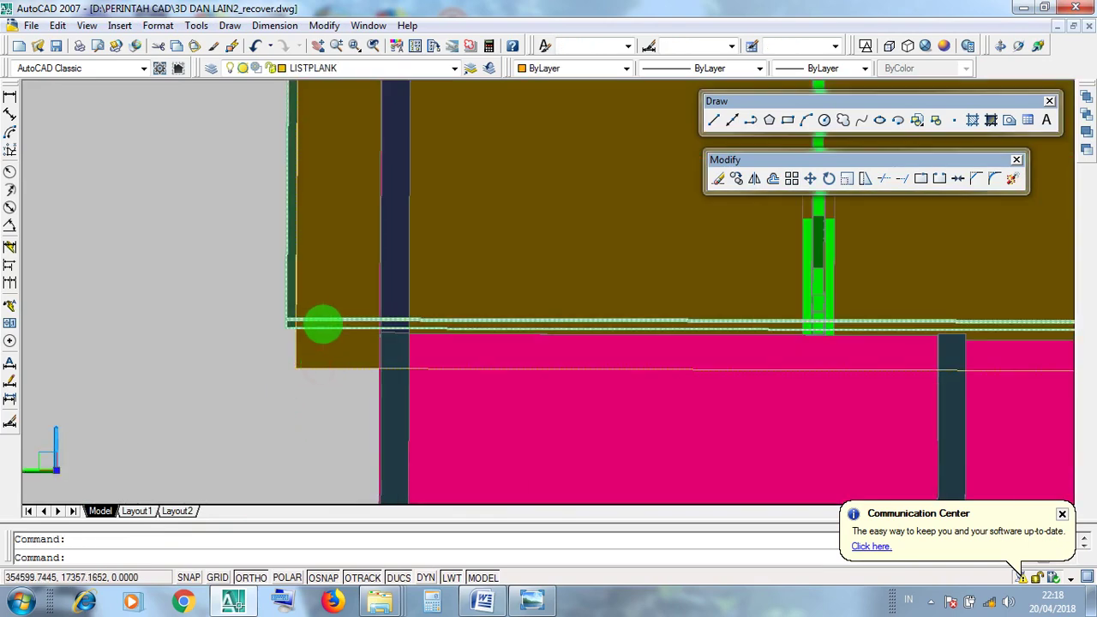
key("Escape")
scroll(314, 420, "down", 4)
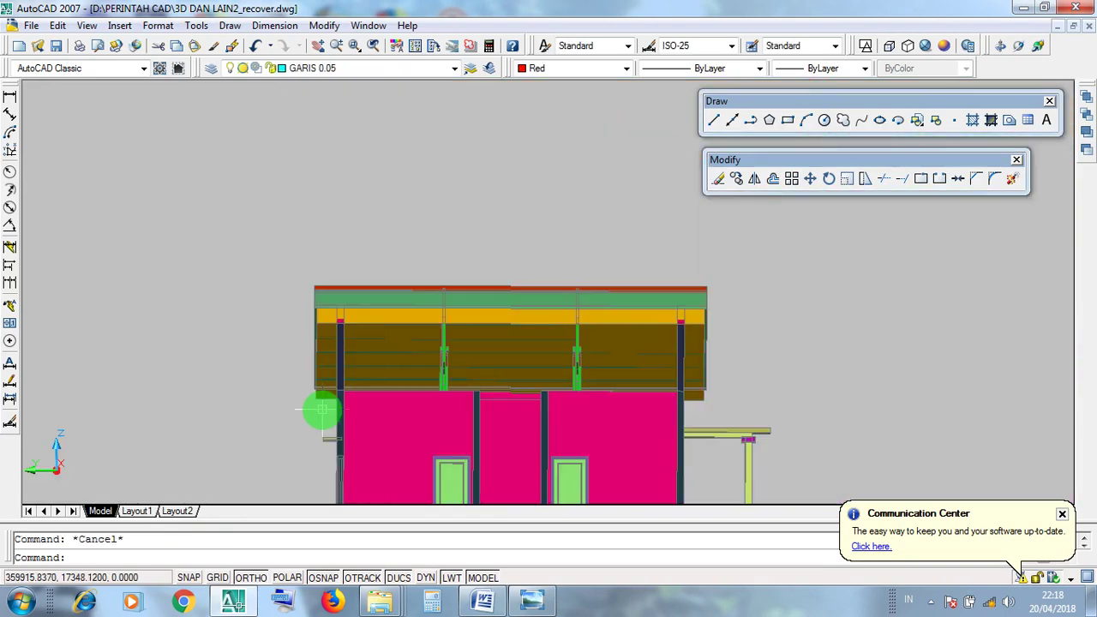
- Select the lower fascia board on layer LISTPLANK to examine where it projects past both side walls, then deselect it
scroll(321, 411, "up", 3)
scroll(322, 421, "down", 1)
middle_click_drag(326, 423, 184, 412)
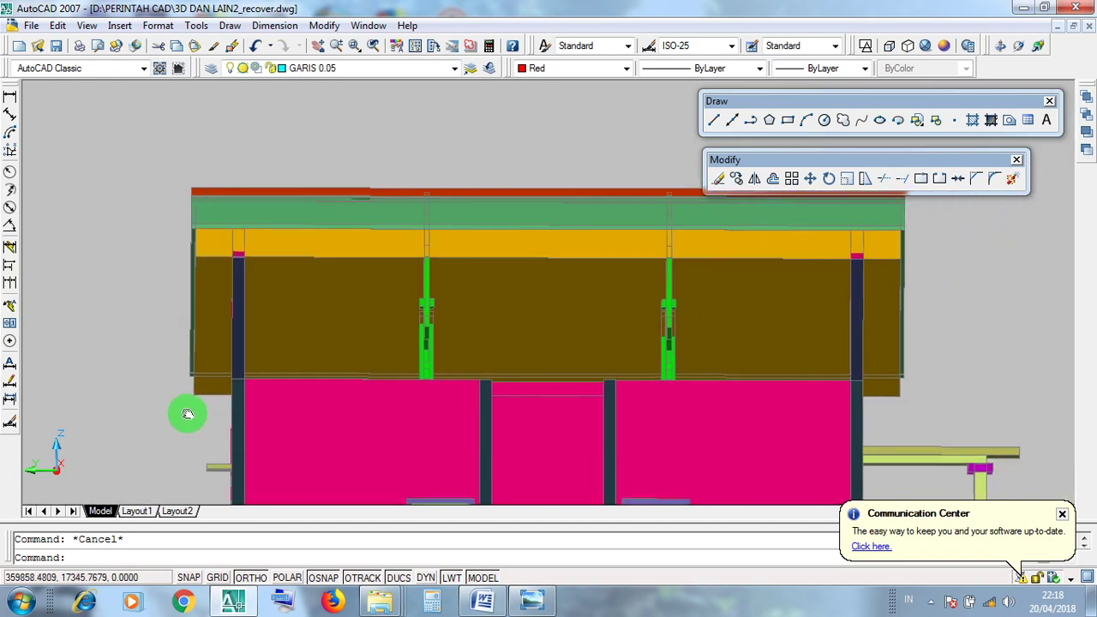
left_click(818, 397)
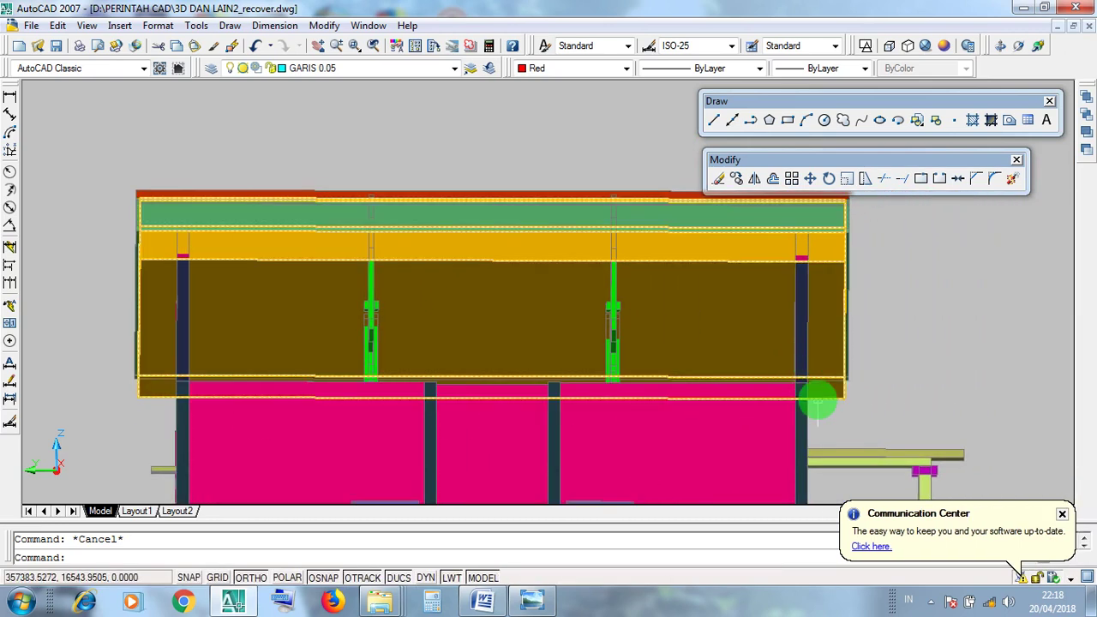
left_click(883, 424)
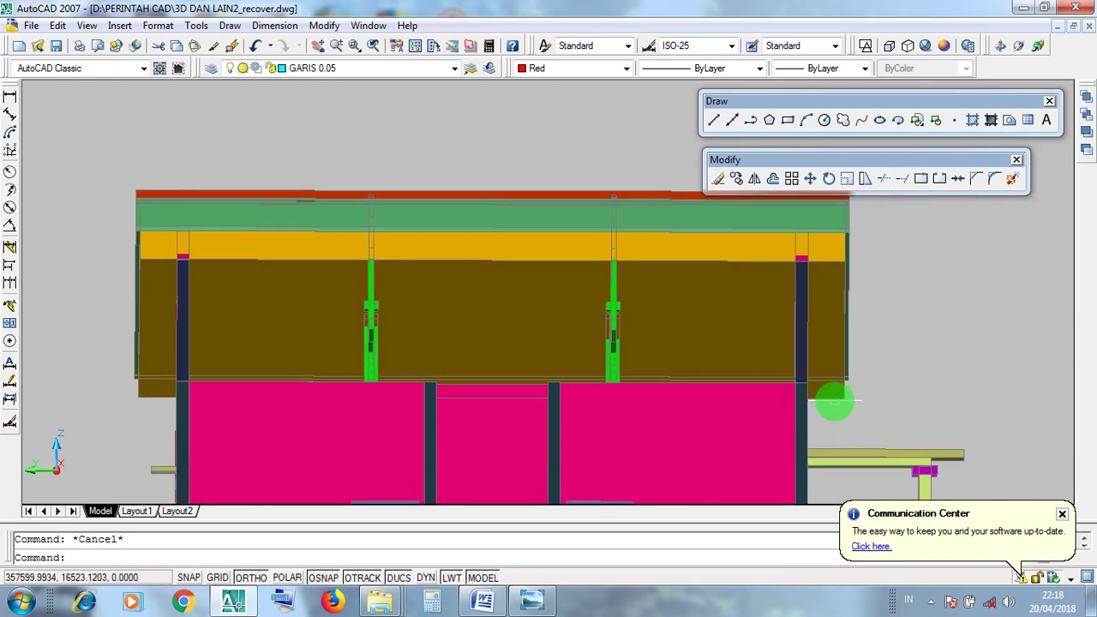
left_click(833, 401)
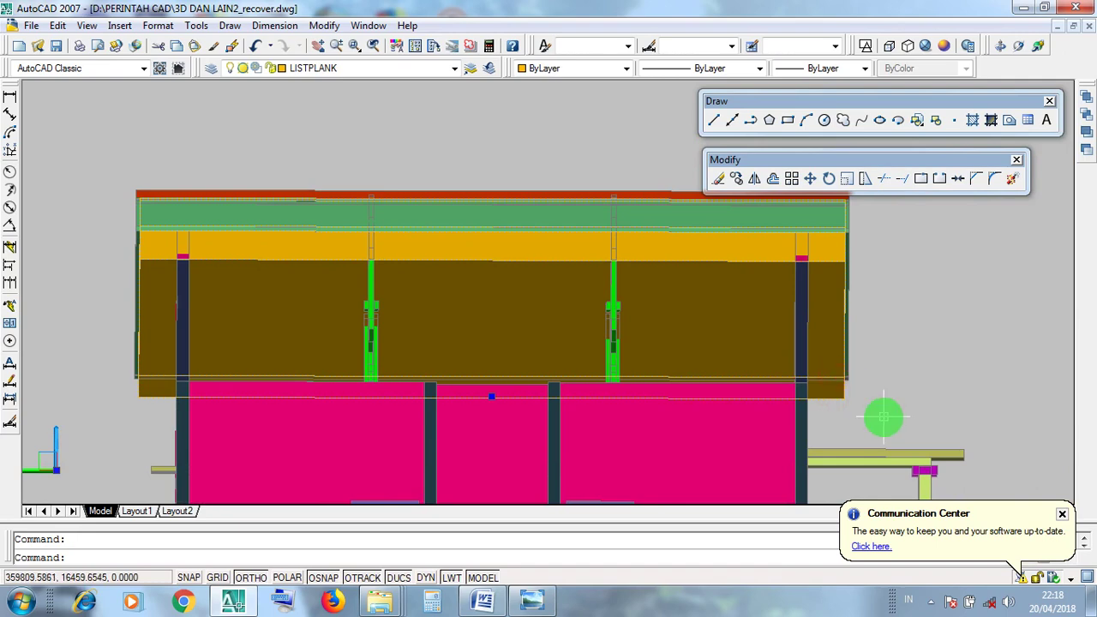
key("Escape")
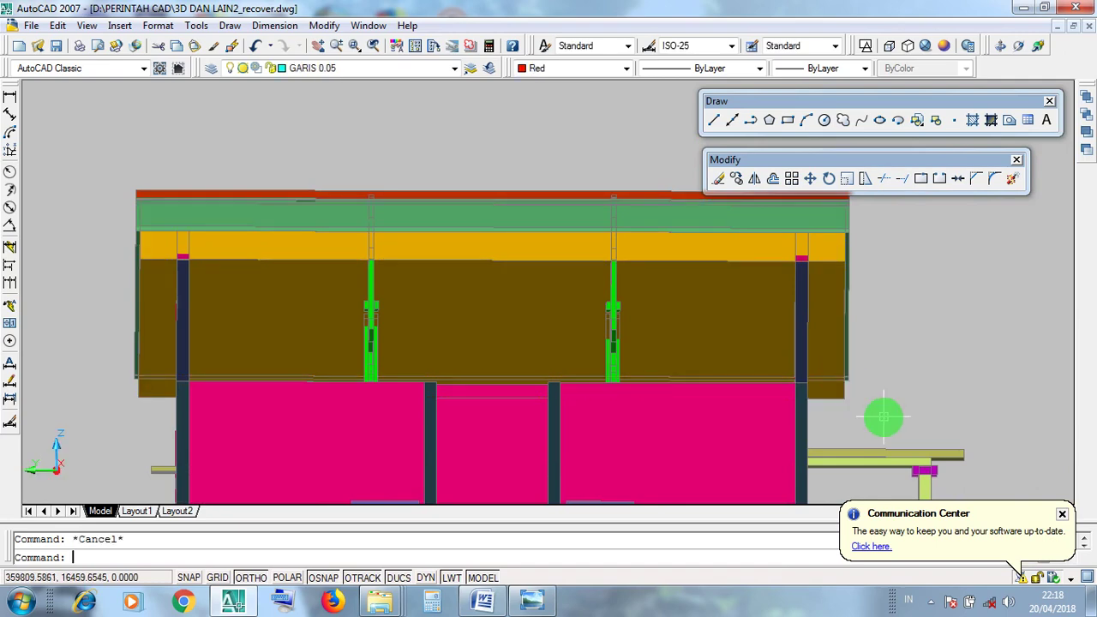
left_click(162, 398)
key("Escape")
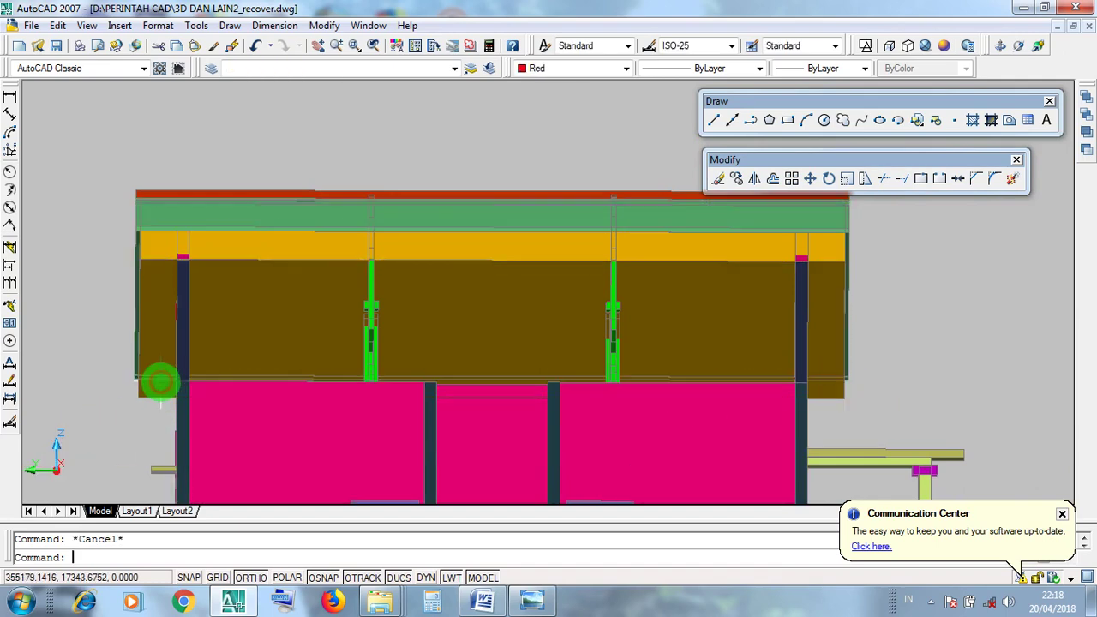
- Orbit the 3D house to examine the horizontal eave fascia along its side and return to the section-like view
left_click(1018, 48)
left_click_drag(644, 369, 571, 358)
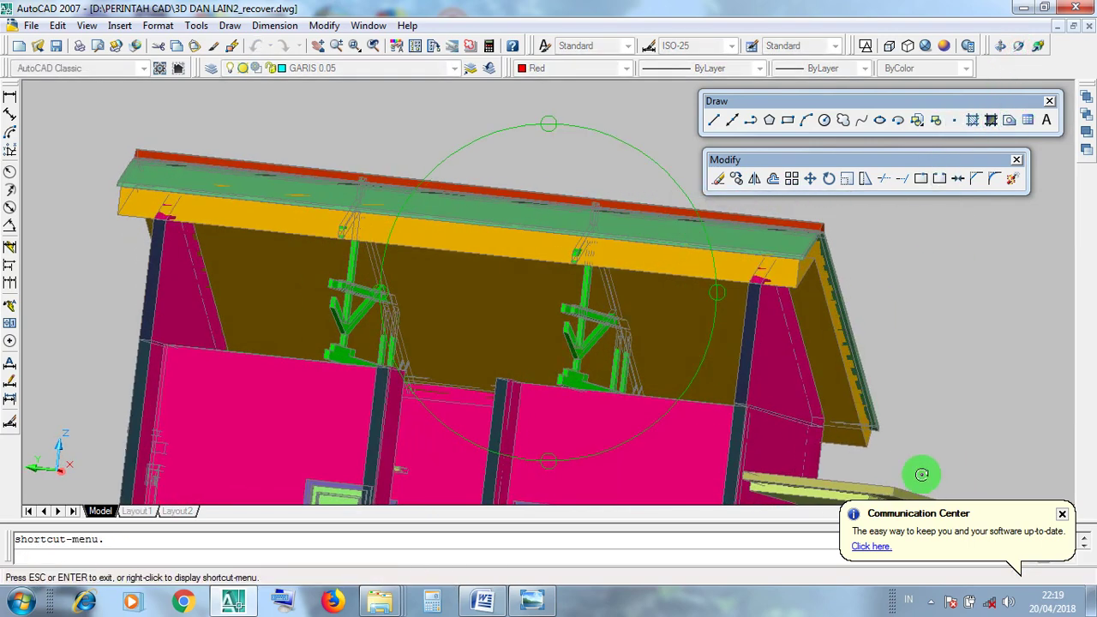
left_click_drag(922, 474, 506, 345)
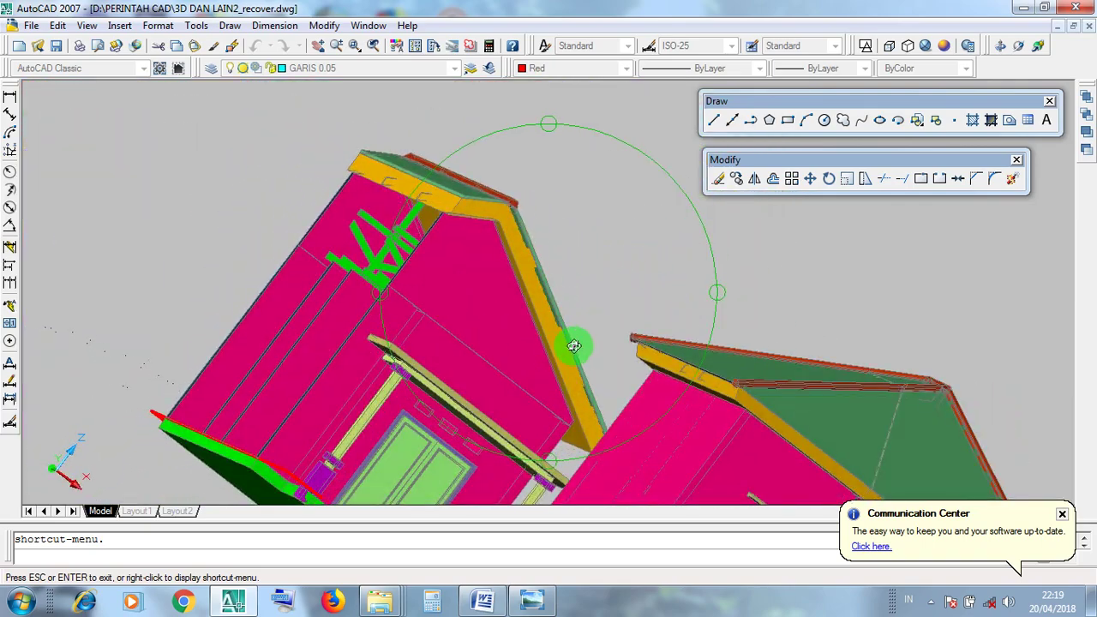
left_click_drag(573, 346, 629, 357)
scroll(663, 290, "down", 2)
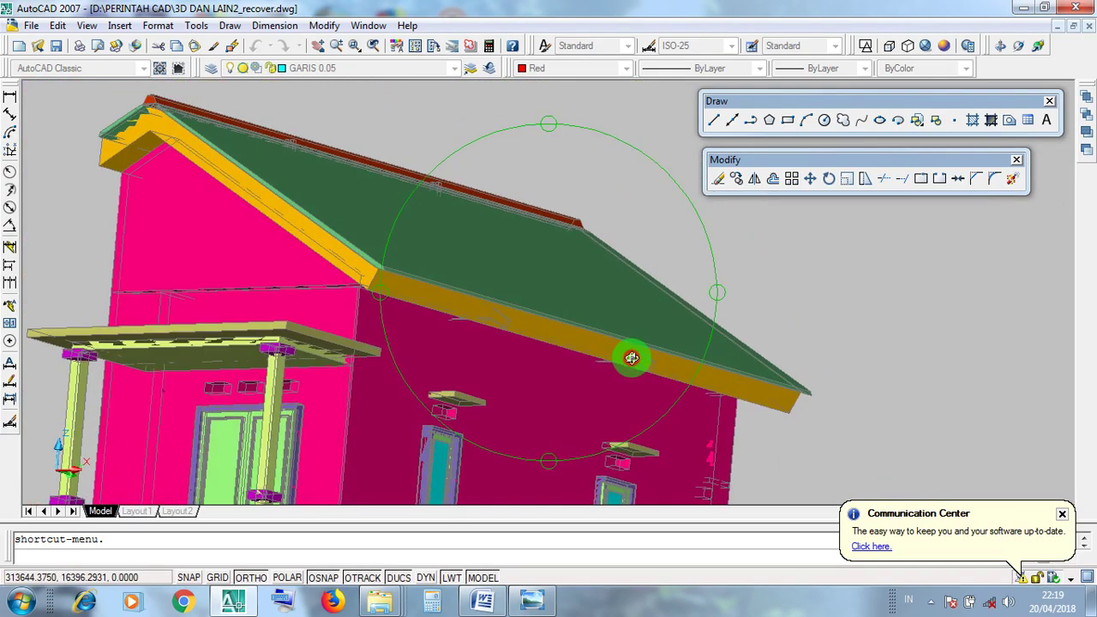
scroll(515, 347, "up", 2)
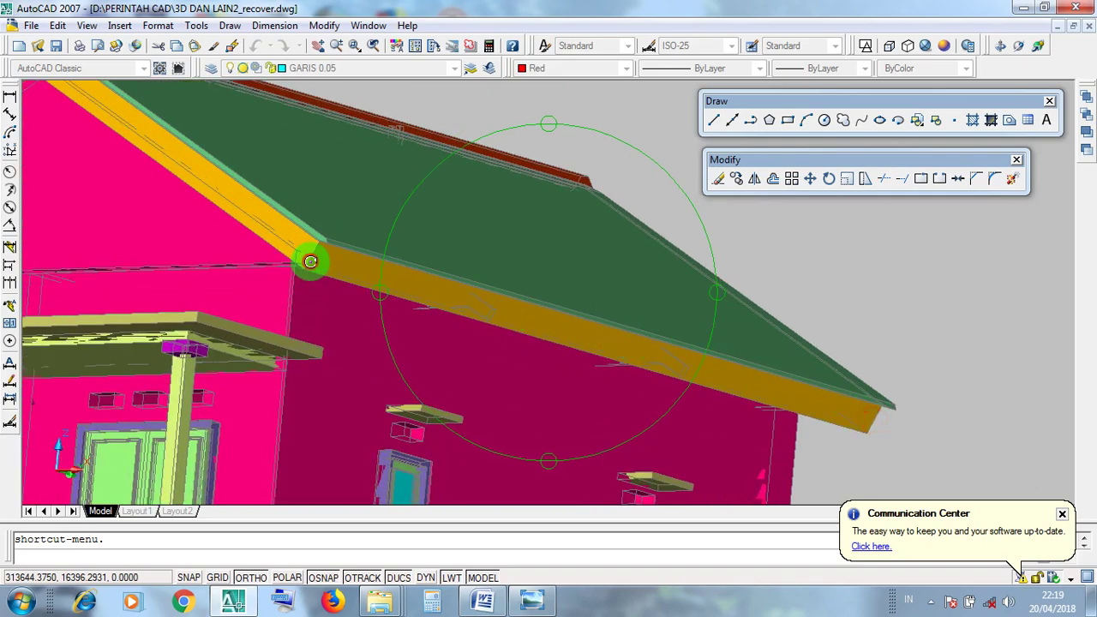
scroll(669, 400, "down", 2)
left_click_drag(666, 395, 203, 362)
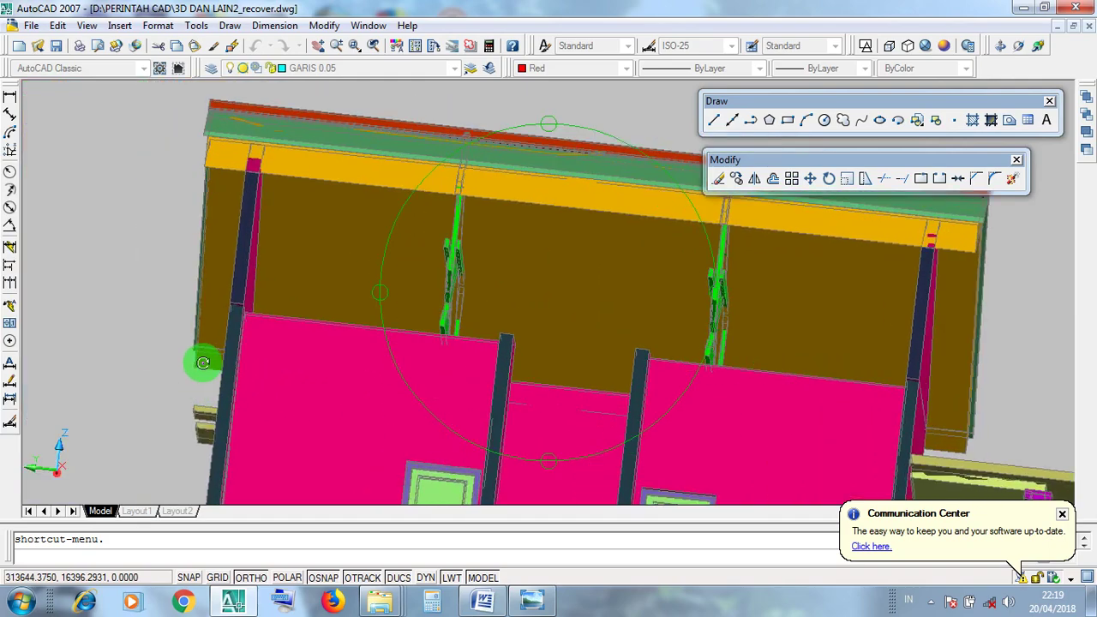
left_click_drag(415, 385, 804, 390)
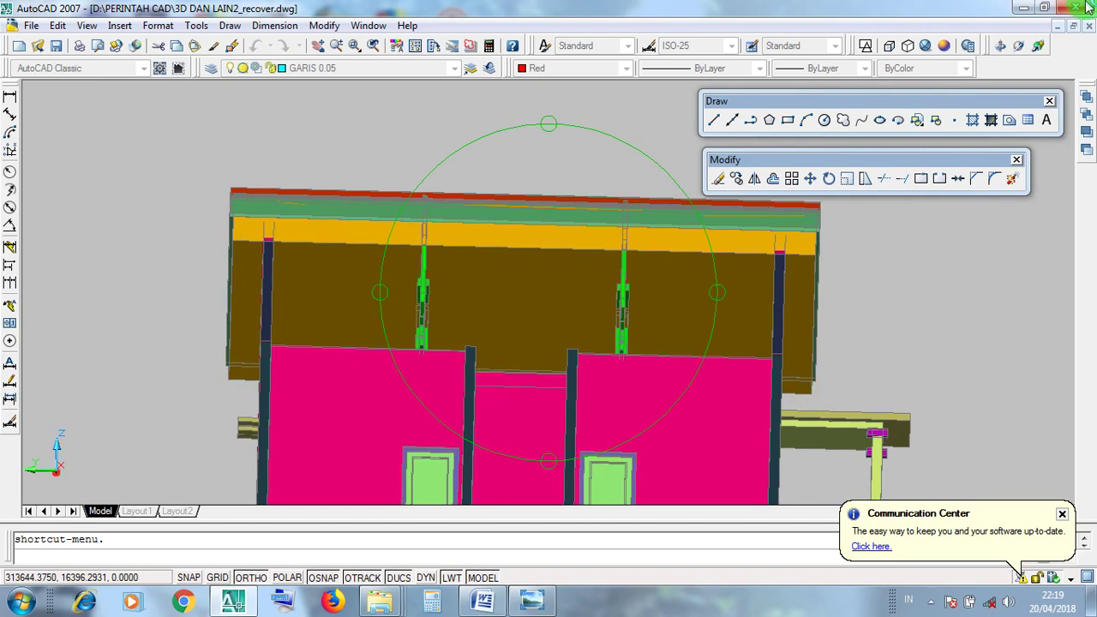
- Switch from the 3D model to the LATIHAN RUMAH 2D drawing
left_click(1028, 9)
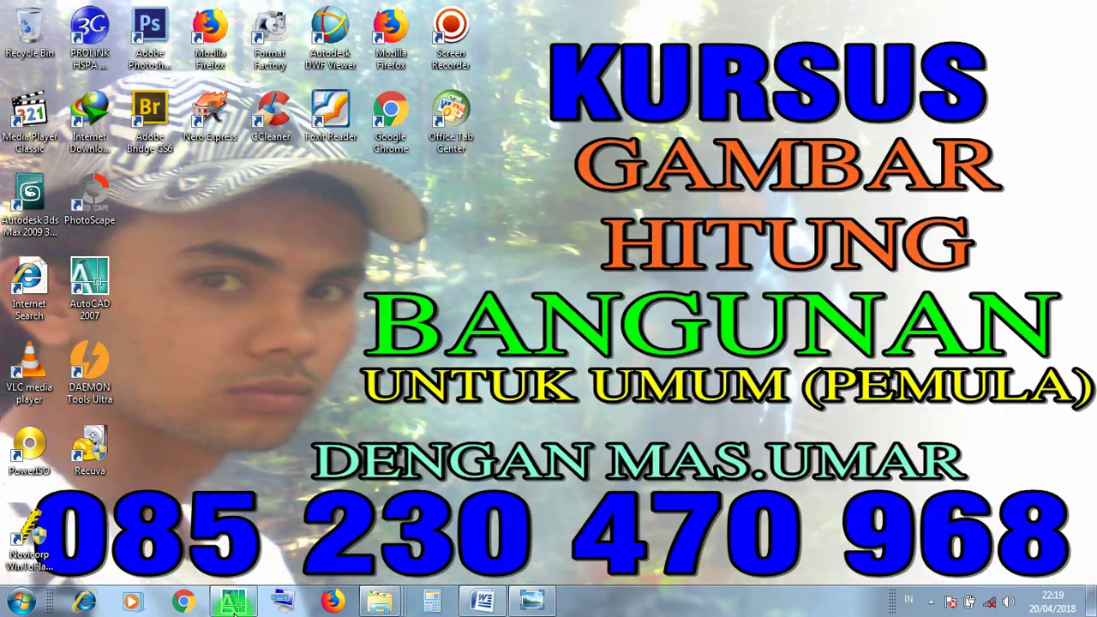
left_click(233, 603)
left_click(1059, 27)
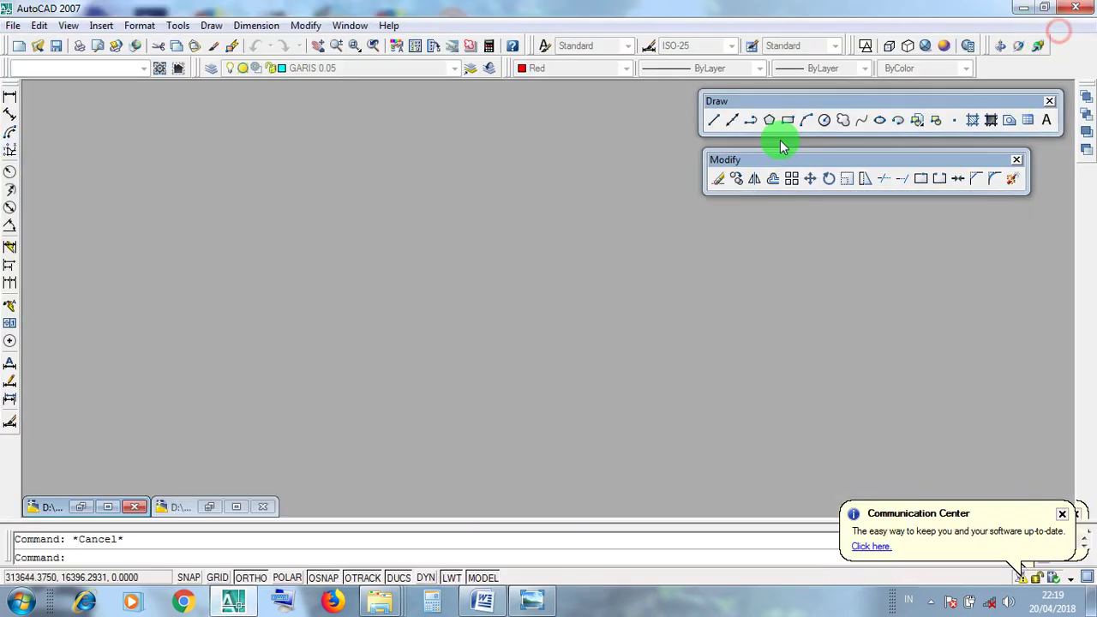
left_click(112, 512)
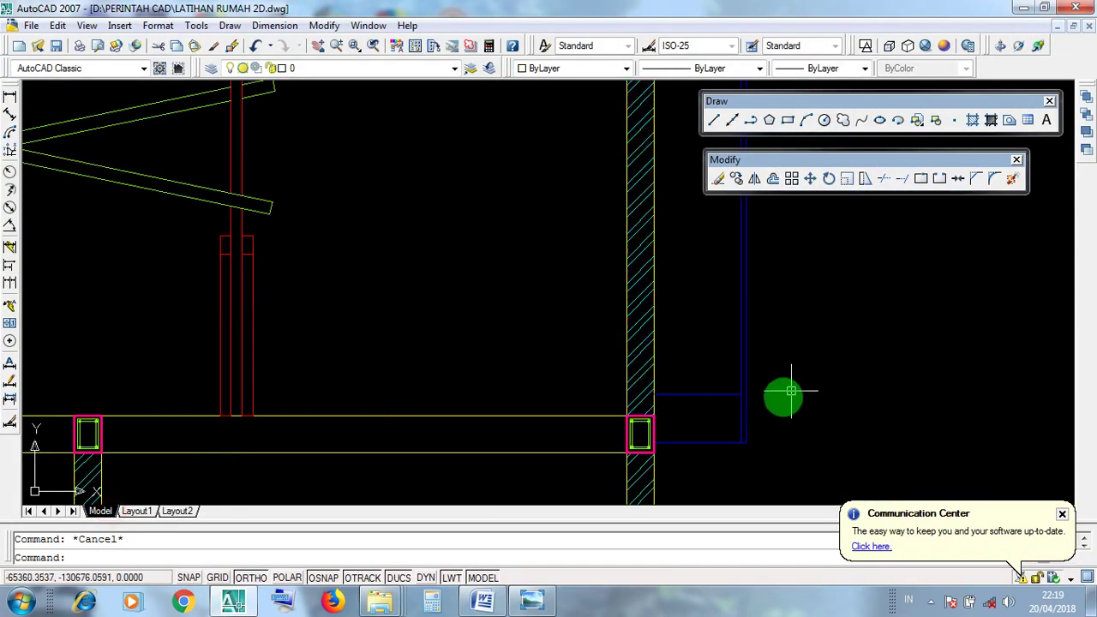
- Select the horizontal blue lines between wall and fascia at both roof ends to inspect them, and clear the selection
left_click(720, 457)
left_click(694, 354)
scroll(879, 406, "down", 2)
scroll(232, 424, "up", 3)
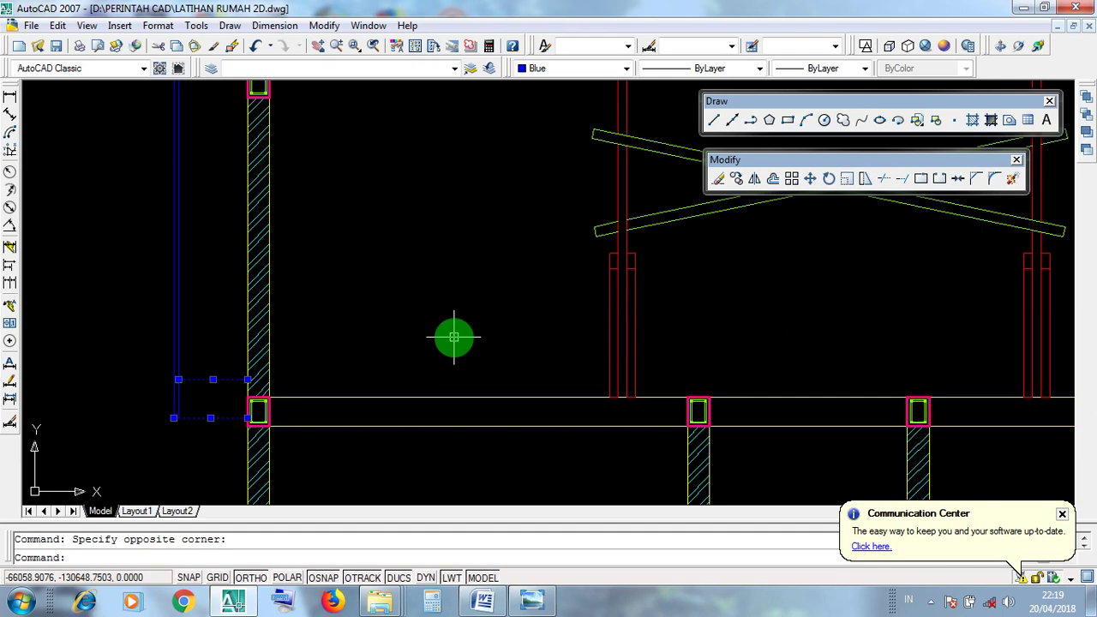
scroll(454, 337, "down", 5)
scroll(393, 368, "up", 1)
key("Escape")
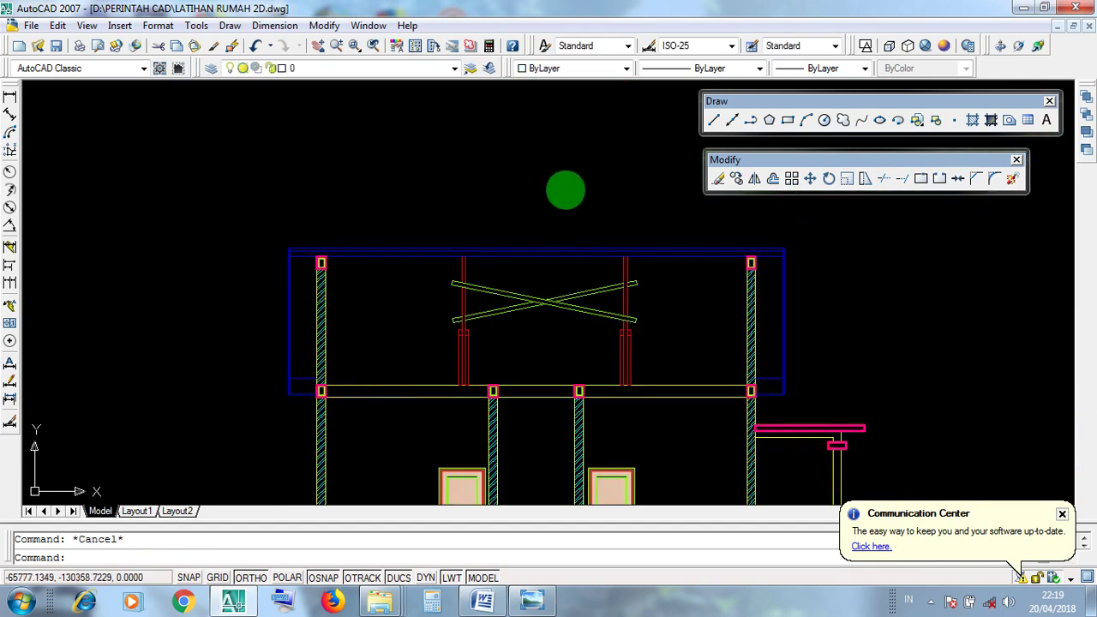
- Select the red vertical members of both roof trusses in the 2D section to point them out
scroll(576, 326, "up", 2)
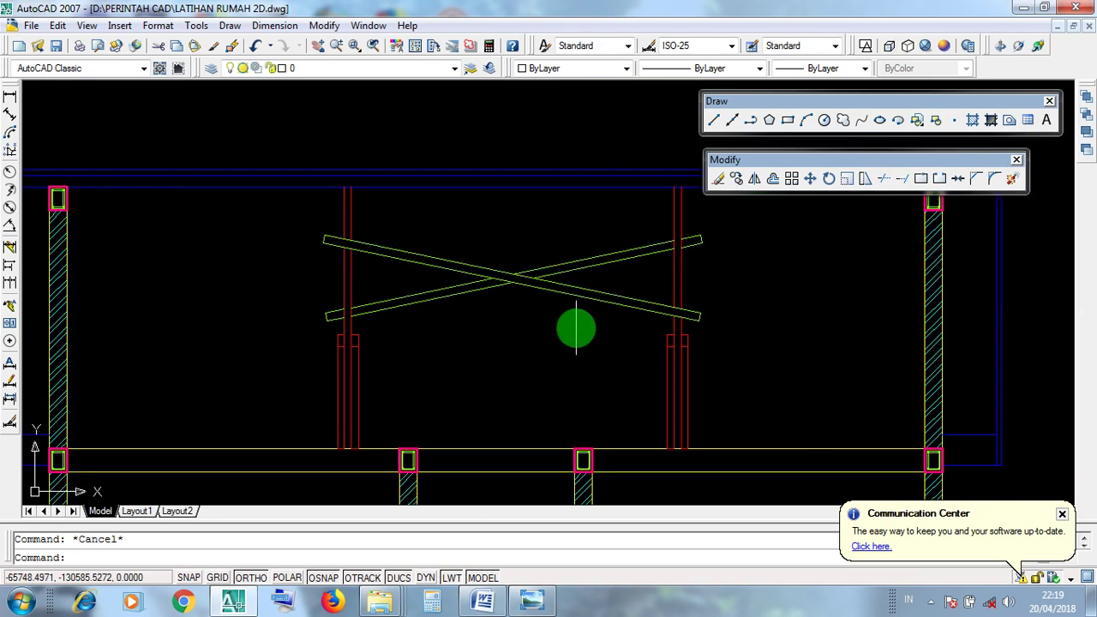
left_click(712, 390)
left_click(649, 331)
left_click(446, 424)
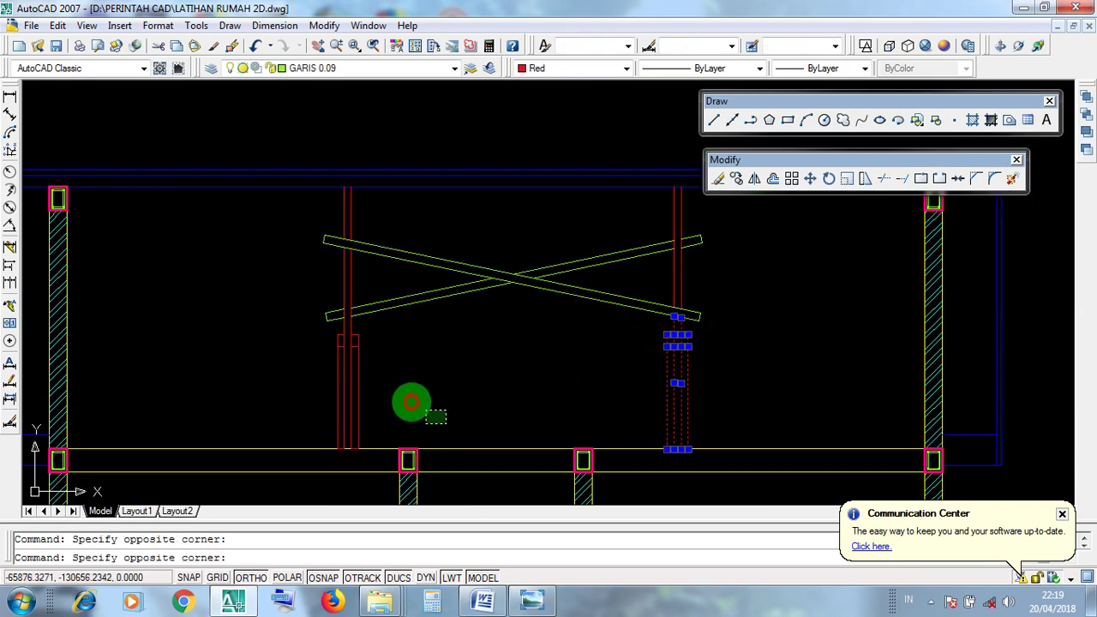
left_click(317, 343)
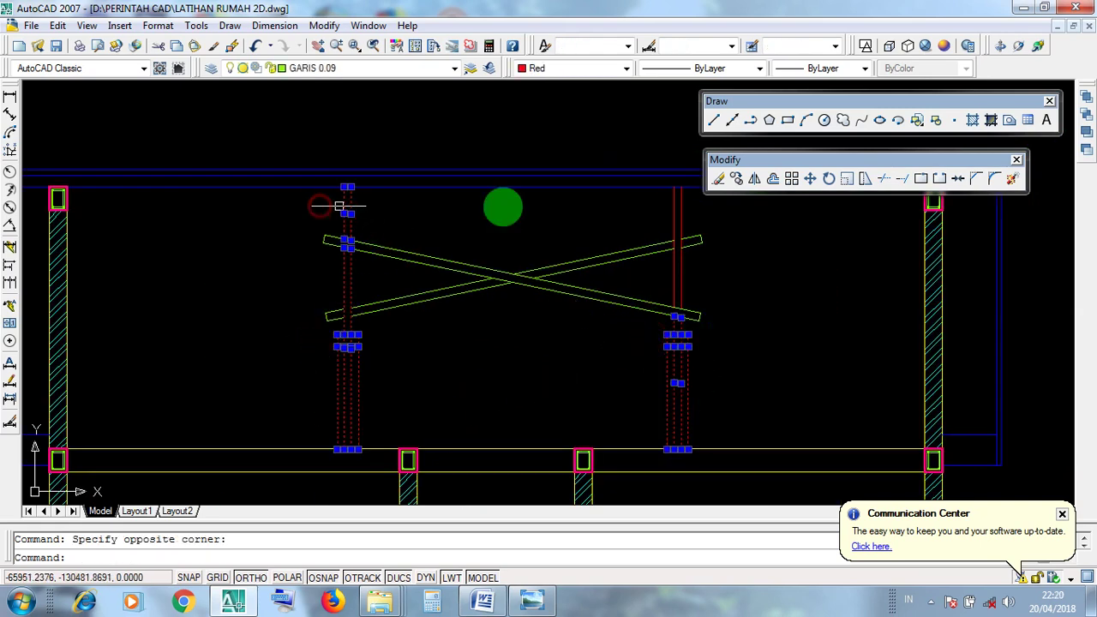
middle_click_drag(658, 241, 608, 246)
left_click(627, 213)
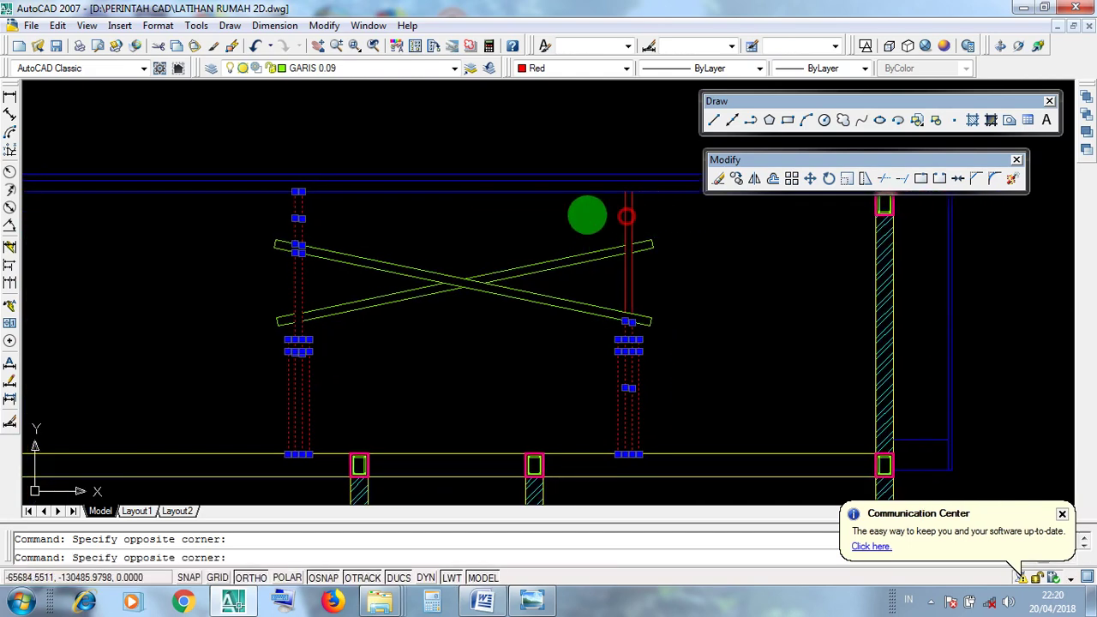
- Indicate the span between the two red trusses with selection windows and clear the selection
left_click(606, 389)
left_click(331, 363)
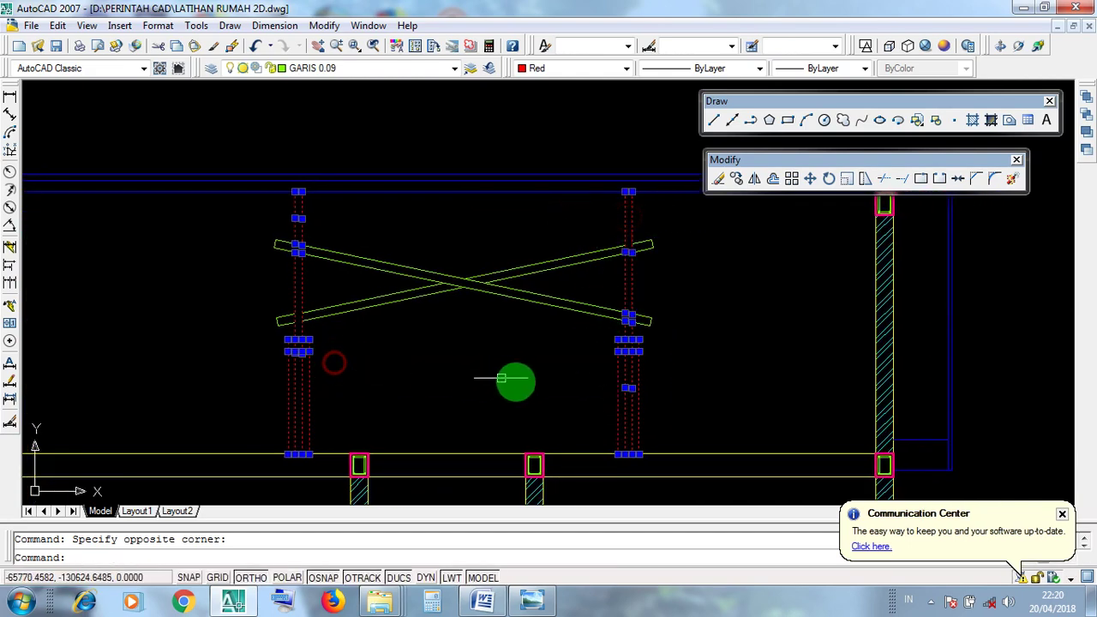
left_click(608, 412)
left_click(321, 378)
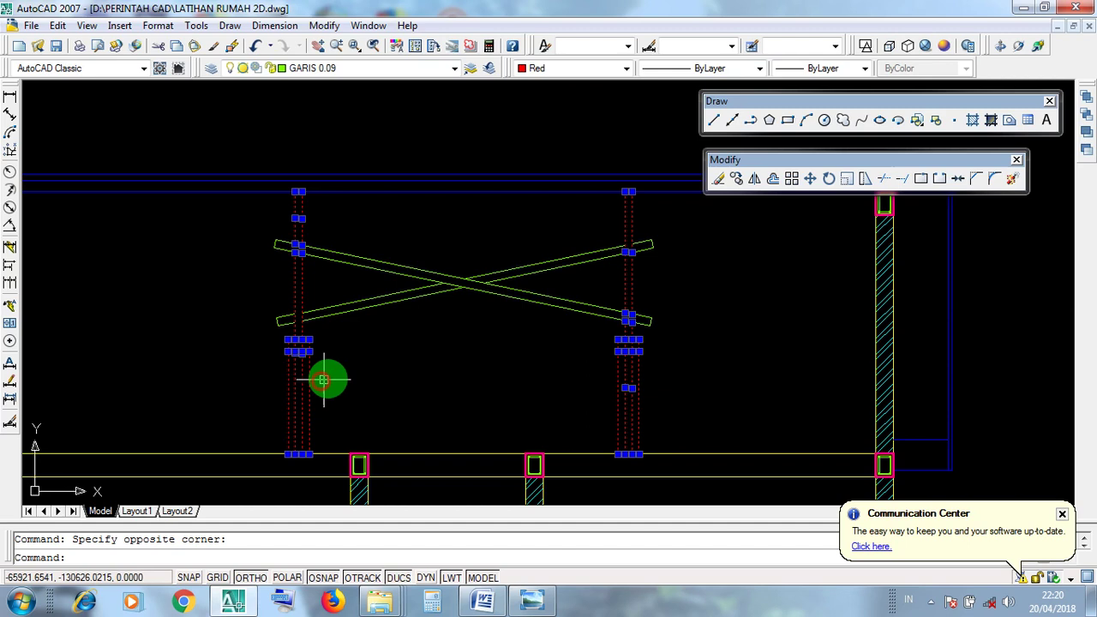
left_click(674, 426)
left_click(556, 372)
key("Escape")
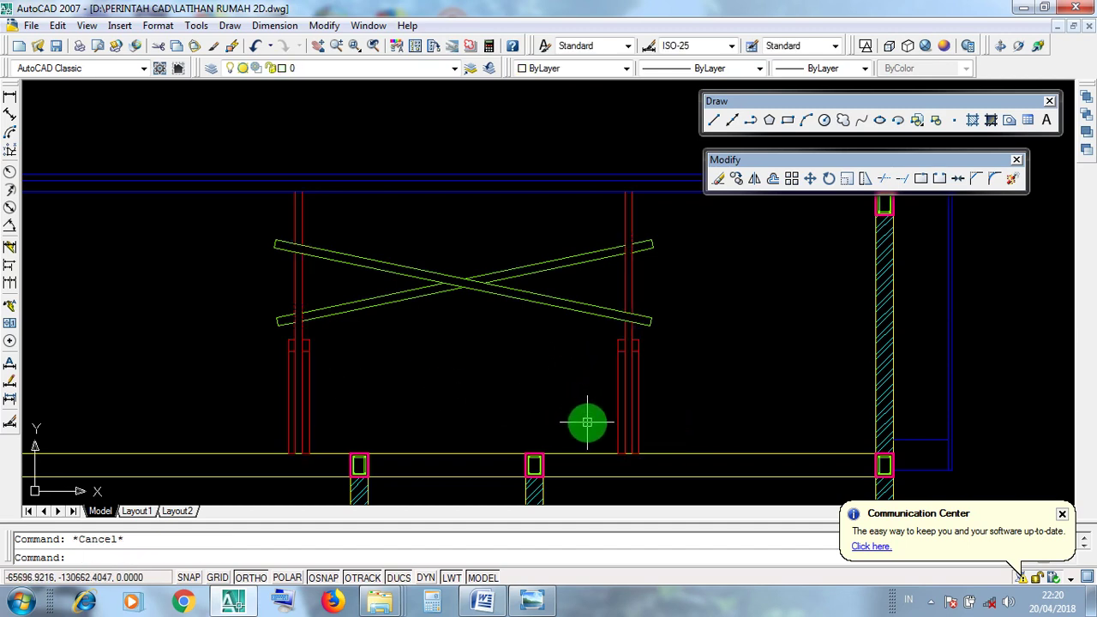
left_click(322, 391)
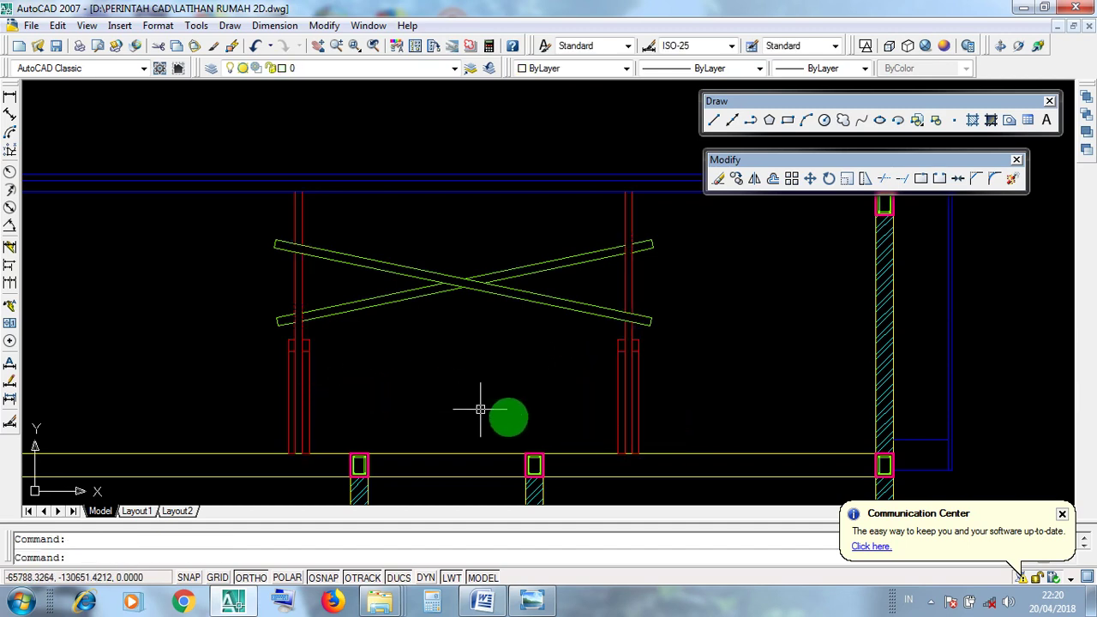
left_click(608, 426)
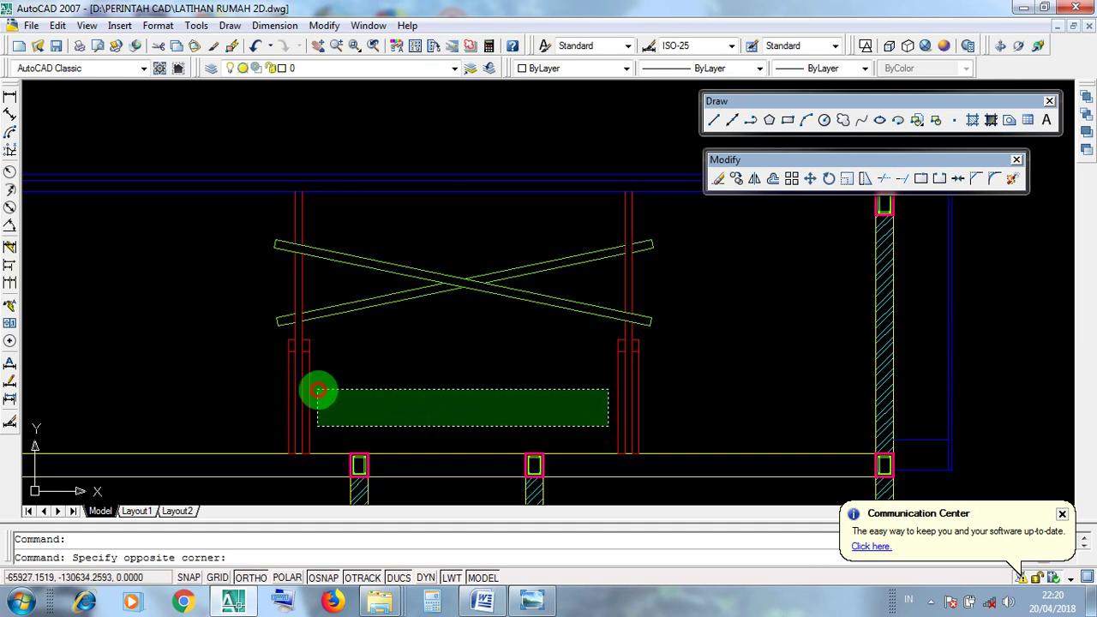
left_click(318, 392)
key("Escape")
- Select the lines of both red trusses once more to identify them as a pair, and deselect them
left_click(676, 425)
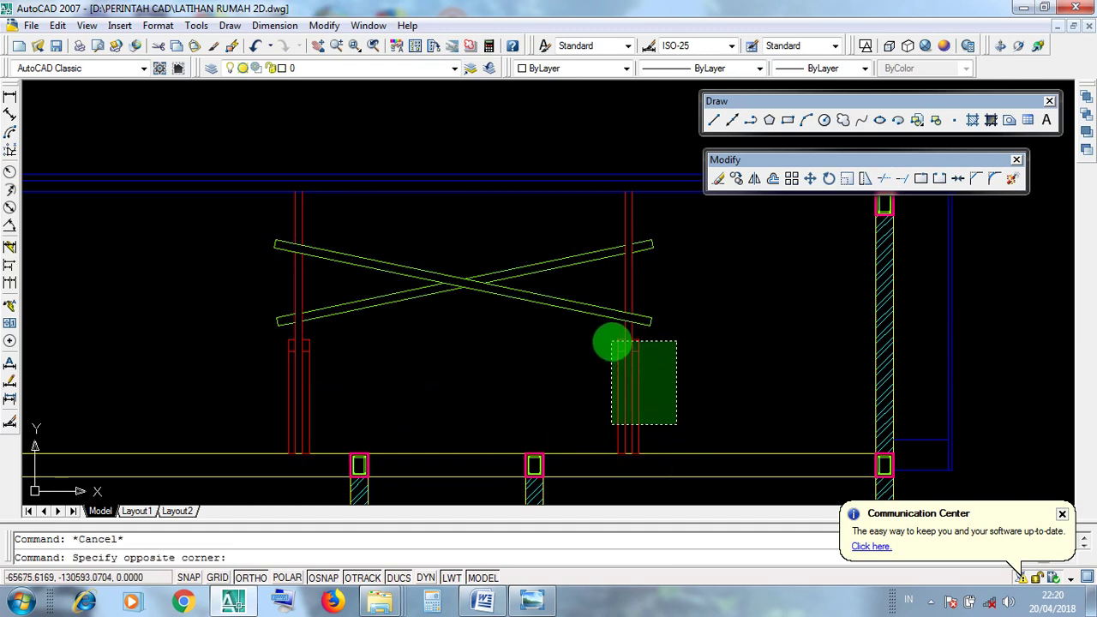
left_click(612, 343)
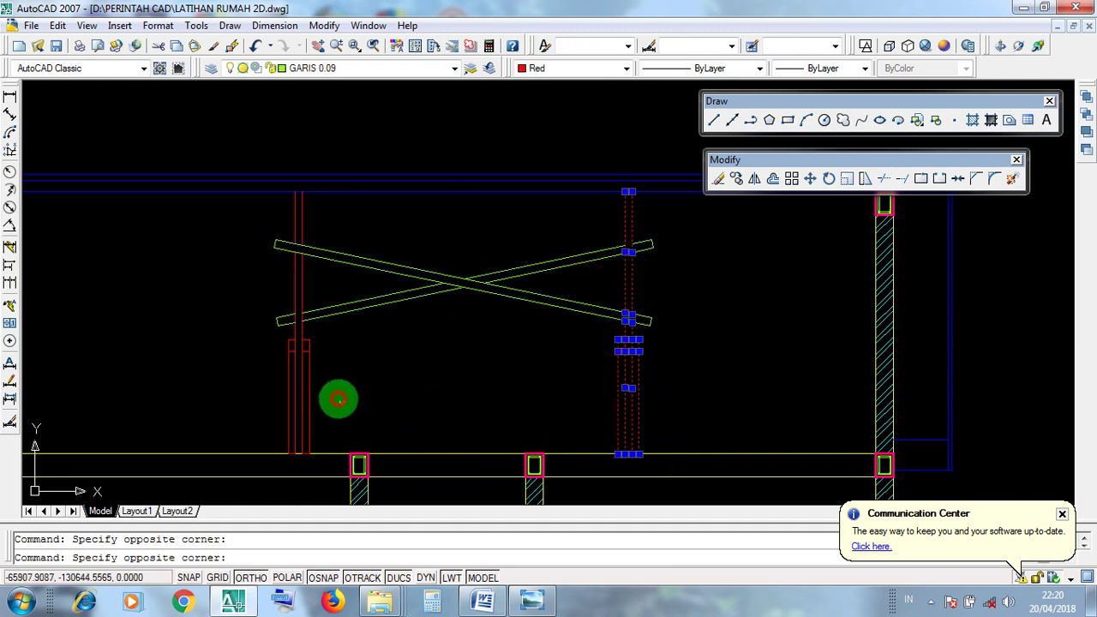
left_click(262, 278)
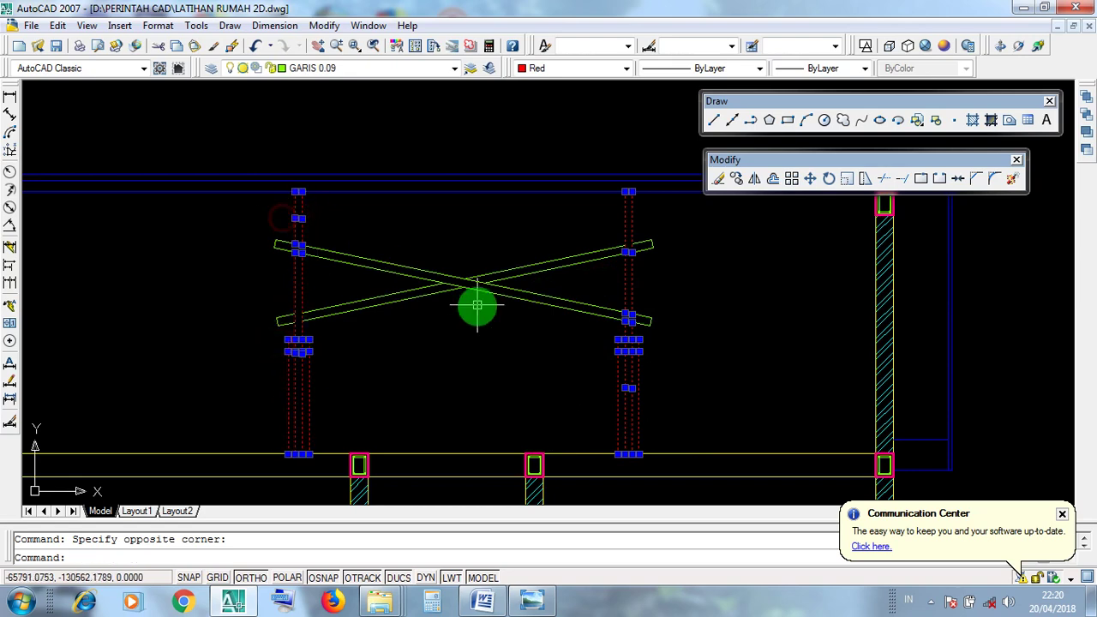
scroll(477, 305, "down", 6)
key("Escape")
- Select the whole gable roof truss in the neighbouring cross-section to relate it to the side-on trusses
scroll(840, 407, "up", 5)
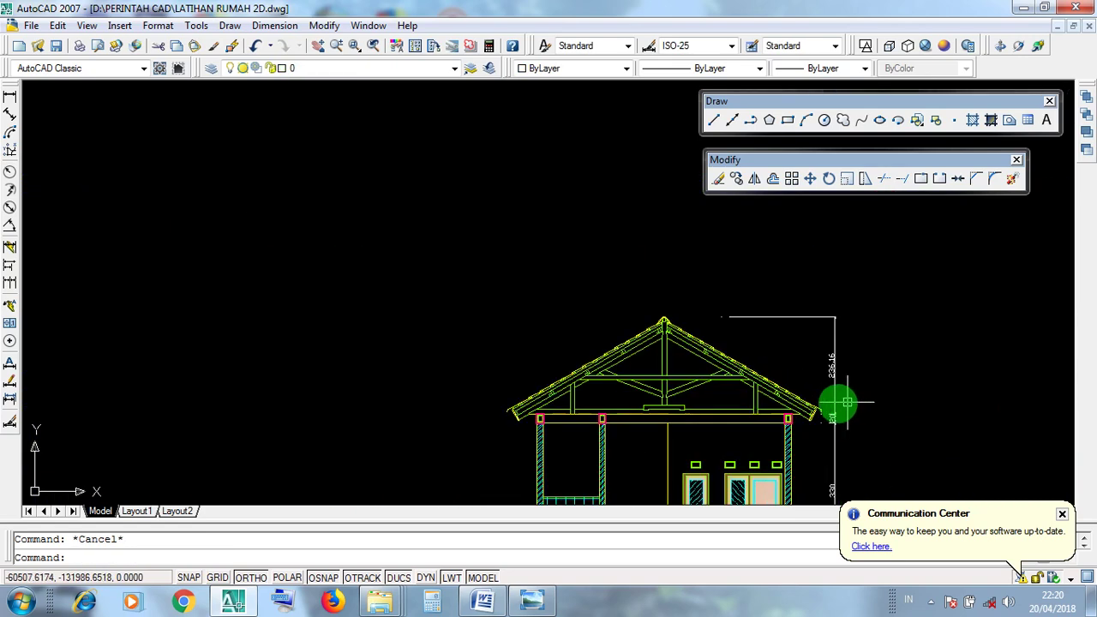
scroll(847, 402, "up", 3)
left_click(118, 213)
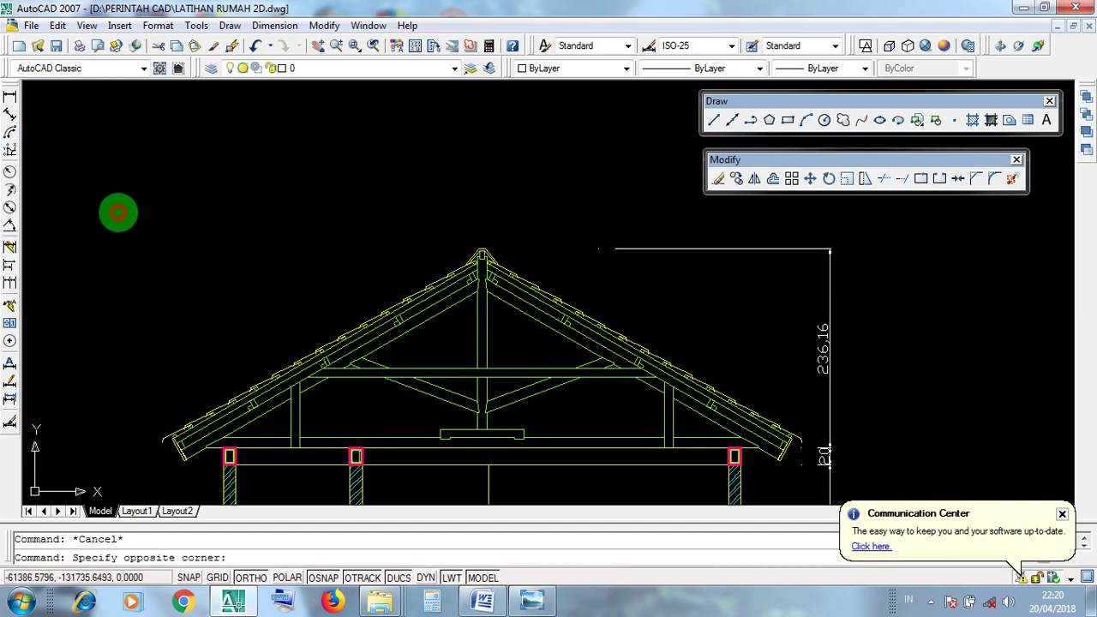
middle_click_drag(798, 488, 706, 419)
left_click(725, 442)
scroll(726, 443, "down", 8)
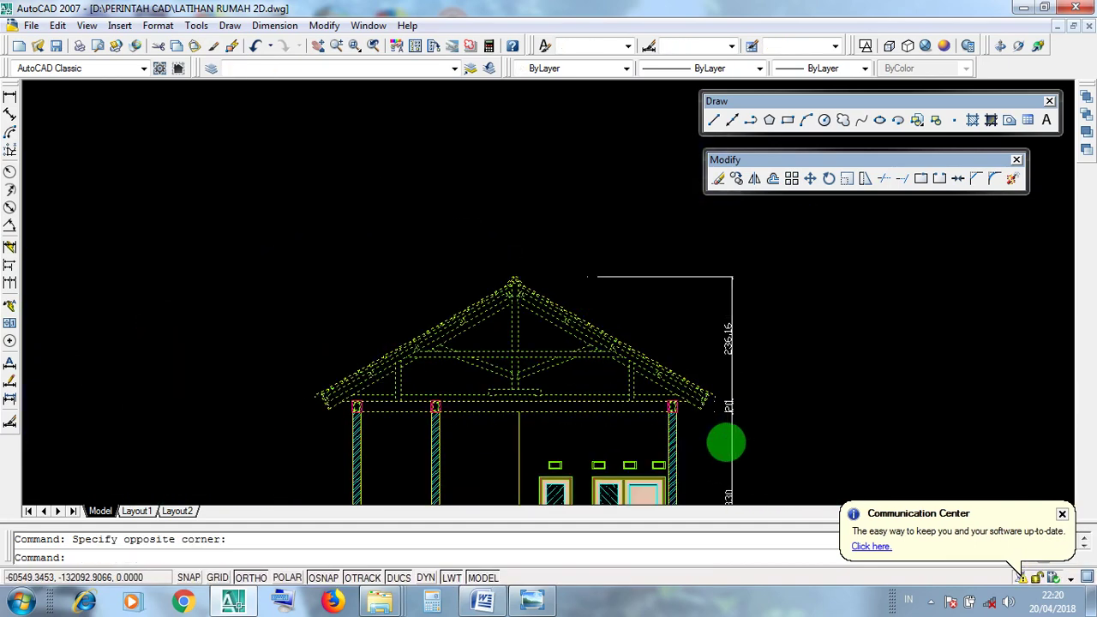
- Return to the longitudinal section and select the central post lines of the right-hand truss to examine them
scroll(306, 324, "up", 10)
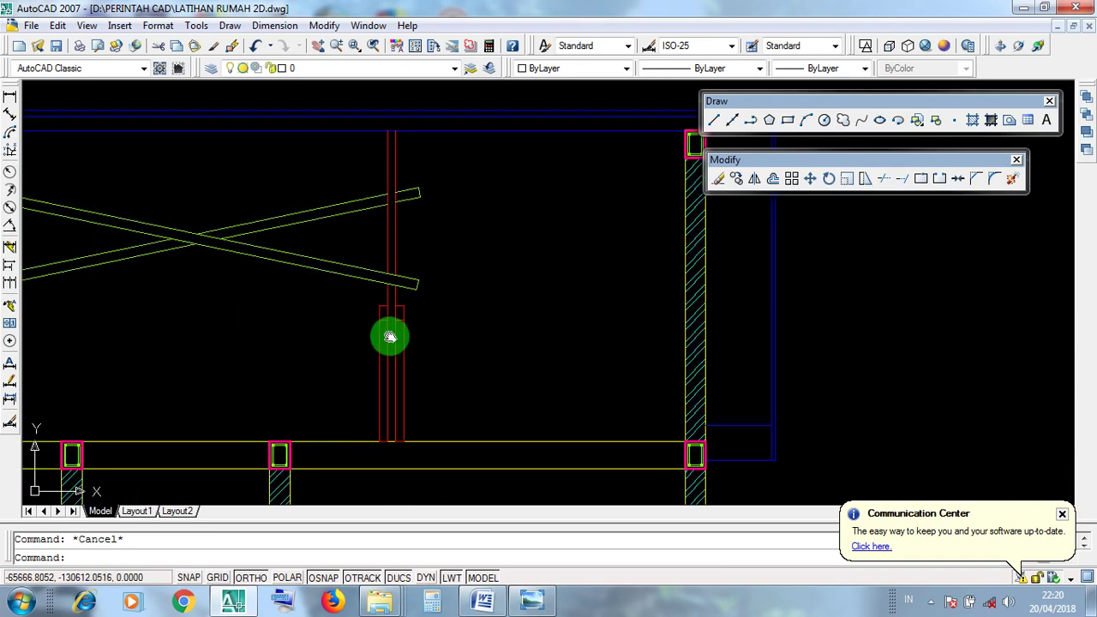
left_click(573, 384)
left_click(527, 334)
key("Escape")
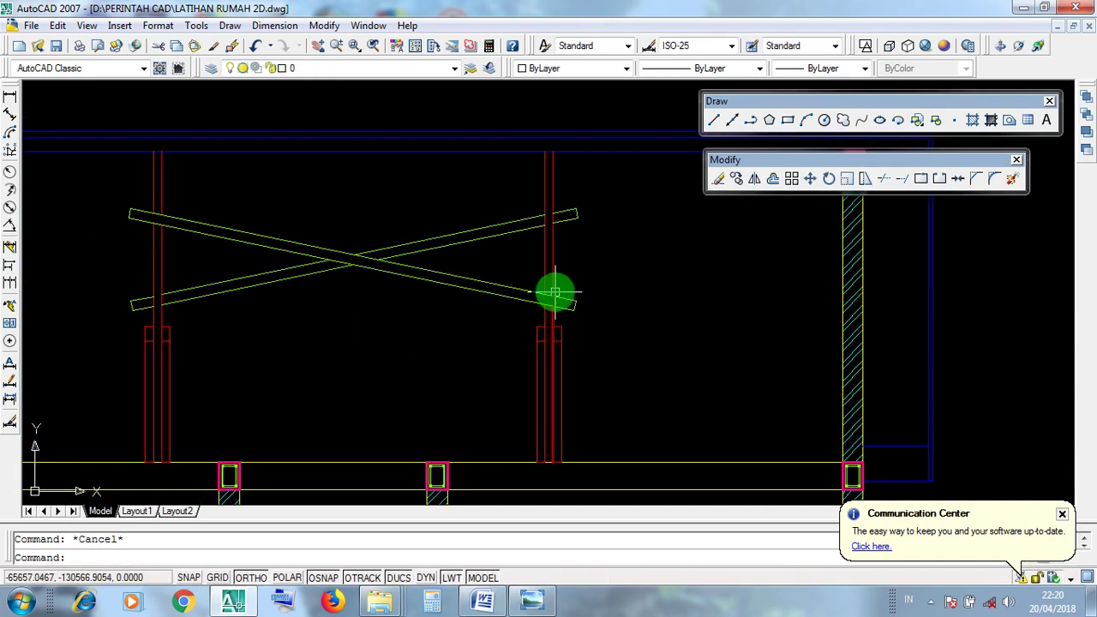
left_click(577, 265)
left_click(532, 254)
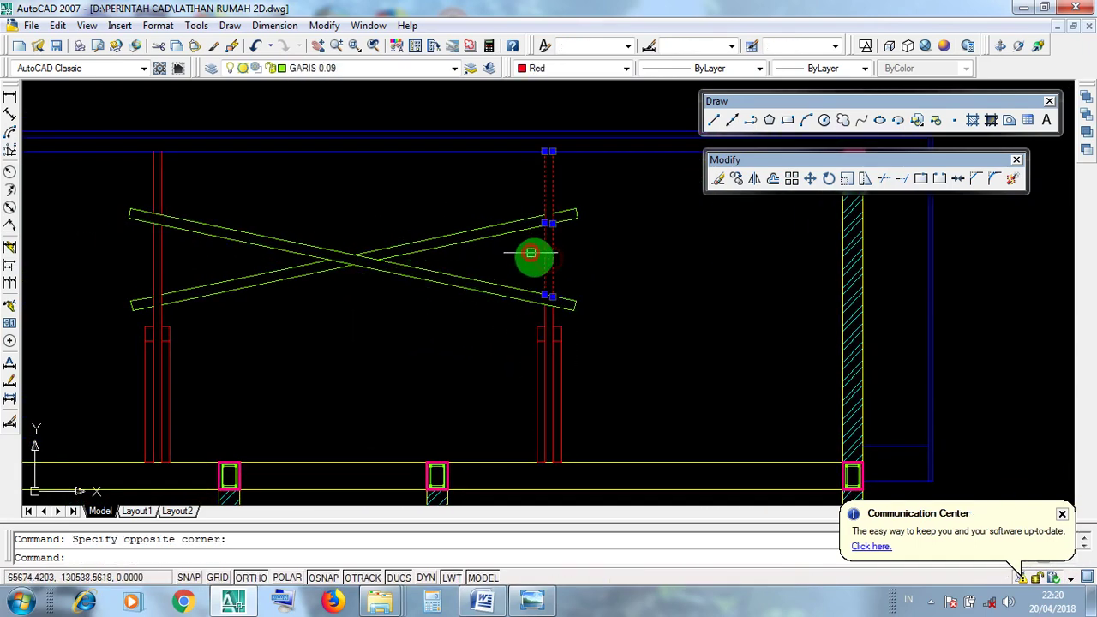
key("Escape")
left_click(552, 321)
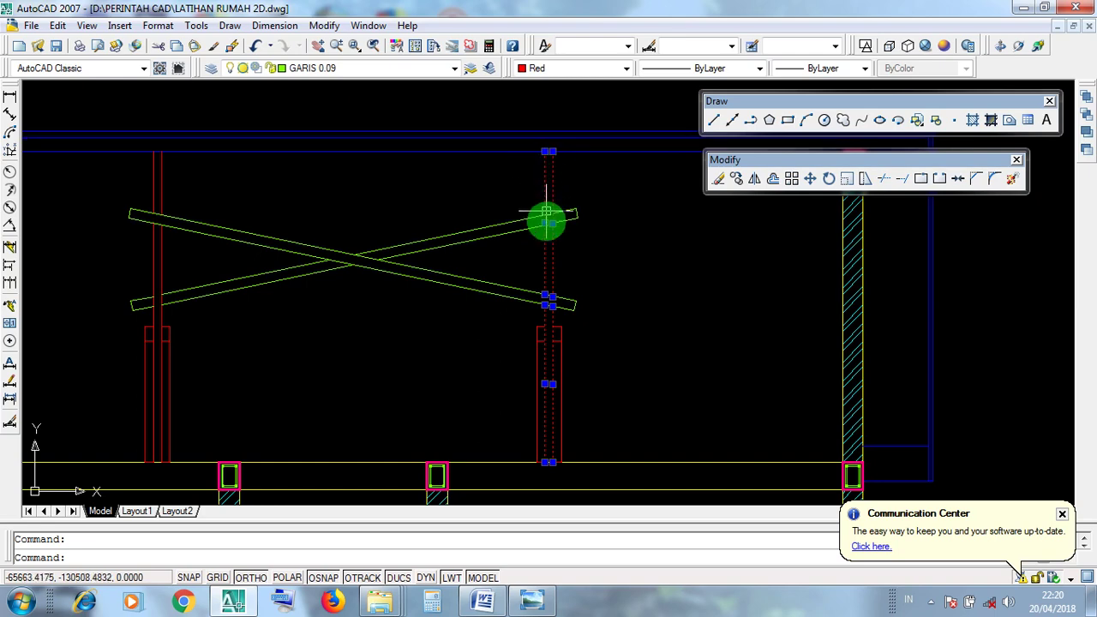
- Select the lower members flanking the right-hand truss post to examine them up close
key("Escape")
scroll(554, 402, "up", 2)
left_click(564, 404)
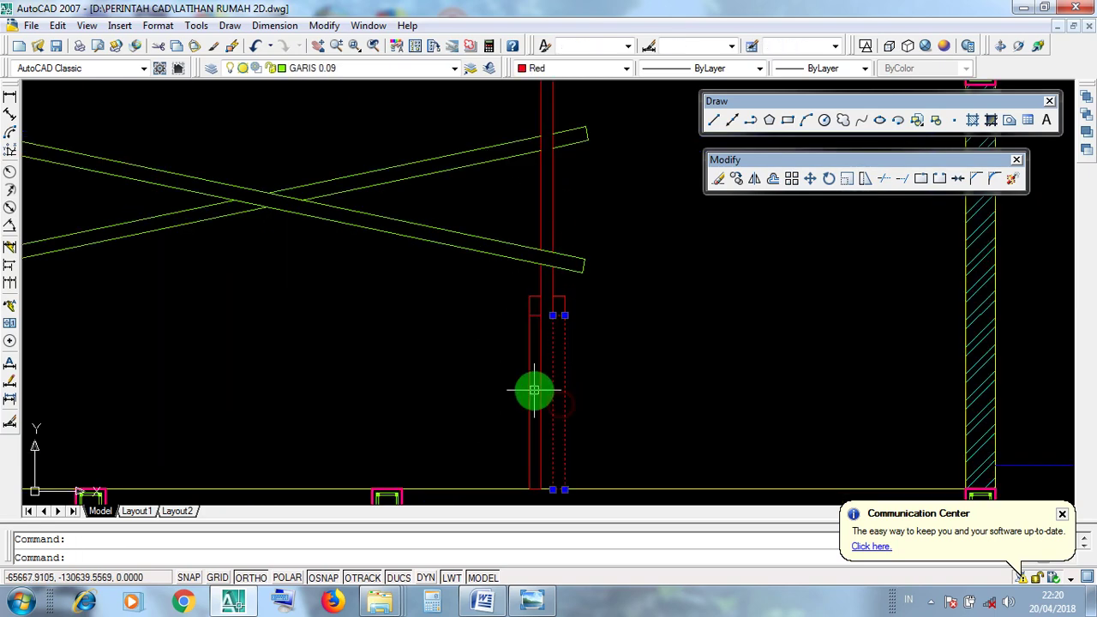
left_click(531, 390)
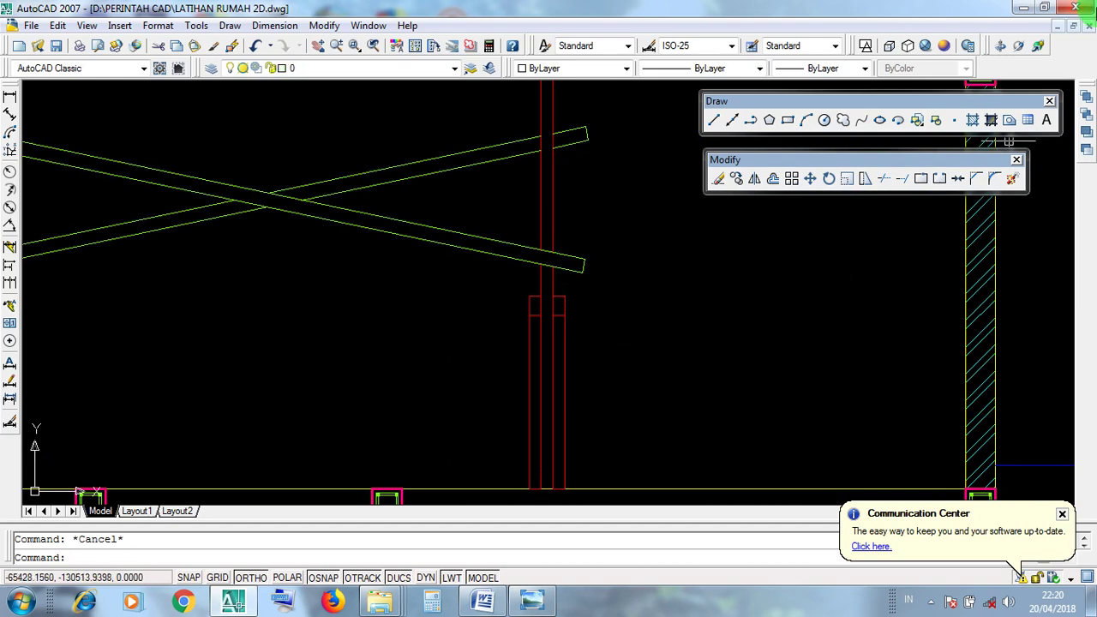
- Switch to the 3D DAN LAIN2_recover drawing and examine the green roof trusses
left_click(1063, 28)
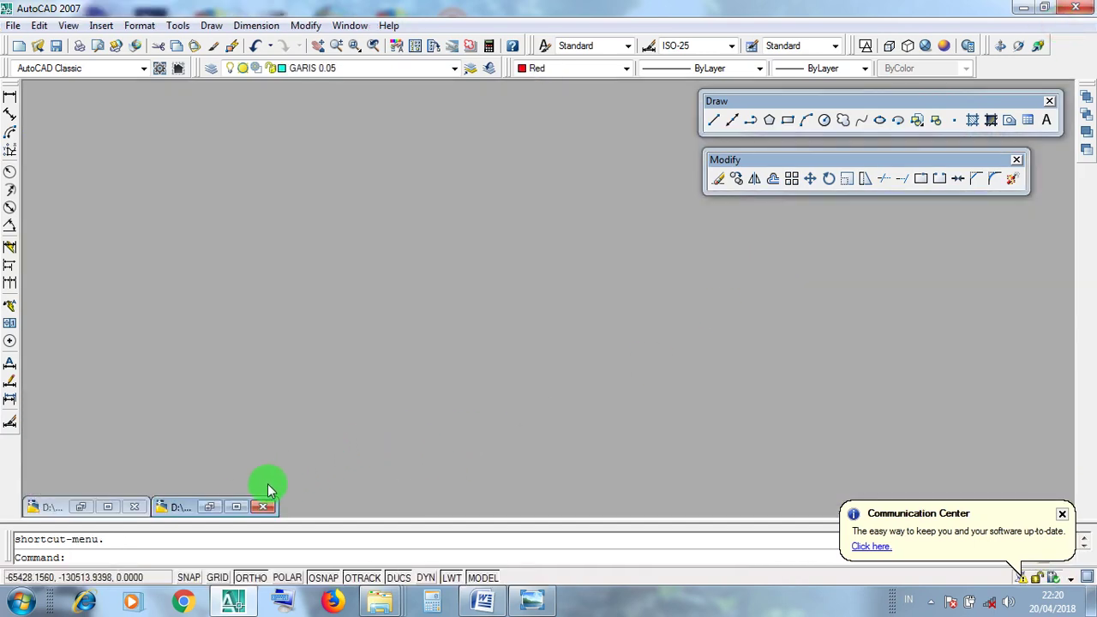
left_click(236, 507)
scroll(620, 311, "up", 2)
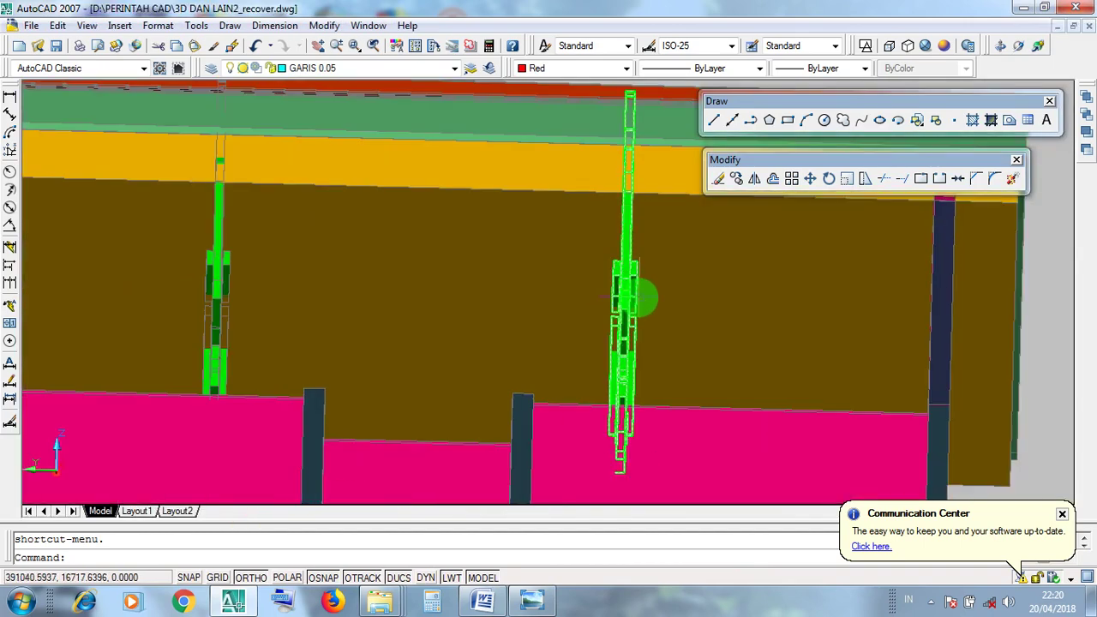
scroll(730, 390, "down", 2)
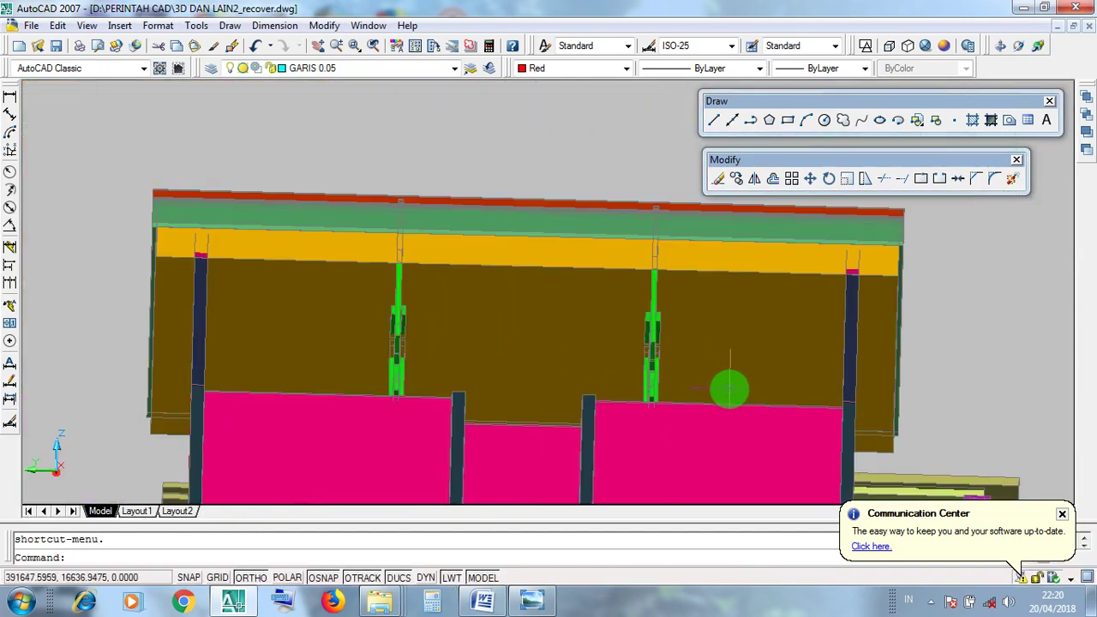
- Orbit the 3D model to examine the green trusses at an angle and return to the section-like view
left_click(1018, 45)
left_click_drag(509, 322, 661, 363)
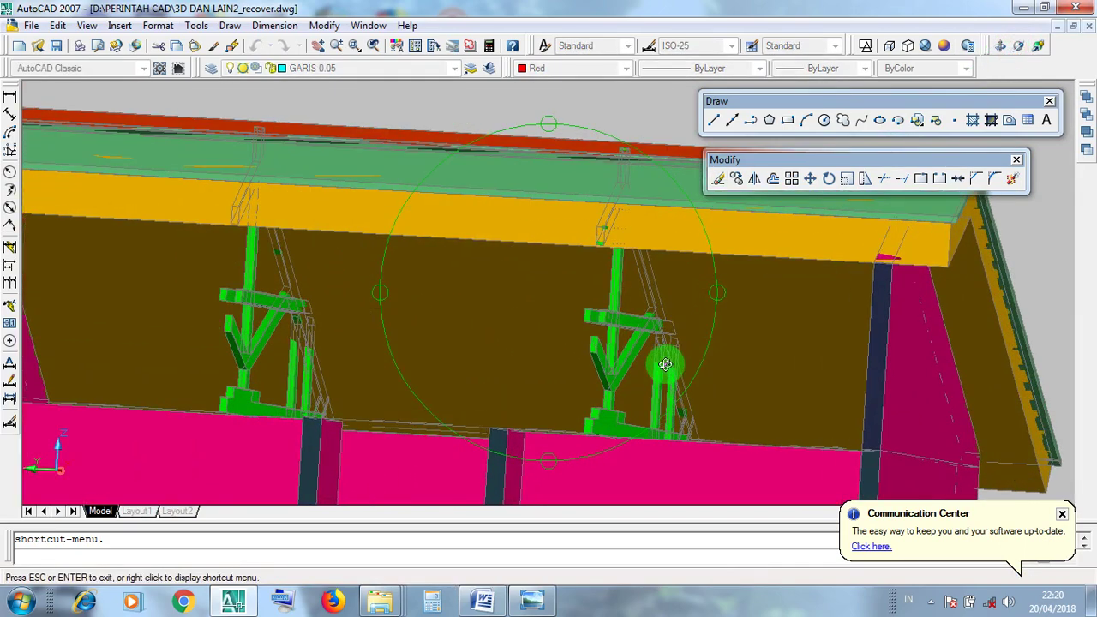
left_click_drag(587, 354, 628, 351)
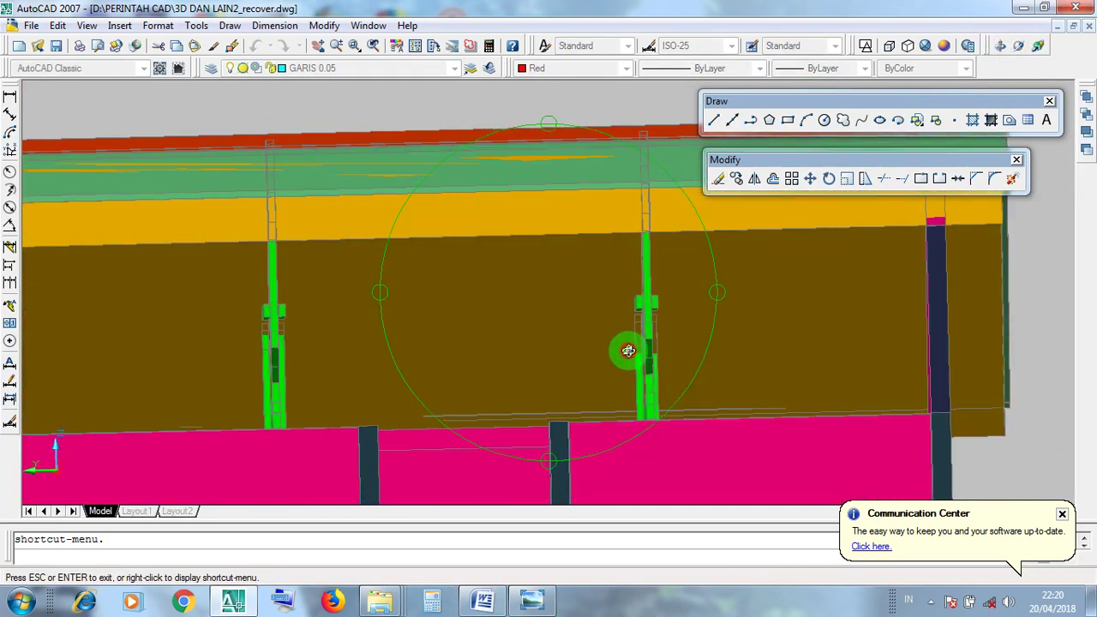
left_click_drag(526, 351, 460, 323)
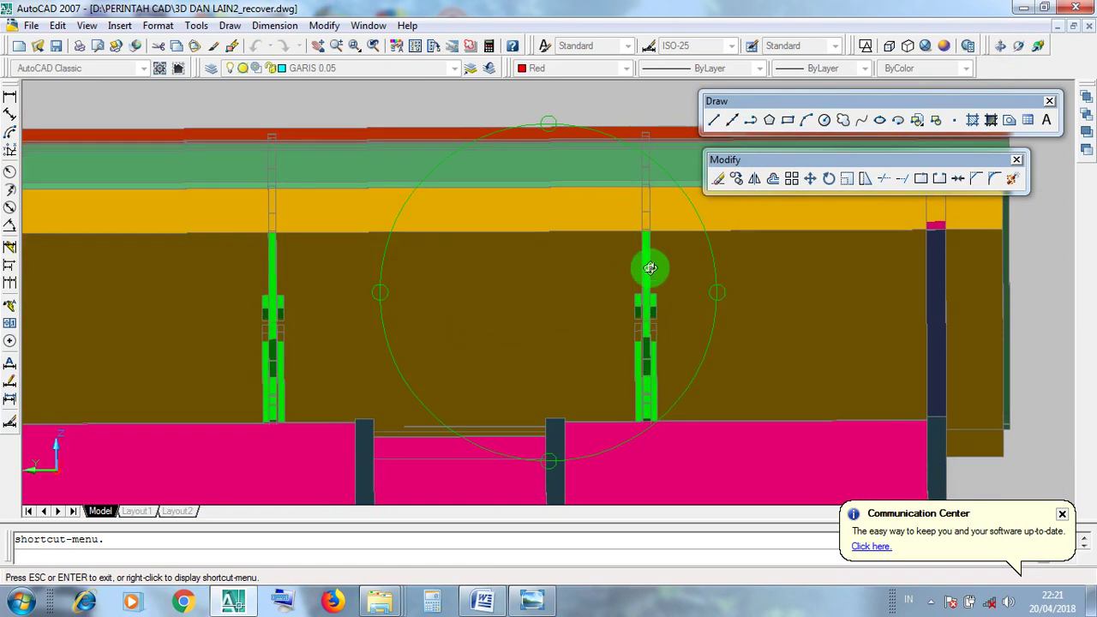
scroll(659, 370, "down", 1)
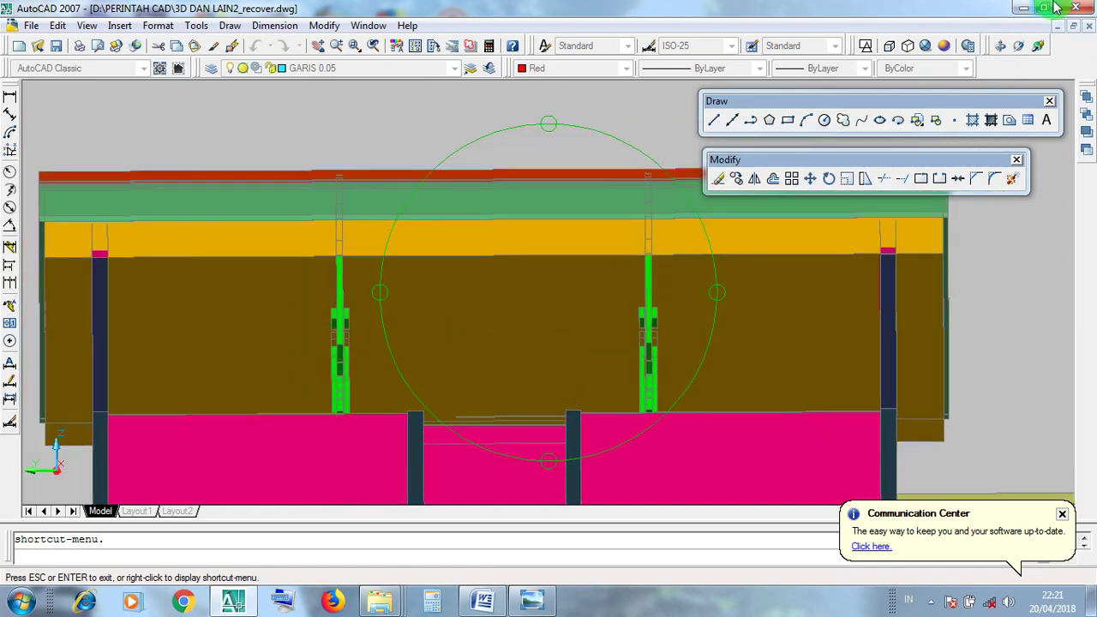
- Switch back to the LATIHAN RUMAH 2D drawing and show both red trusses in the section
left_click(1057, 27)
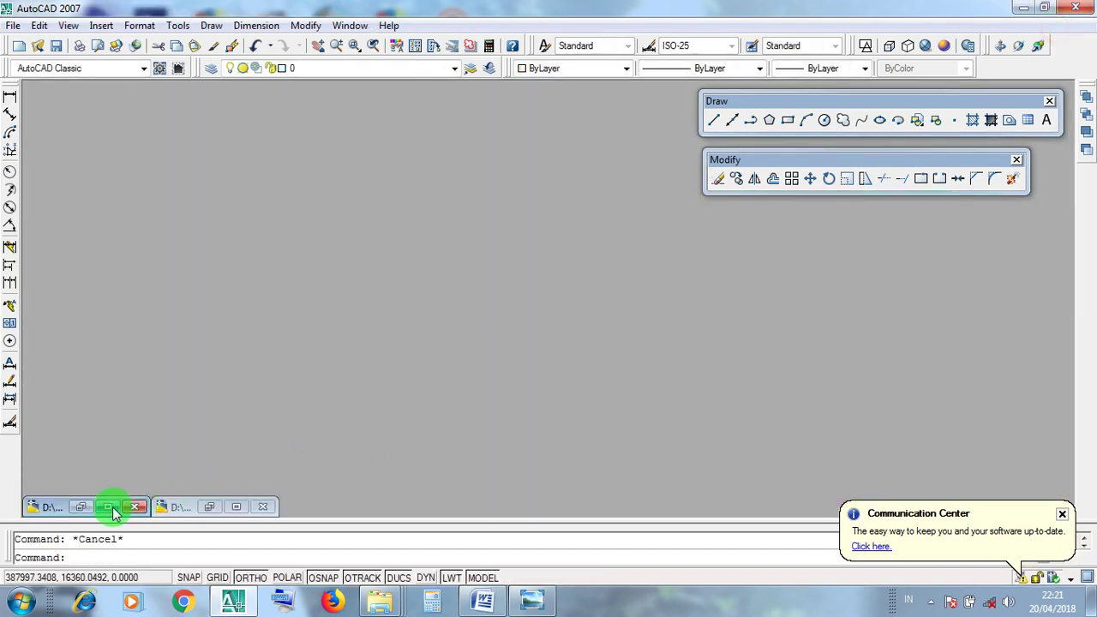
left_click(113, 509)
scroll(609, 408, "down", 2)
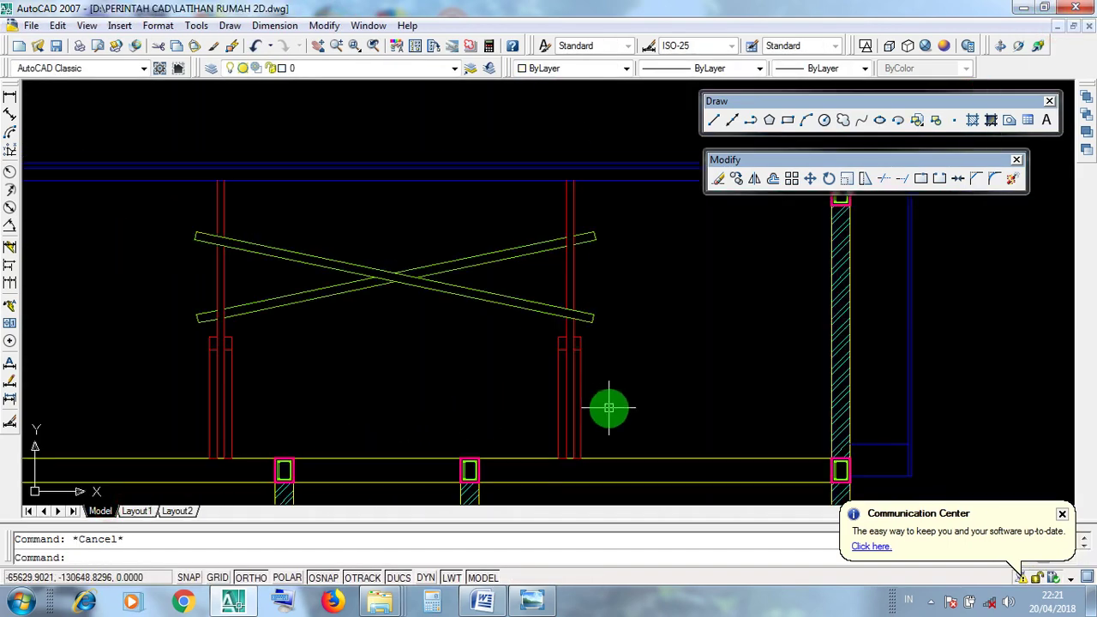
- Select the crossed green braces between the two red trusses to examine them together, and clear the selection
middle_click_drag(500, 401, 570, 429)
left_click(494, 387)
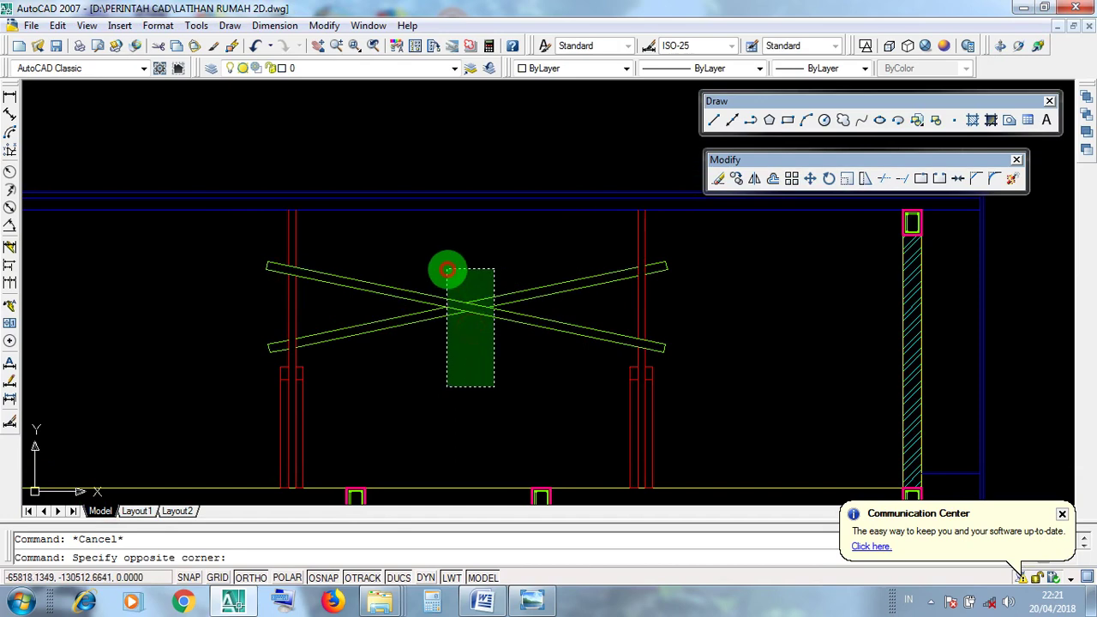
left_click(448, 269)
left_click(498, 367)
left_click(402, 259)
scroll(492, 319, "up", 3)
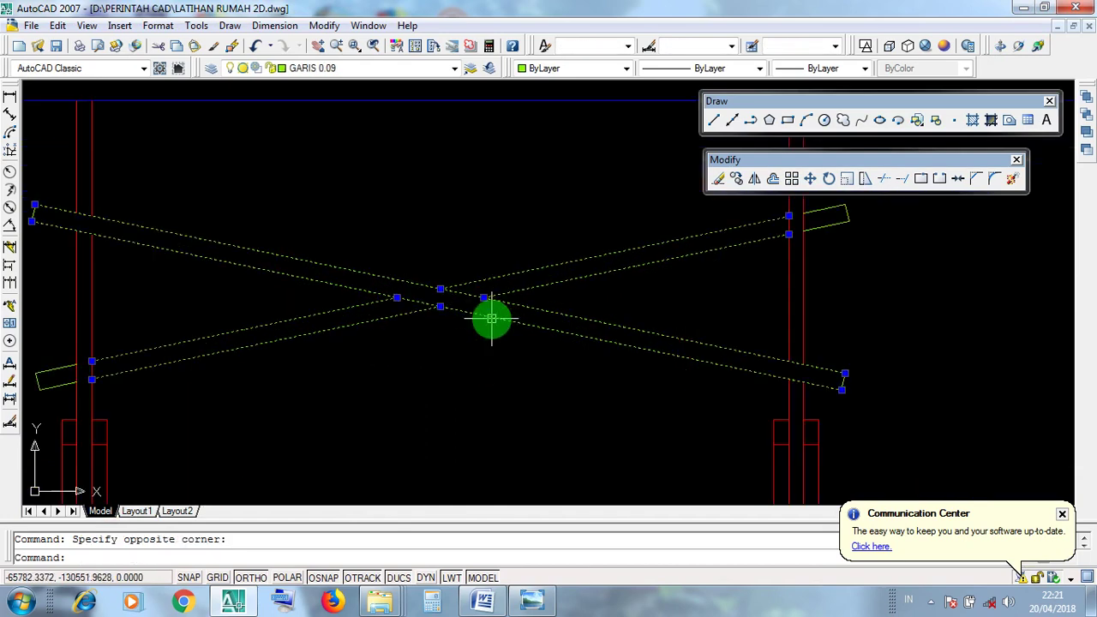
left_click(506, 360)
left_click(377, 238)
scroll(527, 423, "down", 2)
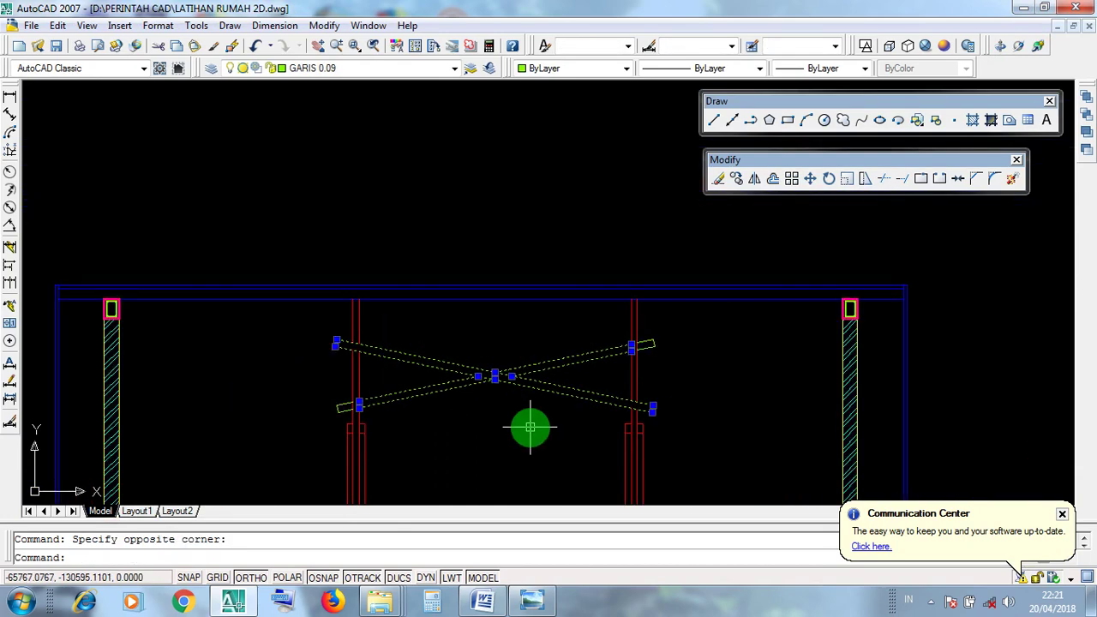
key("Escape")
scroll(646, 348, "up", 2)
left_click(654, 353)
left_click(640, 311)
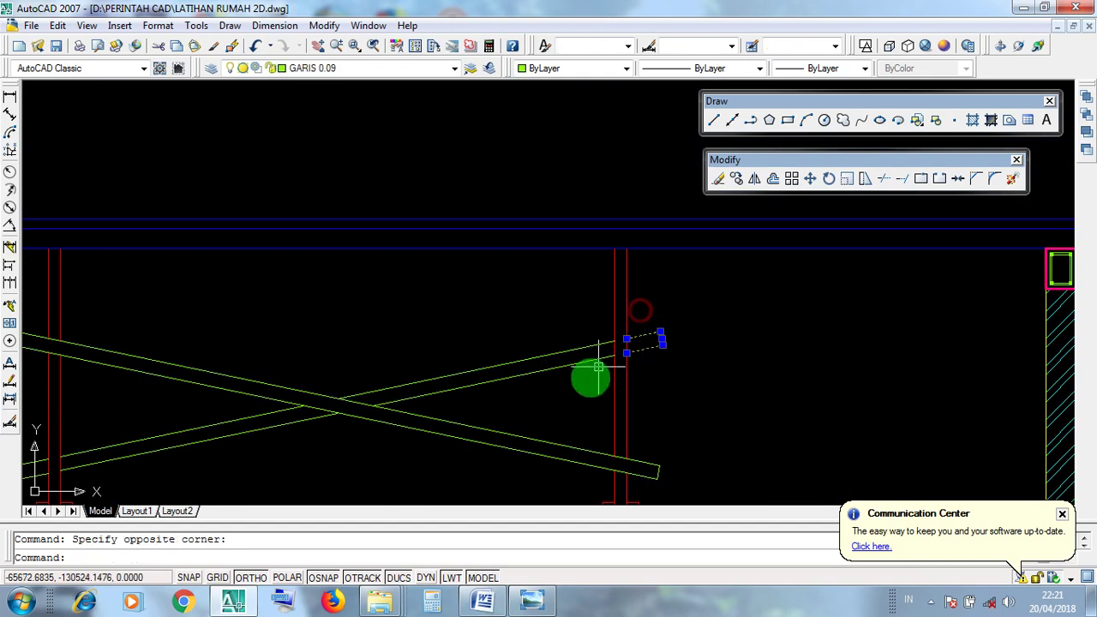
left_click(569, 384)
left_click(554, 326)
middle_click_drag(452, 379, 676, 306)
left_click(459, 377)
left_click(435, 329)
left_click(238, 411)
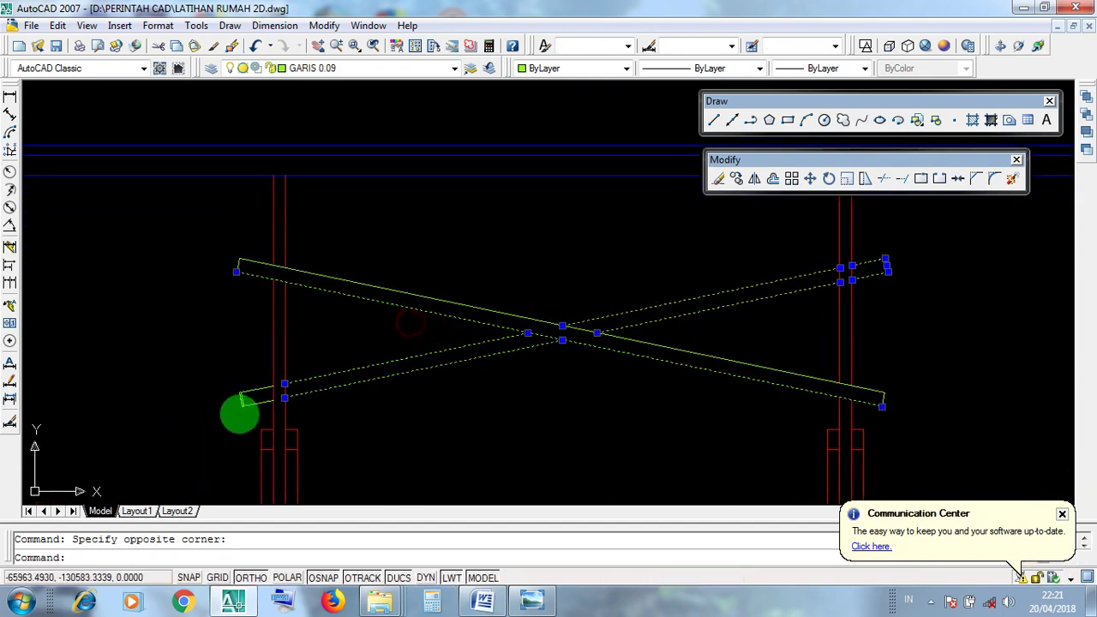
key("Escape")
- Select every segment of the brace rising to the right, including both short ends beyond the truss posts, and examine it
left_click(344, 355)
left_click(227, 420)
left_click(239, 373)
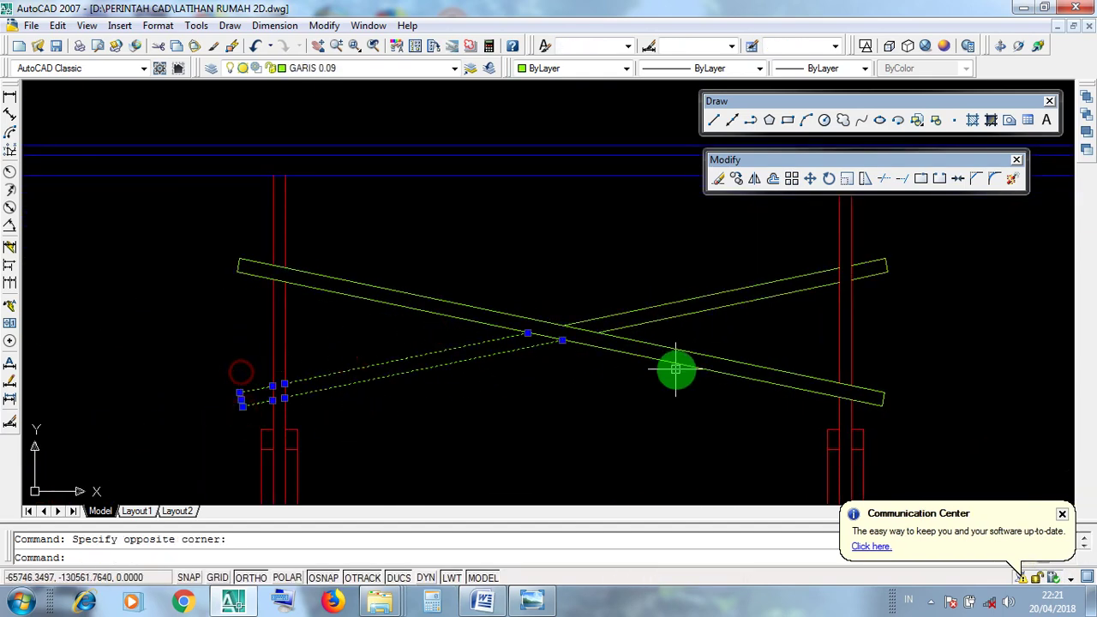
middle_click_drag(724, 327, 657, 372)
left_click(672, 364)
left_click(662, 303)
left_click(816, 343)
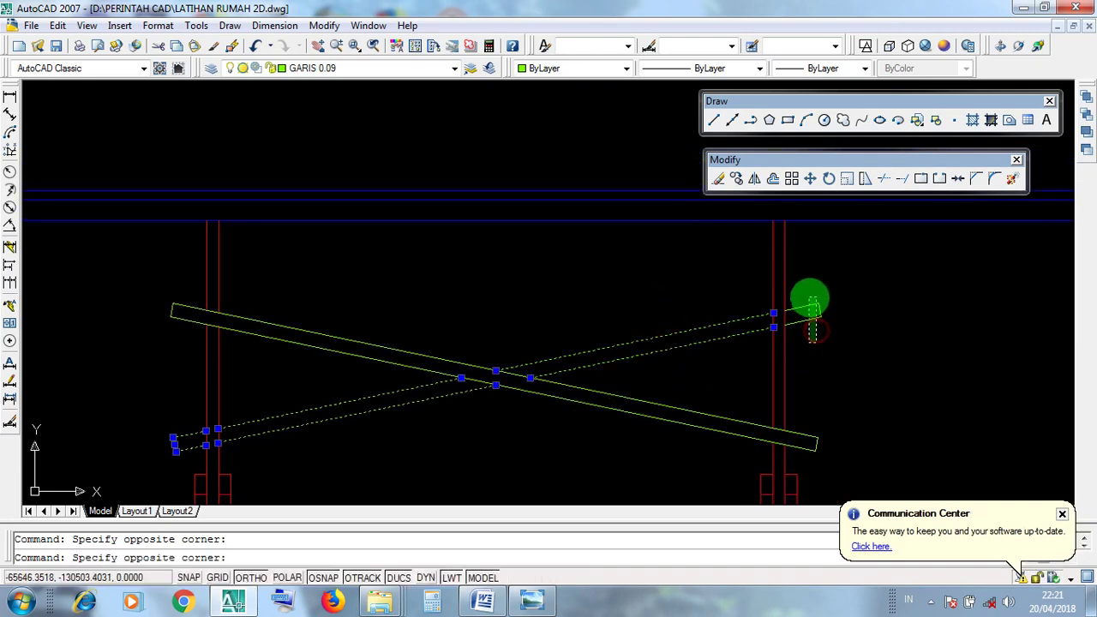
left_click(810, 300)
left_click(844, 330)
left_click(825, 285)
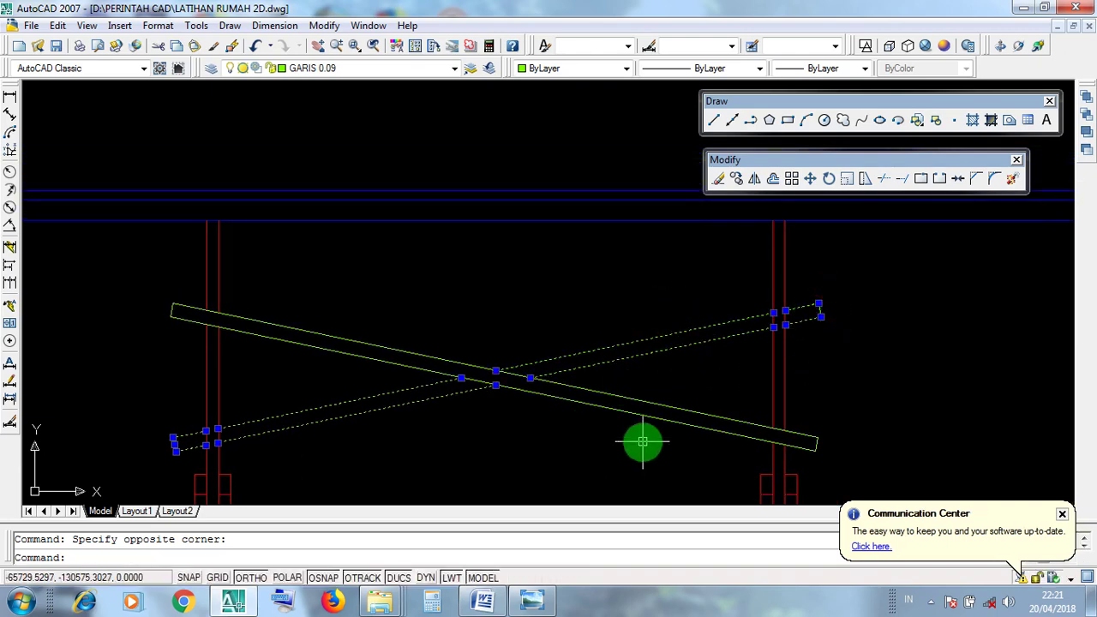
mouse_move(642, 441)
middle_mouse_down()
mouse_move(627, 411)
mouse_move(629, 421)
middle_mouse_up()
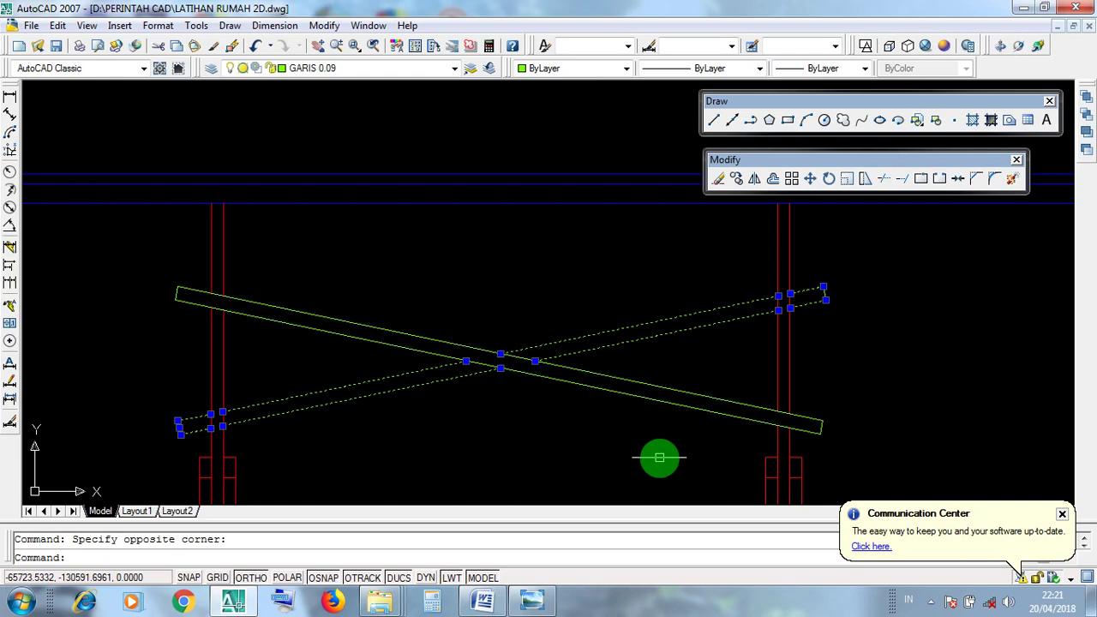
mouse_move(659, 458)
middle_mouse_down()
mouse_move(691, 443)
mouse_move(683, 354)
middle_mouse_up()
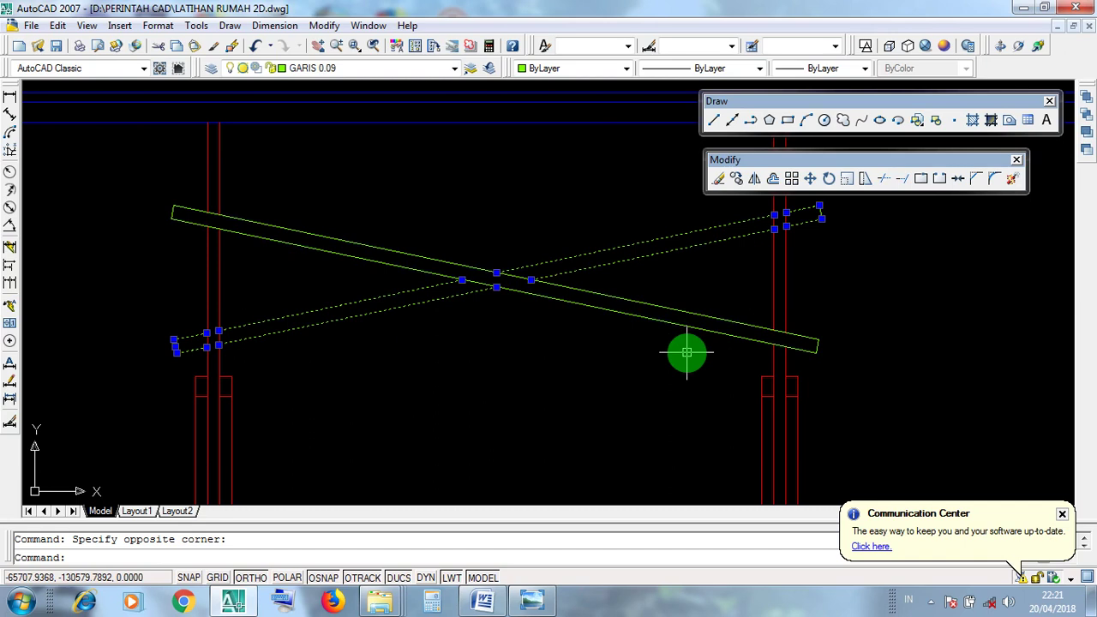
scroll(687, 352, "down", 2)
key("Escape")
- Select the lower red members of both trusses to point them out, and clear the selection
left_click(790, 445)
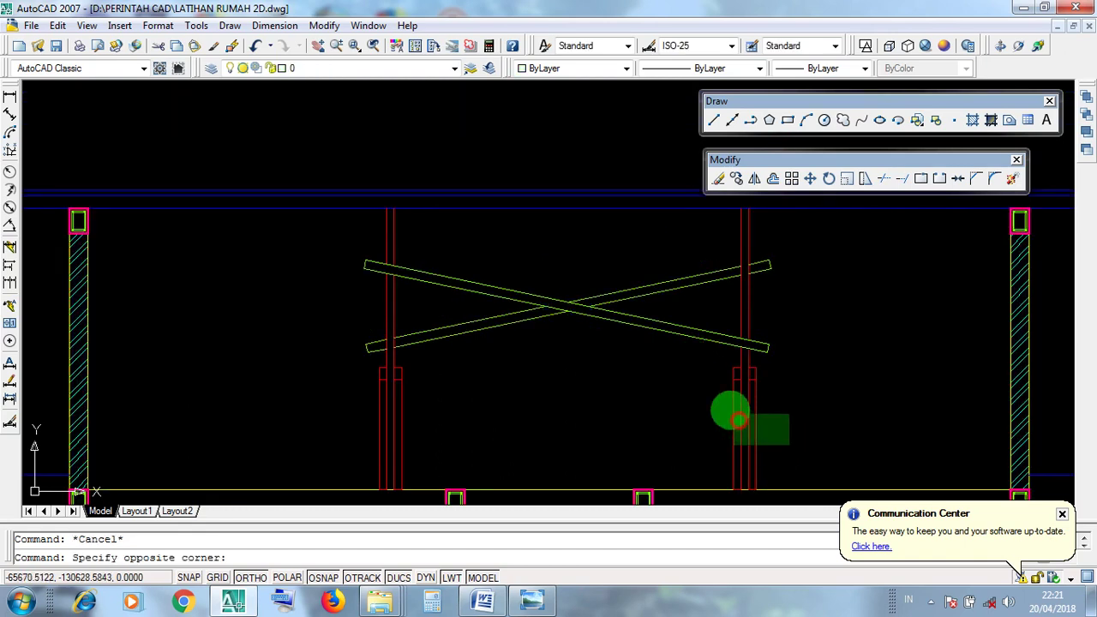
left_click(709, 374)
left_click(551, 448)
left_click(355, 367)
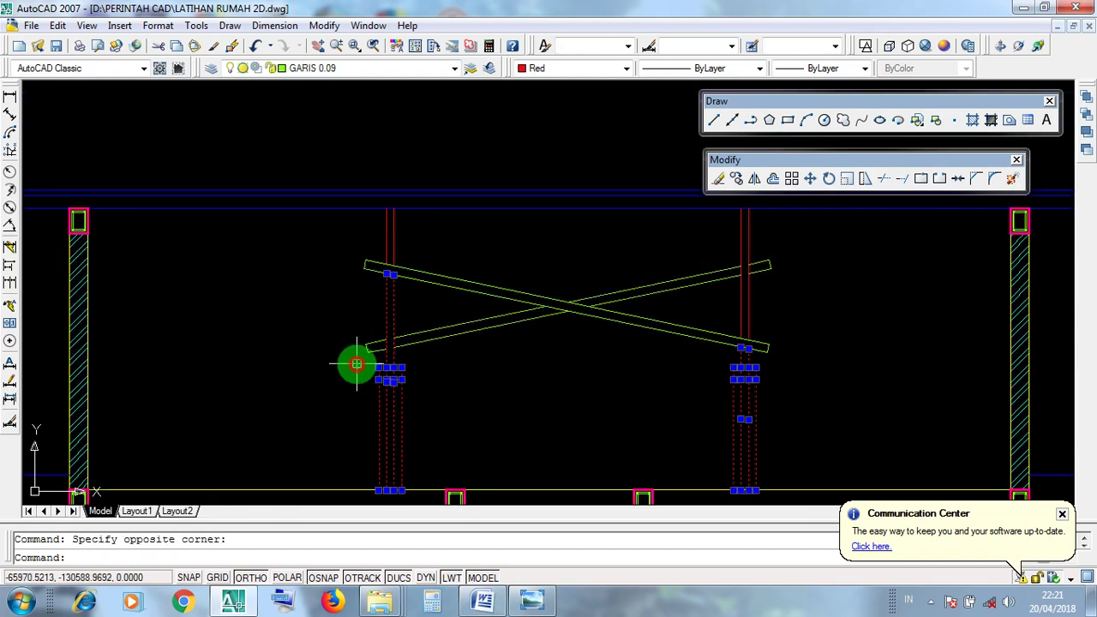
key("Escape")
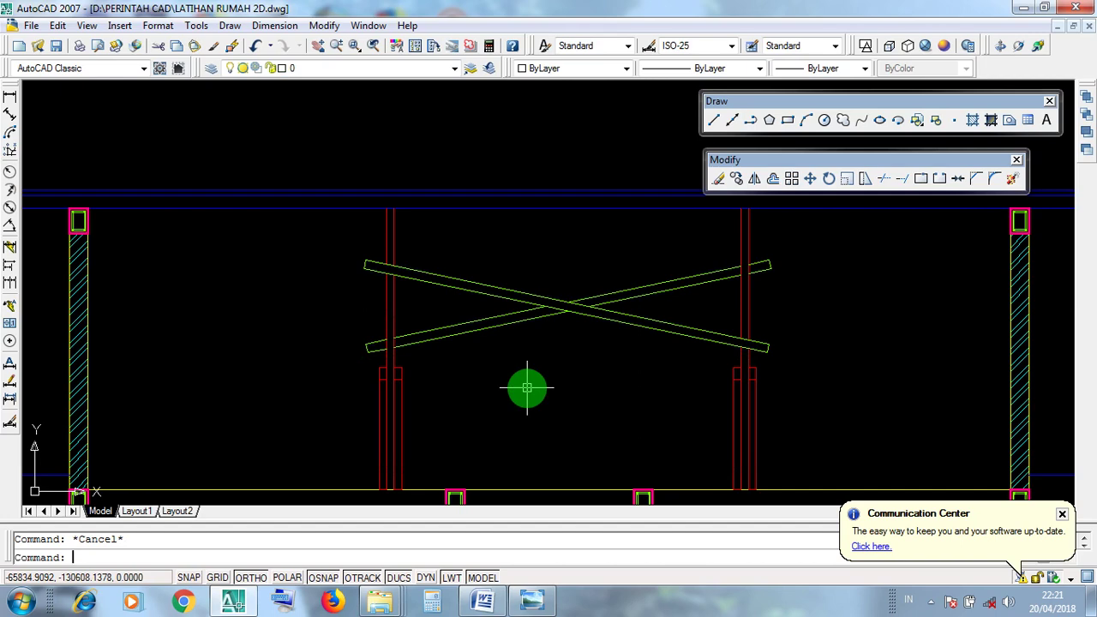
scroll(527, 388, "down", 2)
scroll(846, 409, "up", 3)
middle_click_drag(845, 409, 643, 375)
left_click(597, 152)
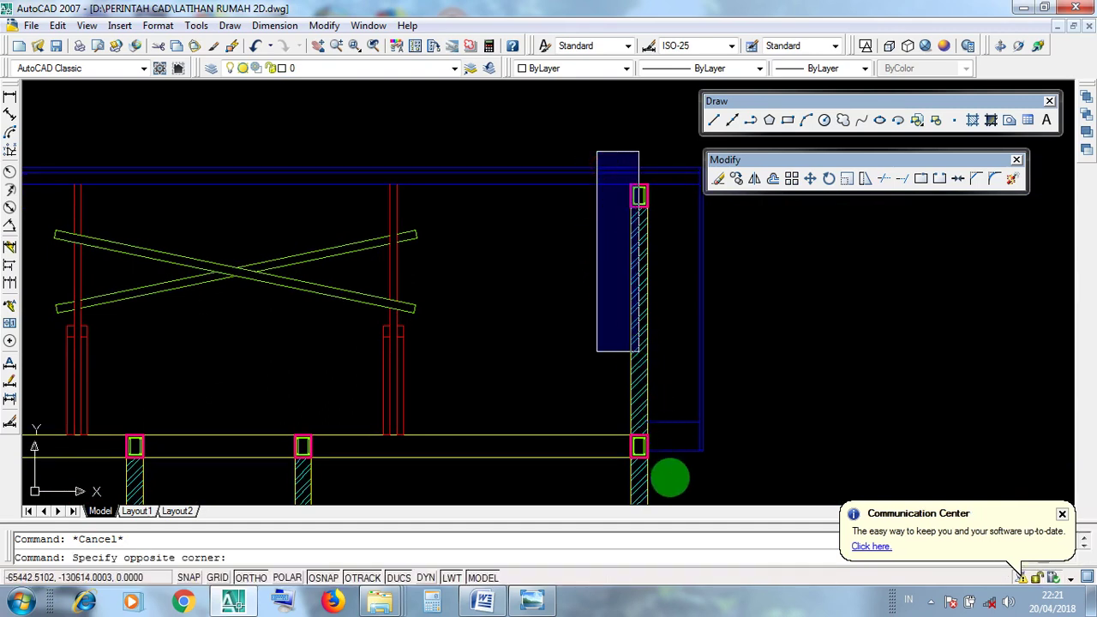
left_click(932, 603)
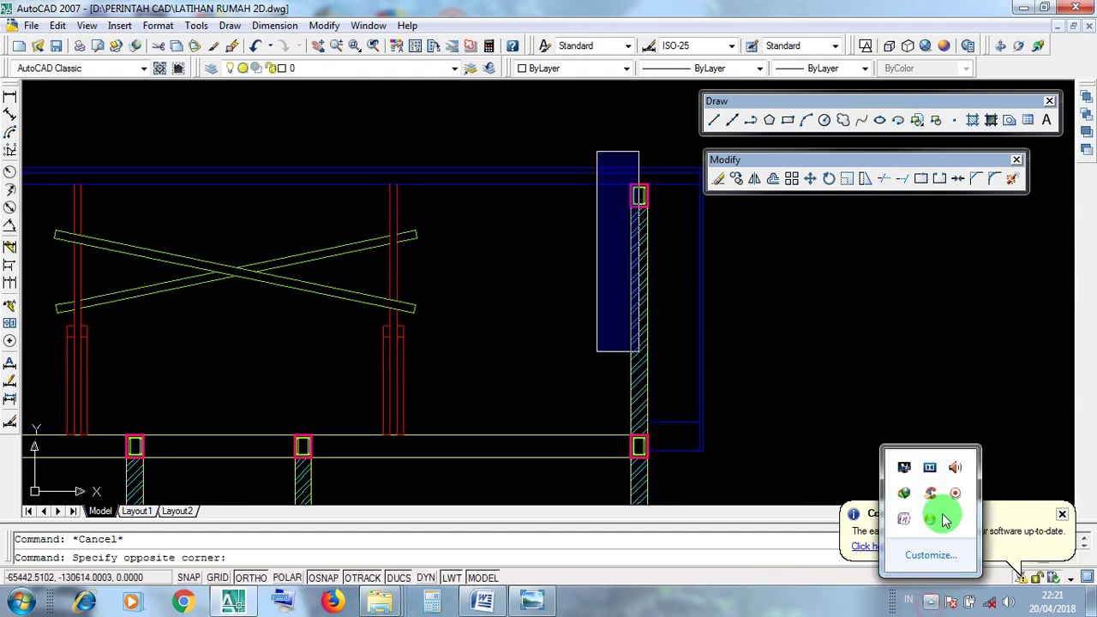
right_click(956, 497)
left_click(975, 437)
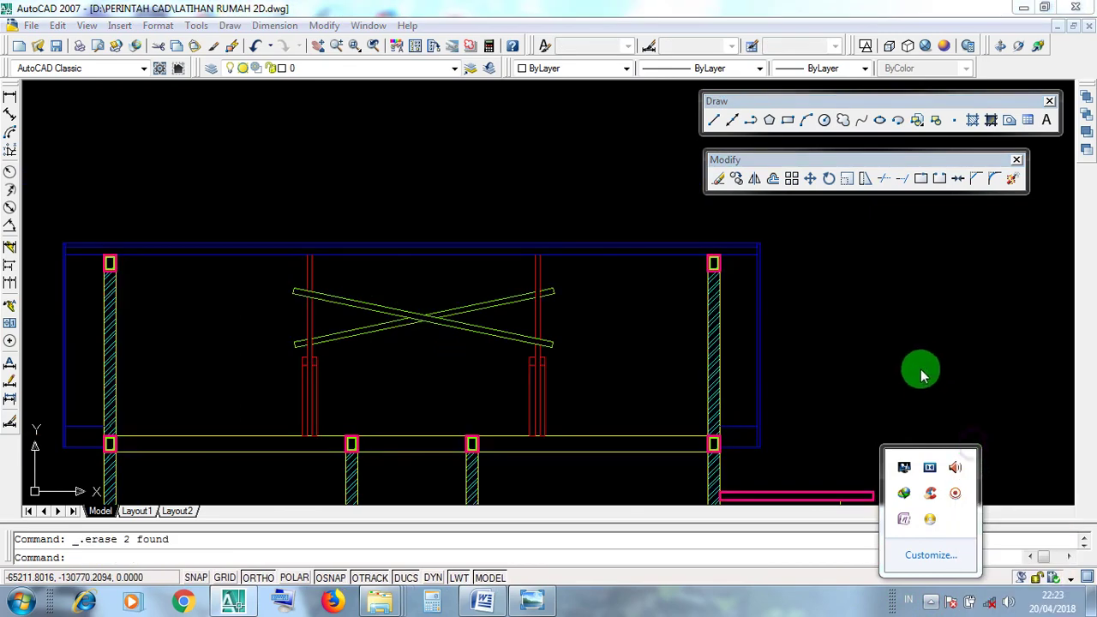
- Select the upper and lower beam sections of the right-hand gable wall to examine them, and clear the selection
mouse_move(864, 390)
middle_mouse_down()
mouse_move(784, 326)
mouse_move(803, 359)
middle_mouse_up()
left_click(624, 206)
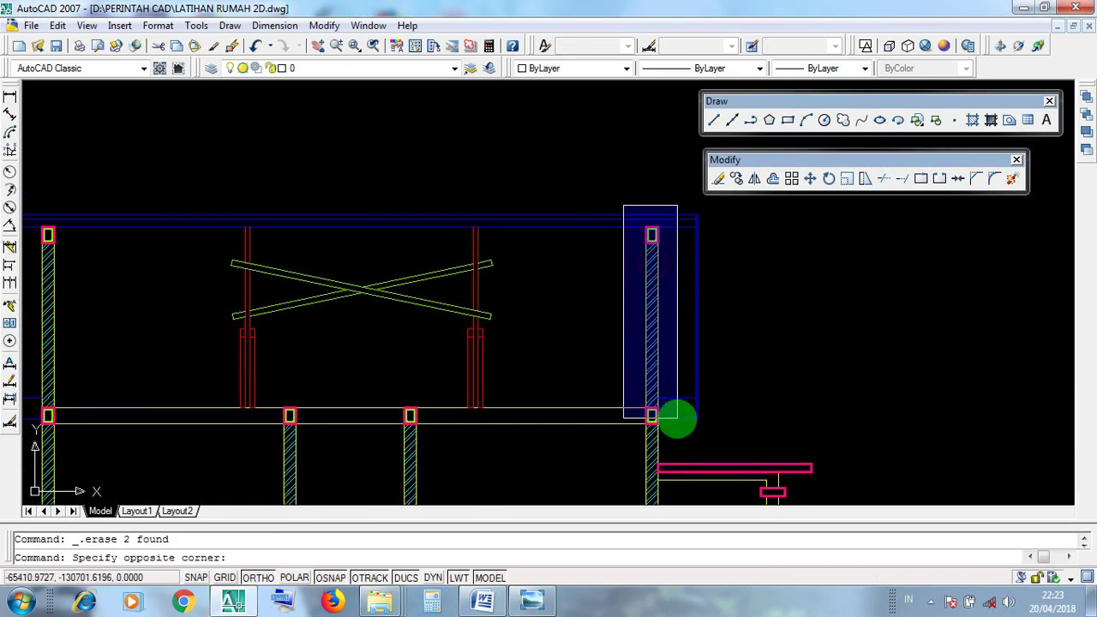
left_click(678, 426)
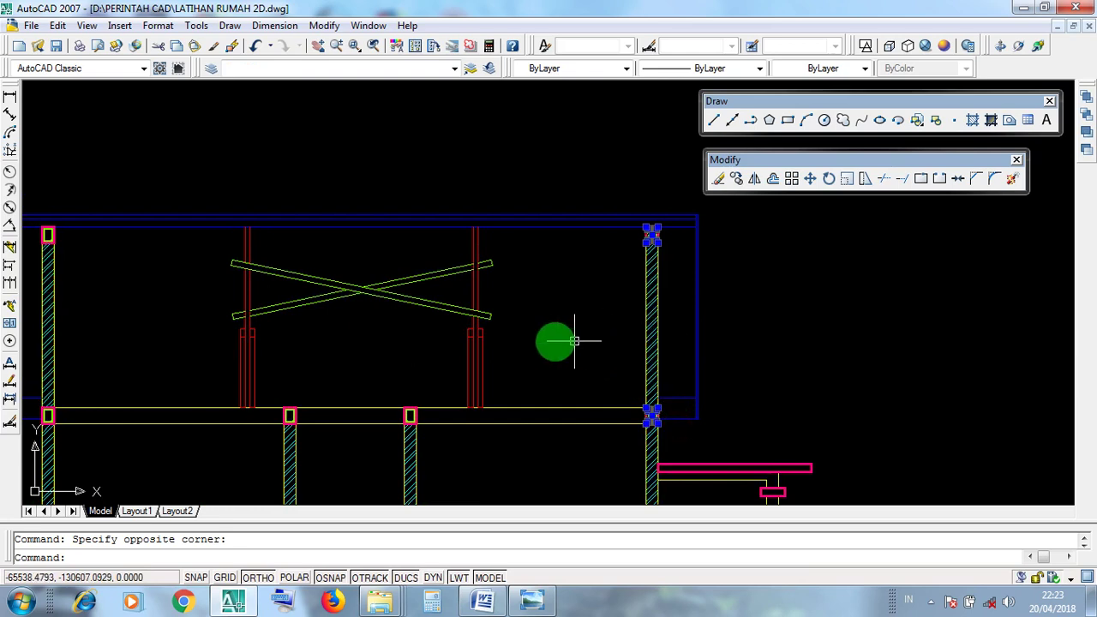
middle_click_drag(537, 340, 683, 338)
left_click(167, 196)
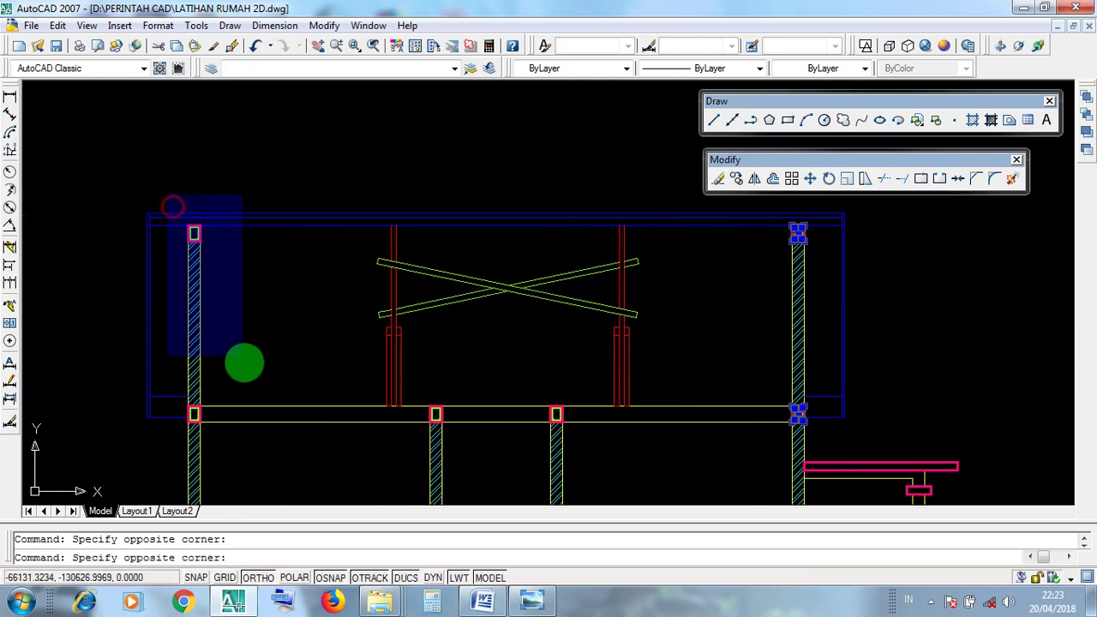
key("Escape")
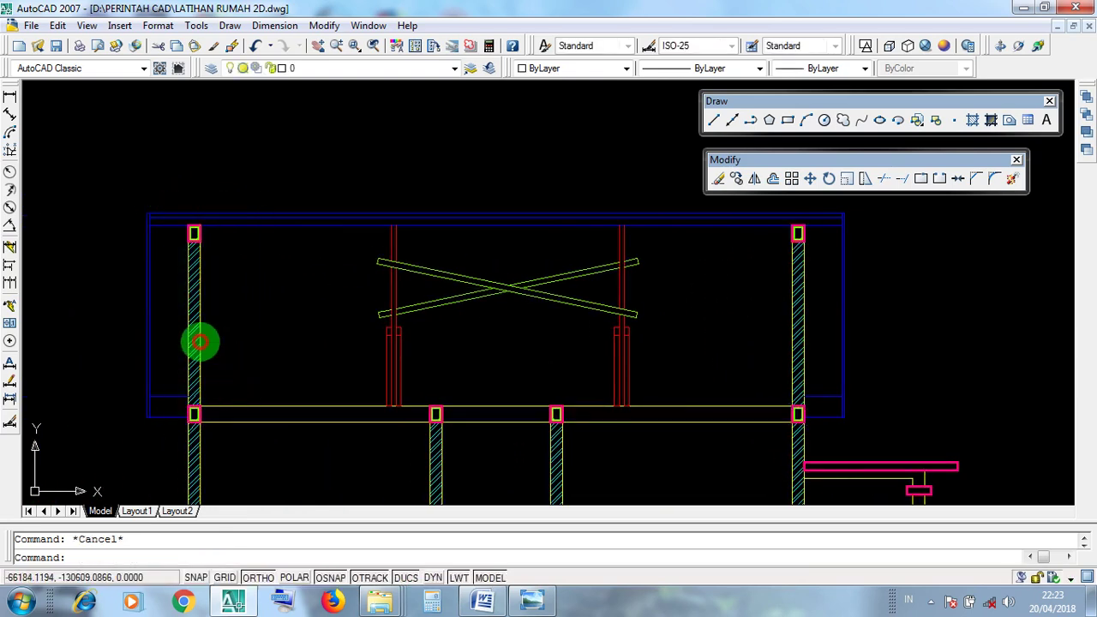
- Select the yellow outlines of both outer walls to show where the gable walls stand in the section
left_click(197, 341)
middle_click_drag(473, 366, 417, 326)
middle_click_drag(693, 329, 584, 361)
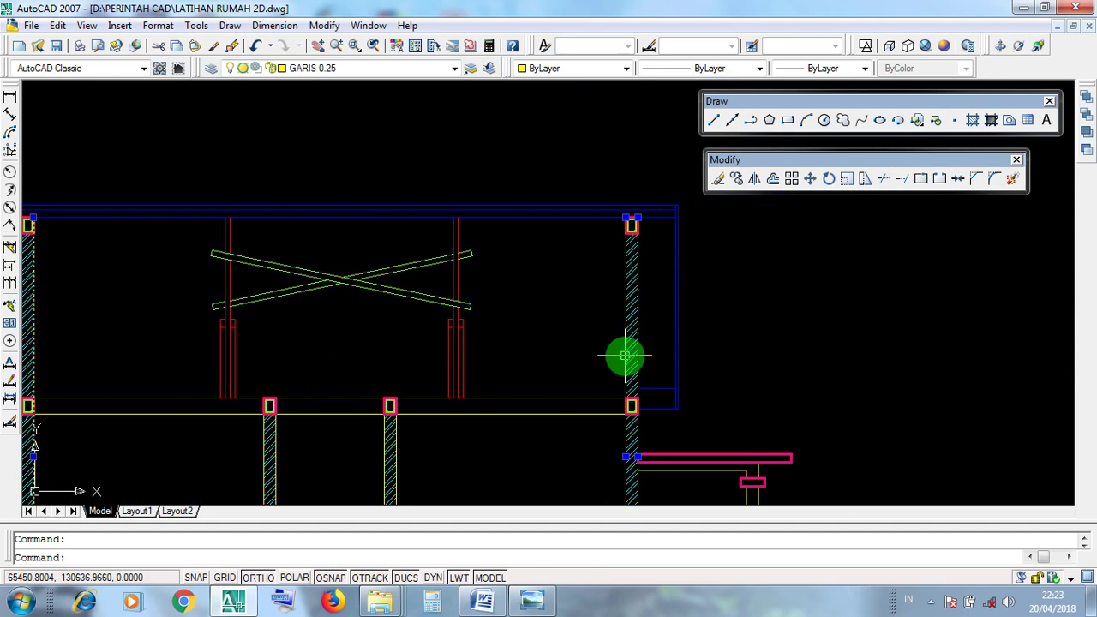
scroll(695, 361, "down", 2)
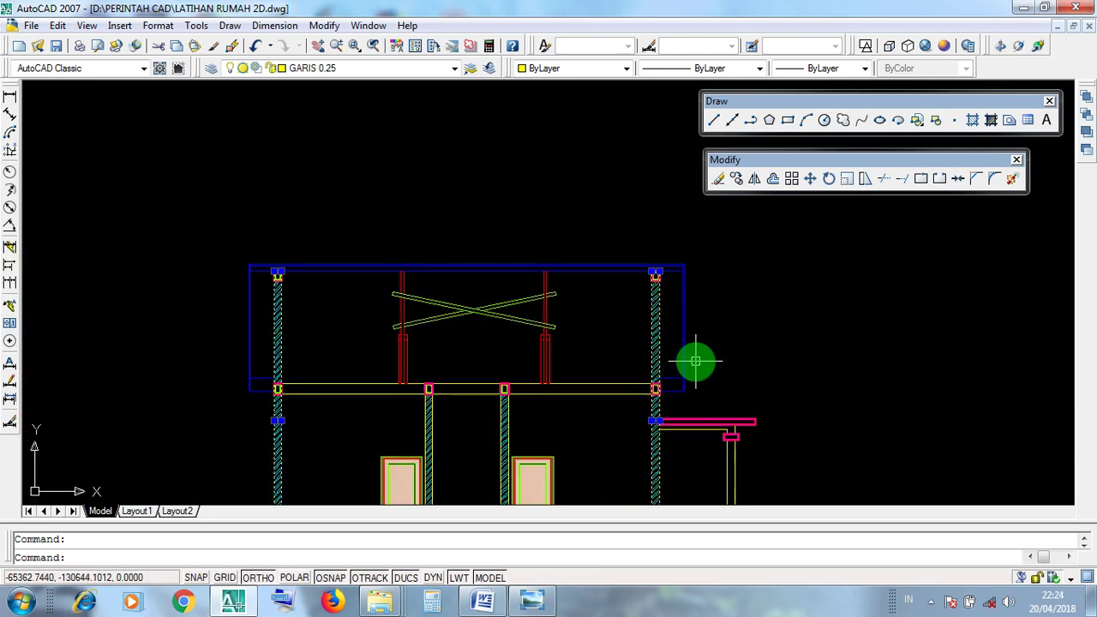
key("Escape")
- Select in turn the beam sections and wall outline of the right-hand gable wall to examine the gable's parts
left_click(642, 256)
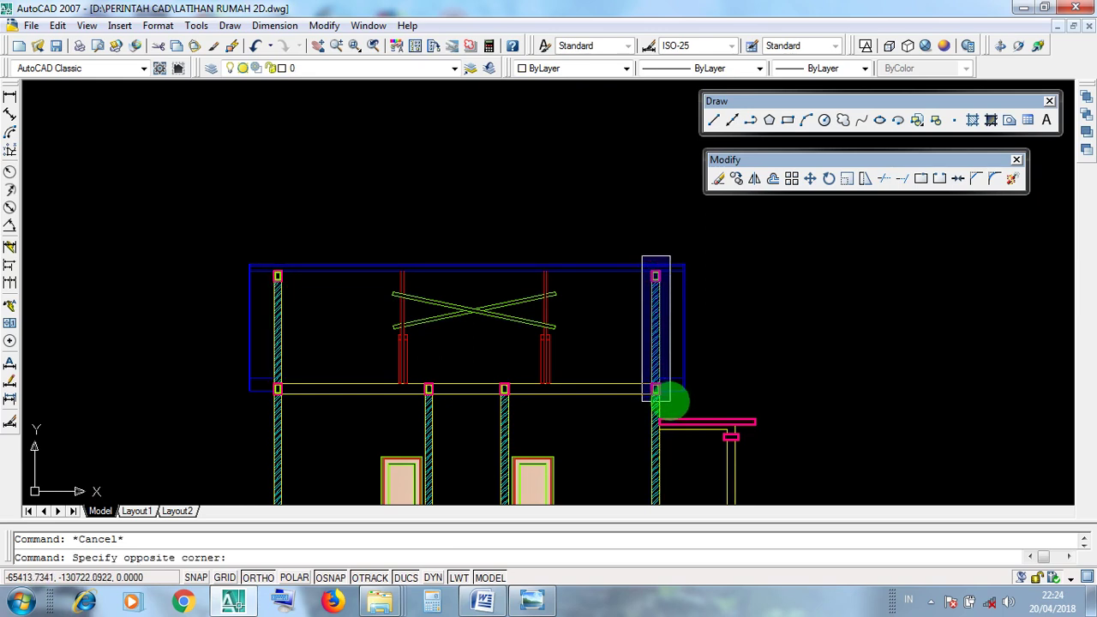
left_click(670, 401)
key("Escape")
scroll(659, 262, "up", 3)
left_click(607, 243)
left_click(678, 346)
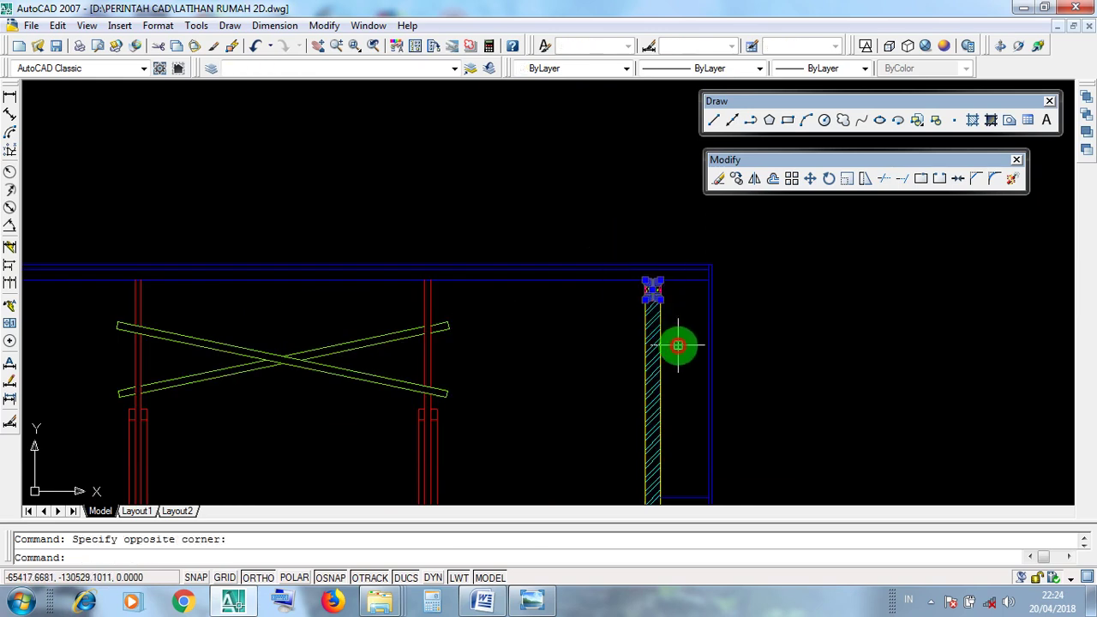
key("Escape")
left_click(647, 339)
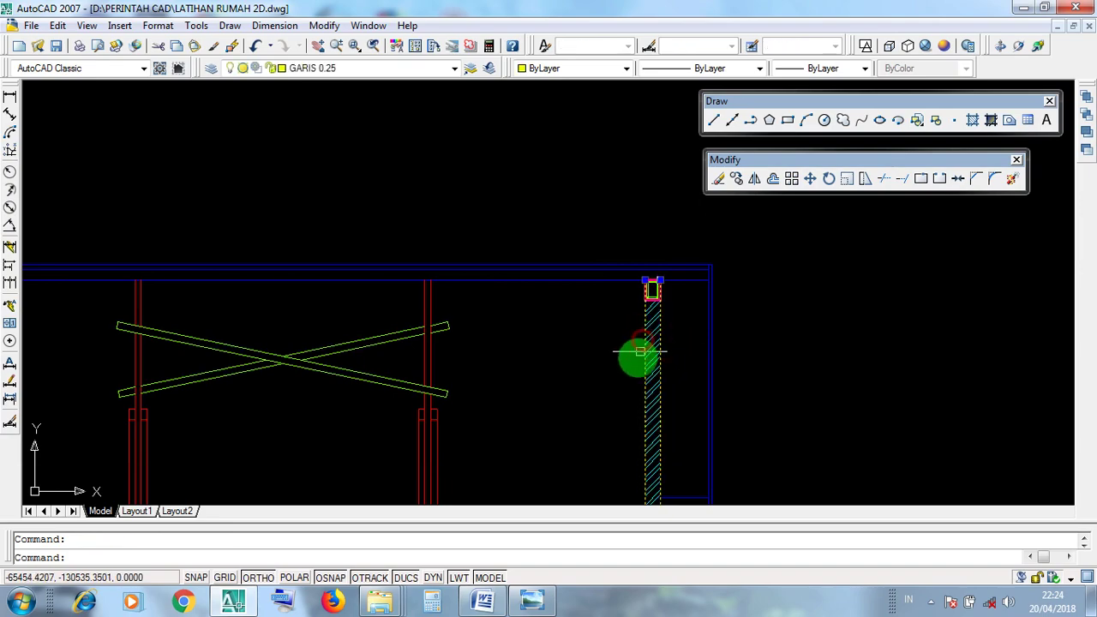
key("Escape")
- Switch to the picture1a image in Windows Photo Viewer and examine the labelled gable wall and its frame
left_click(532, 602)
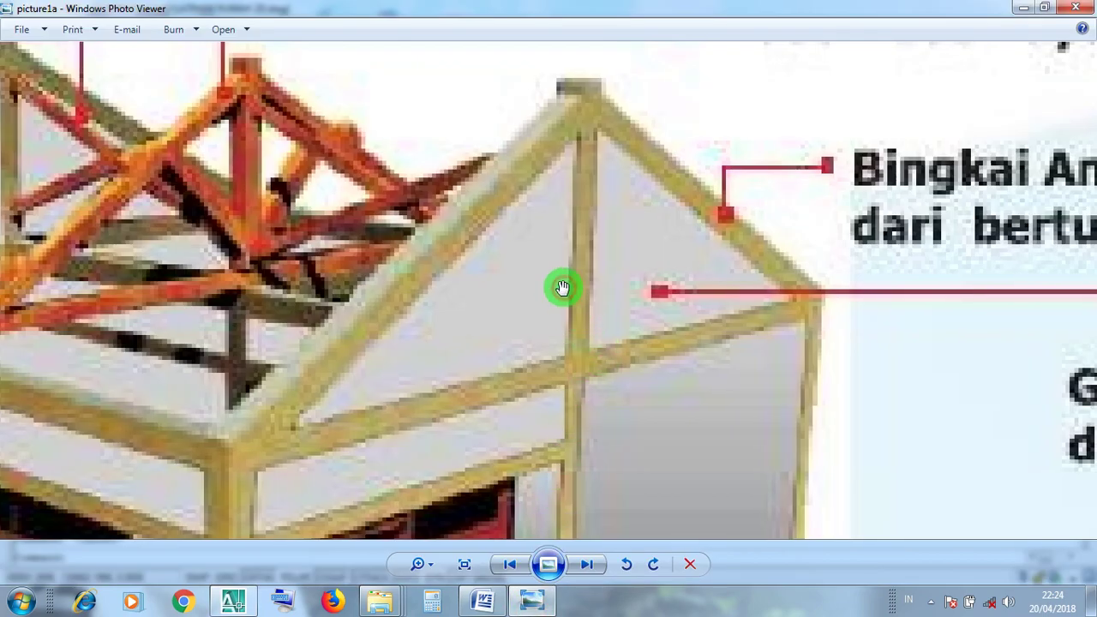
scroll(563, 291, "down", 1)
scroll(584, 334, "down", 1)
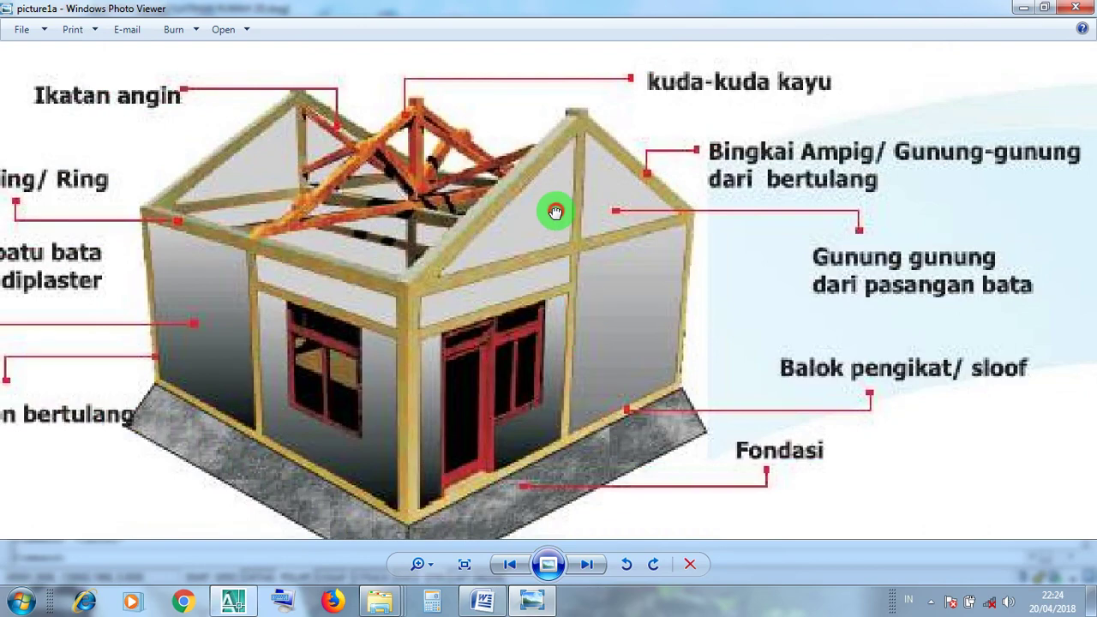
scroll(560, 117, "up", 1)
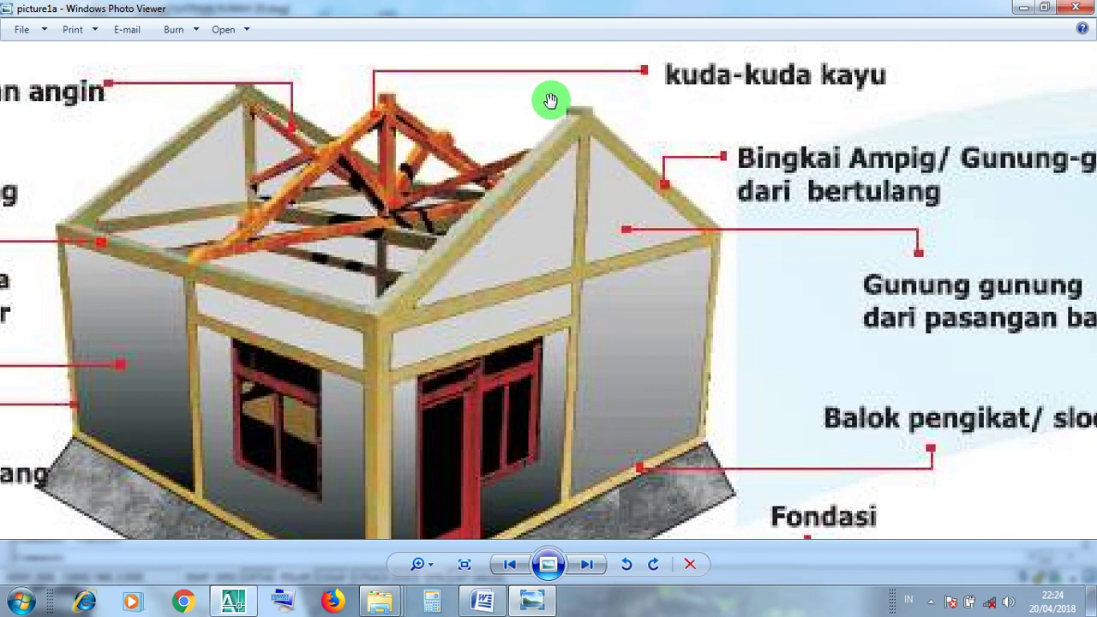
- Switch back to the LATIHAN RUMAH 2D drawing and select the reinforced beam section atop the right-hand gable wall to examine it
left_click(243, 606)
scroll(613, 308, "down", 2)
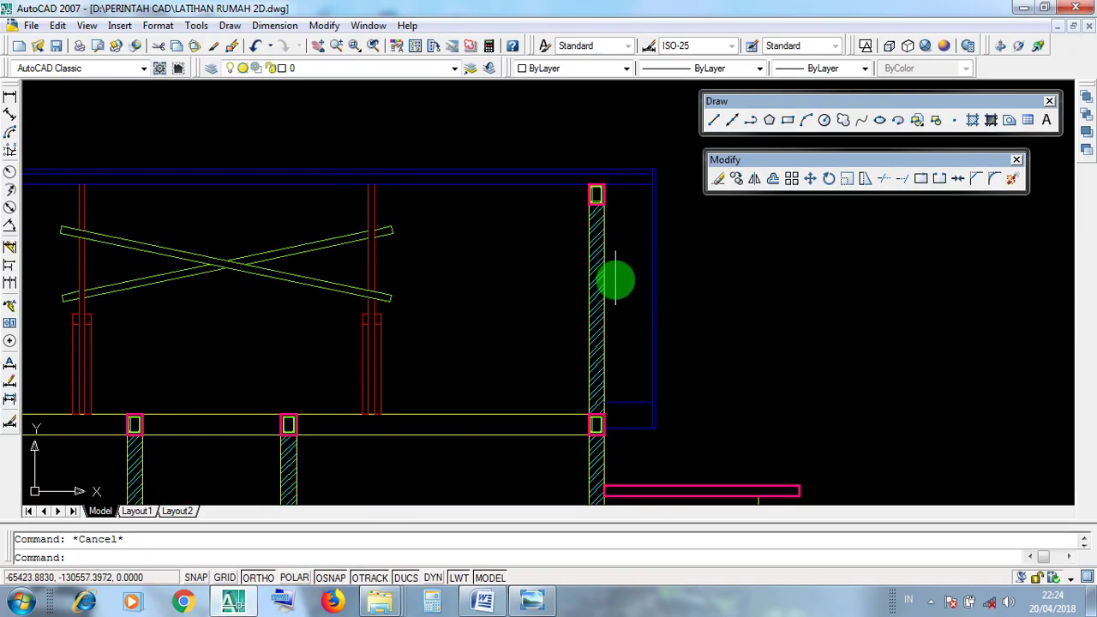
scroll(595, 182, "up", 3)
left_click(564, 198)
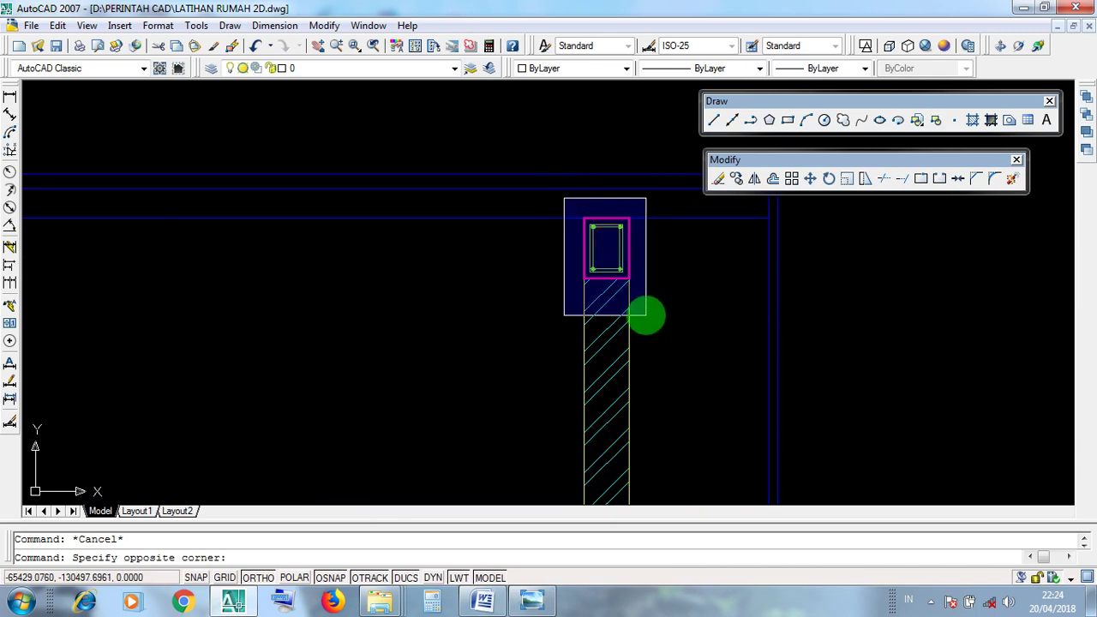
left_click(646, 316)
scroll(595, 238, "up", 3)
left_click(545, 190)
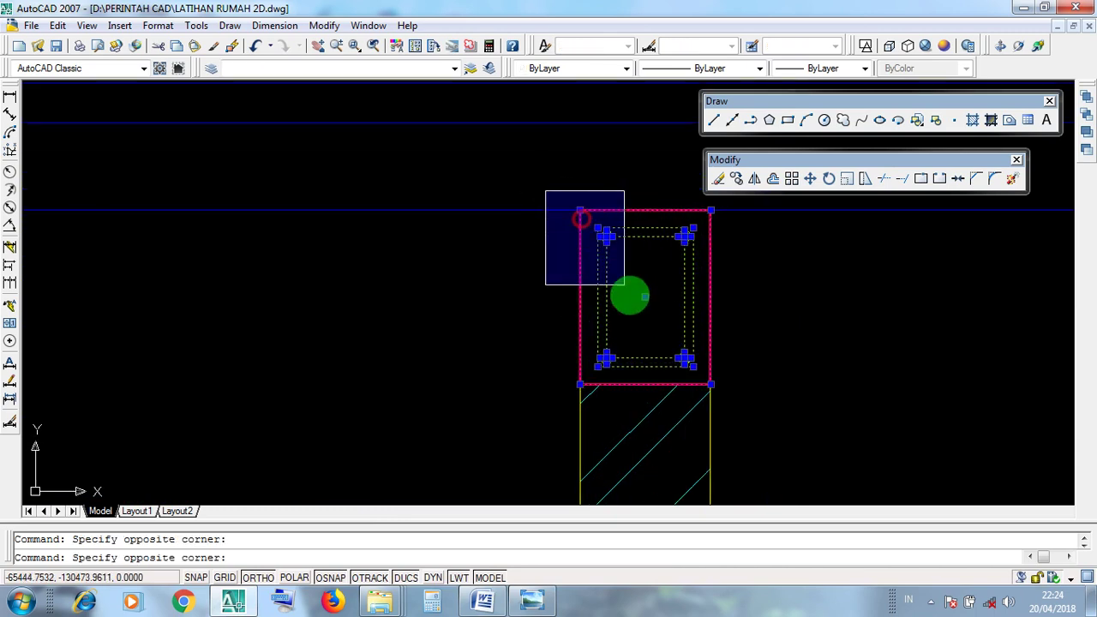
key("Escape")
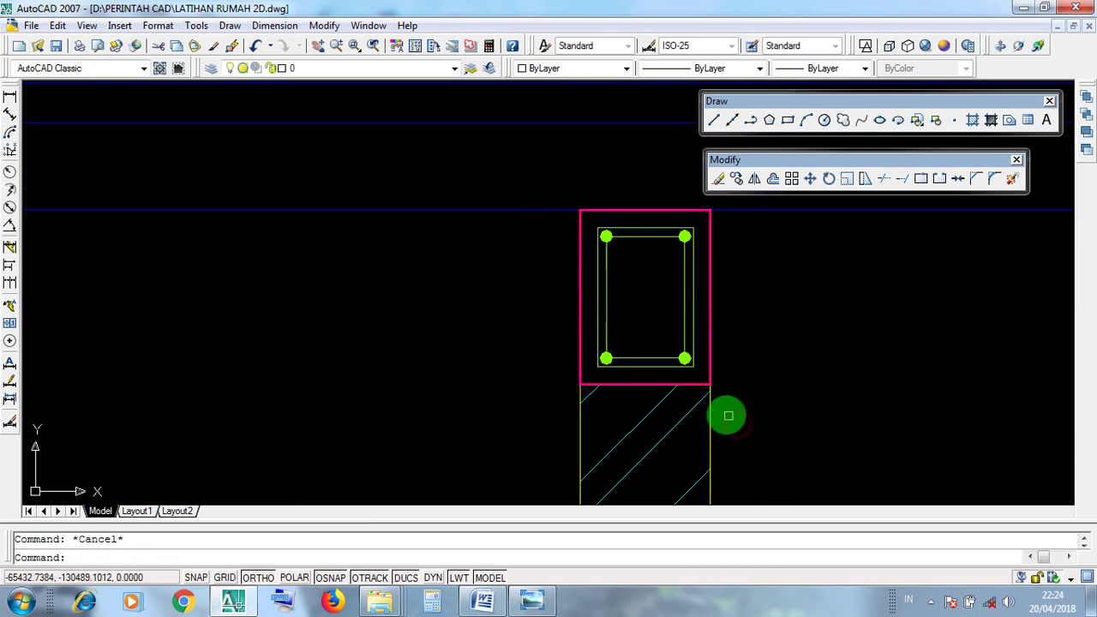
- Select only the magenta outline of the beam atop the right-hand gable wall, and clear the selection
left_click(654, 346)
scroll(612, 321, "down", 4)
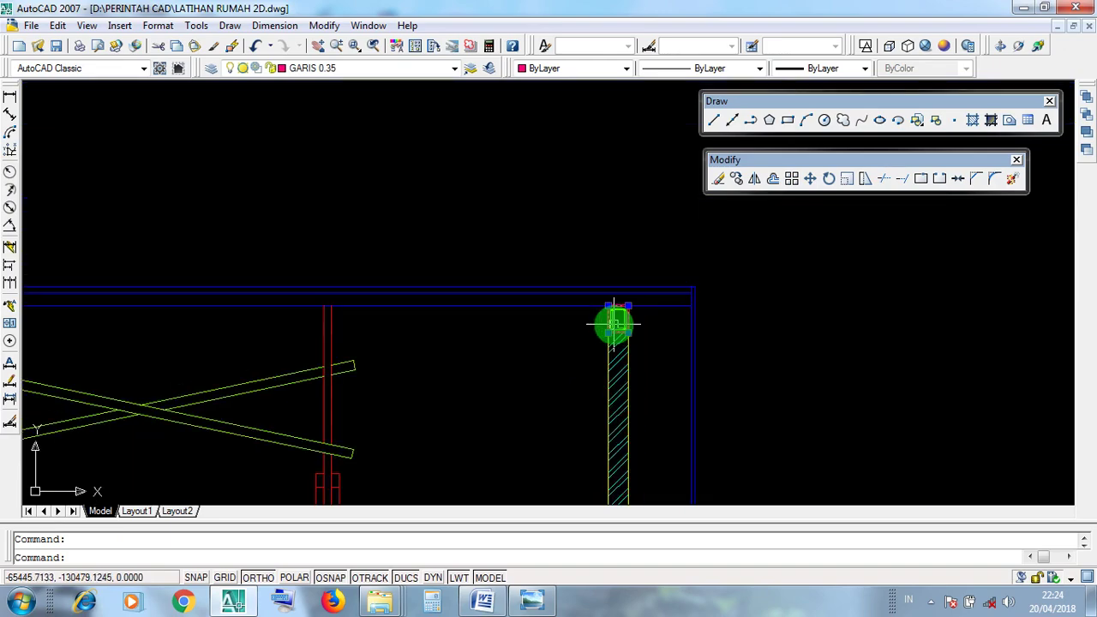
key("Escape")
- Return to the picture1a image and examine the sloping concrete gable frame up to its ridge
left_click(533, 599)
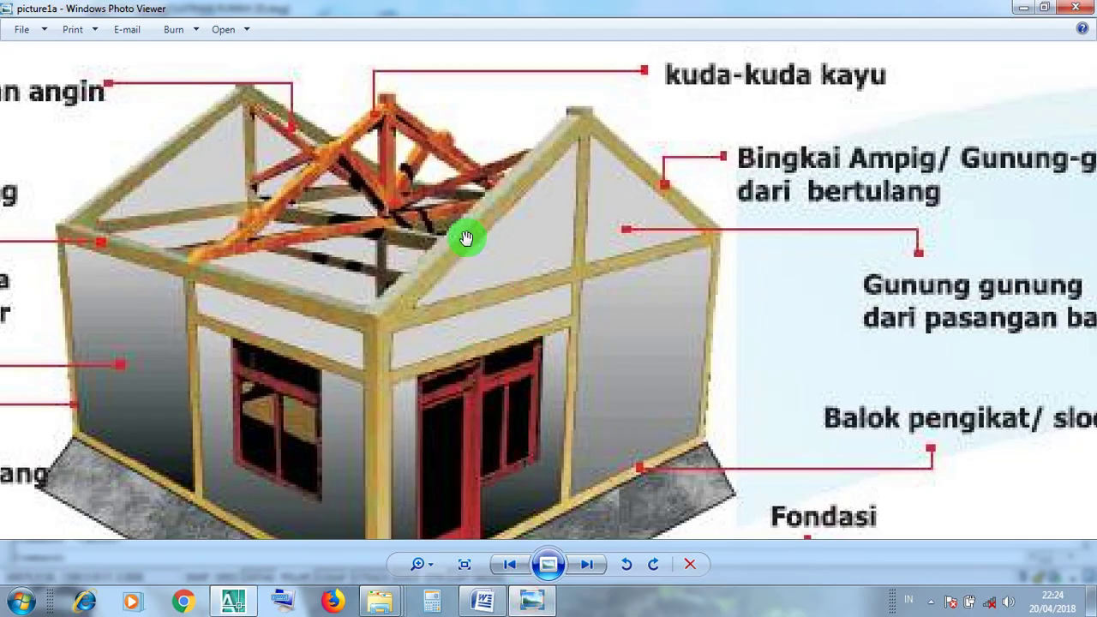
left_click_drag(497, 203, 504, 202)
left_click(575, 126)
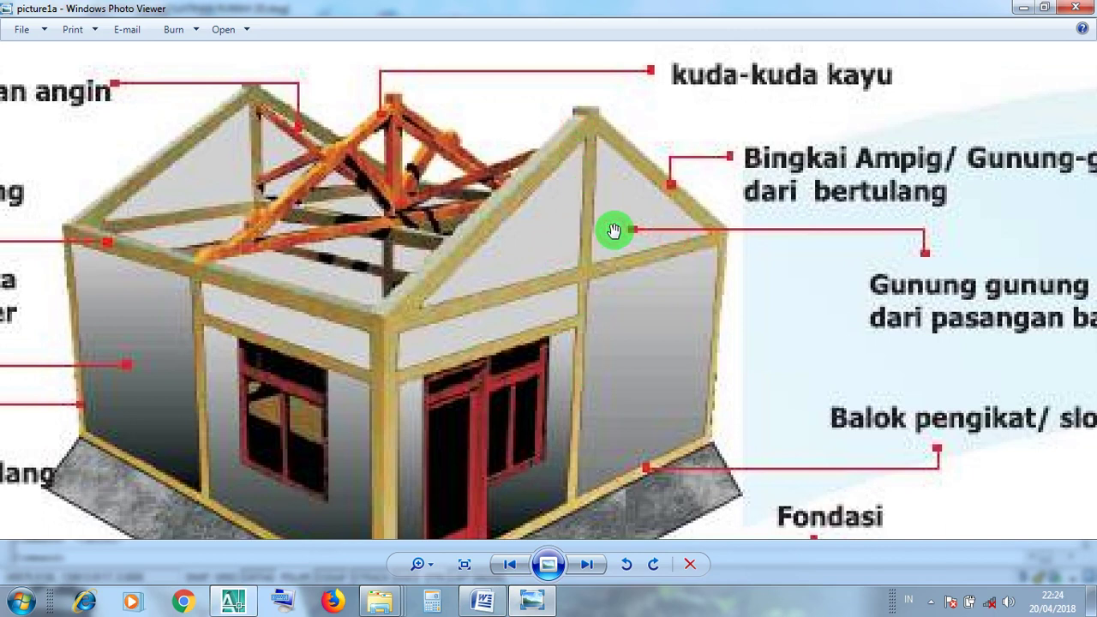
- Switch to the LATIHAN RUMAH 2D drawing and select the hatching of the right-hand gable wall
left_click(257, 600)
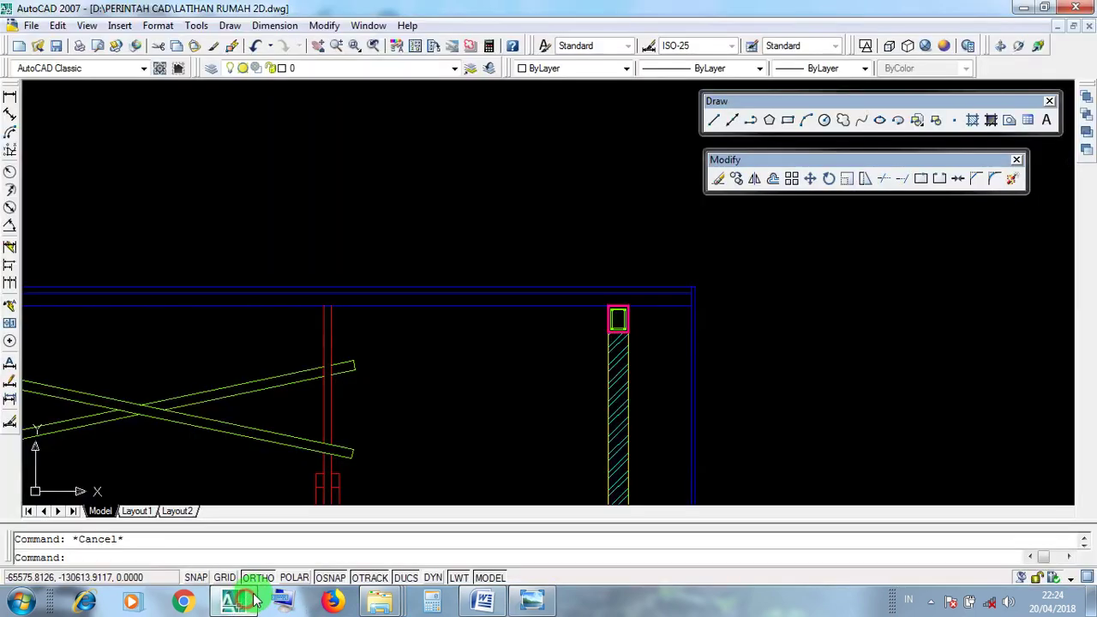
middle_click_drag(624, 380, 595, 233)
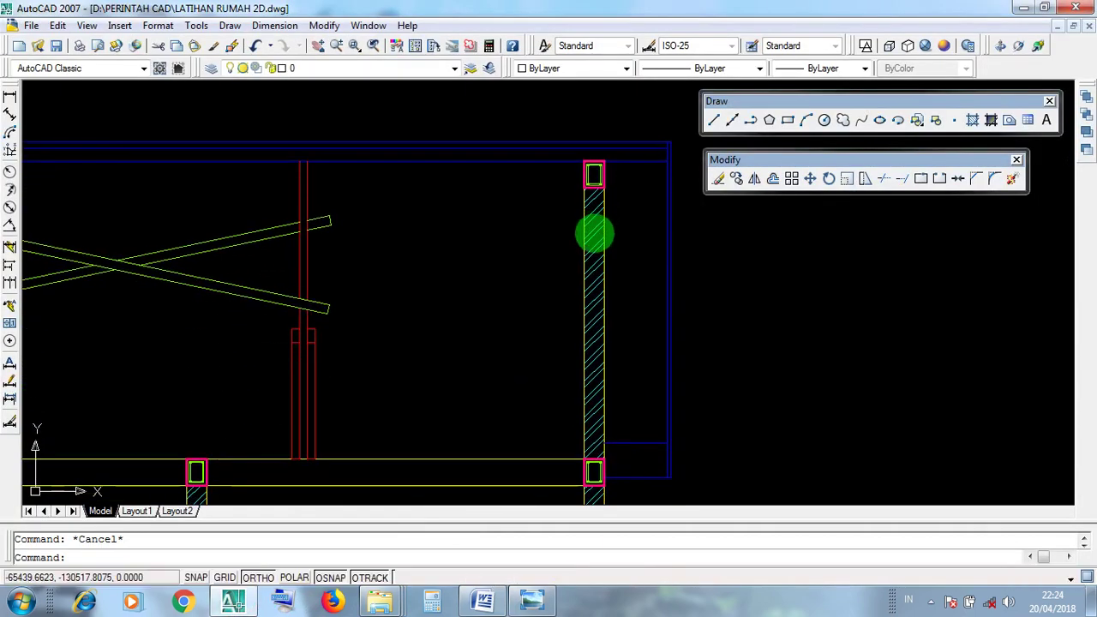
left_click(588, 282)
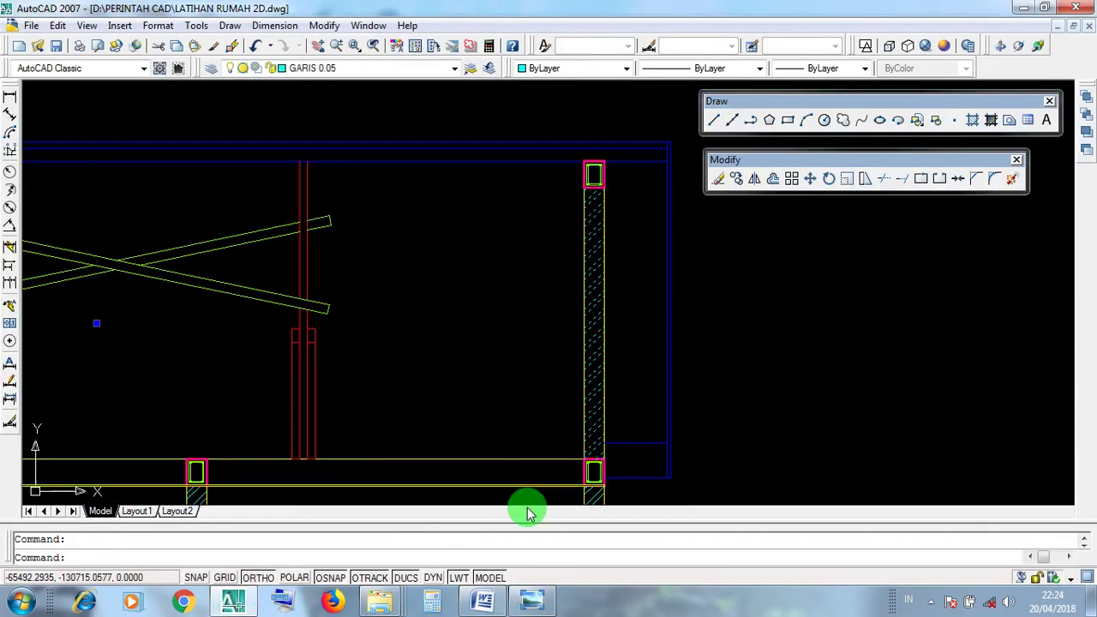
- Examine the front gable wall in the picture1a image and compare it with the right-hand hatched gable wall in the 2D drawing
left_click(531, 598)
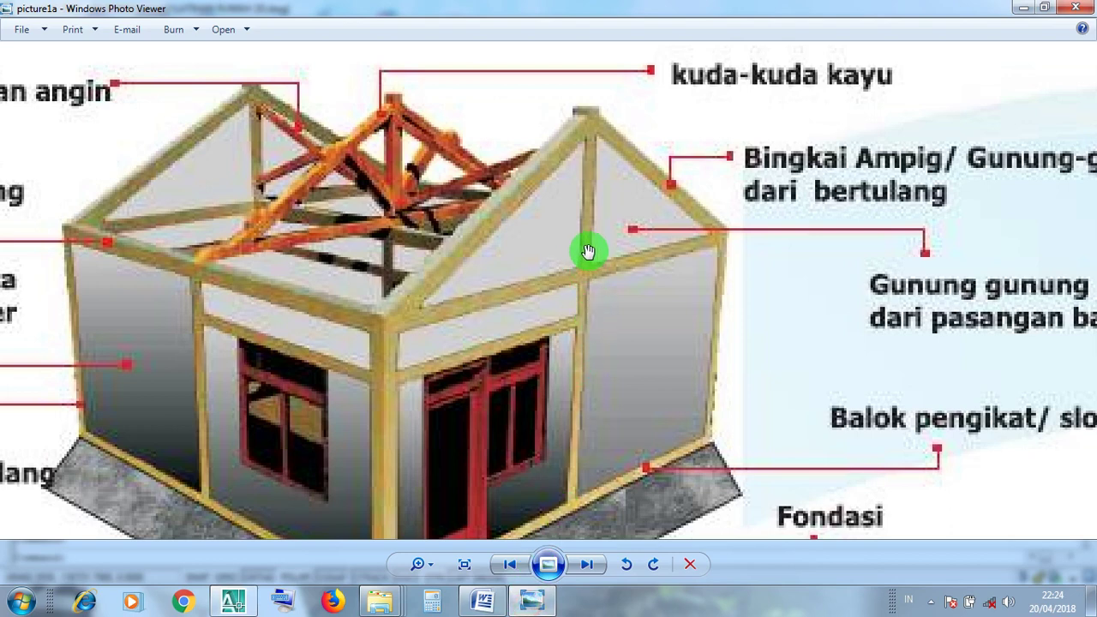
left_click_drag(588, 246, 584, 172)
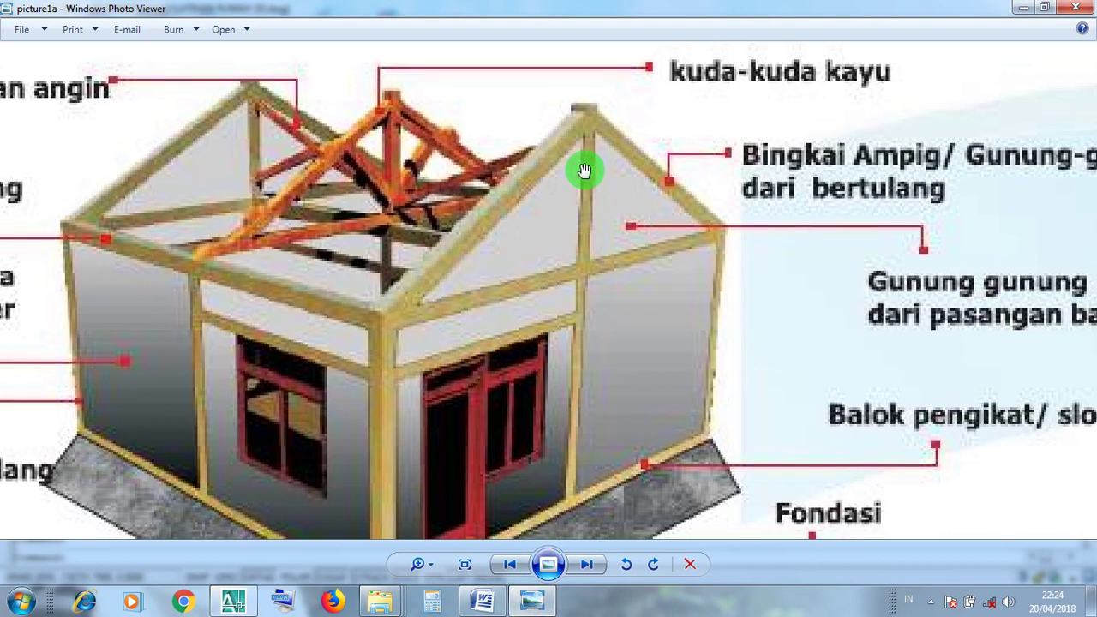
left_click(234, 600)
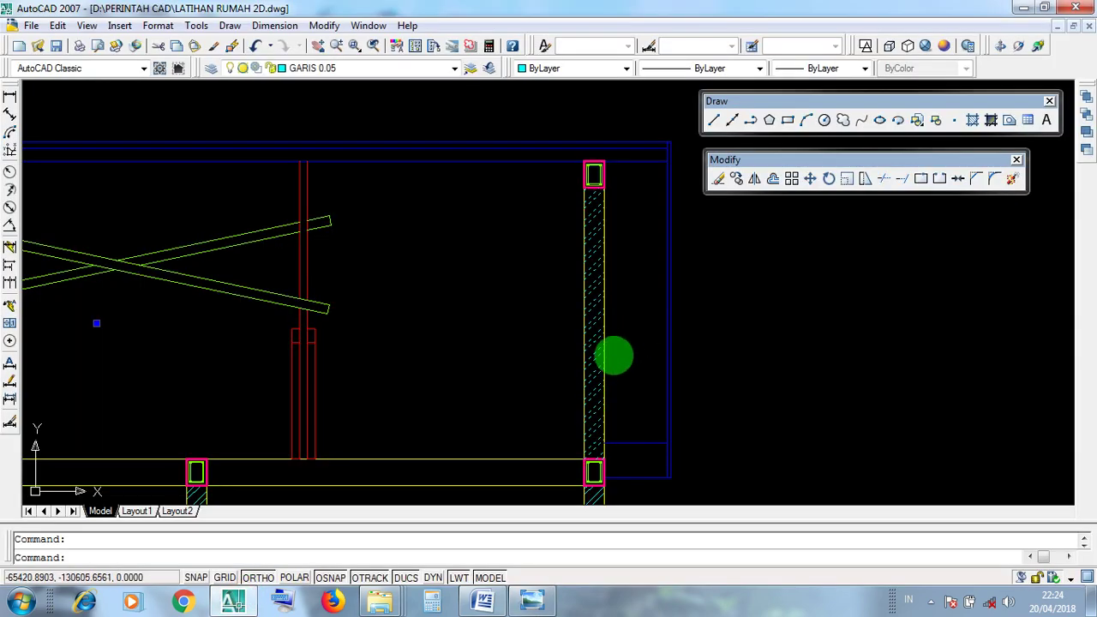
left_click(595, 363)
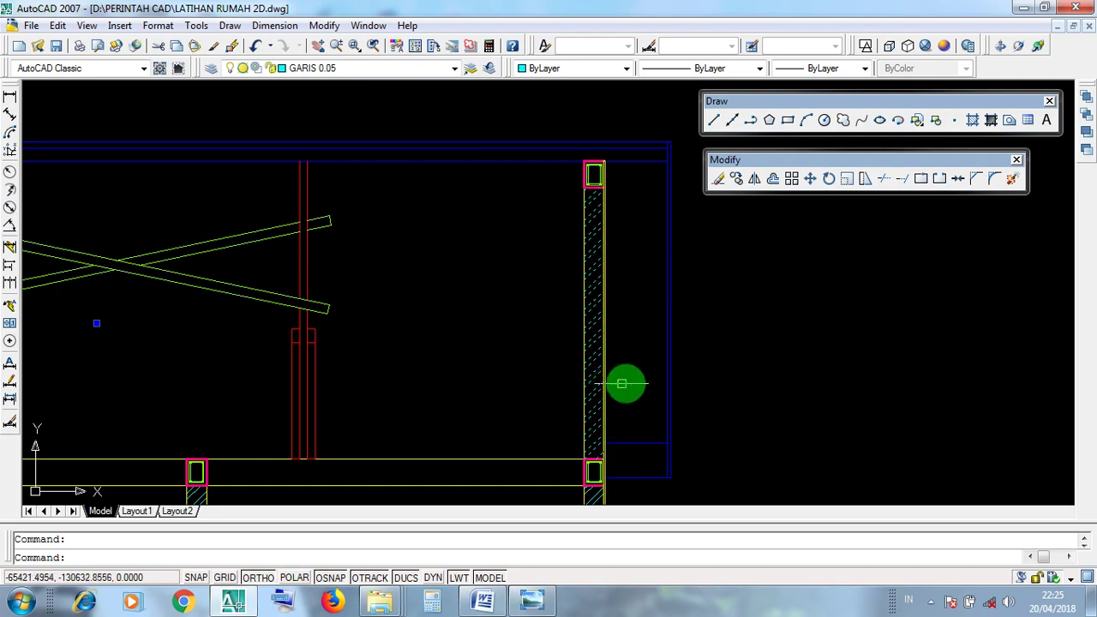
- Return to the picture1a image and examine the front gable wall from its ridge down to the ring beam
left_click(531, 600)
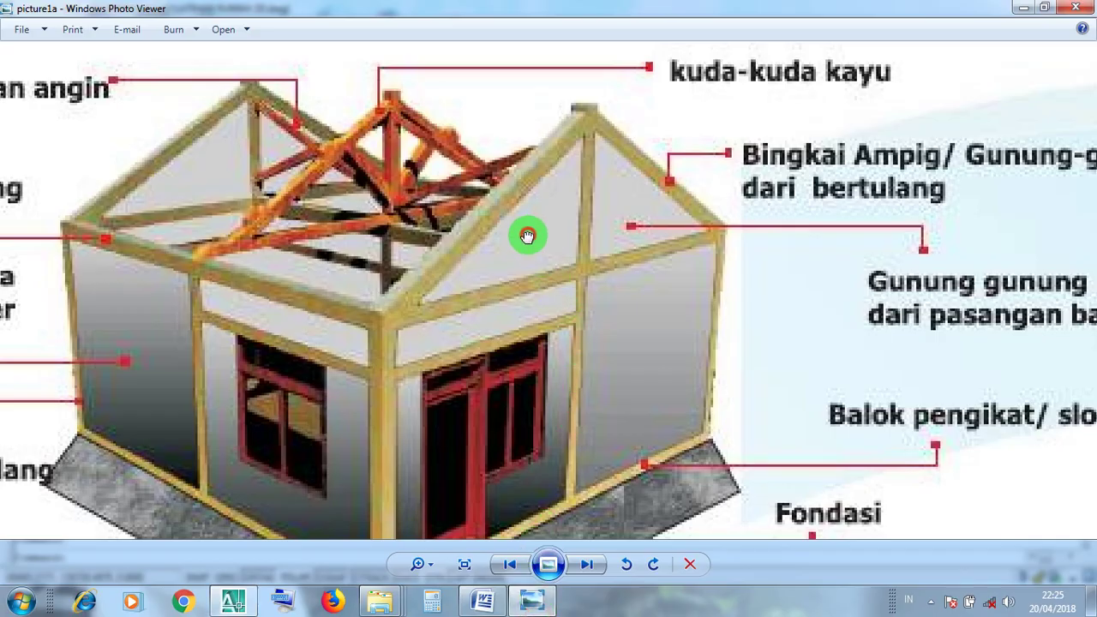
left_click_drag(554, 237, 558, 238)
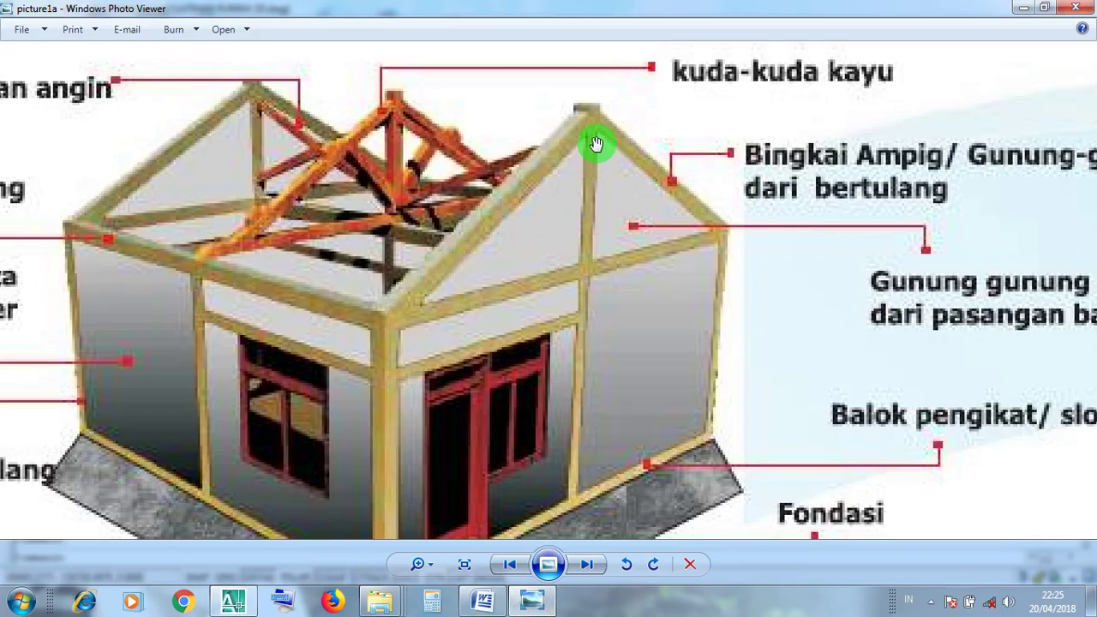
left_click_drag(596, 144, 594, 195)
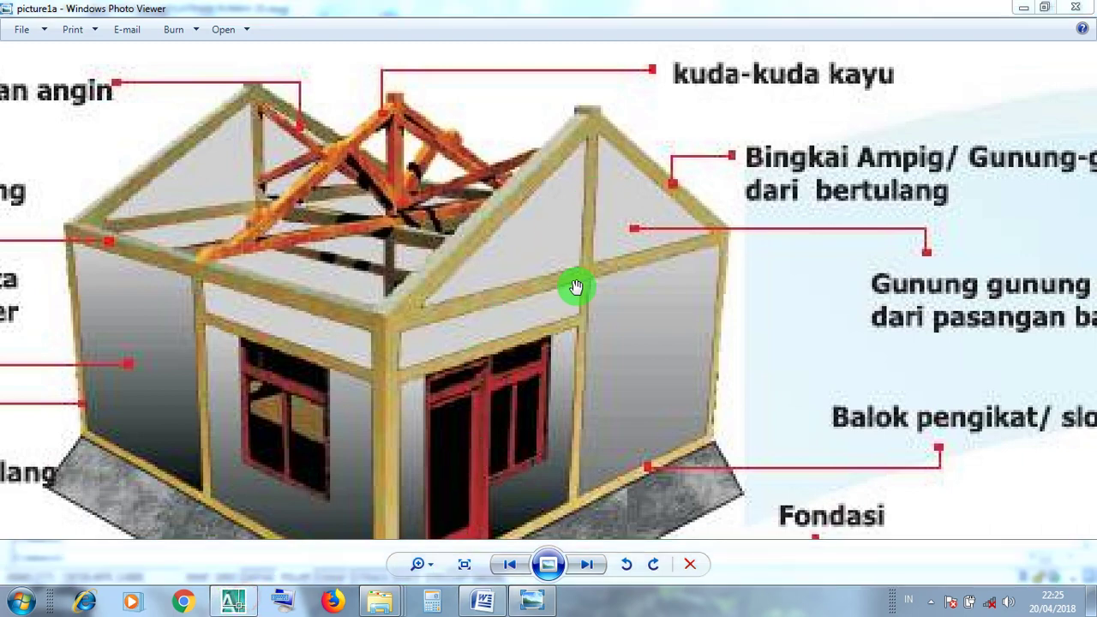
- Return to the LATIHAN RUMAH 2D drawing, clear the hatch selection and examine the left-hand gable wall
left_click(236, 603)
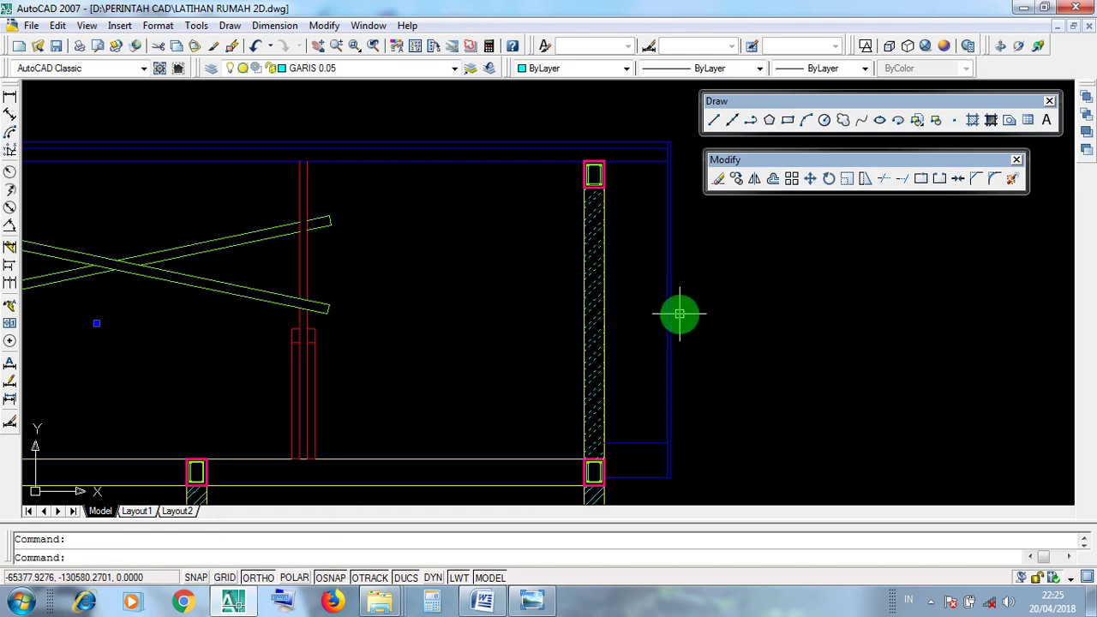
scroll(676, 314, "down", 5)
key("Escape")
scroll(404, 326, "up", 5)
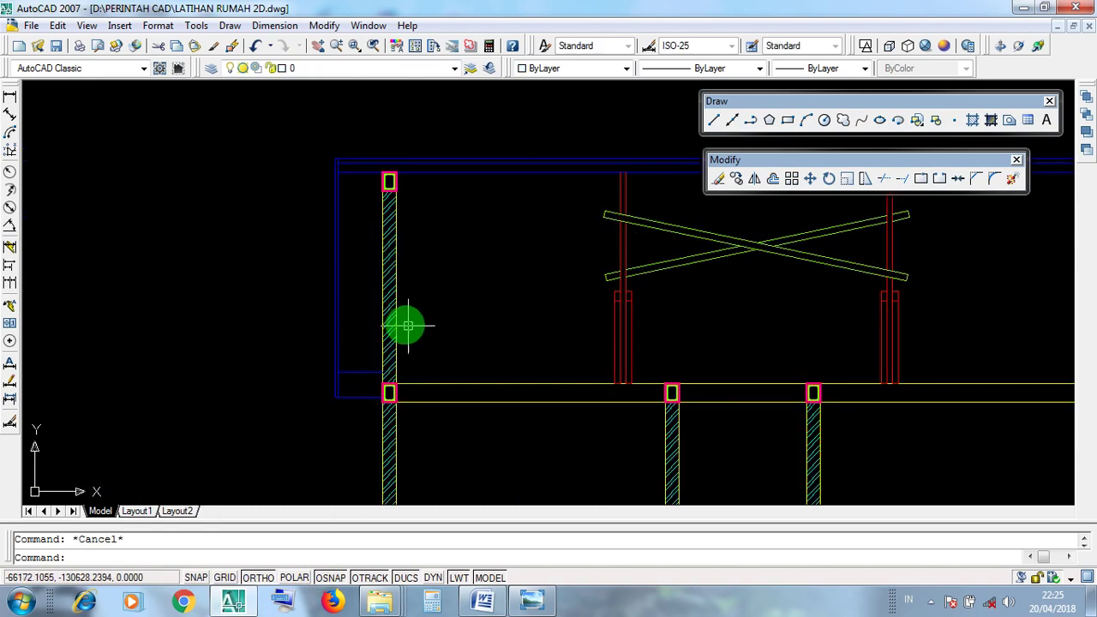
left_click(390, 314)
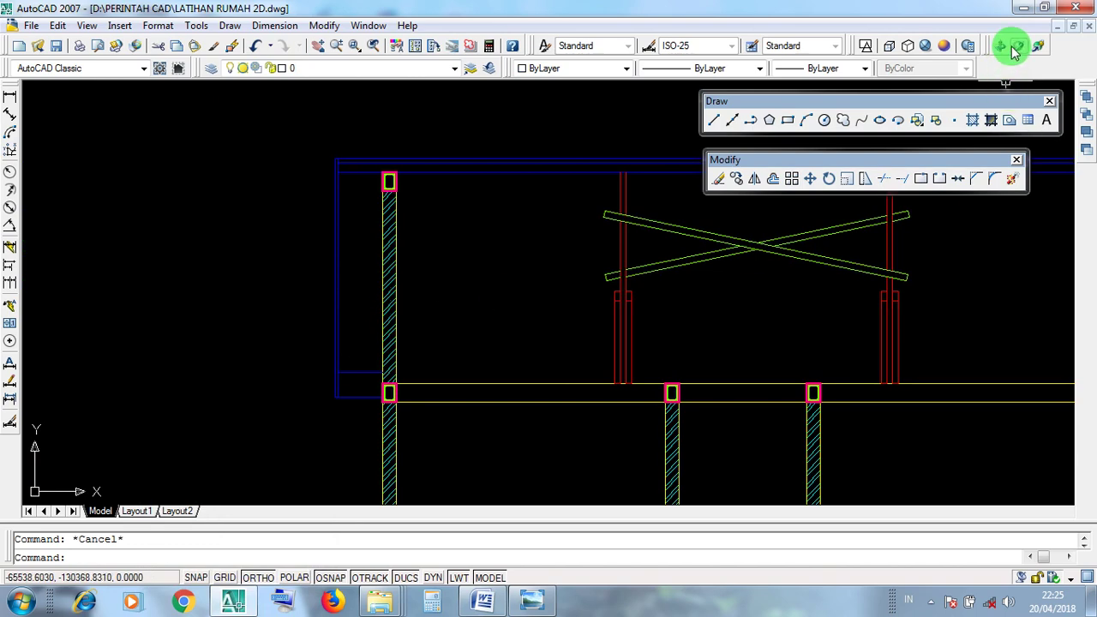
- Bring up the 3D DAN LAIN2_recover model, shade it in the Realistic visual style and examine its front gable
left_click(1058, 26)
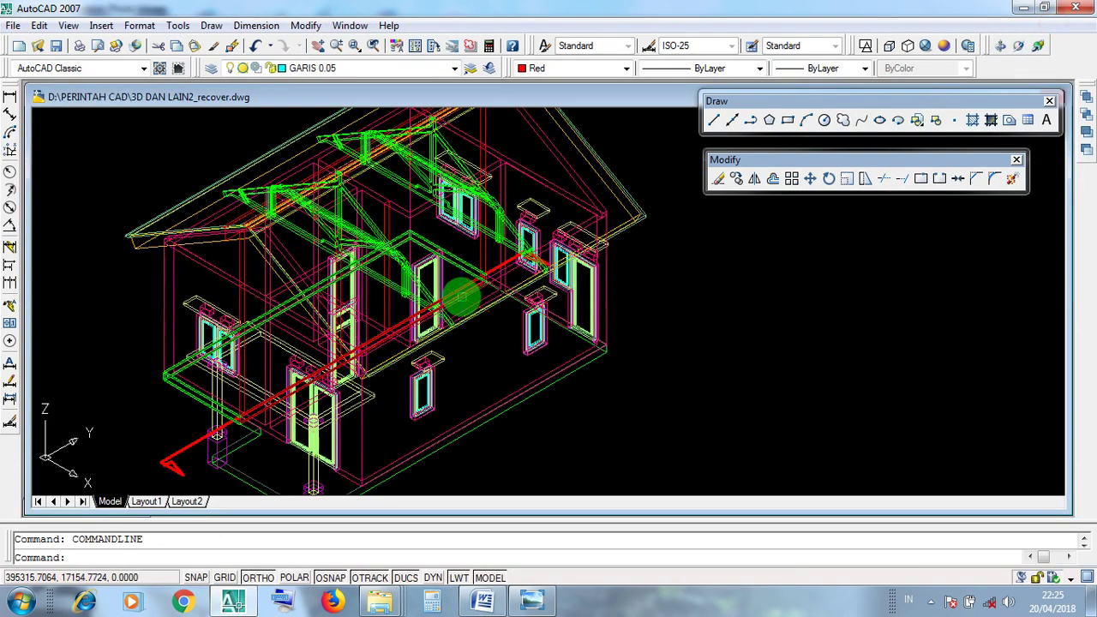
middle_click_drag(462, 297, 508, 339)
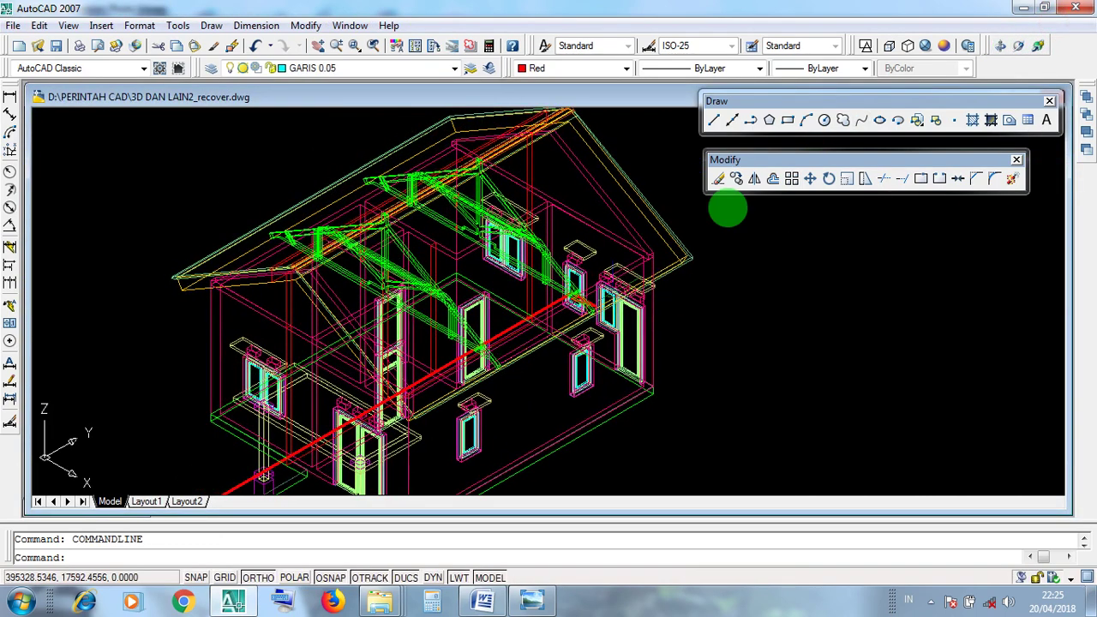
left_click(930, 46)
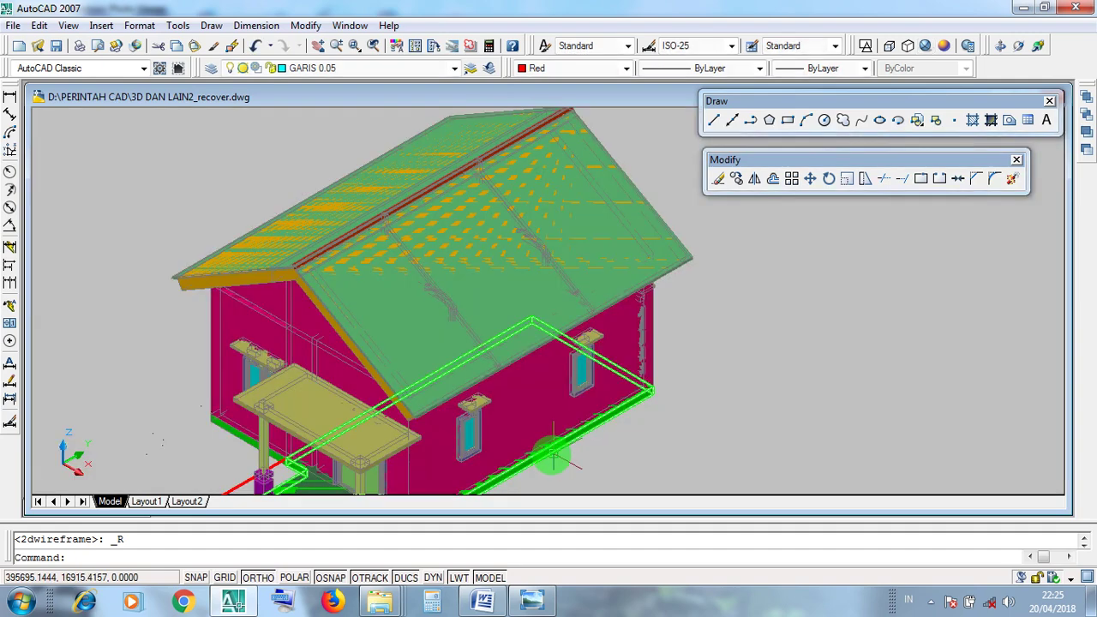
scroll(240, 324, "up", 5)
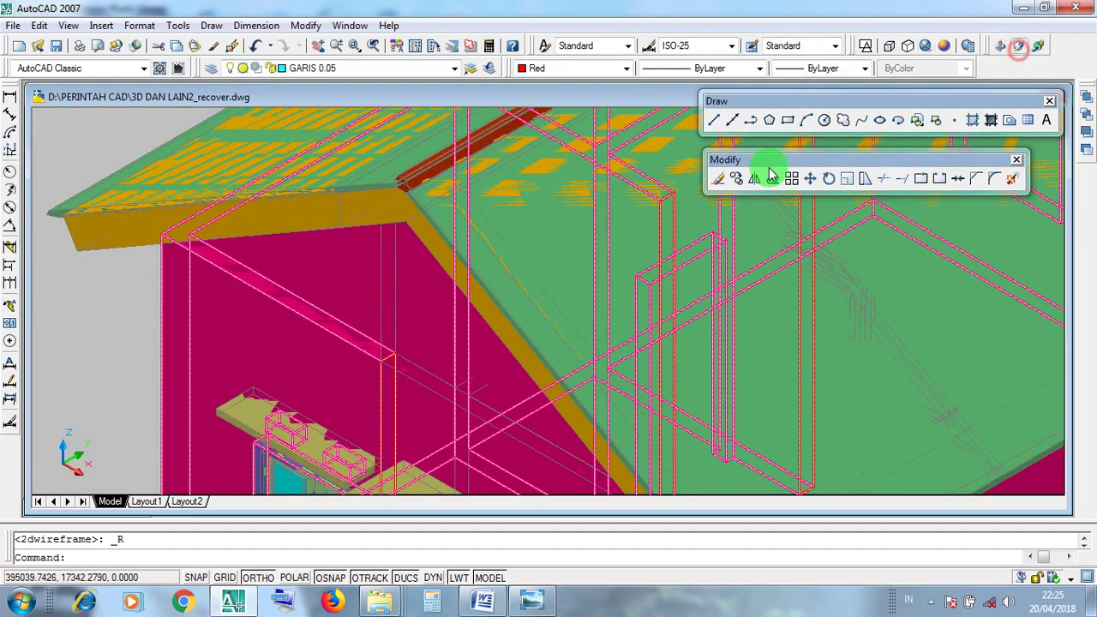
scroll(497, 384, "down", 2)
left_click_drag(515, 380, 564, 366)
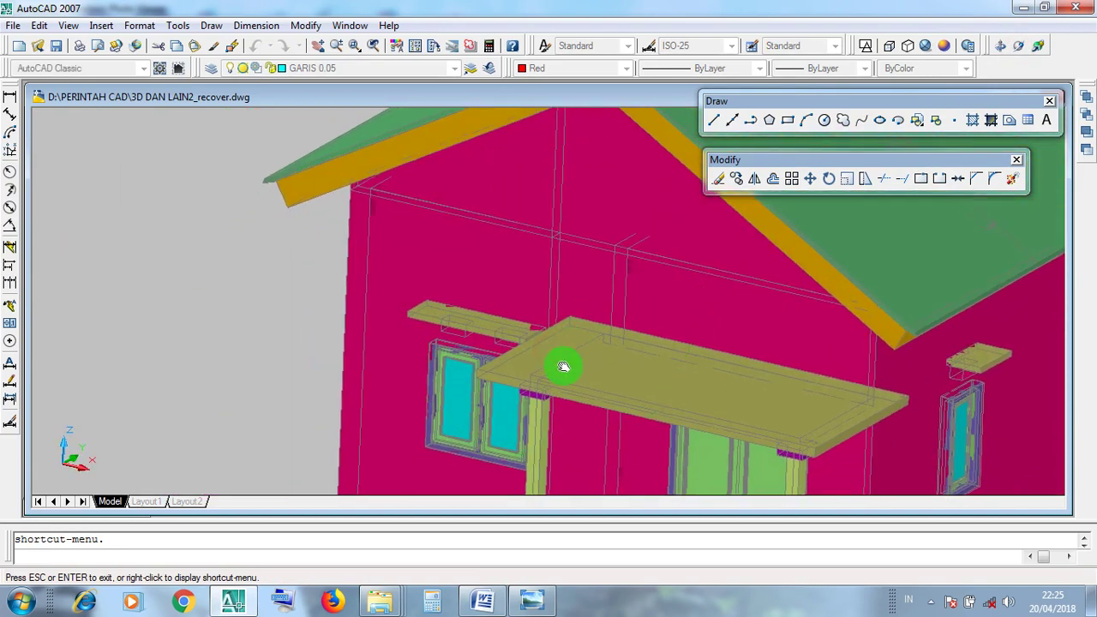
middle_click_drag(563, 366, 508, 498)
scroll(562, 360, "down", 2)
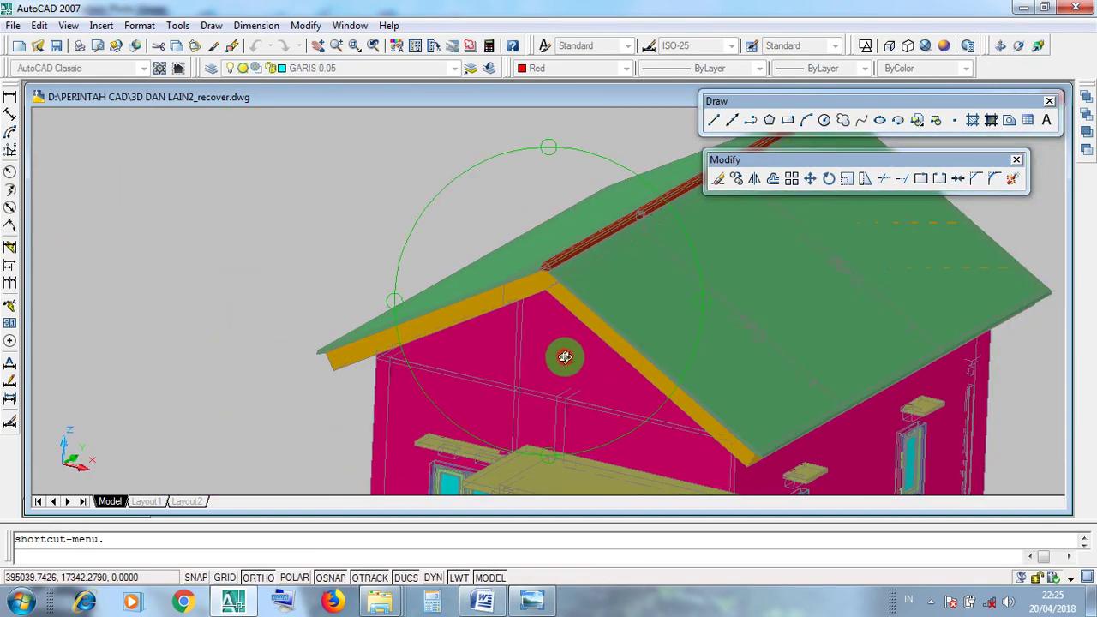
- Orbit the model to face the front and erase the triangular wall piece in the left half of the front gable
left_click_drag(566, 357, 619, 334)
middle_click_drag(619, 334, 382, 367)
left_click_drag(383, 367, 529, 326)
middle_click_drag(529, 326, 489, 400)
left_click_drag(490, 400, 534, 356)
key("Escape")
left_click(538, 352)
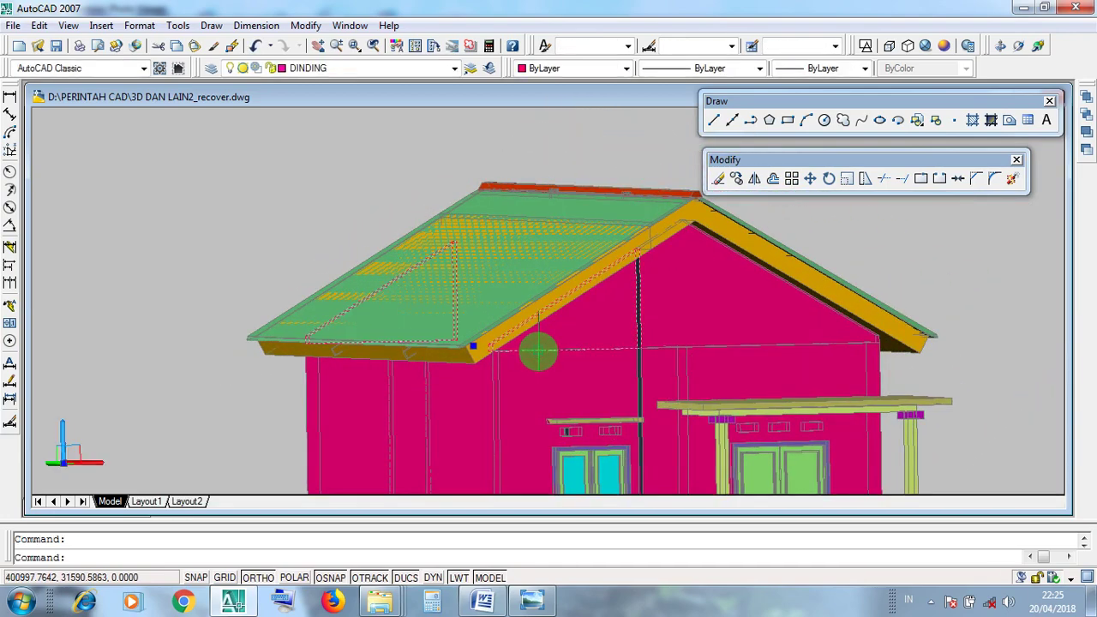
key("Delete")
- Erase the lower roof covering and fascia on the left slope, over the green trusses
left_click(538, 343)
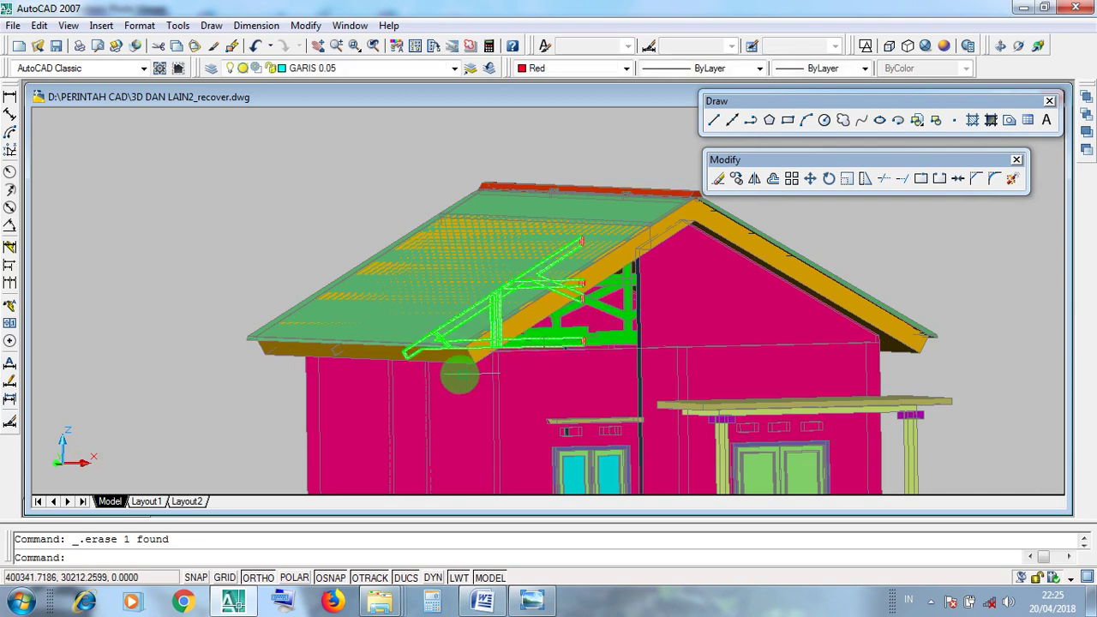
left_click(266, 364)
left_click(248, 326)
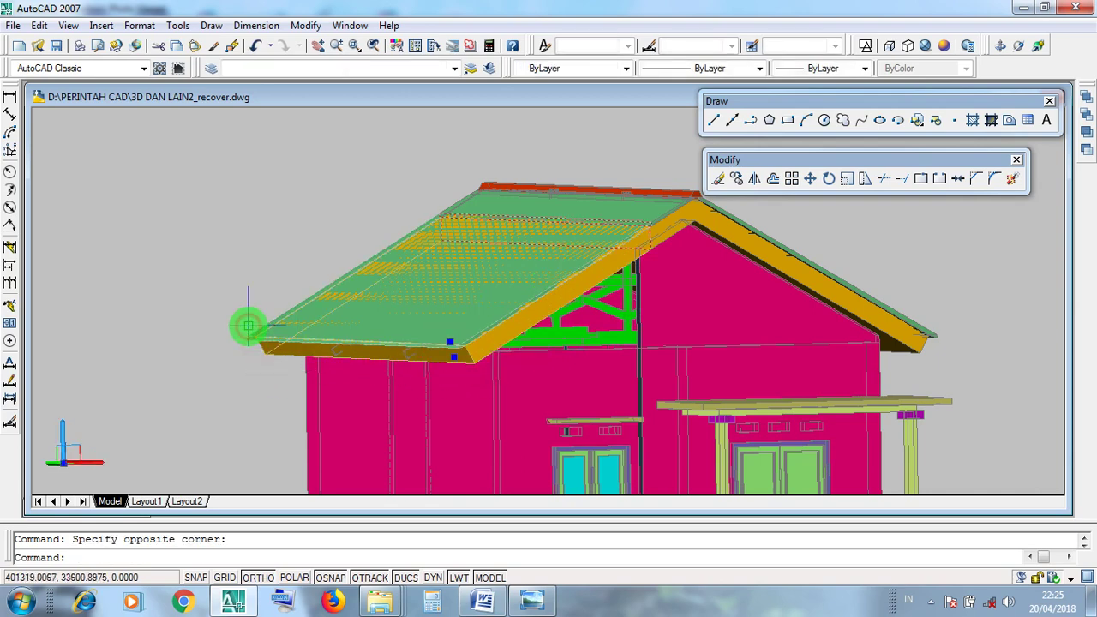
key("Delete")
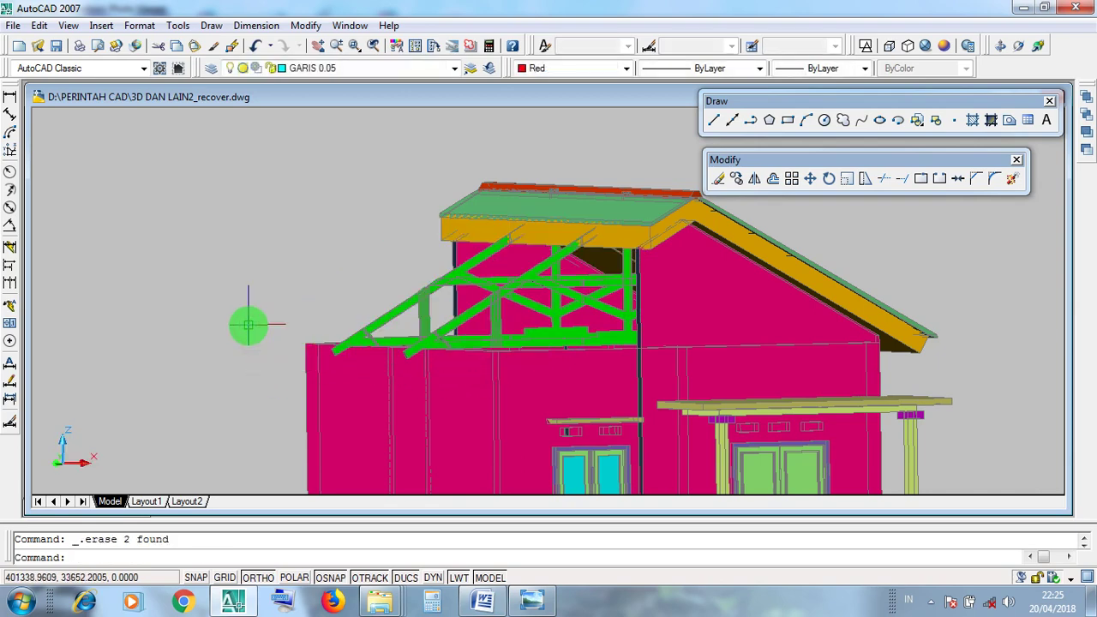
- Examine the cut edge of the gable wall and erase the outer wall beneath the left ends of the trusses
scroll(661, 318, "up", 5)
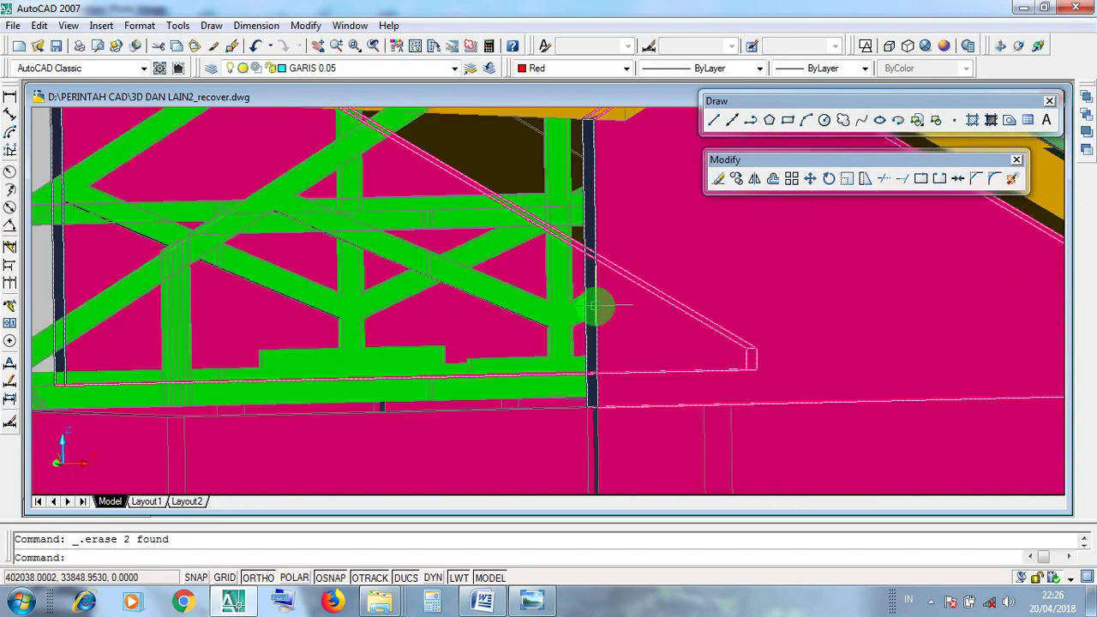
mouse_move(594, 305)
middle_mouse_down()
mouse_move(592, 412)
mouse_move(590, 310)
middle_mouse_up()
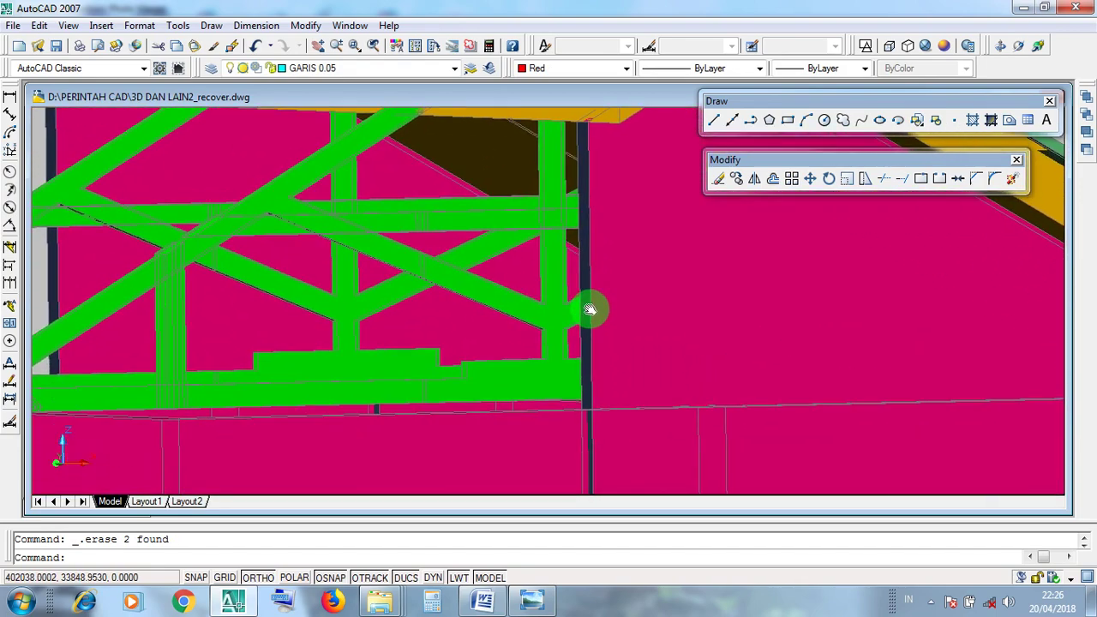
scroll(591, 308, "down", 4)
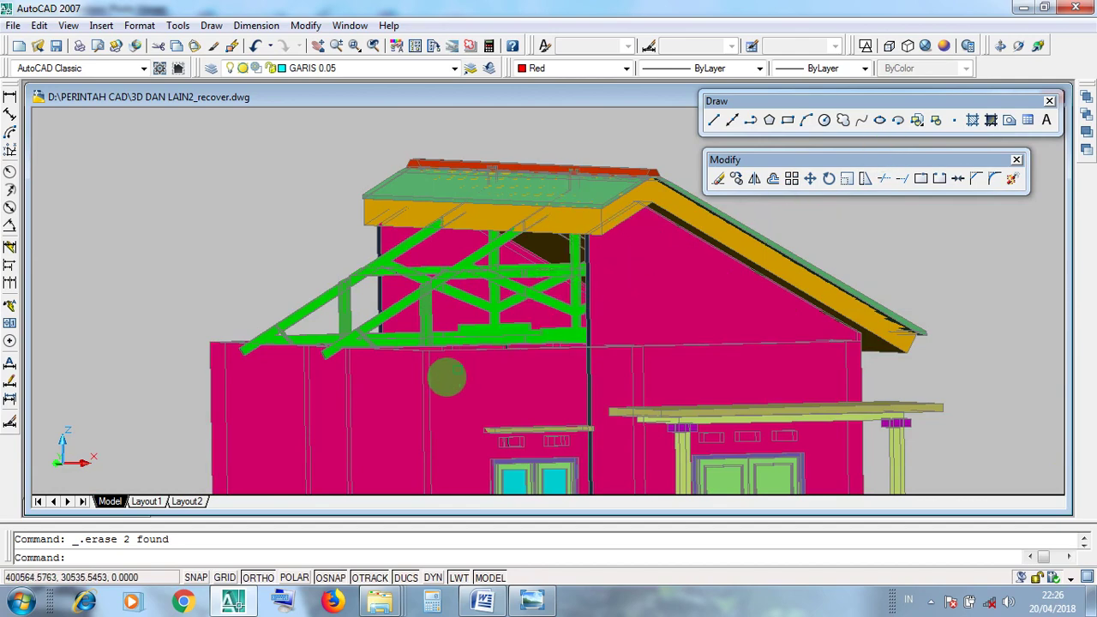
left_click(420, 394)
key("Delete")
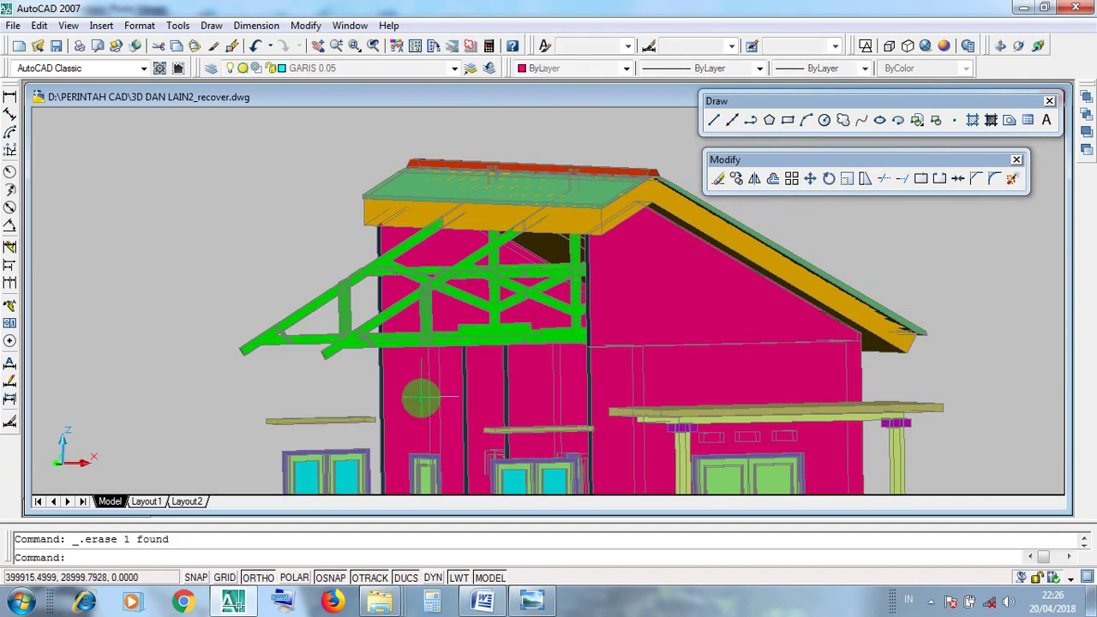
- Erase the freestanding double window and its canopy at the far left of the house
middle_click_drag(369, 402, 386, 298)
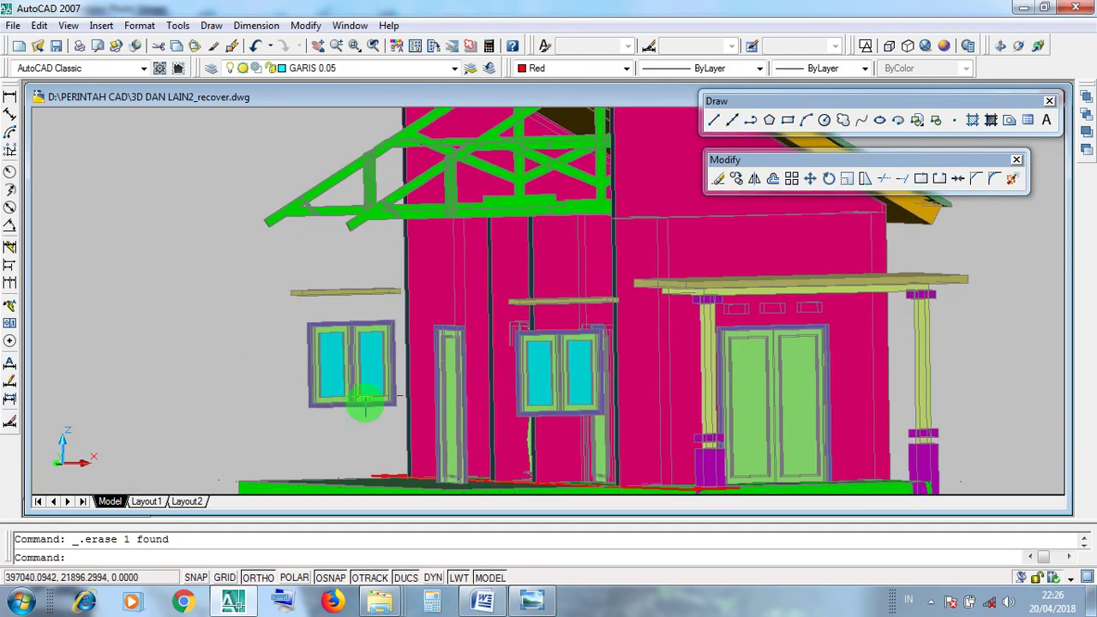
left_click(401, 435)
left_click(306, 271)
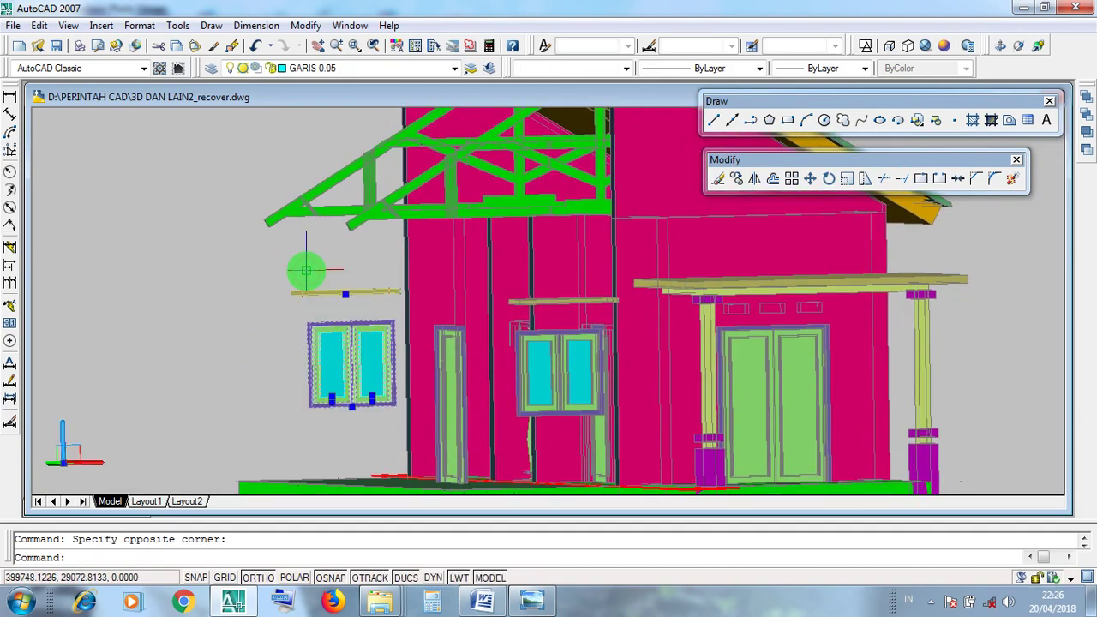
key("Delete")
- Erase the left portions of both green roof trusses
middle_click_drag(337, 273, 306, 420, "shift")
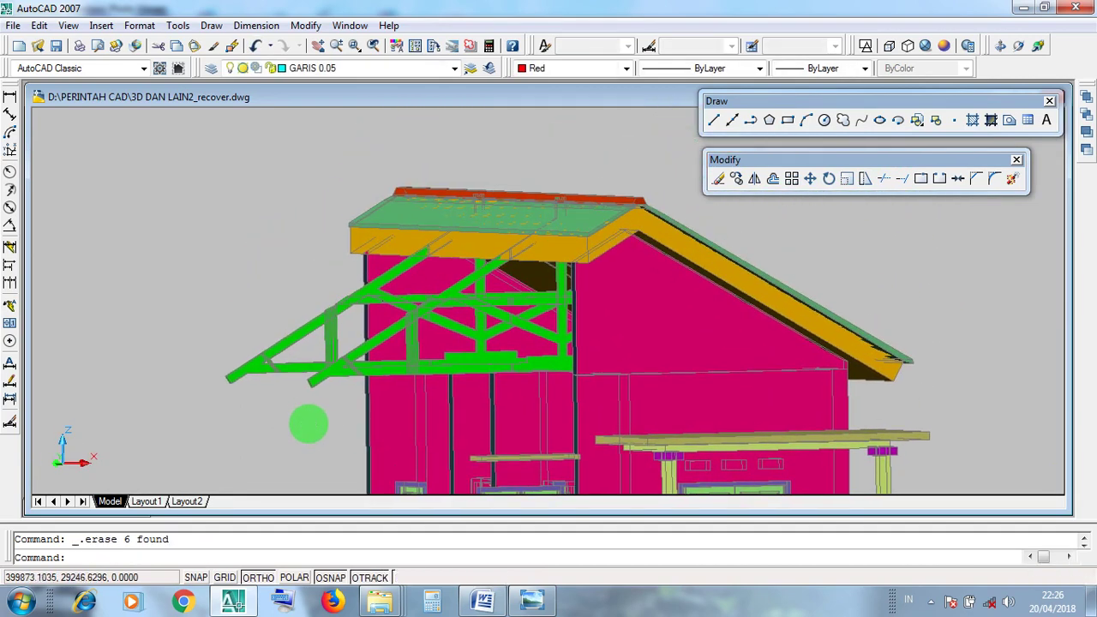
scroll(455, 275, "up", 4)
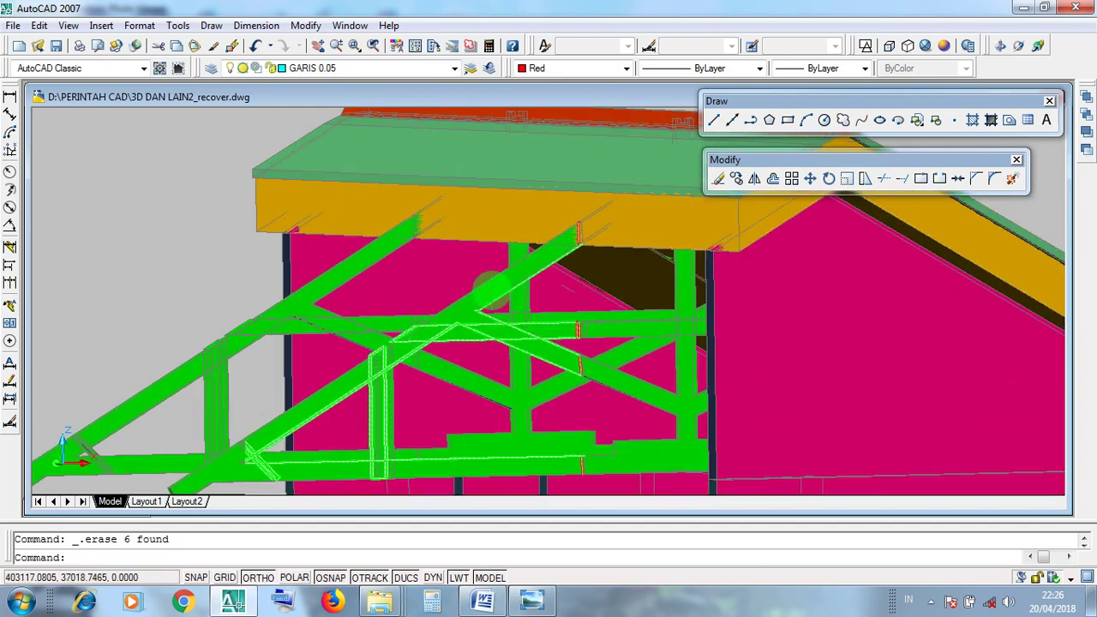
scroll(492, 288, "down", 3)
middle_click_drag(301, 412, 303, 417, "shift")
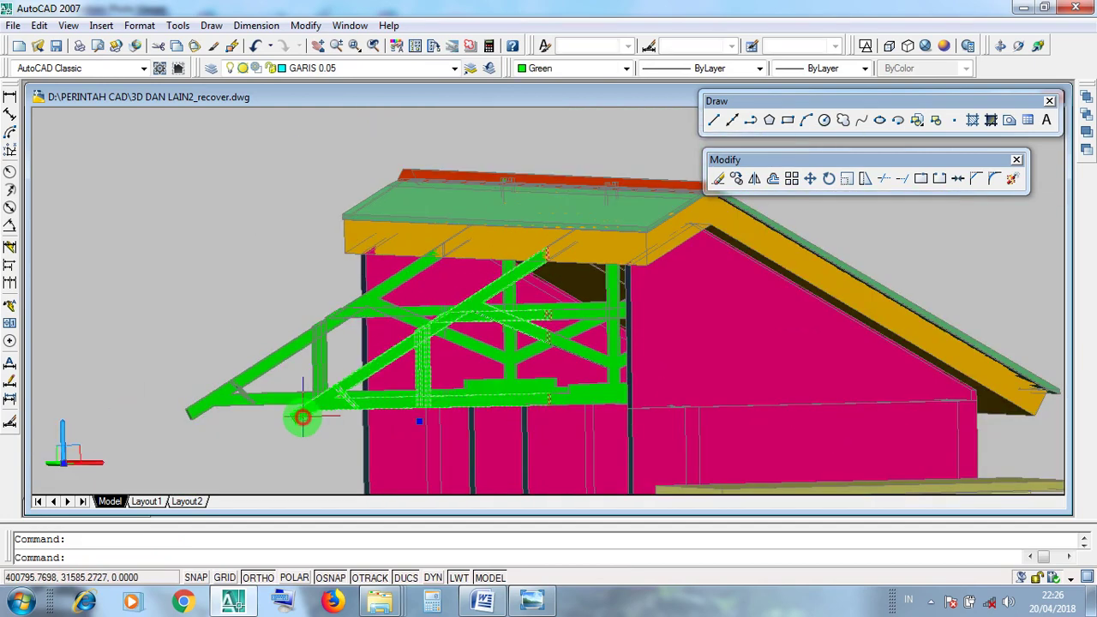
key("Delete")
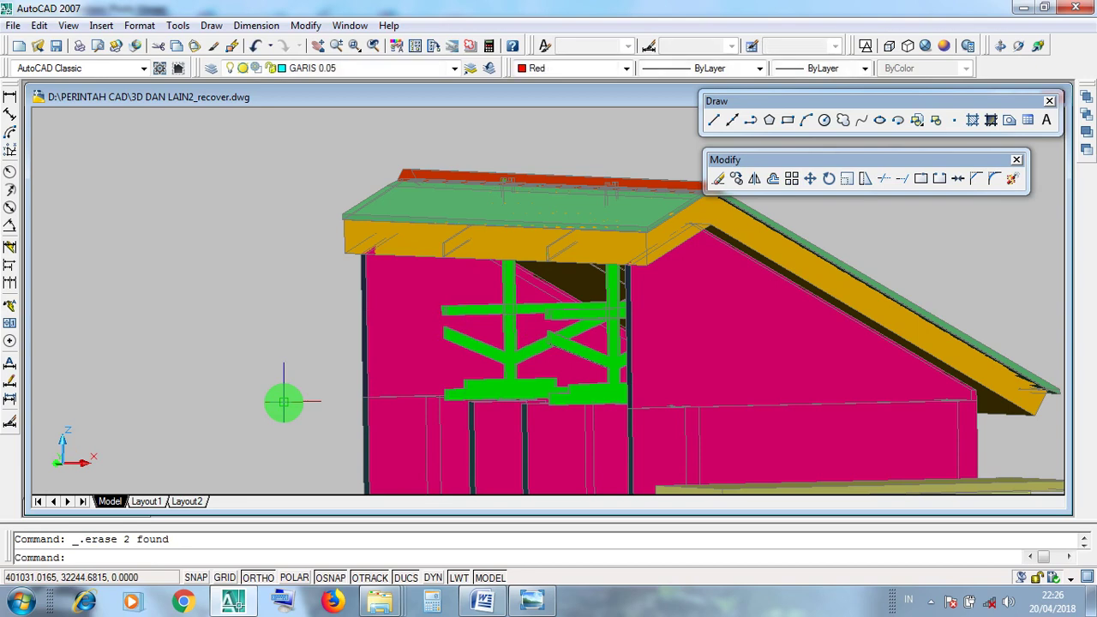
- Erase the narrow door and its frame at the far left of the house
middle_click_drag(298, 399, 335, 221)
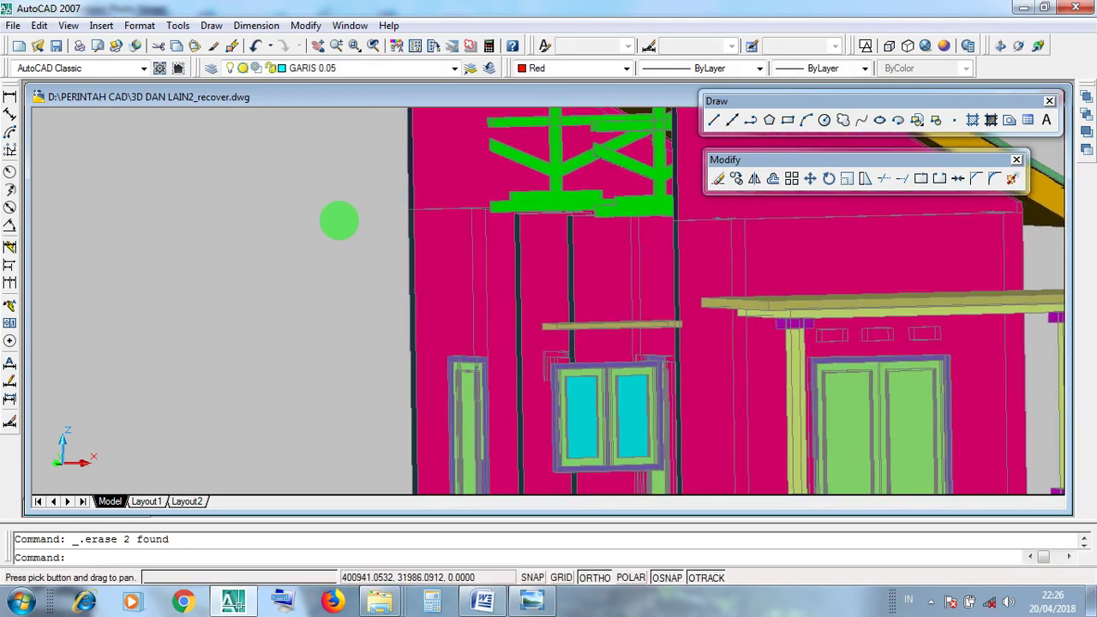
left_click(481, 393)
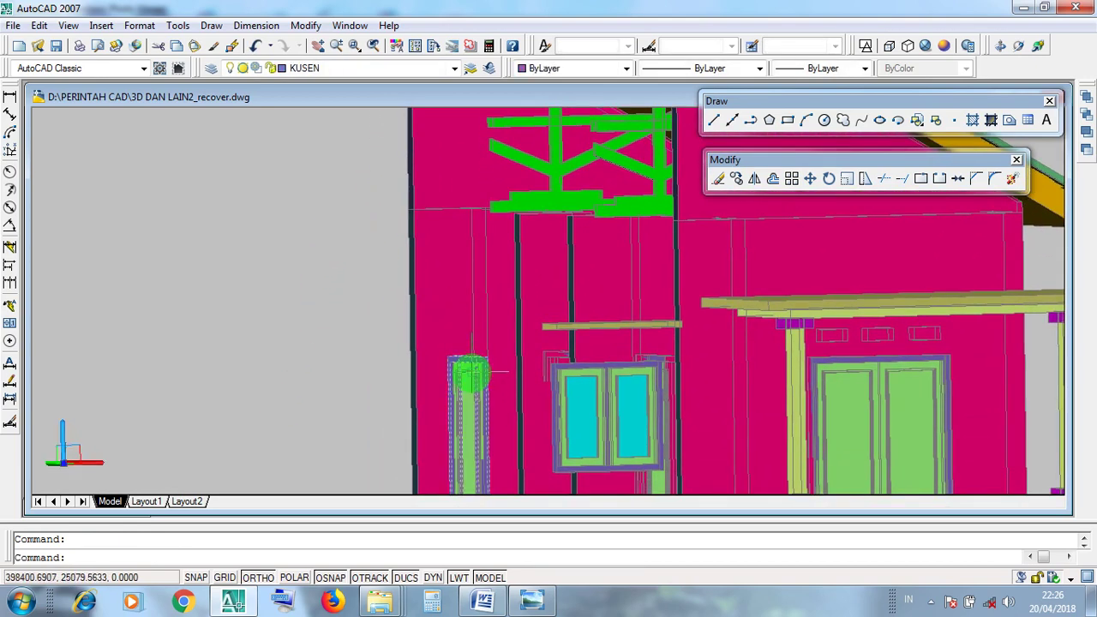
key("Delete")
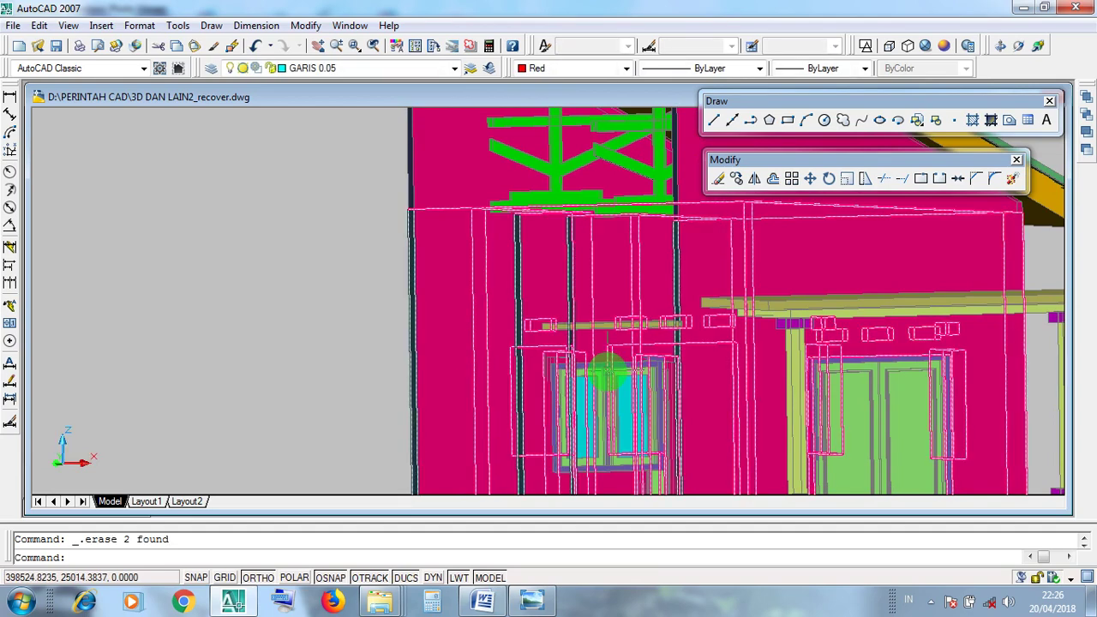
scroll(608, 371, "up", 5)
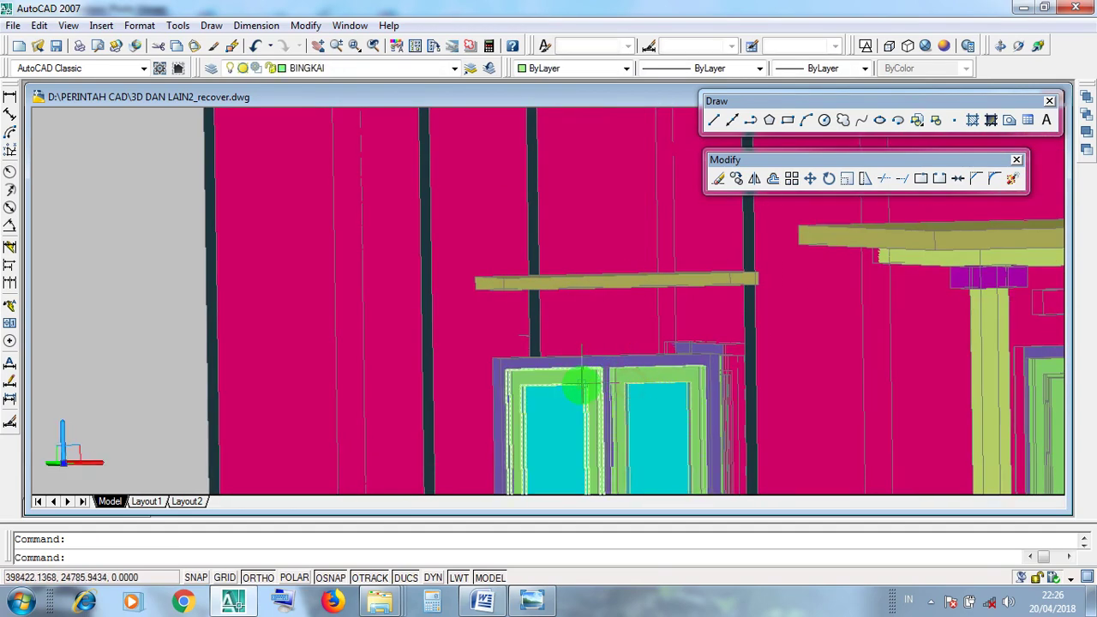
left_click(580, 387)
scroll(580, 387, "down", 4)
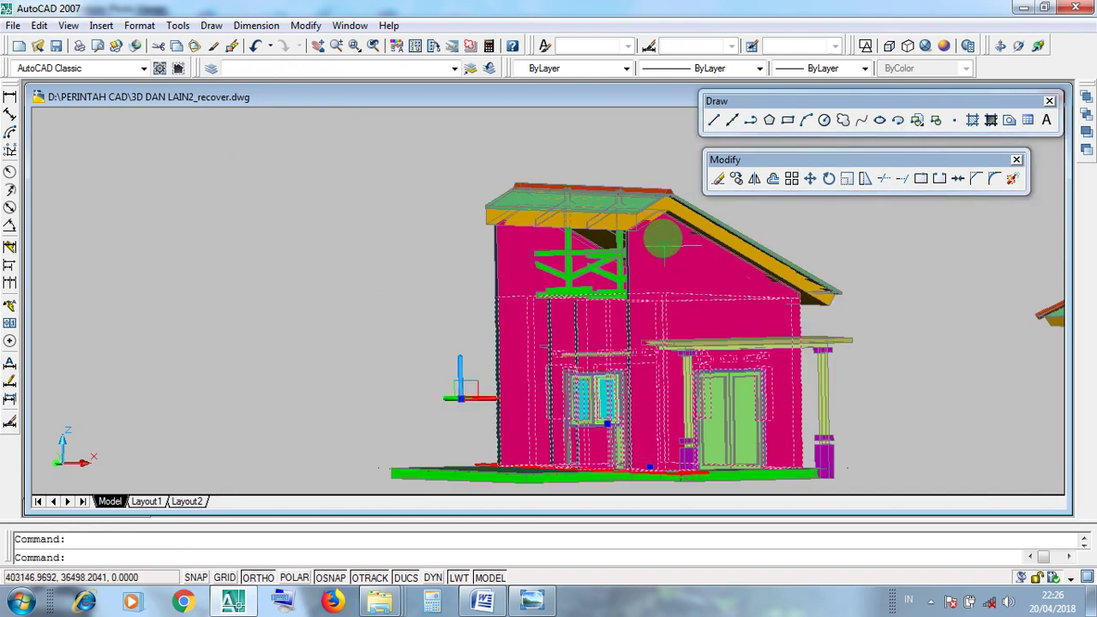
key("Escape")
scroll(651, 206, "up", 4)
left_click(780, 257)
key("Escape")
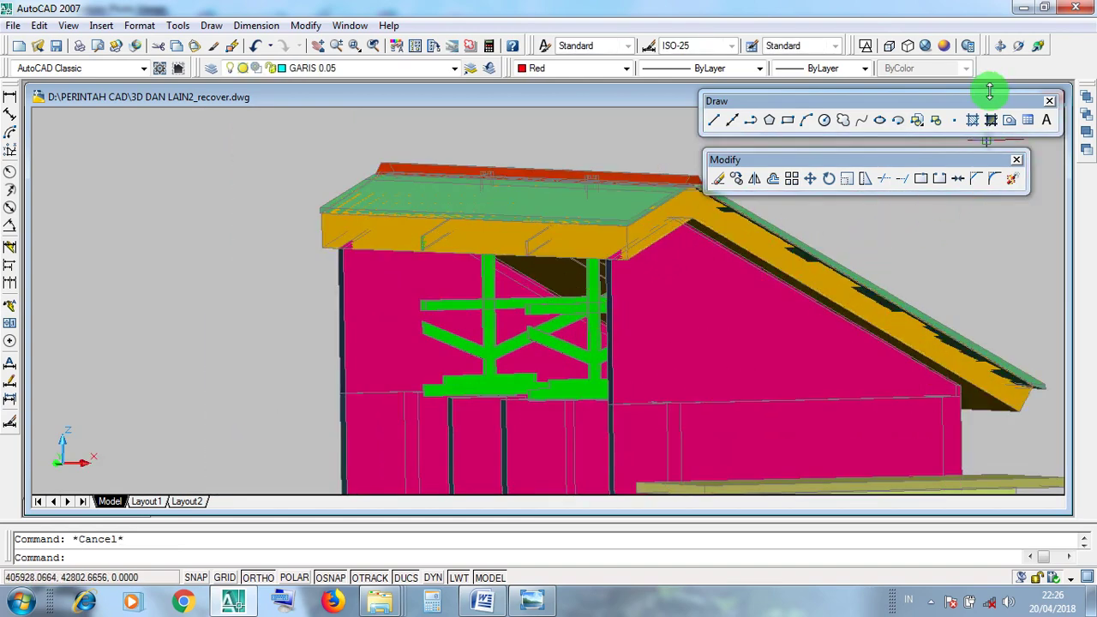
- Examine the cut-open roof from its open side, with the green trusses end-on between the two gable walls
left_click(1017, 50)
left_click_drag(549, 306, 446, 309)
left_click_drag(698, 424, 695, 386)
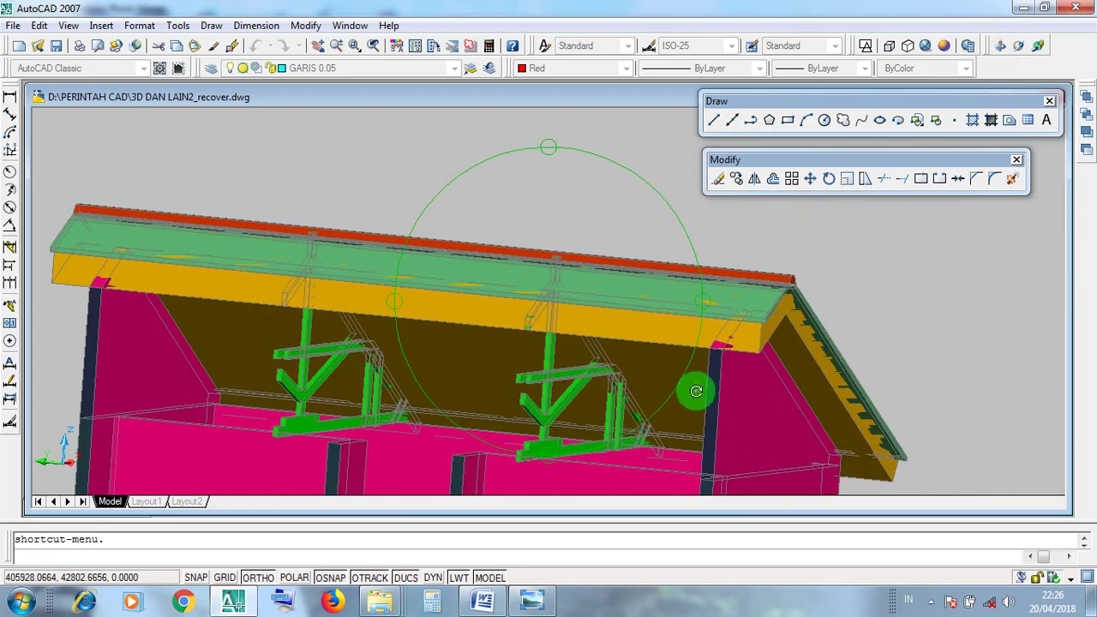
left_click_drag(647, 413, 483, 329)
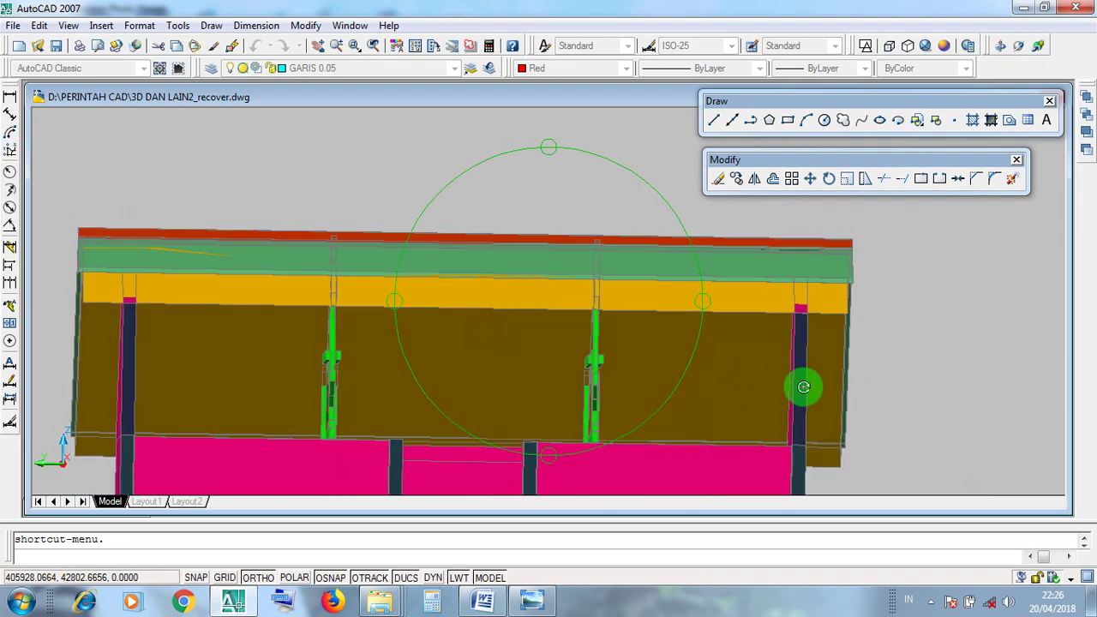
left_click_drag(801, 386, 800, 385)
middle_click_drag(348, 364, 495, 358)
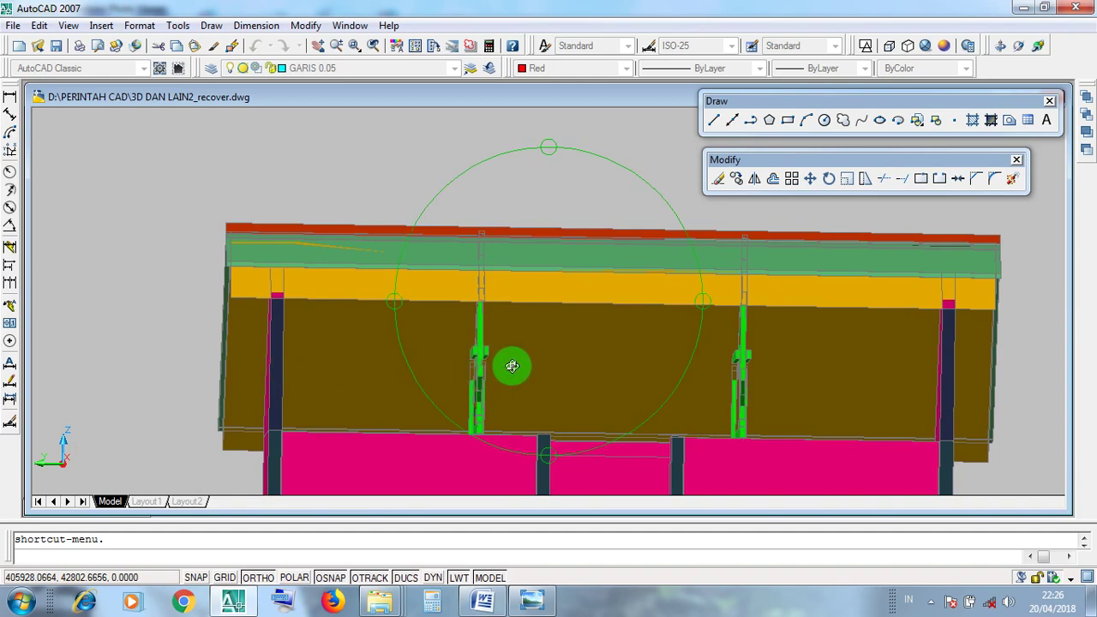
left_click_drag(524, 369, 490, 385)
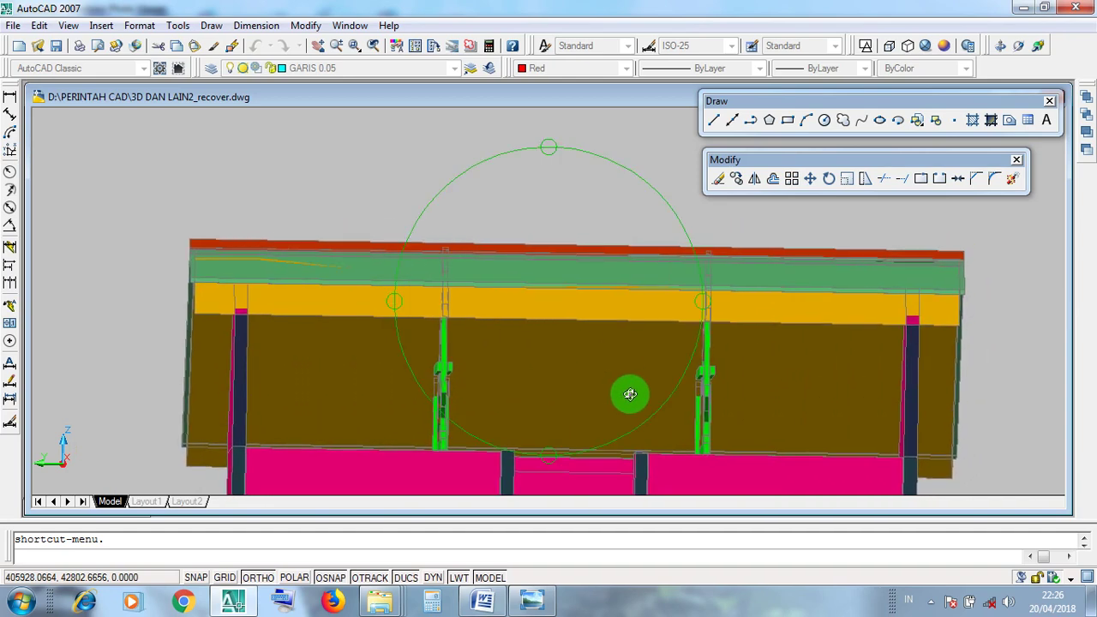
left_click_drag(627, 392, 669, 417)
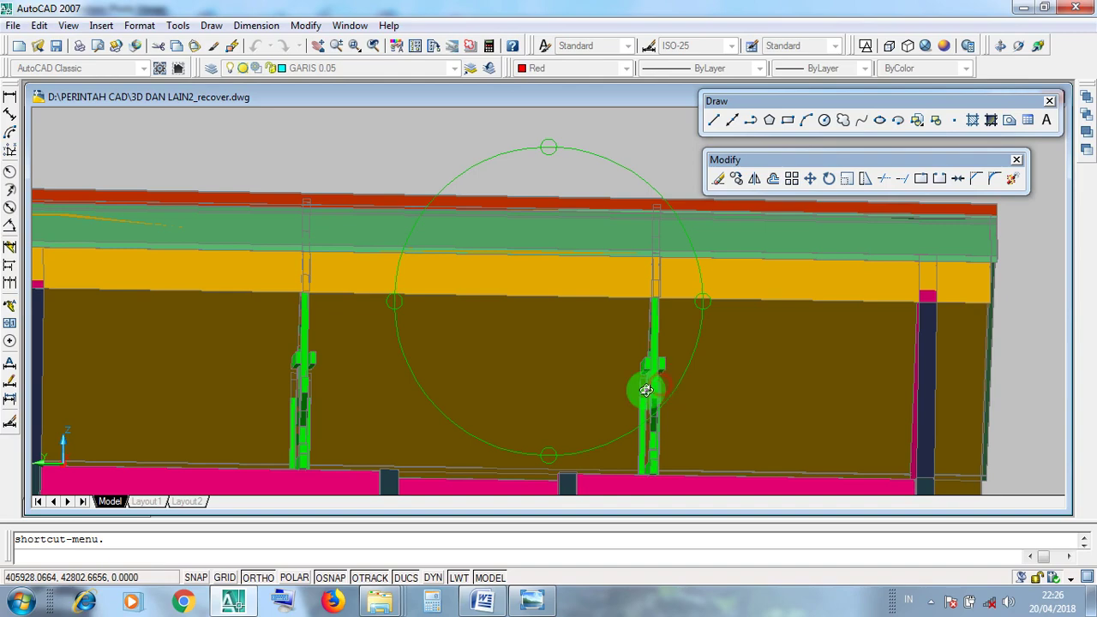
left_click_drag(654, 379, 632, 406)
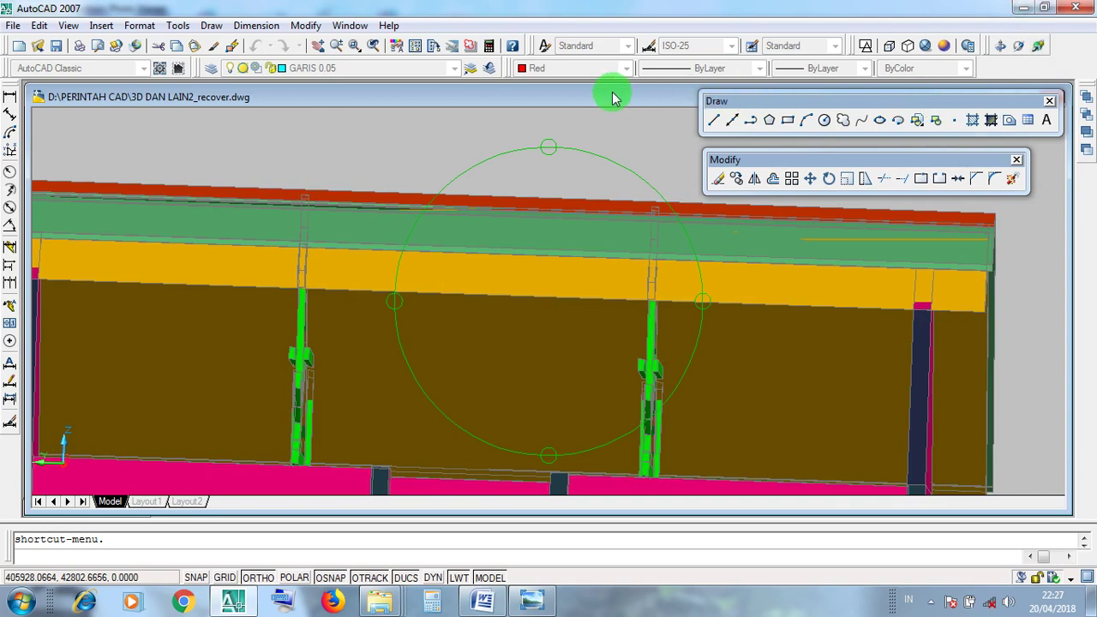
- Switch to LATIHAN RUMAH 2D.dwg and highlight the red members of the left roof truss in the section
left_click_drag(612, 97, 534, 242)
left_click(920, 245)
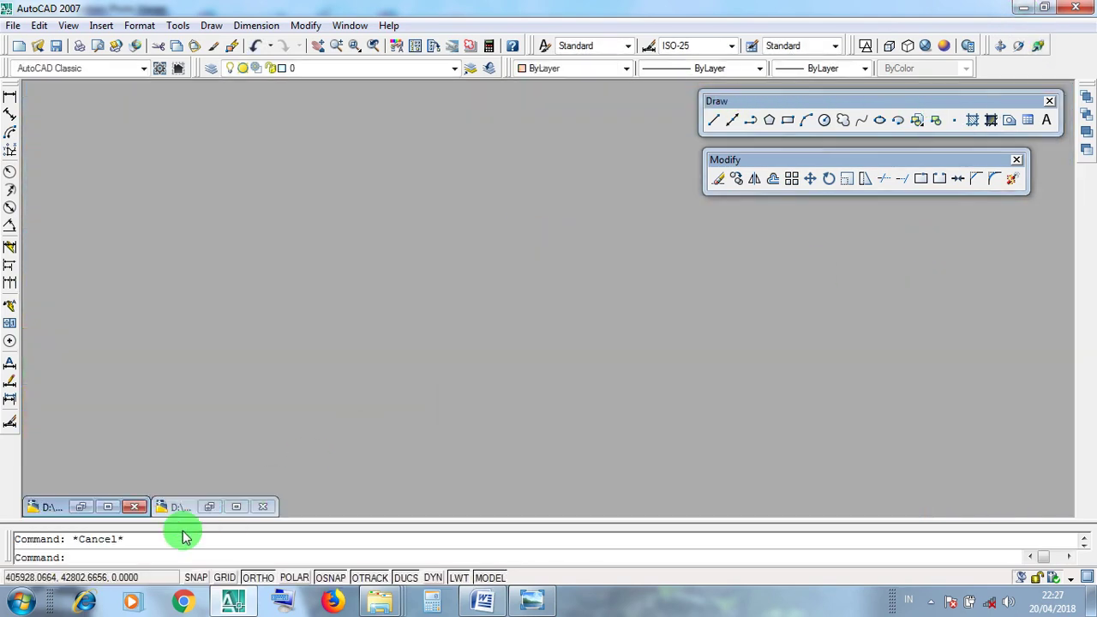
left_click(109, 511)
left_click(668, 297)
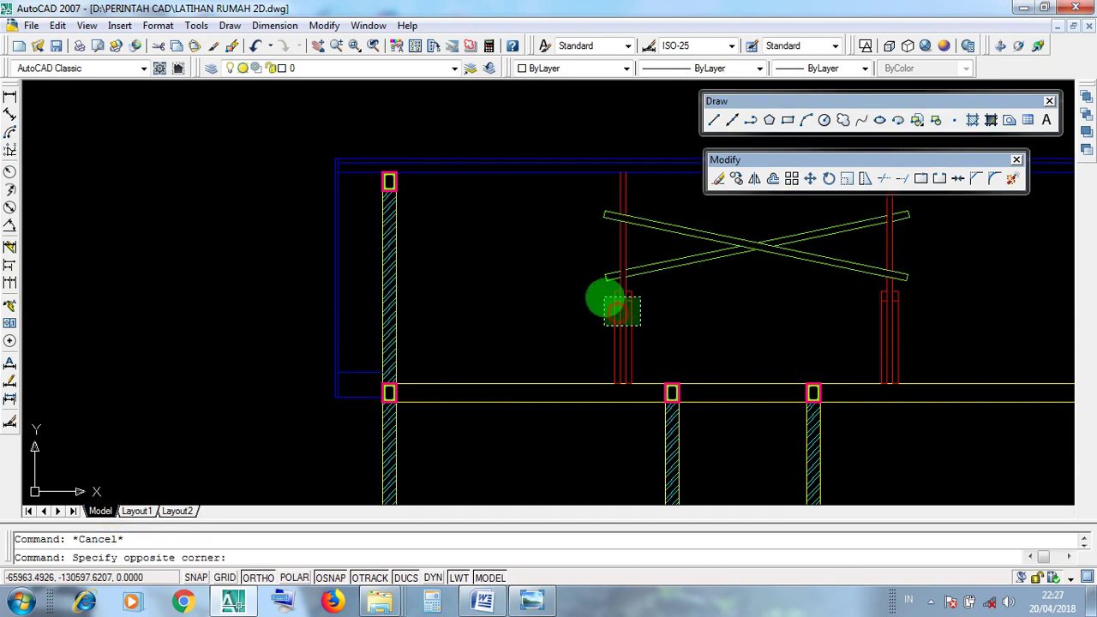
left_click(605, 312)
middle_click_drag(605, 312, 539, 390)
left_click(551, 264)
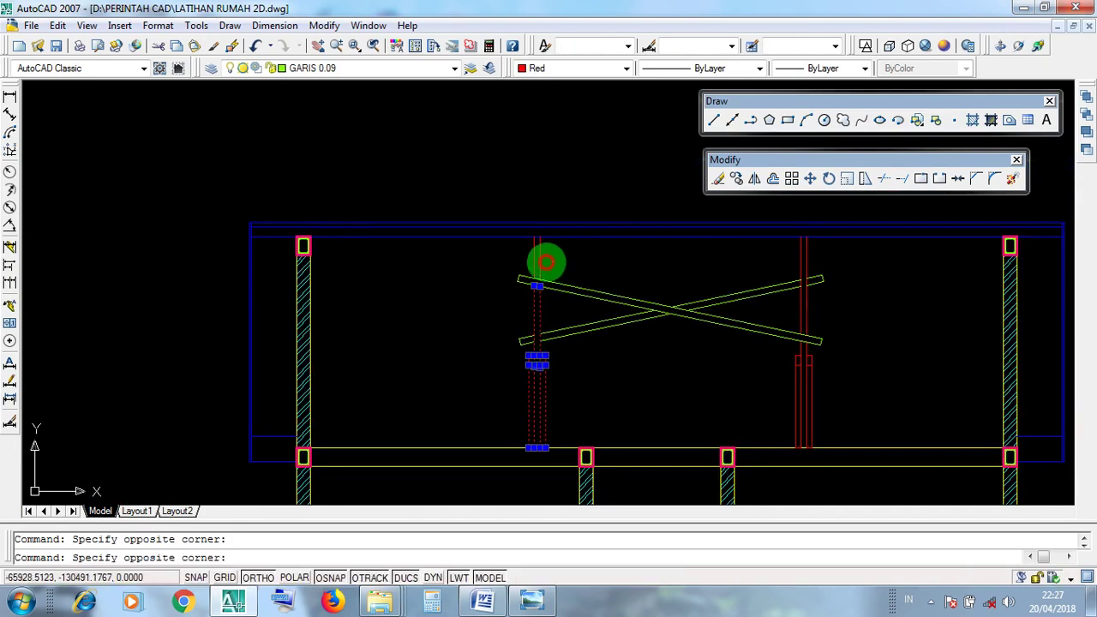
left_click(510, 255)
- Highlight the beam sections at the top and base of the left gable wall
left_click(283, 203)
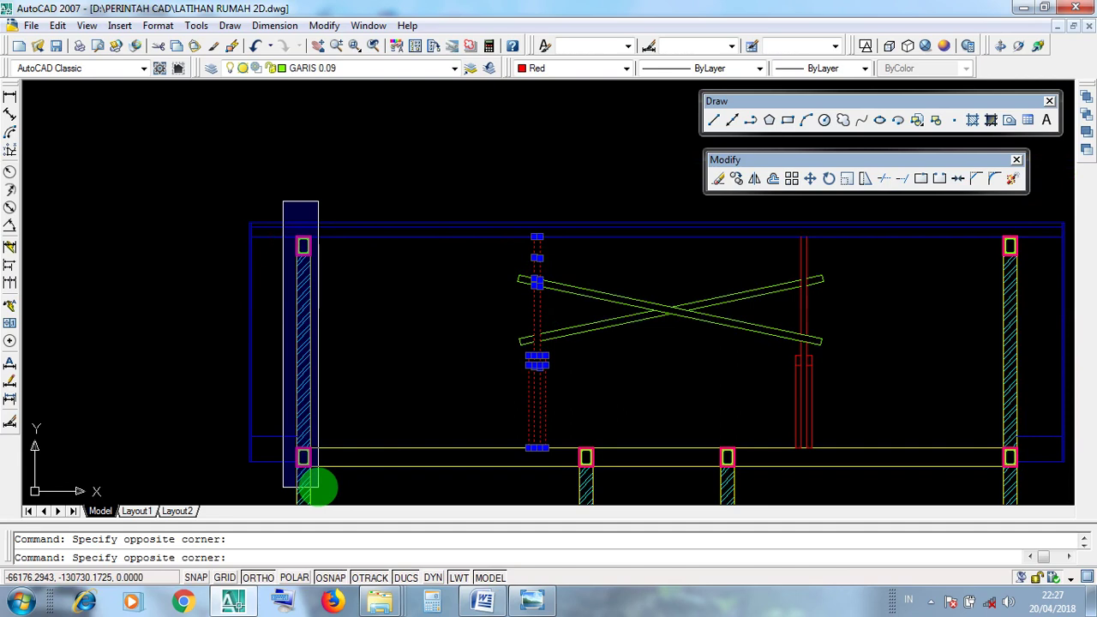
left_click(318, 487)
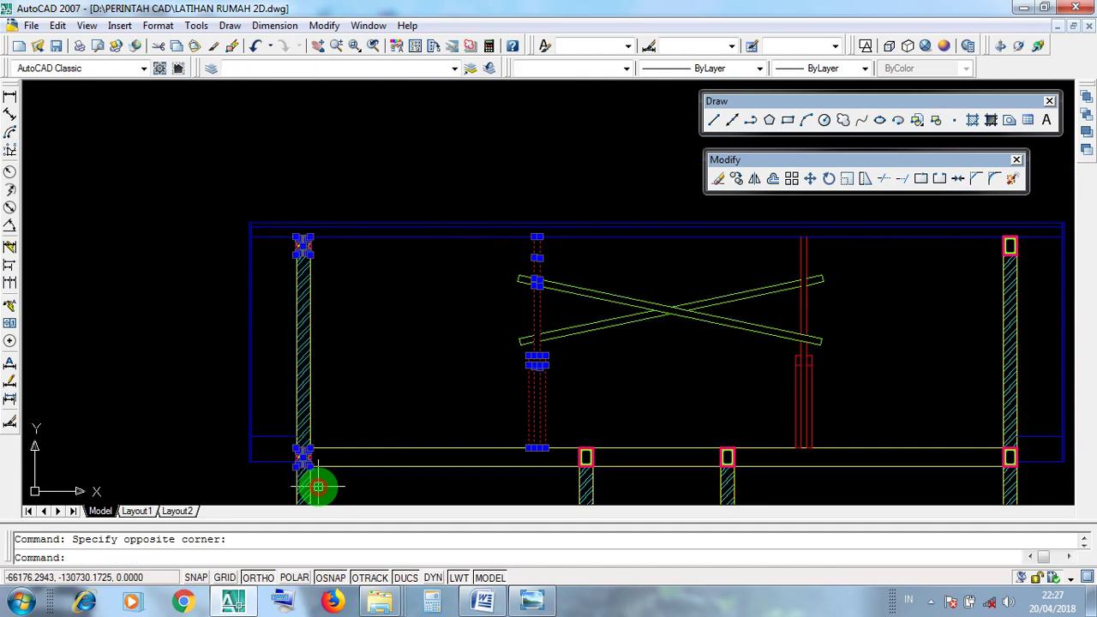
left_click(271, 170)
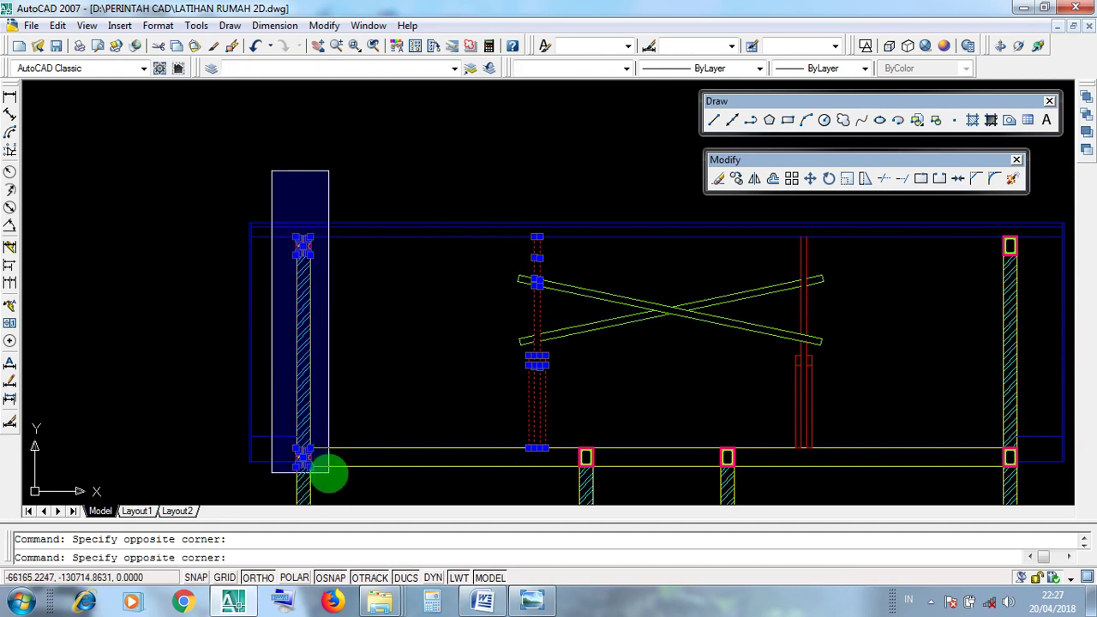
left_click(329, 474)
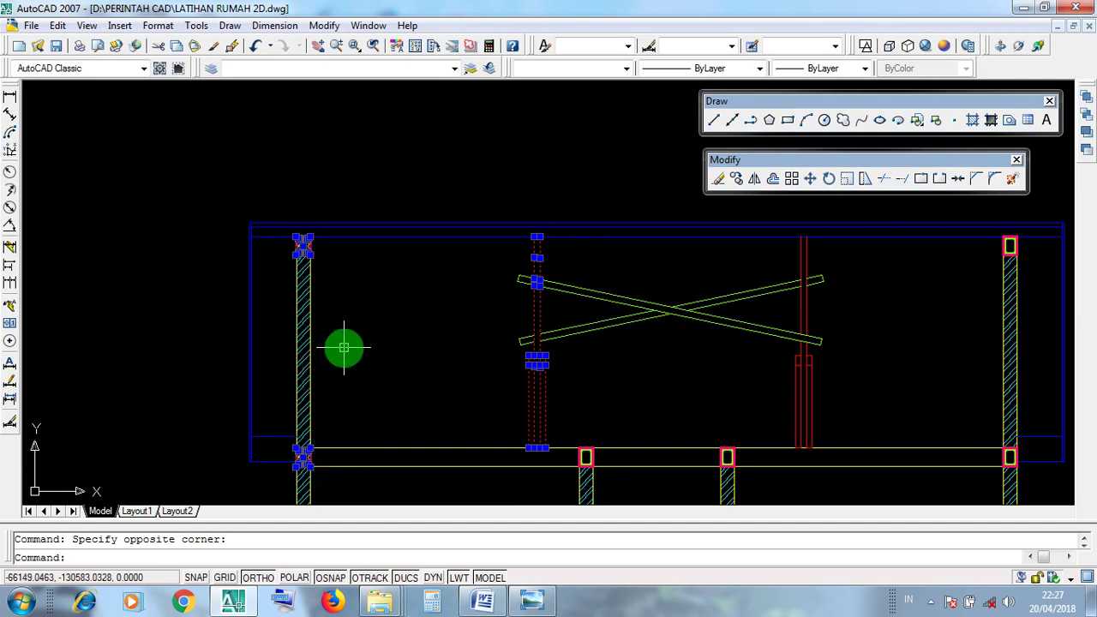
scroll(336, 342, "down", 8)
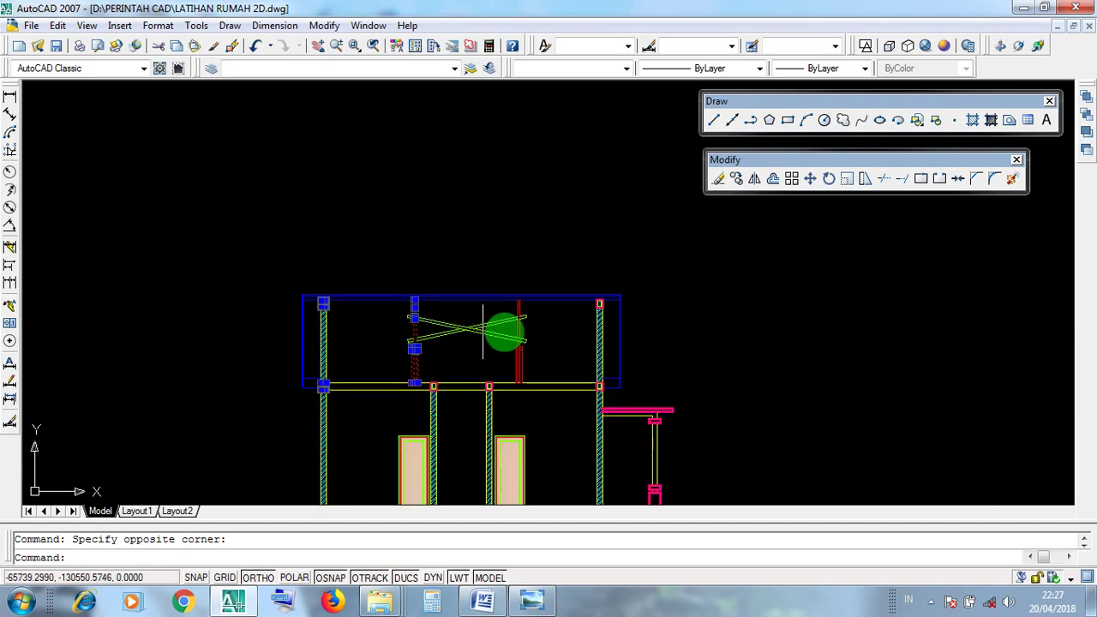
key("Escape")
- Highlight the beam sections at the top and base of the right gable wall
scroll(589, 304, "up", 6)
left_click(584, 264)
left_click(614, 498)
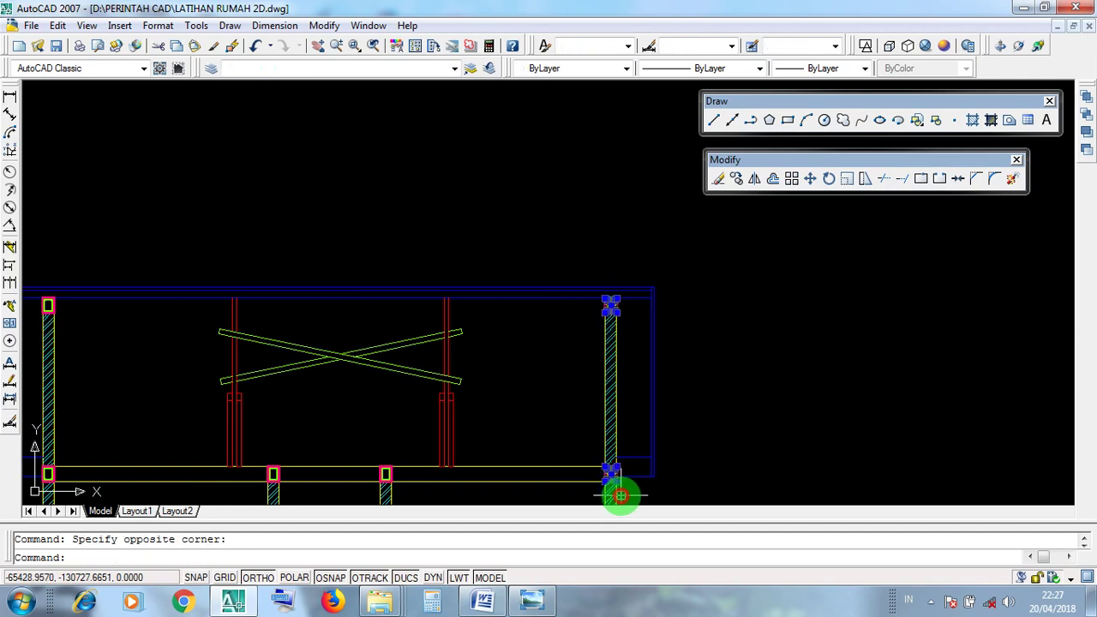
key("Escape")
scroll(562, 347, "down", 2)
scroll(525, 318, "up", 2)
- Highlight the horizontal blue roof lines along the top of the section
left_click(548, 350)
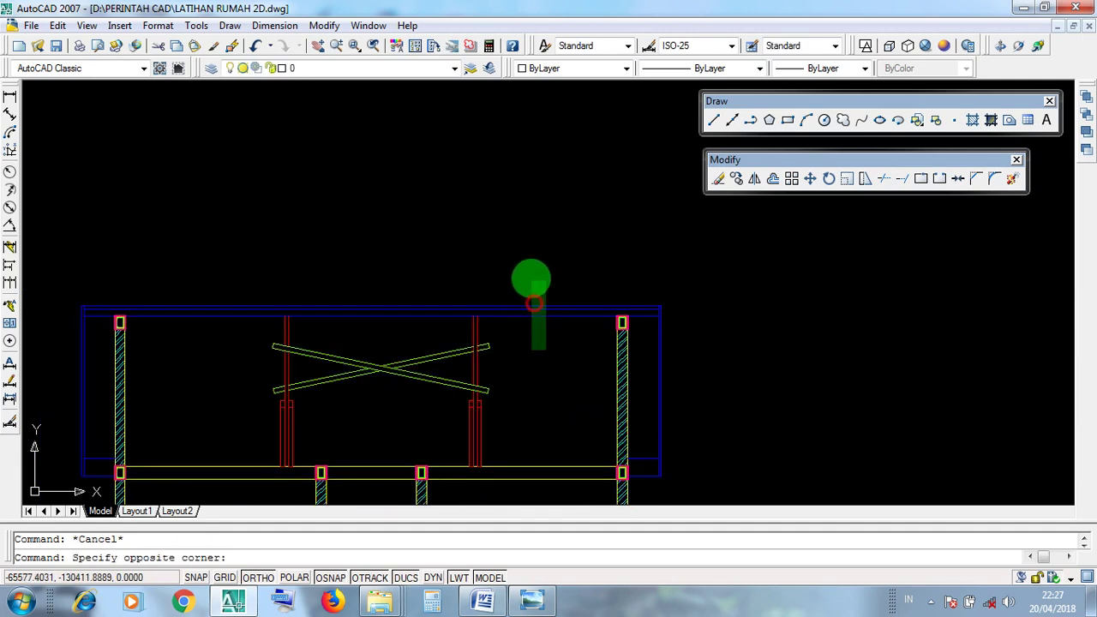
left_click(517, 259)
key("Escape")
left_click(372, 256)
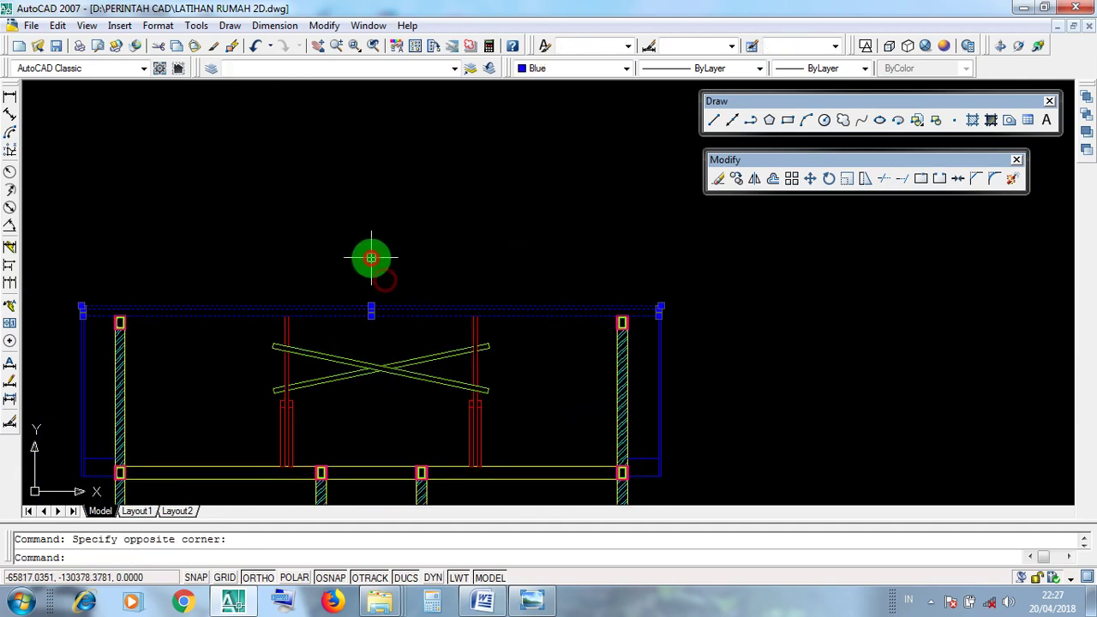
key("Escape")
- Highlight the vertical blue roof edge lines at both ends of the section
middle_click_drag(705, 436, 741, 401)
left_click(725, 391)
left_click(680, 360)
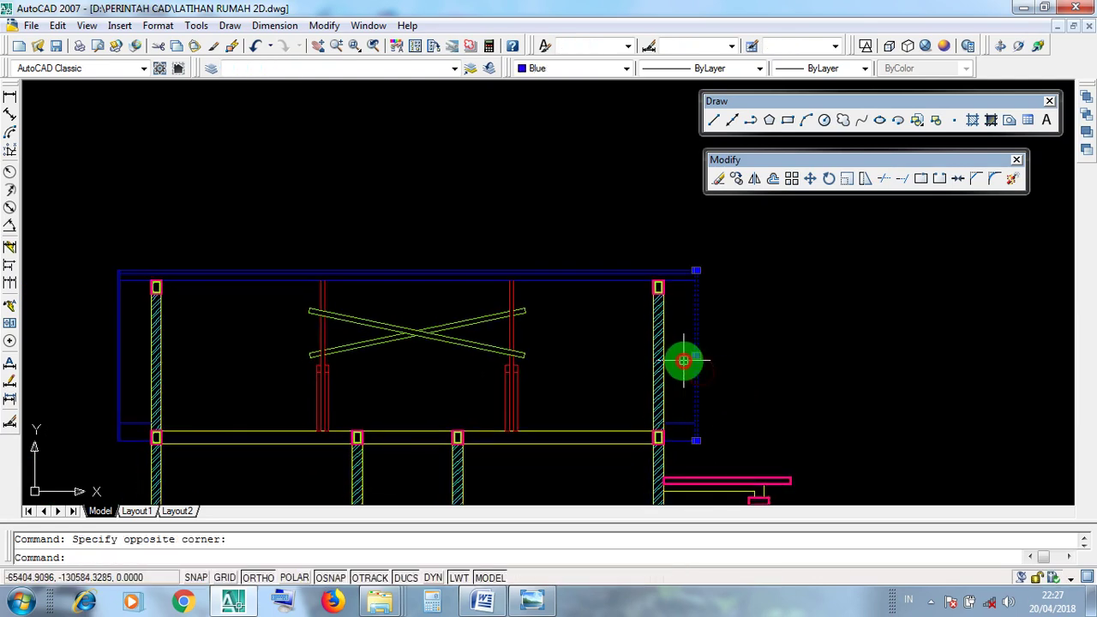
left_click(141, 371)
left_click(90, 350)
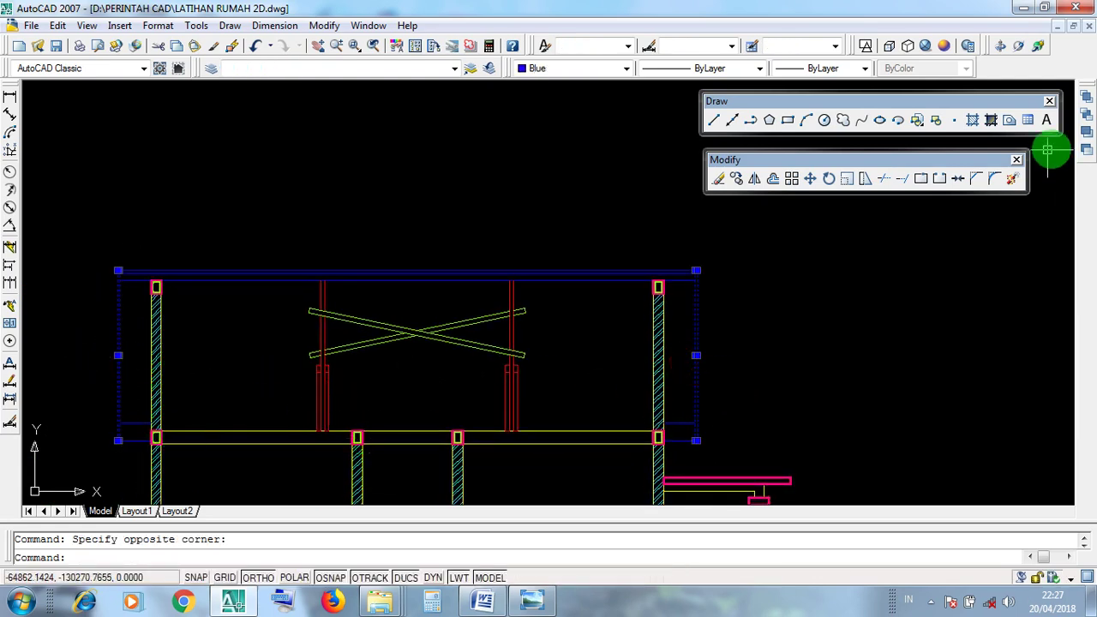
key("Escape")
- Switch to 3D DAN LAIN2_recover.dwg and examine the roof edges and fascia overhanging both gable walls
left_click(1060, 28)
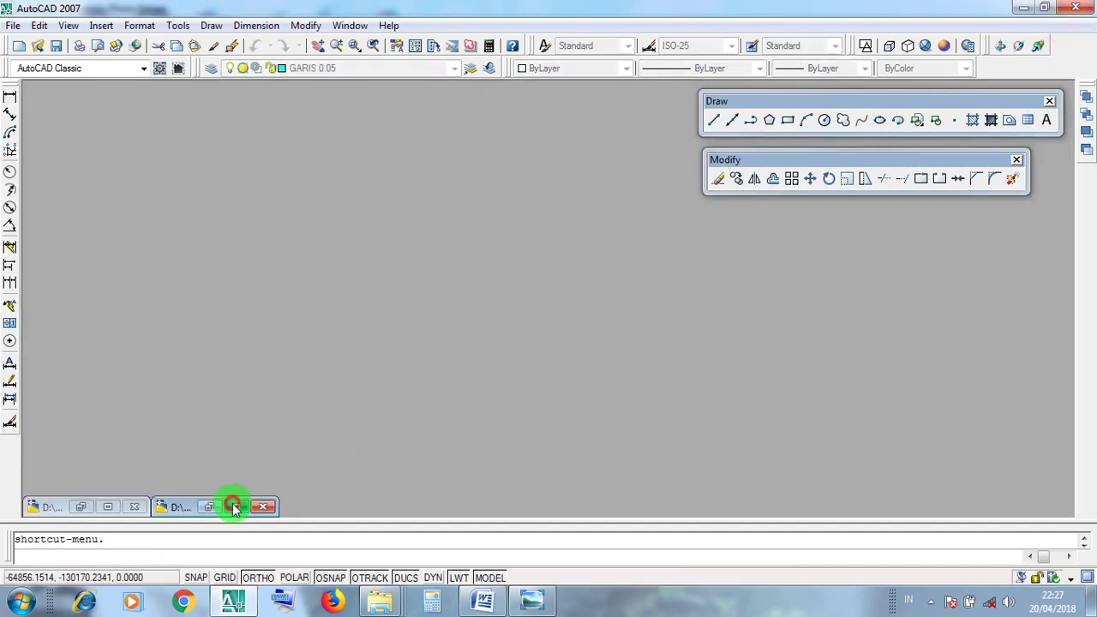
left_click(232, 505)
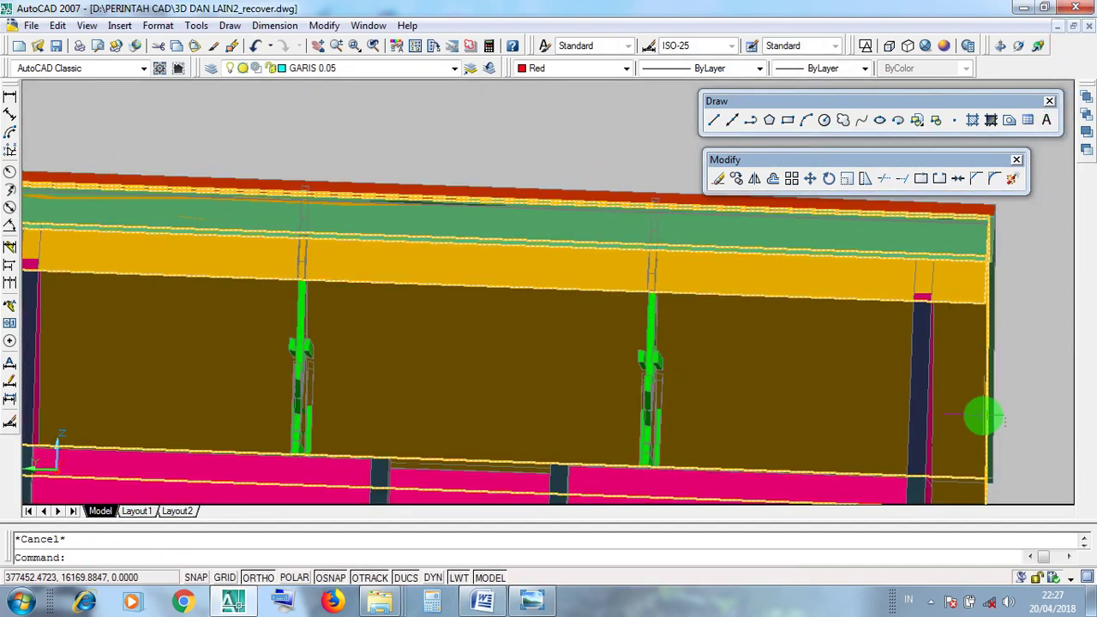
scroll(977, 413, "down", 3)
scroll(977, 418, "up", 3)
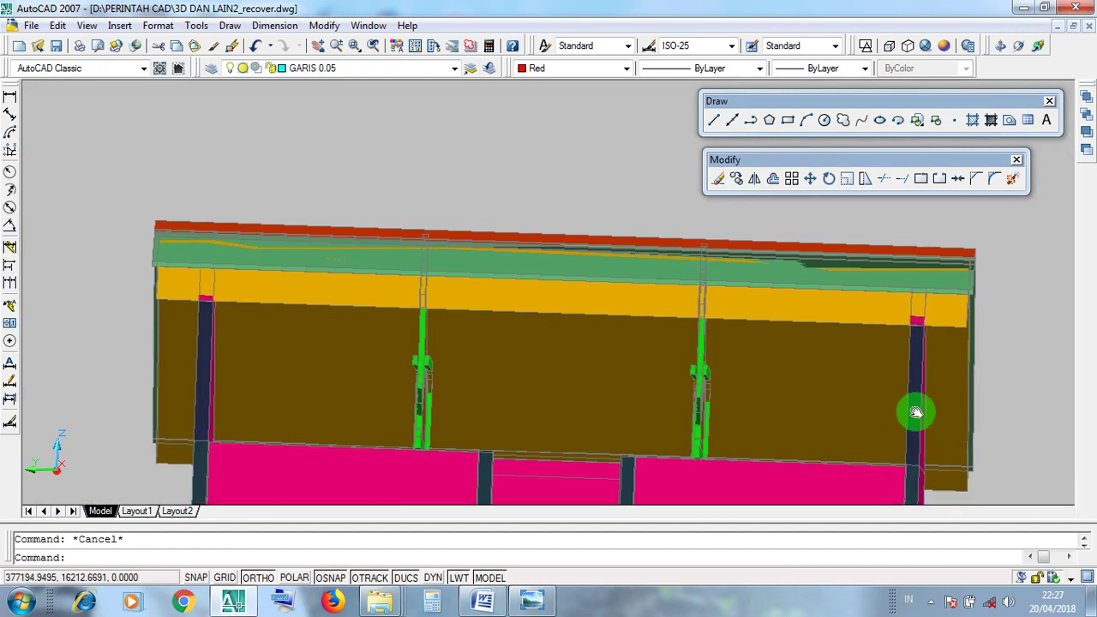
key("Escape")
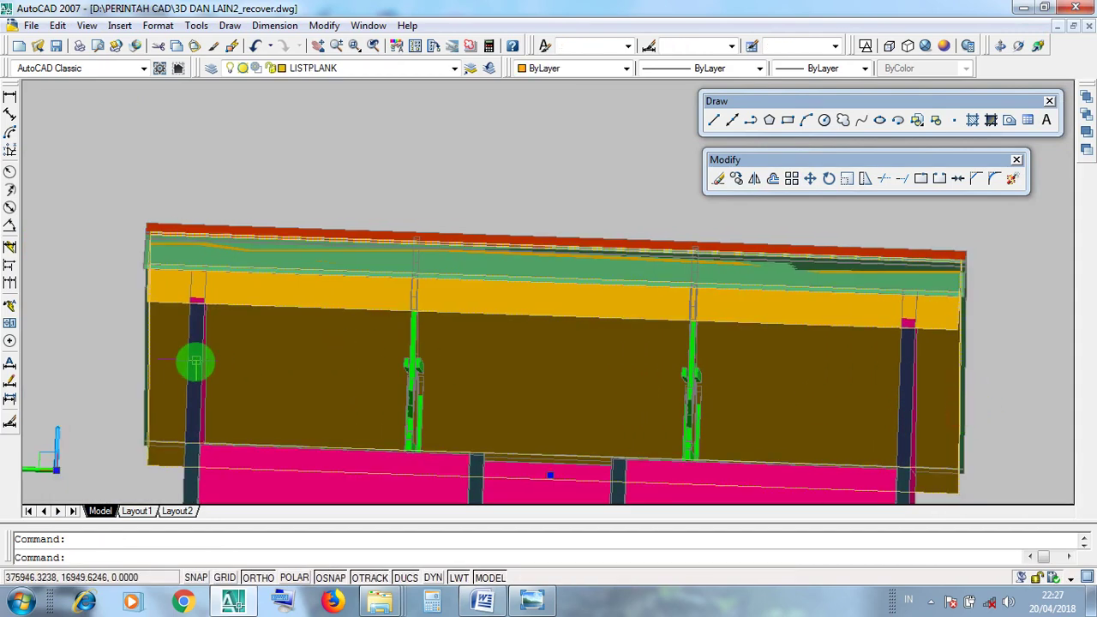
key("Escape")
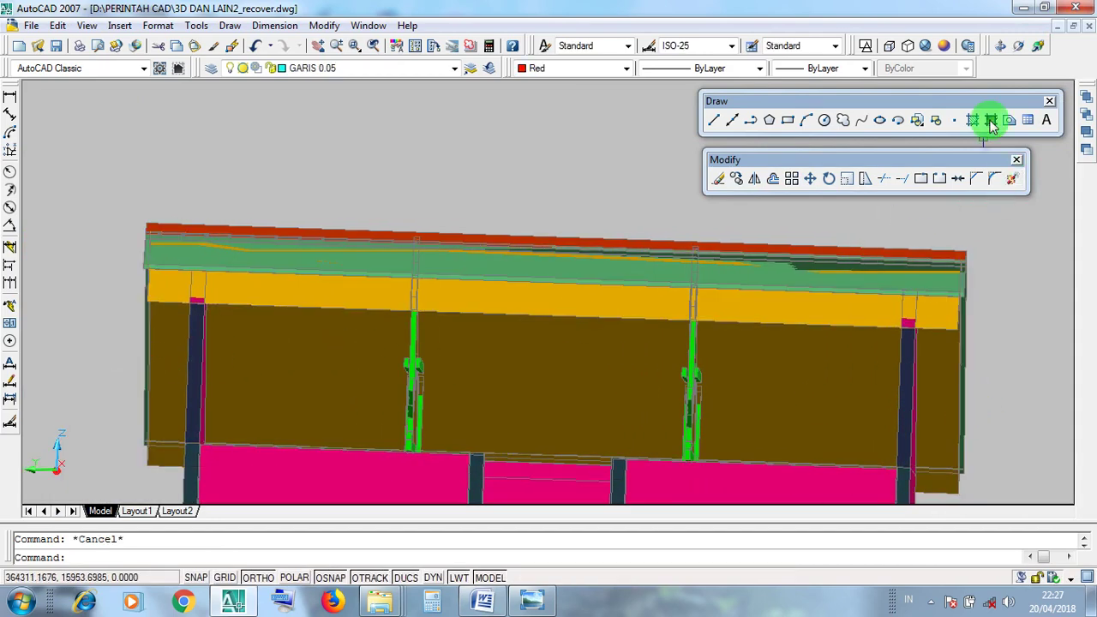
left_click(1019, 46)
left_click_drag(664, 313, 600, 294)
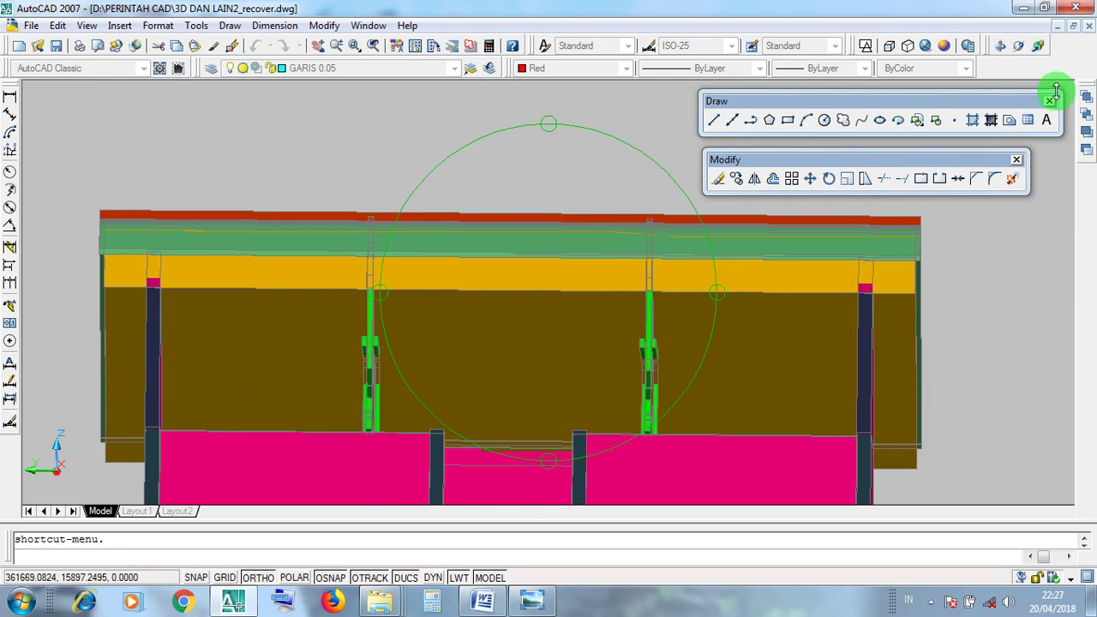
- Return to LATIHAN RUMAH 2D.dwg and highlight the vertical blue lines at both roof ends again for comparison
left_click(1059, 26)
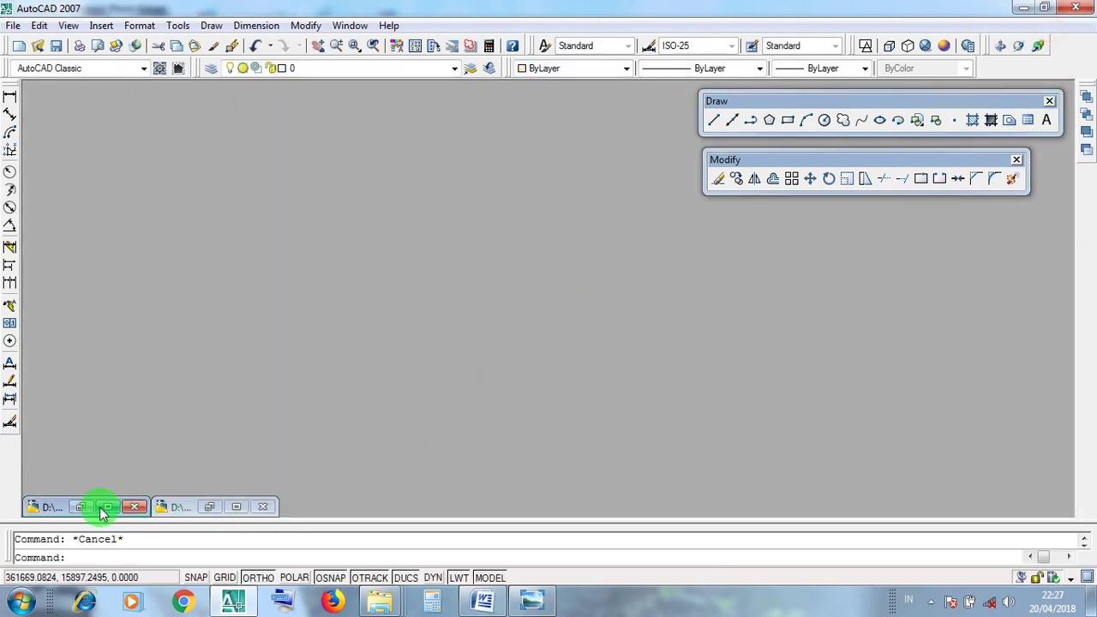
left_click(108, 507)
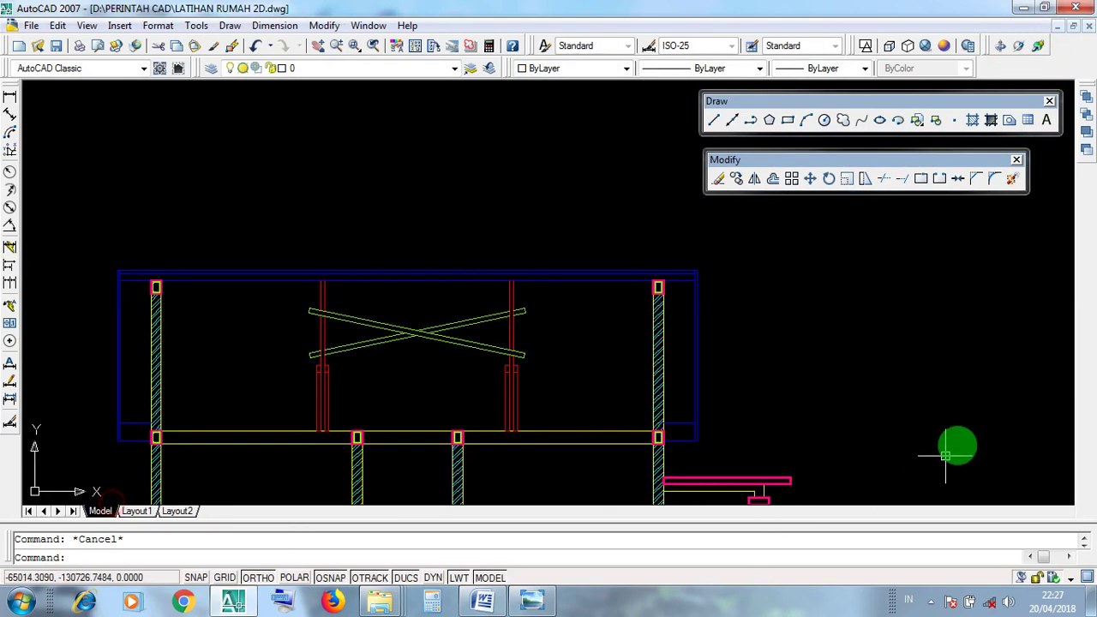
left_click(694, 374)
left_click(124, 393)
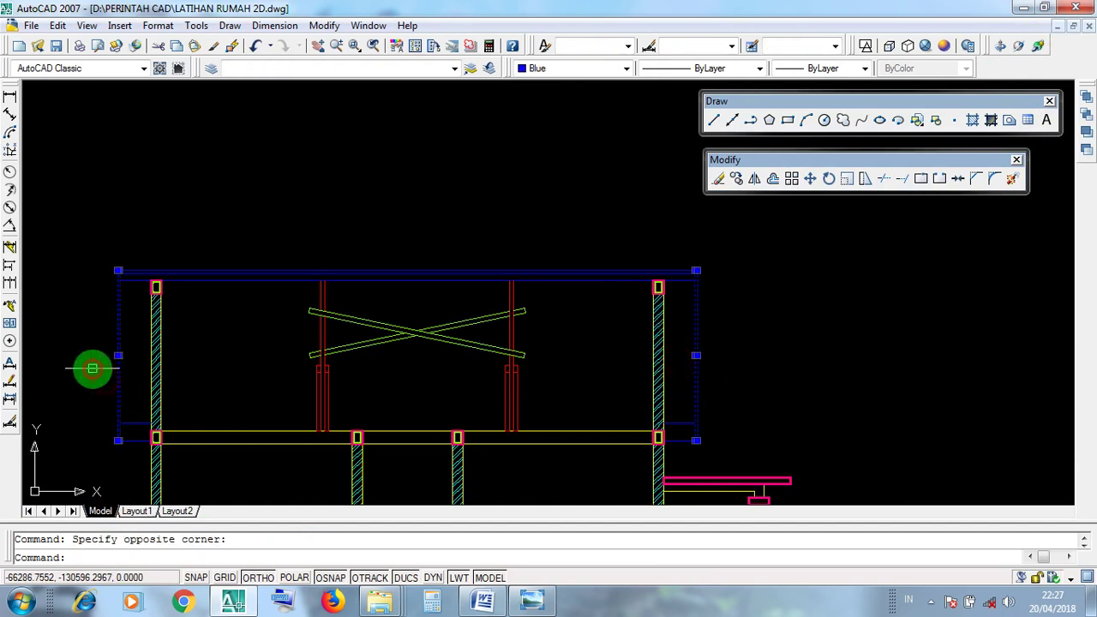
key("Escape")
- Highlight the short horizontal blue lines at the lower roof ends beside the gable walls
left_click(129, 400)
left_click(649, 435)
scroll(689, 452, "up", 4)
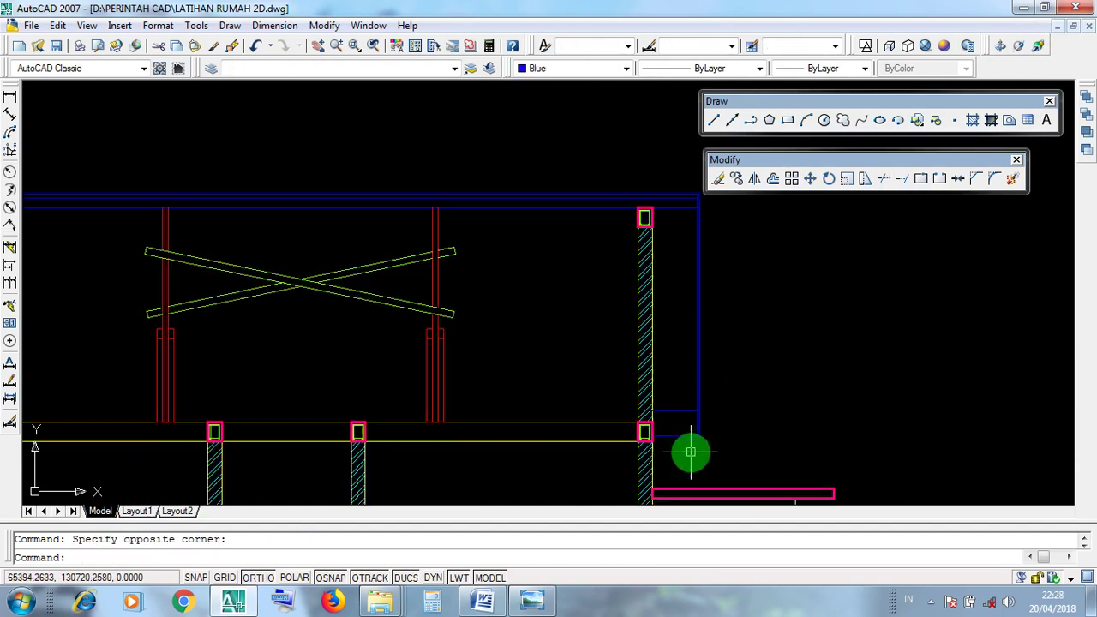
left_click(686, 453)
left_click(668, 374)
key("Escape")
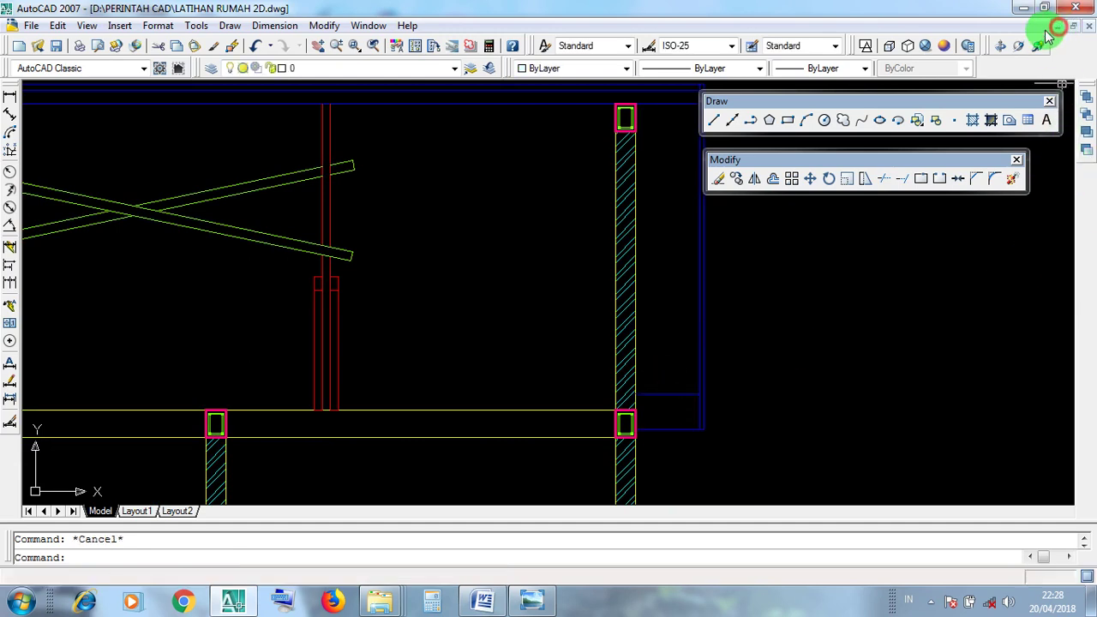
- Switch to 3D DAN LAIN2_recover.dwg and examine the lower roof edges overhanging outside both gable walls
left_click(1058, 26)
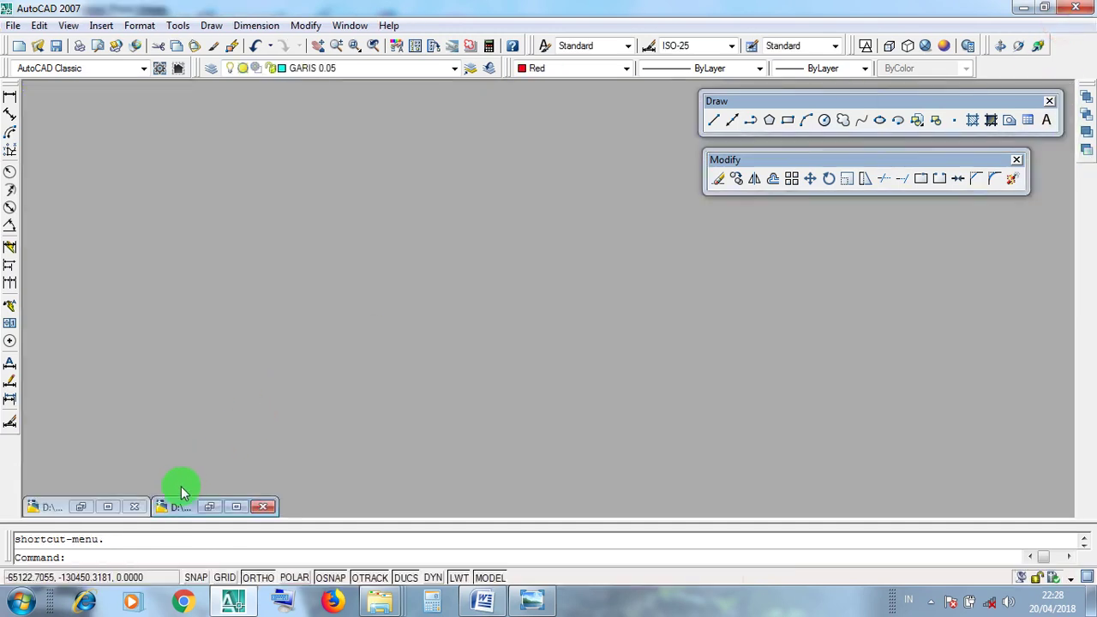
left_click(239, 509)
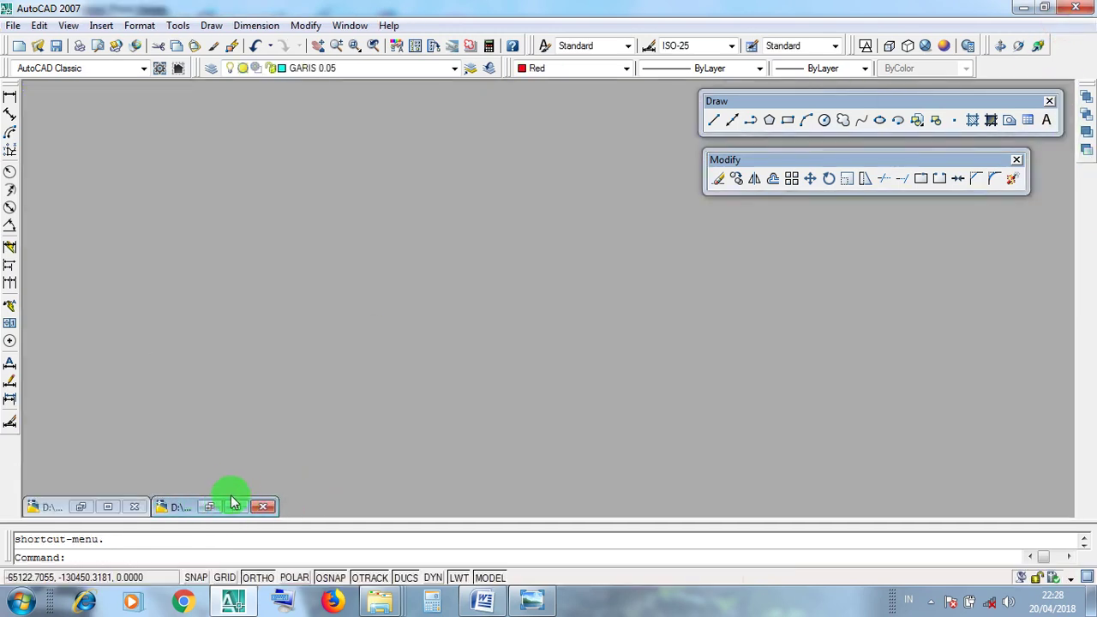
left_click(236, 505)
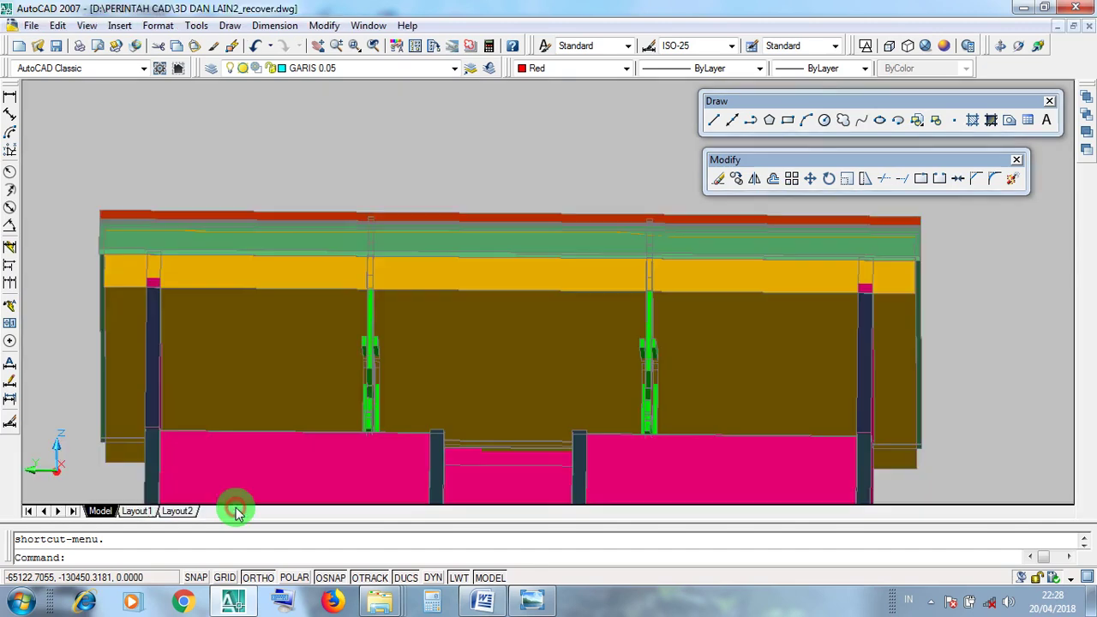
left_click(890, 469)
key("Escape")
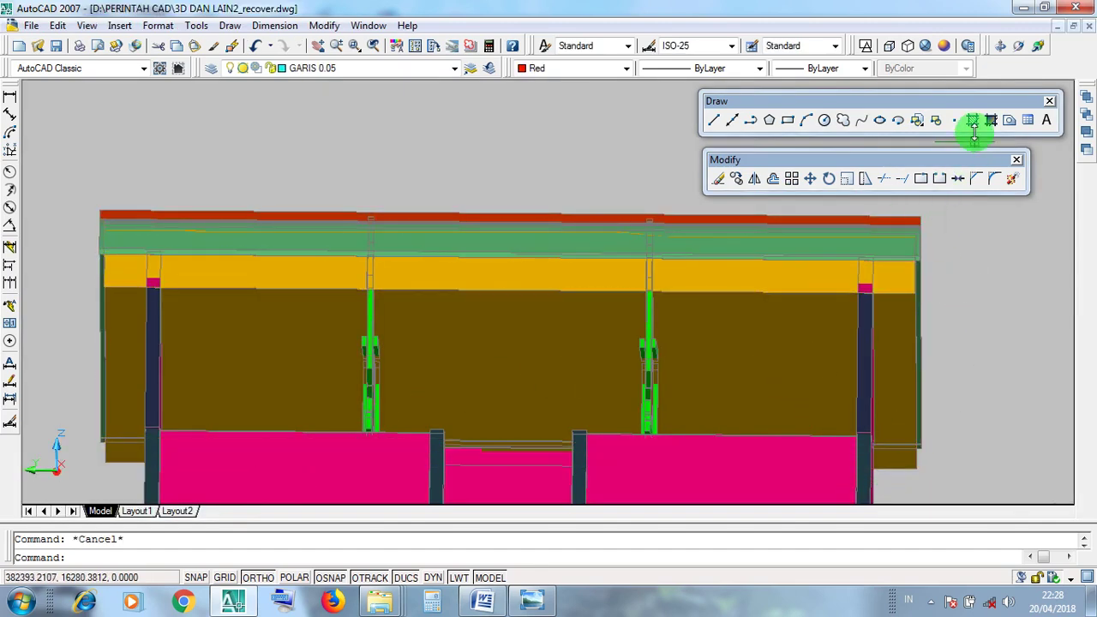
left_click(1003, 46)
left_click_drag(893, 466, 897, 436)
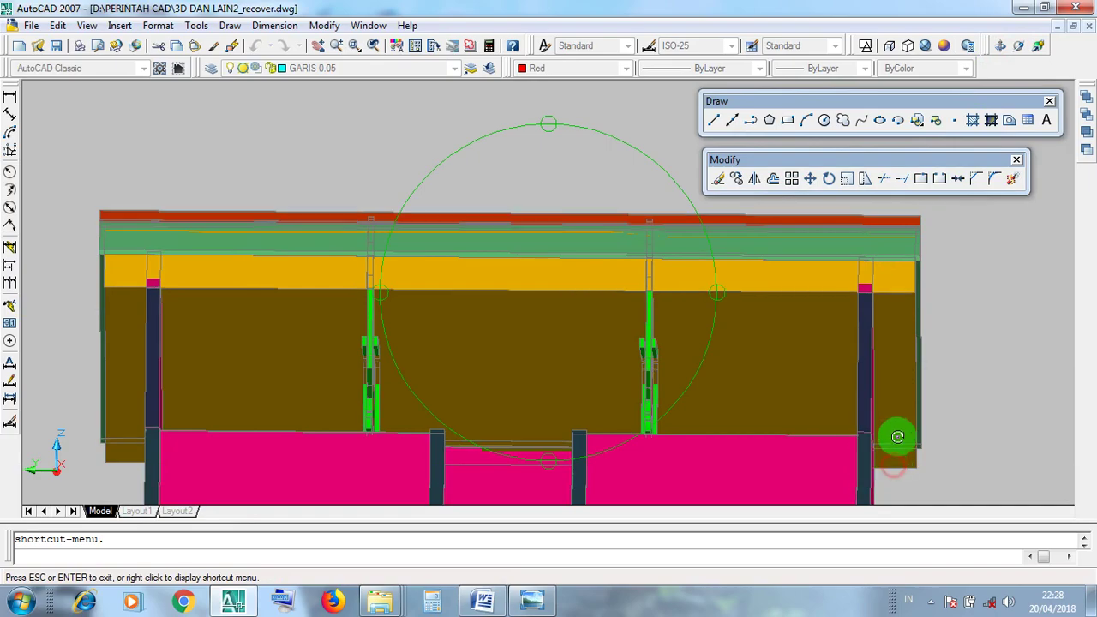
left_click_drag(815, 437, 316, 256)
left_click_drag(522, 363, 632, 314)
left_click_drag(550, 367, 577, 357)
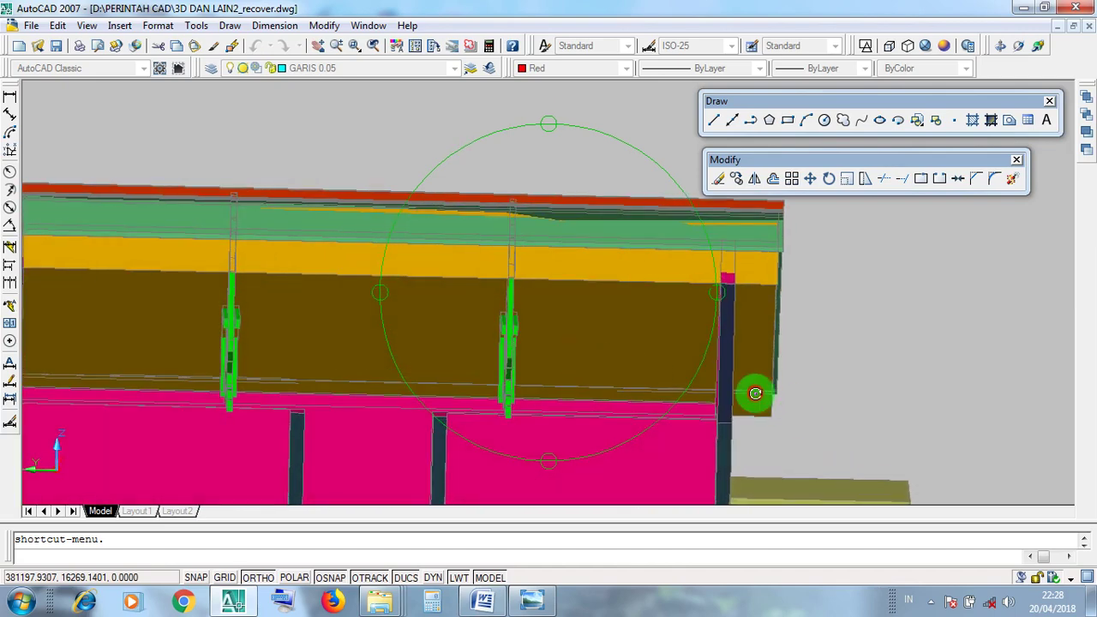
left_click_drag(756, 411, 519, 377)
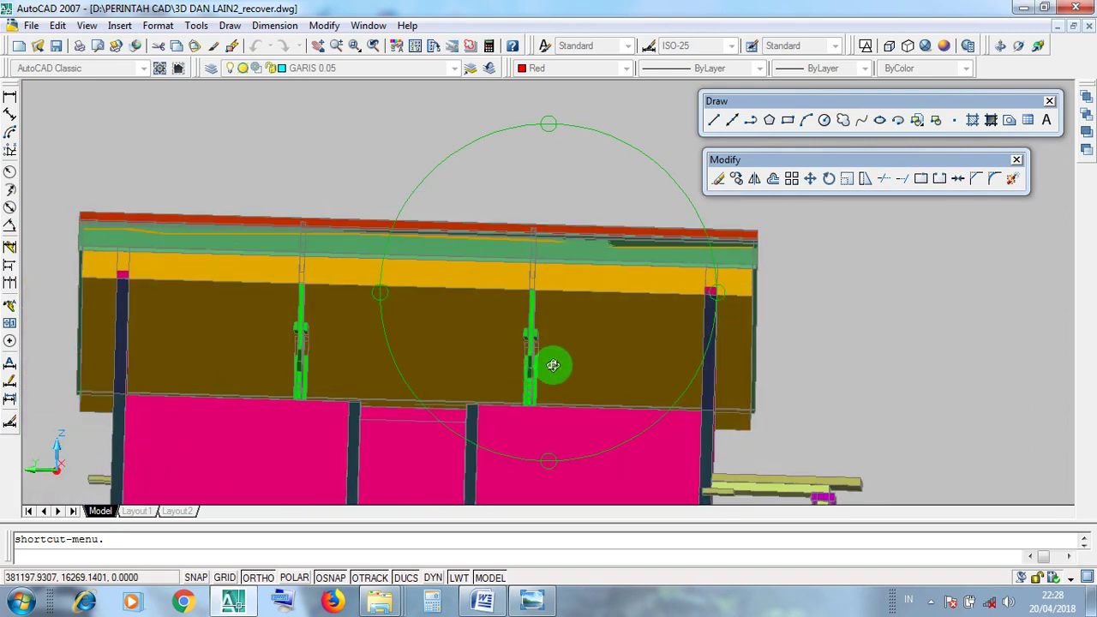
left_click_drag(553, 365, 525, 384)
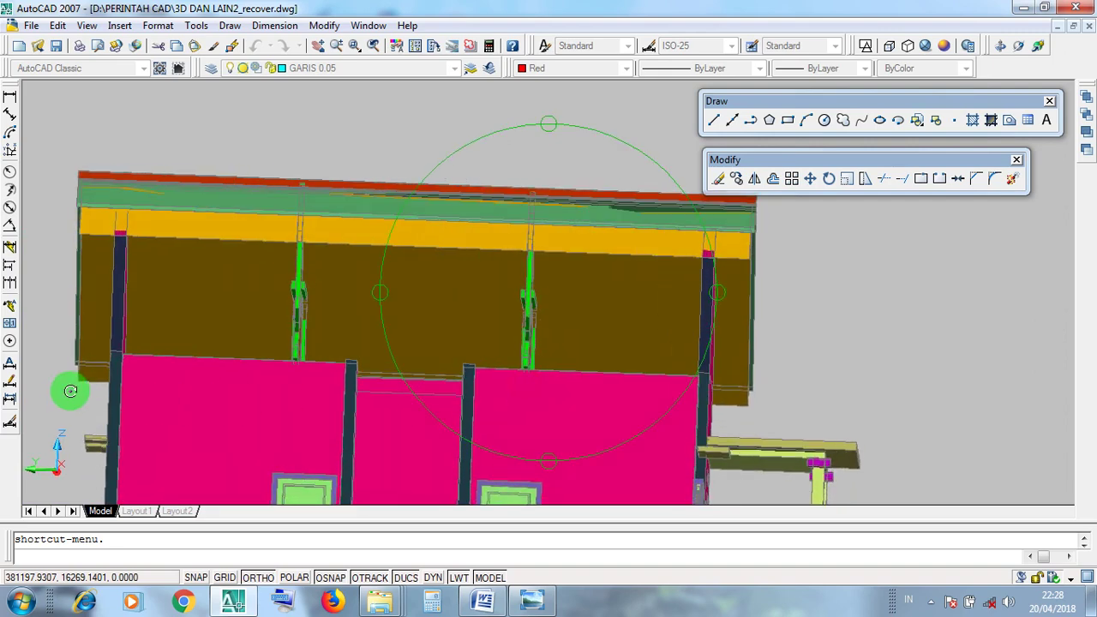
- Return to LATIHAN RUMAH 2D.dwg and highlight the short horizontal blue lines beneath both roof overhangs
left_click(1057, 29)
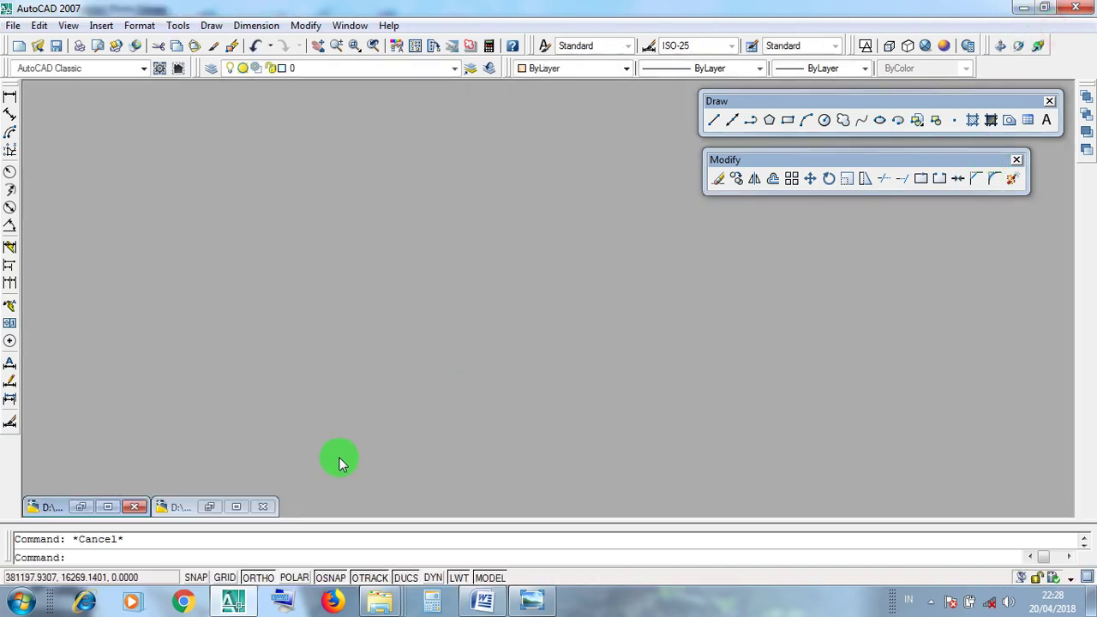
double_click(103, 506)
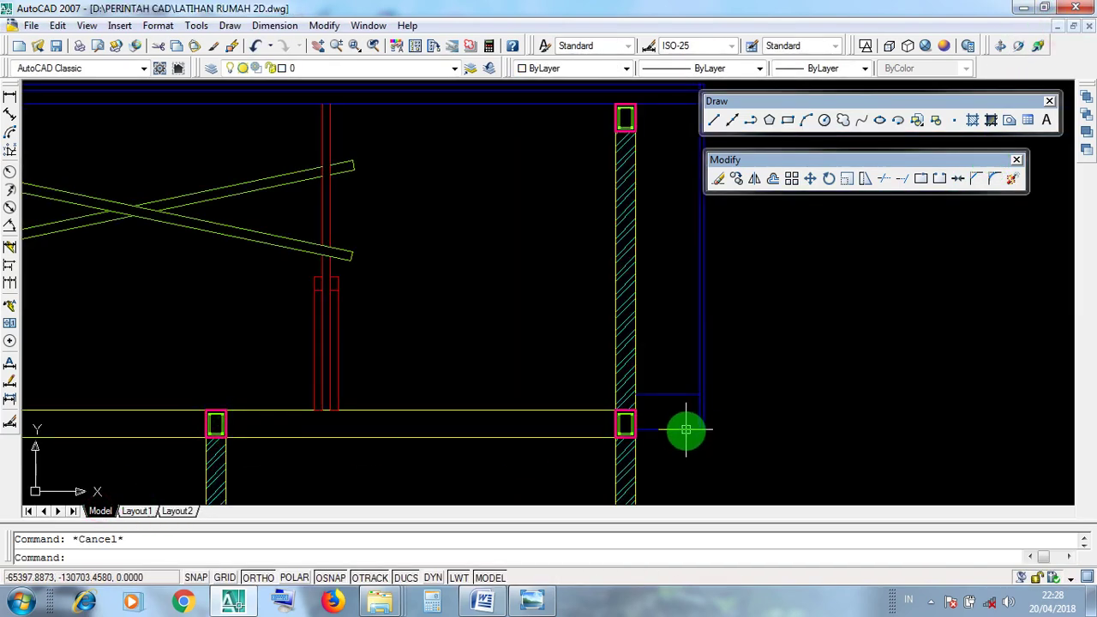
left_click(686, 431)
left_click(675, 397)
scroll(624, 403, "down", 2)
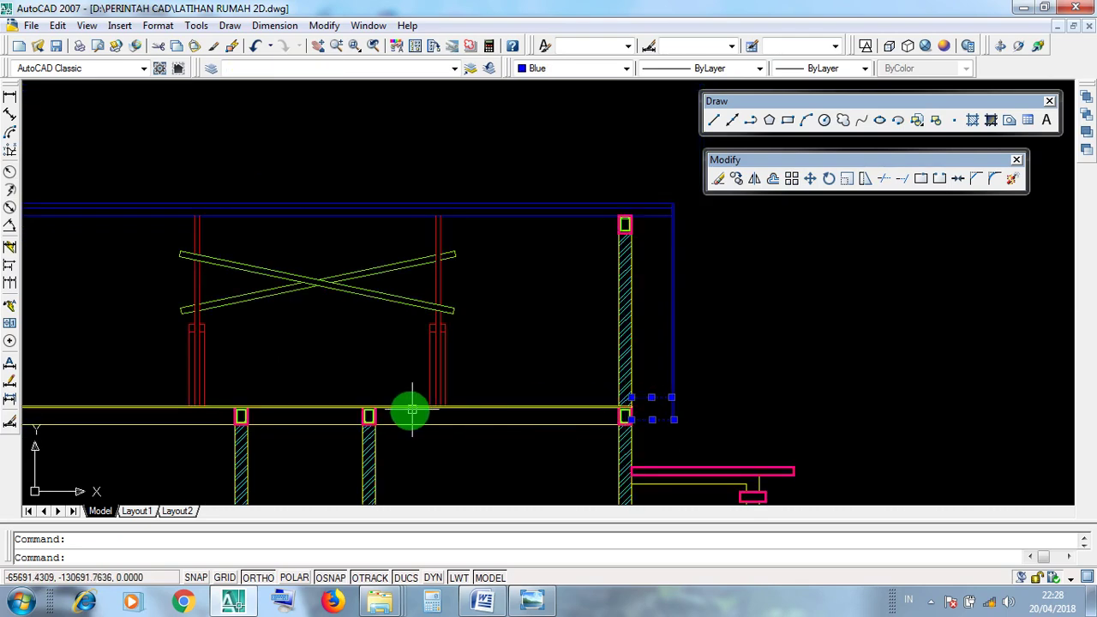
middle_click_drag(411, 409, 608, 408)
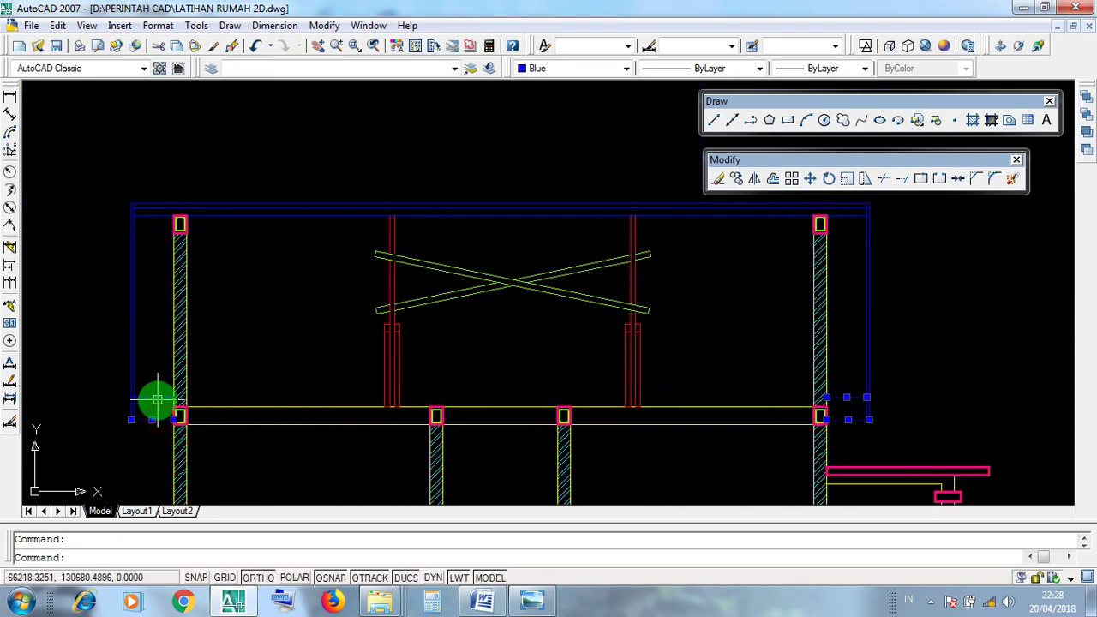
key("Escape")
- Highlight the trusses, cross bracing and ring beam in the middle of the finished section
left_click(328, 474)
key("Escape")
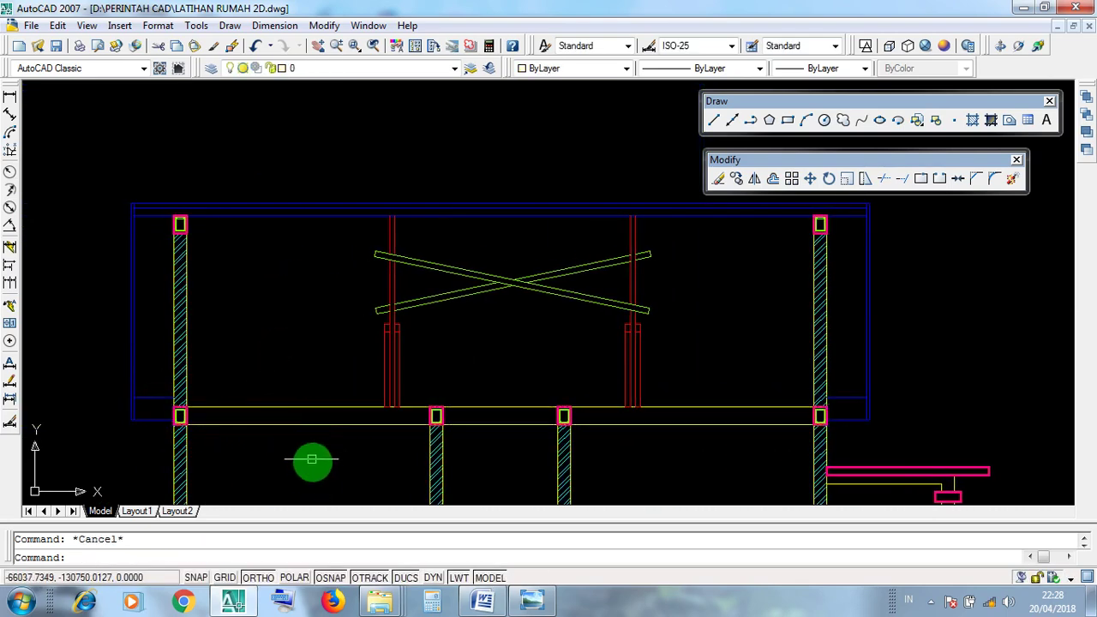
left_click(312, 459)
key("Escape")
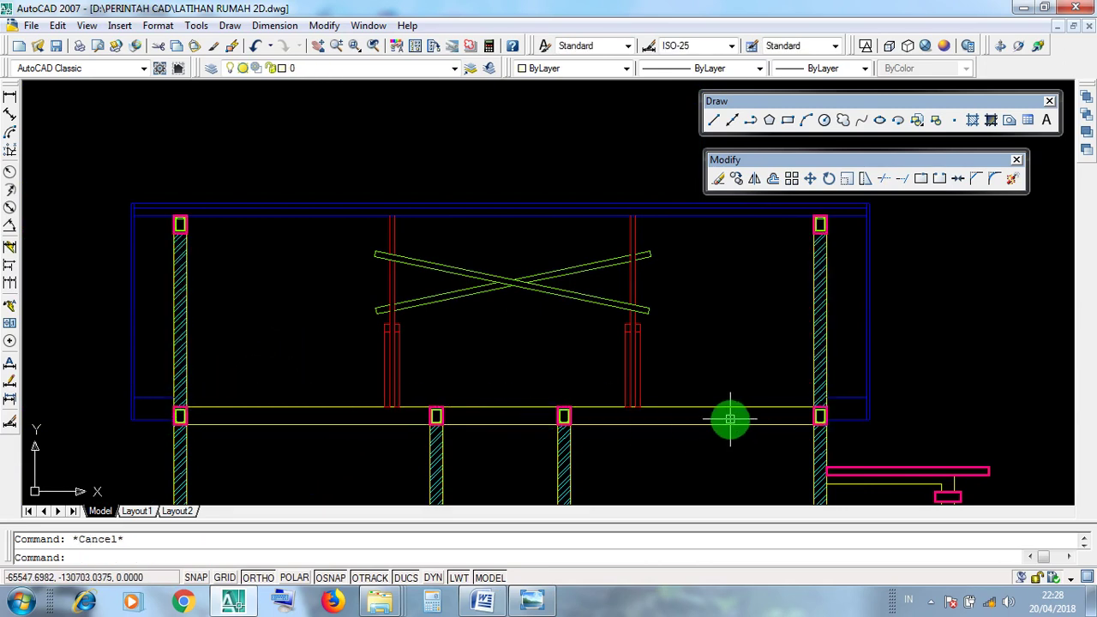
left_click(778, 464)
left_click(253, 303)
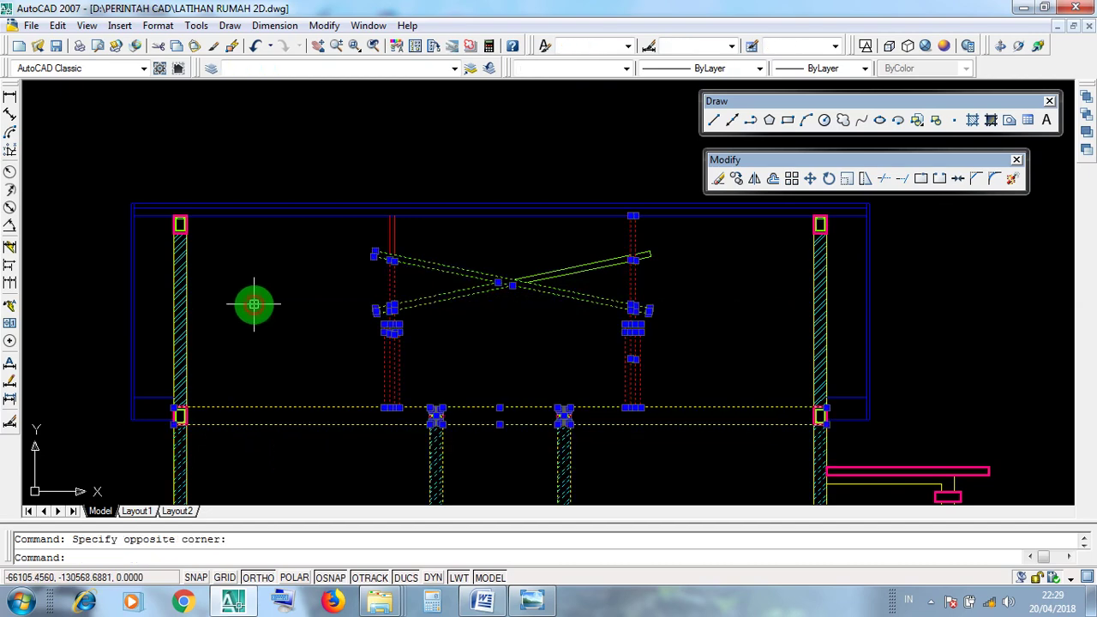
scroll(254, 303, "down", 5)
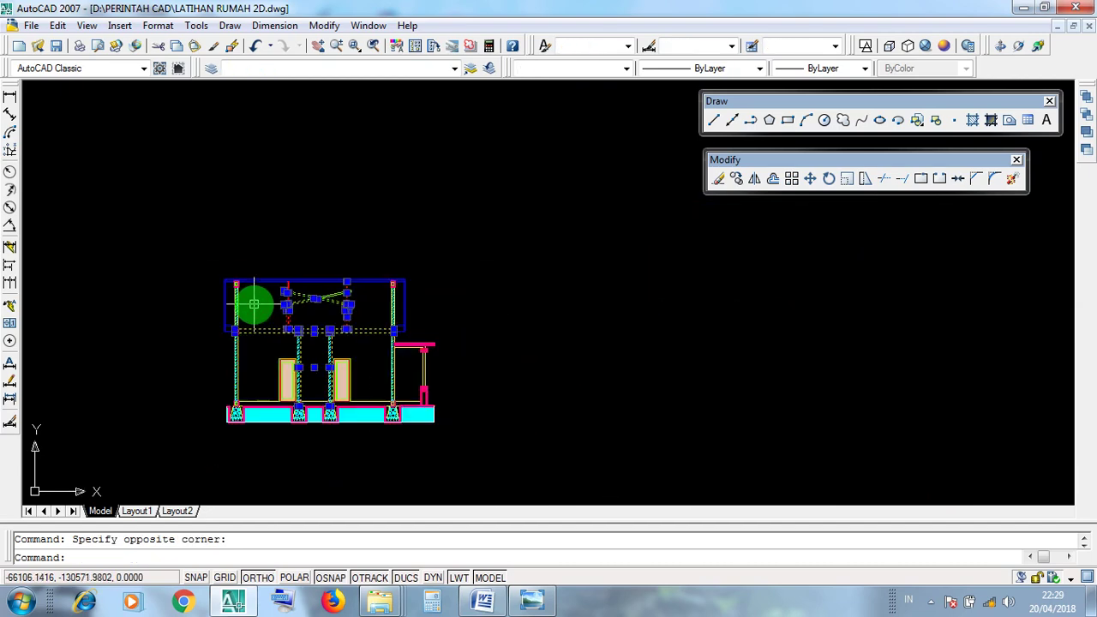
key("Escape")
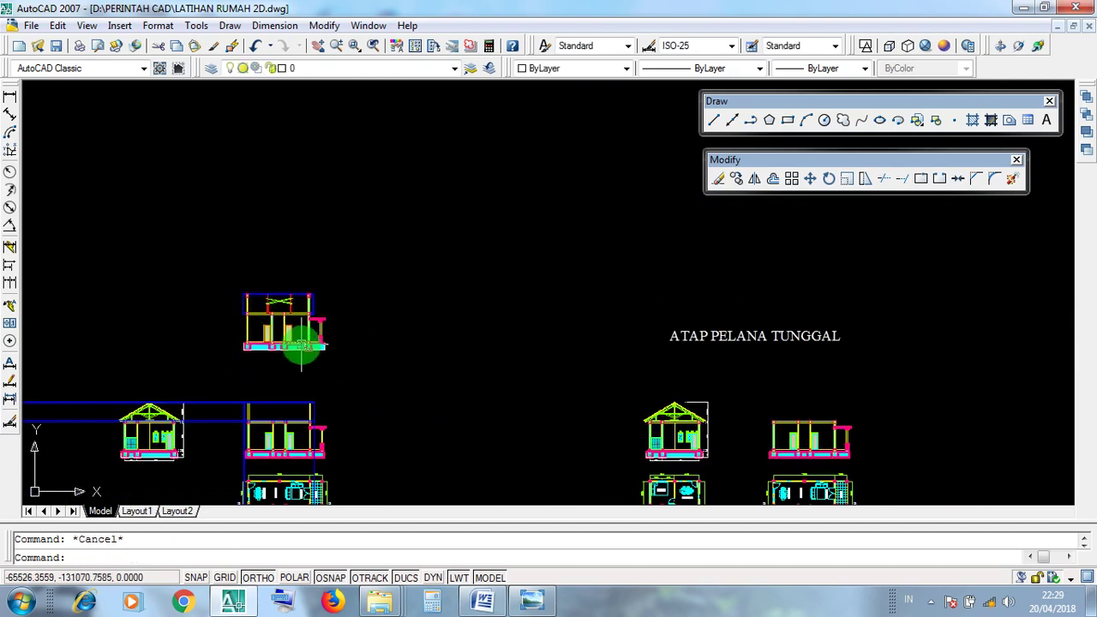
- Highlight the unfinished longitudinal section with raised gable walls located below the finished section
scroll(269, 433, "up", 6)
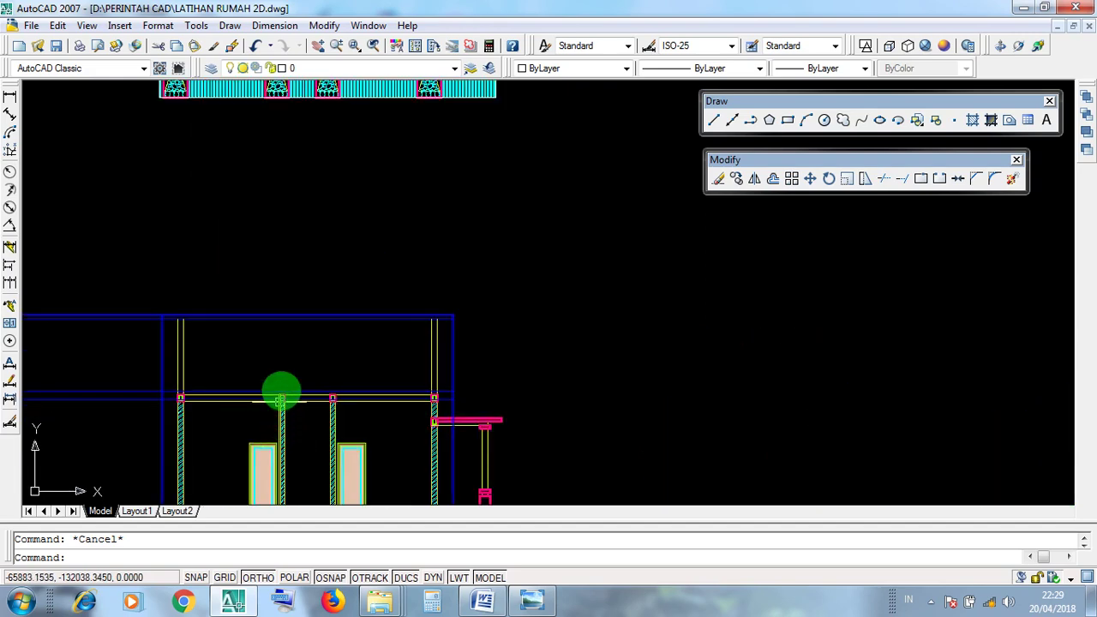
middle_click_drag(282, 386, 567, 360)
mouse_move(571, 286)
middle_mouse_down()
mouse_move(472, 186)
mouse_move(434, 179)
middle_mouse_up()
left_click(279, 170)
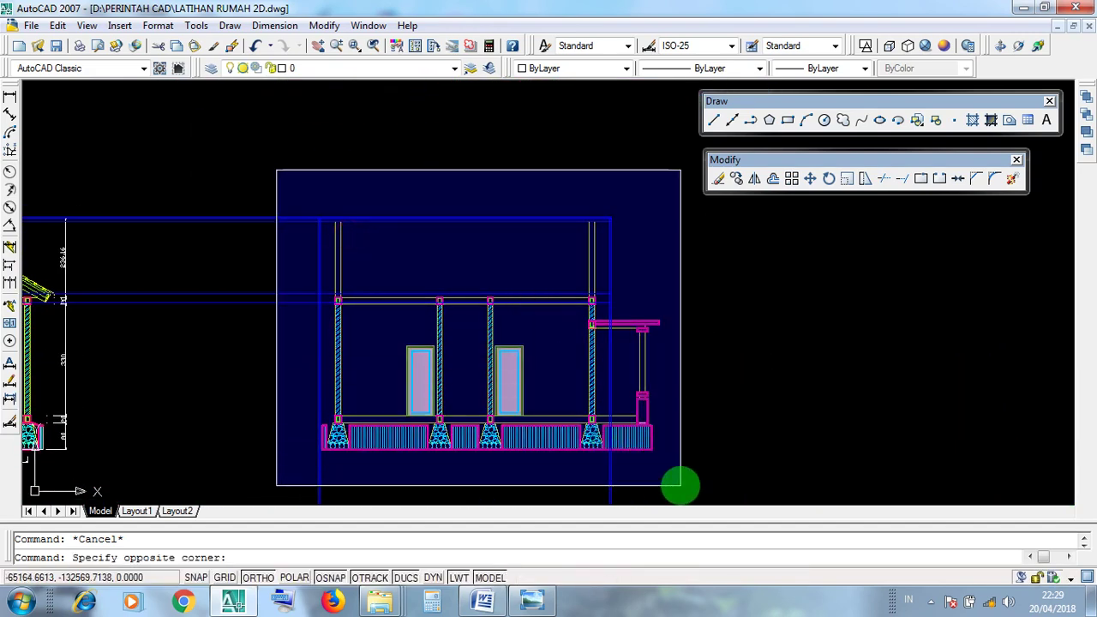
left_click(680, 486)
scroll(617, 415, "down", 2)
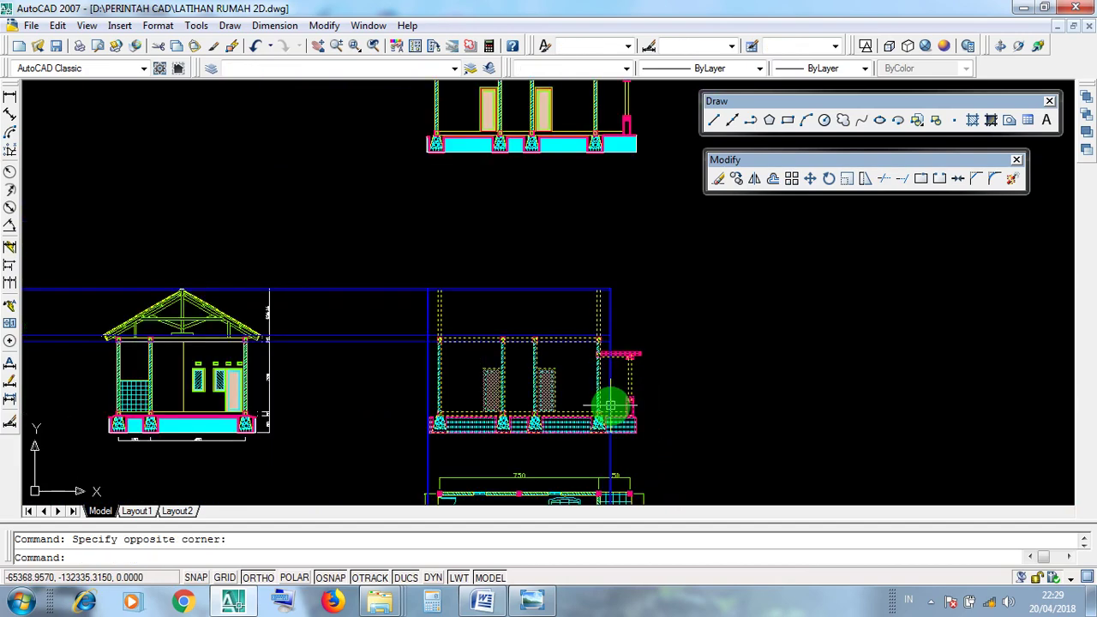
- Highlight the horizontal and vertical blue projection lines running to the unfinished section
left_click(414, 396)
left_click(340, 252)
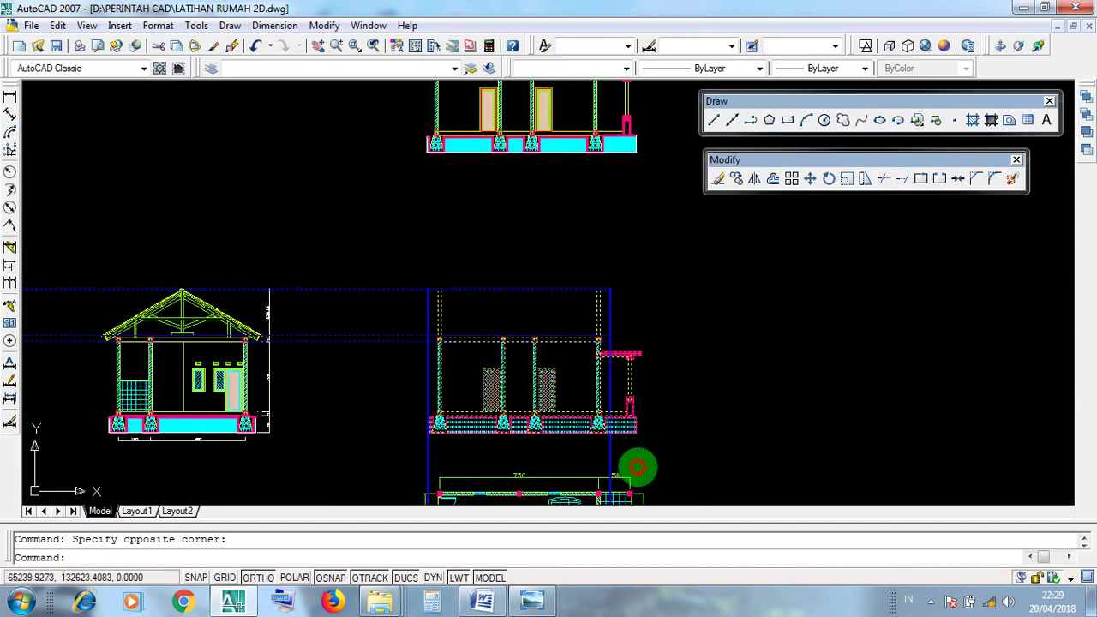
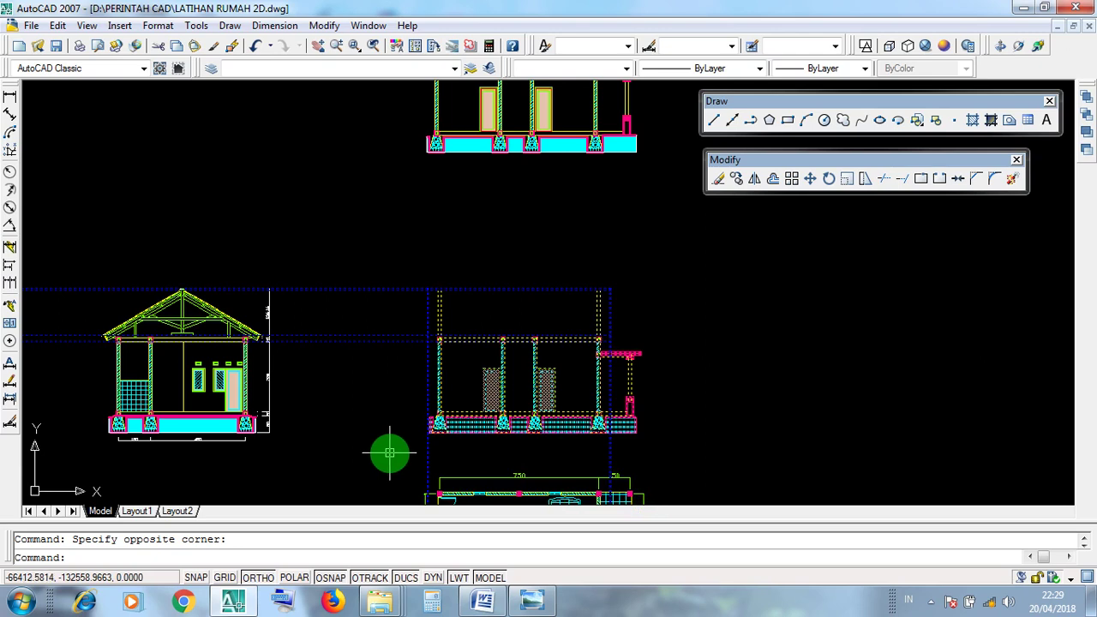
key("Escape")
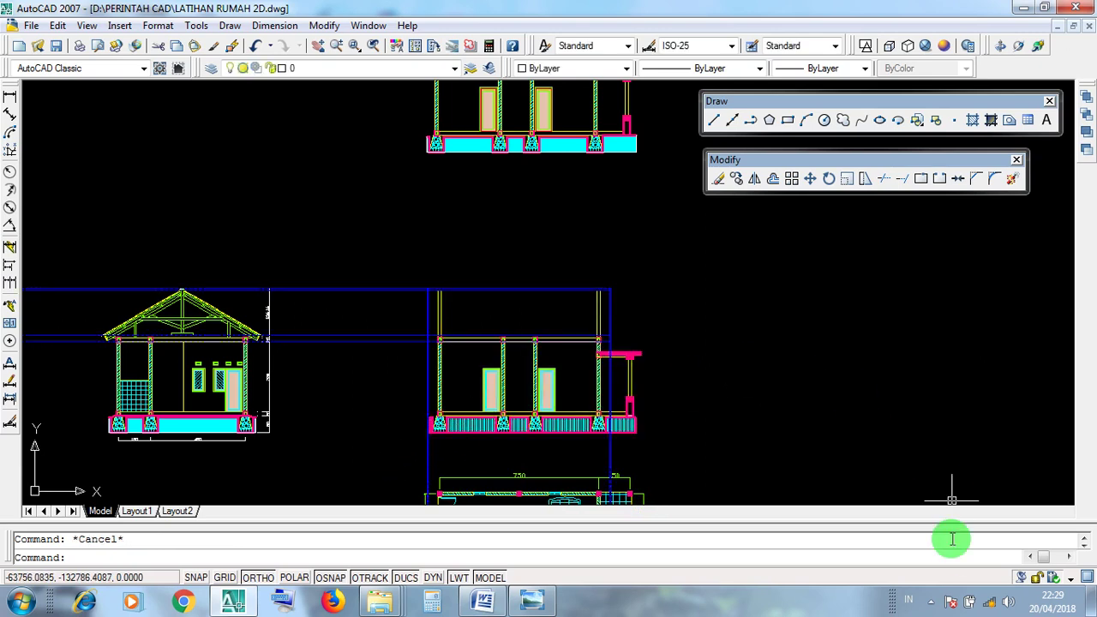
left_click(933, 599)
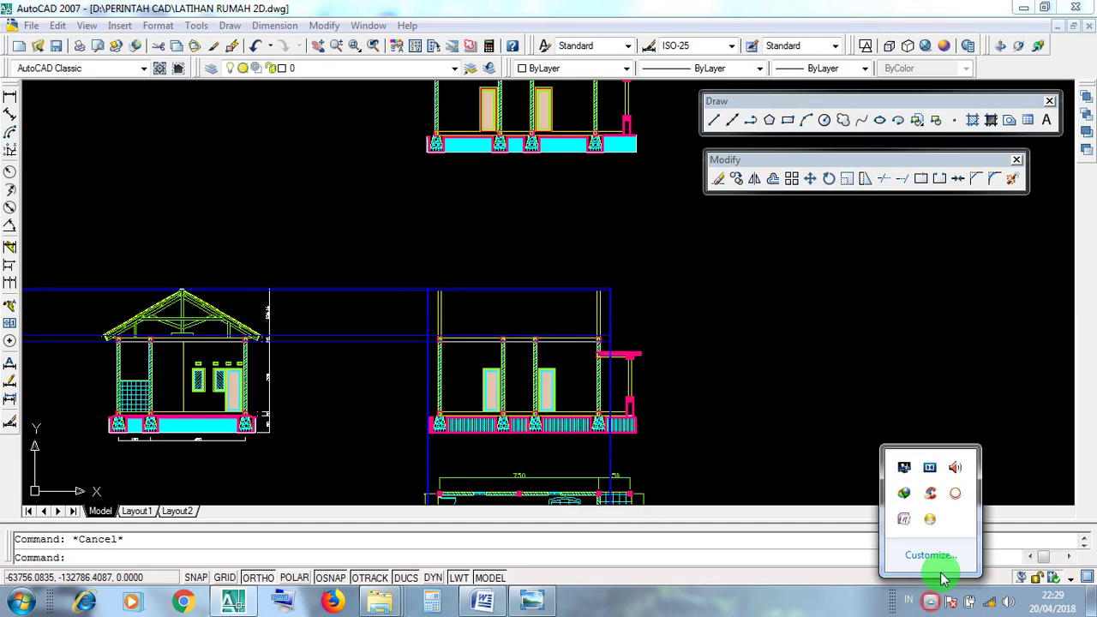
right_click(956, 495)
left_click(995, 438)
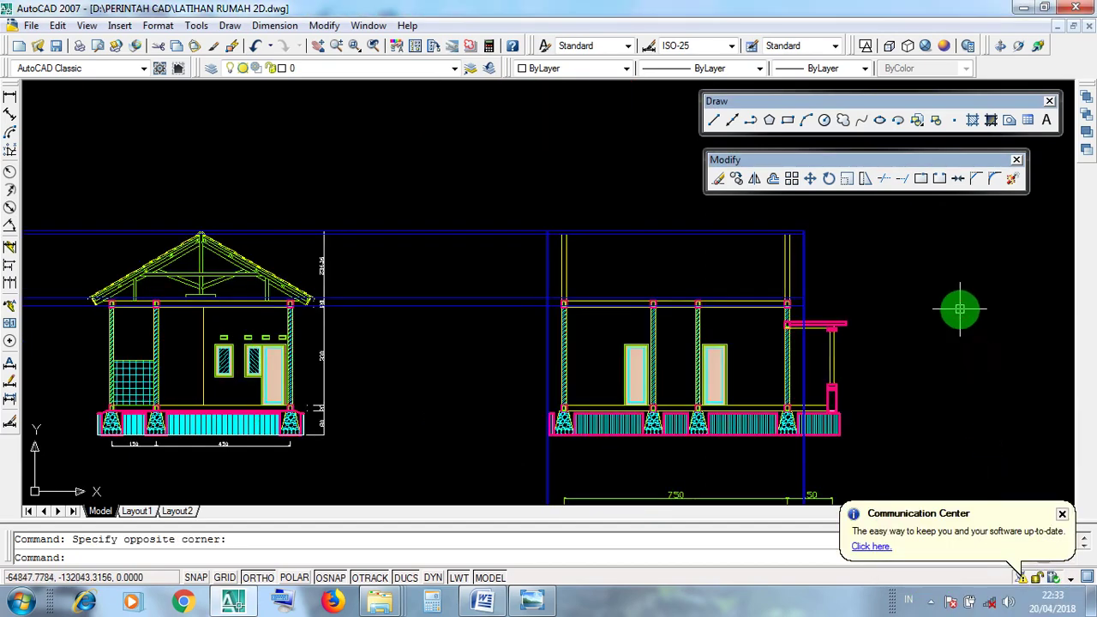
- Highlight the unfinished longitudinal section beside the cross section
middle_click_drag(666, 238, 711, 297)
mouse_move(557, 296)
middle_mouse_down()
mouse_move(576, 260)
mouse_move(492, 277)
mouse_move(445, 263)
middle_mouse_up()
left_click(377, 221)
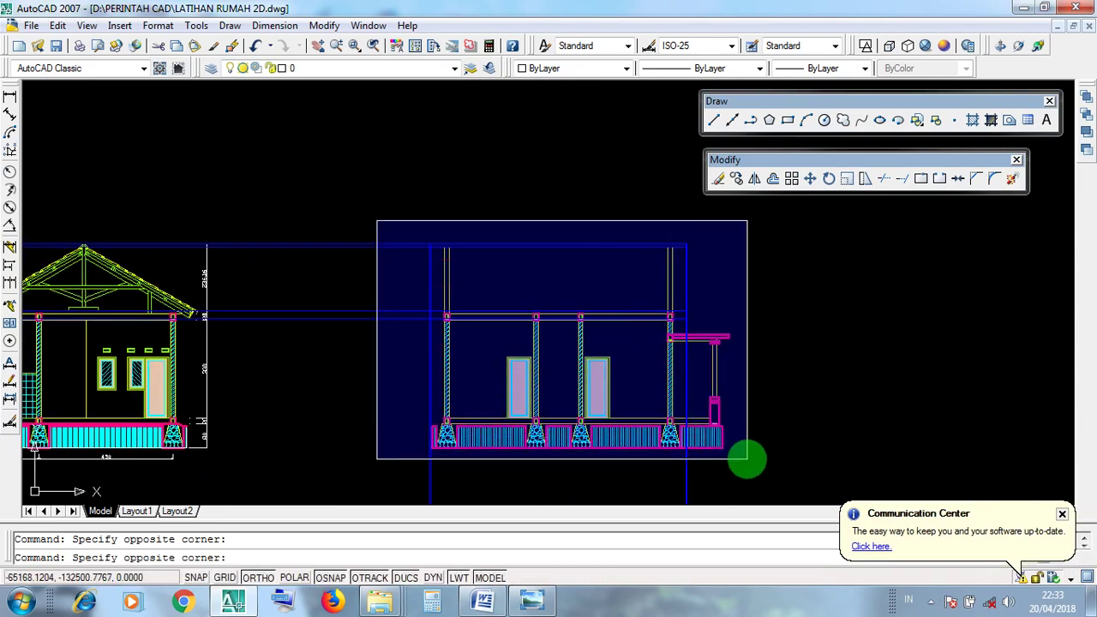
left_click(747, 459)
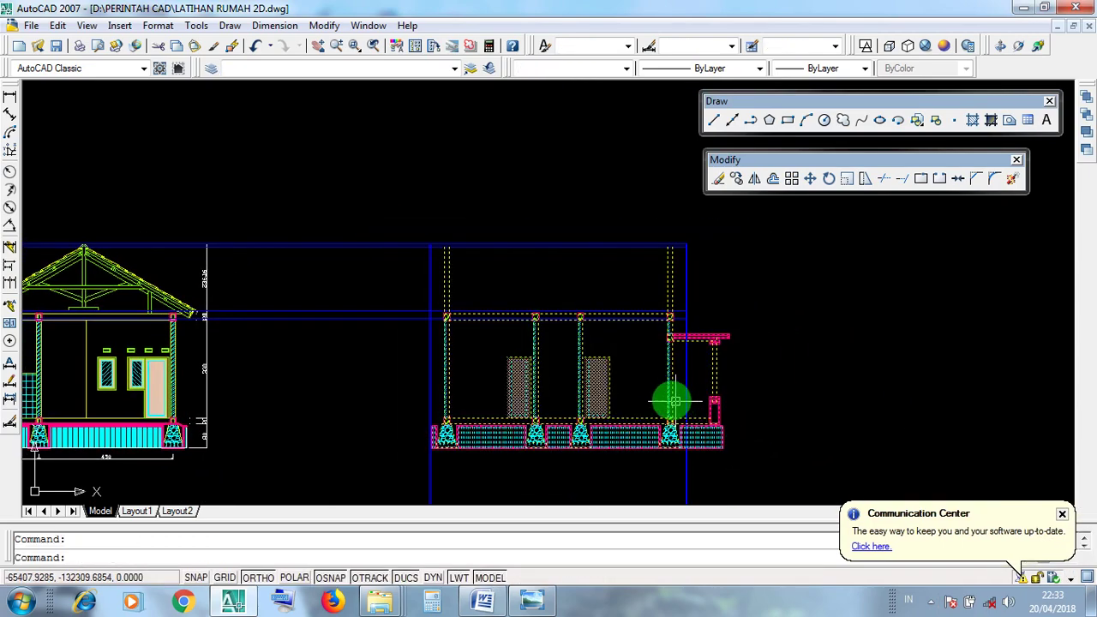
middle_click_drag(568, 388, 710, 376)
middle_click_drag(431, 384, 478, 382)
key("Escape")
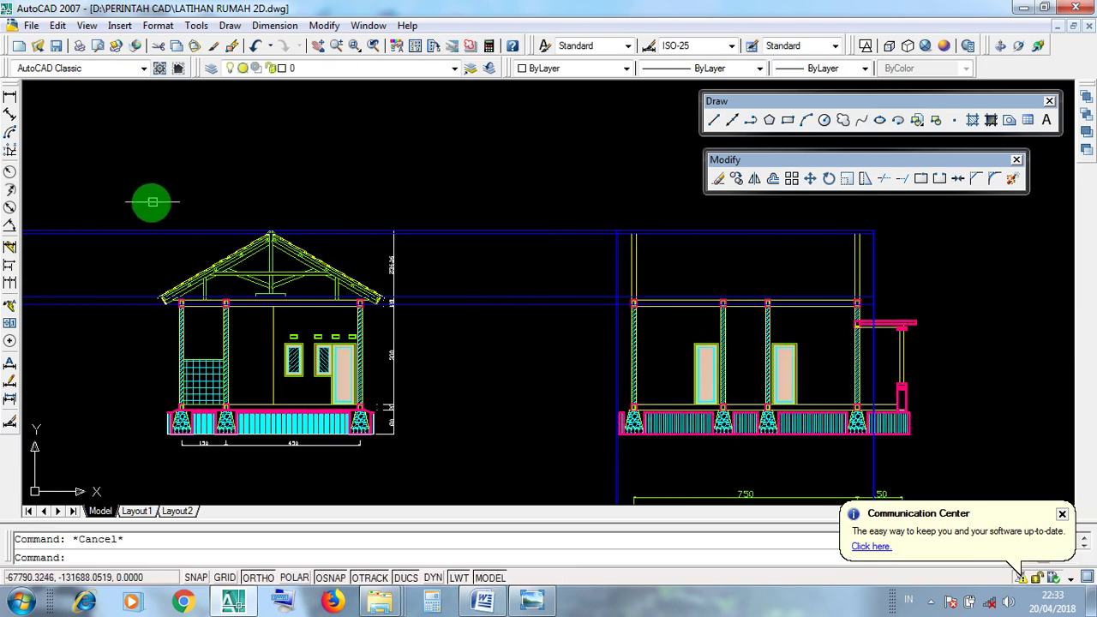
- Highlight the cross section with the roof truss that serves as the projection source
left_click(129, 200)
left_click(430, 456)
key("Escape")
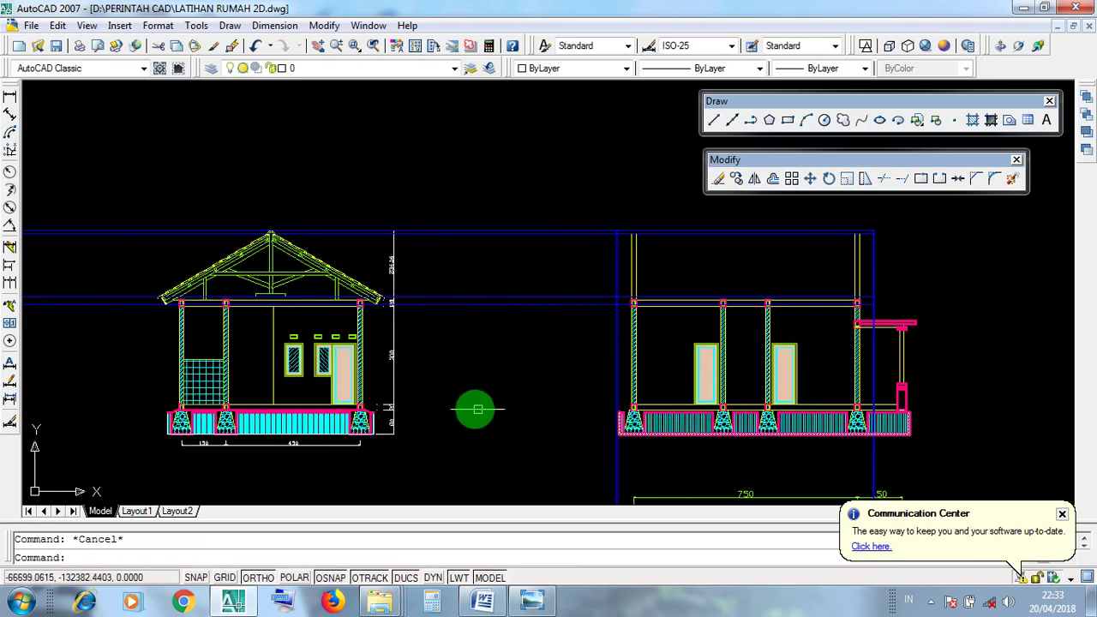
mouse_move(506, 406)
middle_mouse_down()
mouse_move(469, 411)
mouse_move(505, 395)
mouse_move(494, 395)
middle_mouse_up()
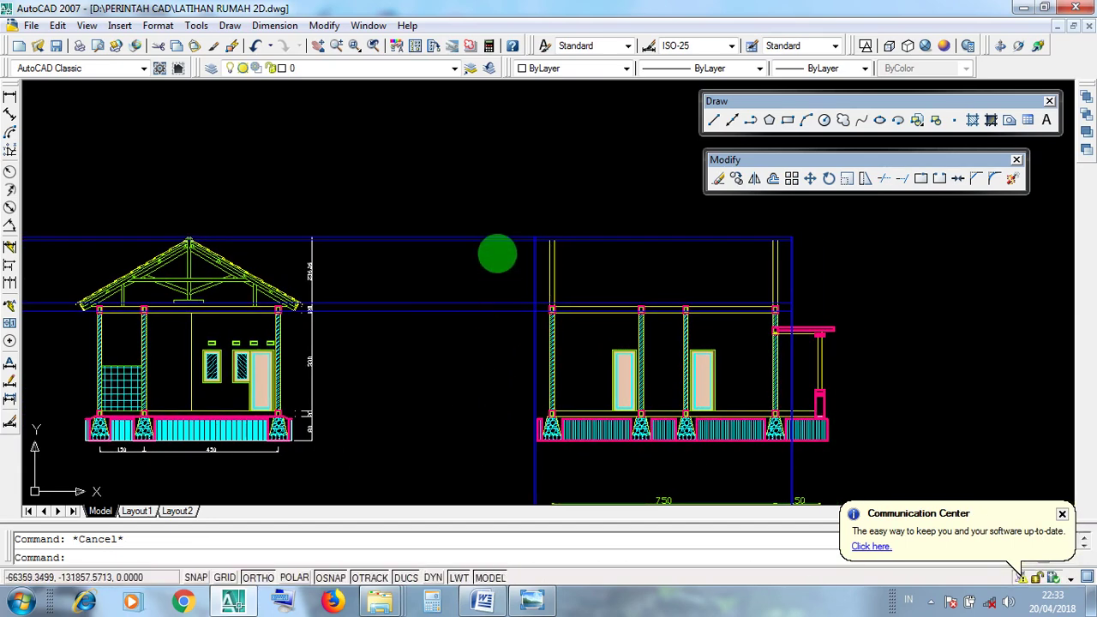
- Highlight the unfinished longitudinal section and the truss cross section in turn to compare them
left_click(513, 236)
left_click(858, 466)
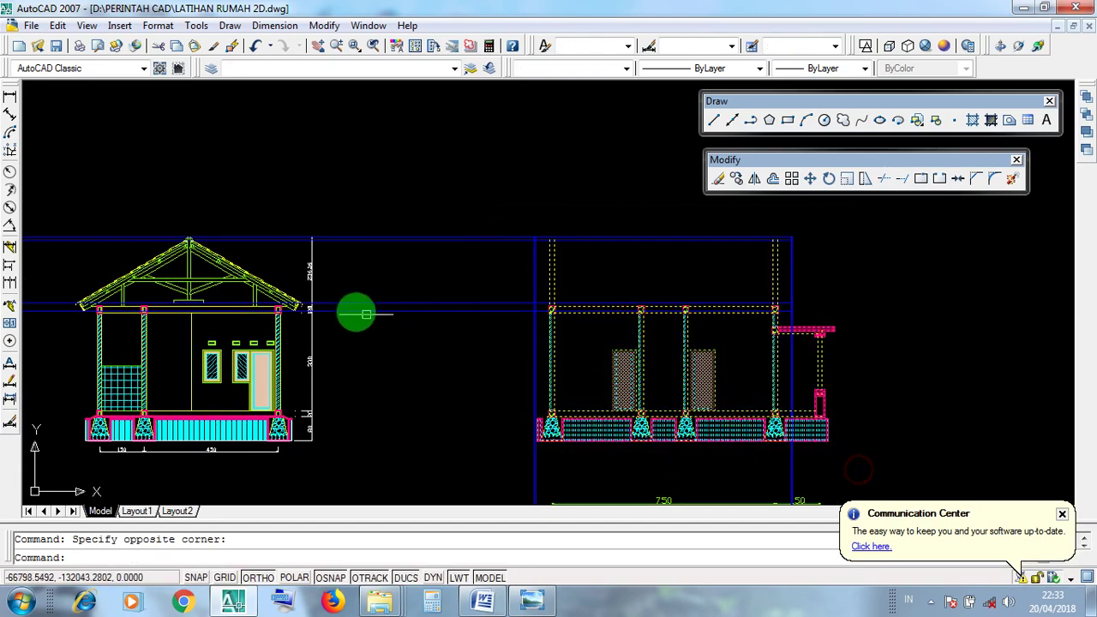
key("Escape")
left_click(72, 223)
left_click(353, 460)
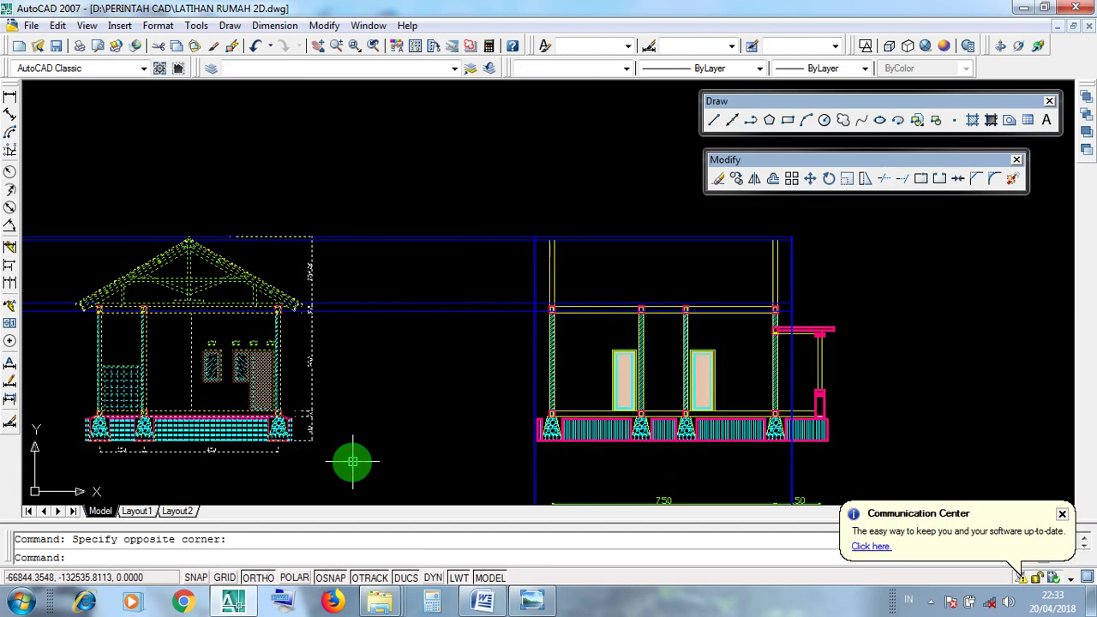
key("Escape")
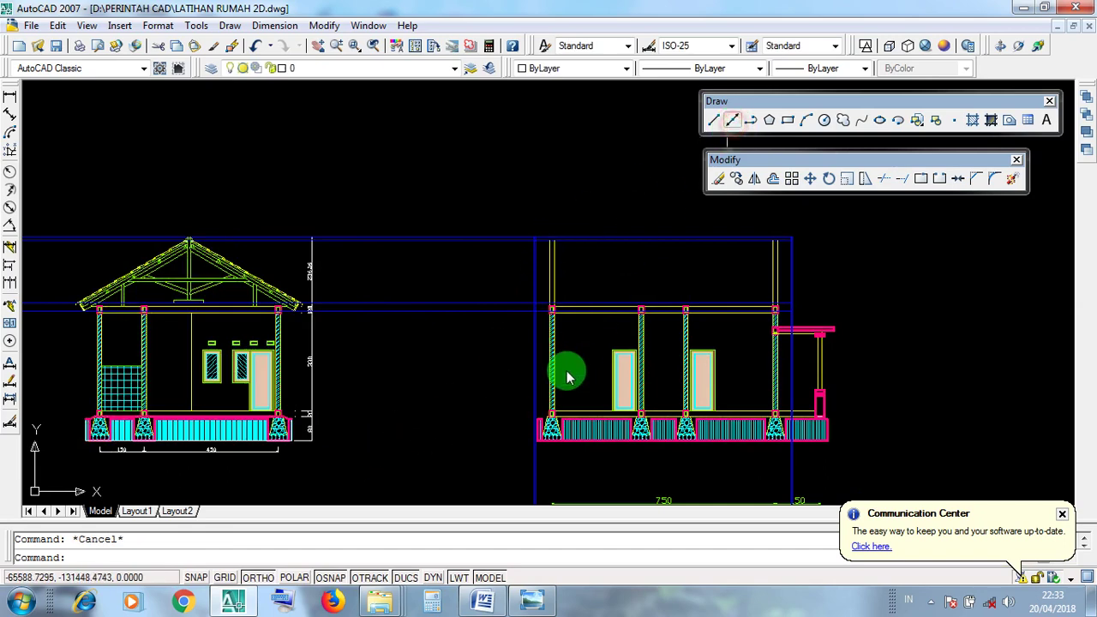
- Draw a horizontal construction line along the foundation base of the unfinished longitudinal section and highlight it beside the cross section
scroll(538, 447, "up", 5)
left_click(536, 428)
left_click(446, 431)
key("Return")
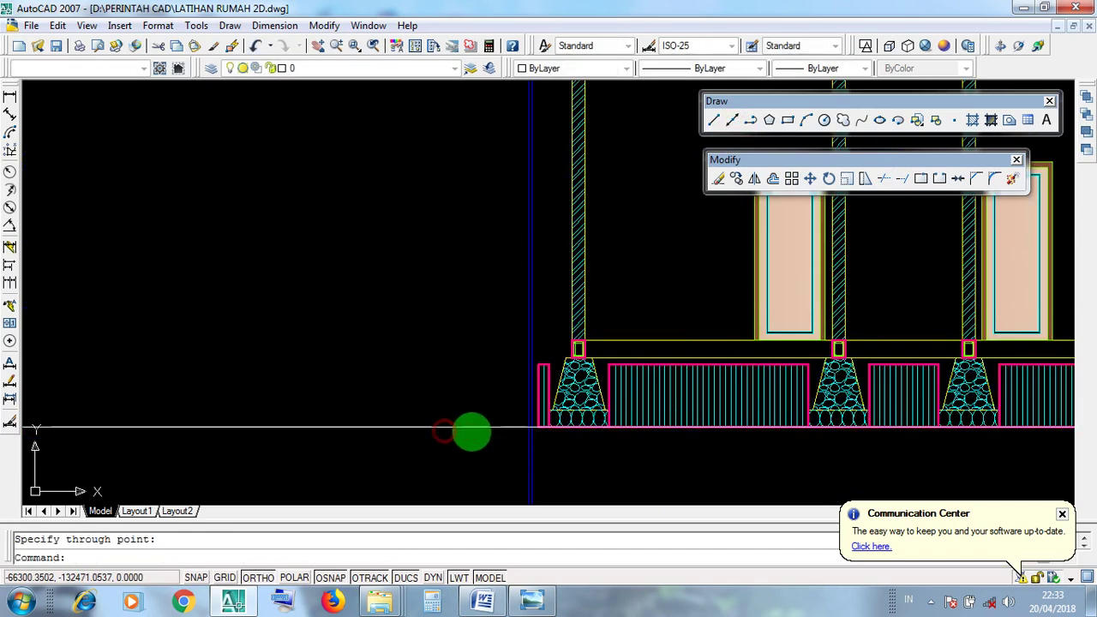
scroll(446, 432, "down", 3)
scroll(245, 428, "up", 5)
left_click(287, 431)
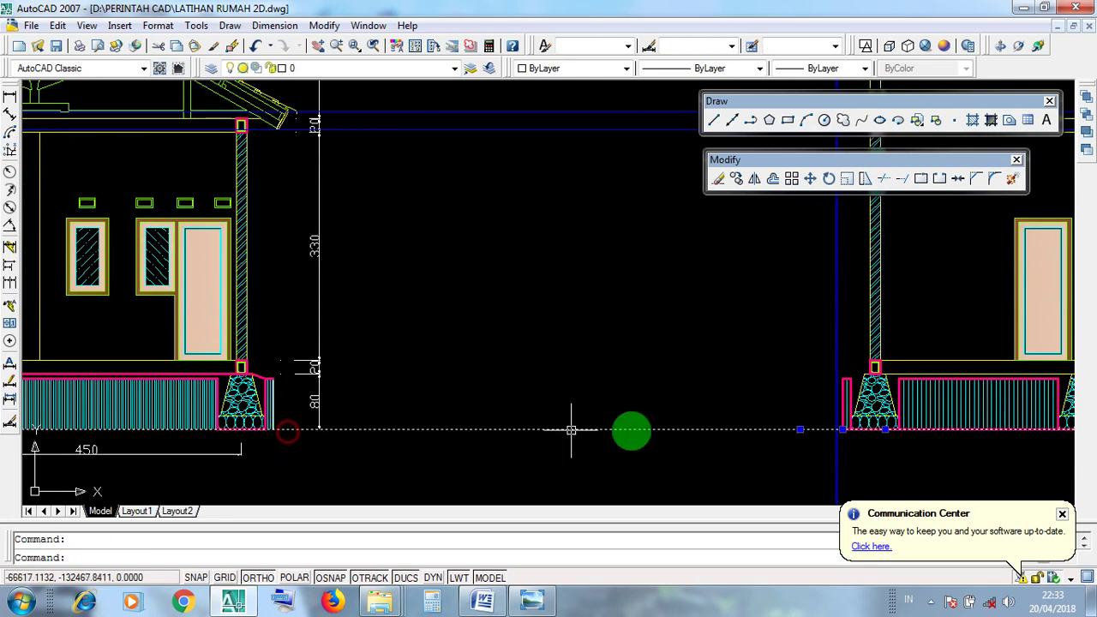
- Draw a horizontal construction line through the top corner of the cross section's floor-level beam and highlight it with the foundation line
scroll(227, 371, "up", 5)
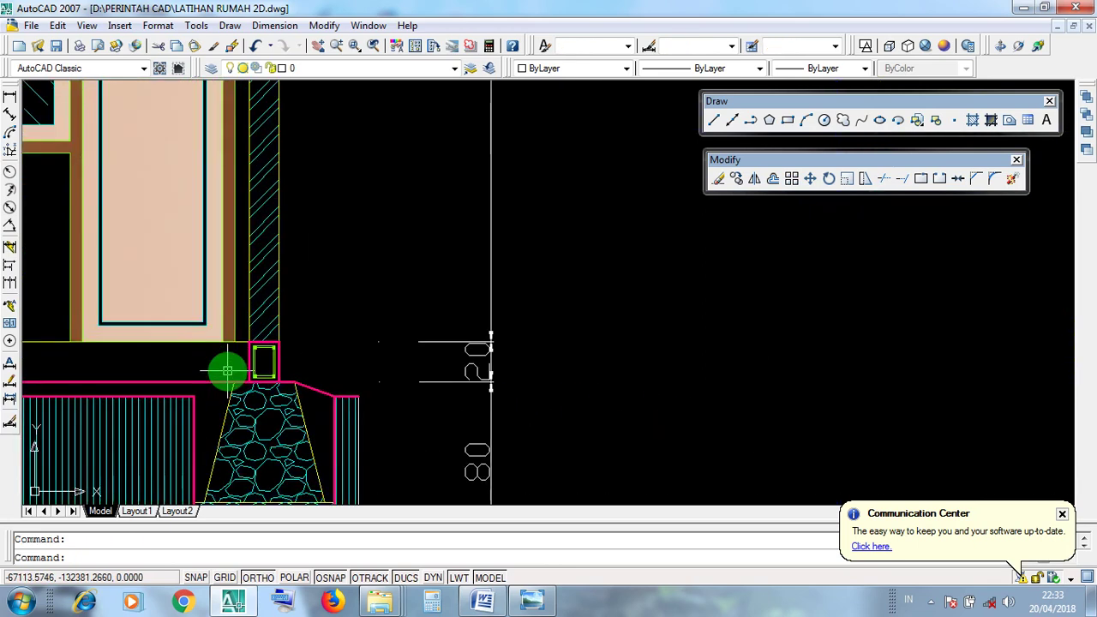
key("Return")
left_click(276, 342)
left_click(620, 374)
right_click(740, 368)
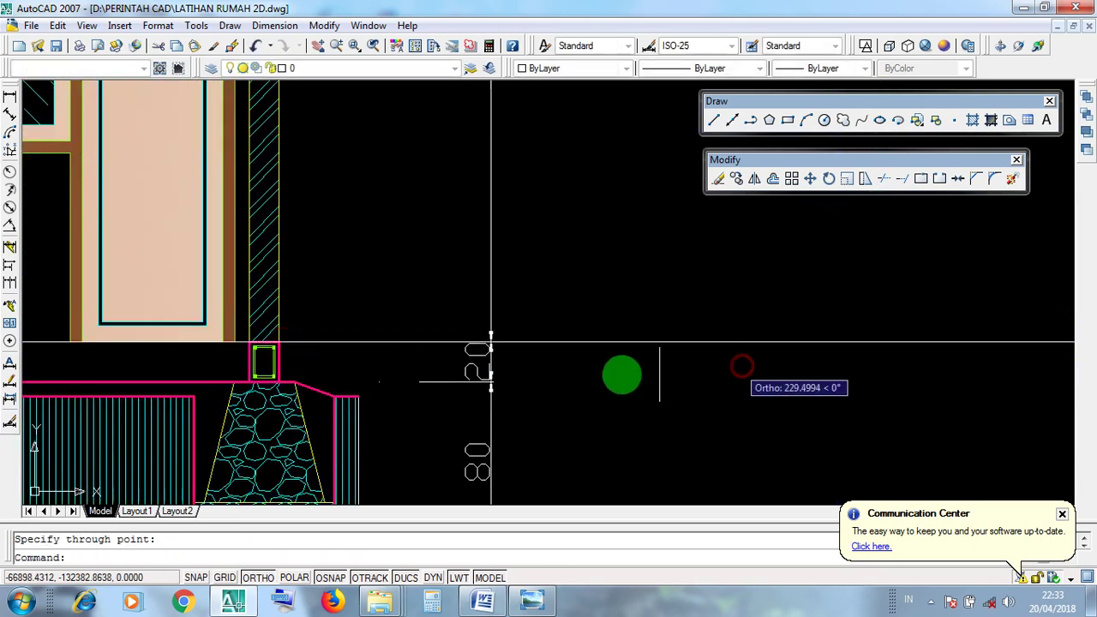
scroll(478, 383, "down", 5)
left_click(708, 419)
left_click(655, 324)
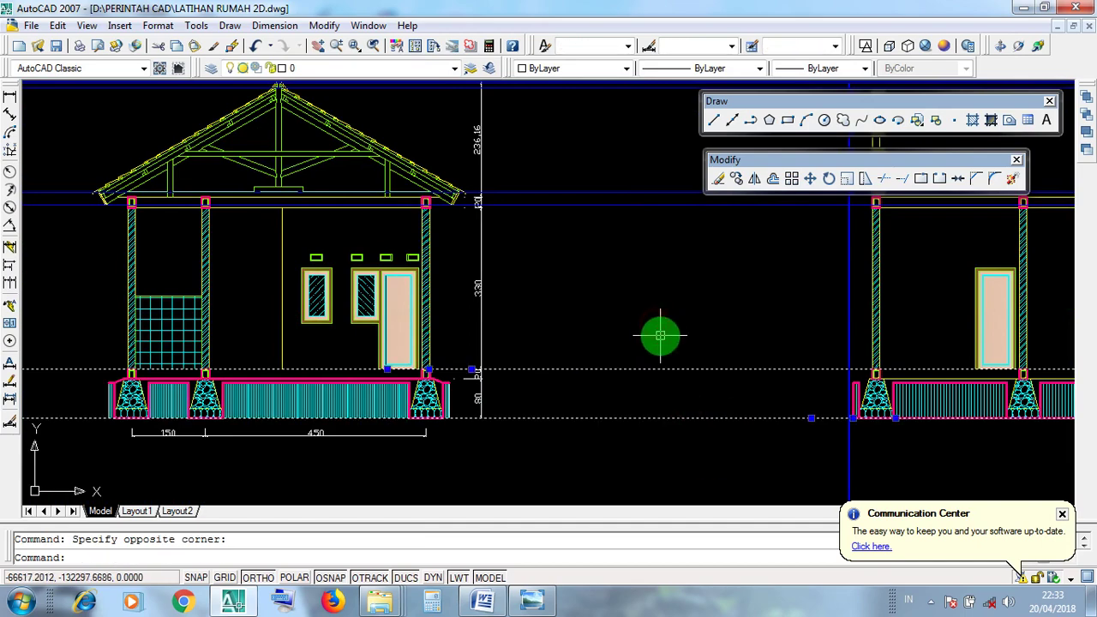
middle_click_drag(660, 337, 571, 446)
key("Escape")
- Draw a horizontal construction line through the top corner of the cross section's ring beam under the eave
scroll(362, 303, "up", 9)
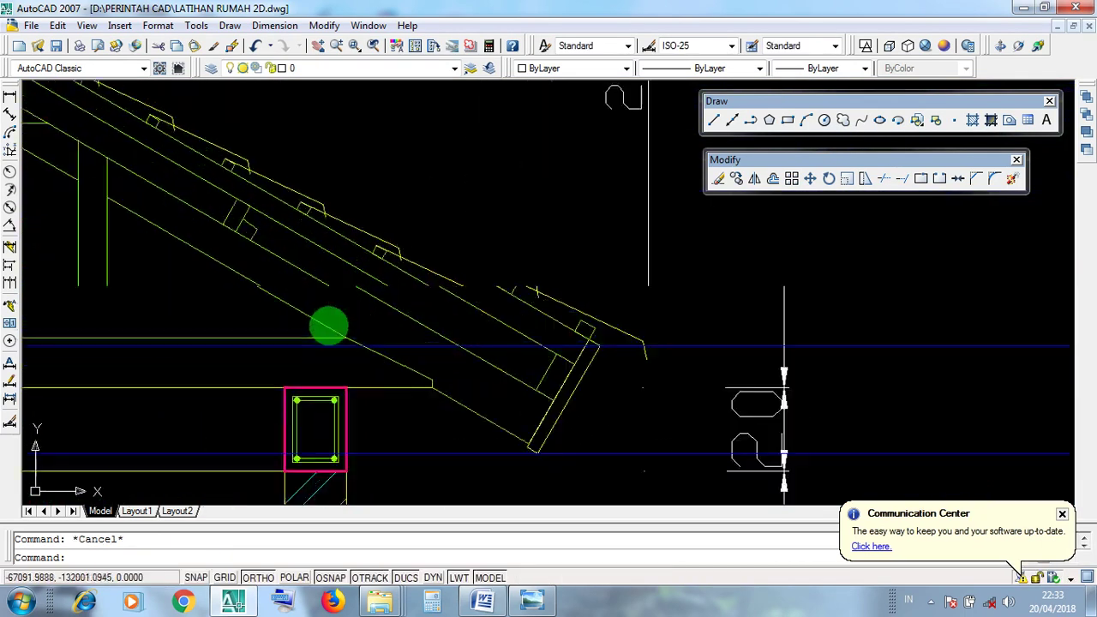
middle_click_drag(336, 388, 326, 267)
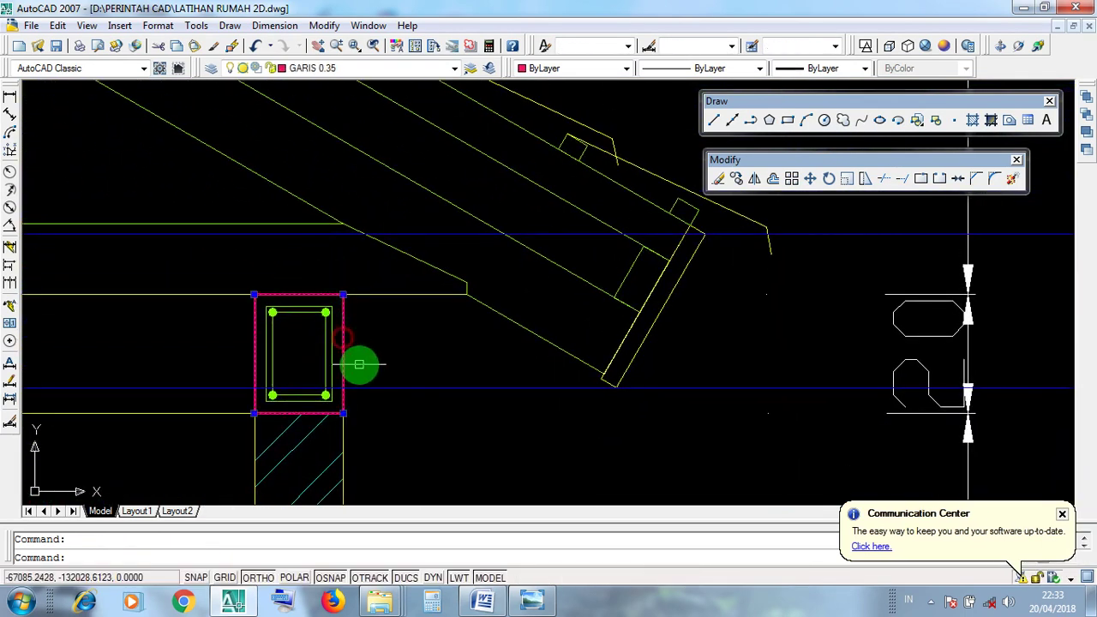
type("xl")
key("Return")
left_click(343, 295)
left_click(417, 309)
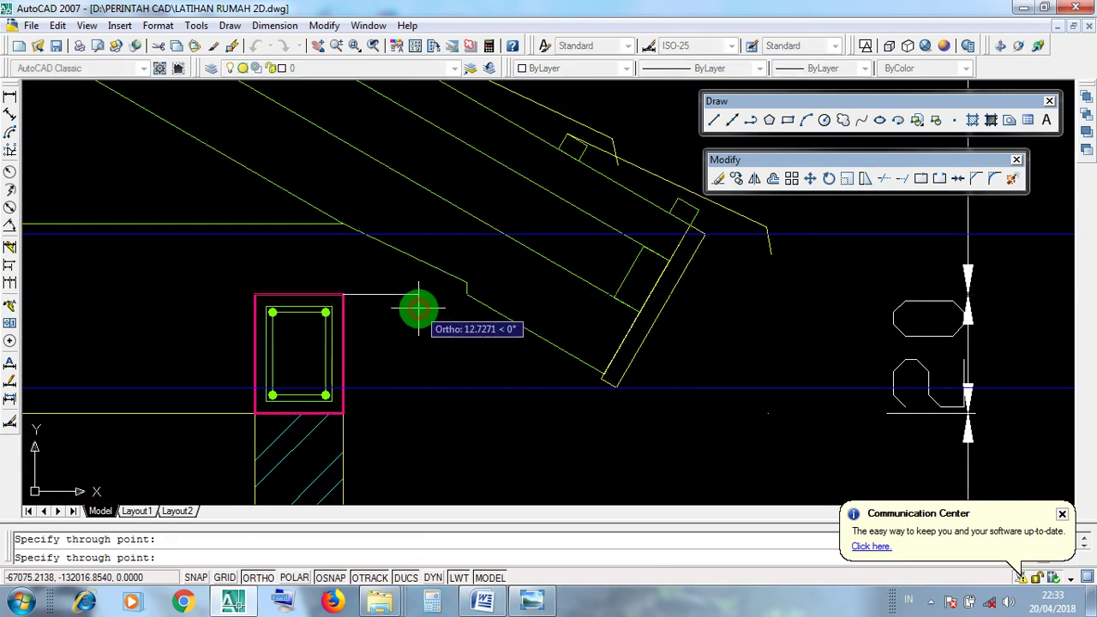
key("Return")
- Highlight the ring-beam construction line and the ring beams of both sections to compare their heights
left_click(411, 295)
scroll(316, 302, "up", 2)
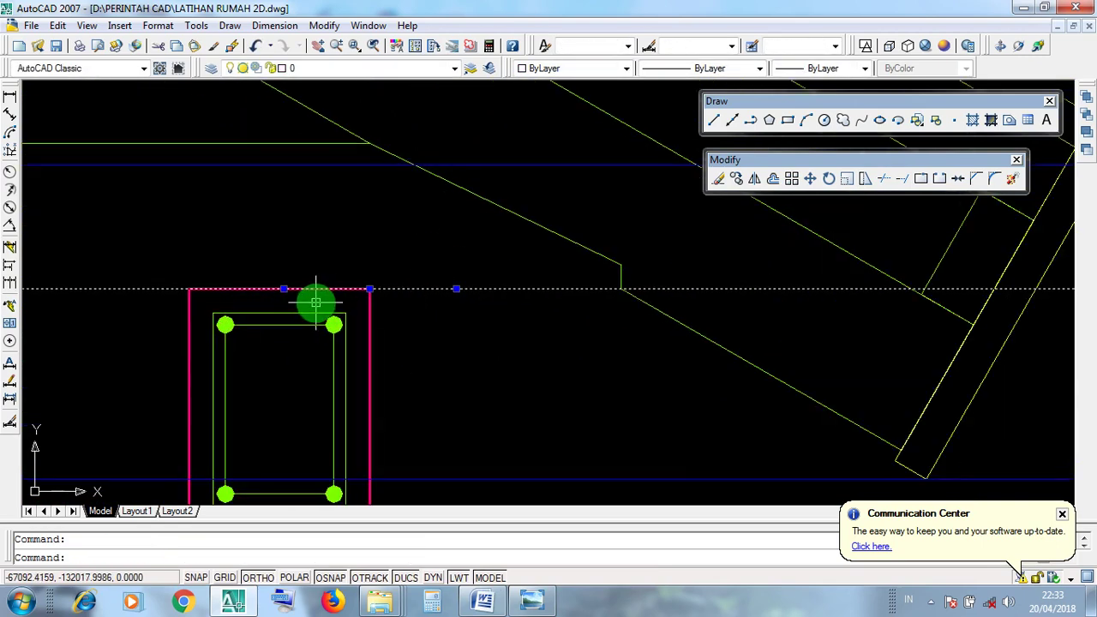
scroll(317, 289, "down", 2)
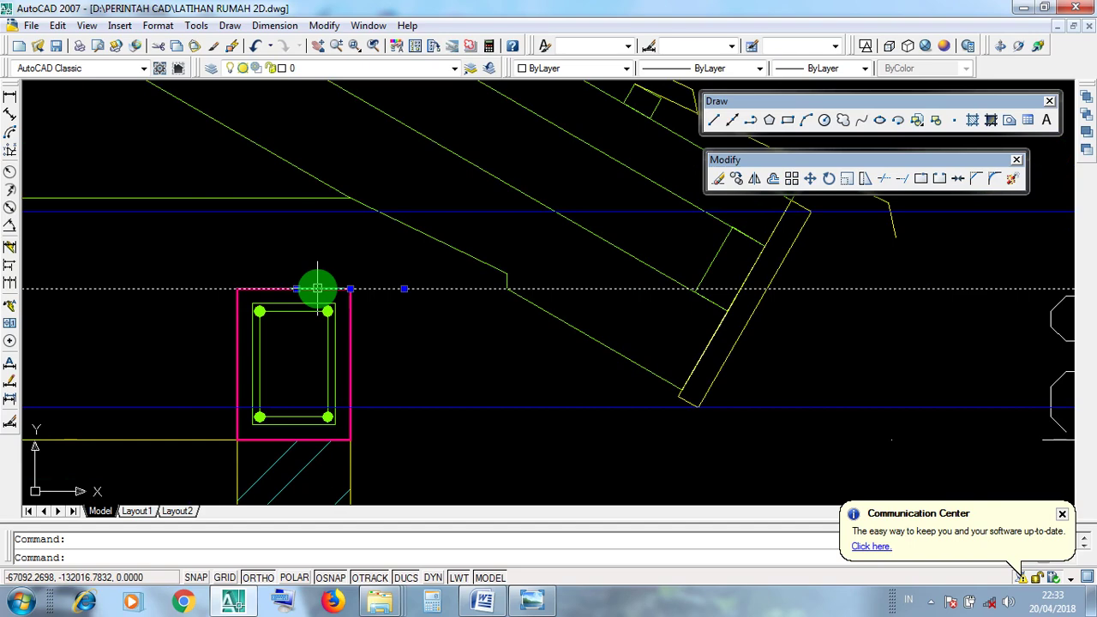
left_click(350, 324)
scroll(356, 361, "down", 10)
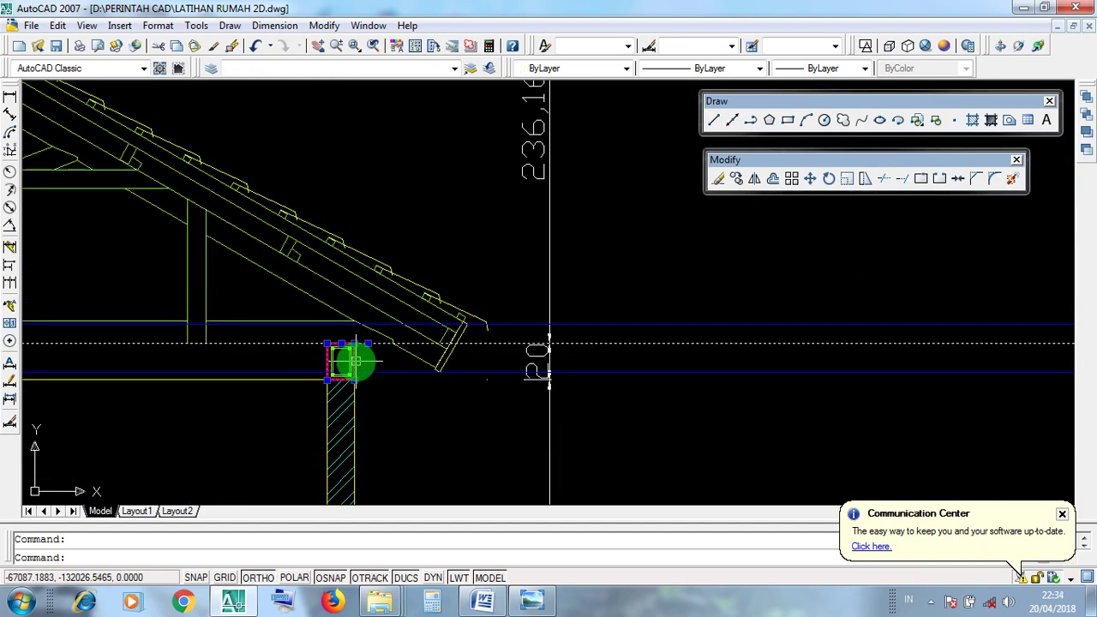
middle_click_drag(634, 380, 441, 374)
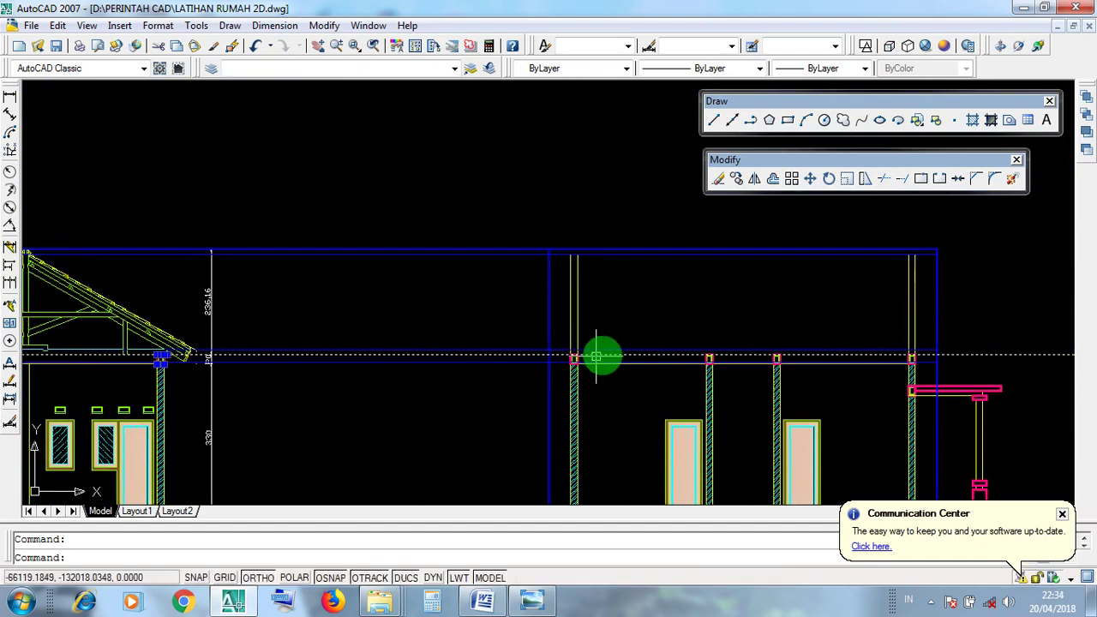
scroll(600, 351, "up", 5)
scroll(526, 391, "up", 5)
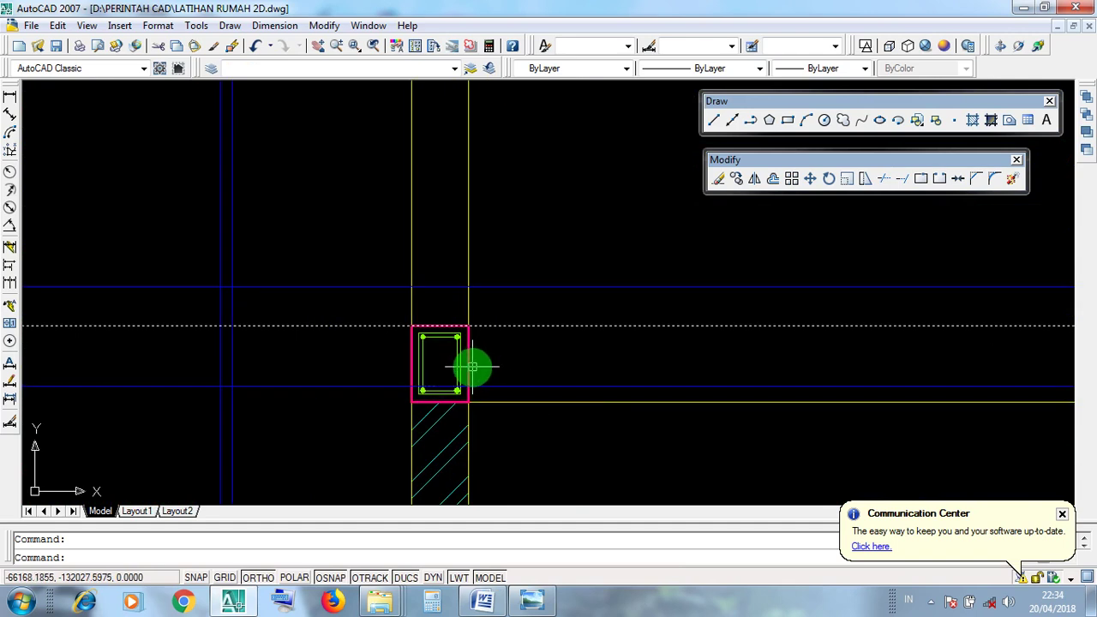
scroll(471, 366, "up", 3)
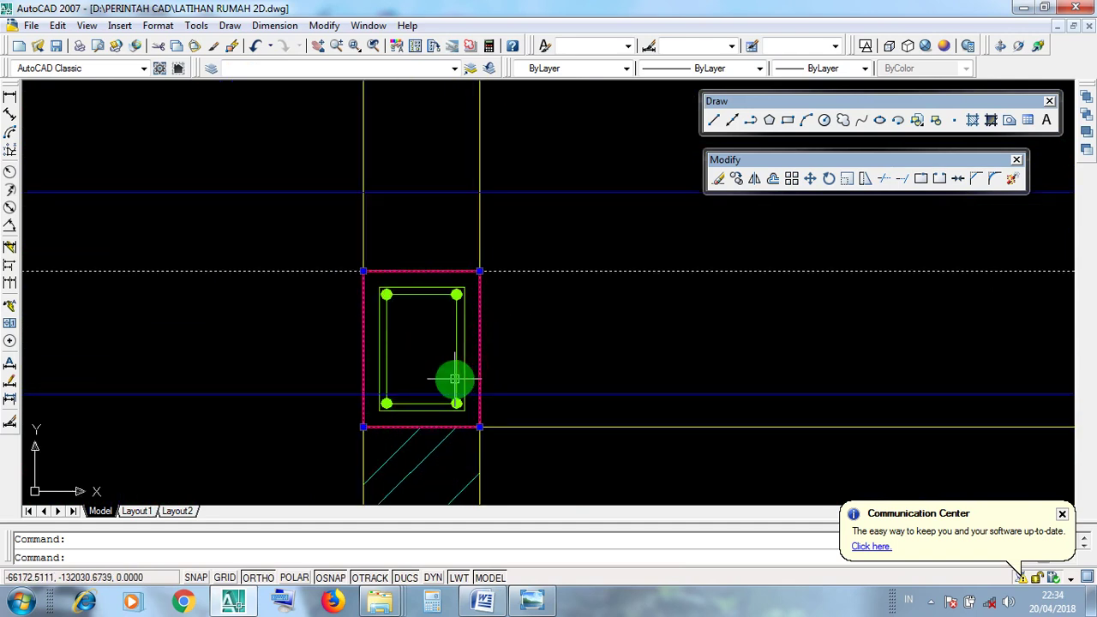
left_click(341, 253)
left_click(513, 454)
key("Escape")
- Erase the three horizontal construction lines at foundation, floor and ring-beam level
scroll(546, 360, "down", 5)
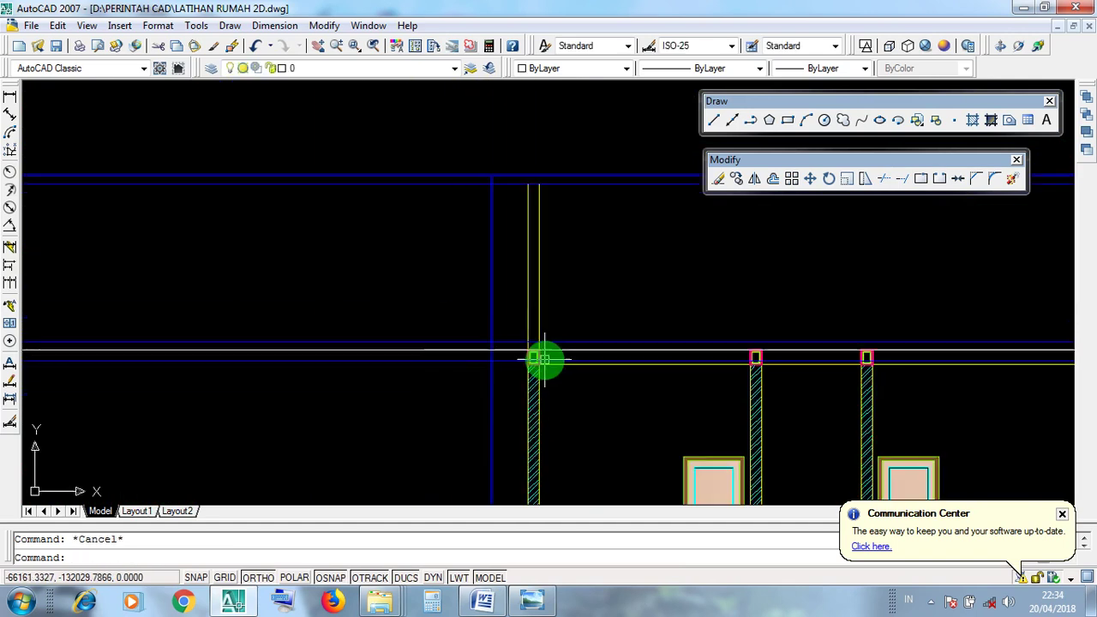
left_click(487, 460)
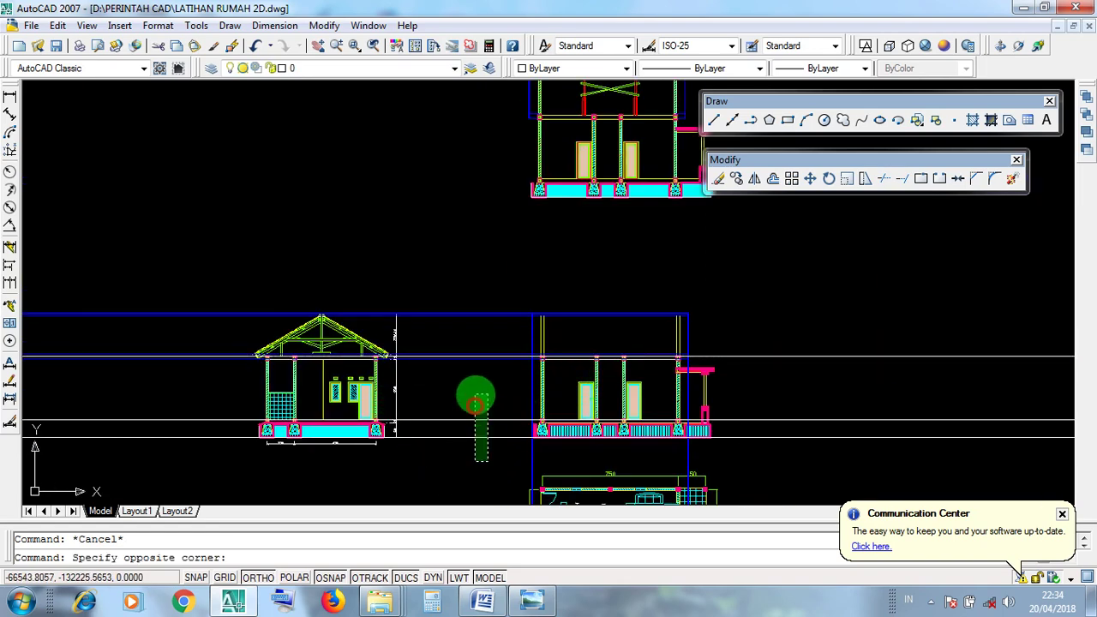
left_click(475, 398)
key("Delete")
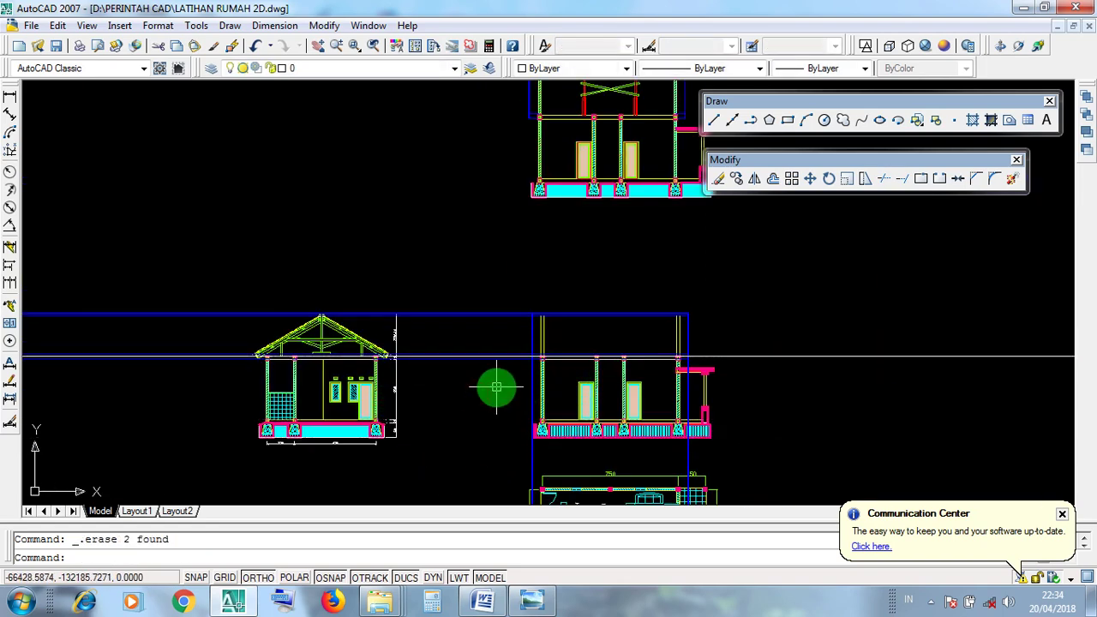
scroll(456, 327, "up", 2)
left_click(454, 314)
key("Escape")
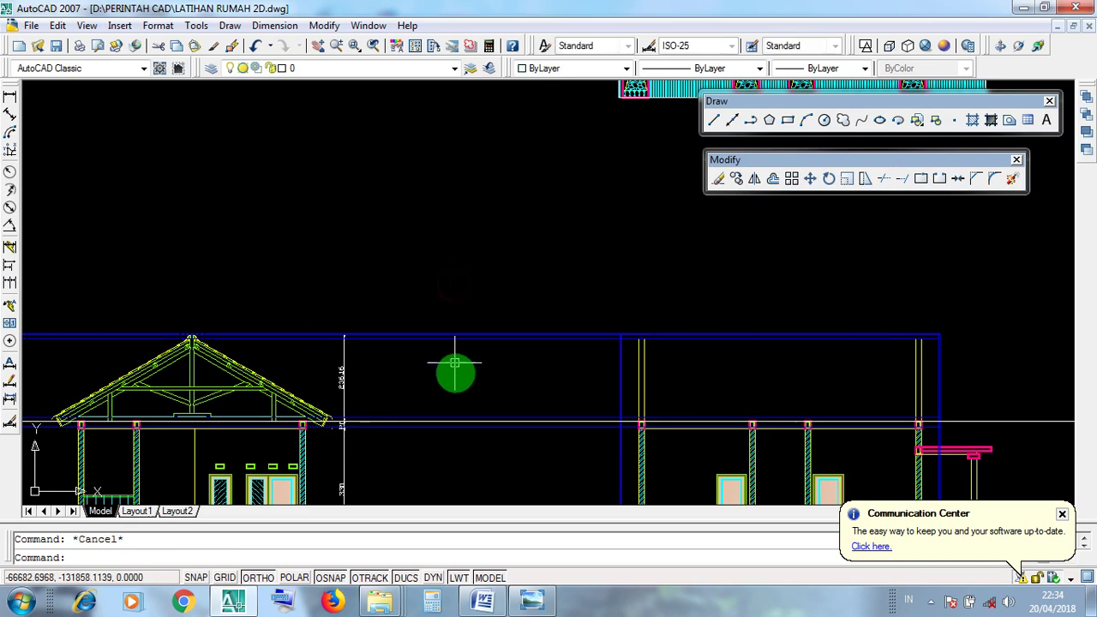
left_click(456, 422)
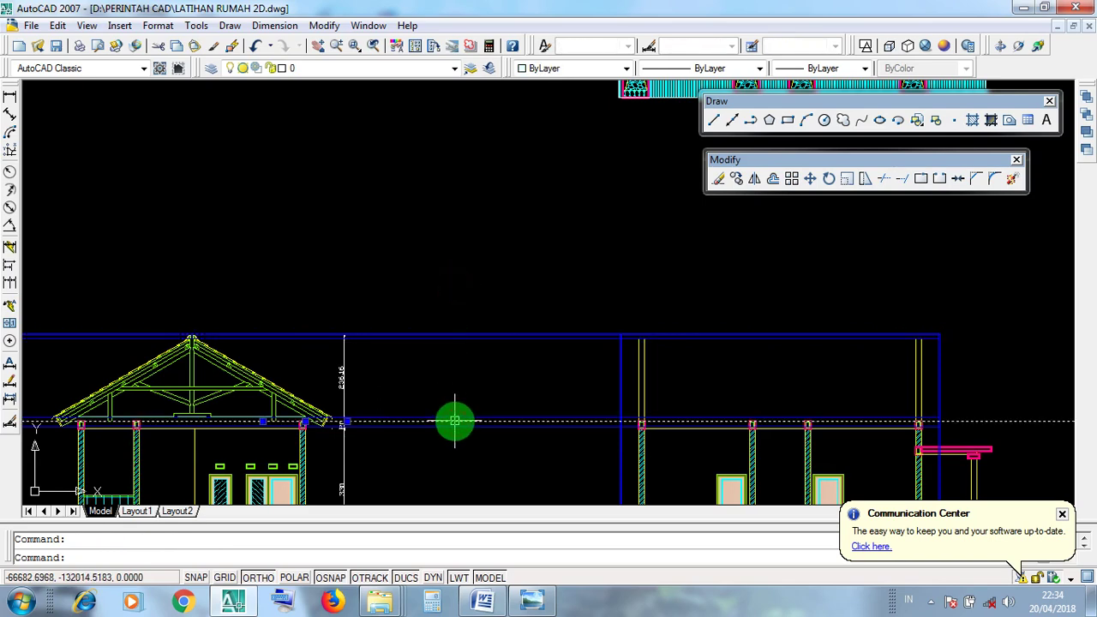
key("Delete")
- Highlight the ridge details at the peak of the cross section's roof truss
scroll(157, 323, "up", 2)
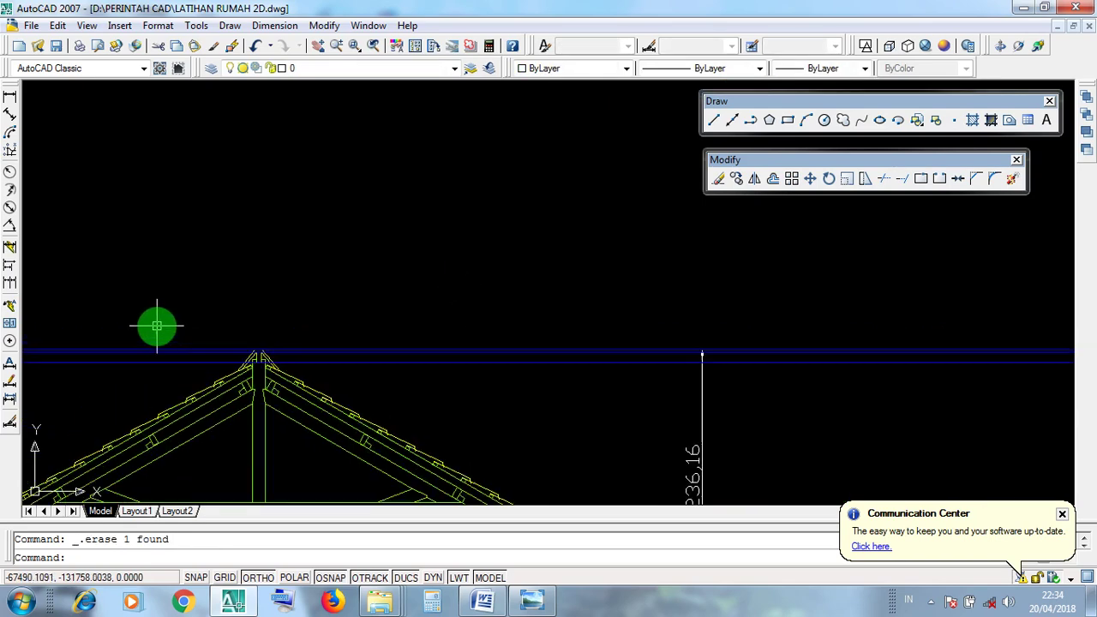
left_click(208, 311)
left_click(302, 407)
key("Escape")
scroll(266, 351, "up", 2)
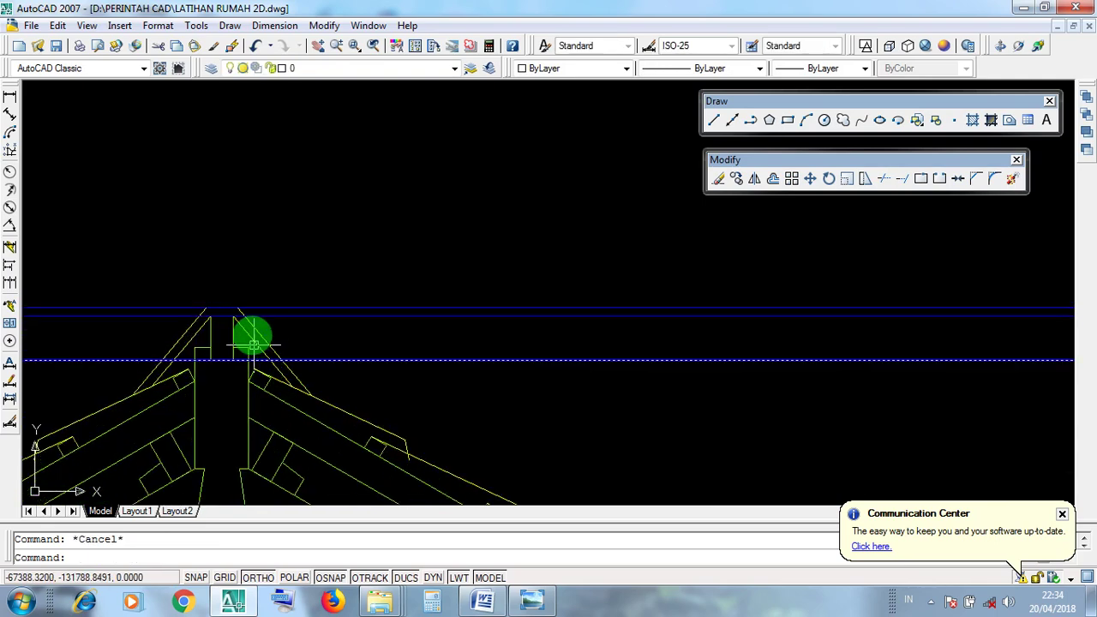
left_click(261, 317)
left_click(170, 328)
scroll(180, 338, "down", 5)
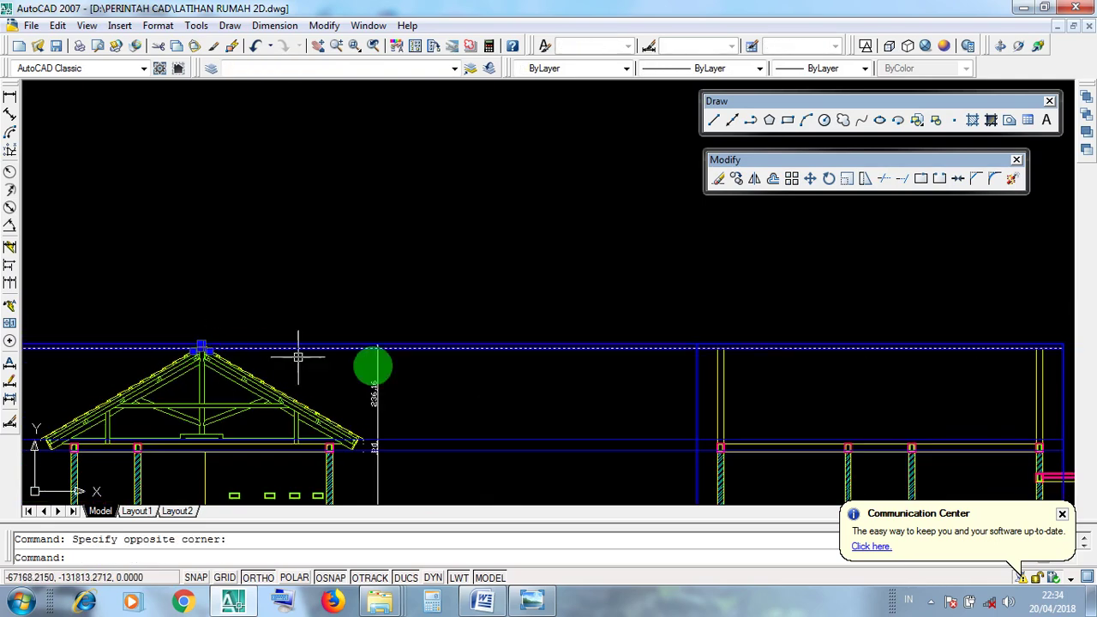
key("Escape")
- Highlight the blue ridge projection lines running from the truss peak to the unfinished longitudinal section
left_click(595, 366)
left_click(595, 325)
middle_click_drag(691, 378, 375, 351)
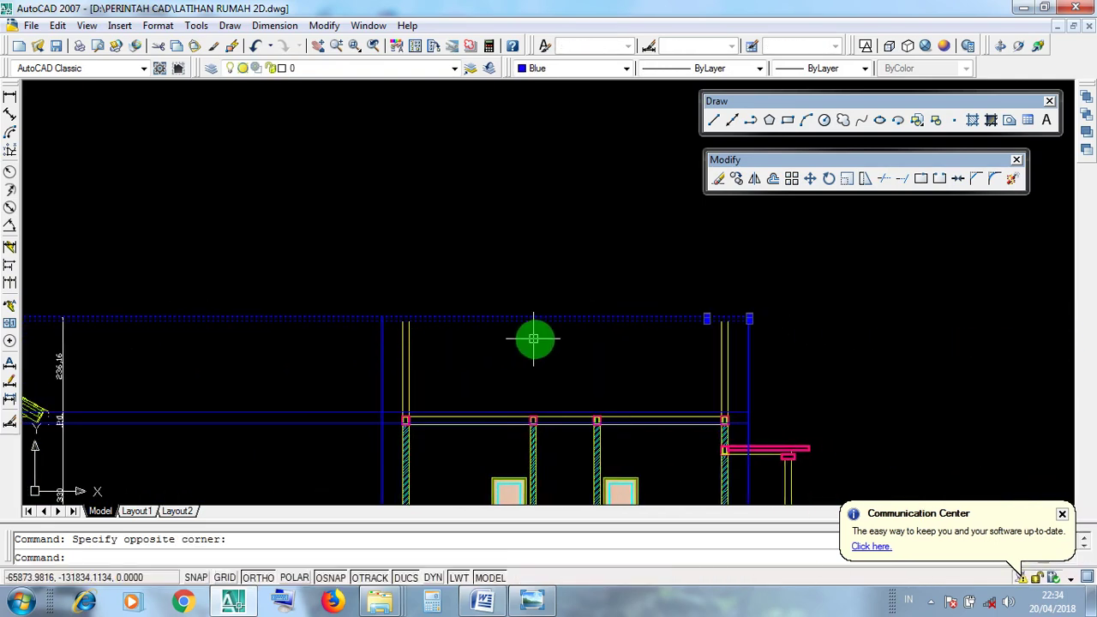
left_click(563, 345)
left_click(548, 296)
scroll(403, 350, "down", 3)
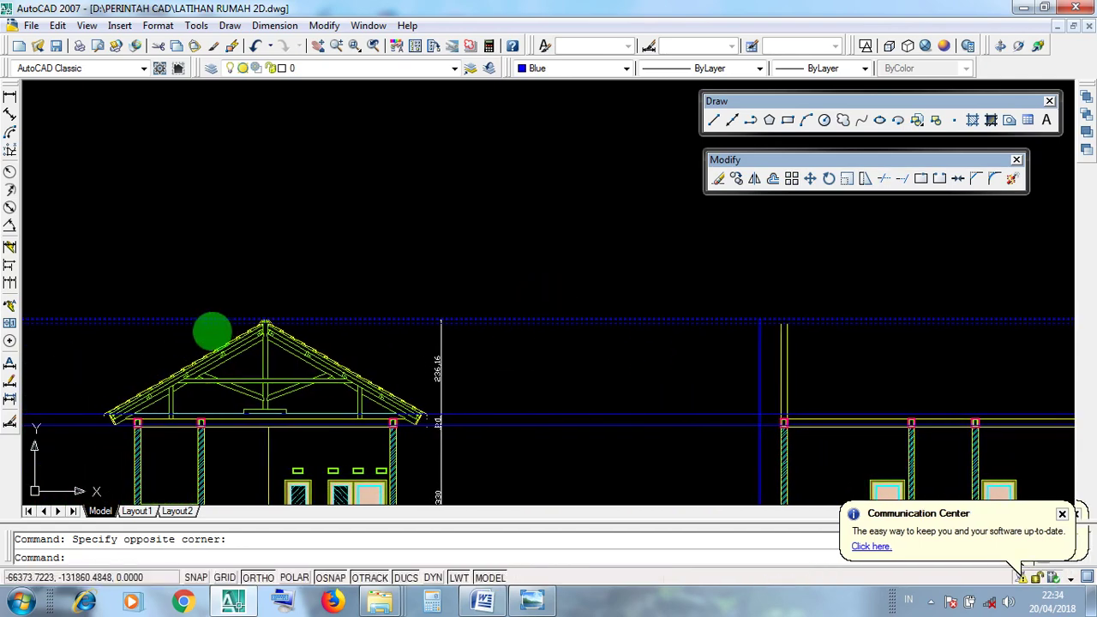
scroll(252, 318, "up", 5)
left_click(255, 310)
key("Escape")
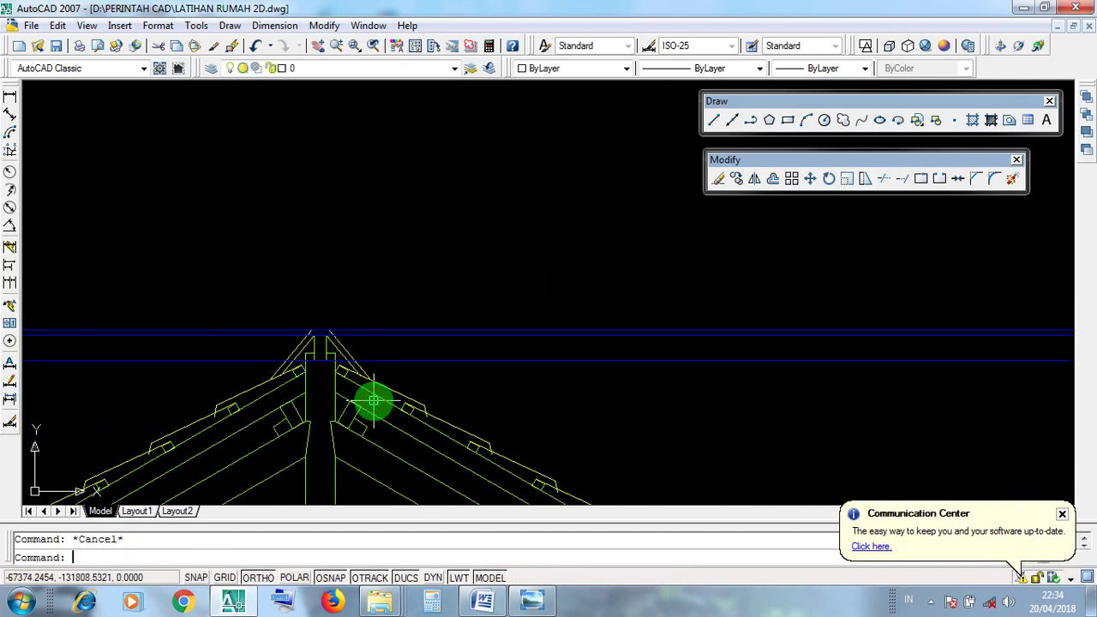
- Highlight the blue ridge lines along the top of the finished longitudinal section to show the reference result
scroll(374, 401, "down", 5)
middle_click_drag(401, 361, 287, 456)
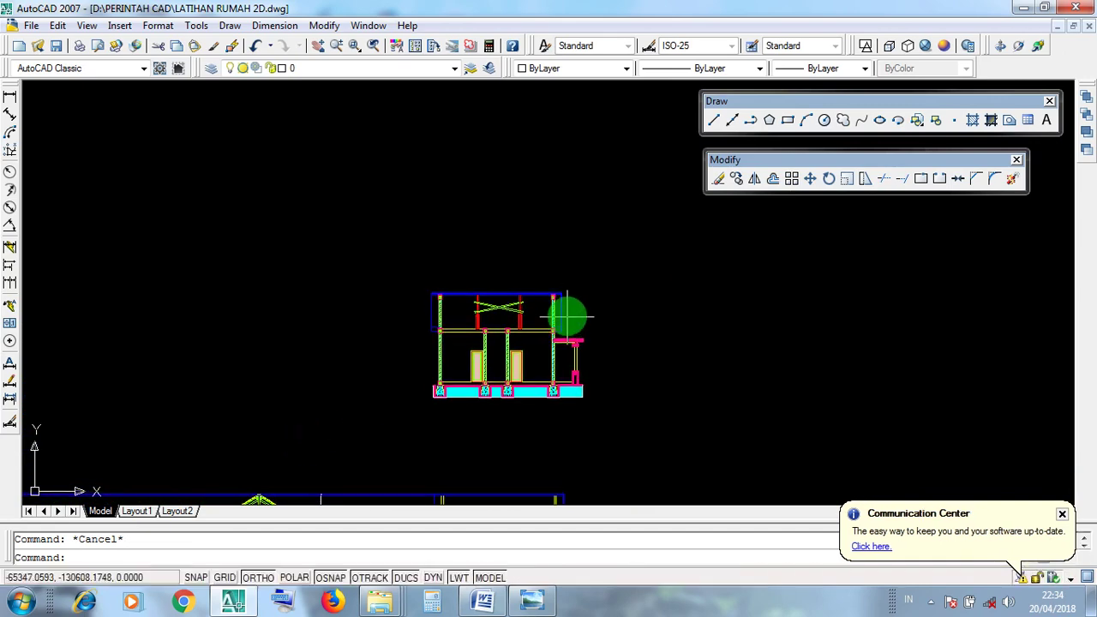
scroll(566, 304, "up", 6)
middle_click_drag(340, 258, 448, 291)
left_click(409, 308)
left_click(407, 263)
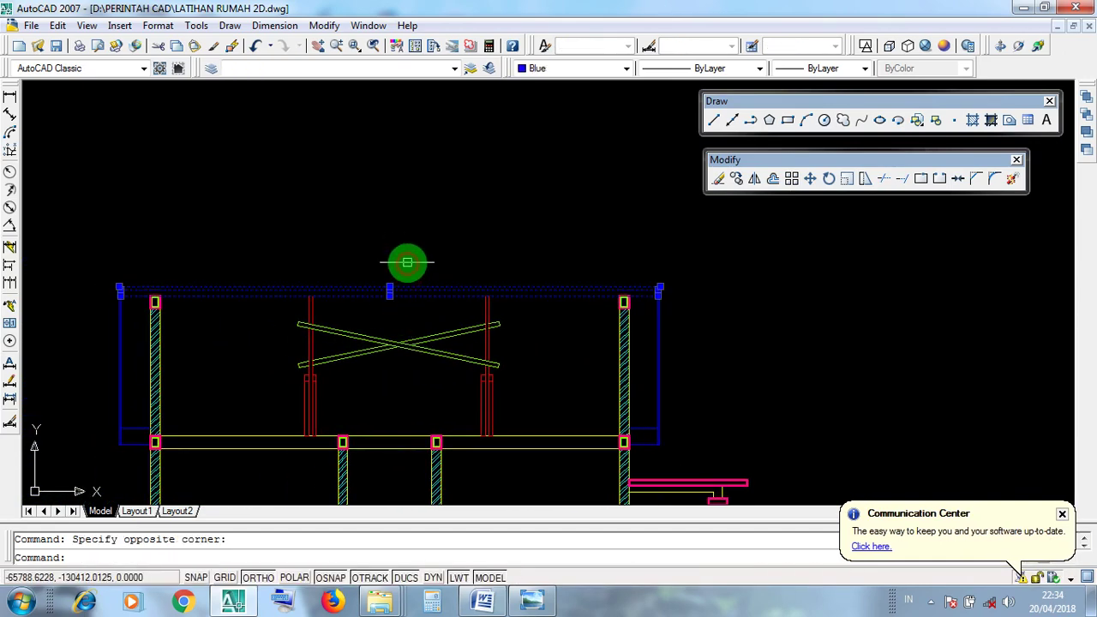
key("Escape")
left_click(416, 312)
left_click(396, 256)
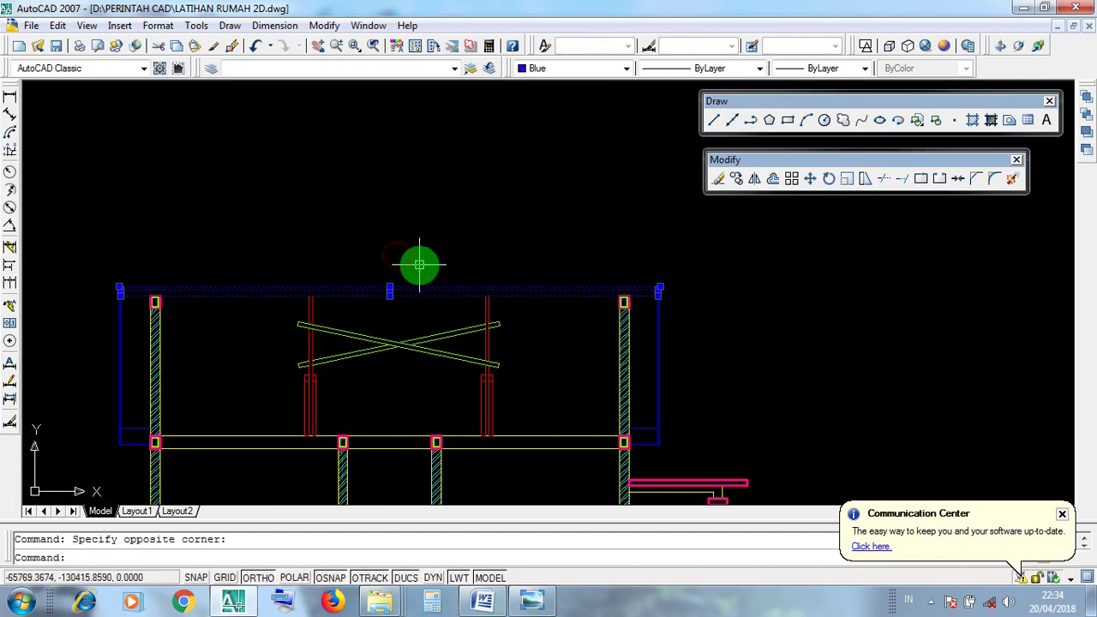
key("Escape")
- Highlight the three blue ridge-level projection lines between the cross section and the unfinished longitudinal section
scroll(417, 254, "down", 4)
middle_click_drag(401, 374, 518, 159)
middle_click_drag(348, 359, 348, 314)
scroll(283, 300, "up", 4)
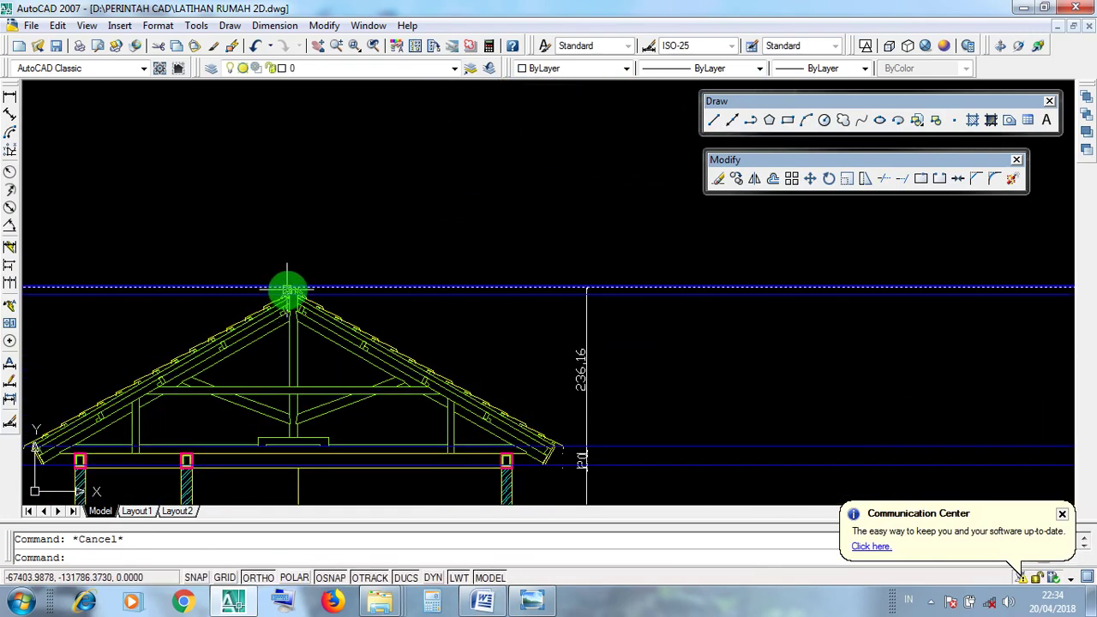
middle_click_drag(649, 351, 385, 309)
scroll(385, 308, "up", 5)
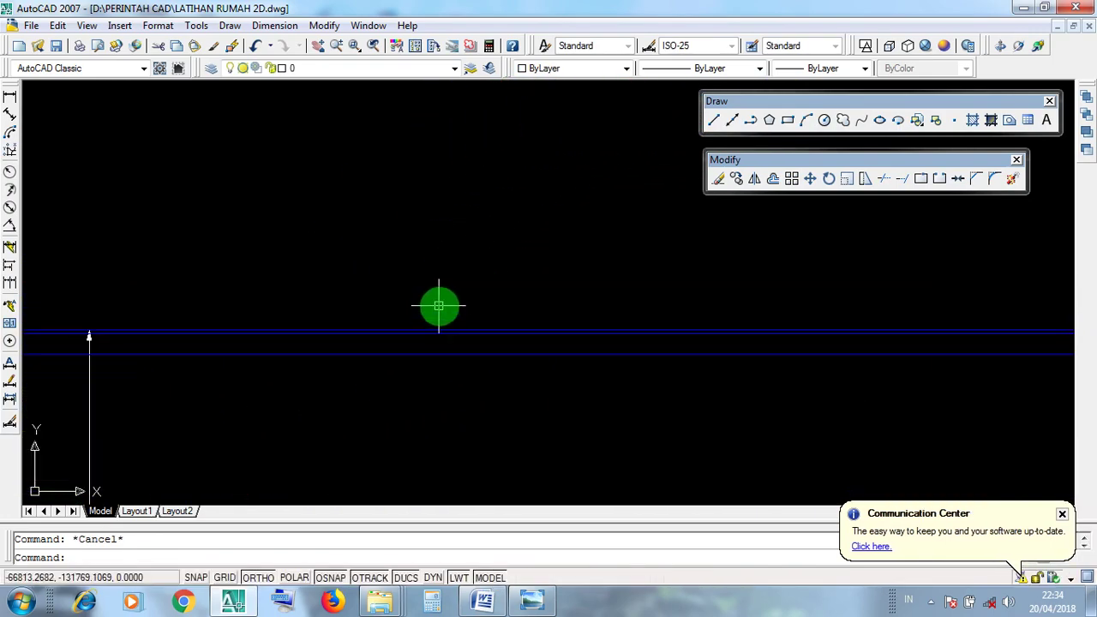
left_click(443, 329)
left_click(441, 352)
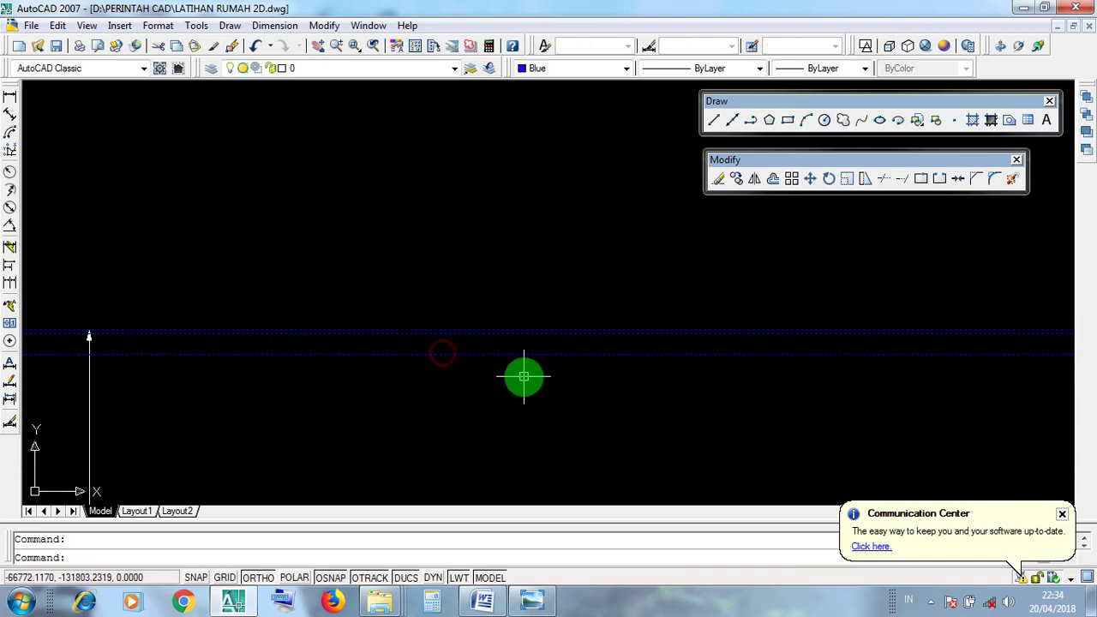
scroll(523, 376, "down", 3)
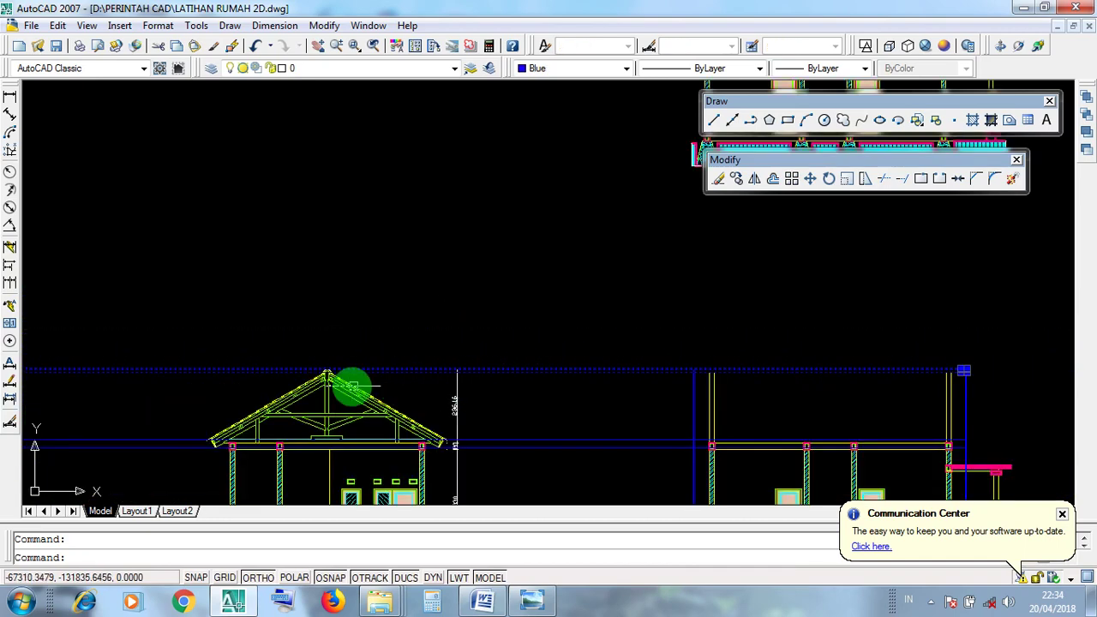
- Highlight the outer ridge cap outline of the cross section together with the top blue projection line starting from it
scroll(330, 377, "up", 5)
scroll(344, 356, "up", 3)
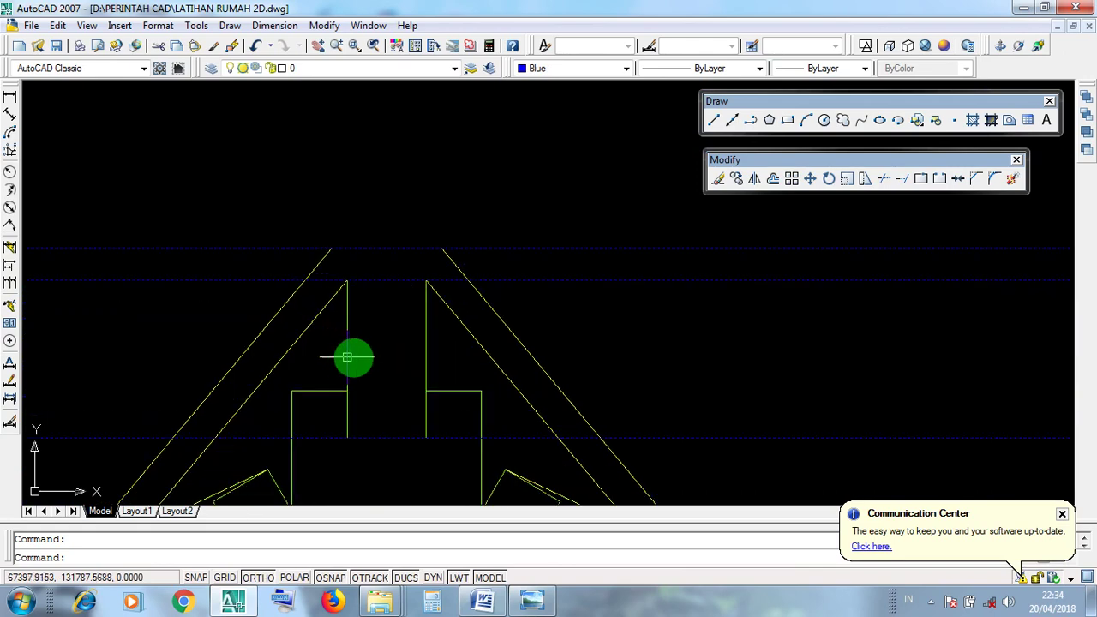
scroll(377, 357, "down", 1)
key("Escape")
left_click(469, 340)
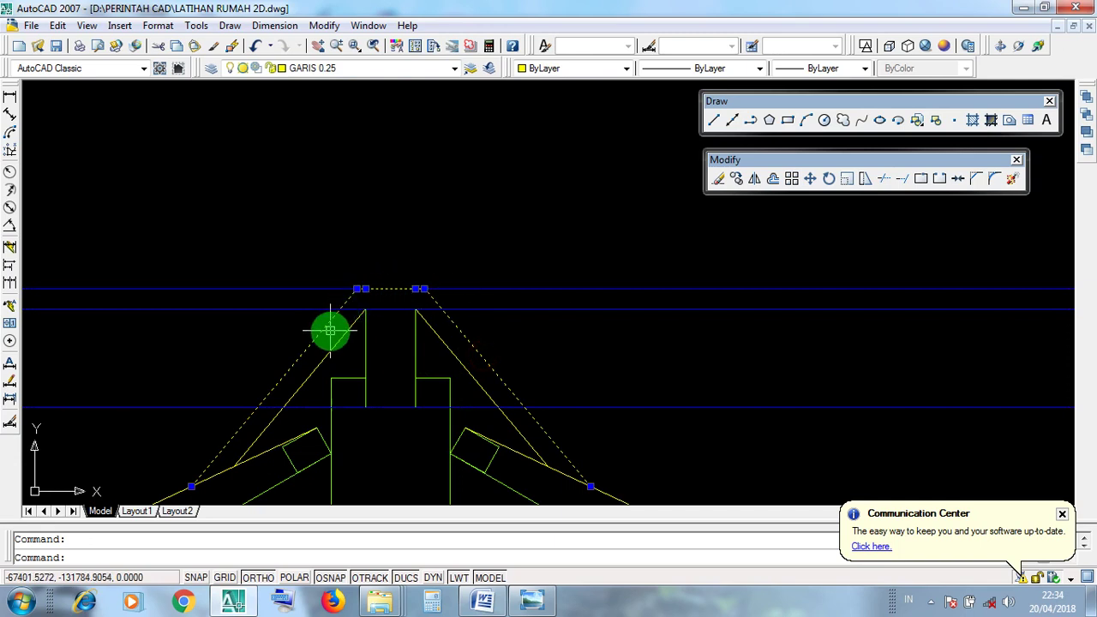
left_click(486, 289)
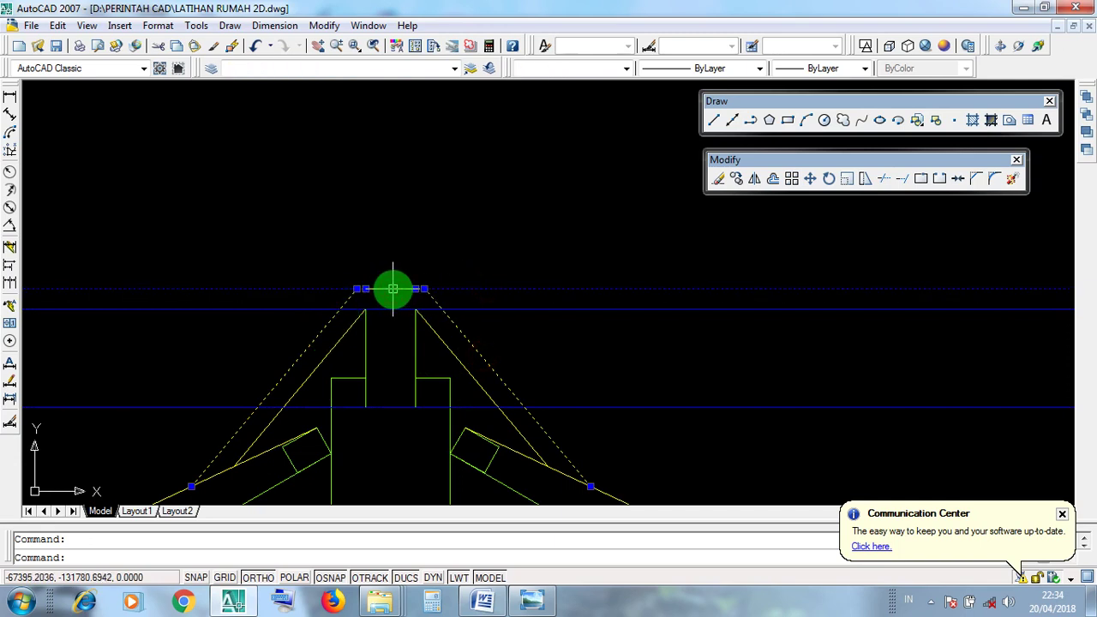
- Highlight the topmost blue projection line and follow it from the ridge cap to the unfinished longitudinal section
left_click(577, 289)
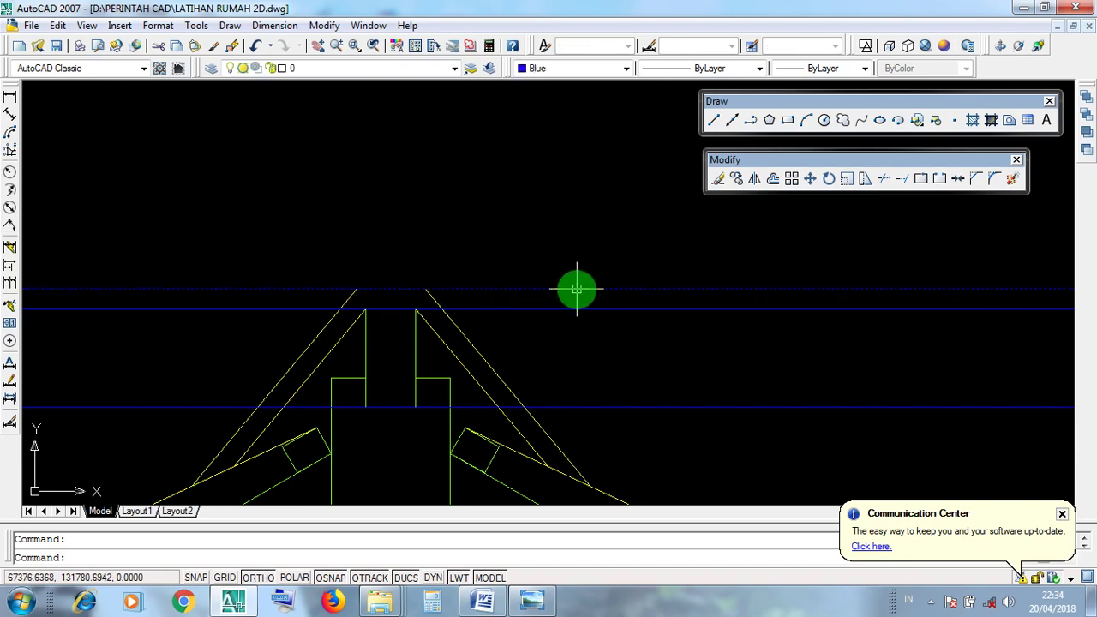
scroll(568, 292, "down", 3)
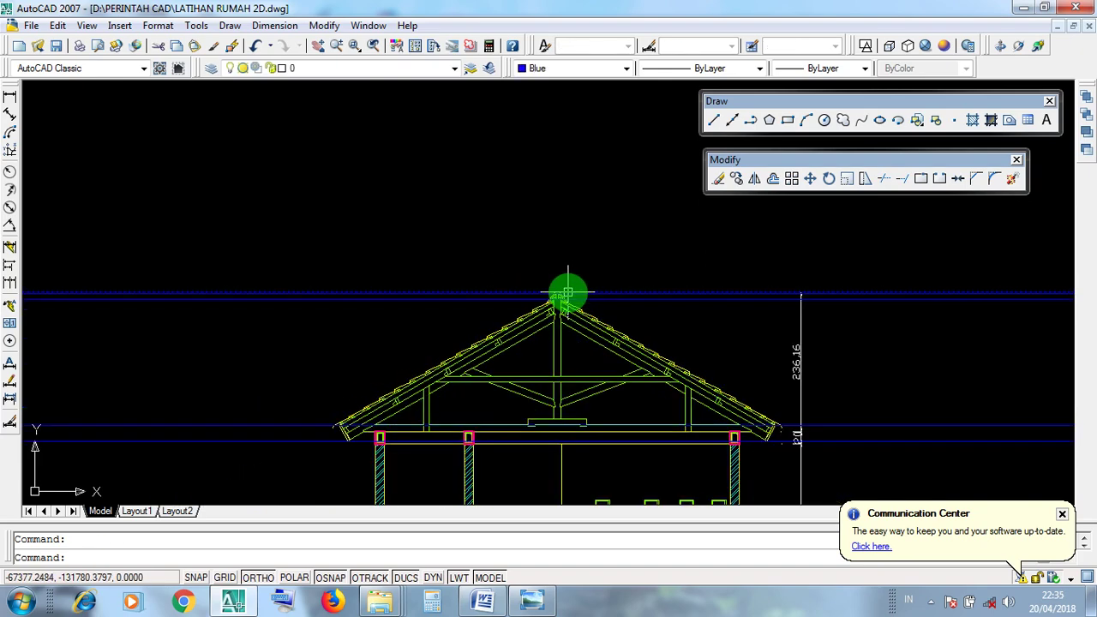
scroll(568, 293, "down", 2)
middle_click_drag(840, 315, 411, 322)
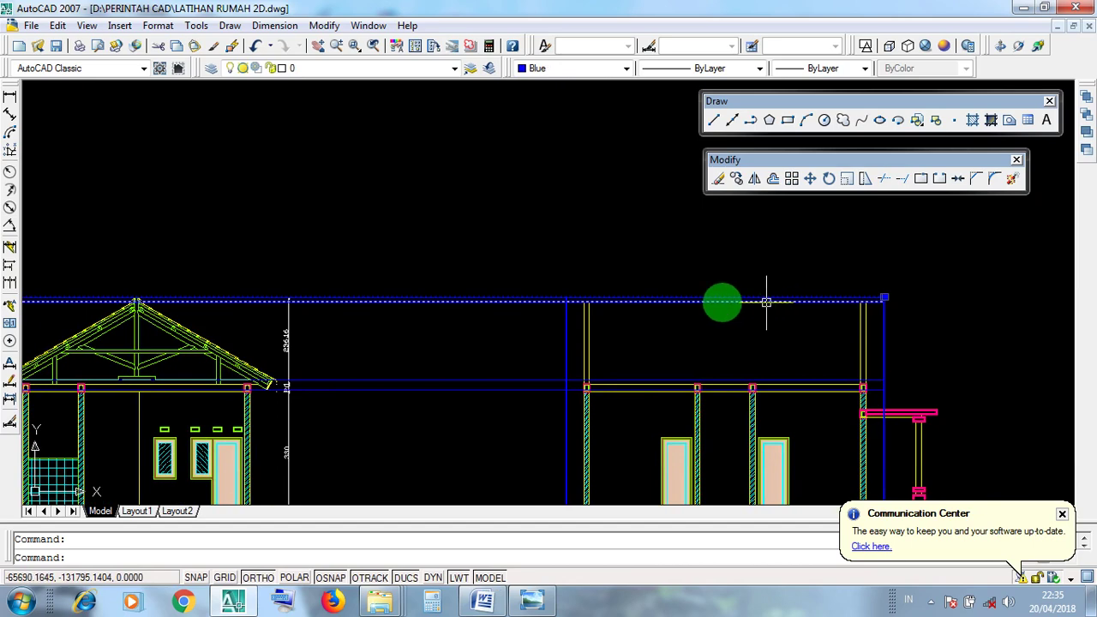
middle_click_drag(154, 299, 460, 298)
scroll(457, 298, "up", 7)
key("Escape")
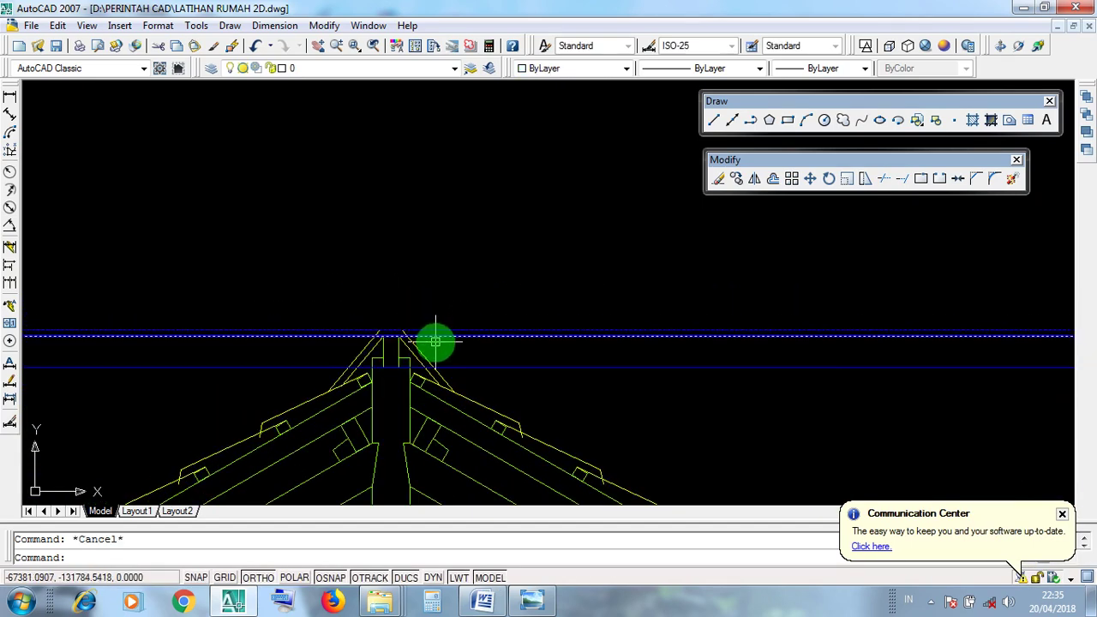
- Highlight the middle blue projection line level with the inner ridge cap peak of the cross section
left_click(436, 338)
scroll(433, 342, "up", 5)
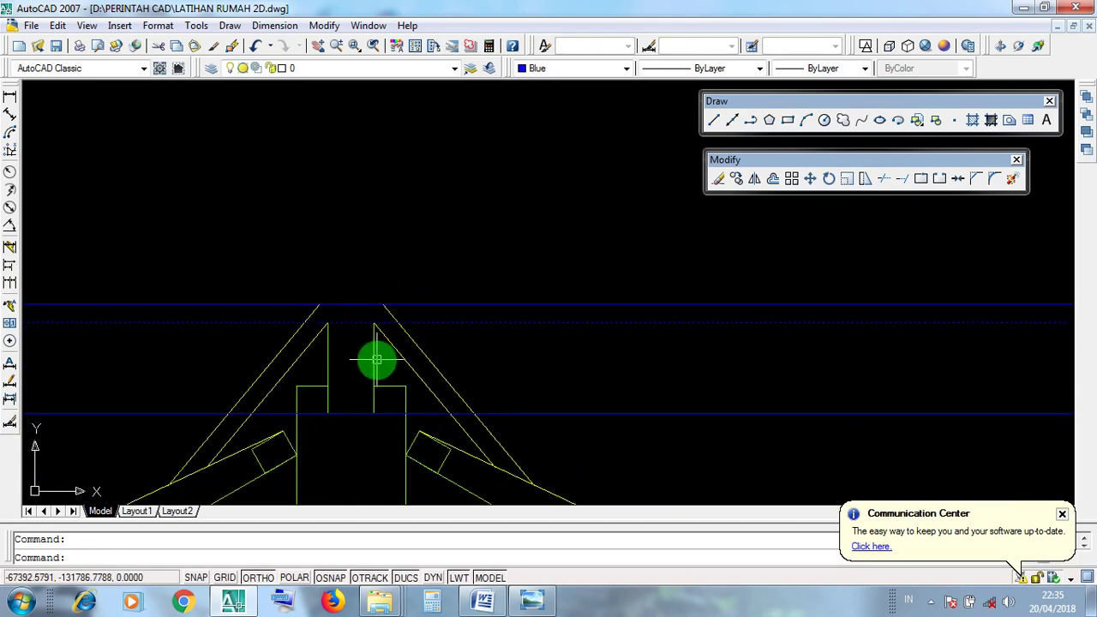
key("Escape")
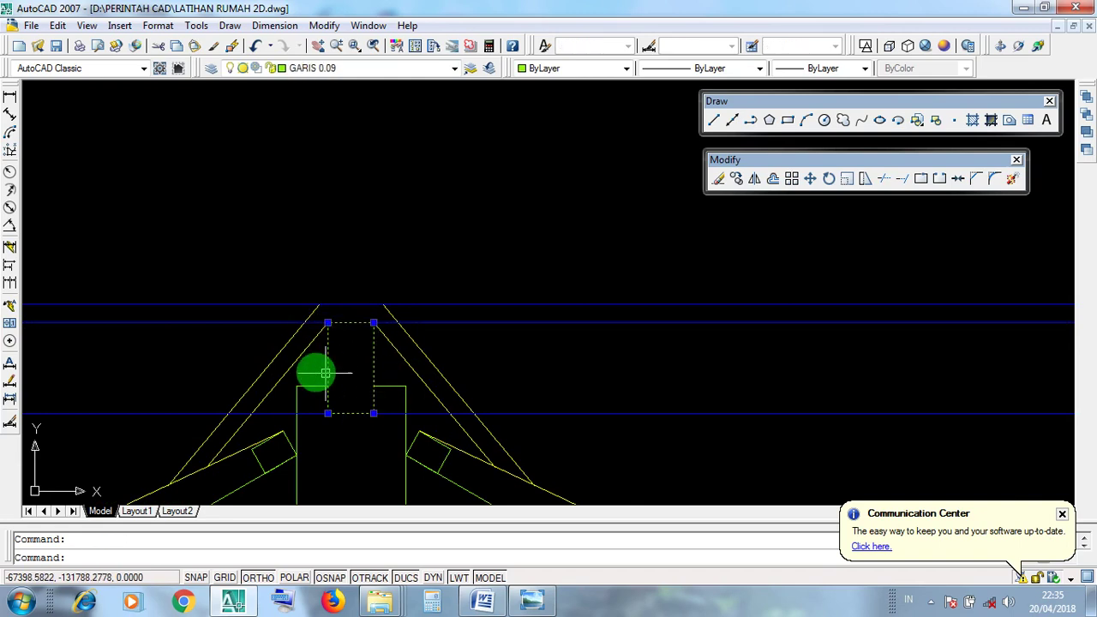
- Point out the upper and lower corners of the ridge board rectangle and the blue projection line along its underside
scroll(343, 386, "up", 2)
left_click(388, 295)
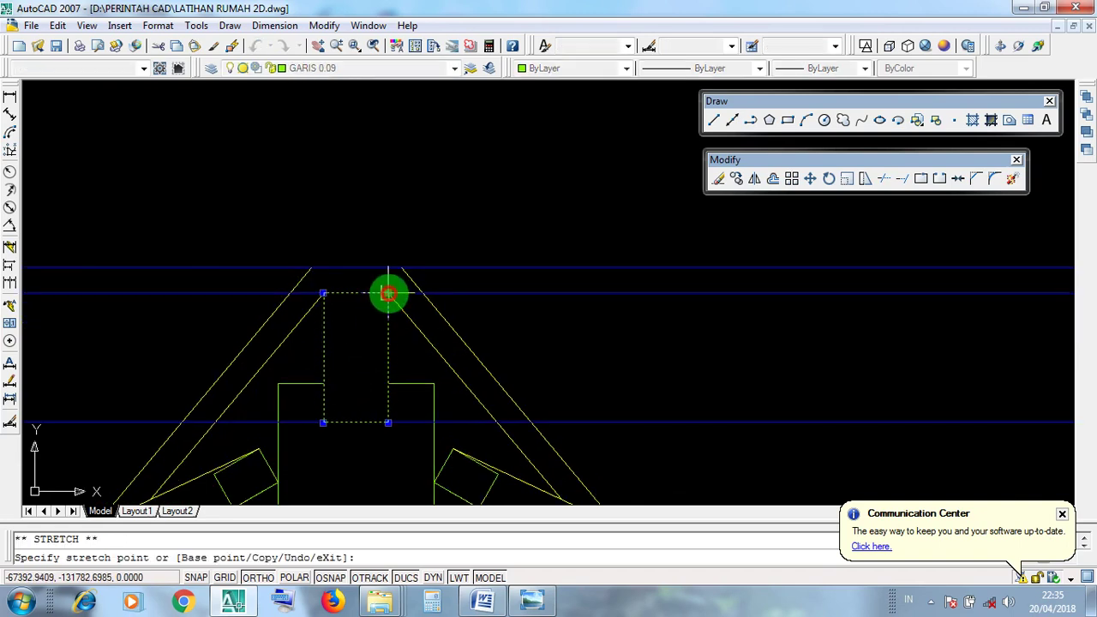
key("Escape")
left_click(386, 422)
key("Escape")
left_click(386, 422)
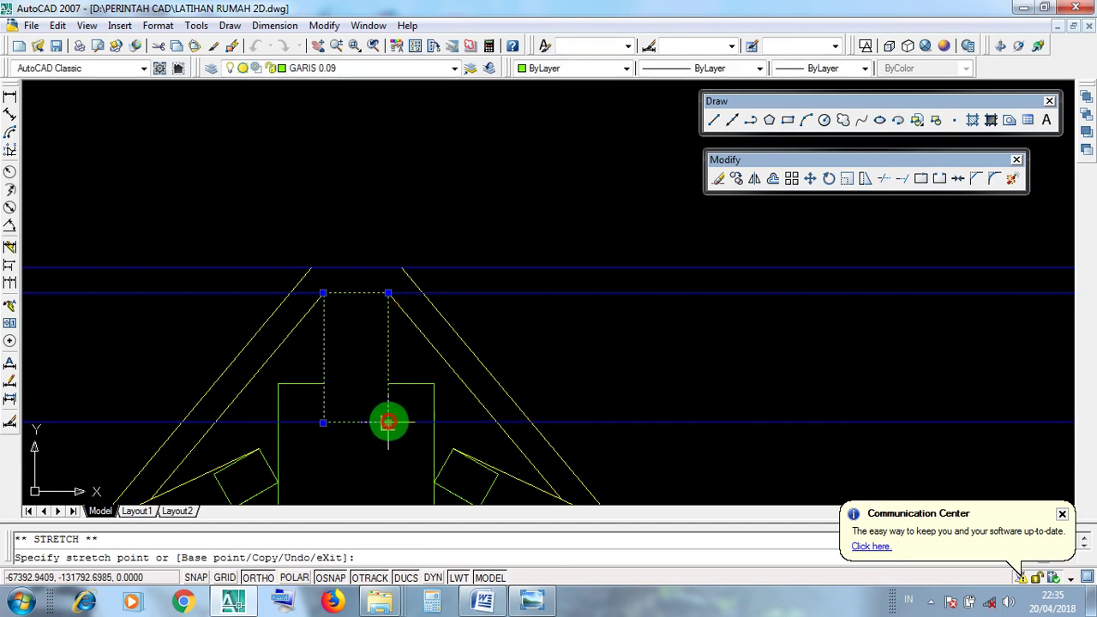
key("Escape")
left_click(324, 423)
key("Escape")
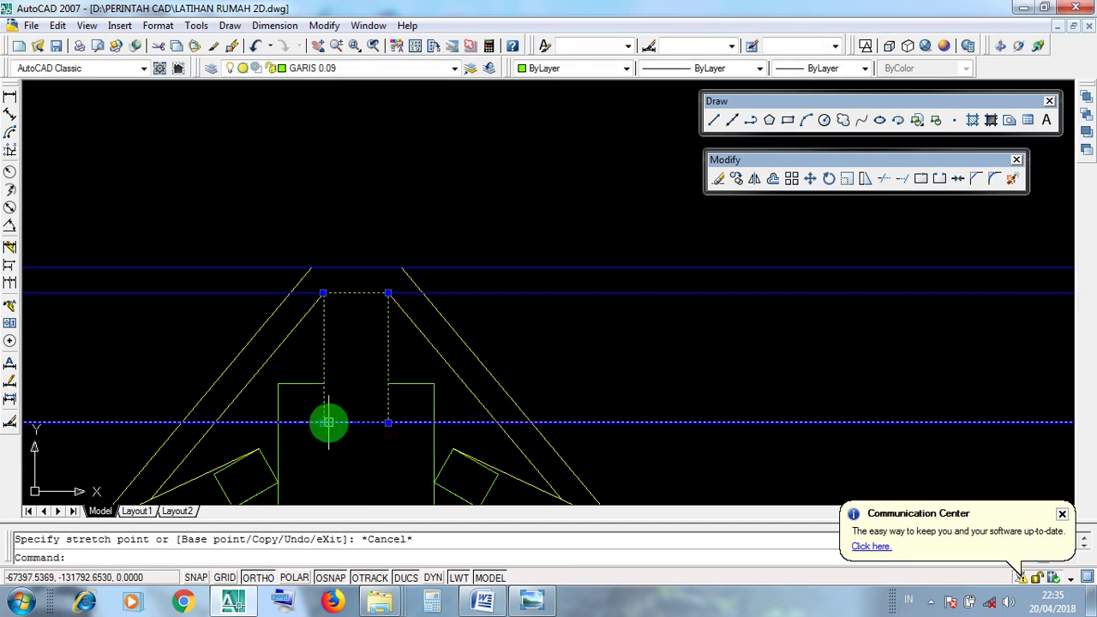
scroll(328, 422, "down", 6)
scroll(328, 421, "up", 2)
key("Escape")
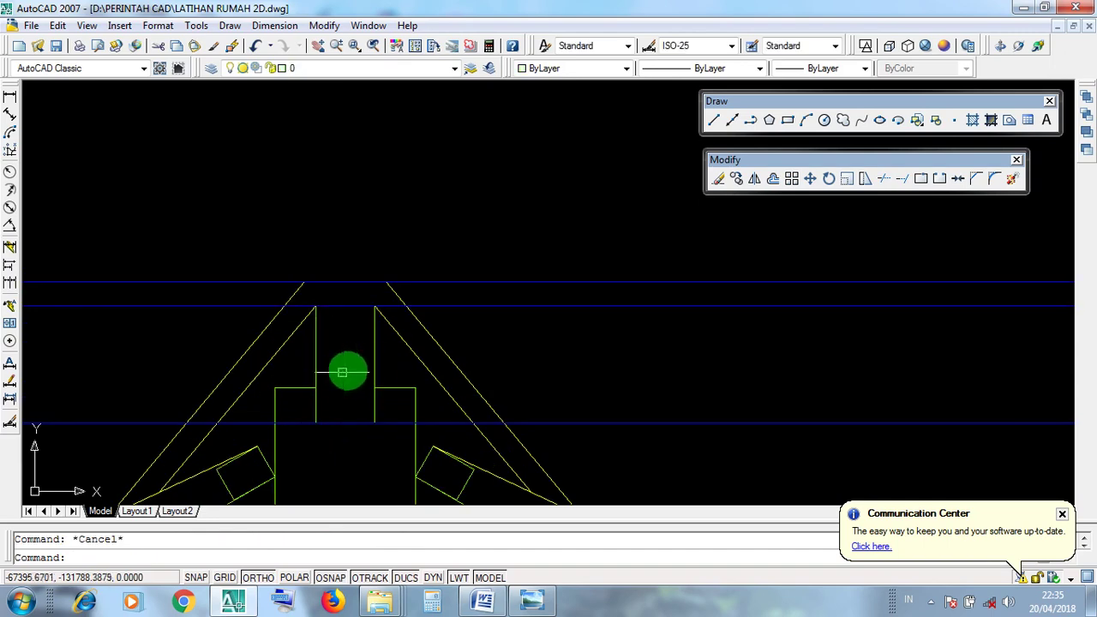
- Highlight the blue lines marking the ridge board's upper and lower edges in the finished longitudinal section
scroll(350, 409, "down", 8)
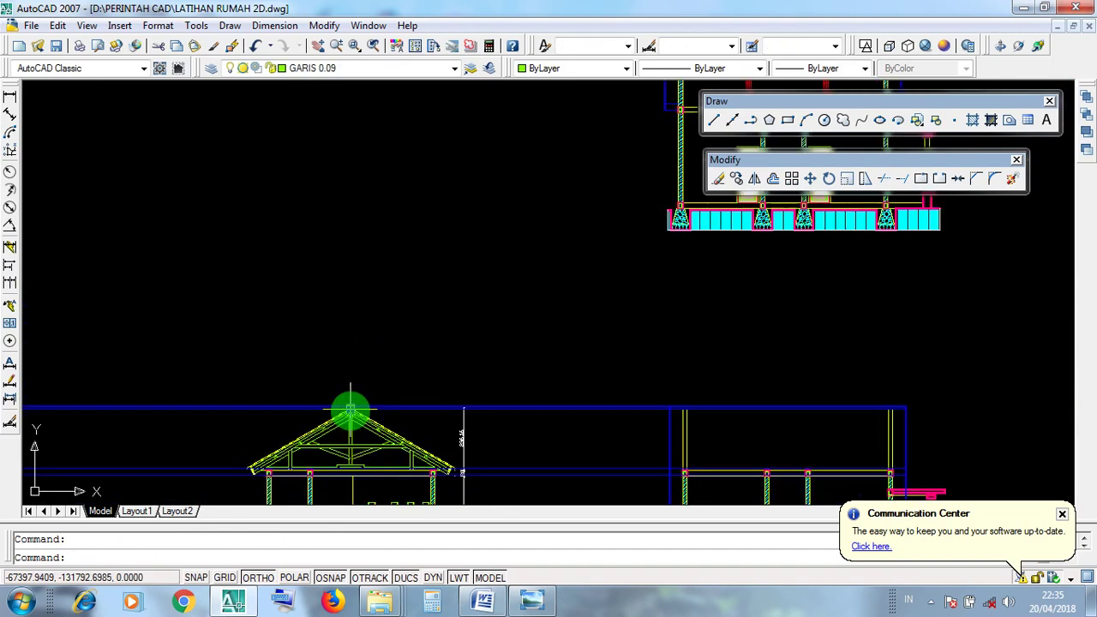
middle_click_drag(458, 311, 261, 495)
scroll(712, 179, "up", 5)
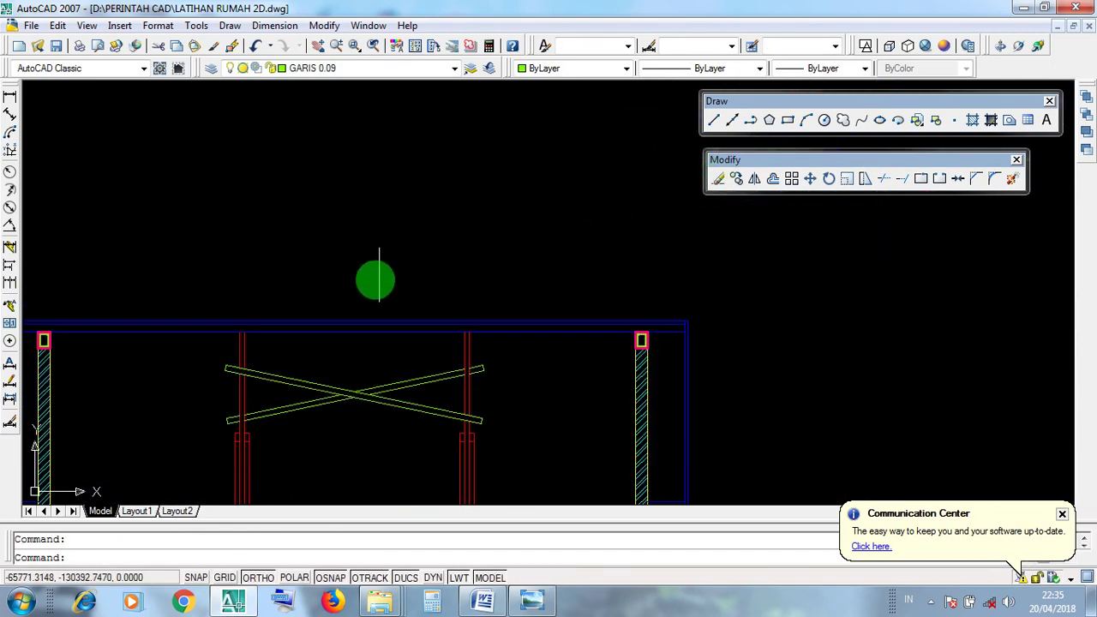
middle_click_drag(374, 277, 478, 314)
left_click(463, 349)
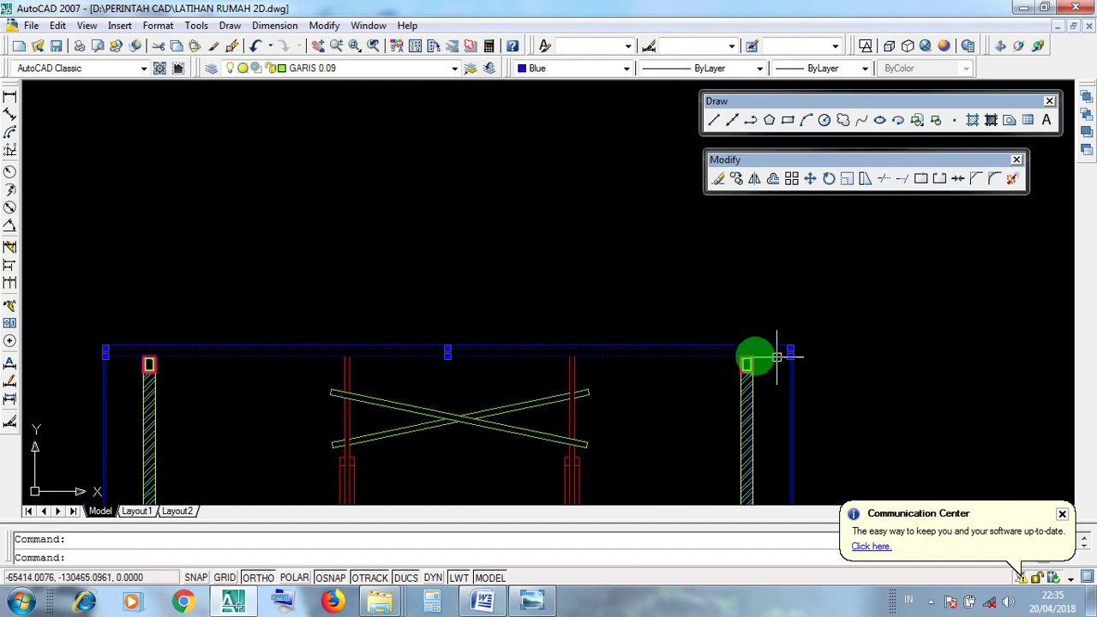
scroll(428, 357, "up", 3)
scroll(454, 365, "down", 2)
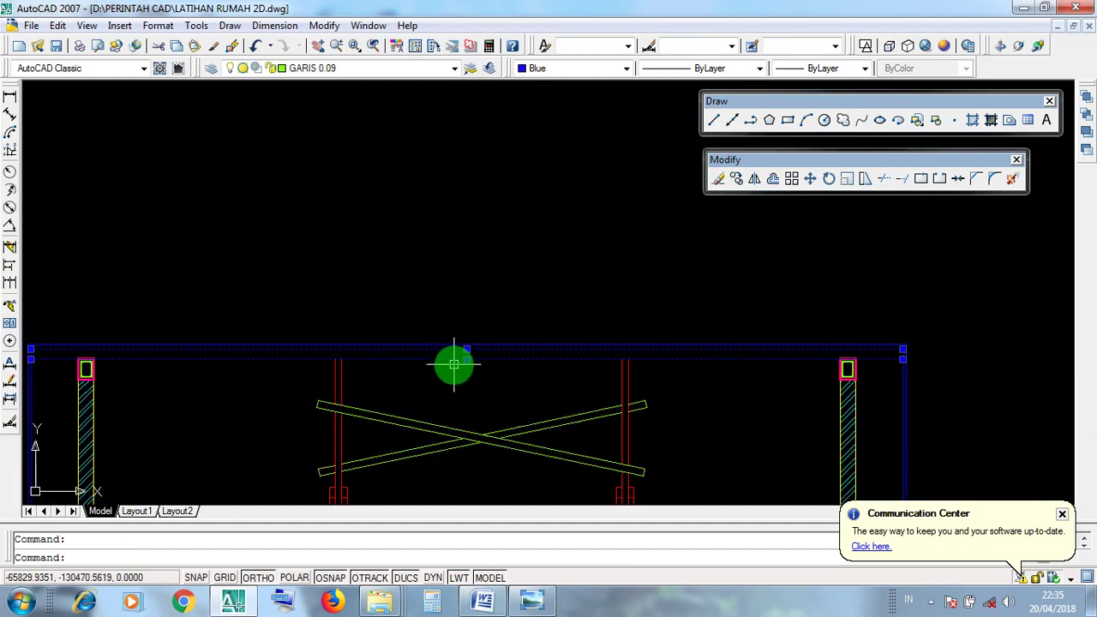
scroll(593, 290, "down", 2)
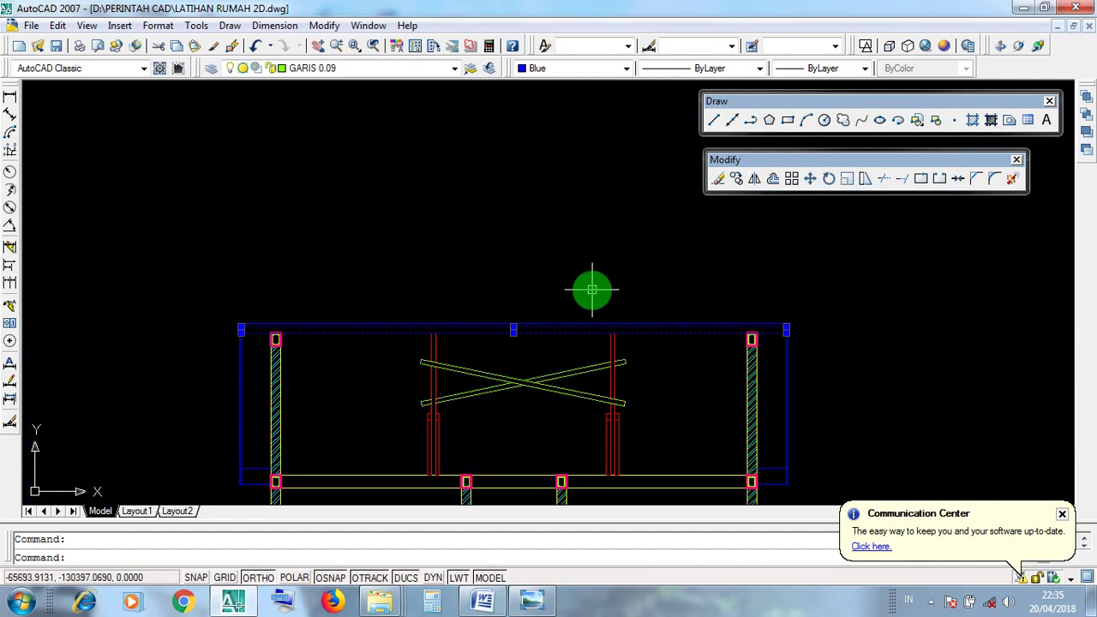
key("Escape")
- Highlight the red truss posts and both outer gable walls meeting the ridge board in the finished longitudinal section
left_click(455, 355)
left_click(402, 340)
left_click(632, 346)
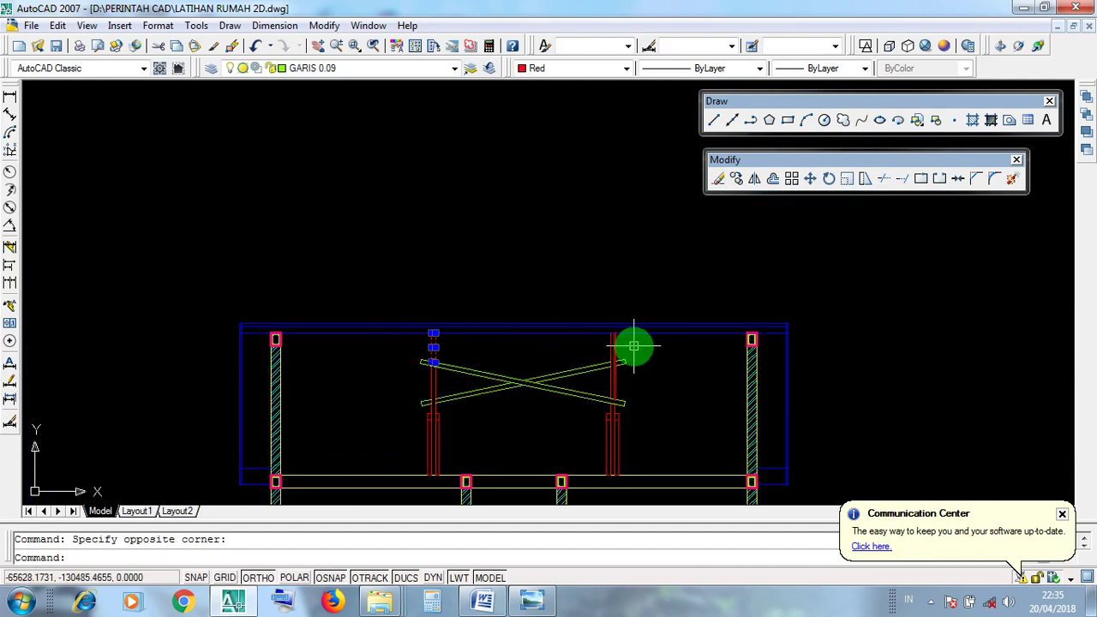
left_click(608, 343)
key("Escape")
left_click(735, 385)
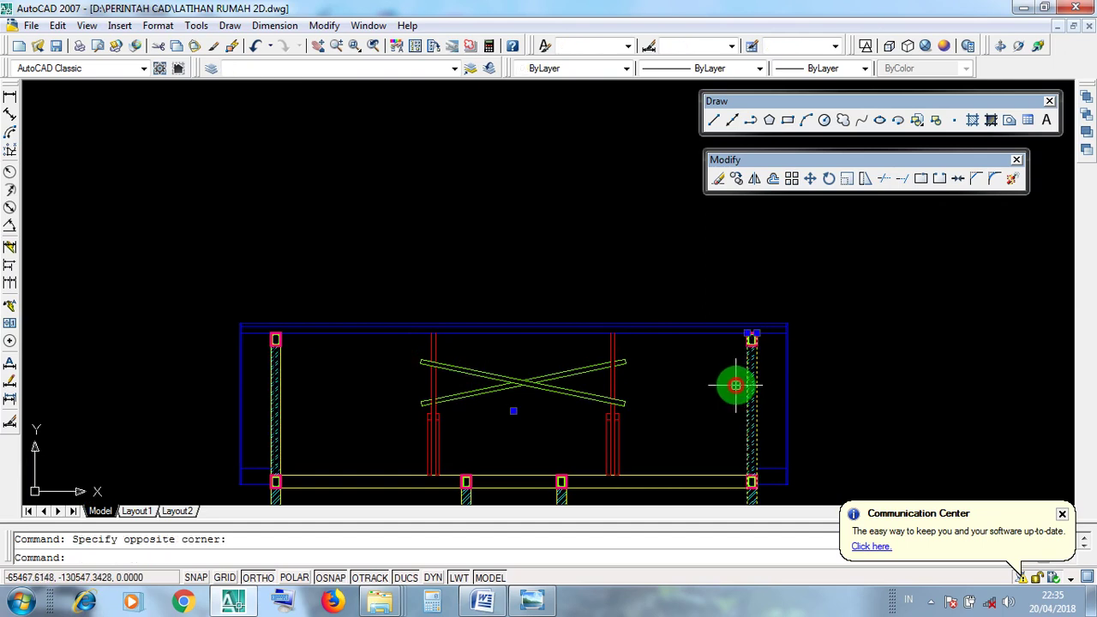
key("Escape")
left_click(329, 398)
left_click(264, 376)
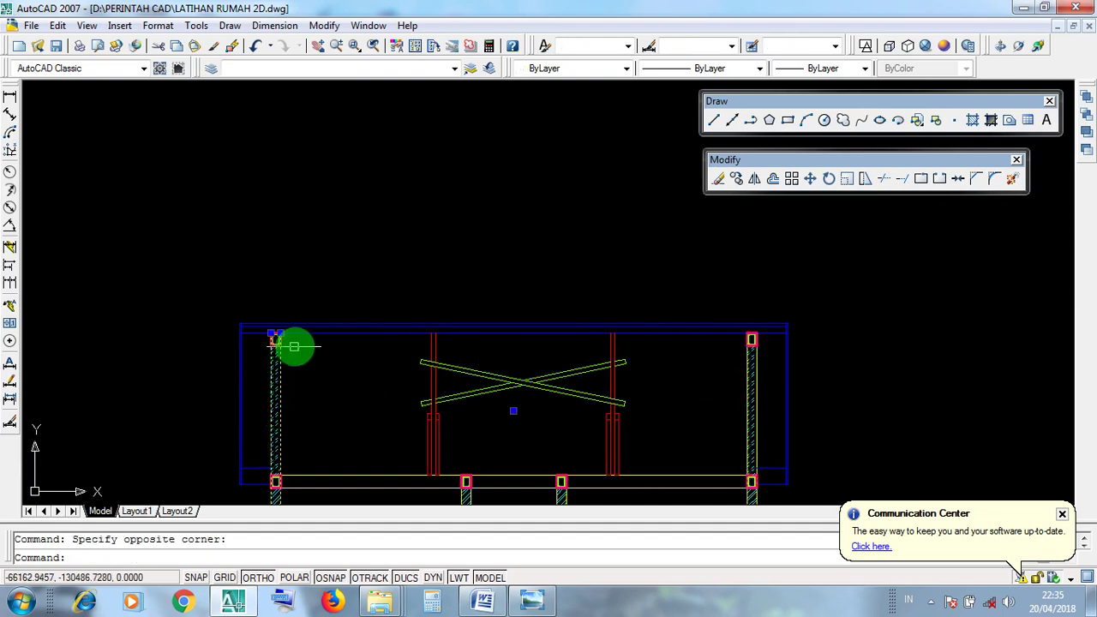
key("Escape")
- Highlight the cross section's ridge board rectangle together with the blue projection line along its upper edge
scroll(494, 343, "down", 8)
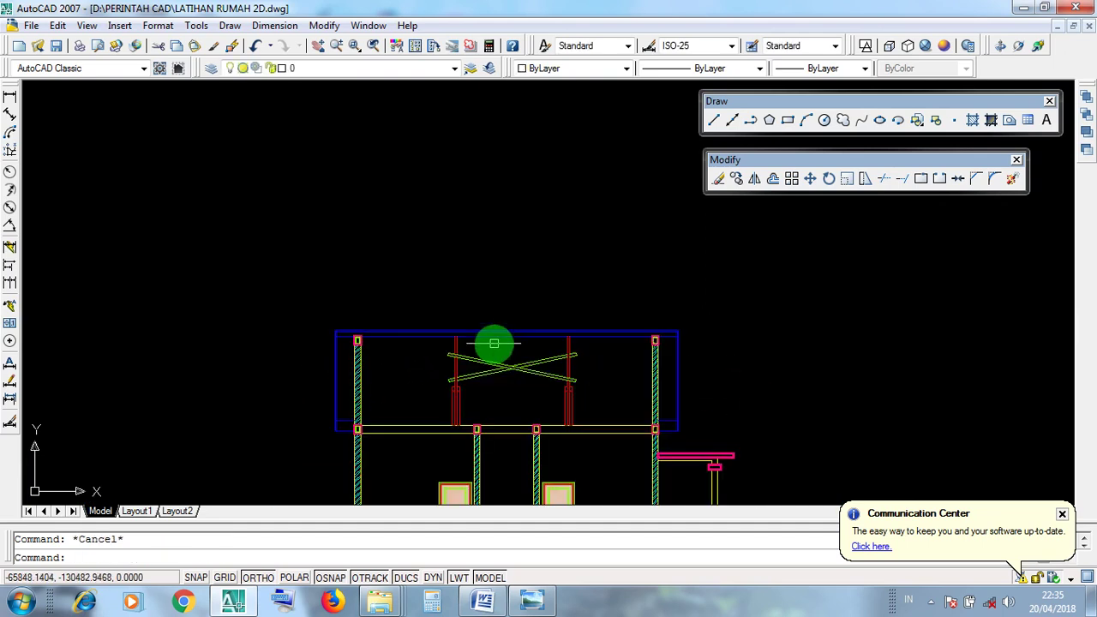
scroll(409, 426, "up", 3)
scroll(409, 426, "up", 8)
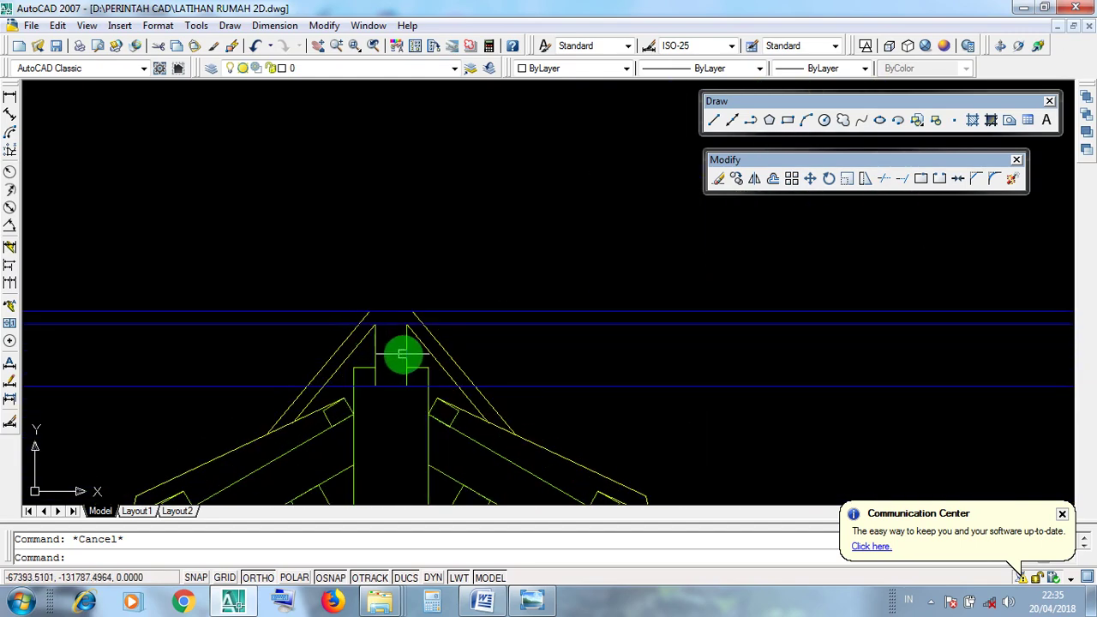
scroll(399, 347, "up", 3)
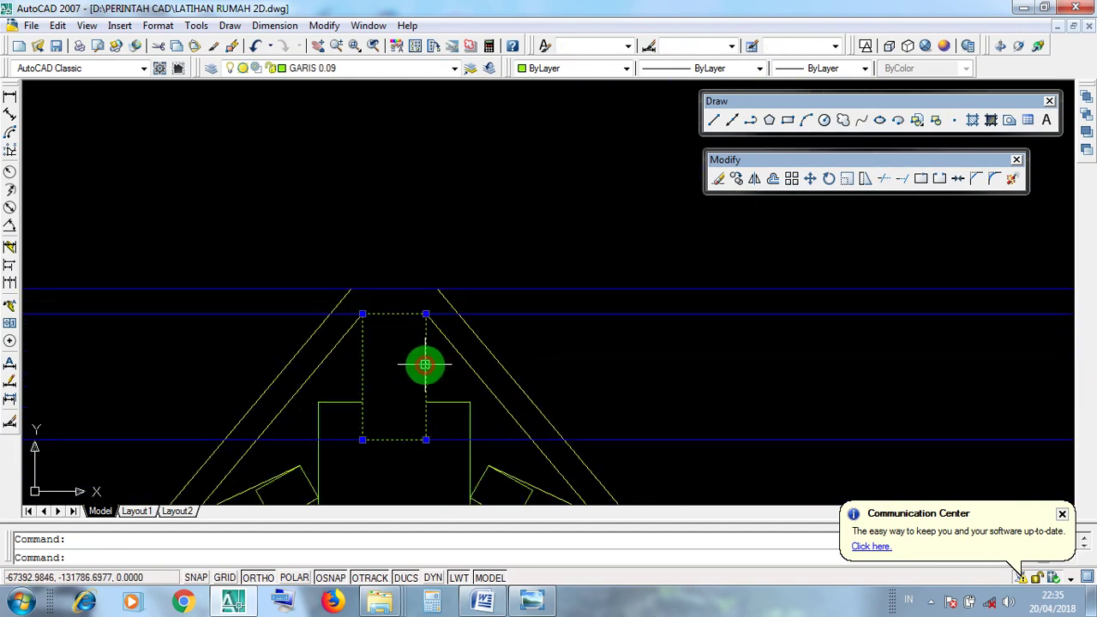
key("Escape")
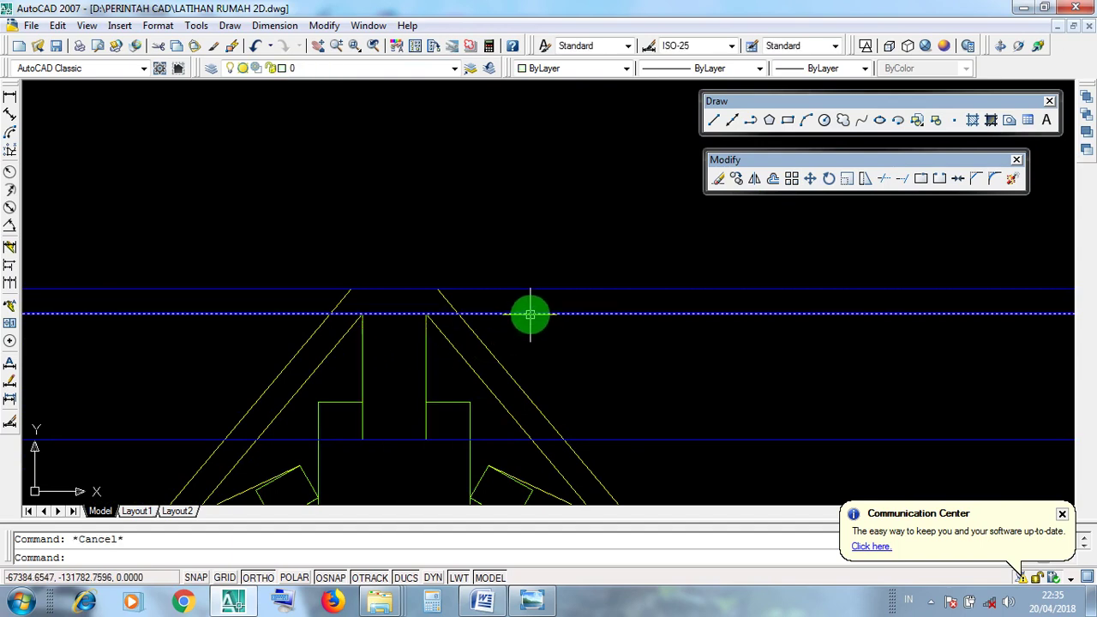
left_click(426, 336)
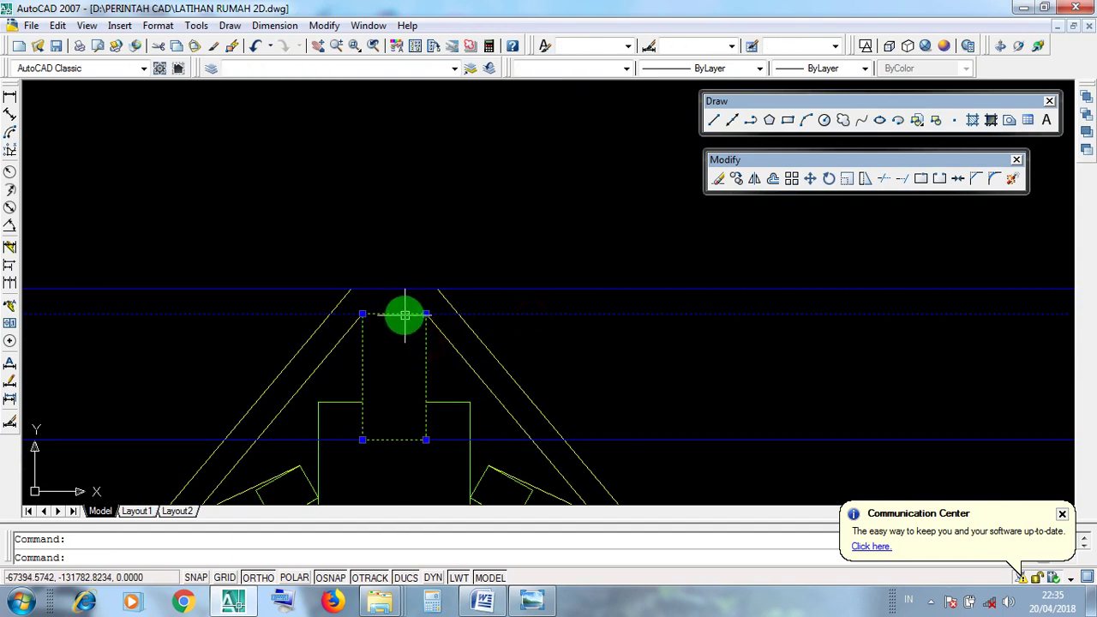
key("Escape")
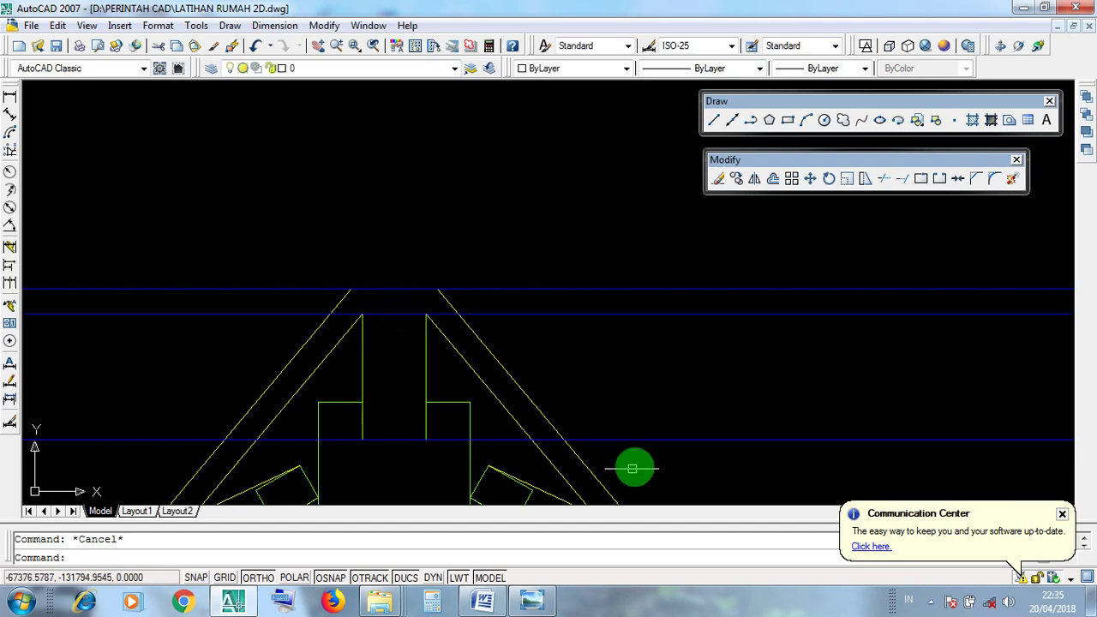
- Highlight the lowest blue ridge projection line, level with the ridge board's underside in the cross section
left_click(634, 443)
key("Escape")
left_click(399, 440)
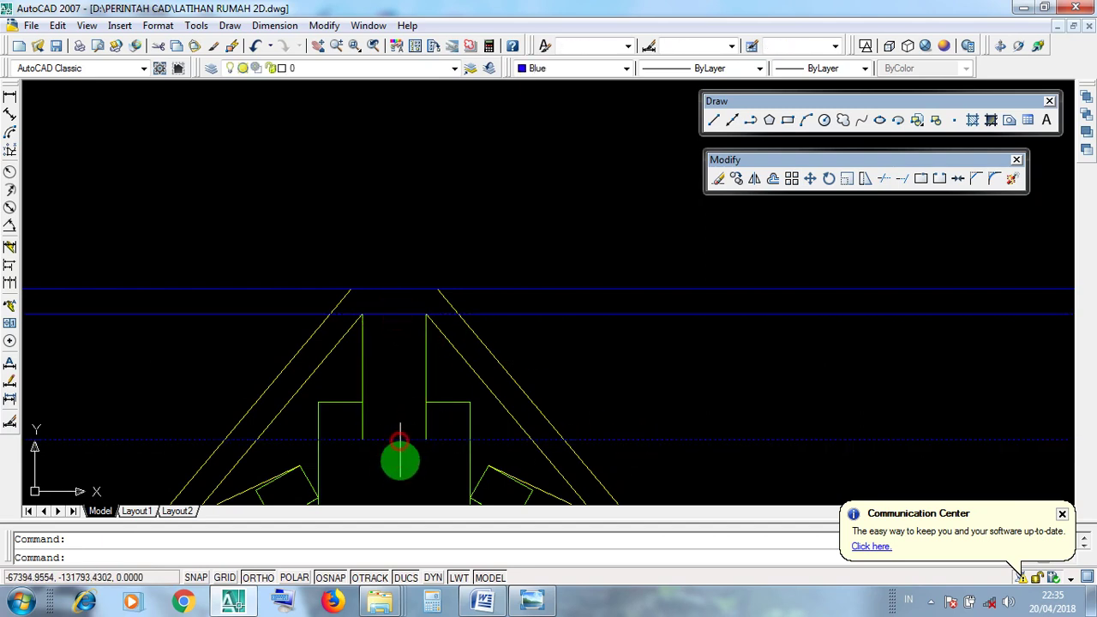
key("Escape")
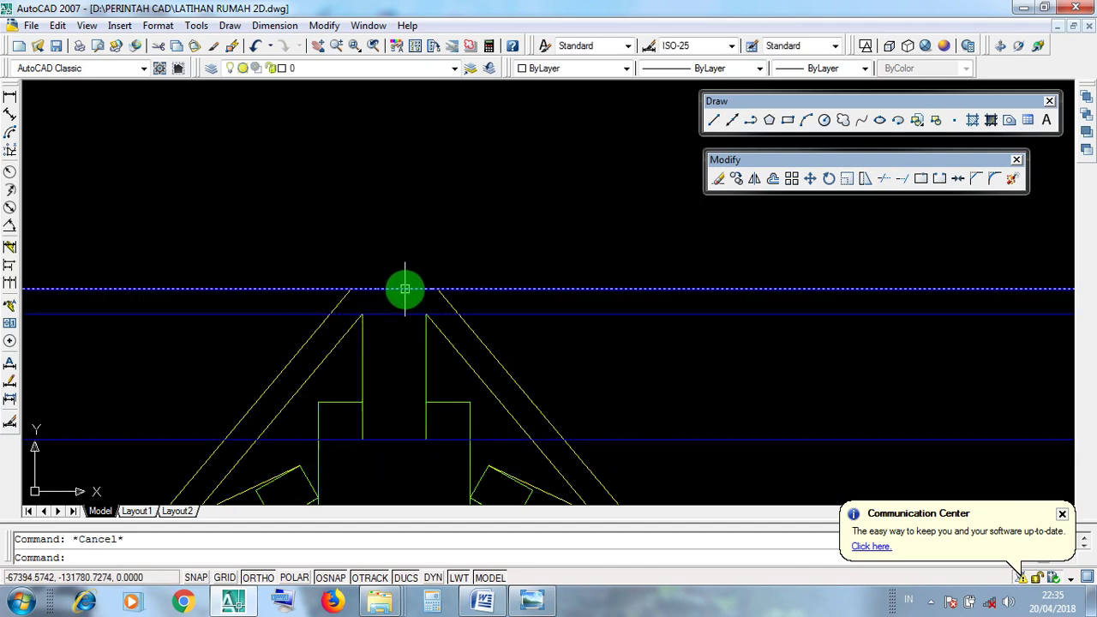
- Highlight the top, middle and bottom blue ridge projection lines at the cross section's peak
left_click(405, 290)
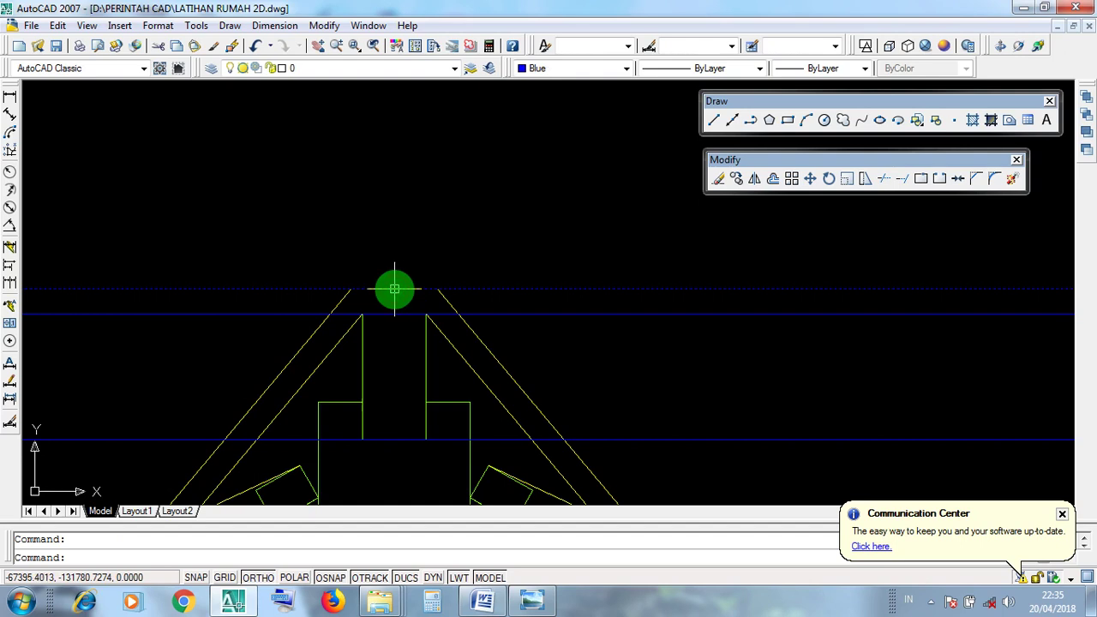
left_click(395, 315)
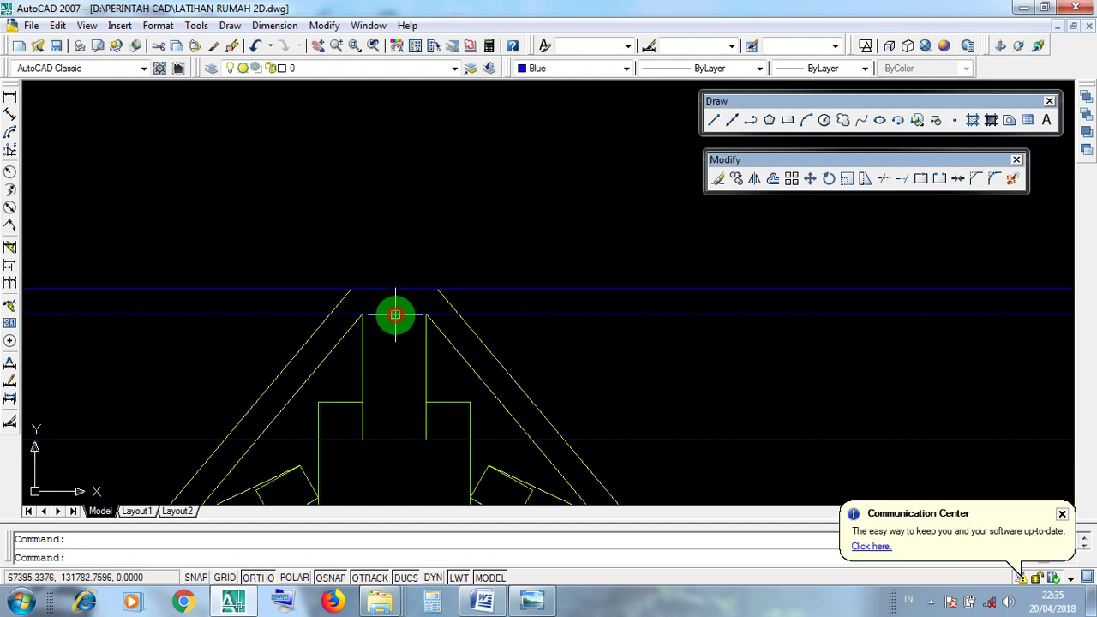
key("Escape")
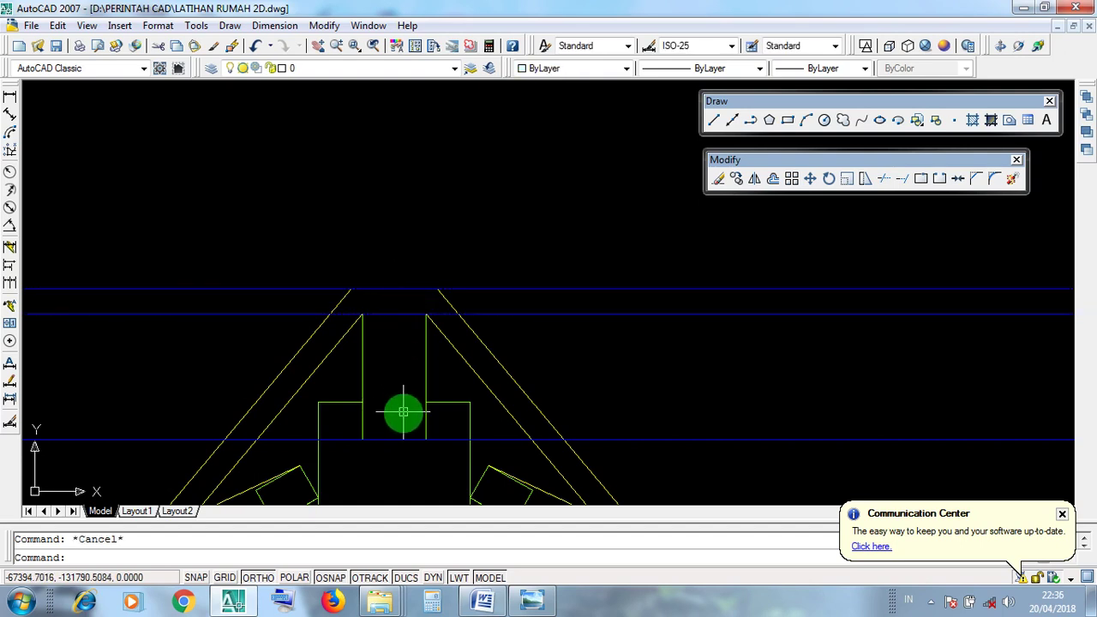
left_click(391, 441)
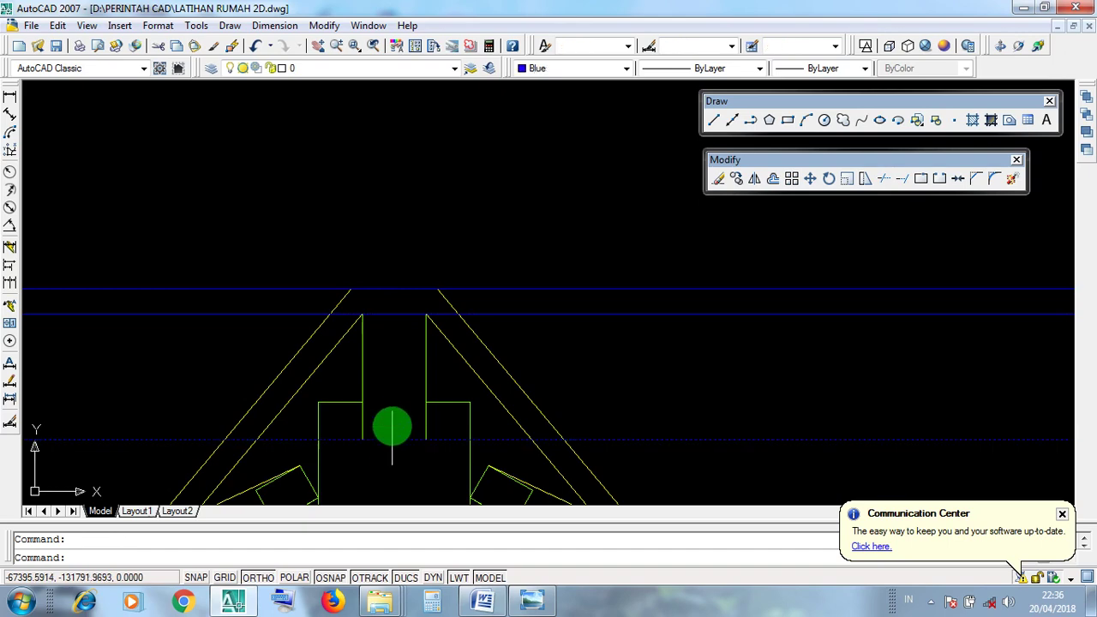
scroll(392, 428, "down", 5)
scroll(393, 403, "down", 5)
key("Escape")
- Highlight the blue ridge lines between the two drawings and follow them to the unfinished longitudinal section
mouse_move(613, 438)
middle_mouse_down()
mouse_move(546, 417)
mouse_move(348, 391)
middle_mouse_up()
left_click(494, 353)
left_click(483, 316)
middle_click_drag(653, 390, 387, 377)
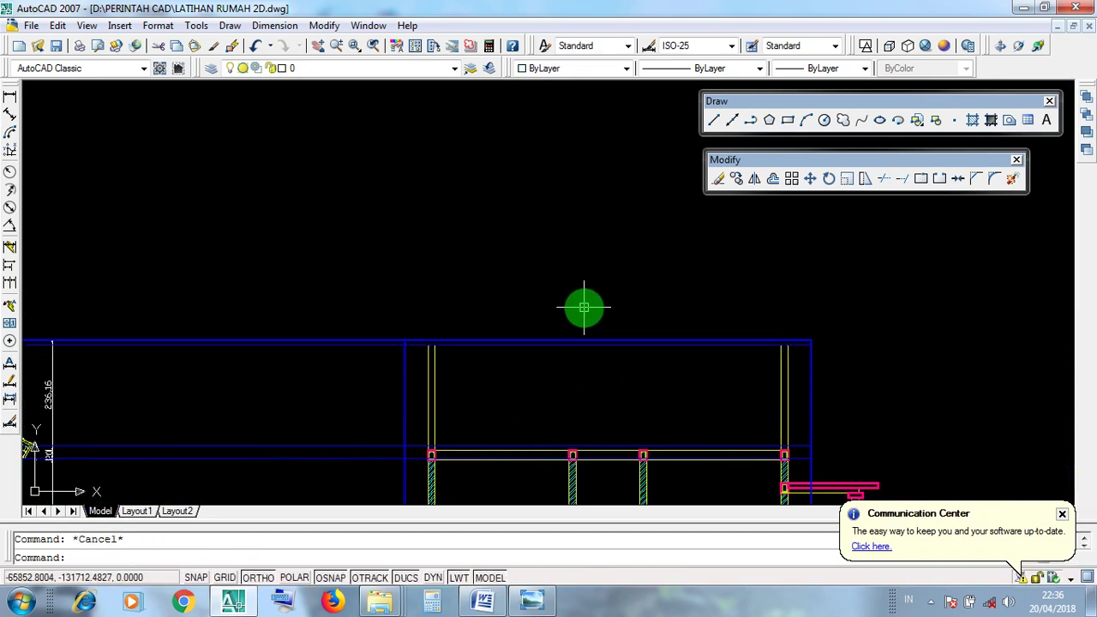
- Highlight the truss peak of the cross section and the two lower blue level lines projected from its eaves and ring beam
mouse_move(500, 292)
middle_mouse_down()
mouse_move(568, 282)
mouse_move(916, 290)
middle_mouse_up()
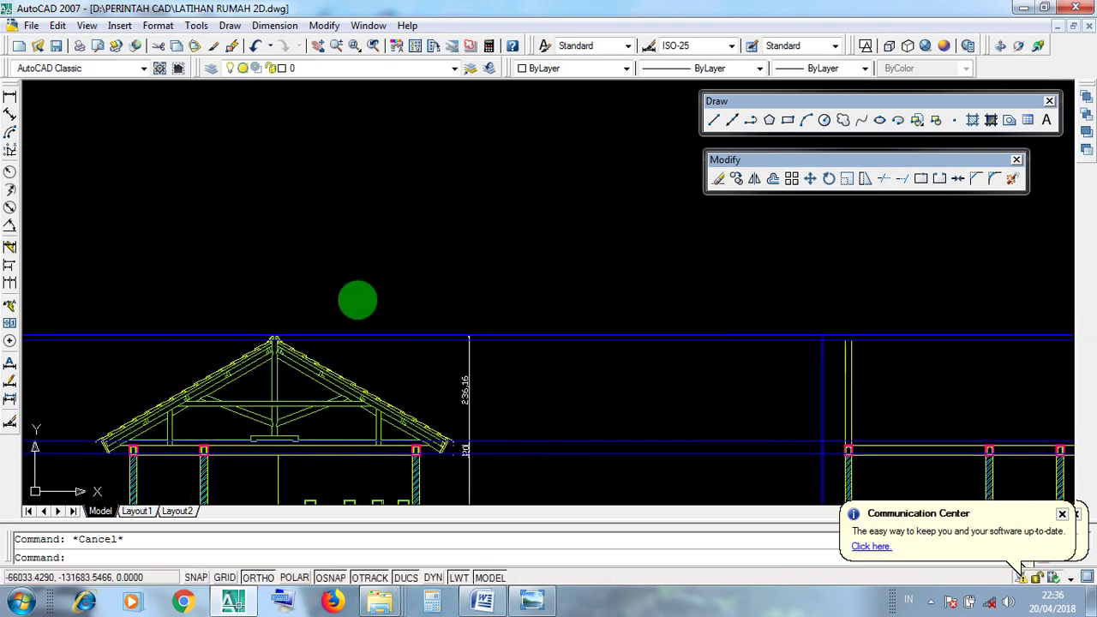
left_click(253, 324)
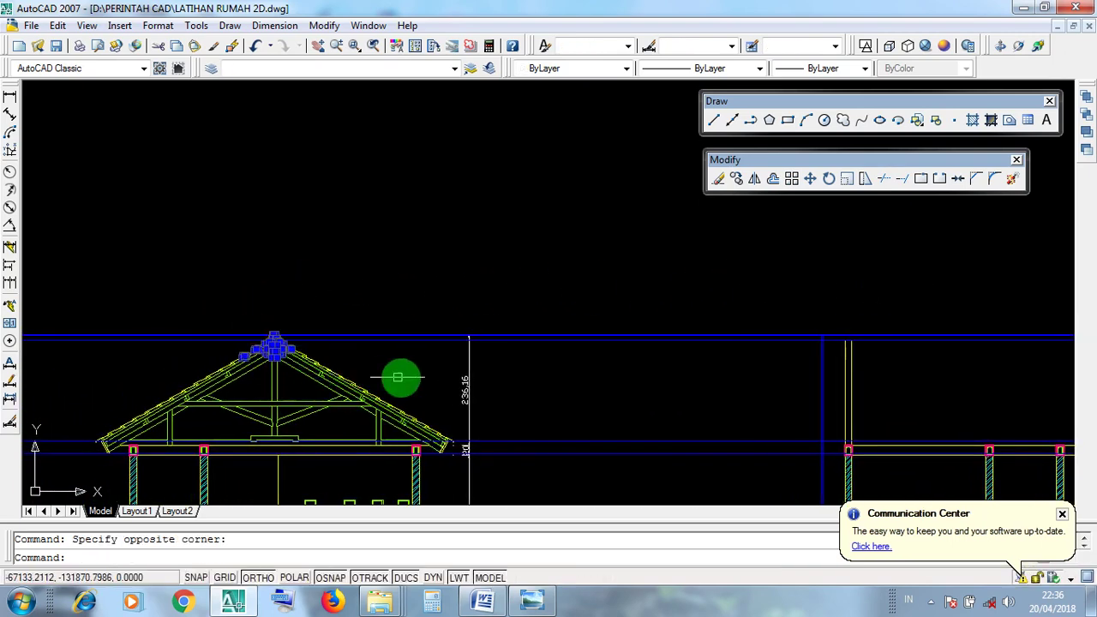
key("Escape")
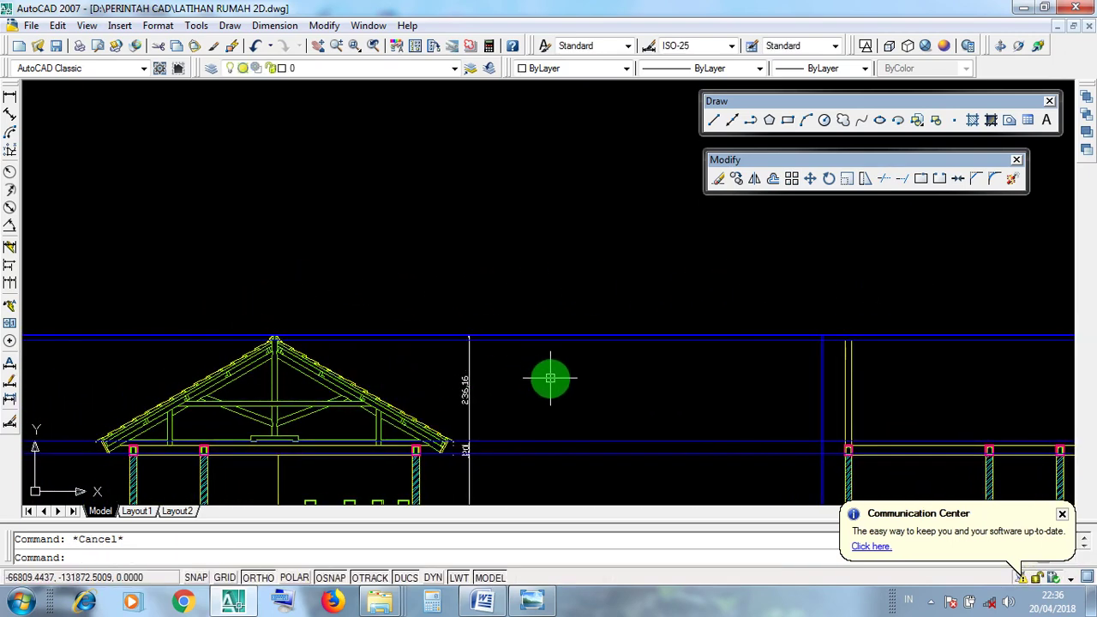
left_click(597, 429)
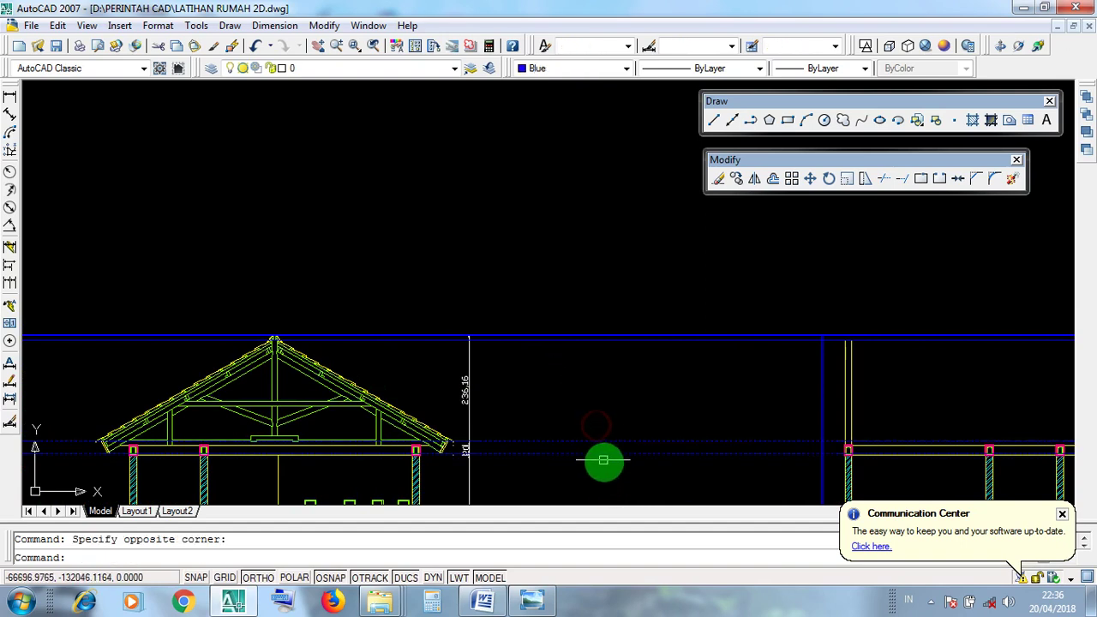
- Highlight the fascia board at the cross section's eave and compare its top and bottom corners with the two lower blue level lines
scroll(599, 446, "up", 3)
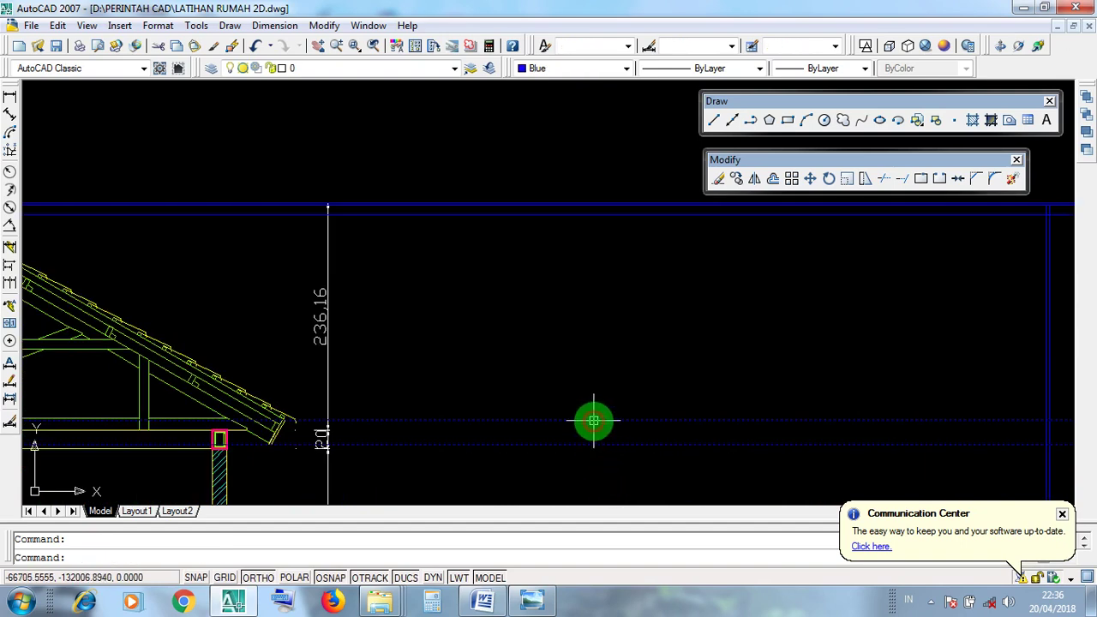
scroll(287, 450, "up", 5)
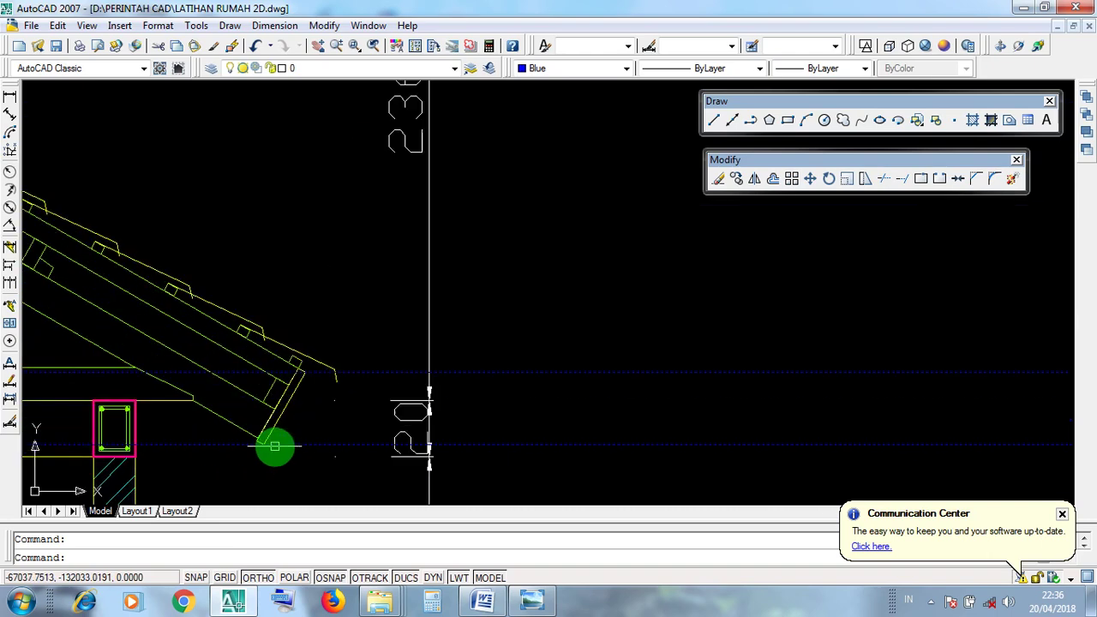
left_click(273, 421)
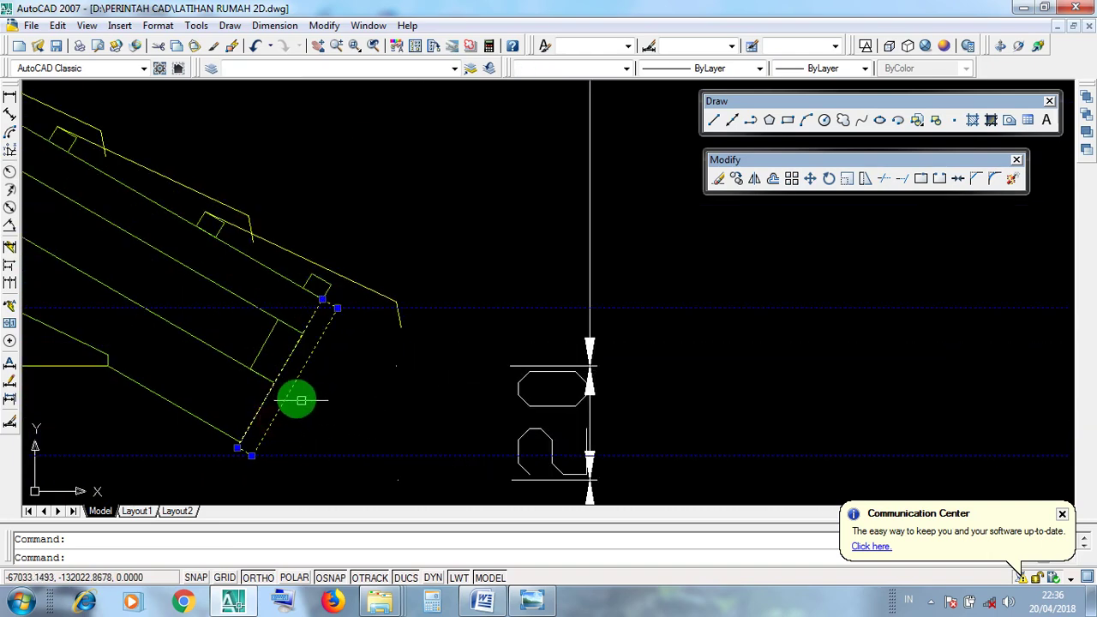
scroll(416, 399, "down", 8)
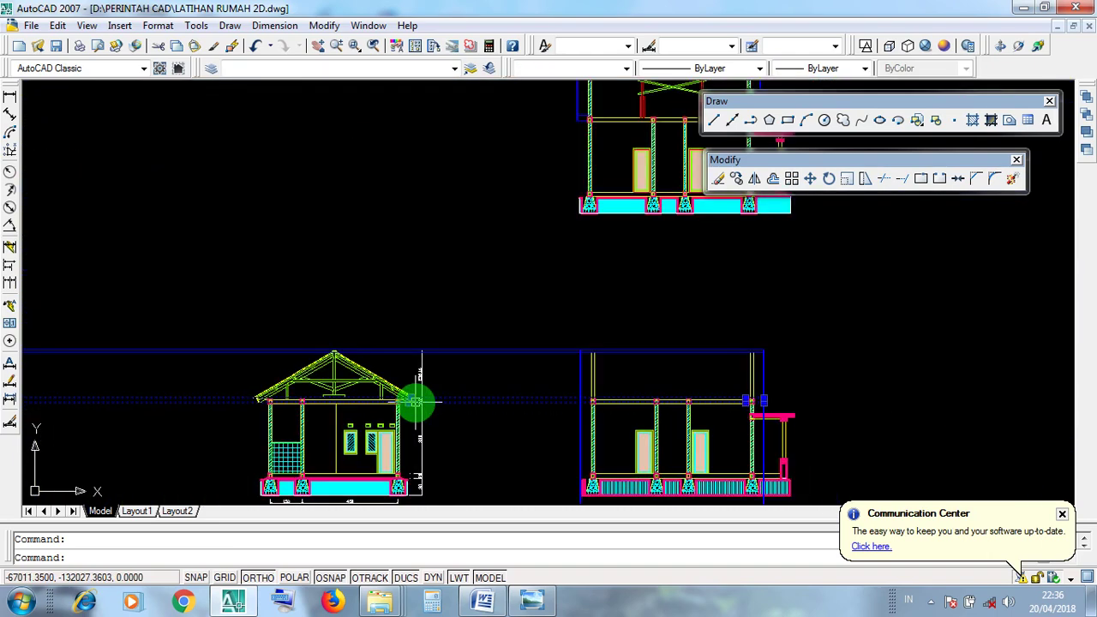
middle_click_drag(405, 446, 401, 400)
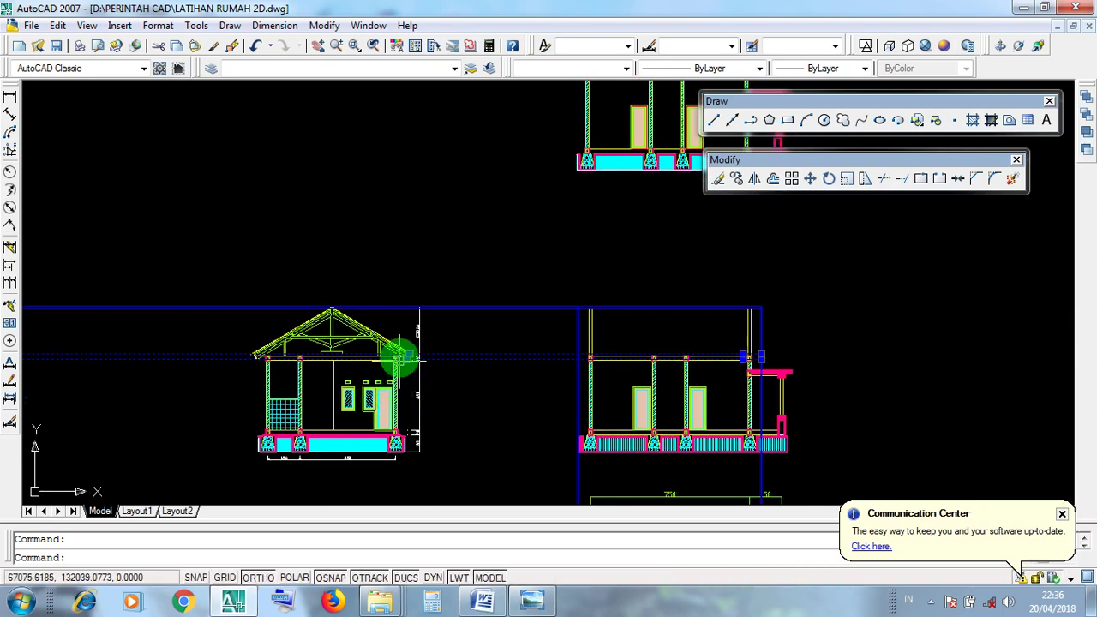
scroll(404, 358, "up", 10)
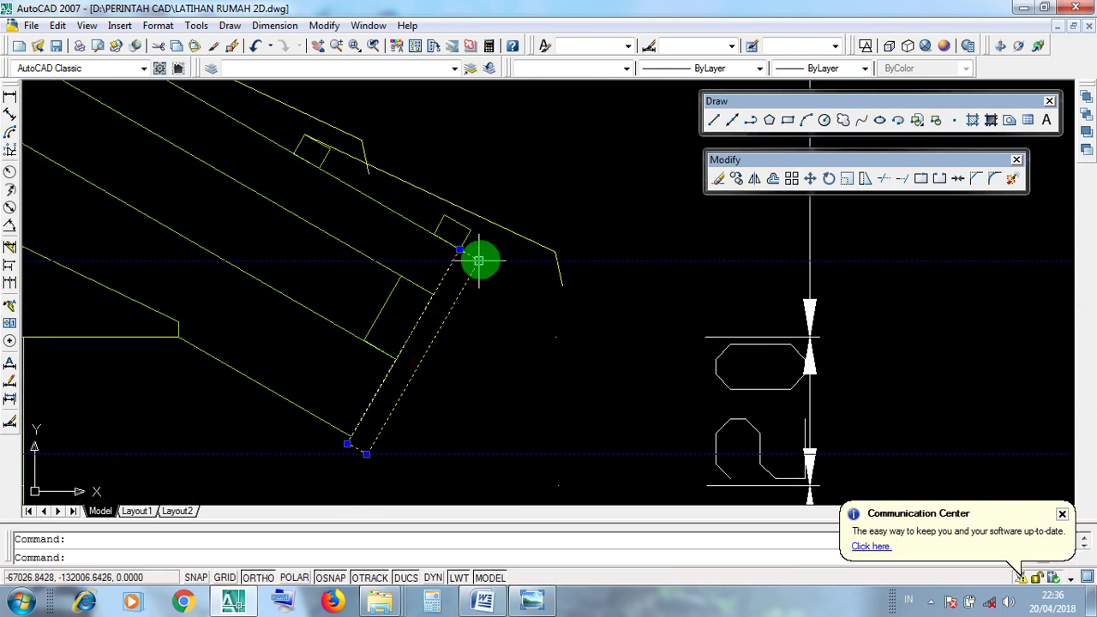
left_click(479, 260)
key("Escape")
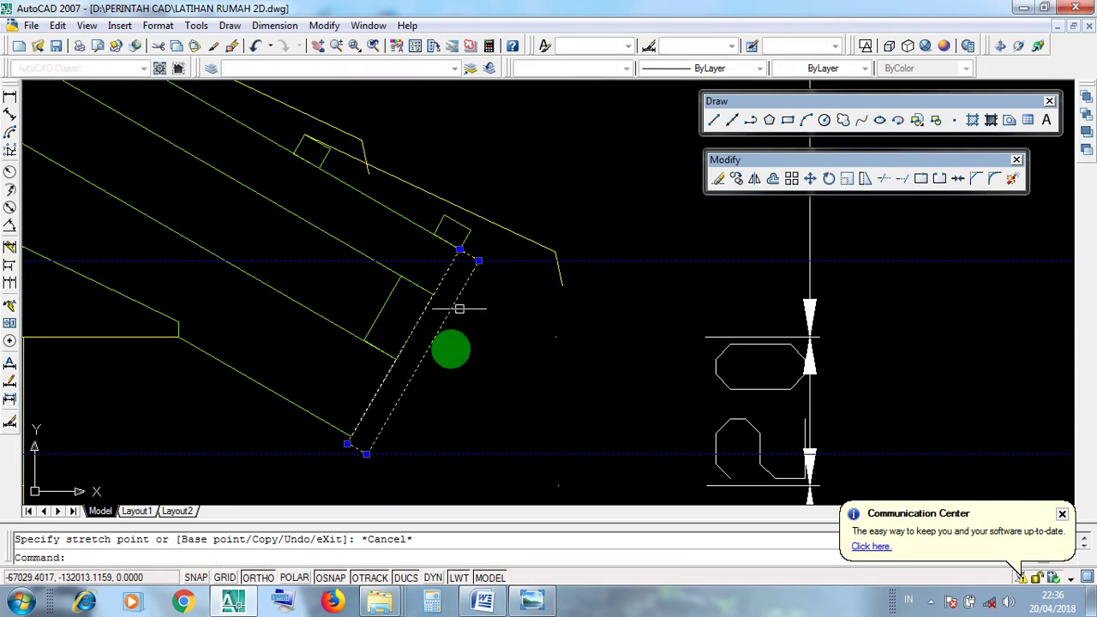
key("Escape")
- Highlight both lower blue level lines between the two drawings and follow them into the longitudinal section
scroll(367, 454, "down", 5)
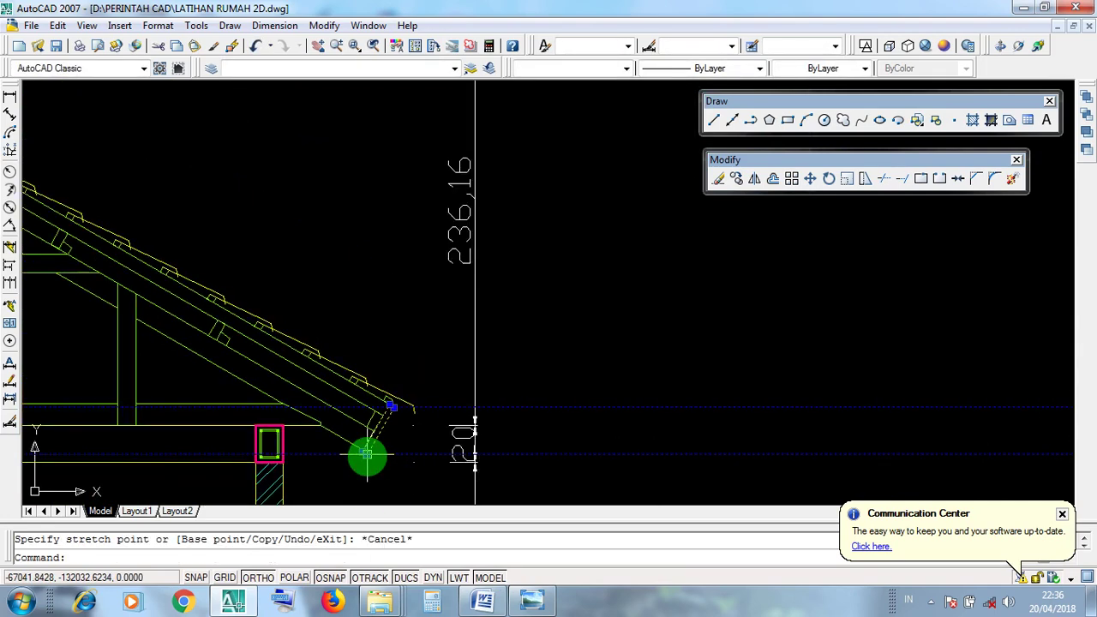
middle_click_drag(367, 453, 212, 414)
left_click(444, 465)
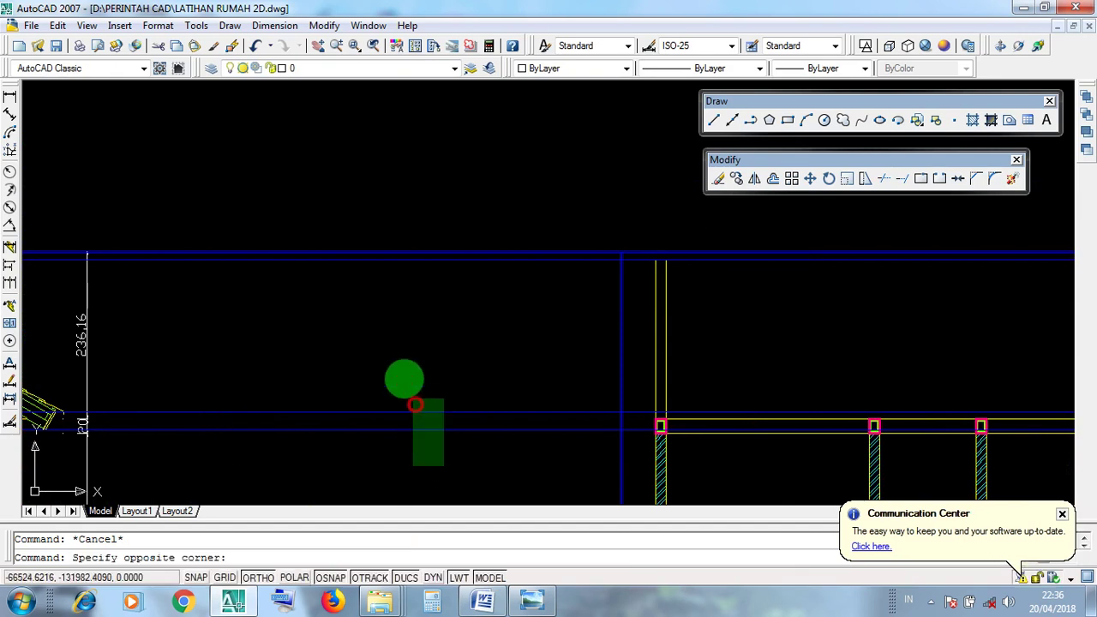
left_click(403, 373)
middle_click_drag(591, 394, 172, 360)
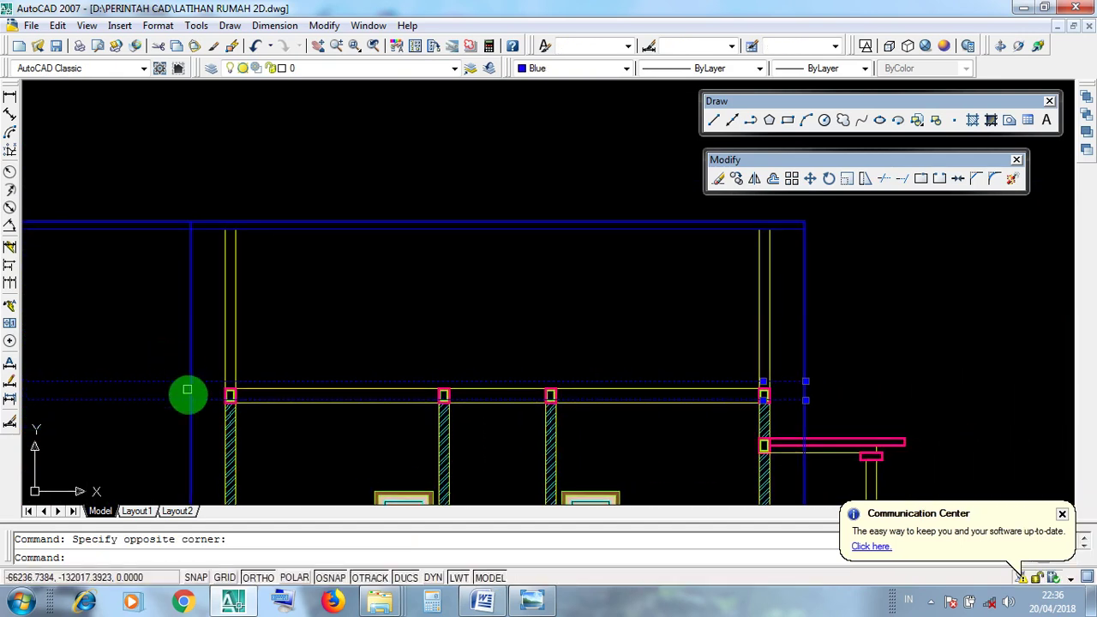
key("Escape")
- Highlight the upper and lower eaves level lines individually and examine where they cross the longitudinal section's ring beam and columns
left_click(159, 382)
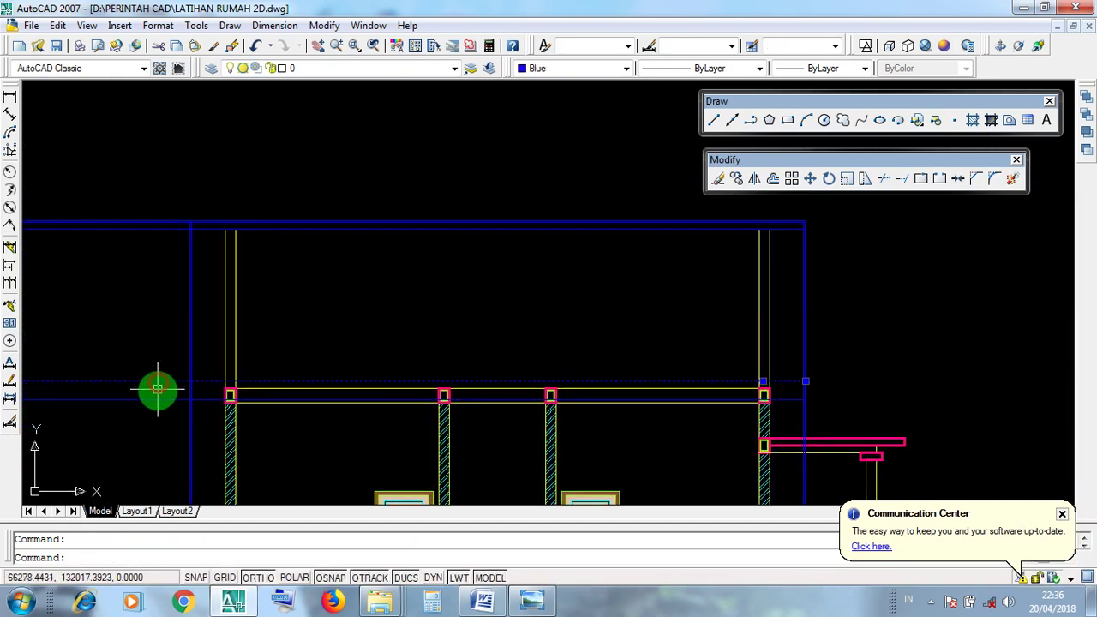
left_click(157, 400)
scroll(776, 389, "up", 3)
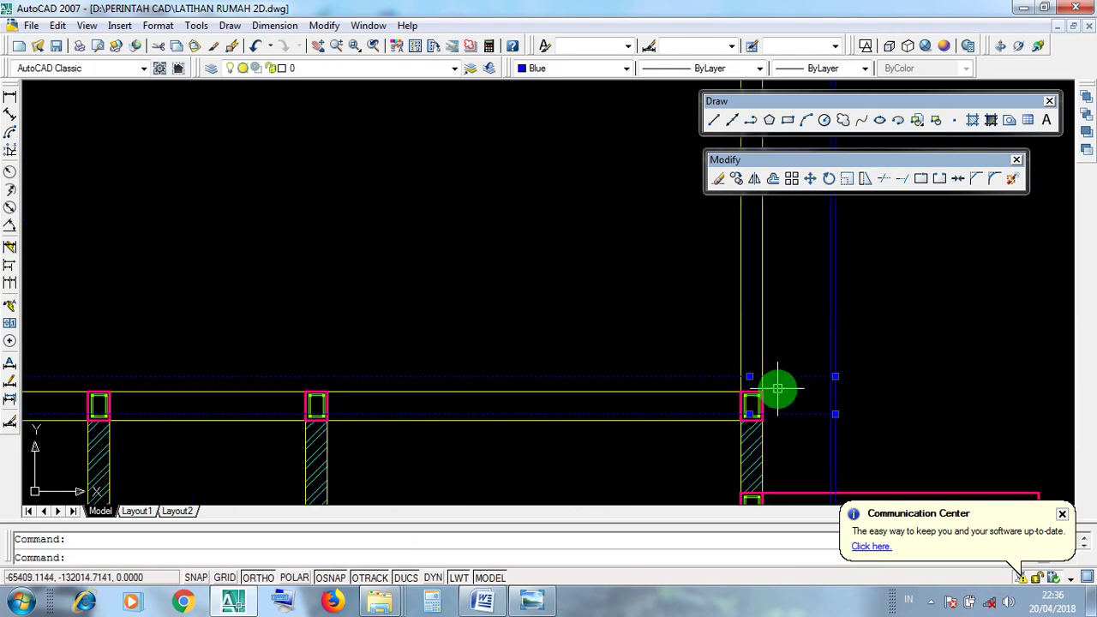
scroll(777, 389, "down", 3)
scroll(441, 397, "up", 3)
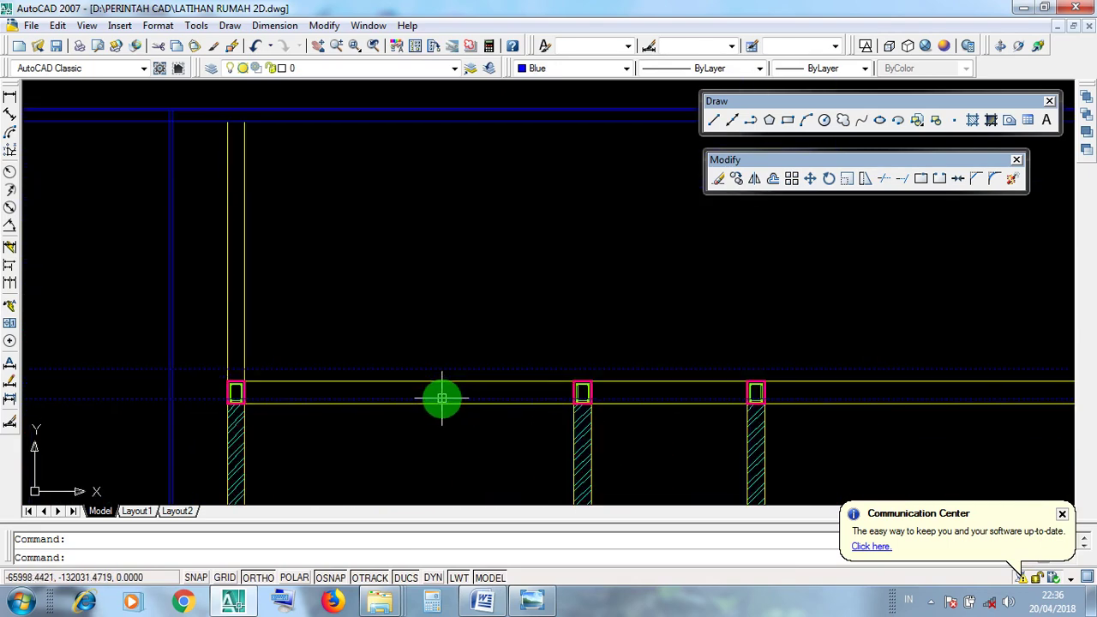
scroll(441, 397, "down", 5)
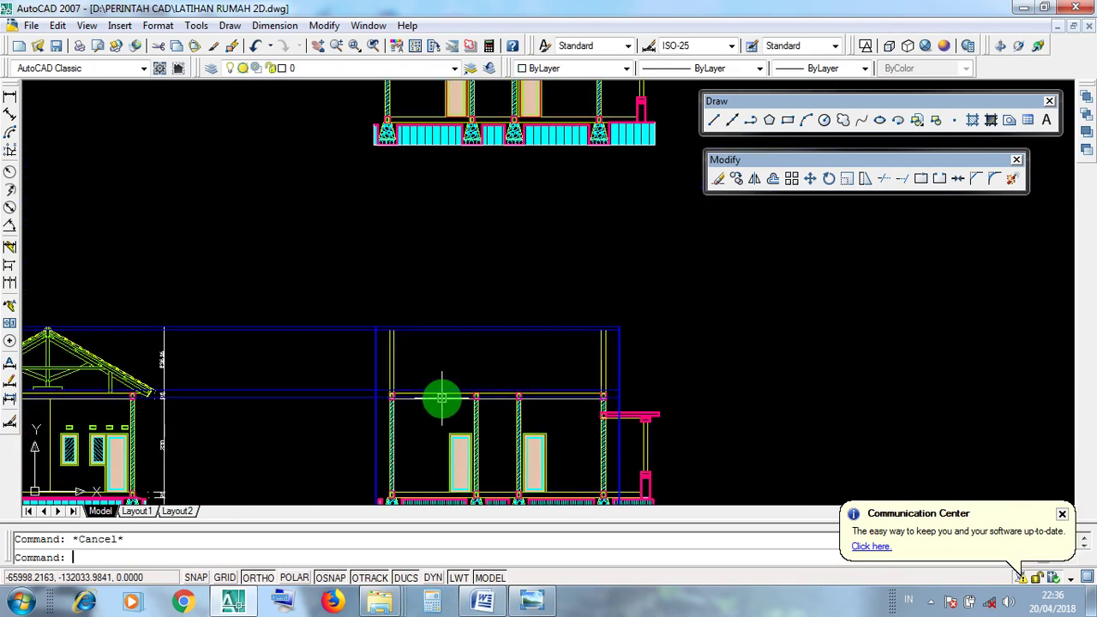
- Highlight the vertical blue lines at both ends of the longitudinal section, outside its gable walls
scroll(434, 311, "up", 2)
scroll(608, 368, "up", 3)
left_click(631, 368)
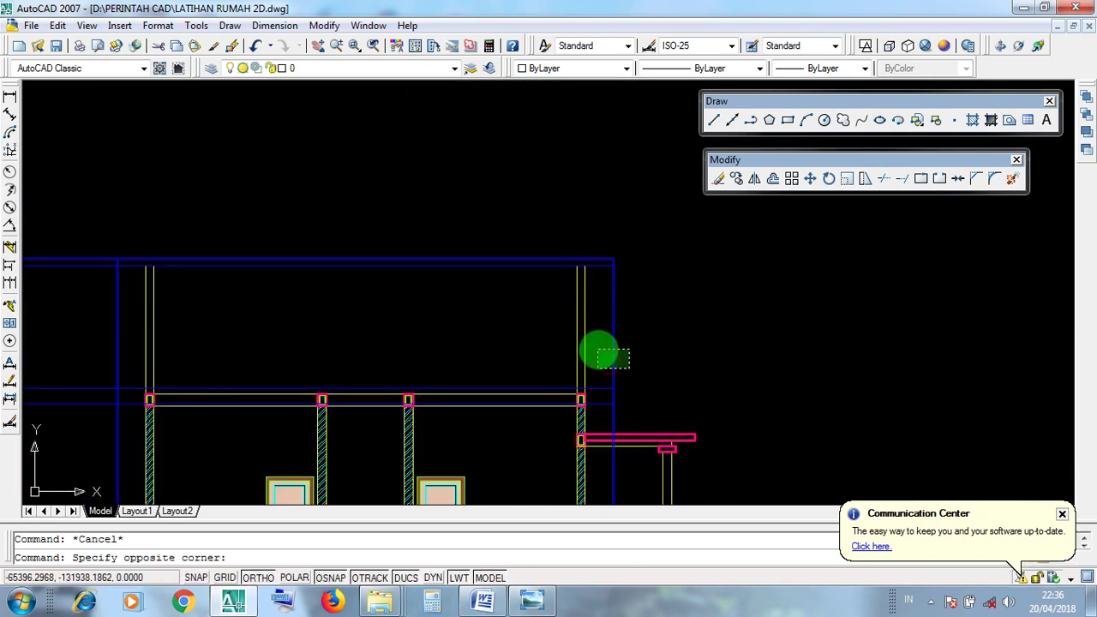
left_click(598, 352)
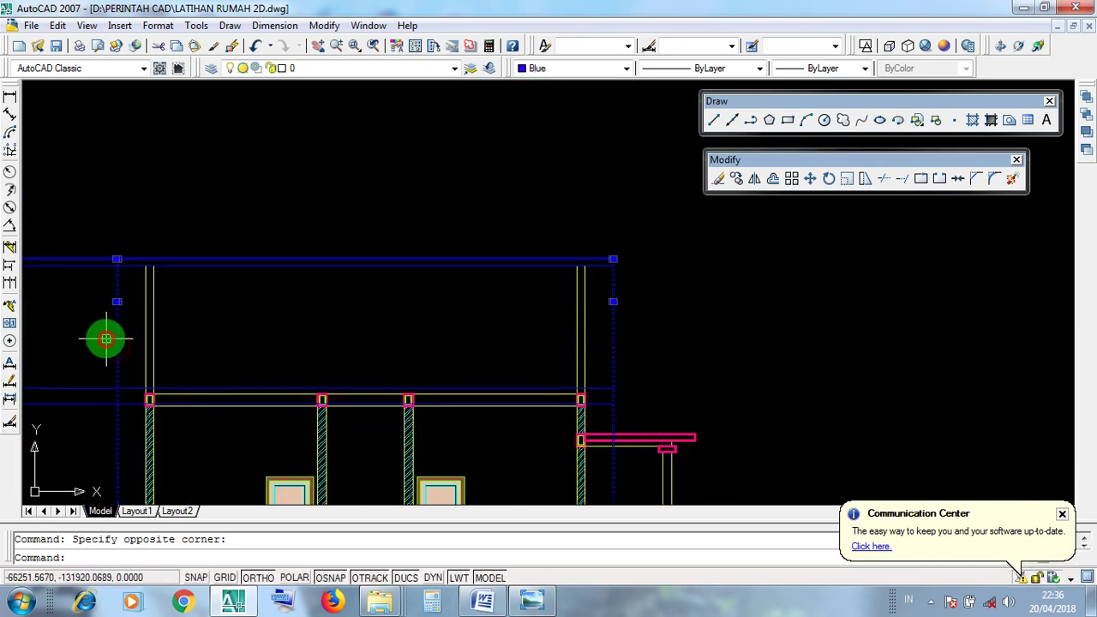
scroll(105, 347, "up", 3)
scroll(164, 355, "down", 2)
left_click(164, 356)
left_click(132, 327)
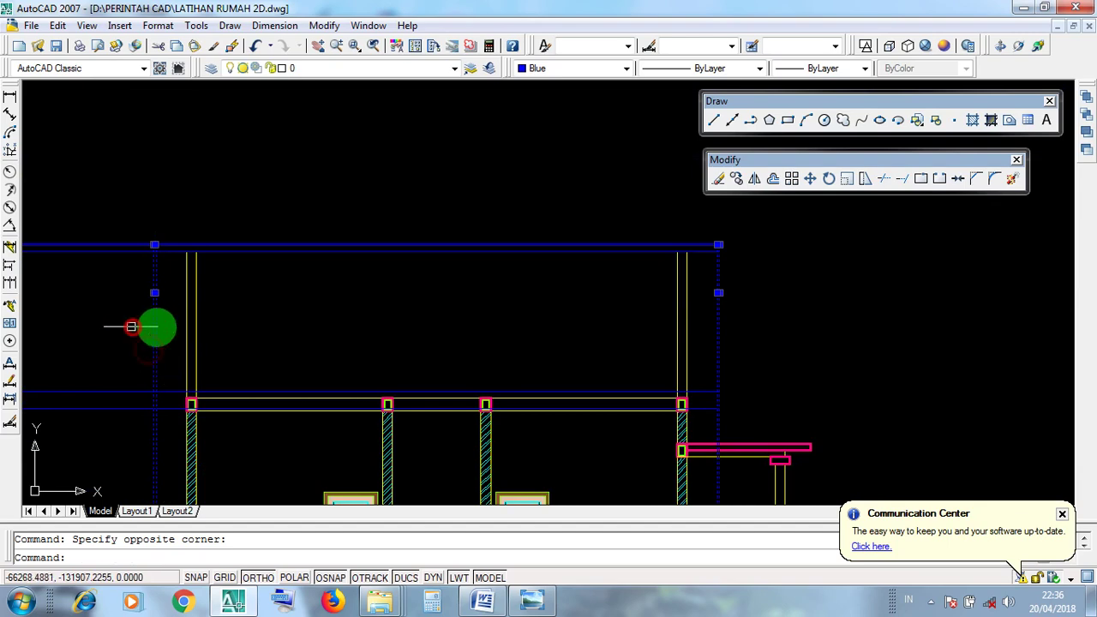
left_click(741, 354)
left_click(699, 330)
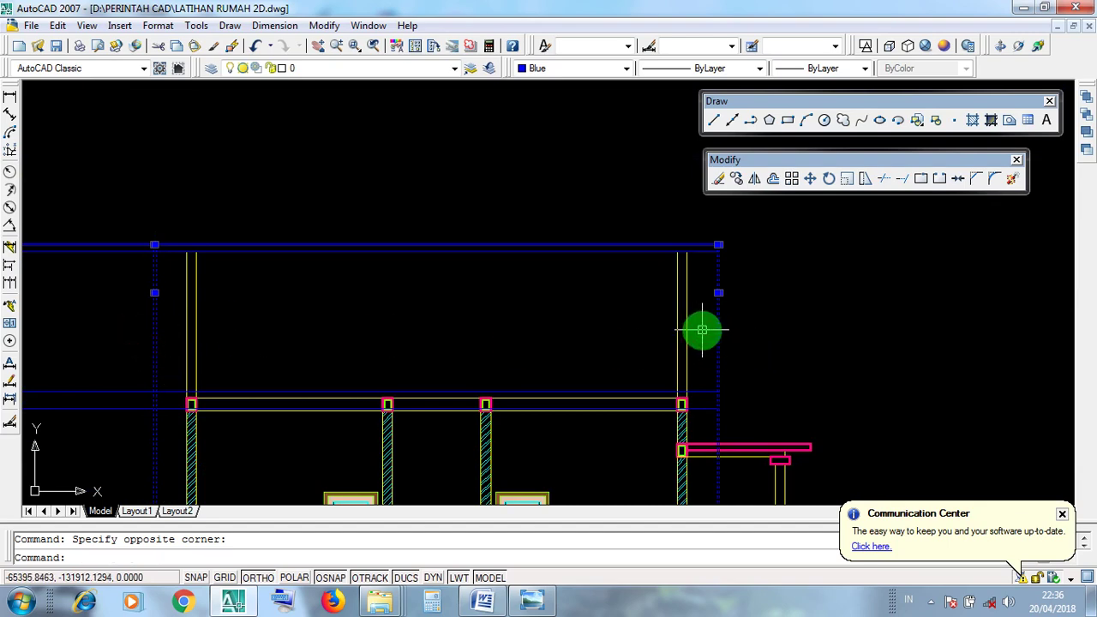
key("Escape")
- Trace the vertical blue lines from the longitudinal section down to the plans below it
scroll(719, 340, "down", 2)
scroll(617, 275, "down", 2)
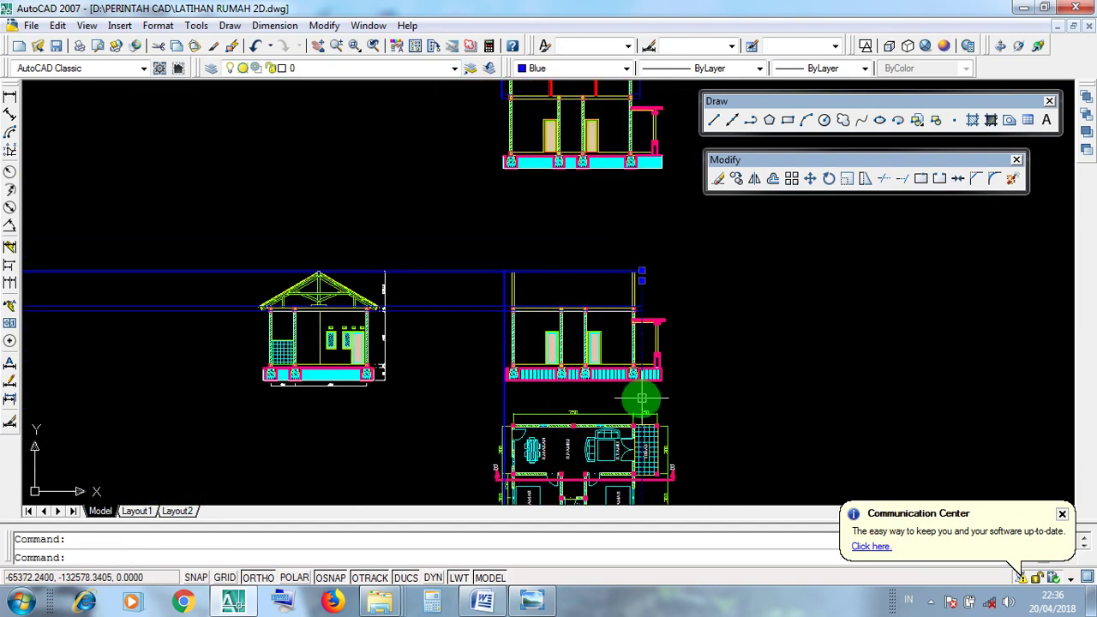
middle_click_drag(642, 392, 600, 265)
key("Escape")
mouse_move(602, 385)
middle_mouse_down()
mouse_move(541, 446)
mouse_move(508, 504)
middle_mouse_up()
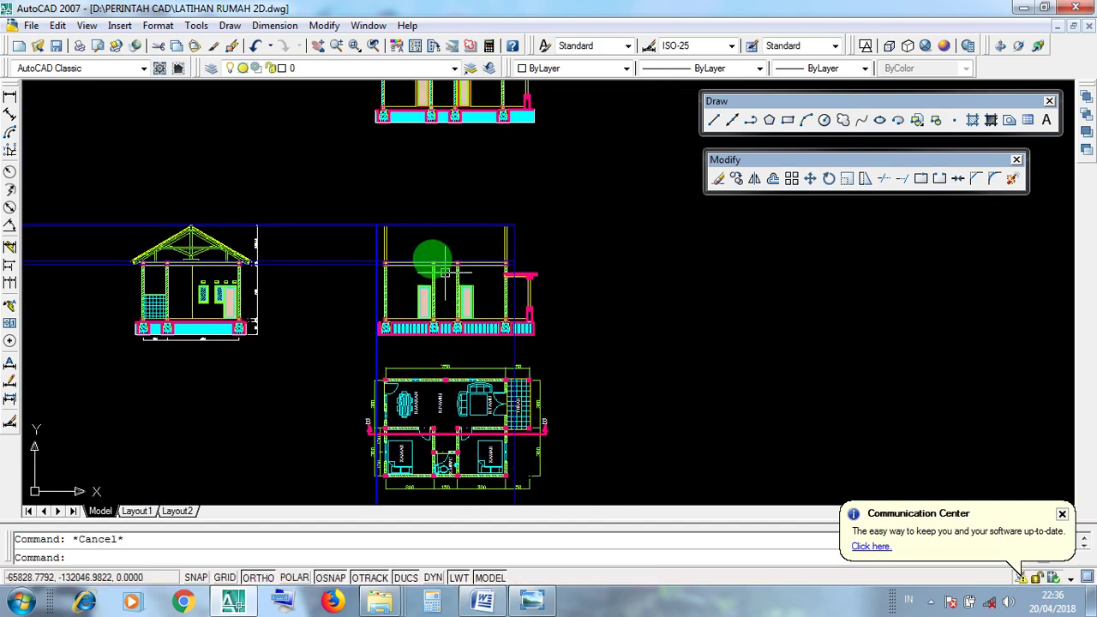
- Highlight the entire longitudinal section and the entire cross section beside it
left_click(351, 204)
left_click(563, 348)
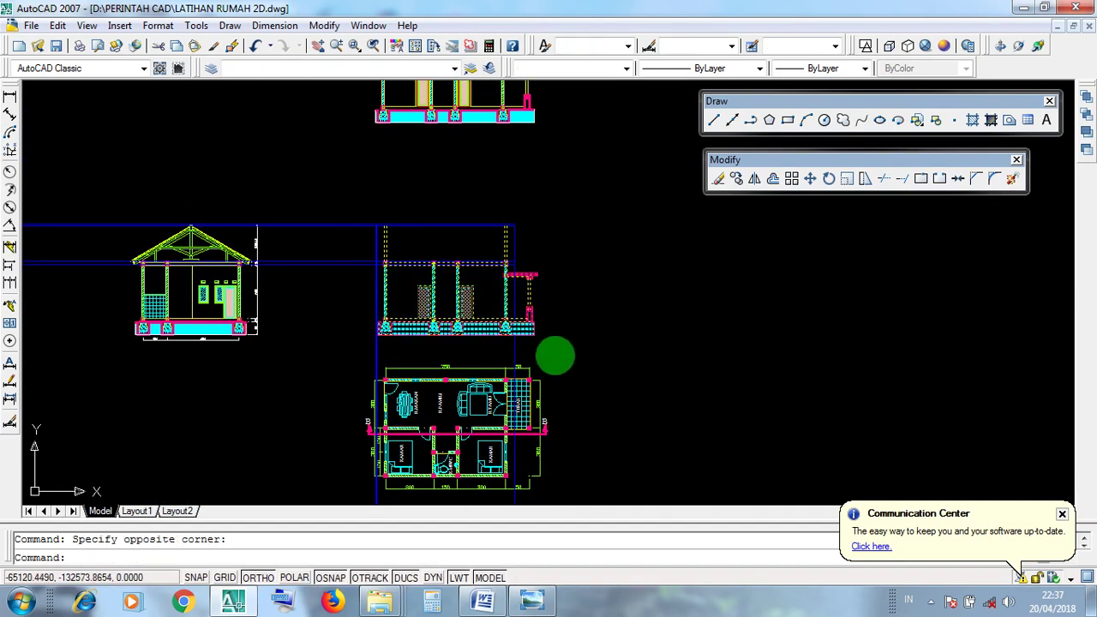
left_click(82, 195)
left_click(321, 396)
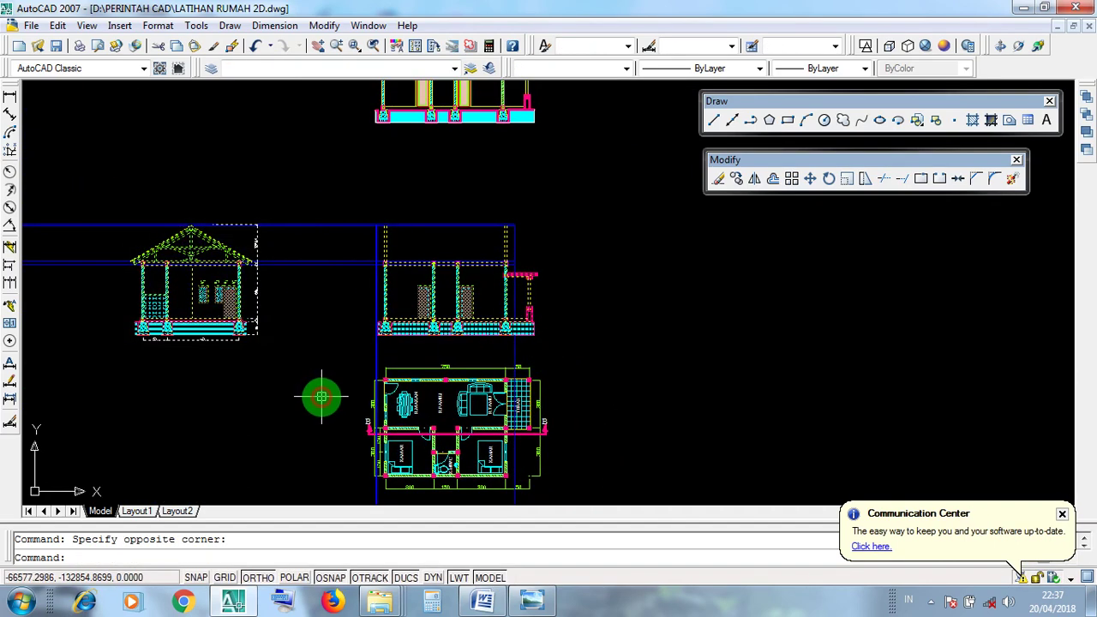
middle_click_drag(404, 409, 375, 330)
key("Escape")
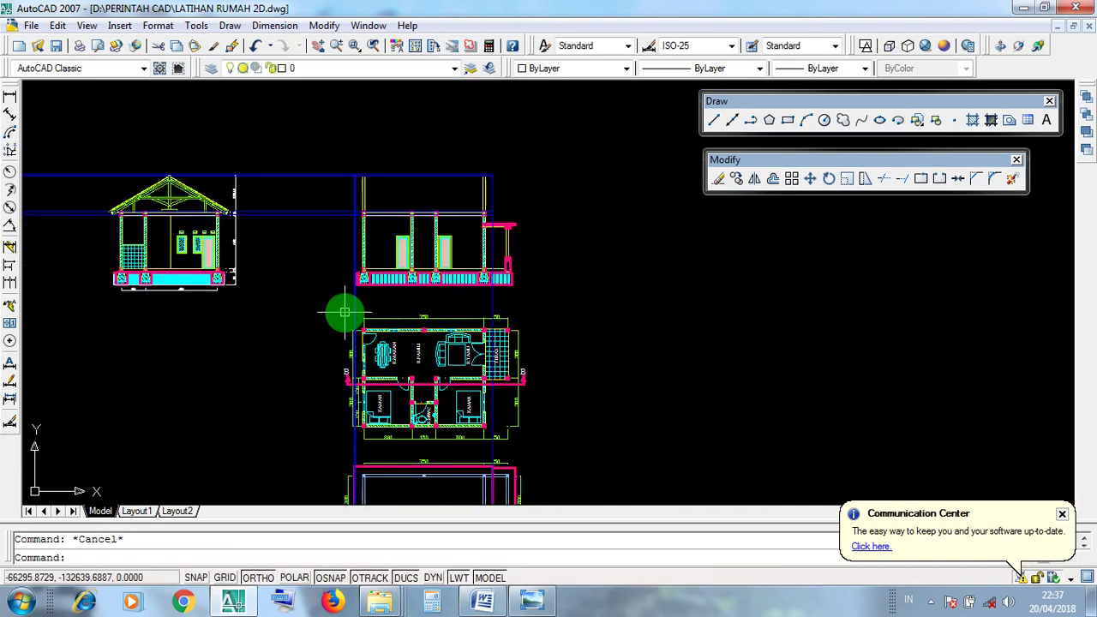
- Highlight the floor plan, and show it together with the longitudinal section aligned above it
left_click(345, 312)
left_click(539, 452)
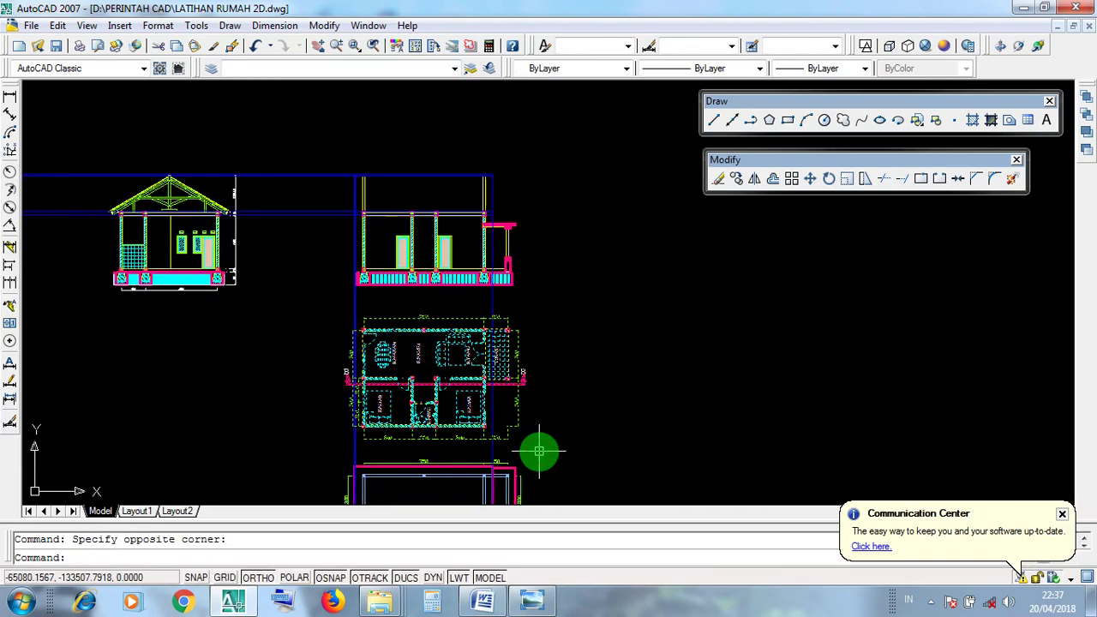
key("Escape")
left_click(374, 212)
left_click(323, 154)
left_click(539, 299)
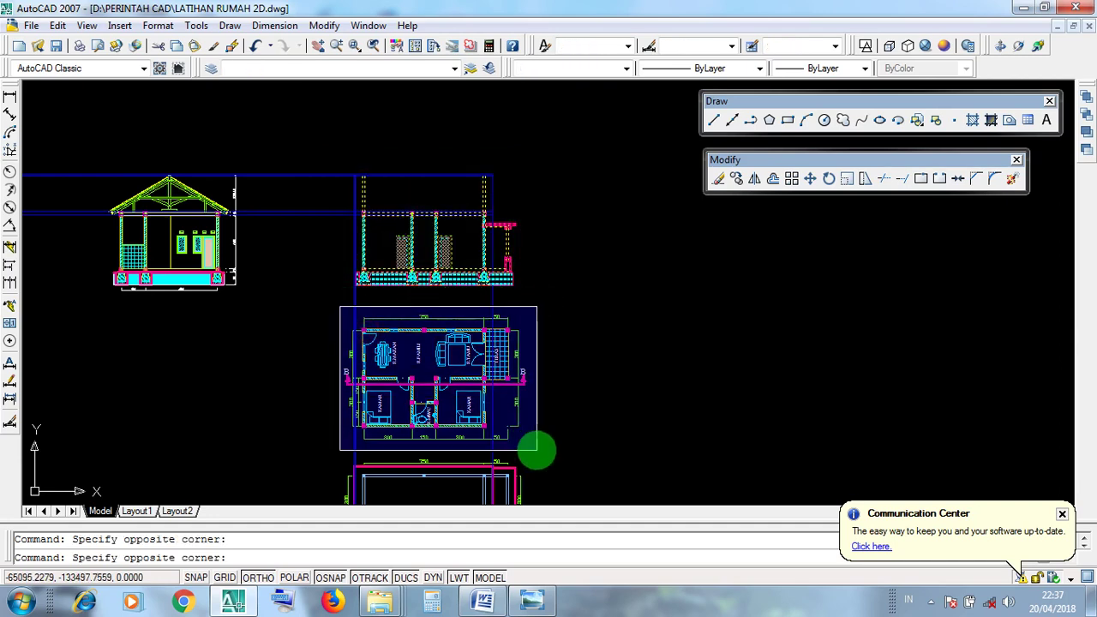
left_click(537, 450)
middle_click_drag(537, 449, 513, 301)
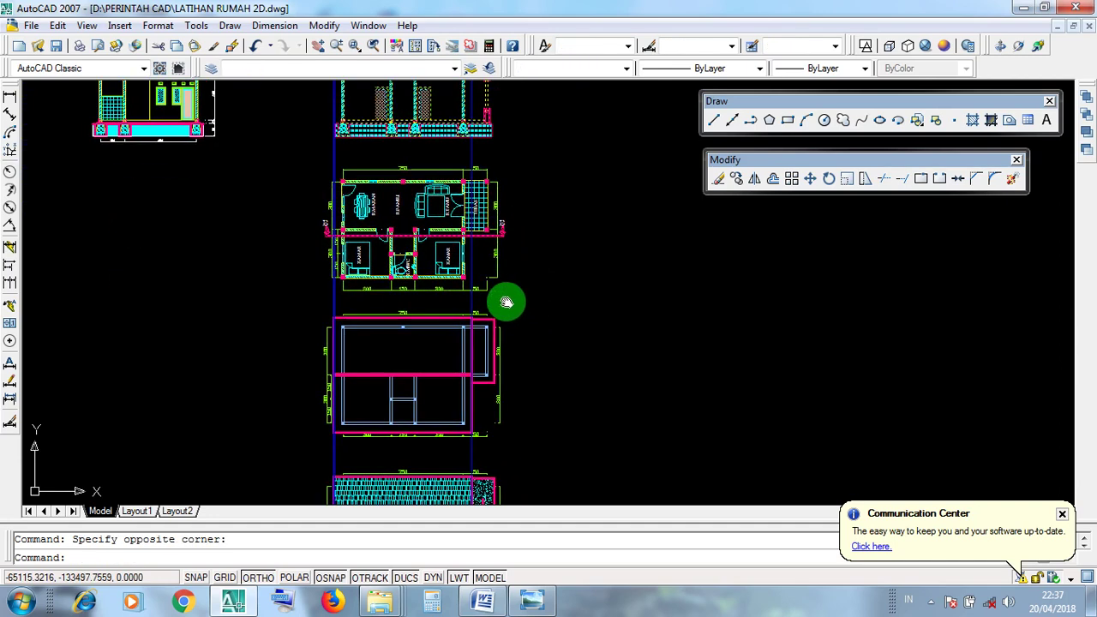
- Highlight the beam plan below the floor plan and the tiled roof plan beneath it
key("Escape")
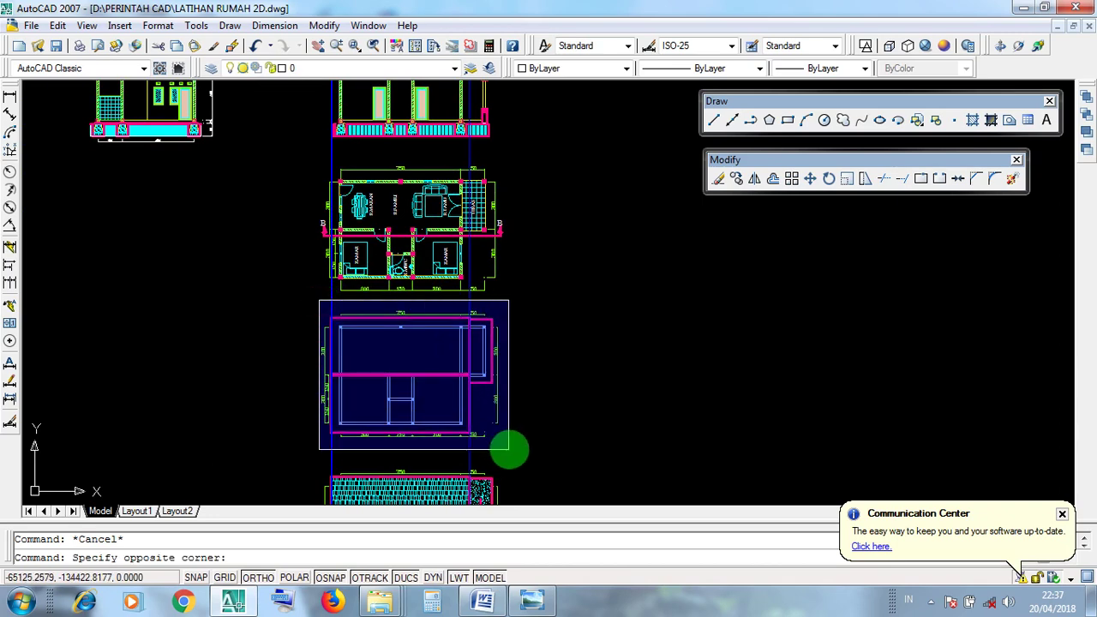
left_click(510, 450)
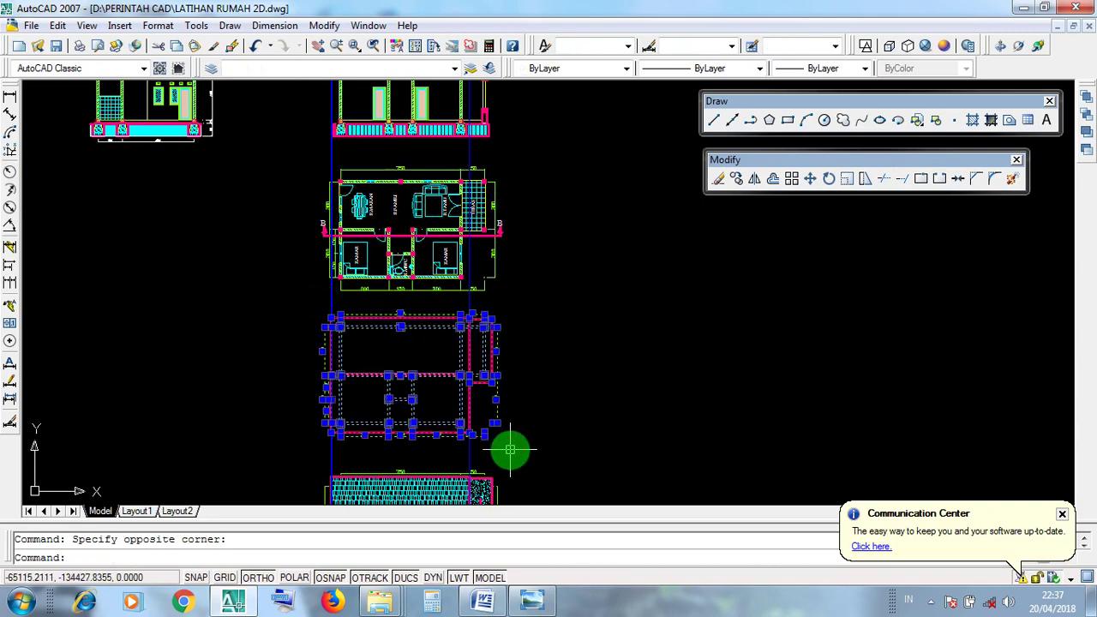
middle_click_drag(510, 449, 502, 306)
key("Escape")
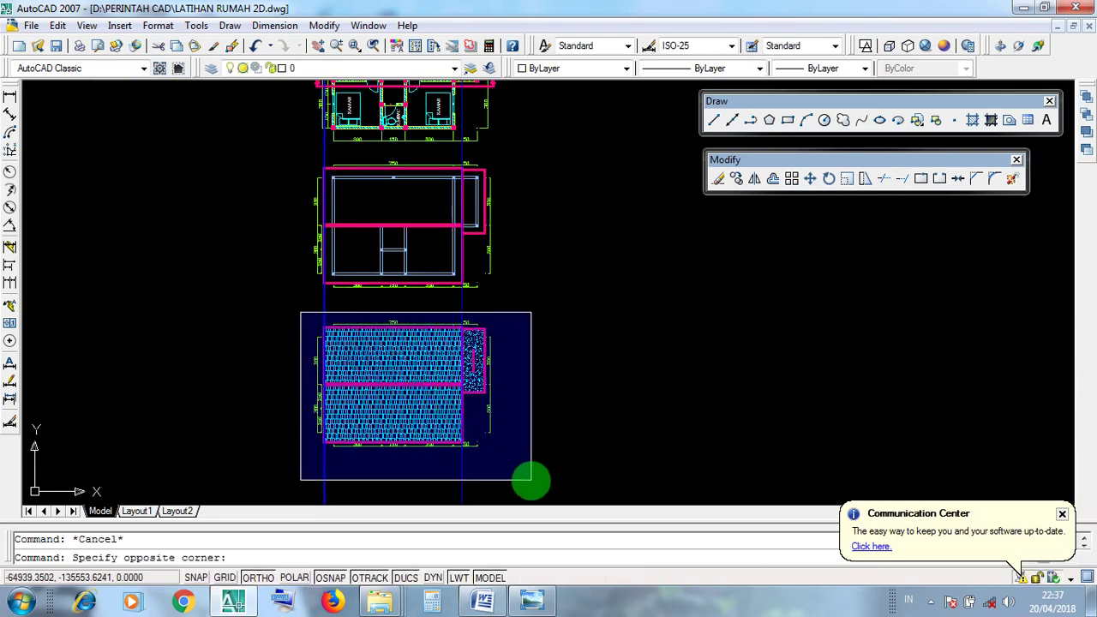
left_click(532, 481)
key("Escape")
- Sweep over the aligned column of drawings from the roof plan up to the longitudinal section, and point out the floor plan
scroll(439, 474, "down", 3)
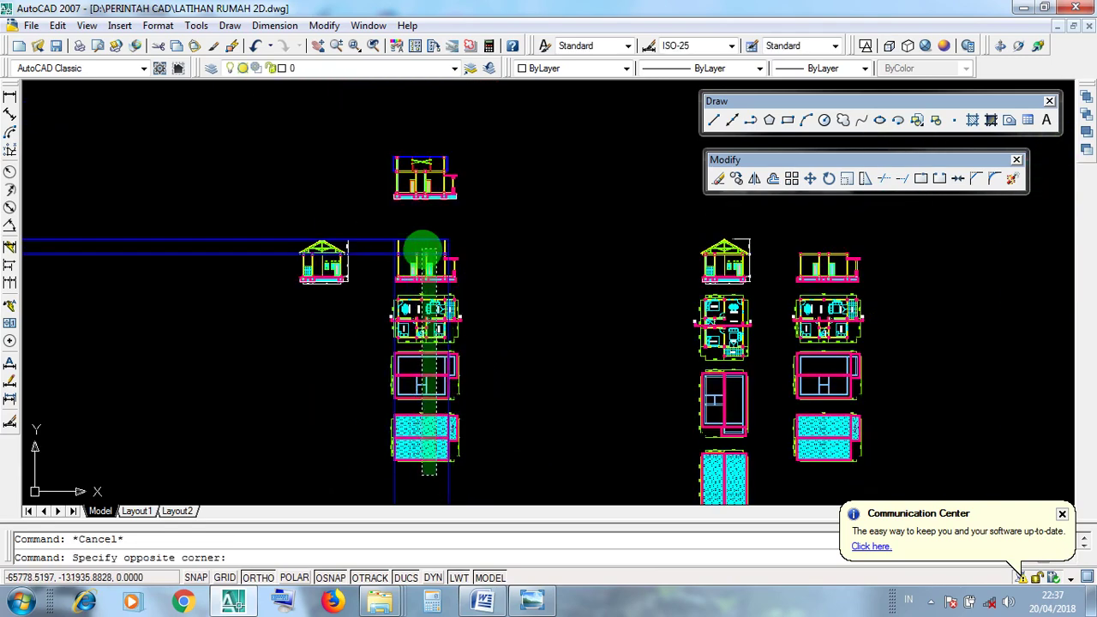
key("Escape")
scroll(399, 294, "up", 5)
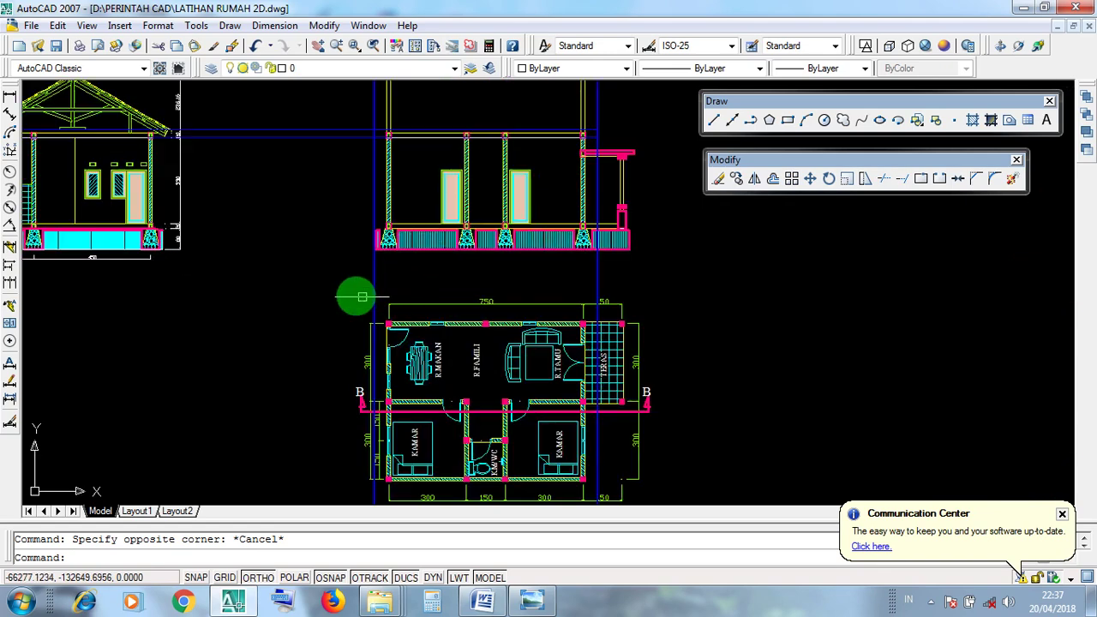
left_click(355, 296)
key("Escape")
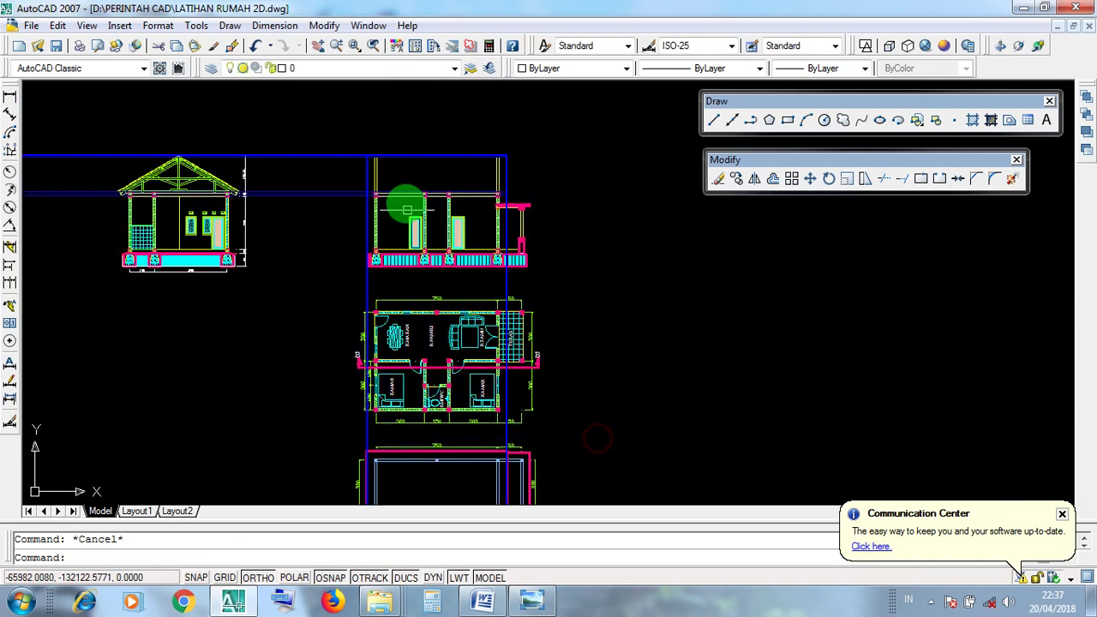
- Highlight the longitudinal section standing directly above the floor plan
left_click(342, 134)
left_click(541, 284)
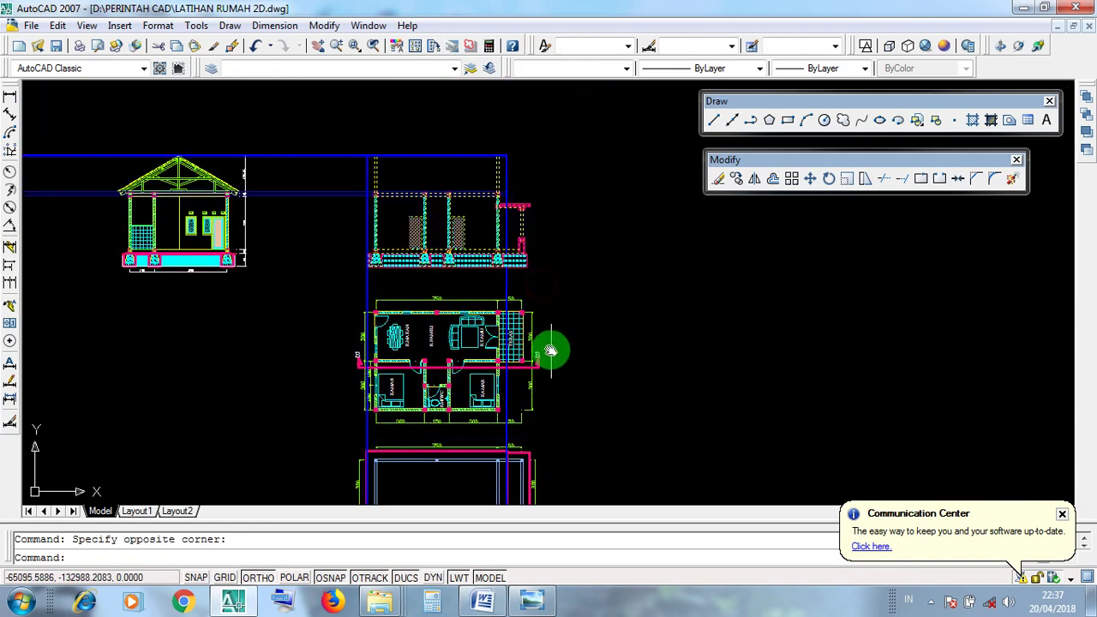
middle_click_drag(458, 403, 440, 275)
key("Escape")
- Highlight the beam plan and the floor plan above it in the aligned column of drawings
left_click(328, 305)
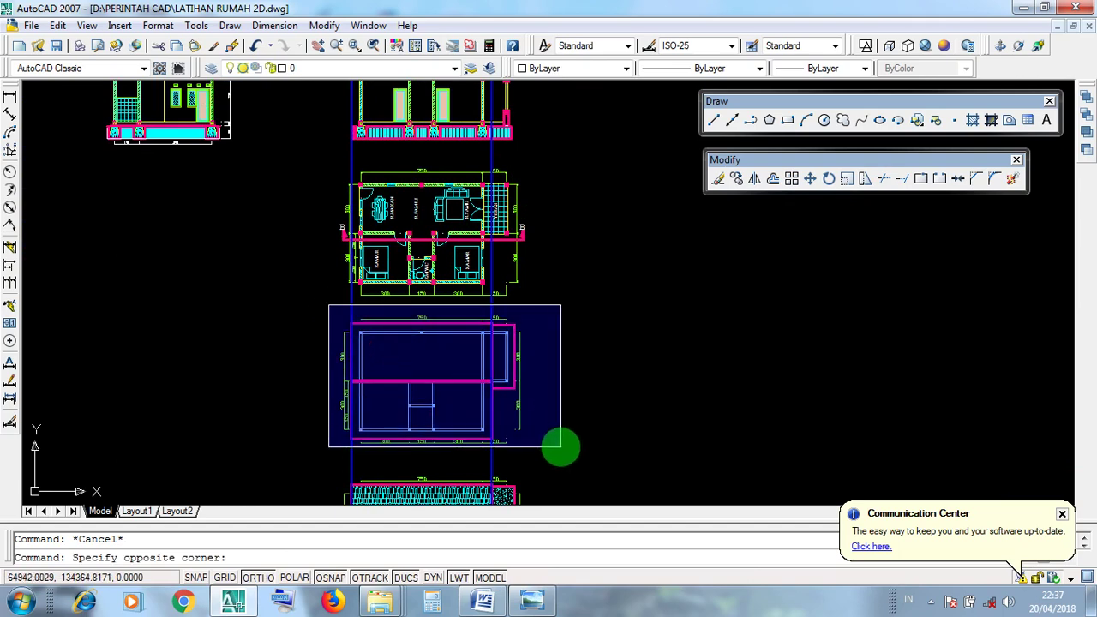
left_click(557, 435)
key("Escape")
left_click(333, 169)
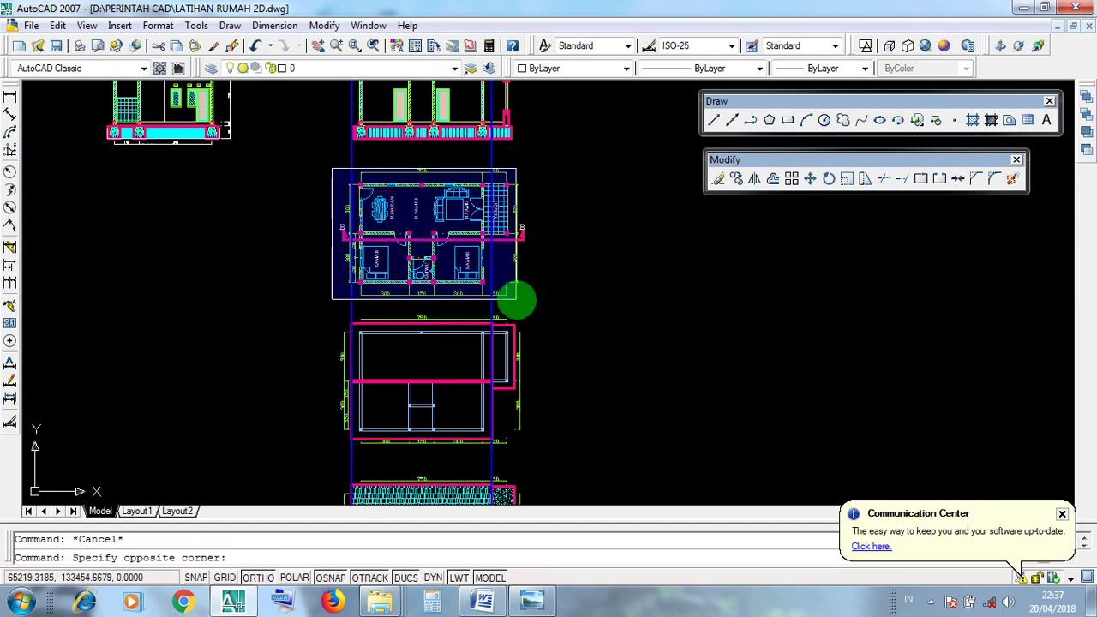
left_click(529, 316)
middle_click_drag(386, 91, 386, 236)
key("Escape")
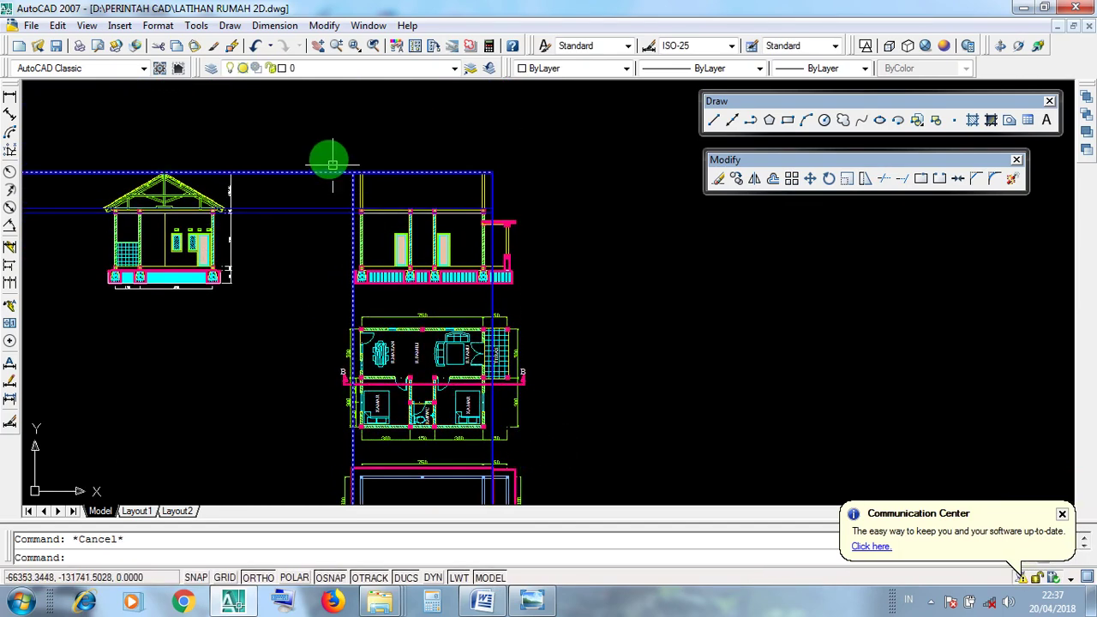
- Highlight the longitudinal section at the head of the column and the tiled roof plan at its foot
left_click(325, 162)
left_click(532, 303)
middle_click_drag(534, 408, 519, 146)
key("Escape")
left_click(332, 352)
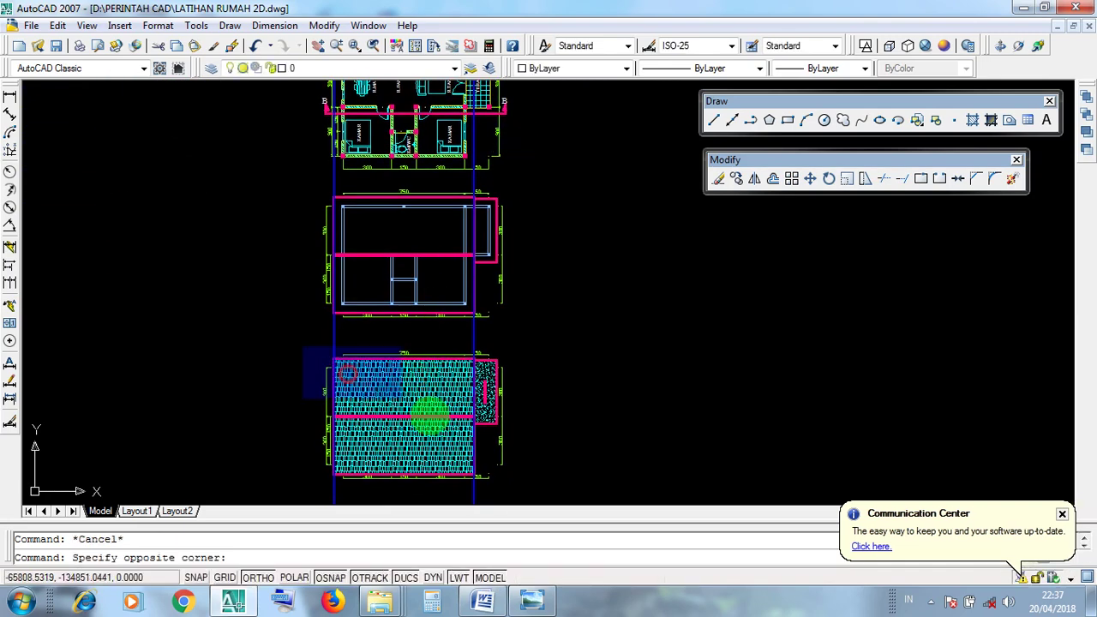
left_click(527, 483)
key("Escape")
- Highlight the beam plan and the floor plan, working back up the column towards the section
left_click(329, 194)
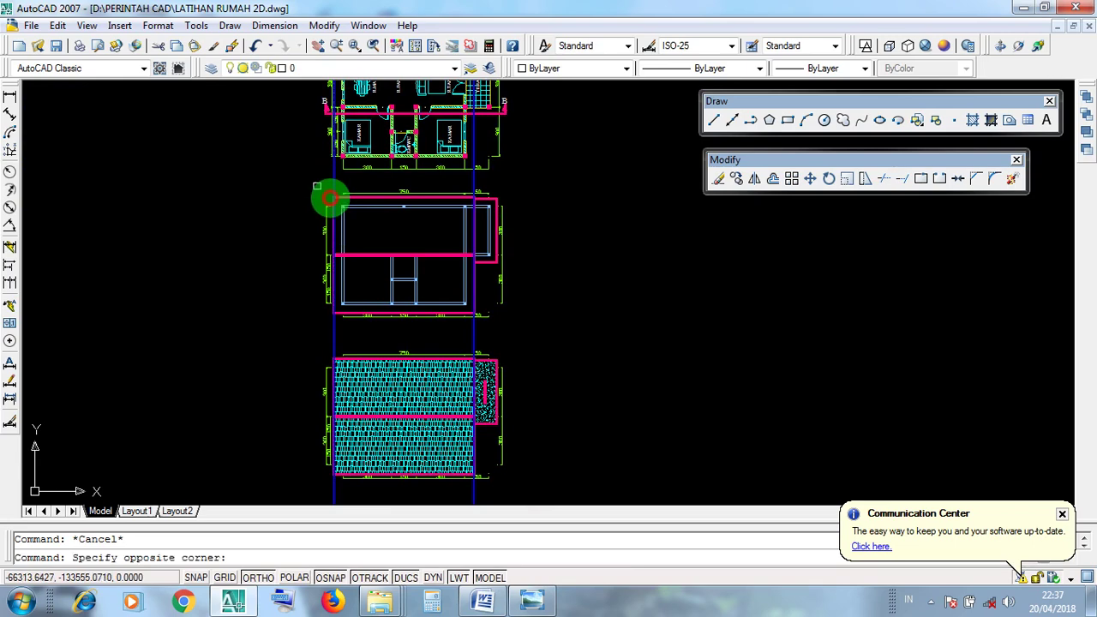
left_click(527, 334)
middle_click_drag(529, 270, 517, 399)
key("Escape")
left_click(308, 227)
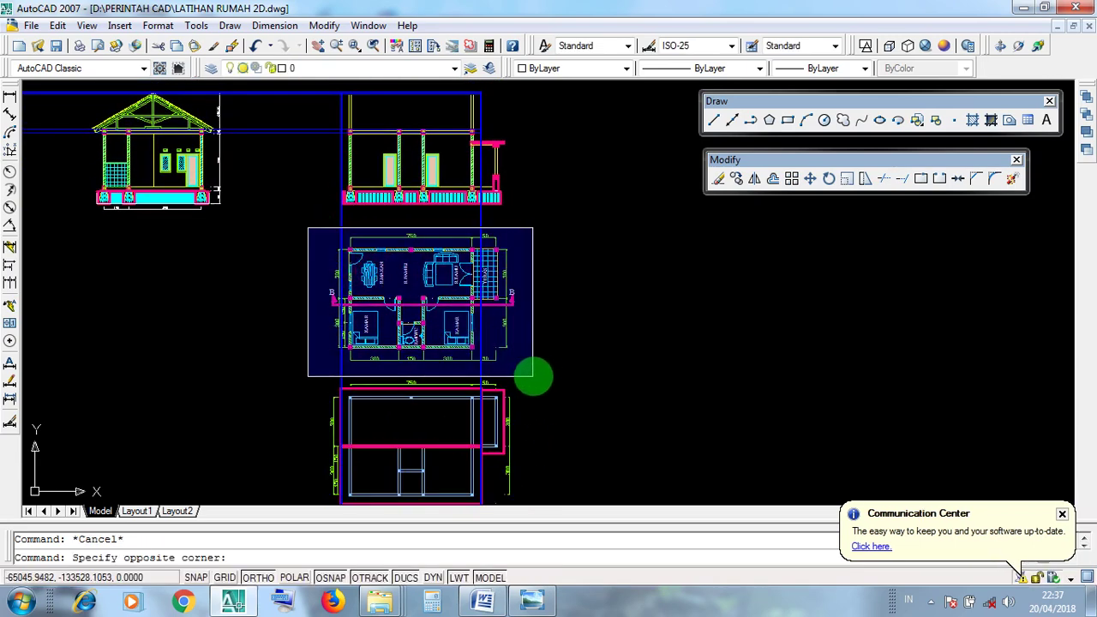
left_click(534, 378)
middle_click_drag(539, 301, 540, 454)
key("Escape")
- Highlight the longitudinal section, and select the two blue vertical guide lines that bound its roof area
left_click(312, 215)
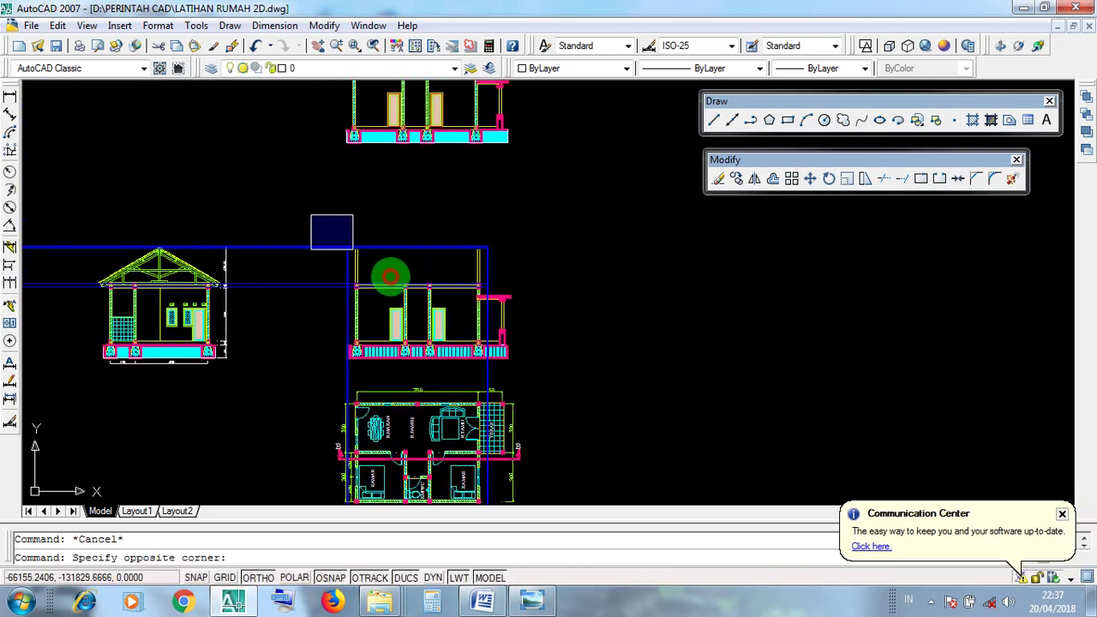
left_click(548, 372)
key("Escape")
scroll(498, 374, "up", 5)
left_click(497, 377)
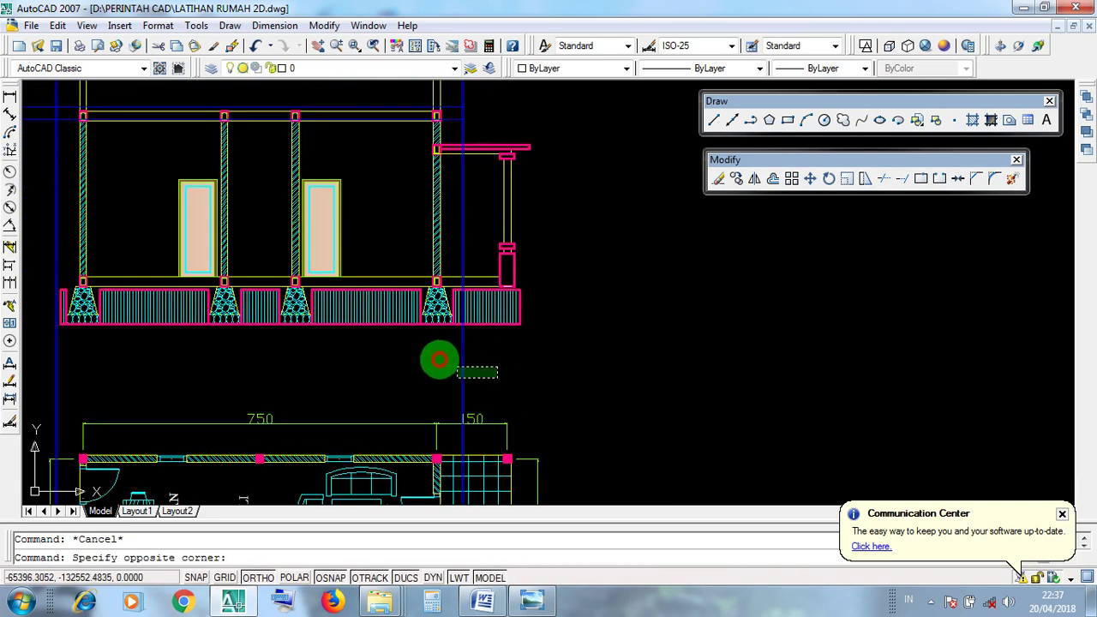
left_click(418, 353)
middle_click_drag(300, 359, 515, 372)
left_click(315, 388)
left_click(248, 367)
middle_click_drag(369, 322, 369, 533)
left_click(661, 282)
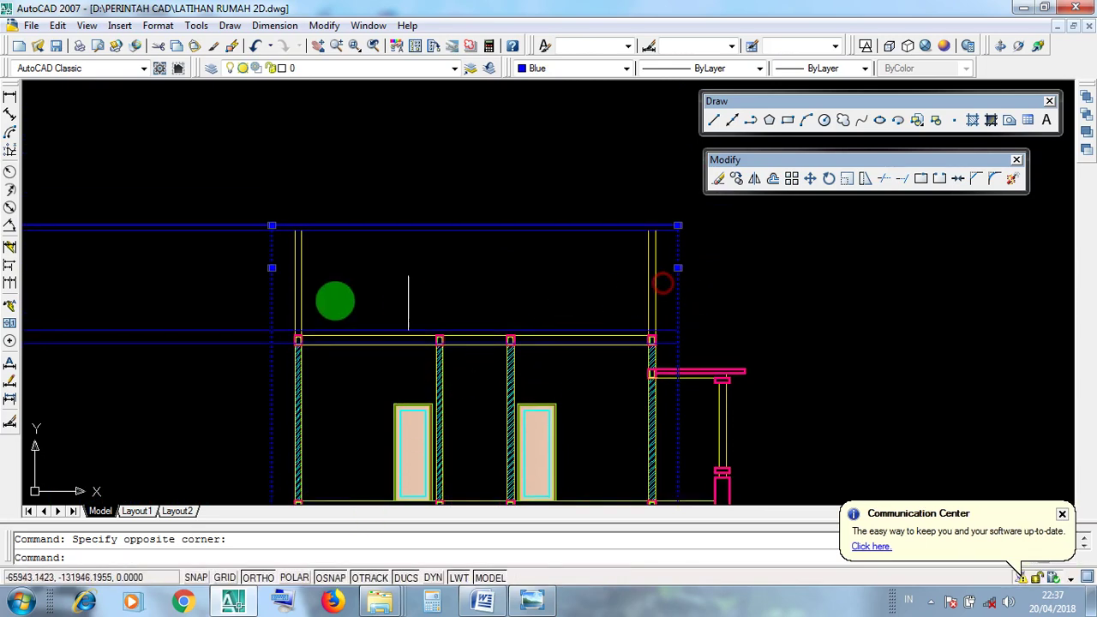
left_click(279, 296)
left_click(250, 285)
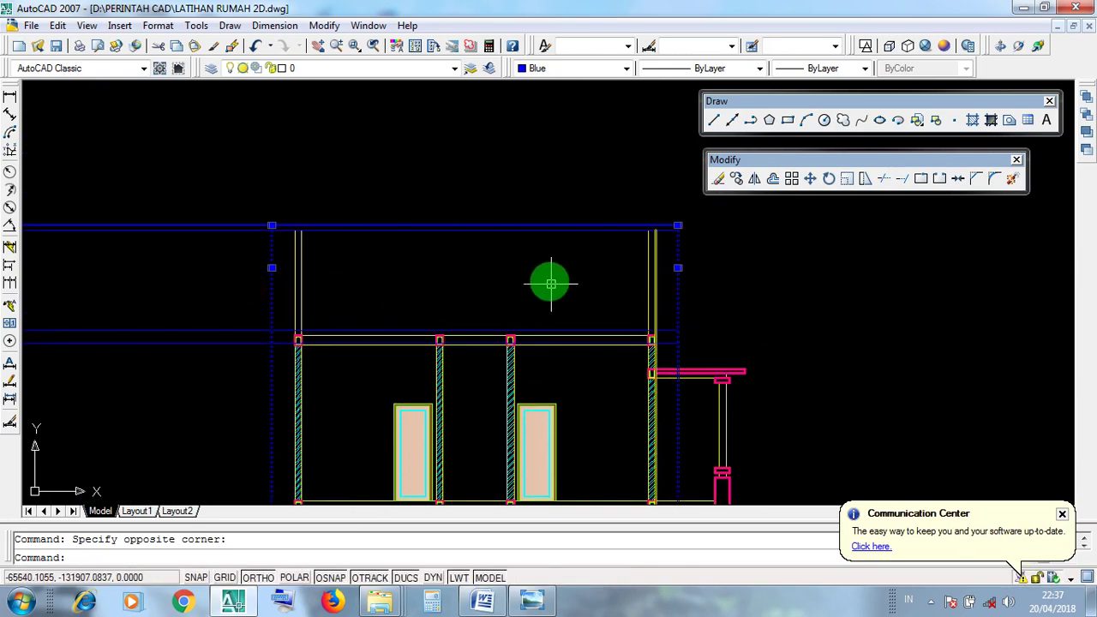
- Follow the selected vertical guide lines down to the tiled roof plan, and examine where they meet its lower corners
scroll(546, 269, "down", 5)
middle_click_drag(560, 368, 560, 190)
scroll(614, 354, "up", 5)
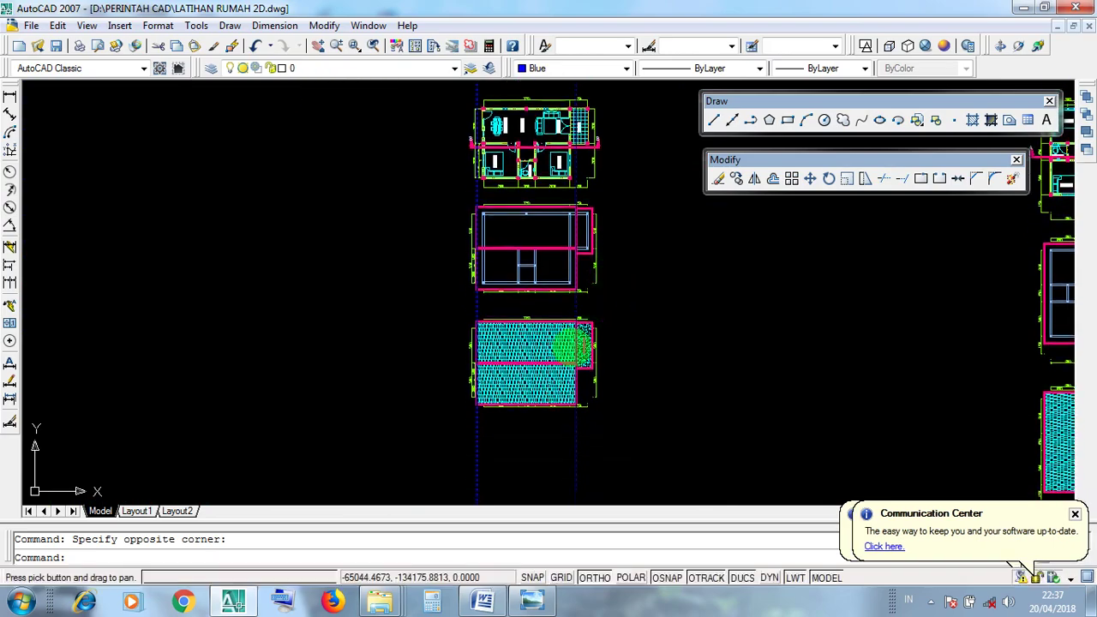
key("Escape")
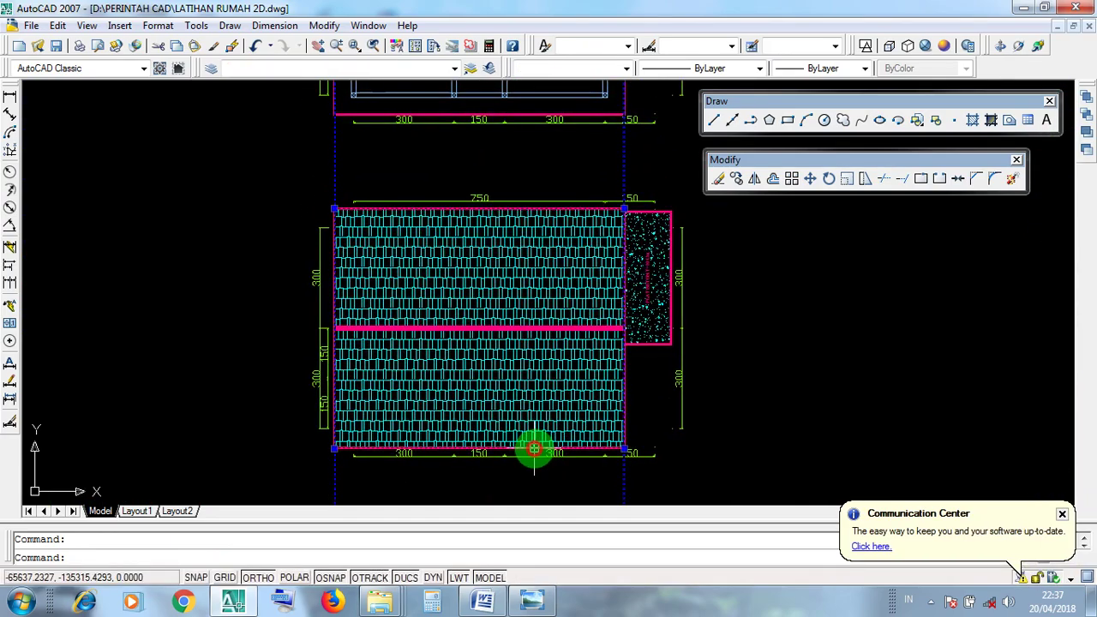
scroll(617, 449, "up", 5)
scroll(638, 411, "down", 3)
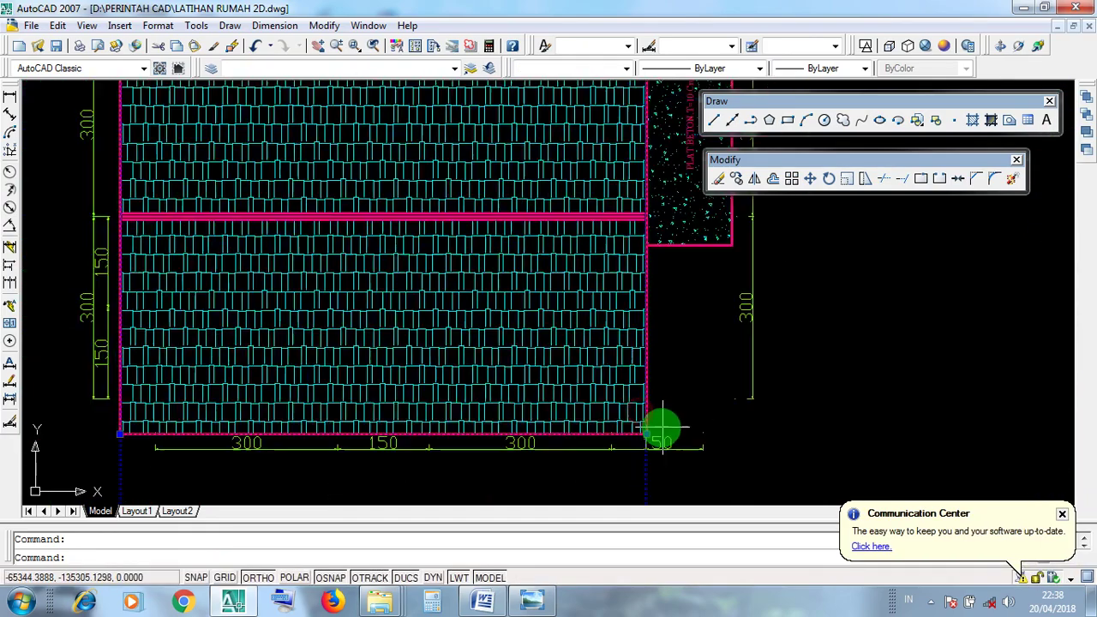
scroll(657, 429, "down", 3)
scroll(339, 417, "up", 4)
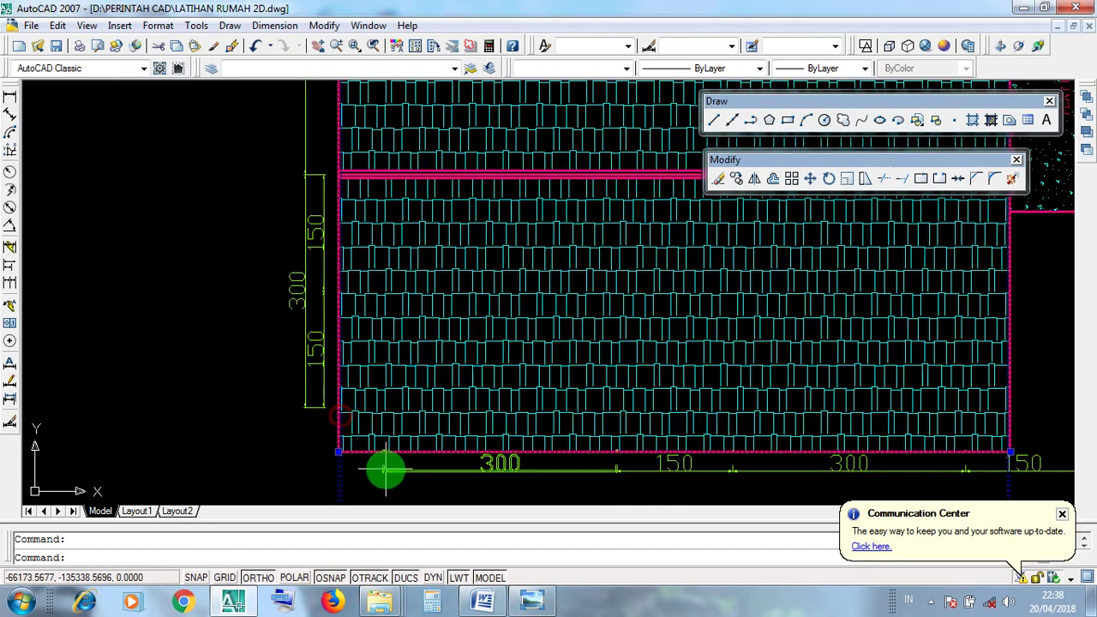
scroll(385, 463, "down", 10)
- Highlight the longitudinal section, sweep along the aligned plans beneath it, and clear the selection
left_click(366, 186)
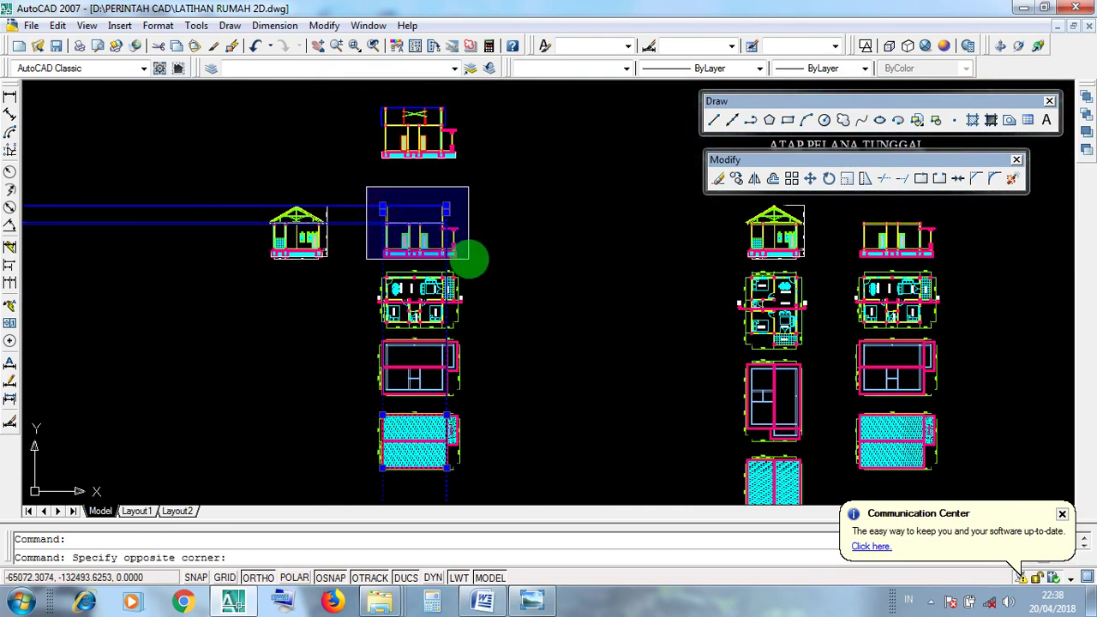
left_click(468, 256)
left_click_drag(487, 358, 498, 477)
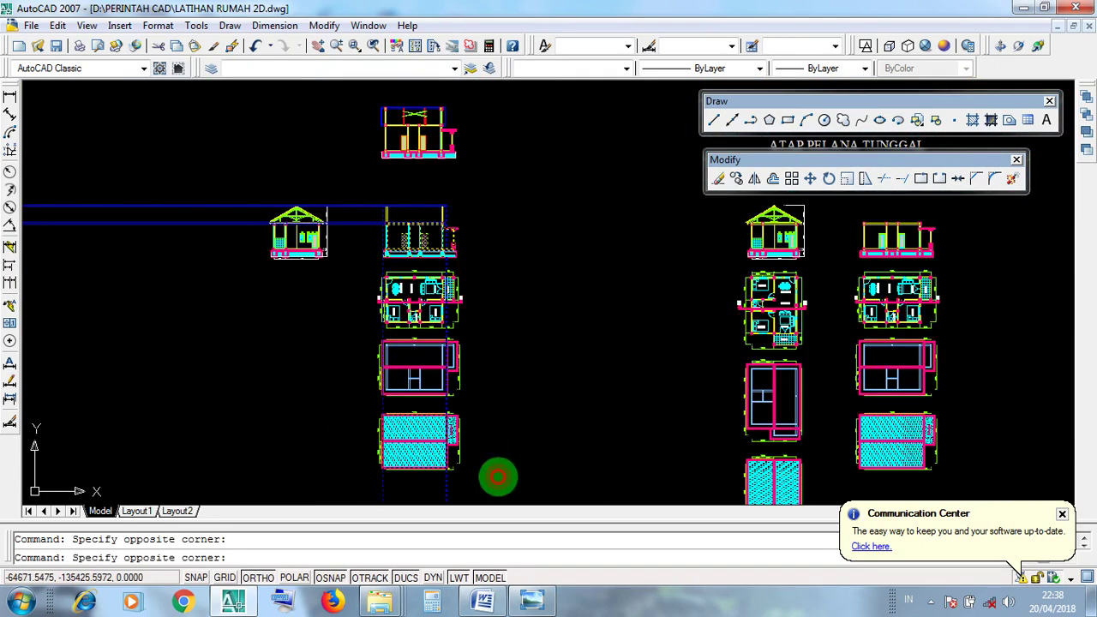
left_click(498, 477)
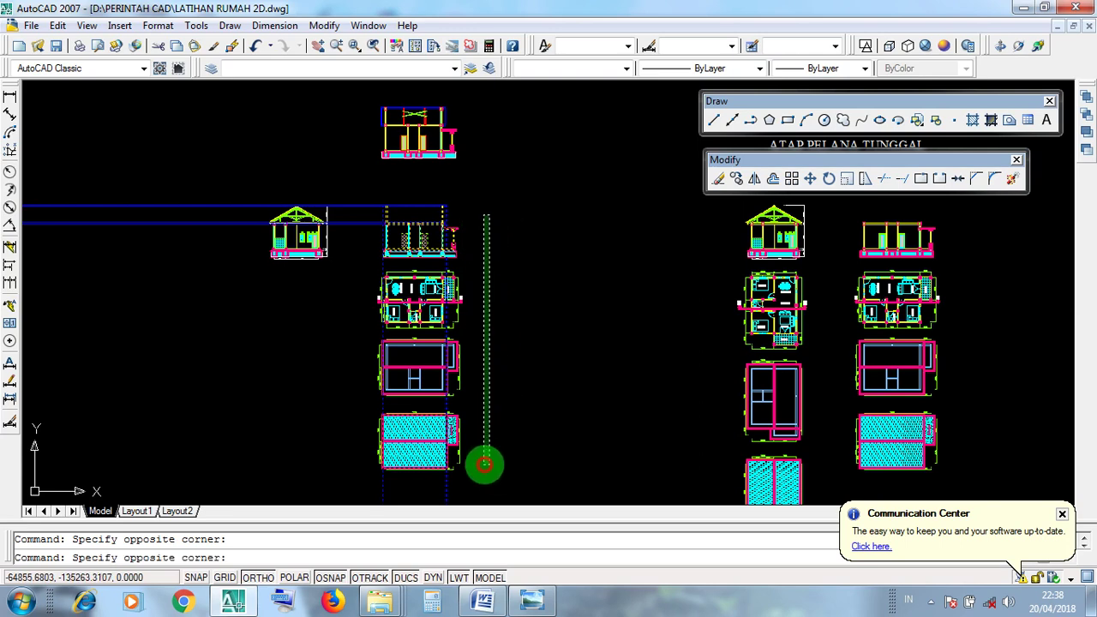
left_click(489, 478)
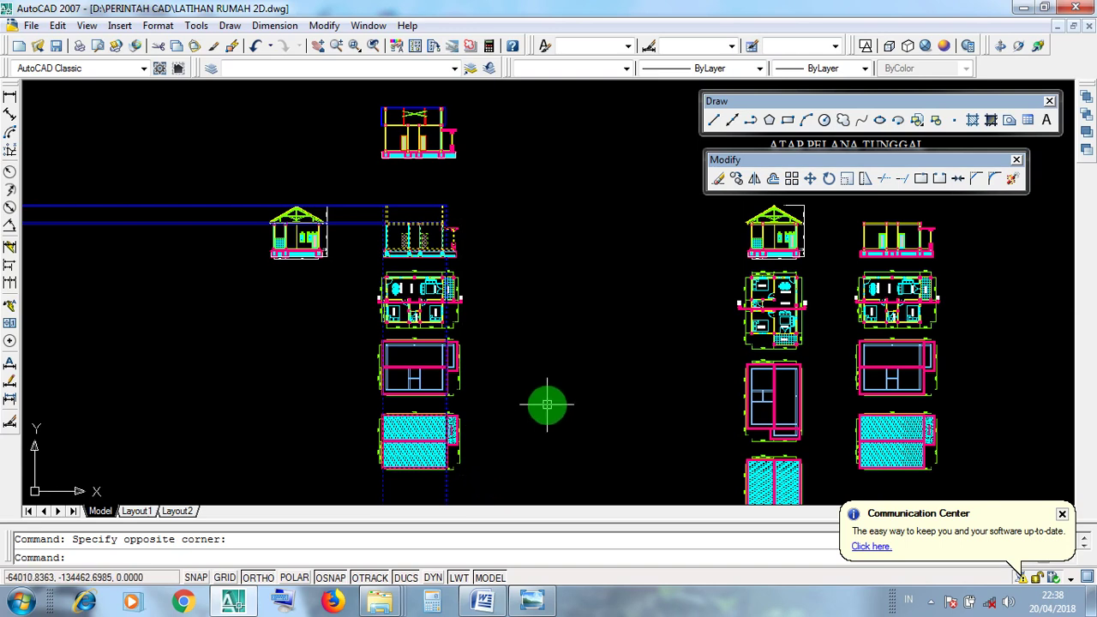
key("Escape")
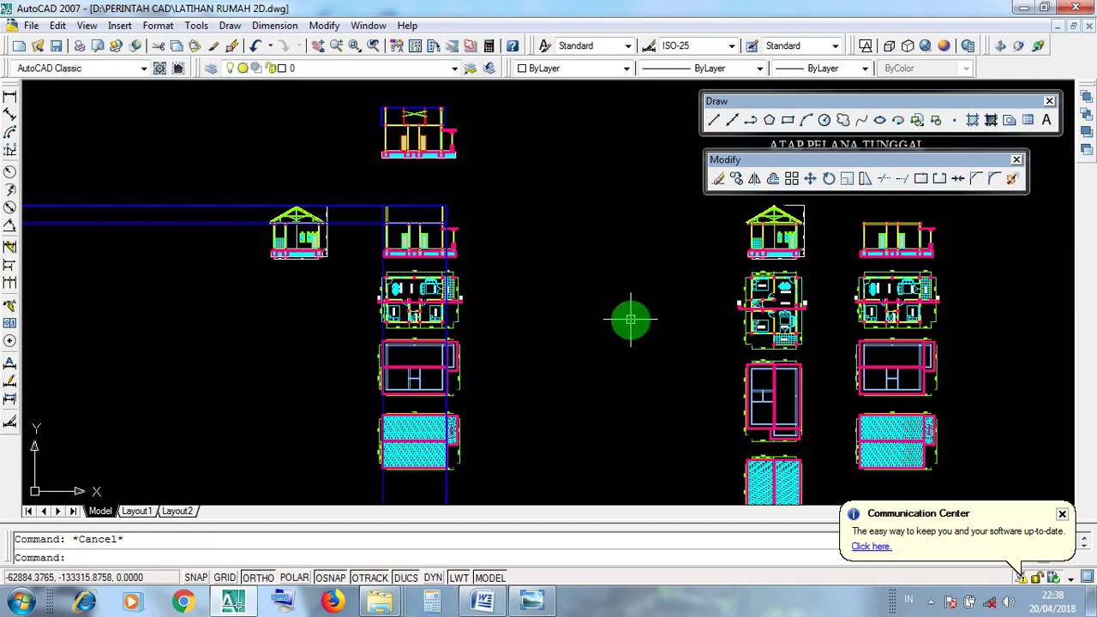
- Review the ATAP PELANA TUNGGAL drawings and the section example with its roof, and select the blue top level line below that example
mouse_move(629, 318)
middle_mouse_down()
mouse_move(573, 331)
mouse_move(505, 385)
middle_mouse_up()
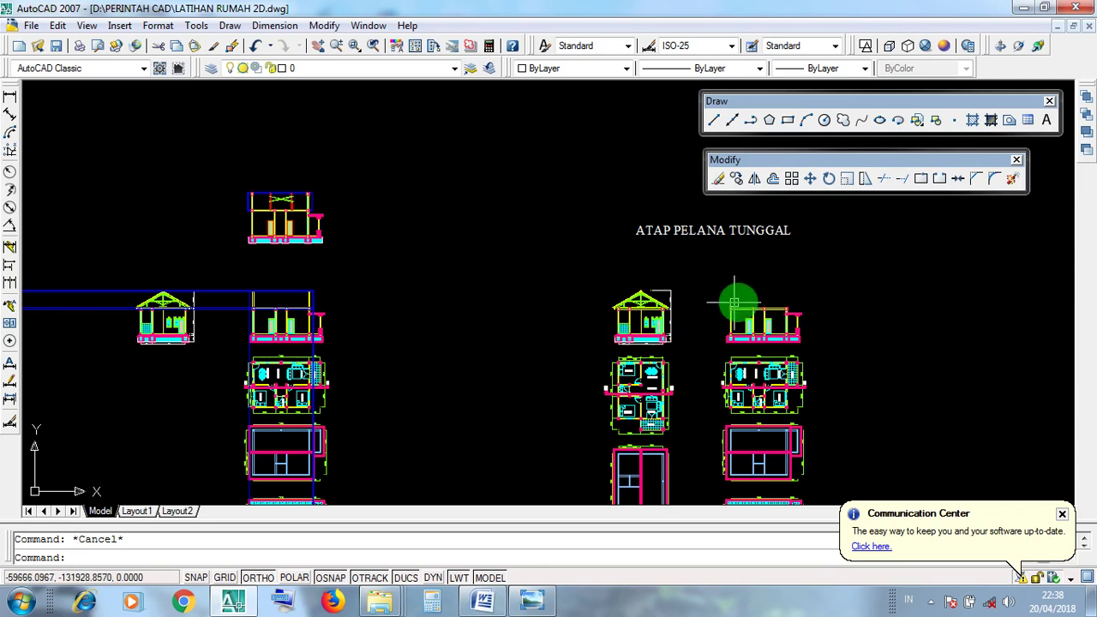
scroll(757, 294, "up", 5)
scroll(634, 273, "down", 6)
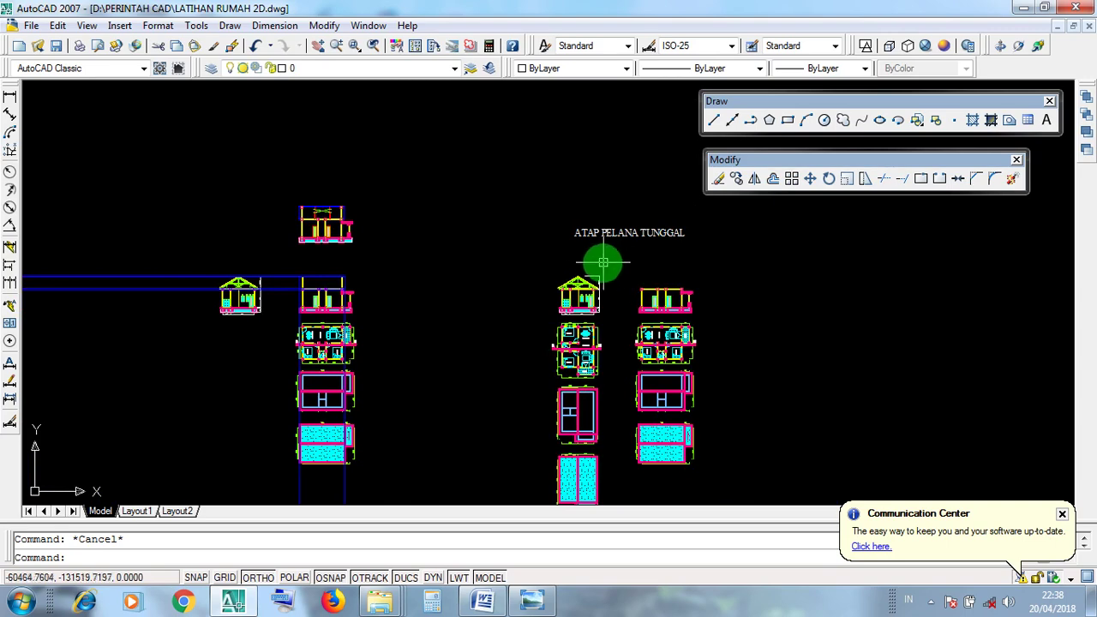
scroll(317, 206, "up", 5)
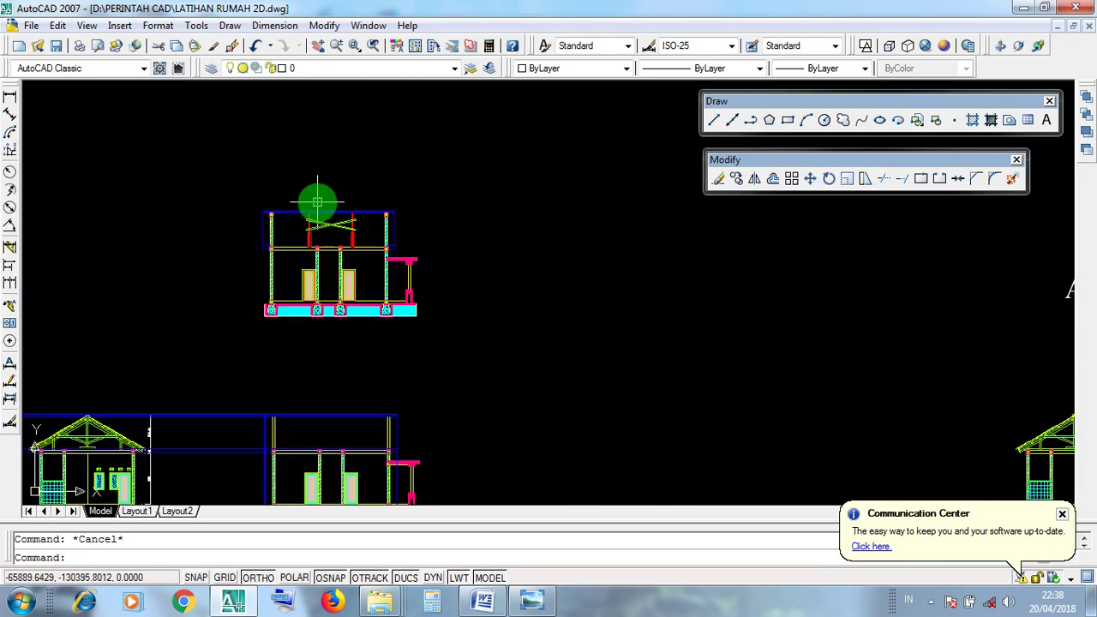
scroll(329, 425, "up", 3)
left_click_drag(348, 432, 339, 374)
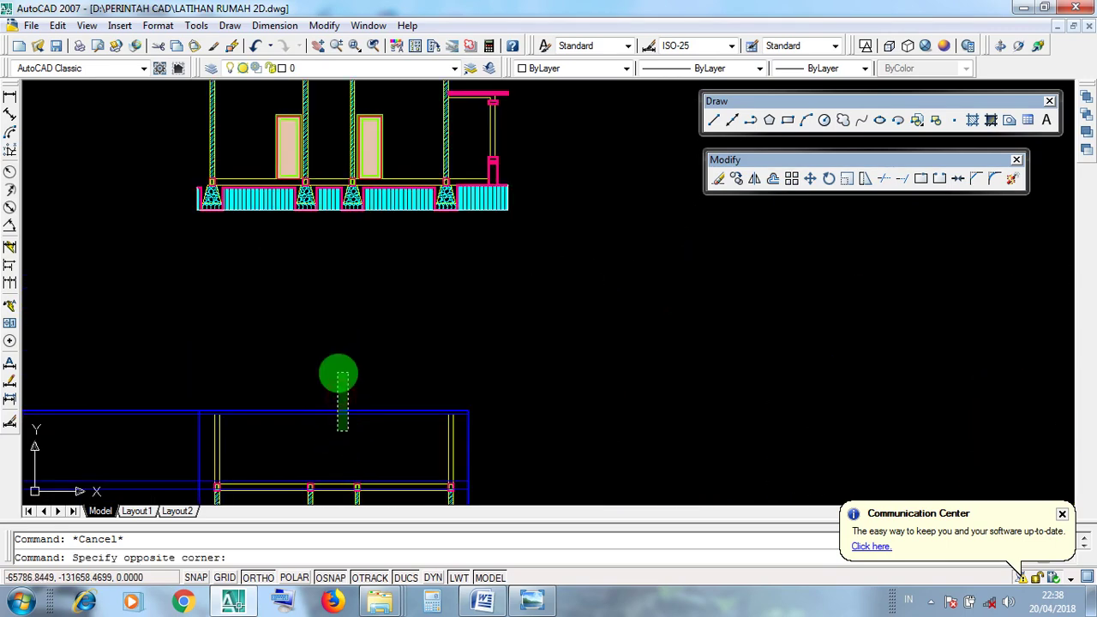
left_click(338, 374)
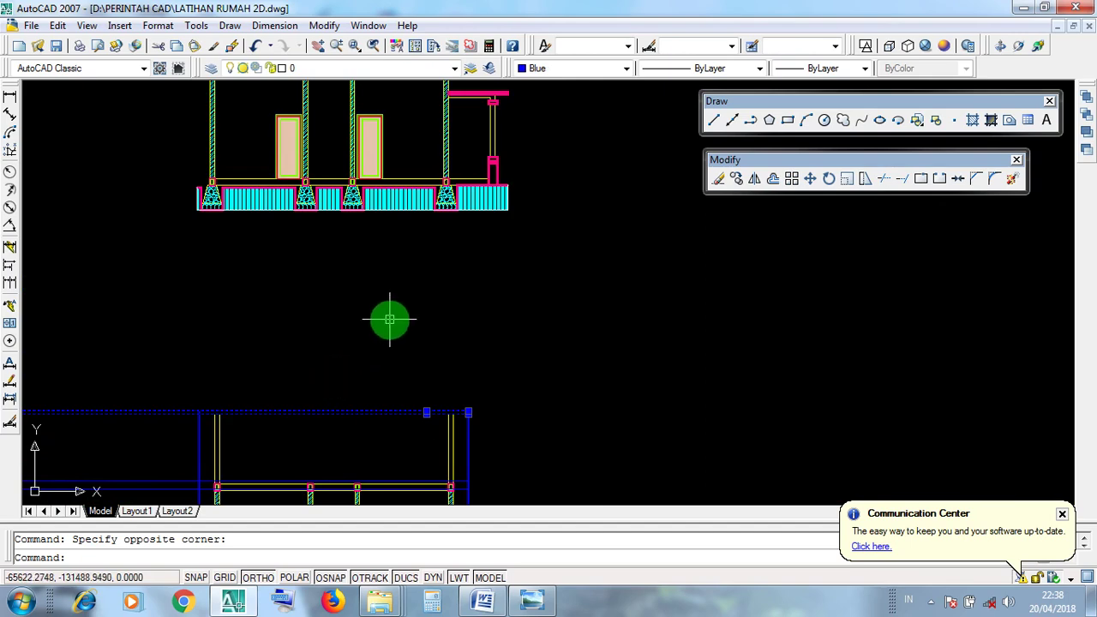
- Sweep over the empty roof area above the longitudinal section in the ATAP PELANA TUNGGAL set
scroll(390, 319, "down", 6)
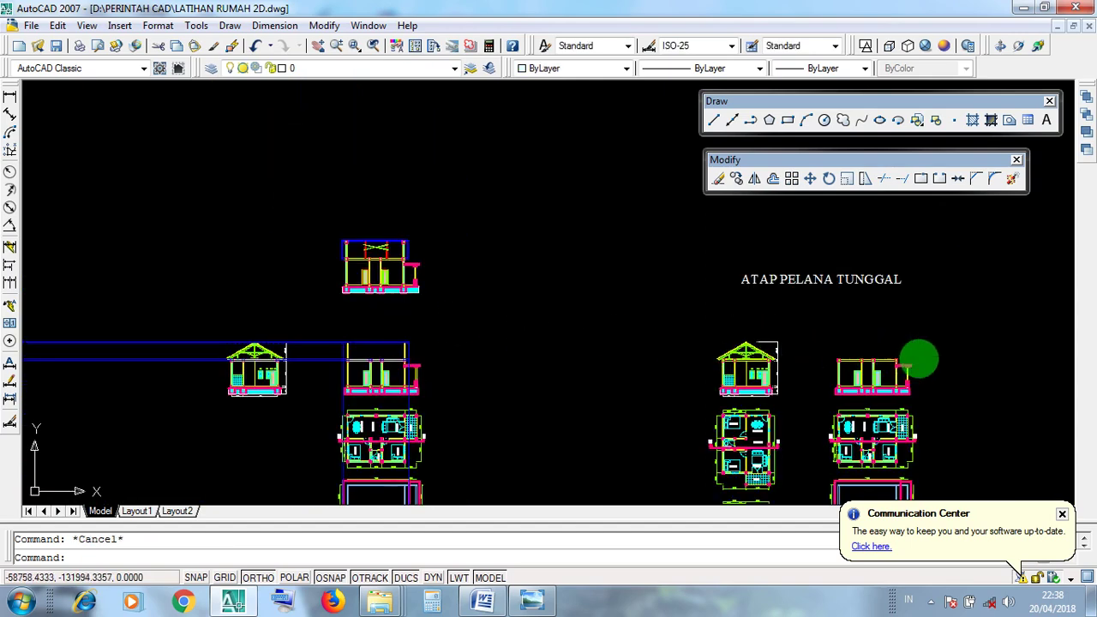
scroll(930, 338, "up", 3)
mouse_move(923, 333)
middle_mouse_down()
mouse_move(488, 313)
mouse_move(606, 295)
middle_mouse_up()
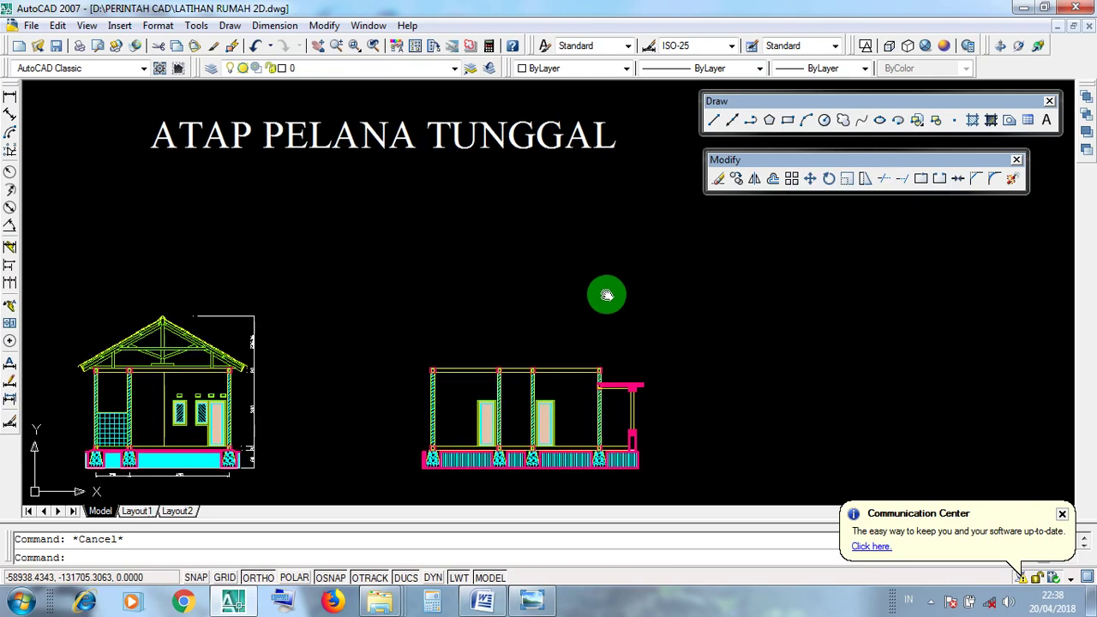
left_click(663, 352)
left_click(389, 260)
left_click(644, 357)
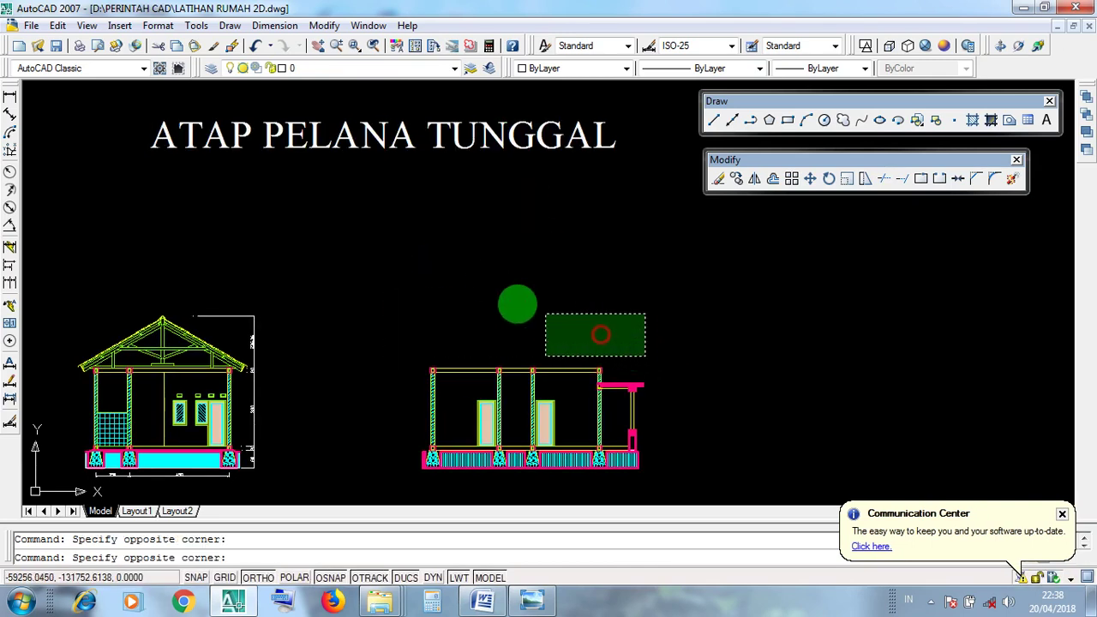
left_click(412, 278)
left_click(637, 356)
left_click(439, 296)
middle_click_drag(513, 352, 503, 320)
- Highlight the whole roofless longitudinal section in the ATAP PELANA TUNGGAL set, and clear the selection
left_click(392, 278)
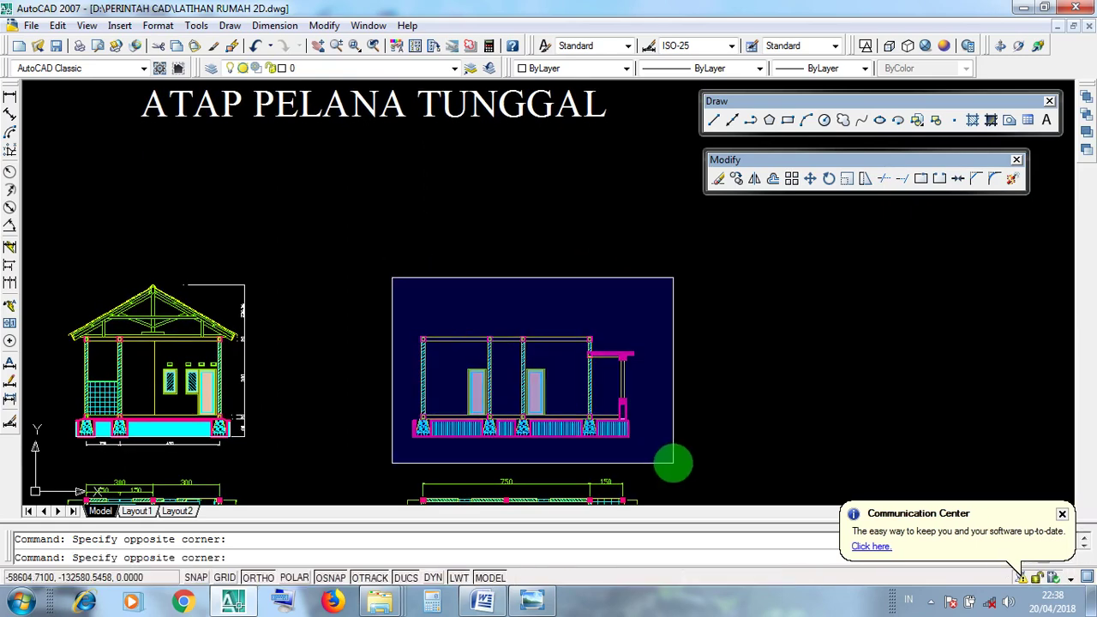
left_click(673, 462)
left_click(360, 267)
left_click(667, 464)
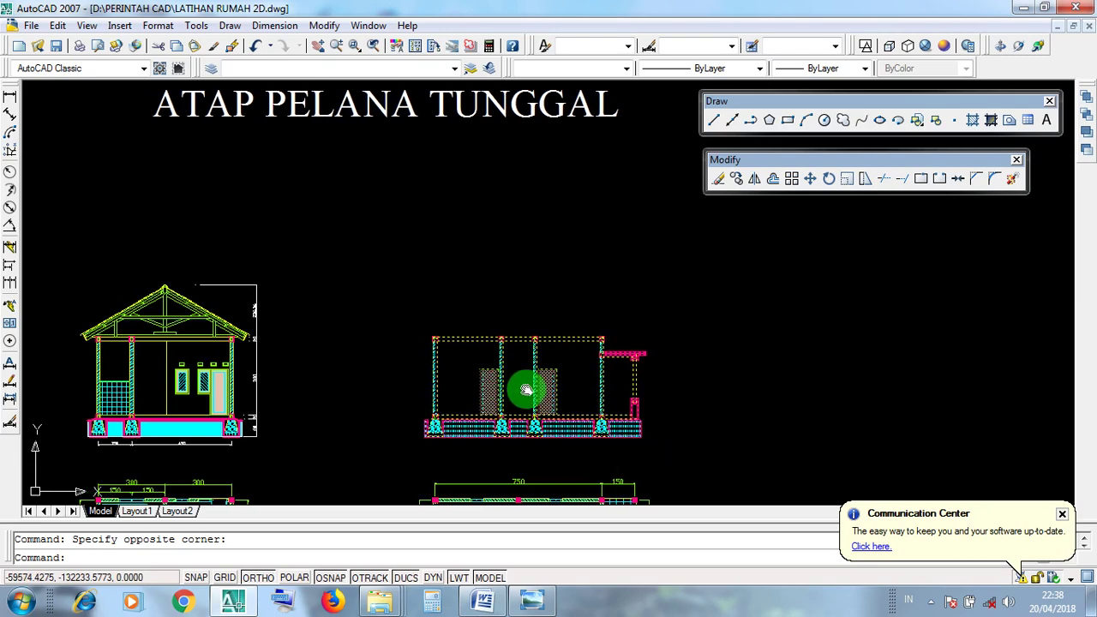
key("Escape")
- Highlight the cross section and the gap between it and the longitudinal section beside it
left_click(389, 457)
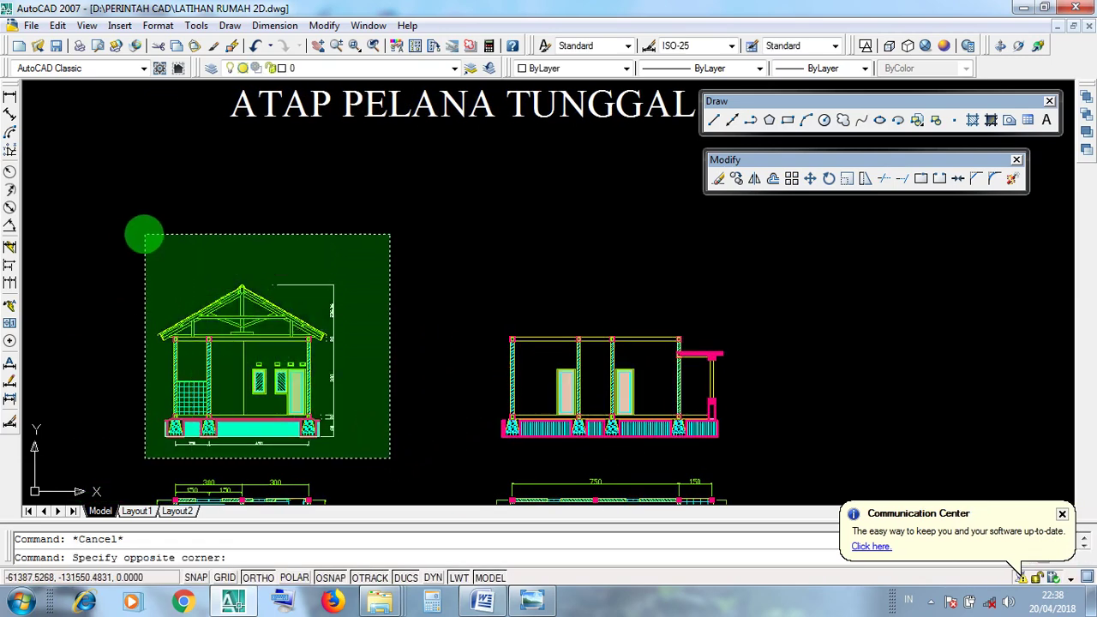
left_click(142, 235)
left_click(494, 390)
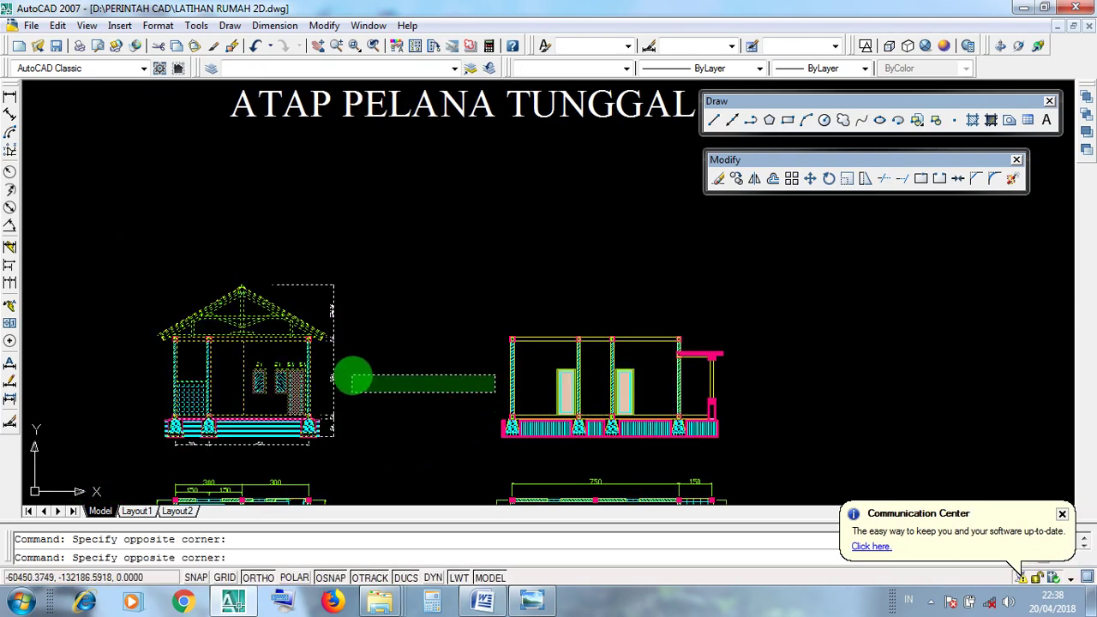
left_click(347, 377)
middle_click_drag(406, 426, 419, 248)
scroll(418, 275, "down", 2)
key("Escape")
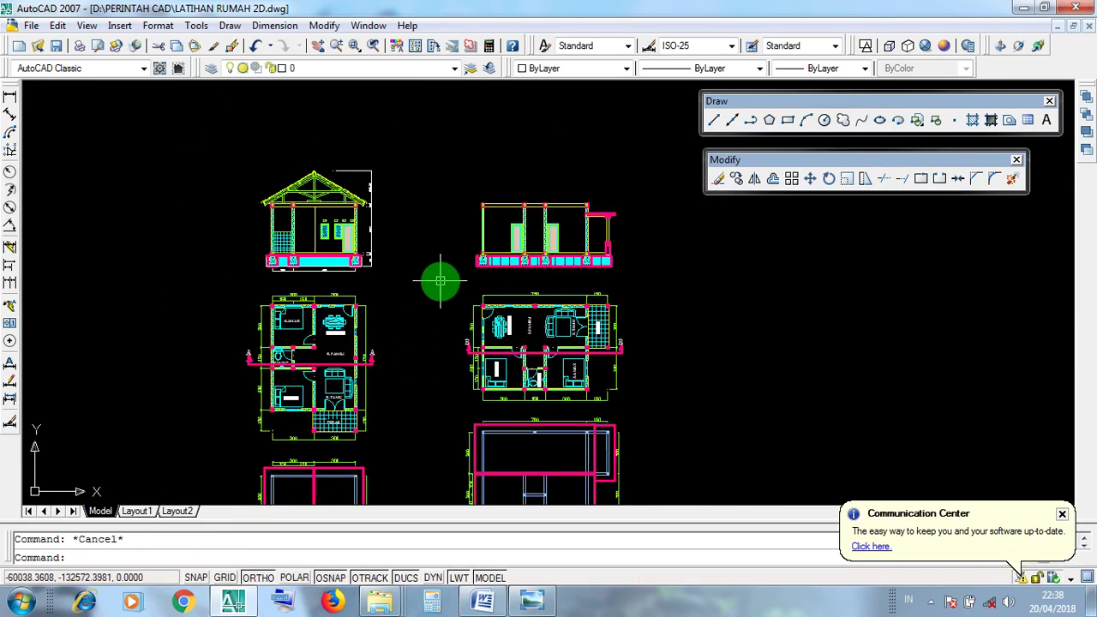
- Highlight the floor plan and the beam plan below the longitudinal section in the ATAP PELANA TUNGGAL set
left_click(442, 281)
left_click(642, 420)
middle_click_drag(644, 423, 511, 324)
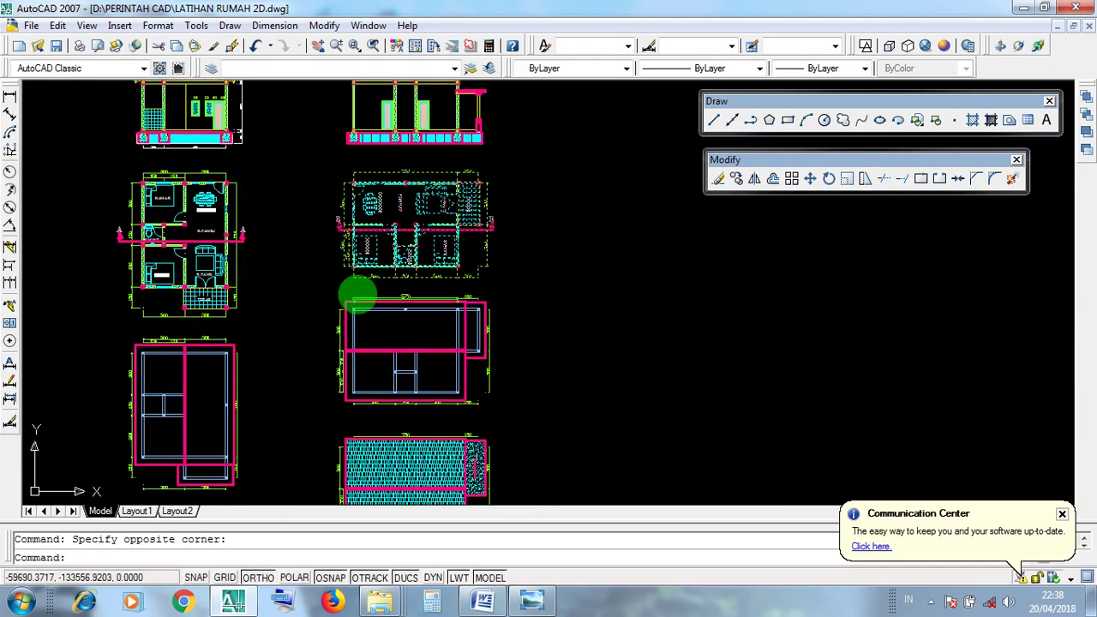
left_click(336, 289)
left_click(514, 414)
mouse_move(515, 414)
middle_mouse_down()
mouse_move(502, 304)
mouse_move(514, 585)
middle_mouse_up()
- Point out the floor plan and the longitudinal section above it, clear the selection, and show the whole ATAP PELANA TUNGGAL set
left_click(305, 309)
left_click(507, 458)
left_click(344, 222)
left_click(493, 325)
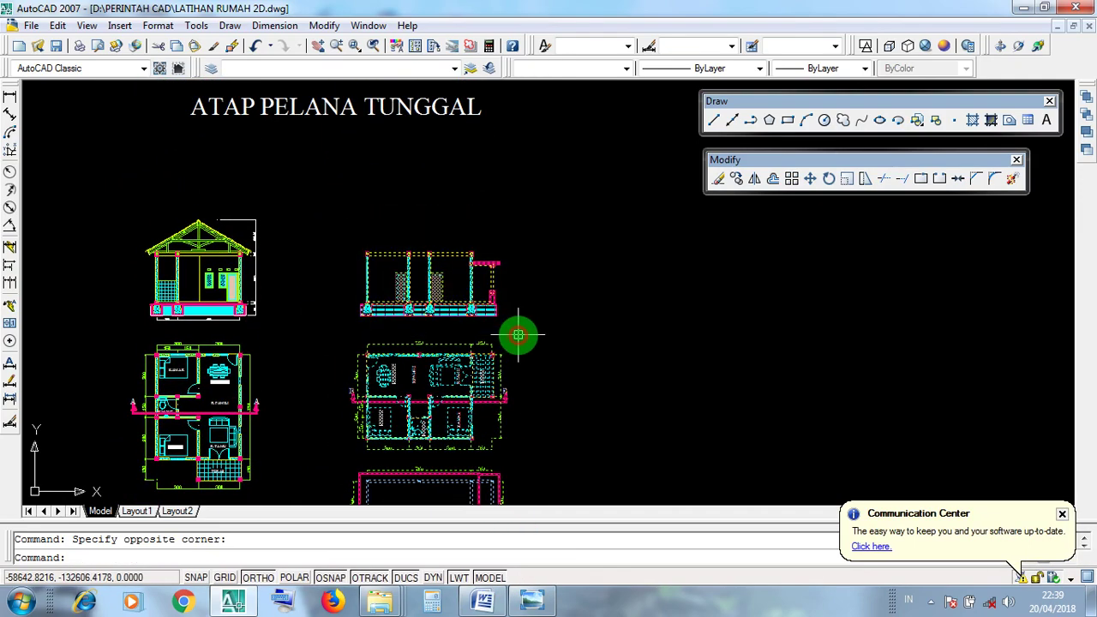
key("Escape")
middle_click_drag(434, 335, 397, 216)
scroll(393, 247, "down", 2)
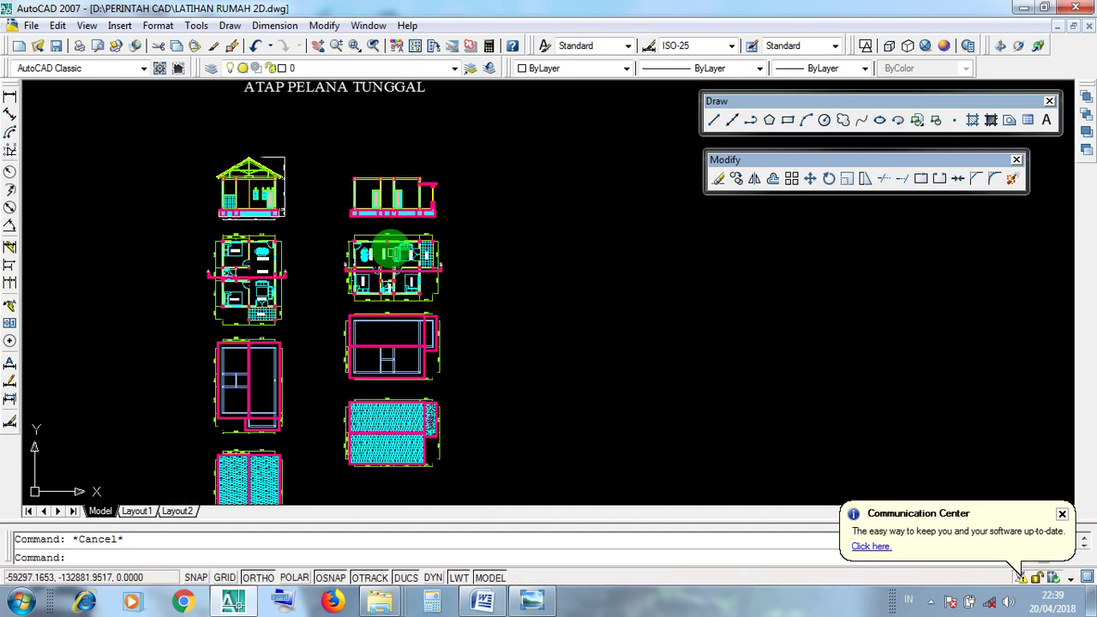
- Highlight the longitudinal section with its plans, indicate the row holding both sections, and clear the selection
left_click(334, 159)
left_click(458, 474)
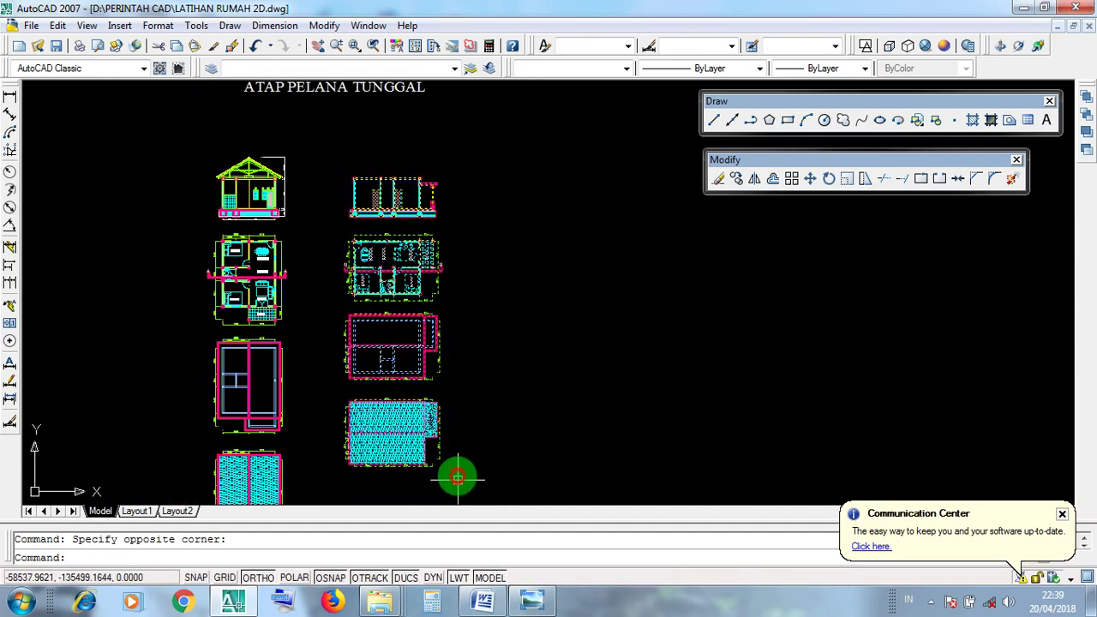
left_click(189, 133)
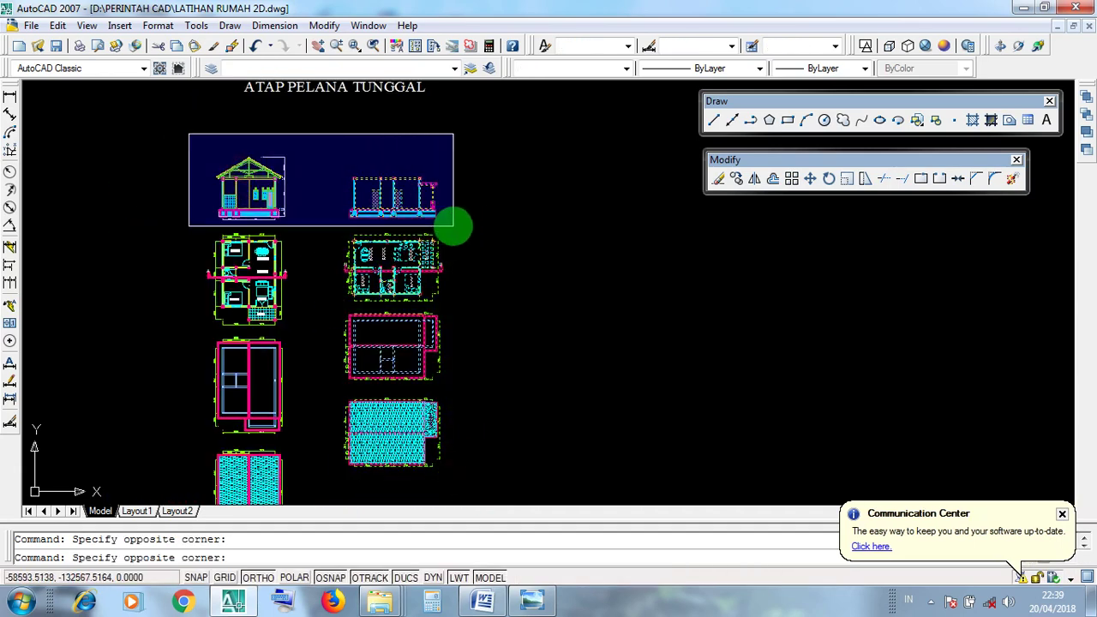
left_click(462, 226)
key("Escape")
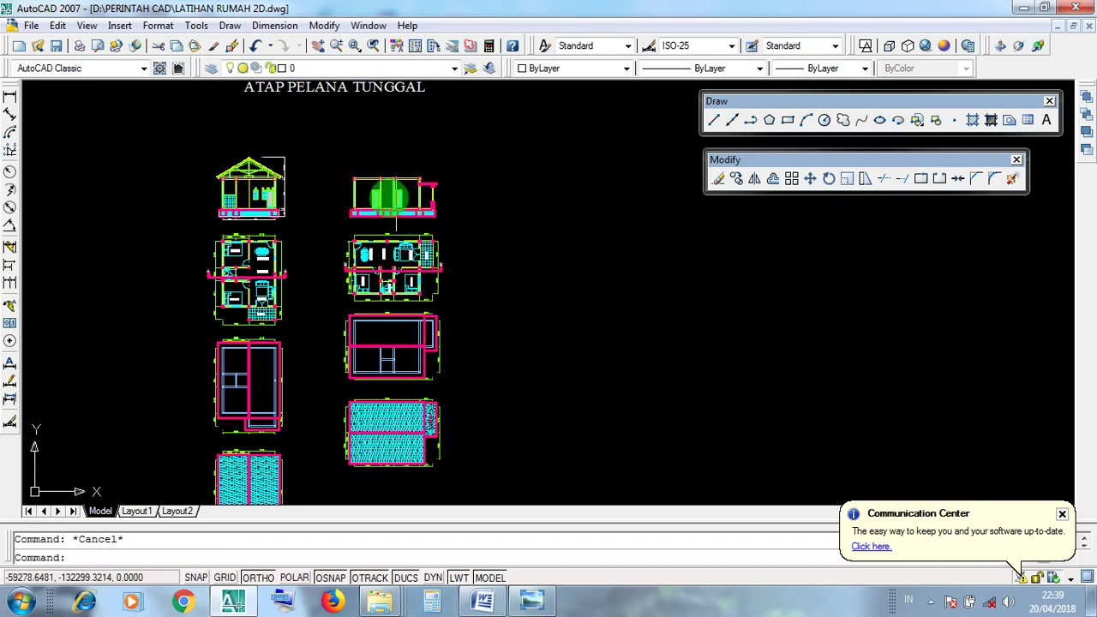
- Highlight the roof ridge of the cross section, point out the empty roof area above the longitudinal section, and clear the selection
scroll(262, 147, "up", 6)
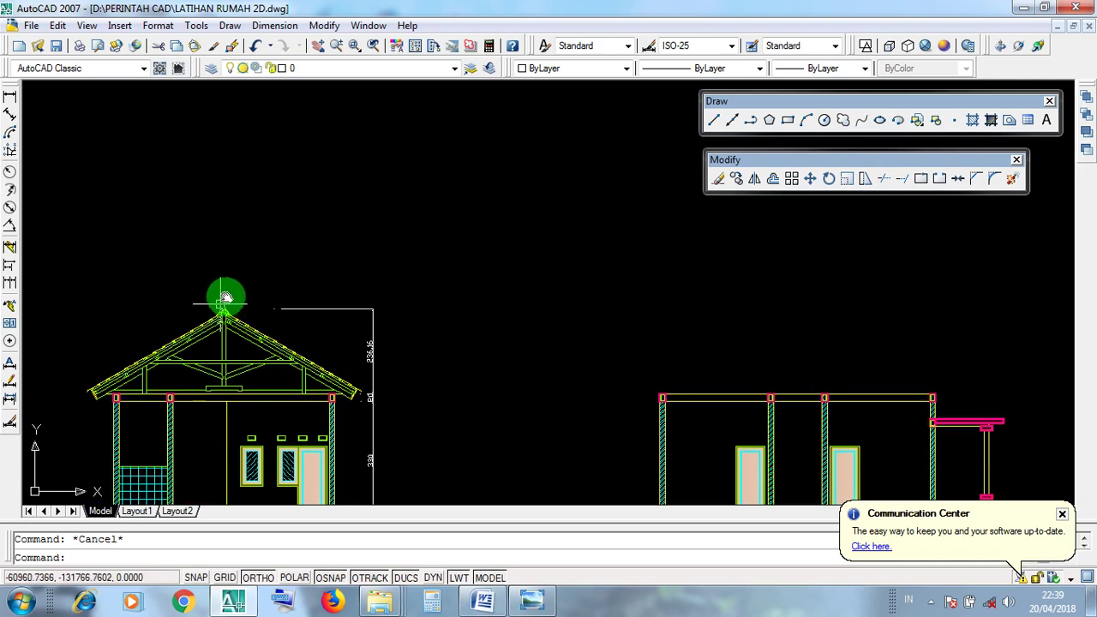
middle_click_drag(226, 297, 266, 216)
left_click(231, 192)
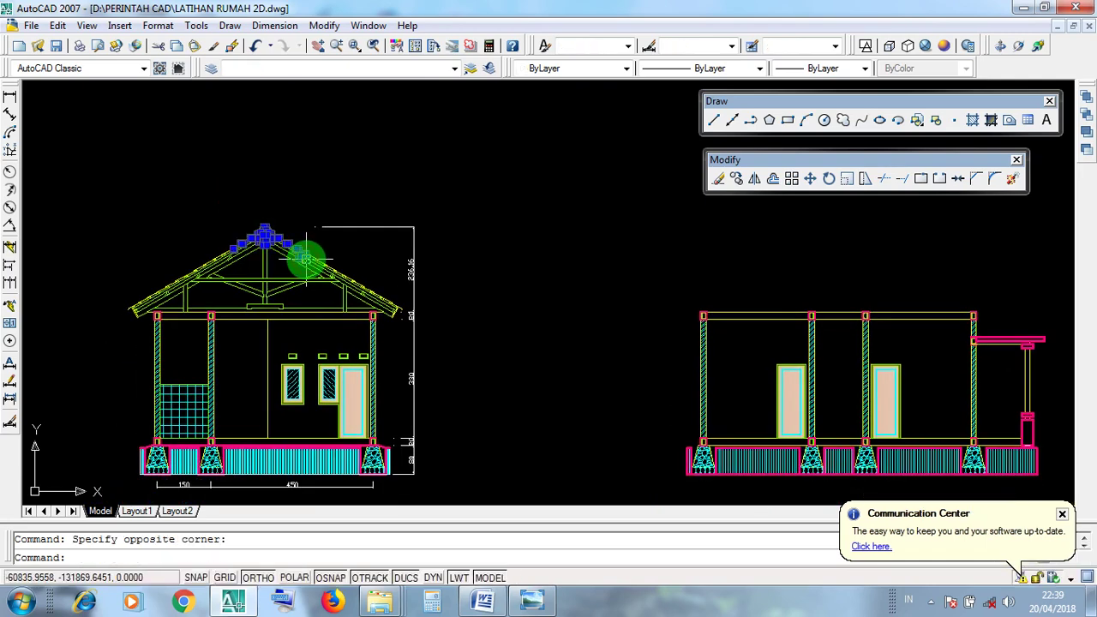
left_click(221, 185)
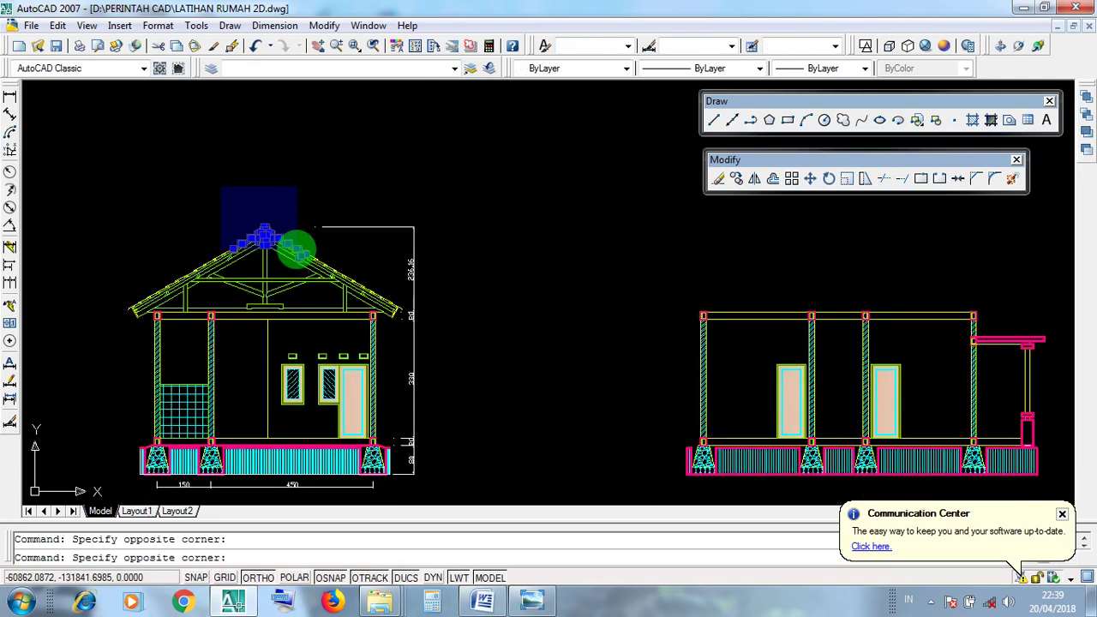
mouse_move(378, 282)
middle_mouse_down()
mouse_move(330, 260)
mouse_move(283, 257)
middle_mouse_up()
left_click(539, 227)
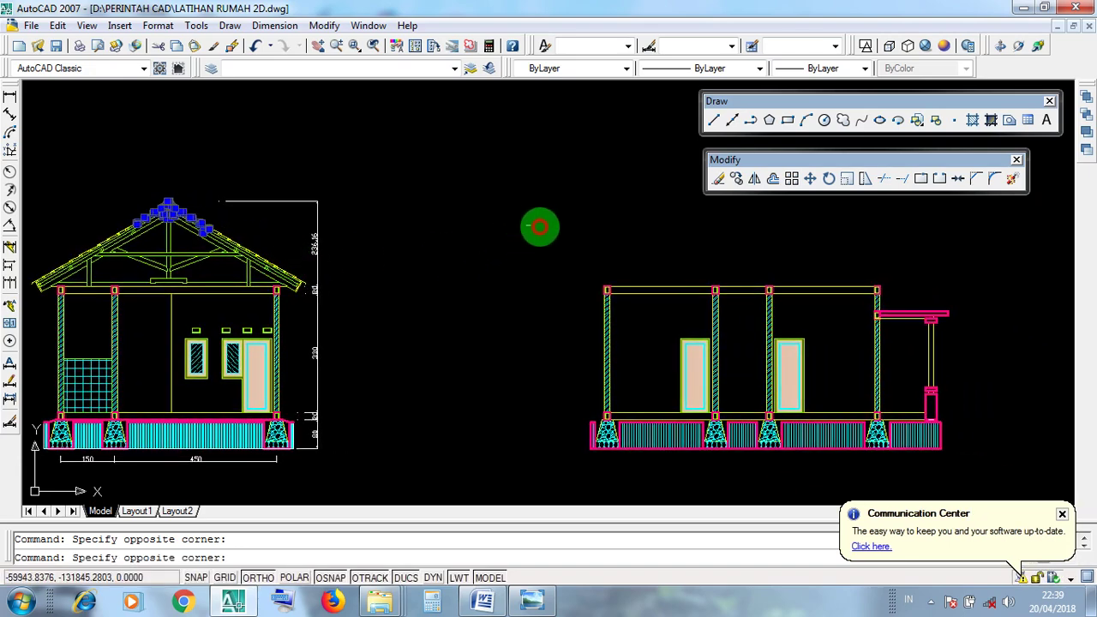
left_click(706, 250)
scroll(193, 226, "up", 5)
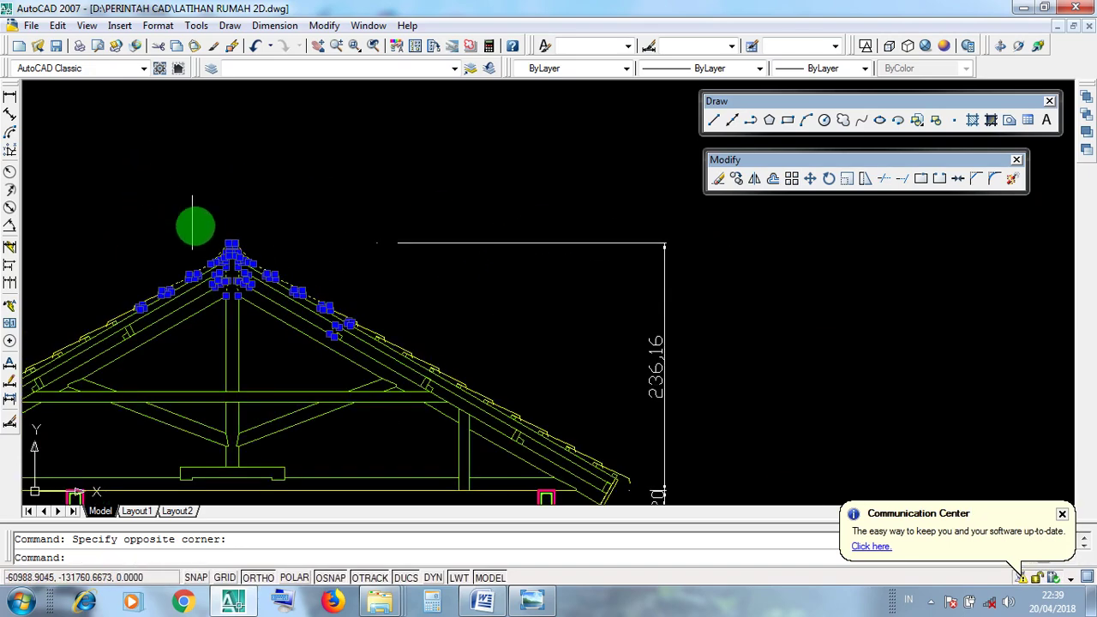
key("Escape")
- Highlight the upper and lower ridge cap lines and the ridge beam outline at the cross section's peak, and clear the selection
scroll(287, 266, "up", 3)
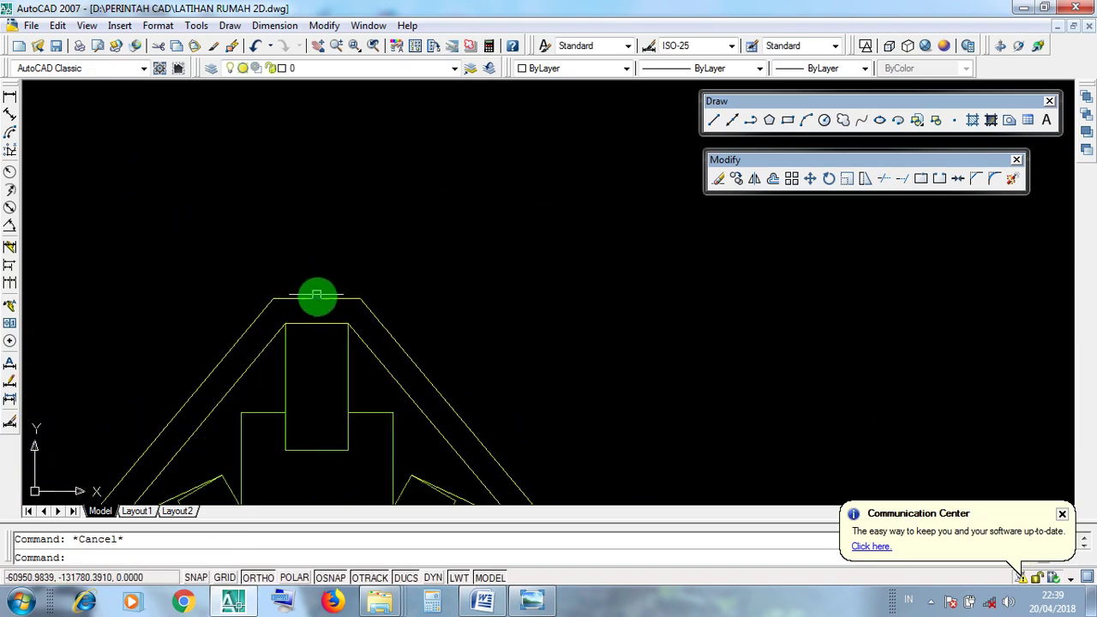
left_click(318, 298)
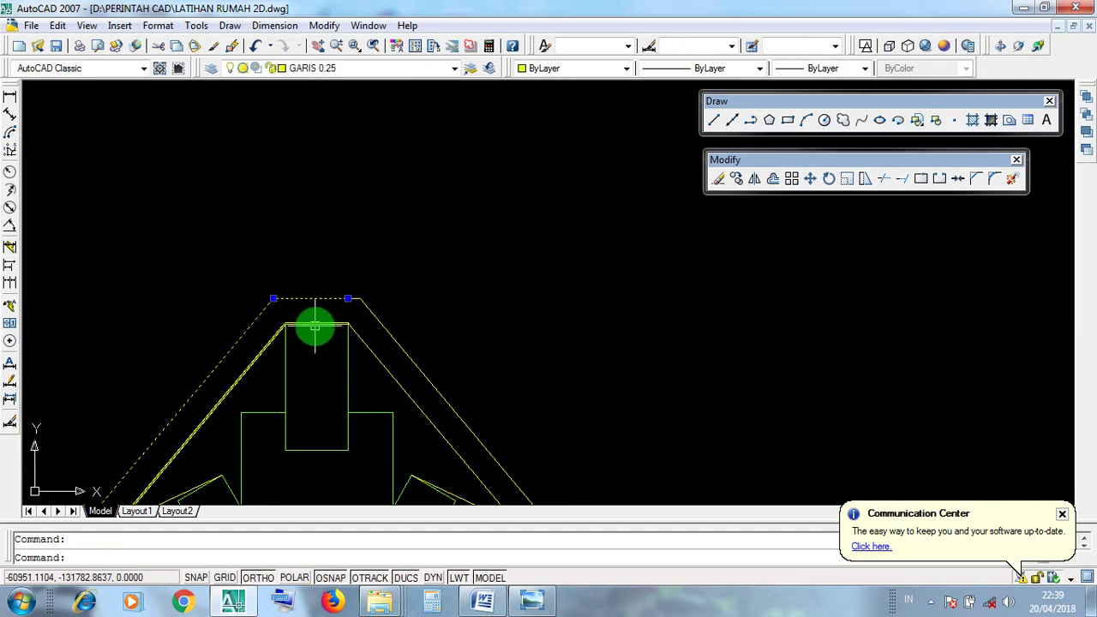
left_click(312, 448)
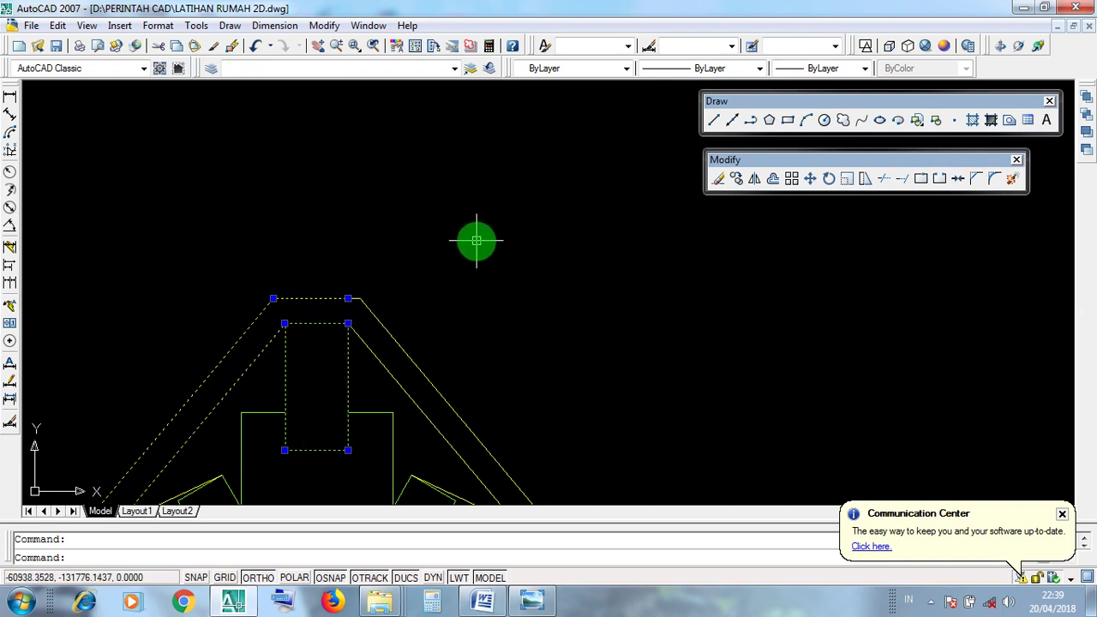
key("Escape")
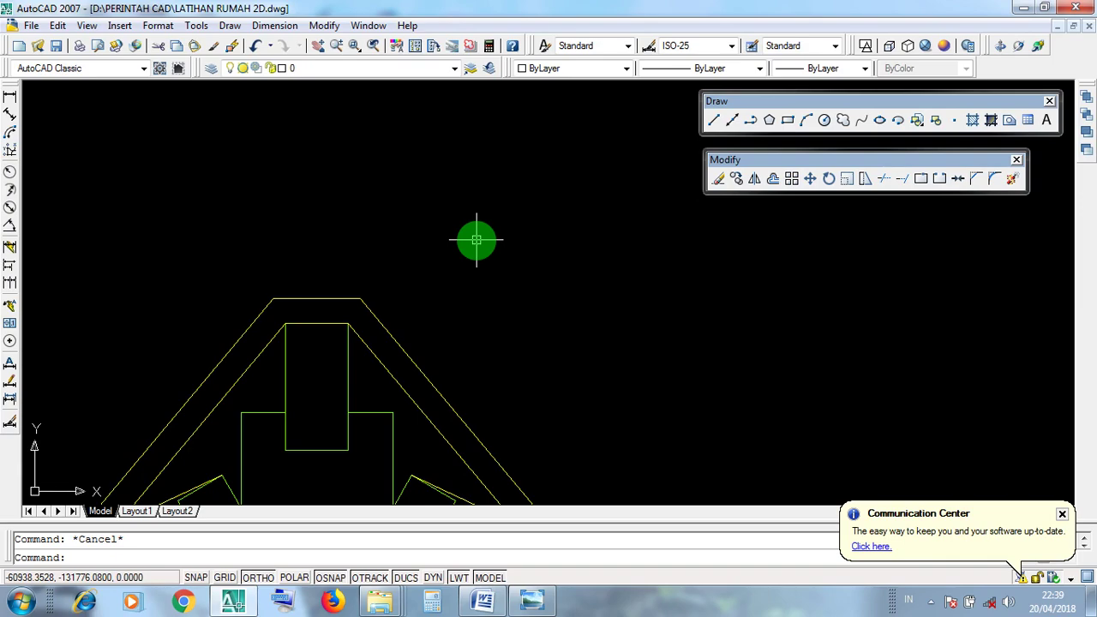
- Highlight the blue horizontal ridge-level guide lines in the neighbouring worked example, clear the selection, and return to the ATAP PELANA TUNGGAL set
scroll(476, 240, "down", 6)
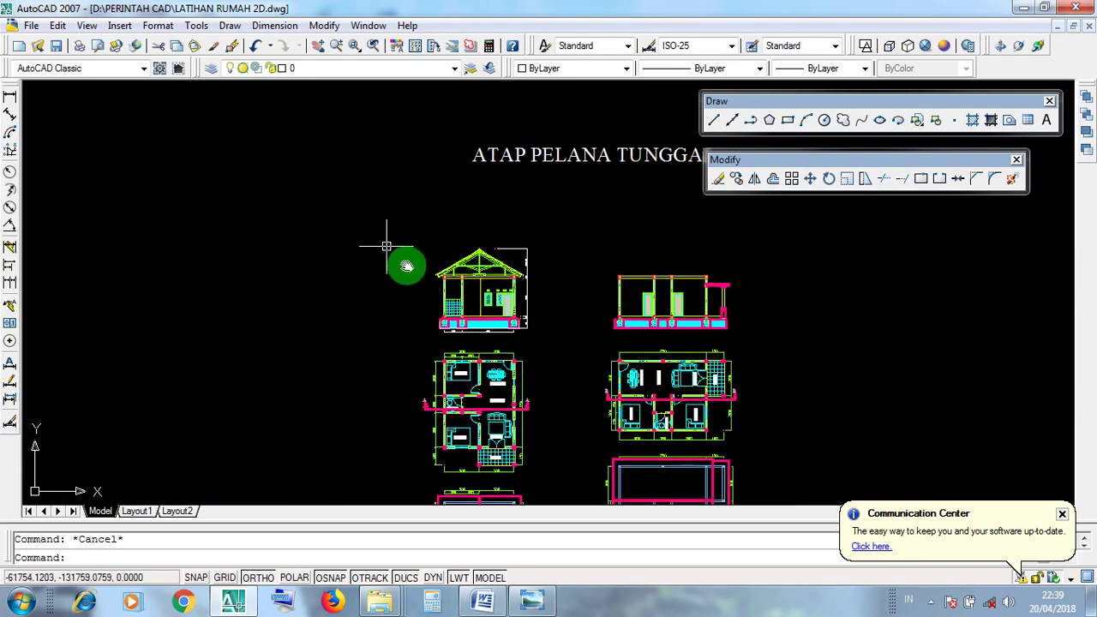
middle_click_drag(399, 263, 342, 339)
scroll(191, 387, "up", 6)
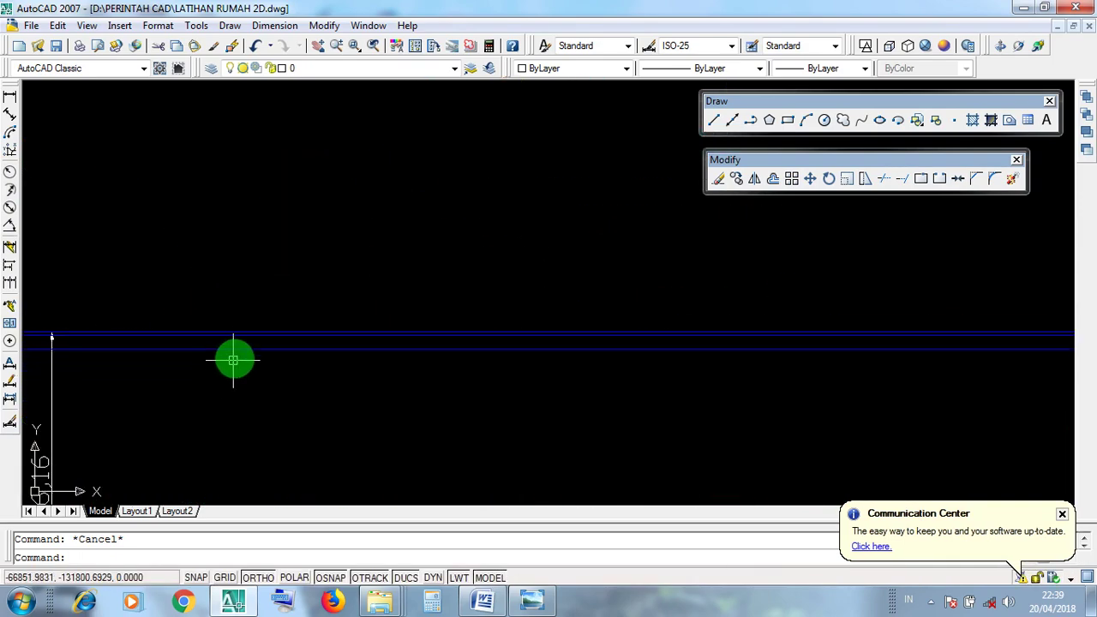
left_click(244, 334)
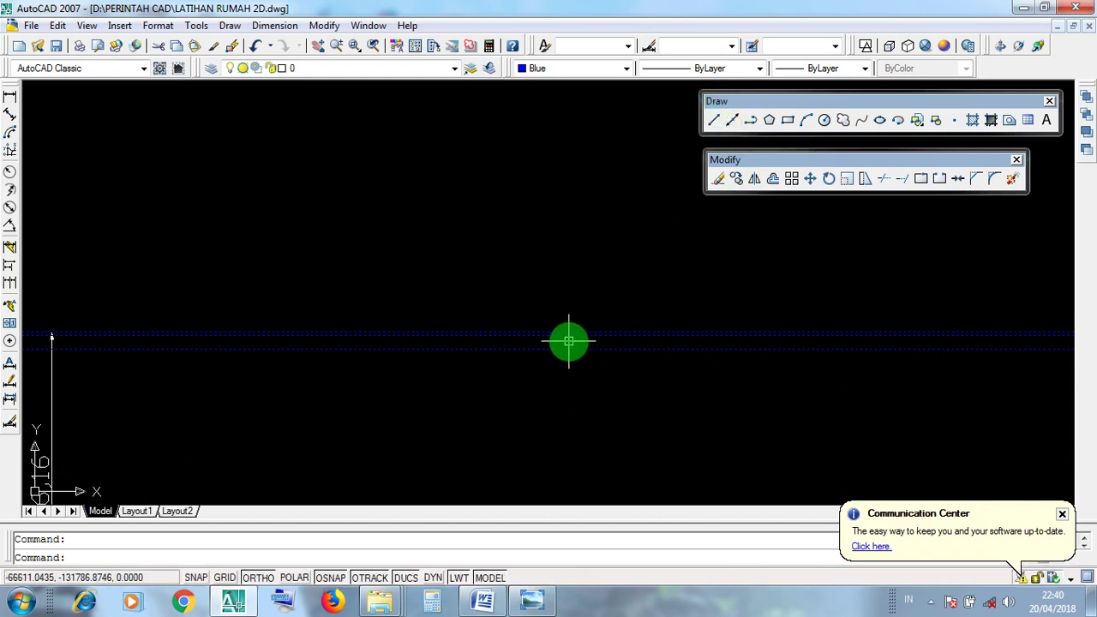
key("Escape")
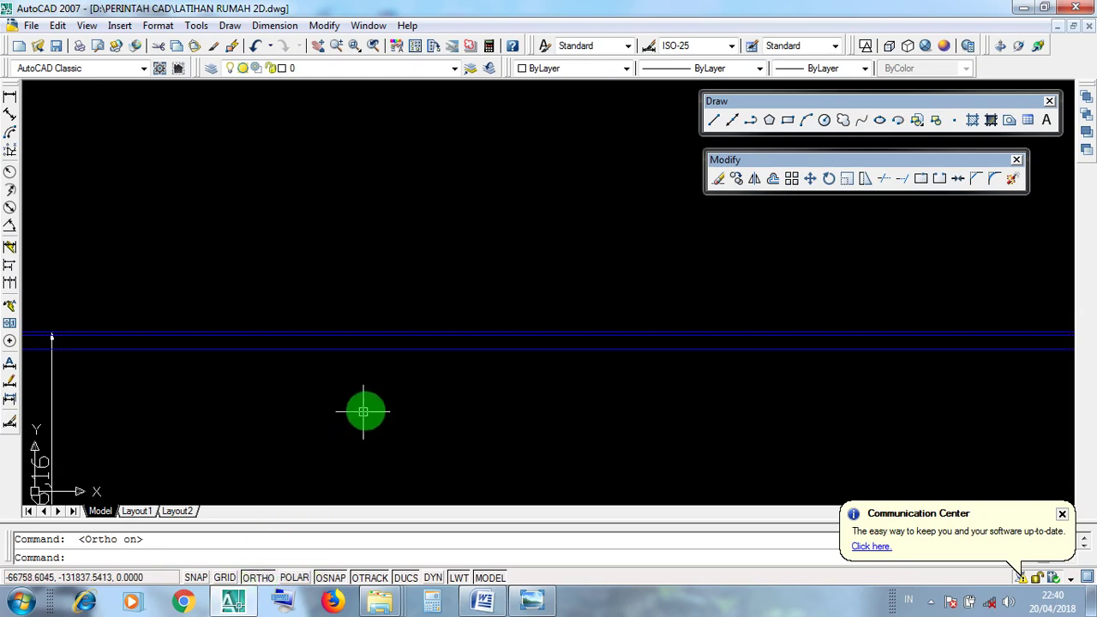
scroll(316, 443, "down", 5)
middle_click_drag(505, 391, 294, 277)
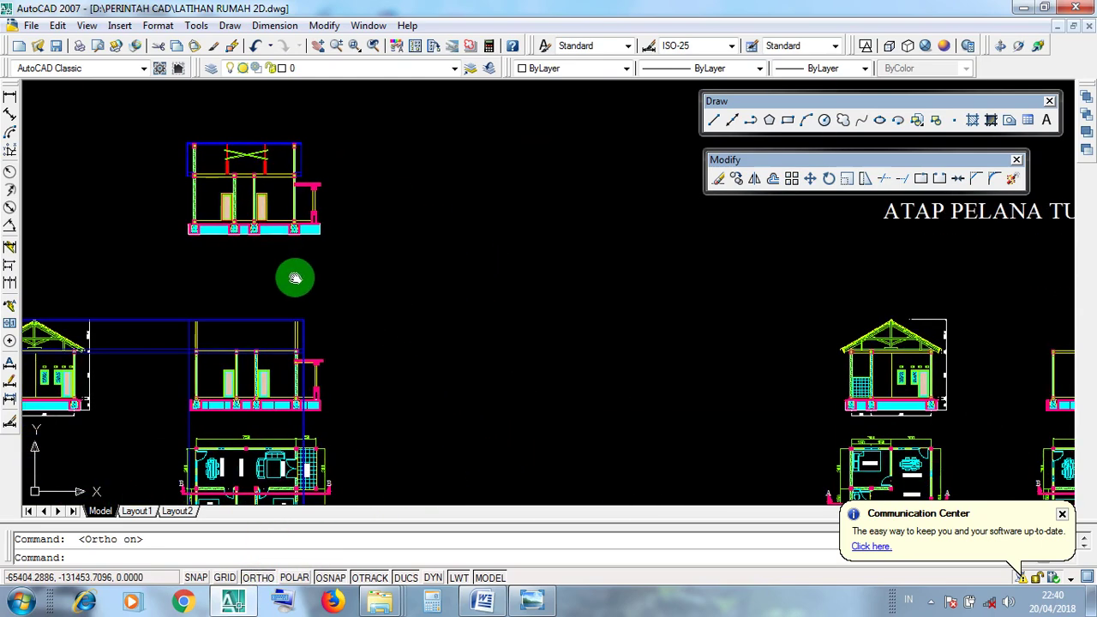
middle_click_drag(920, 317, 617, 397)
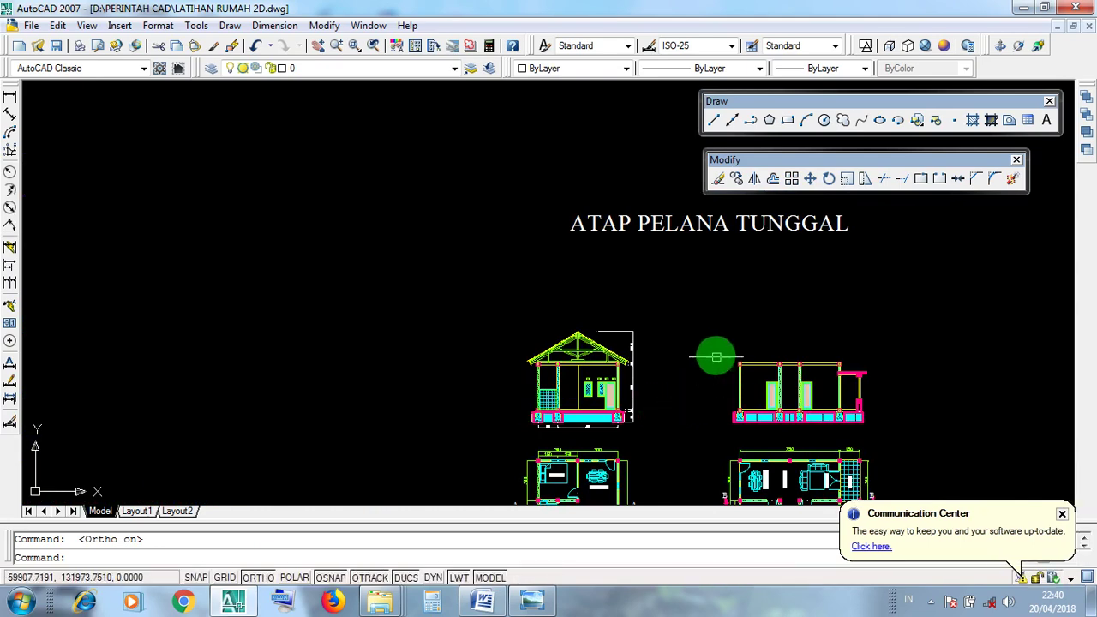
scroll(710, 347, "up", 3)
middle_click_drag(656, 351, 632, 311)
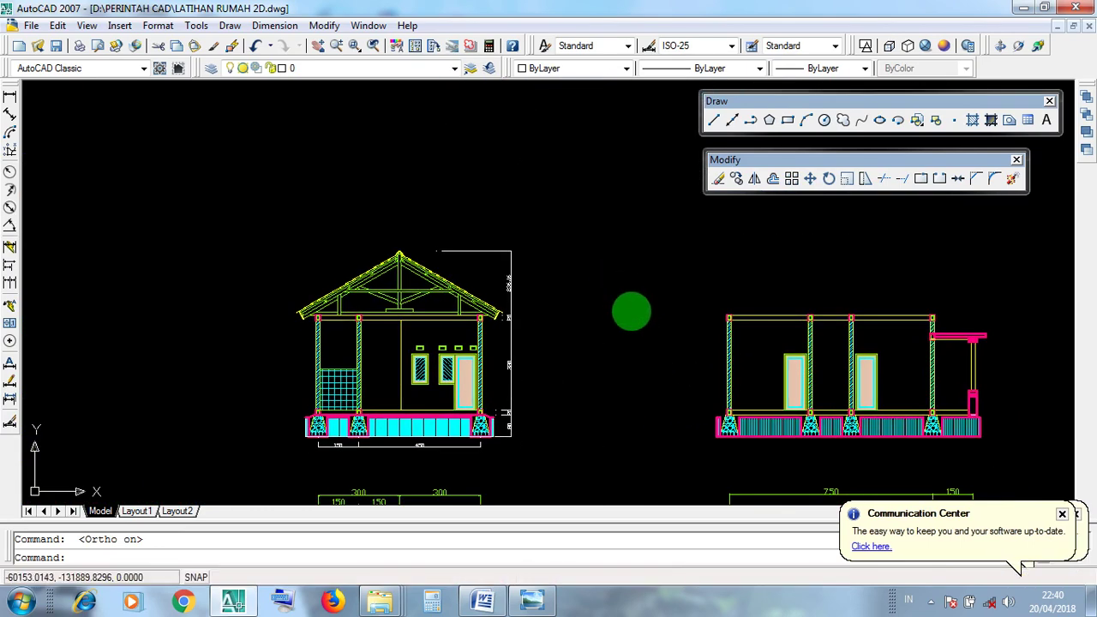
left_click(734, 122)
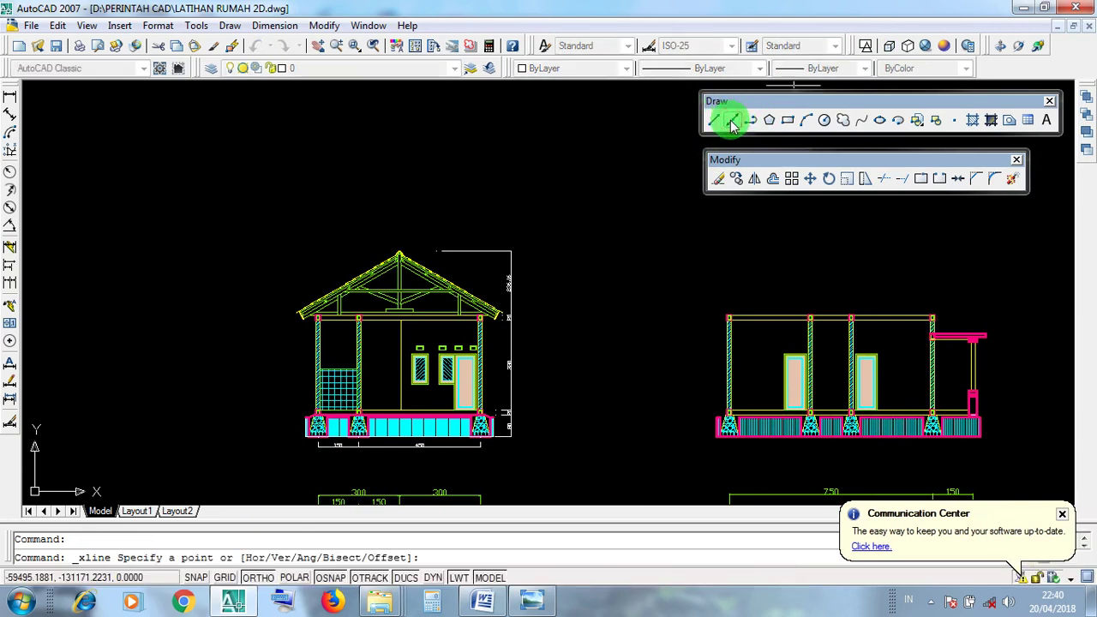
middle_click_drag(594, 278, 445, 317)
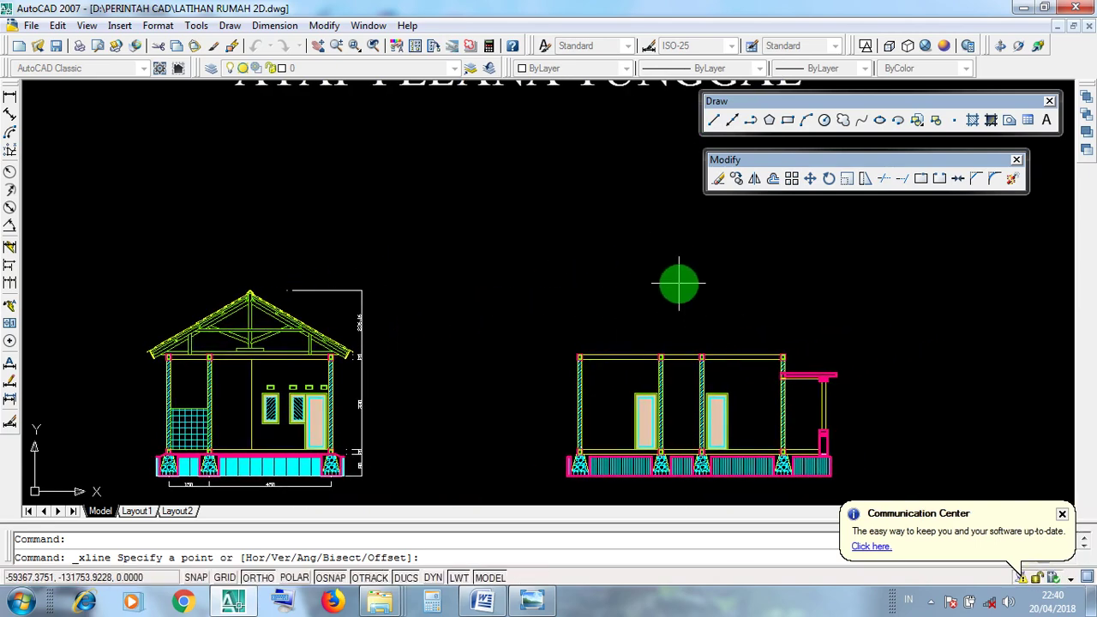
key("Escape")
left_click(543, 249)
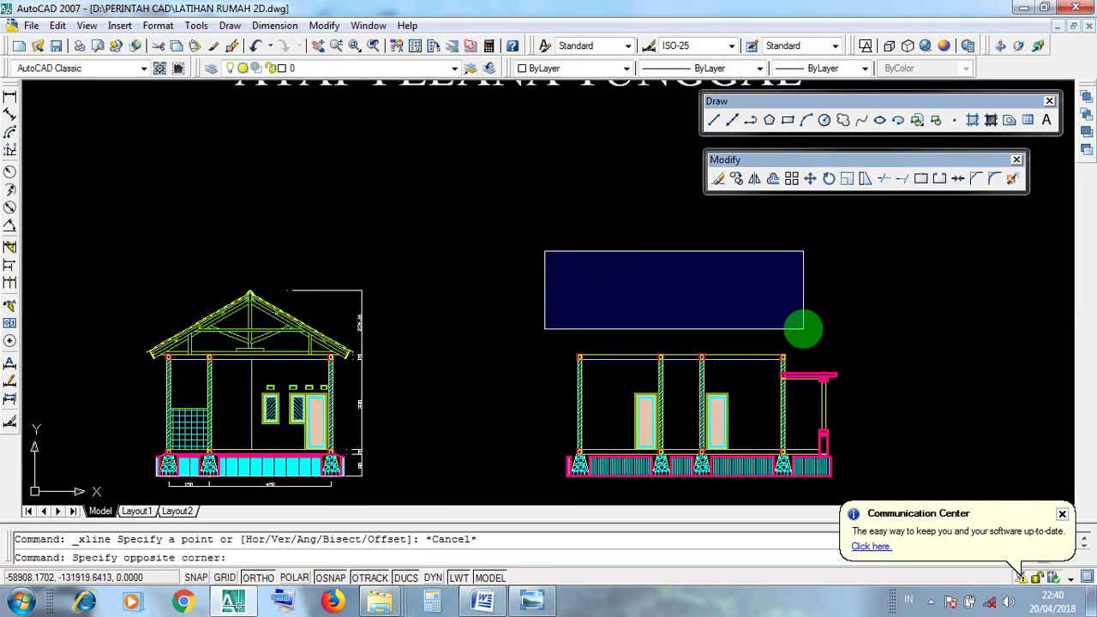
left_click(797, 328)
left_click(514, 228)
left_click(834, 330)
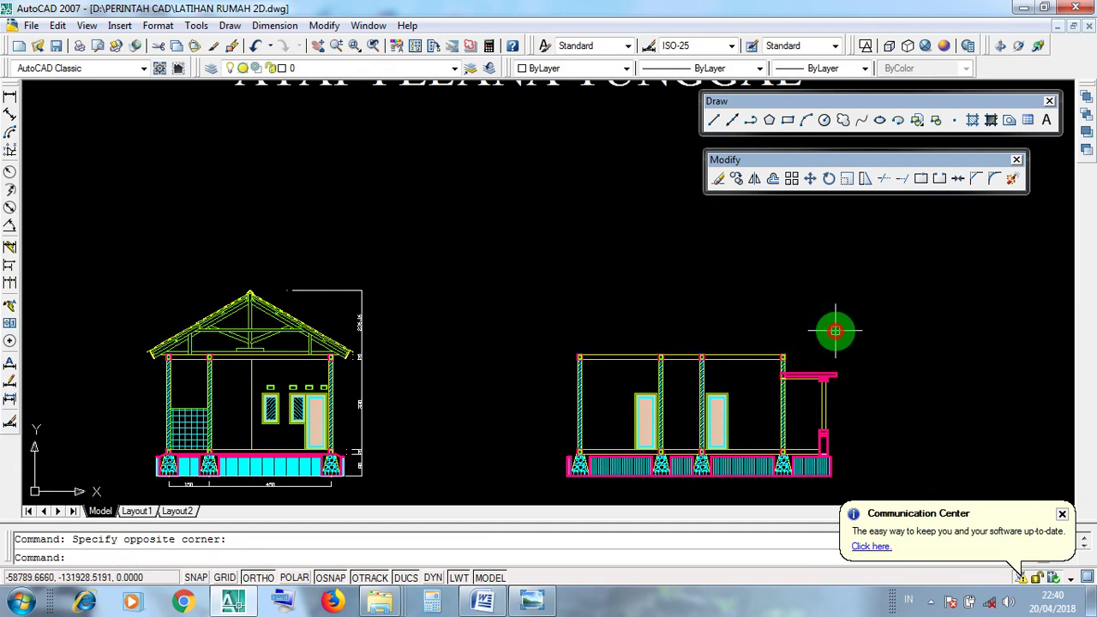
left_click(127, 233)
left_click(443, 502)
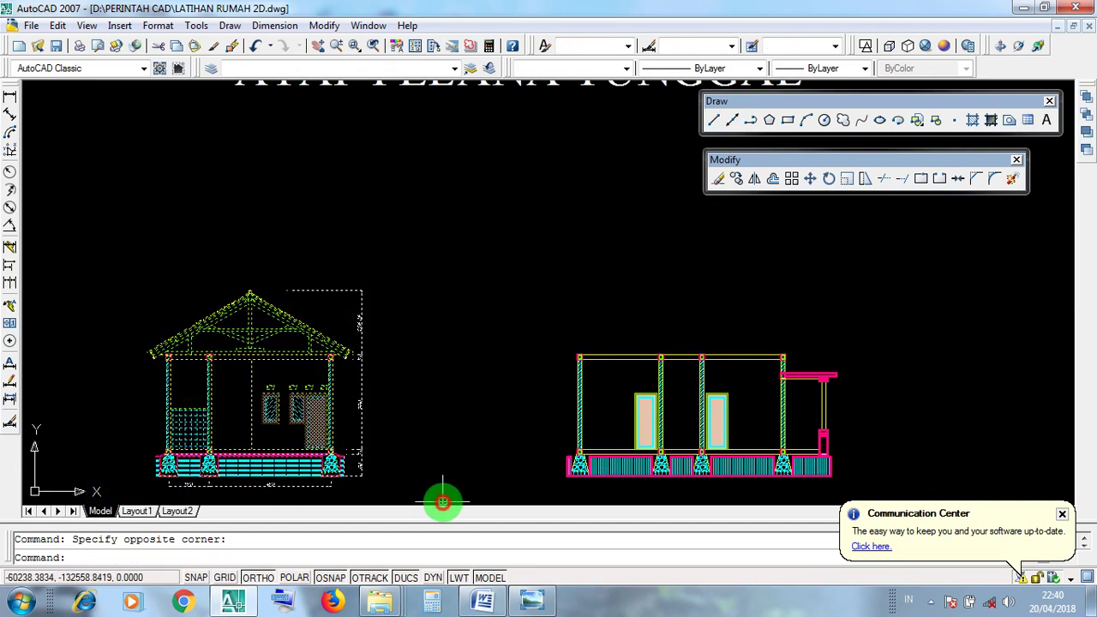
key("Escape")
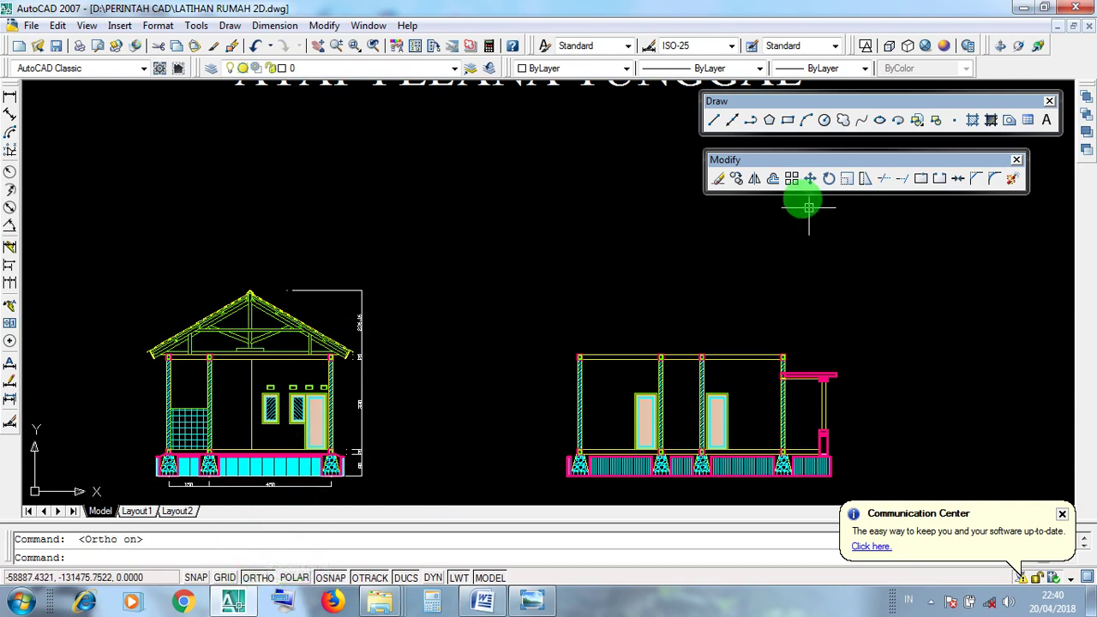
- Draw a horizontal construction line through the midpoint of the ridge cap's top edge on the gable roof section
left_click(735, 122)
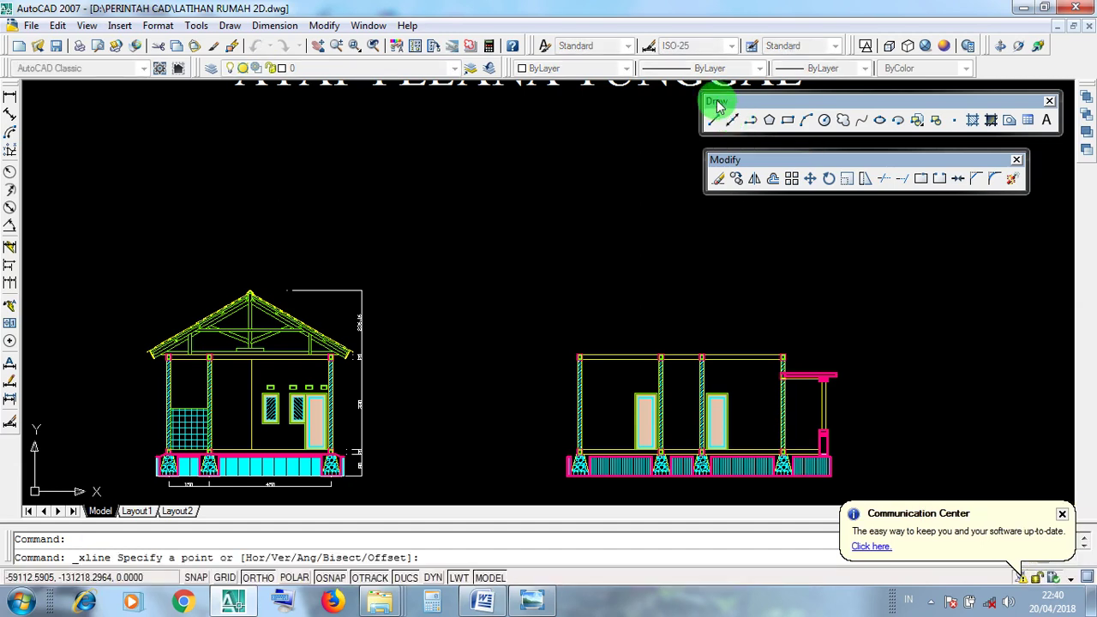
left_click(736, 126)
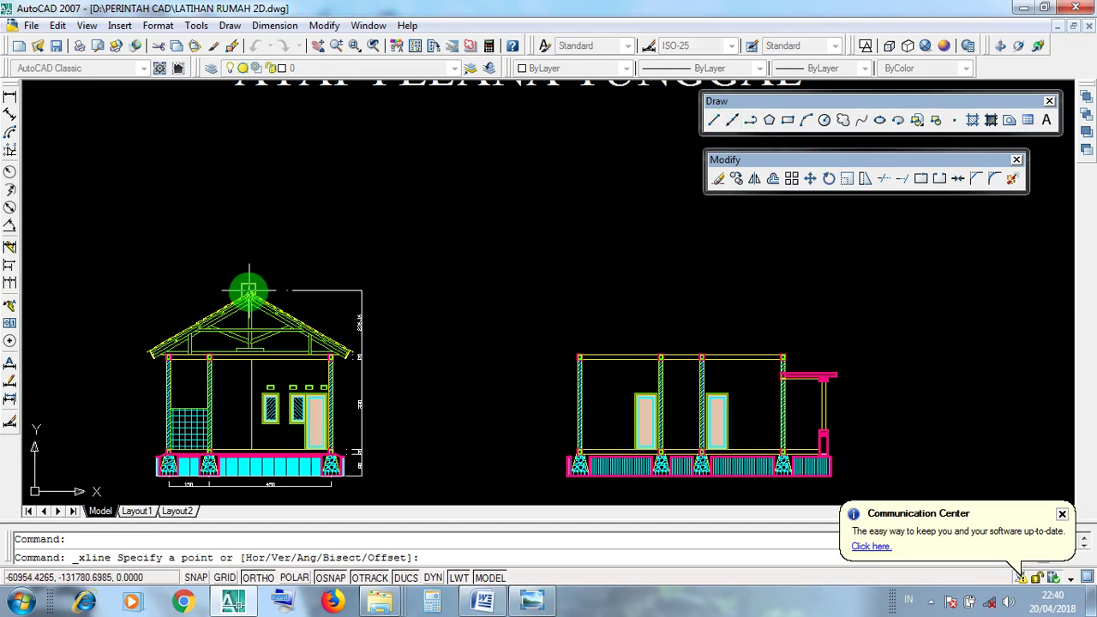
scroll(248, 294, "up", 8)
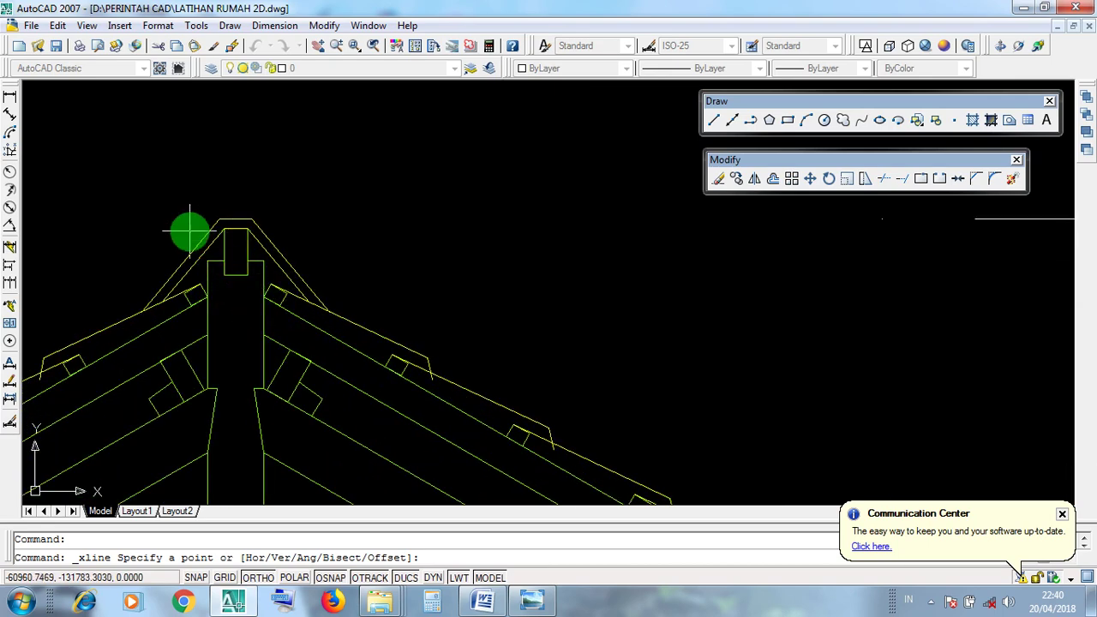
scroll(189, 232, "up", 4)
middle_click_drag(514, 239, 521, 296)
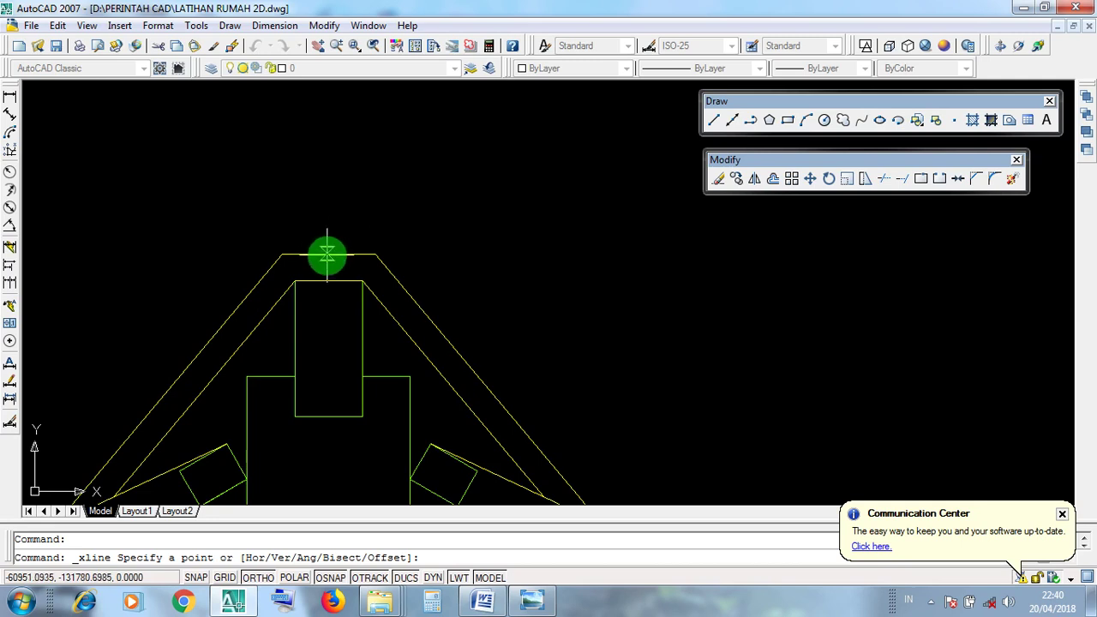
left_click(327, 254)
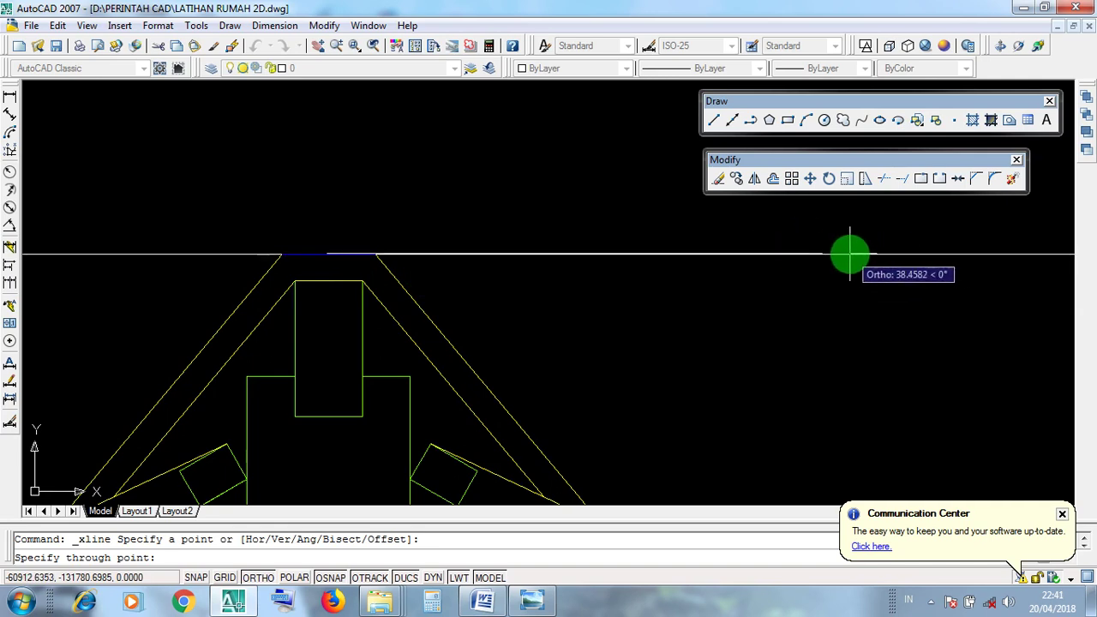
left_click(850, 253)
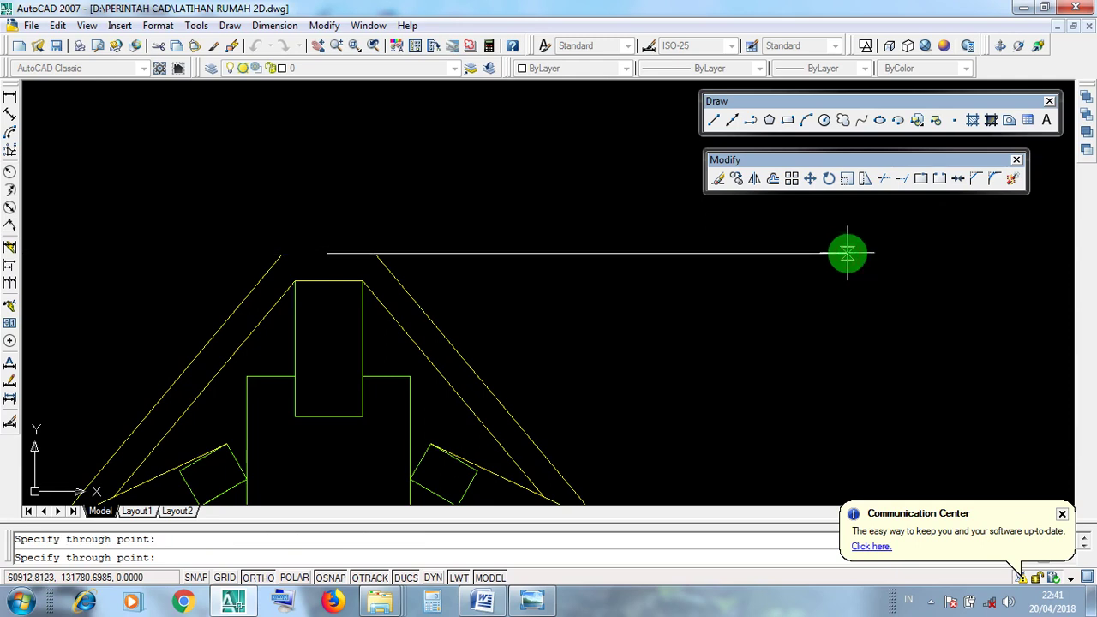
key("Return")
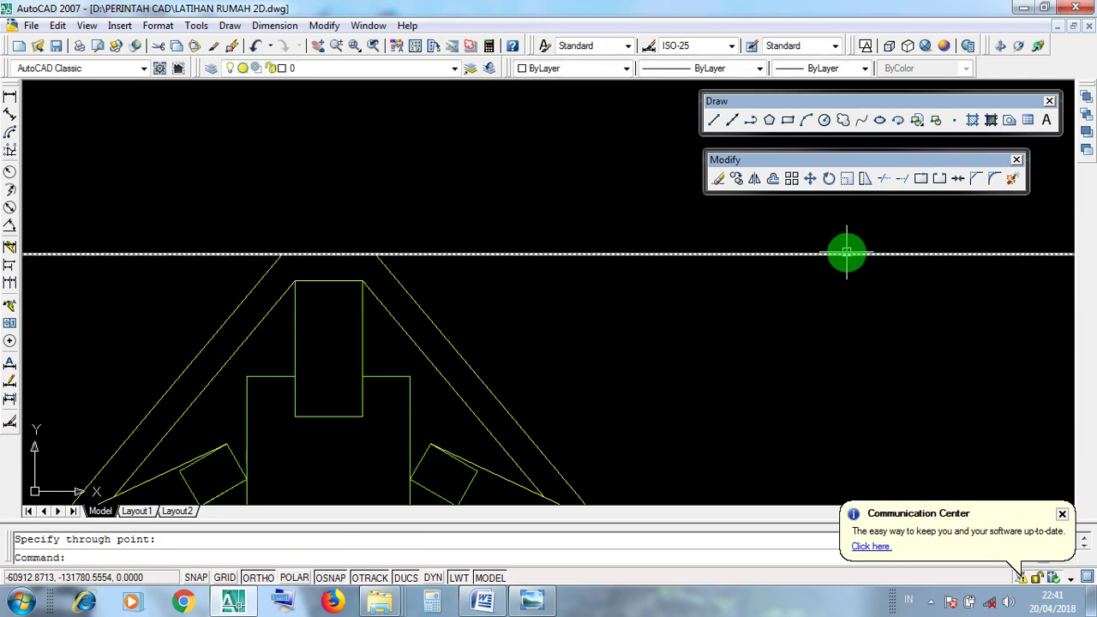
- Draw a horizontal construction line through the midpoint of the ridge beam's top edge
left_click(735, 122)
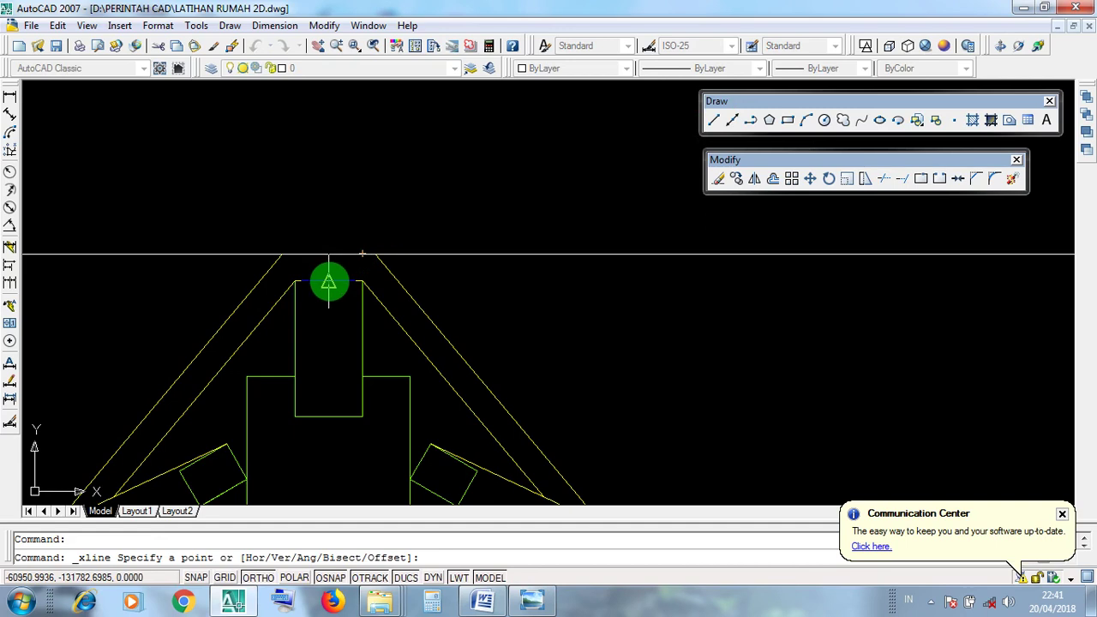
left_click(330, 281)
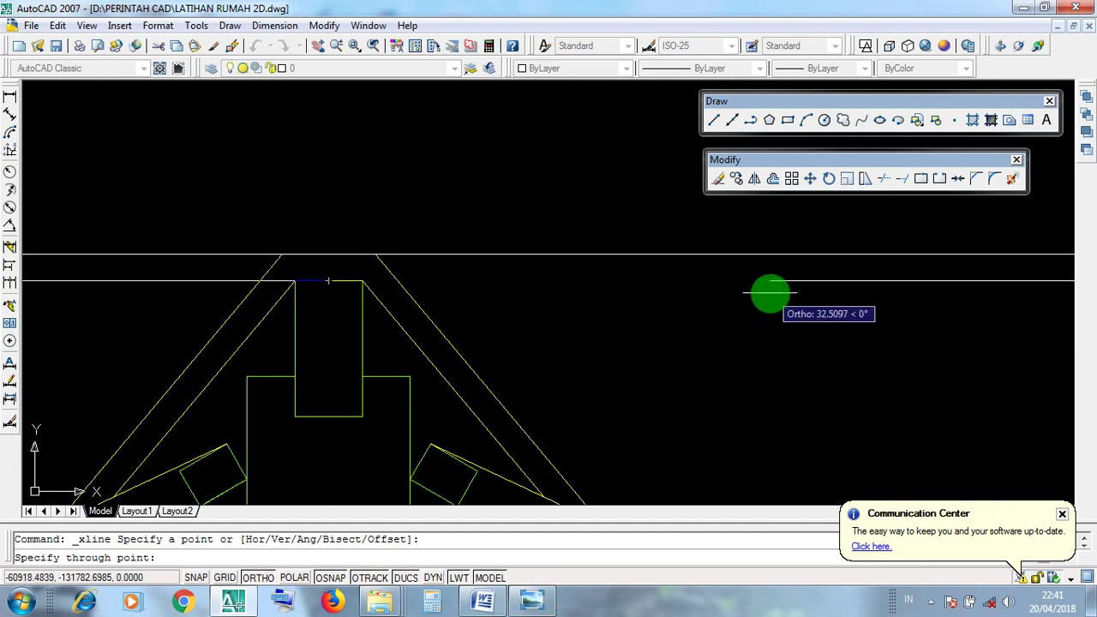
left_click(754, 280)
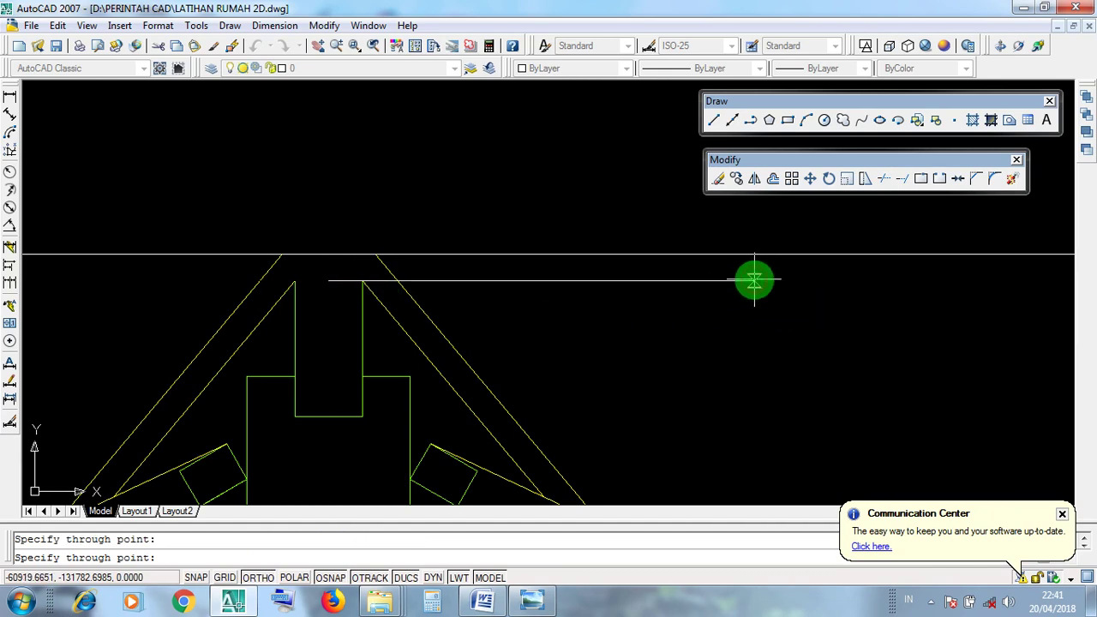
key("Return")
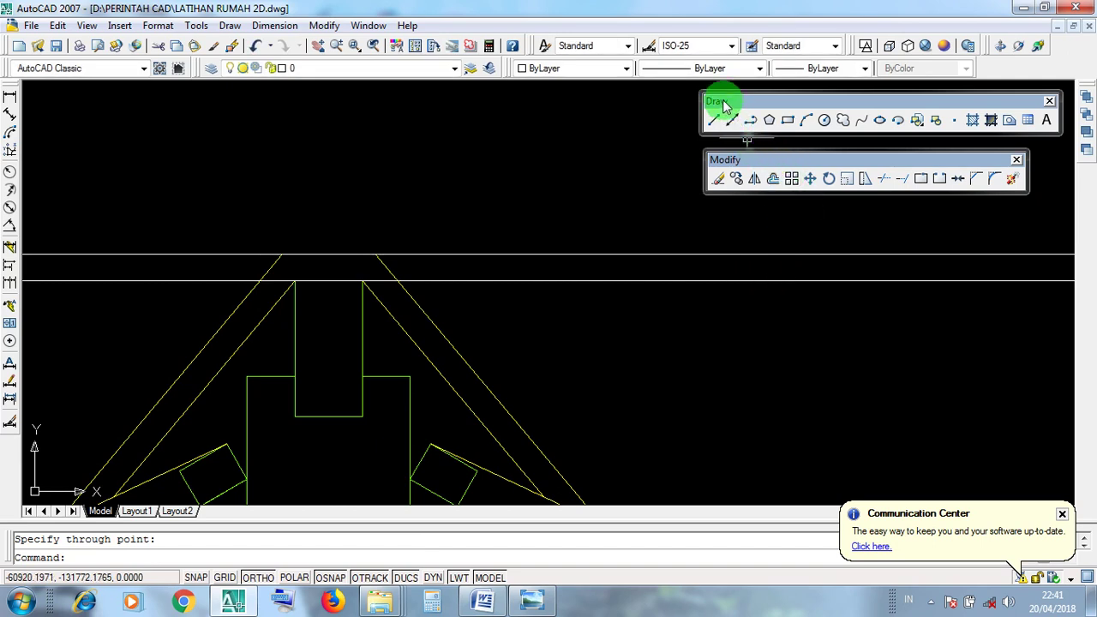
- Draw a horizontal construction line through the midpoint of the ridge beam's bottom edge
left_click(734, 123)
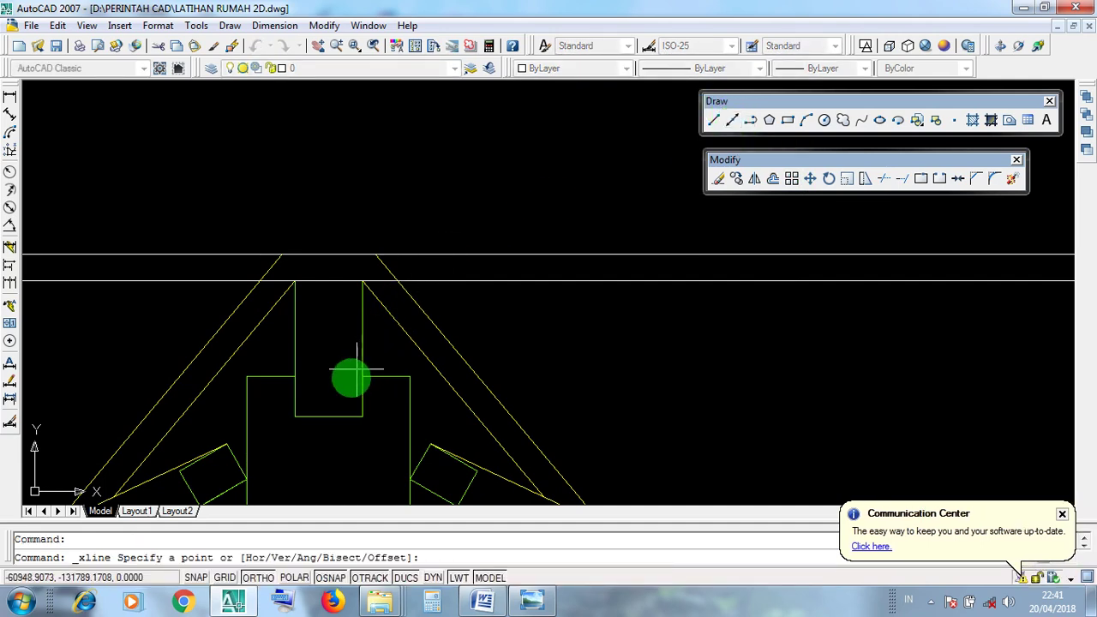
left_click(328, 418)
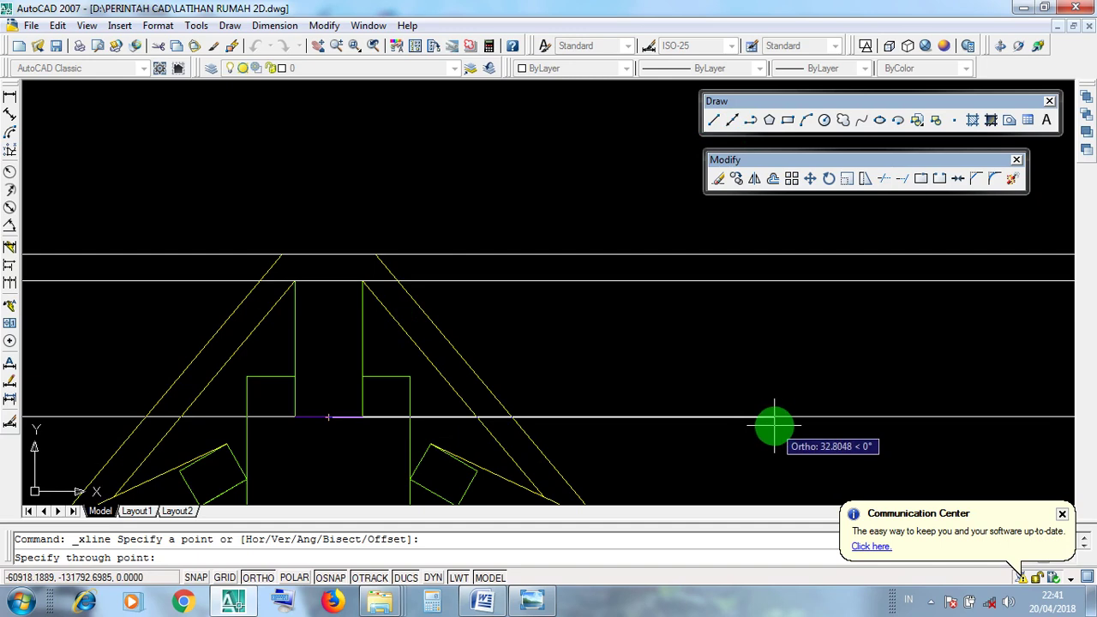
left_click(771, 418)
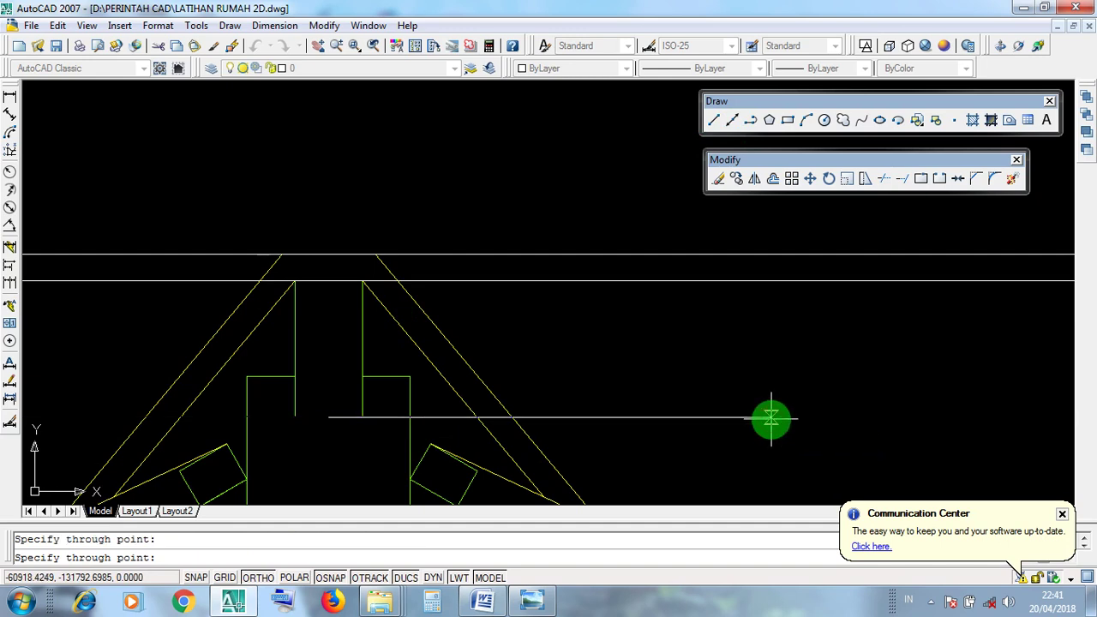
key("Return")
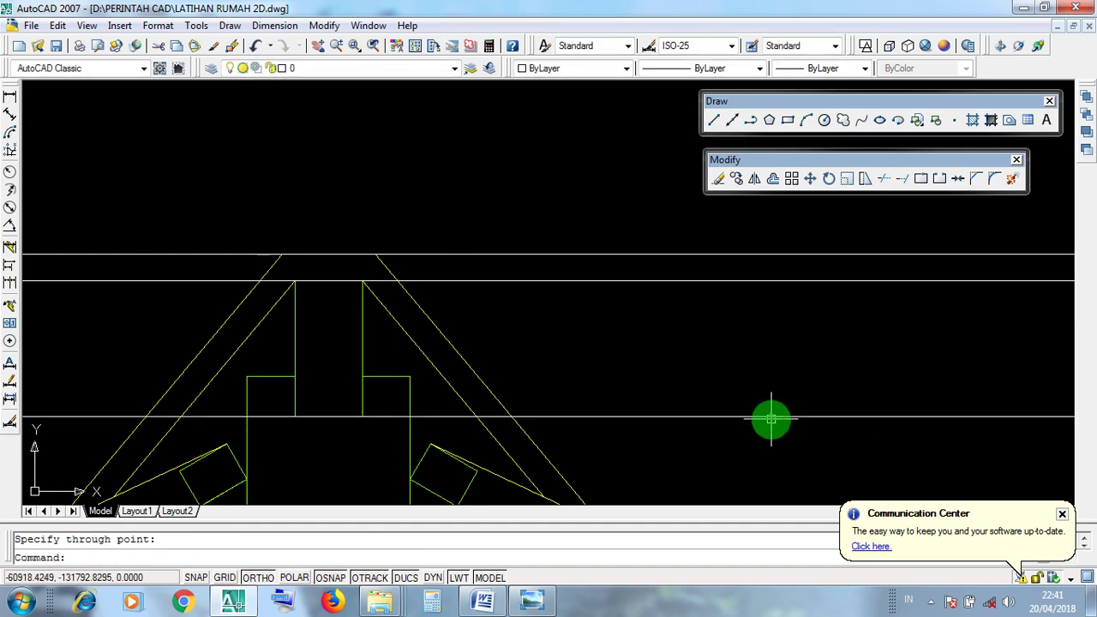
- Highlight the three ridge construction lines and examine where they pass above the neighbouring longitudinal section
left_click(598, 255)
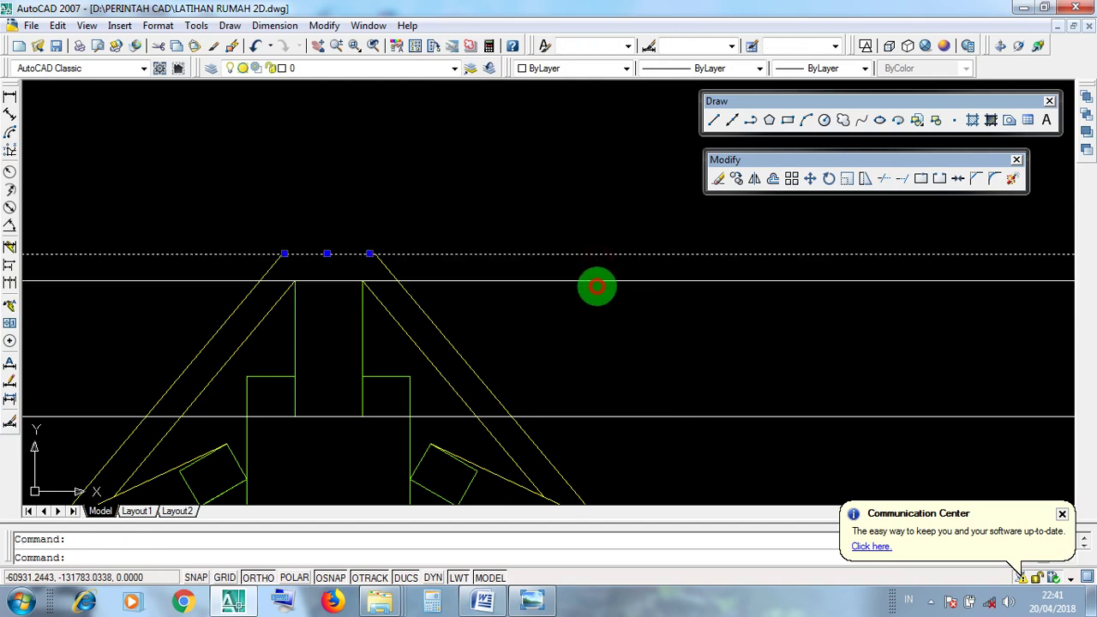
left_click(586, 277)
left_click(617, 417)
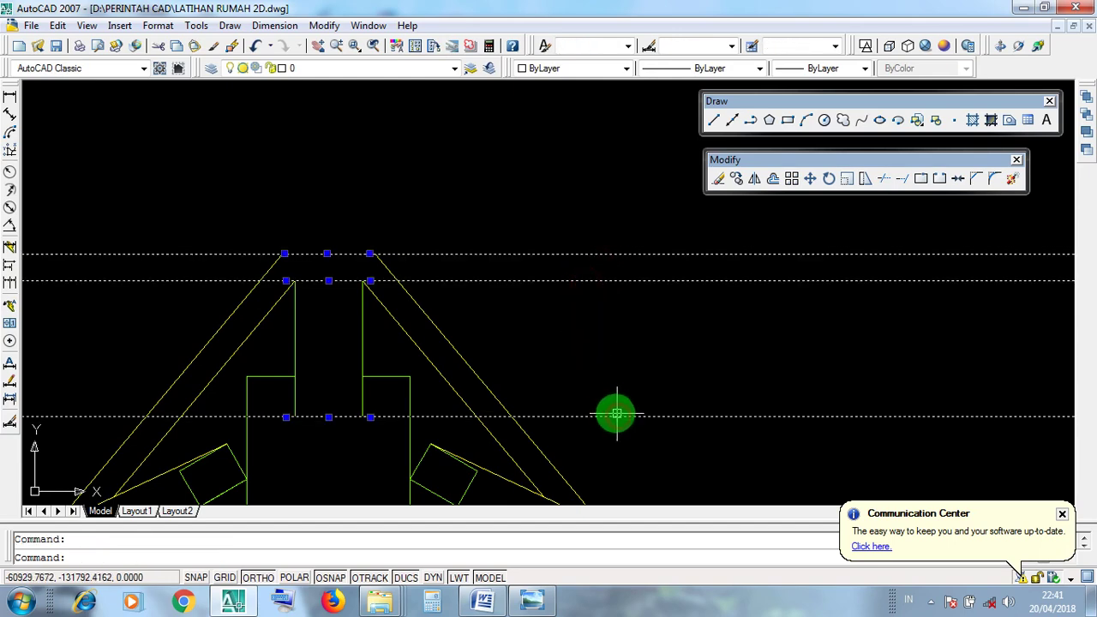
scroll(611, 411, "down", 4)
scroll(612, 412, "down", 7)
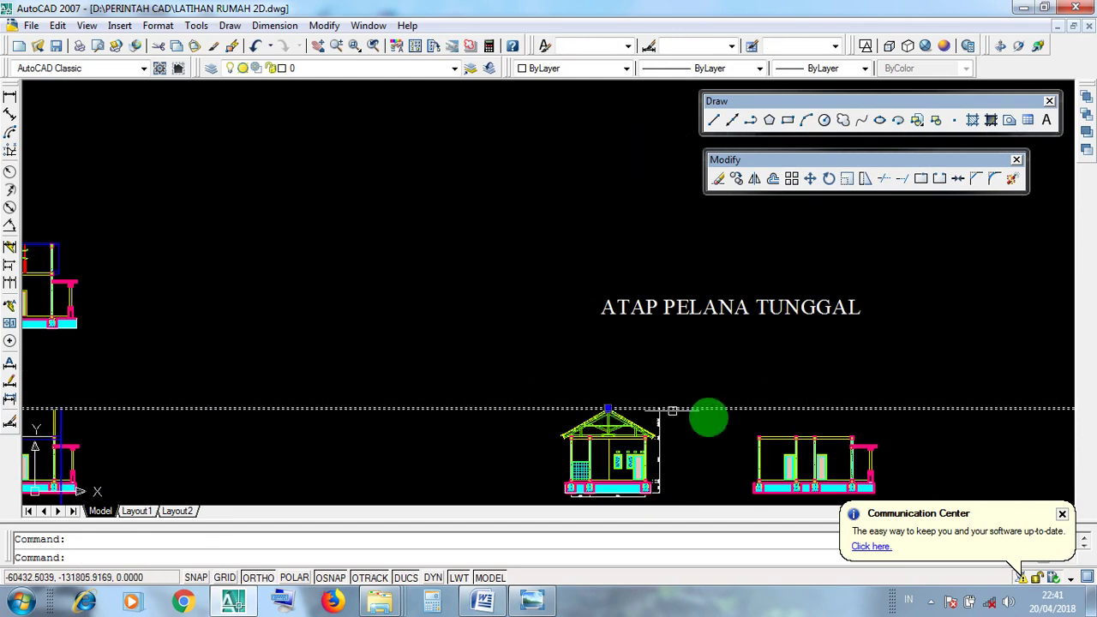
middle_click_drag(869, 446, 743, 403)
scroll(739, 402, "up", 5)
key("Escape")
left_click(595, 323)
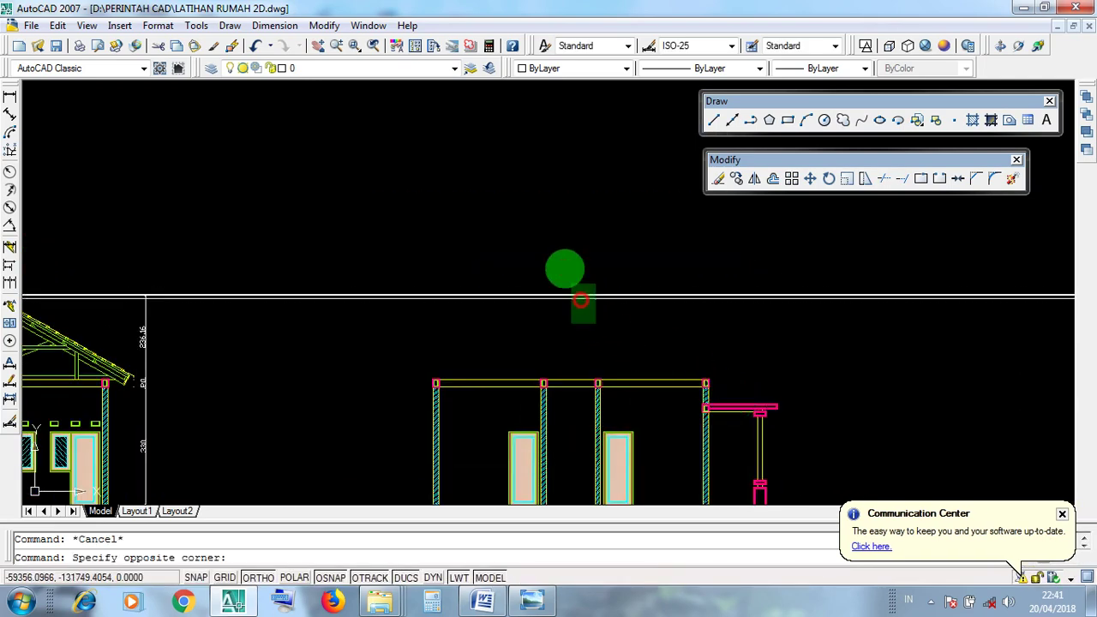
left_click(559, 256)
middle_click_drag(574, 339, 539, 267)
key("Escape")
left_click(352, 191)
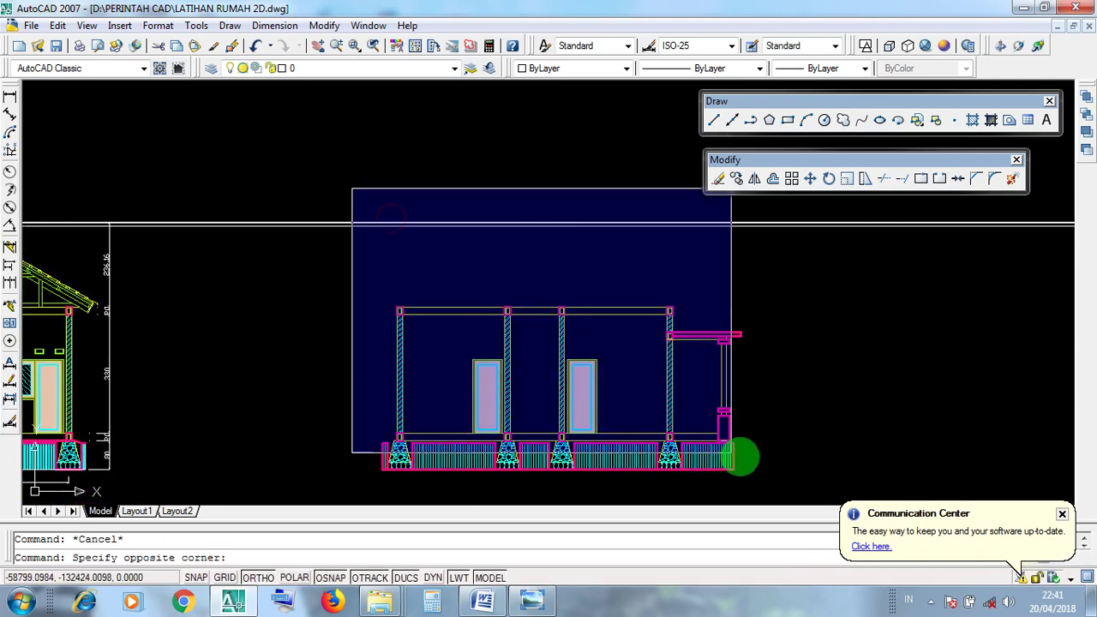
key("Escape")
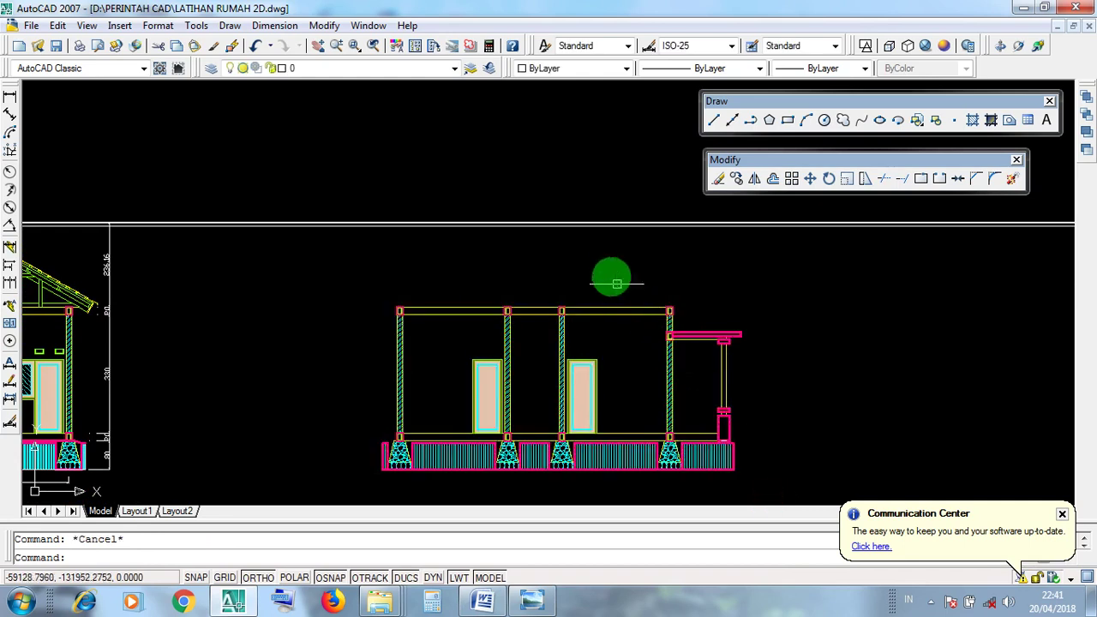
left_click(607, 272)
left_click(575, 206)
left_click(574, 255)
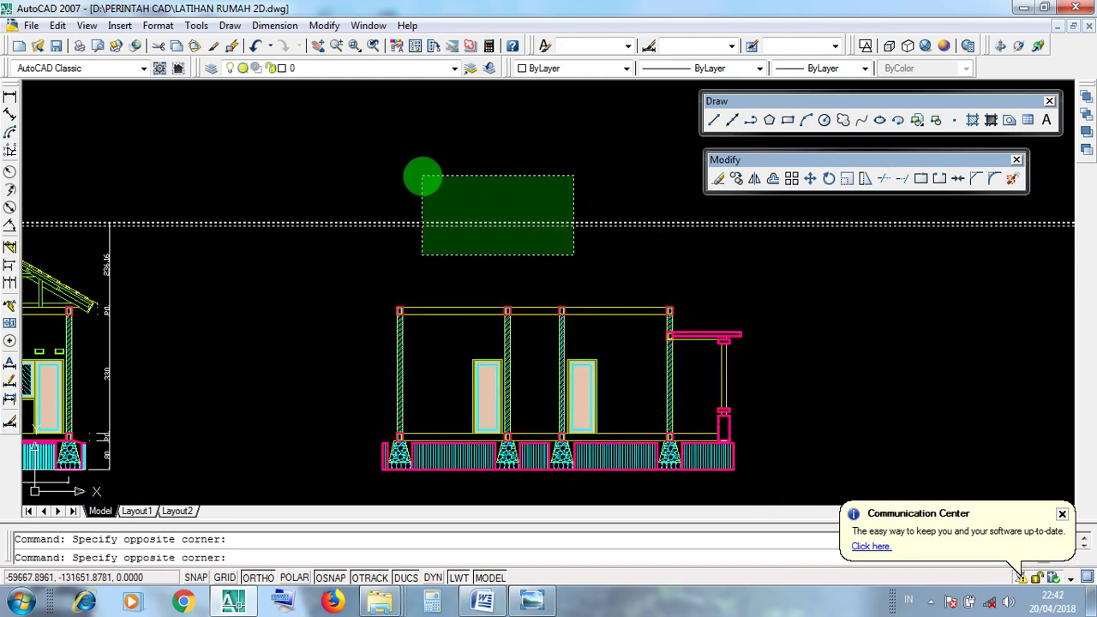
left_click(426, 177)
left_click(703, 275)
key("Escape")
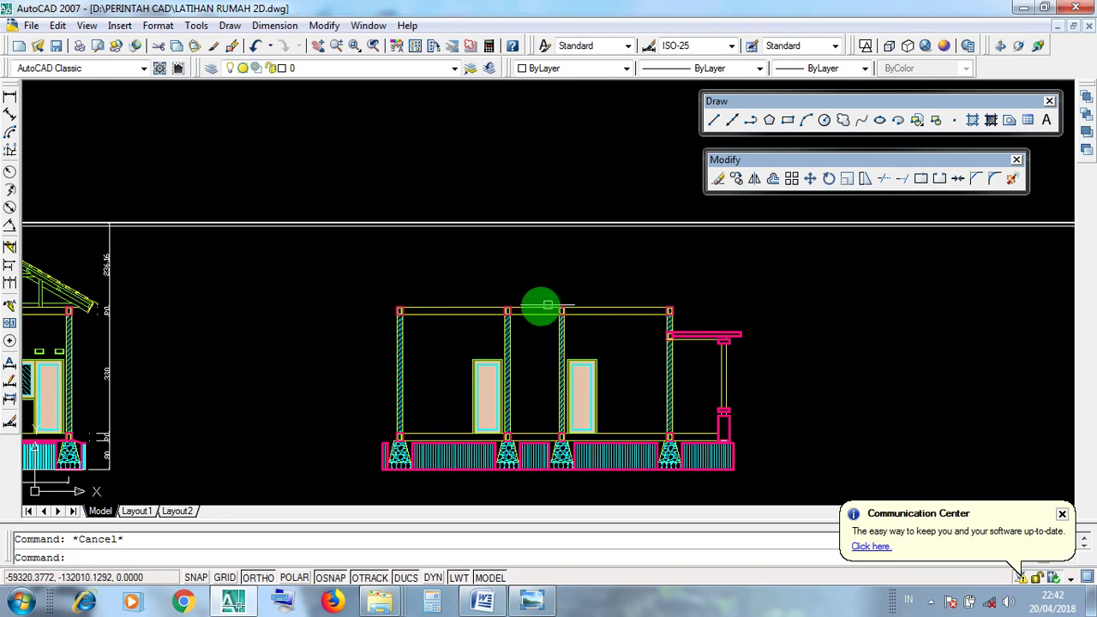
- Examine the fascia board at the gable section's right eave and the blue horizontal guide lines projected from it in the finished example drawing
middle_click_drag(345, 321, 655, 336)
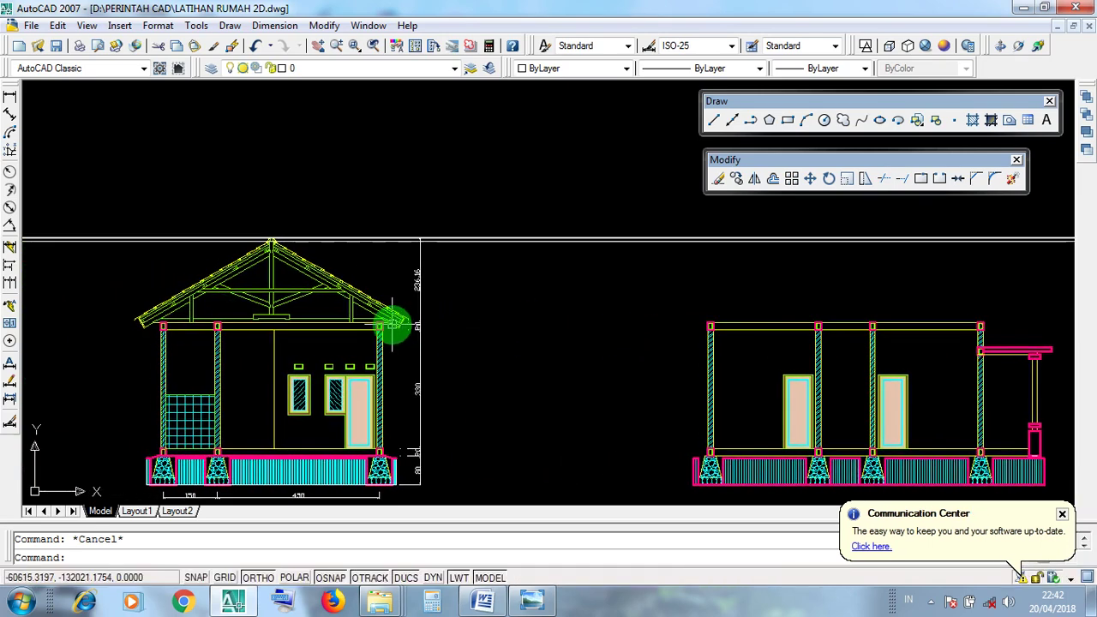
scroll(395, 326, "up", 8)
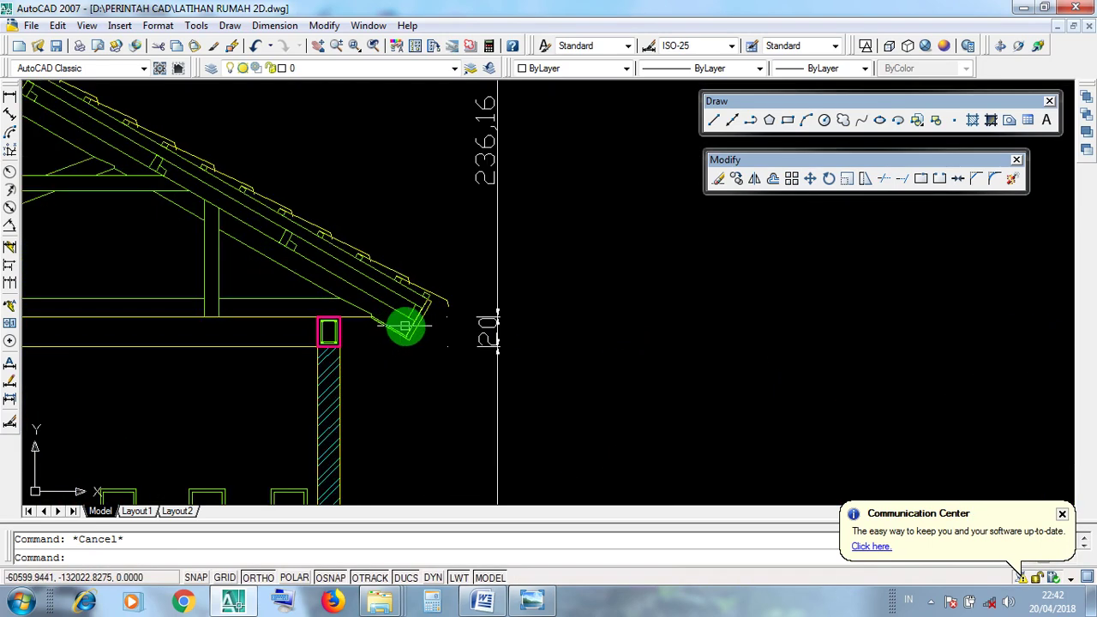
left_click(426, 330)
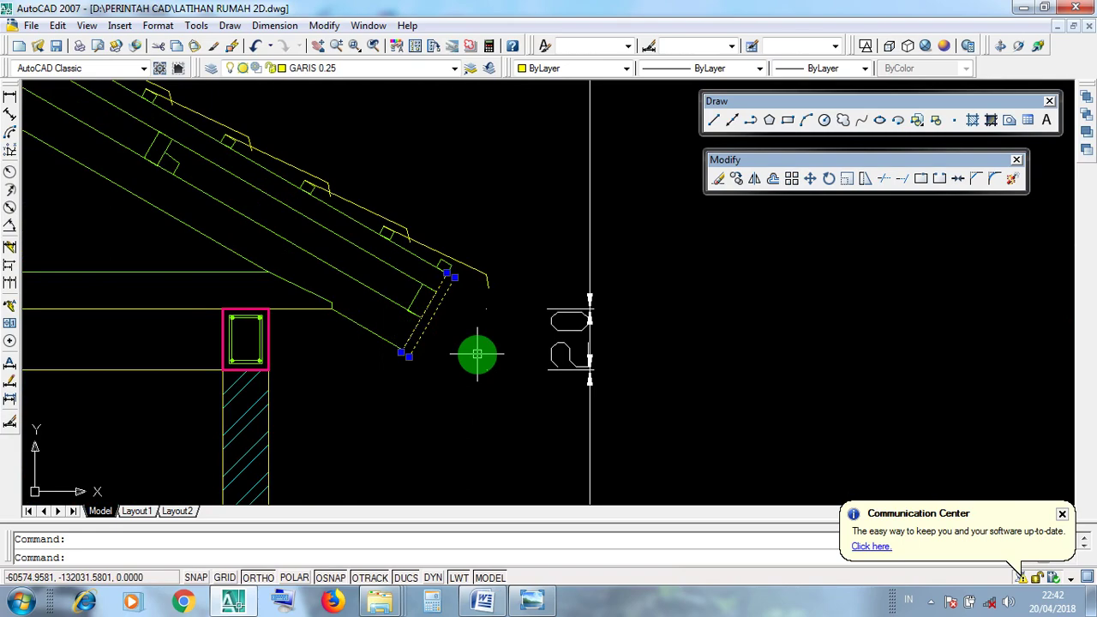
scroll(477, 354, "down", 10)
scroll(185, 362, "up", 3)
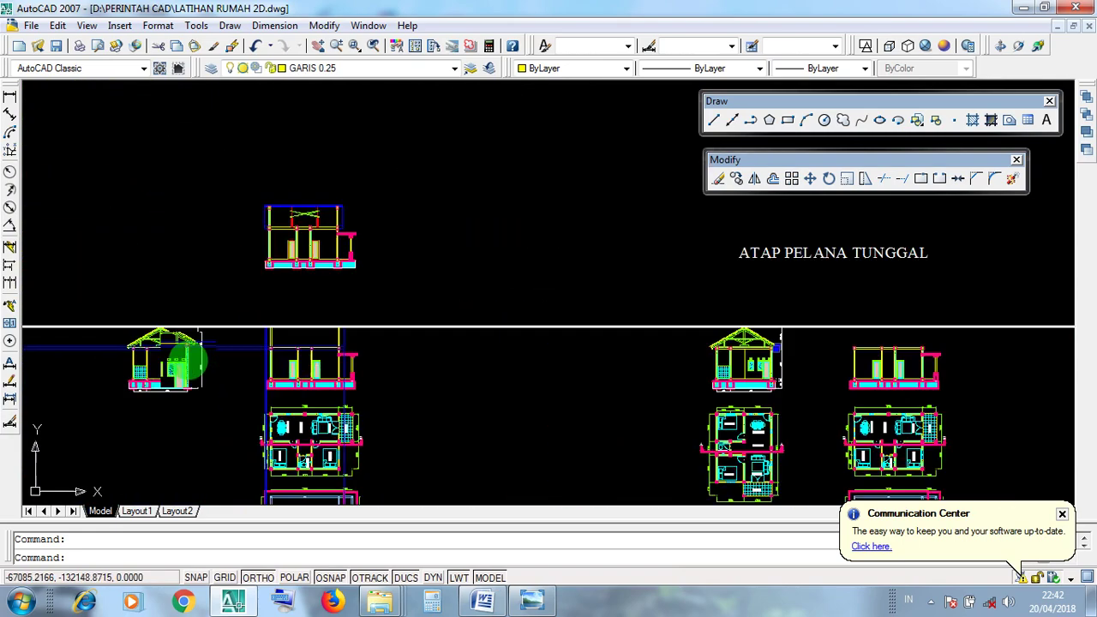
scroll(206, 351, "up", 6)
left_click(261, 359)
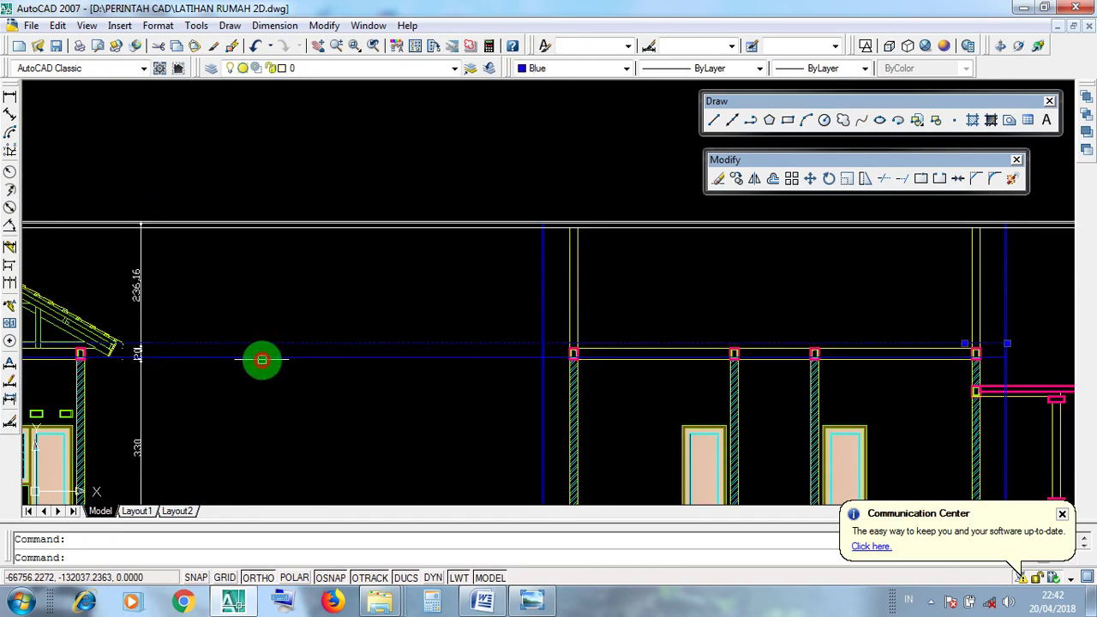
scroll(109, 353, "up", 5)
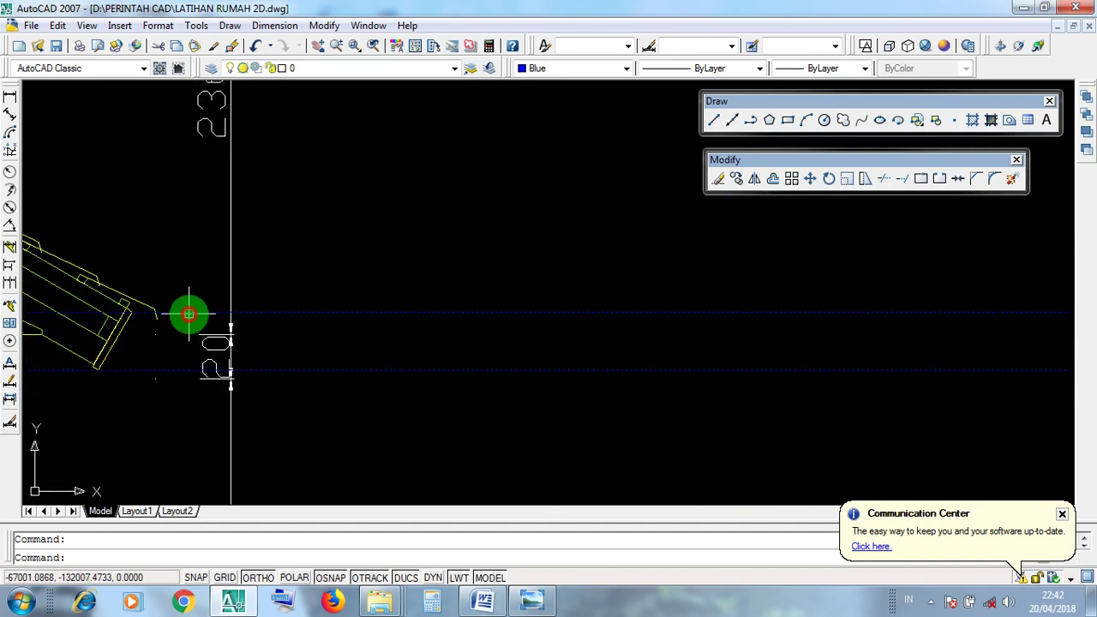
left_click(181, 370)
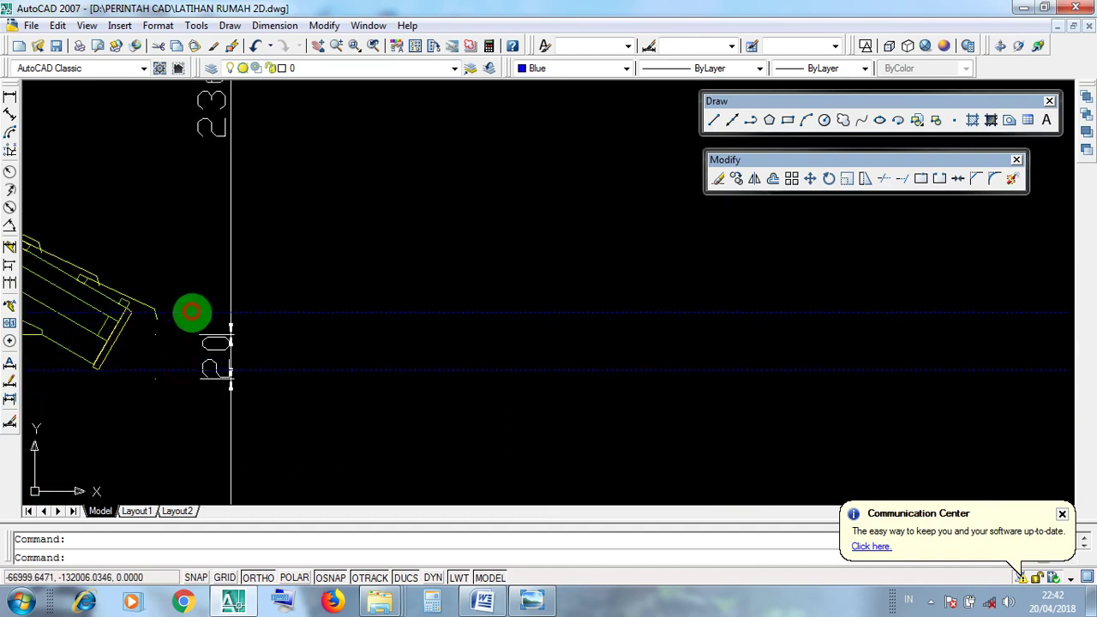
left_click(186, 366)
left_click(103, 345)
scroll(111, 347, "up", 3)
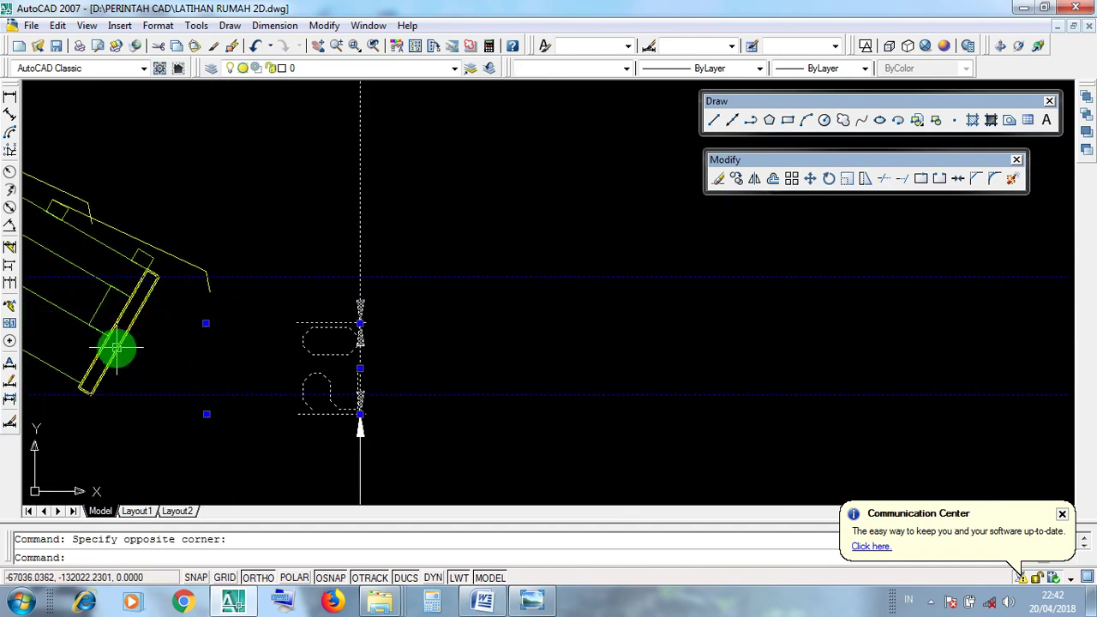
left_click(118, 348)
scroll(124, 320, "up", 2)
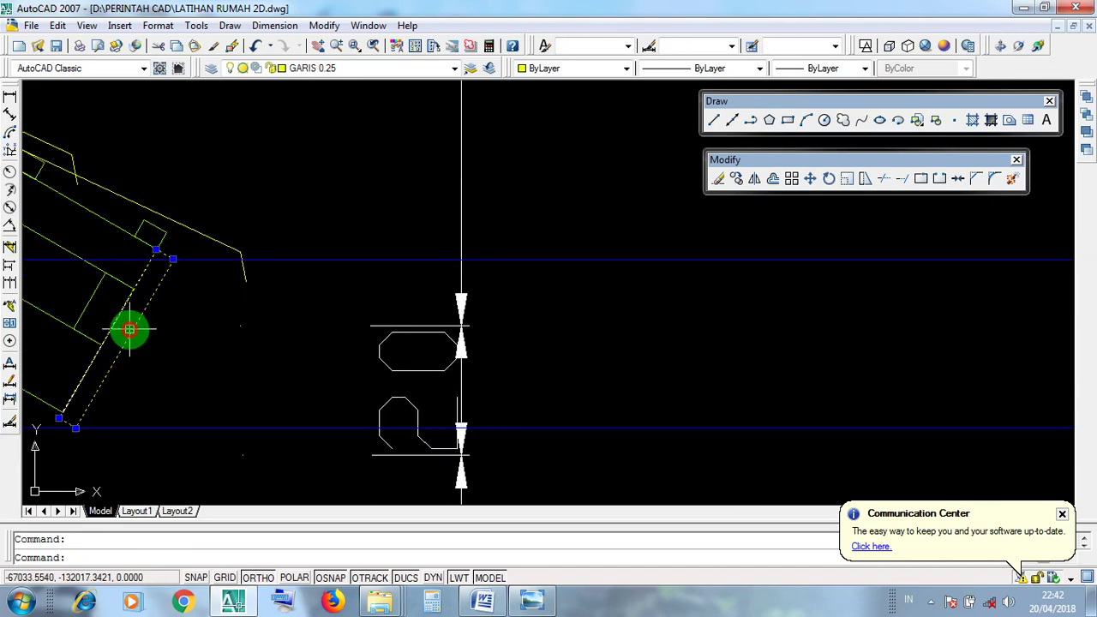
scroll(172, 334, "up", 1)
scroll(180, 338, "down", 3)
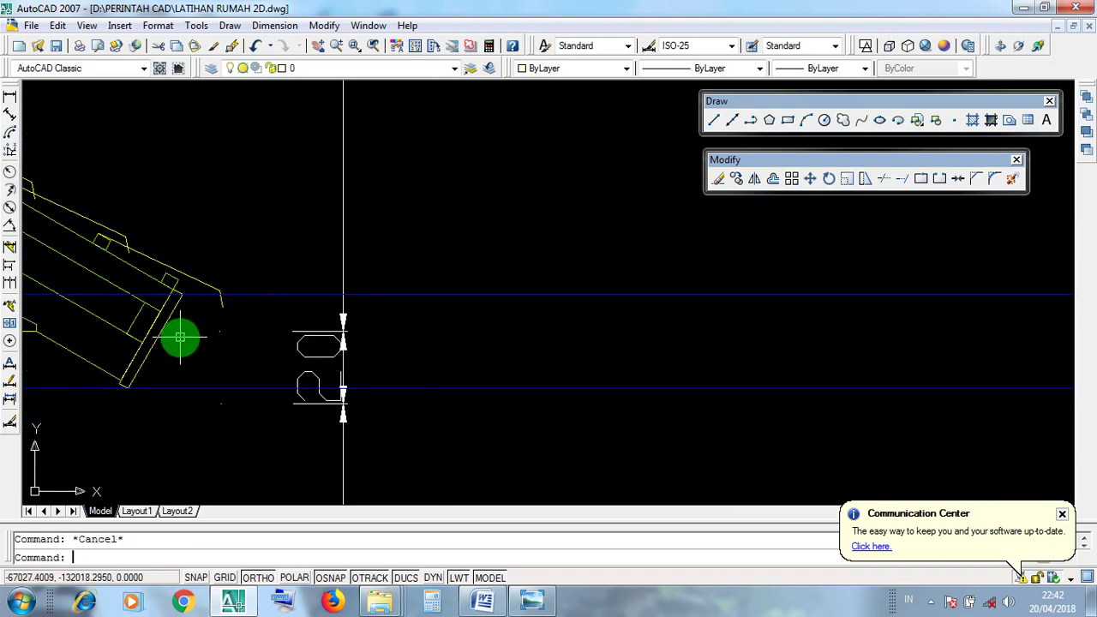
scroll(180, 337, "down", 4)
left_click(295, 247)
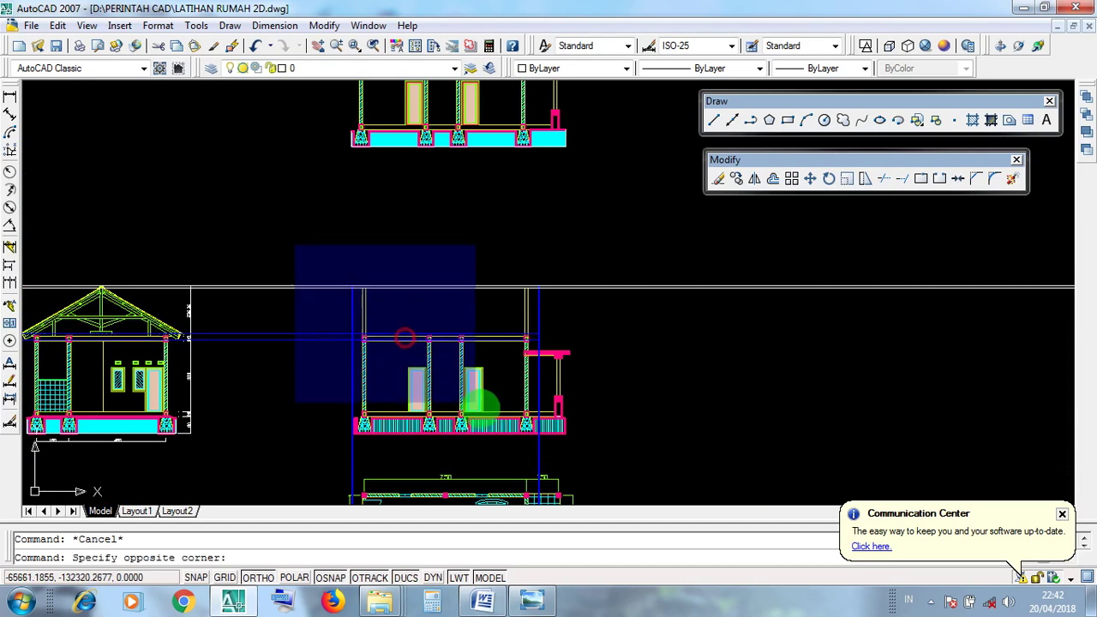
key("Escape")
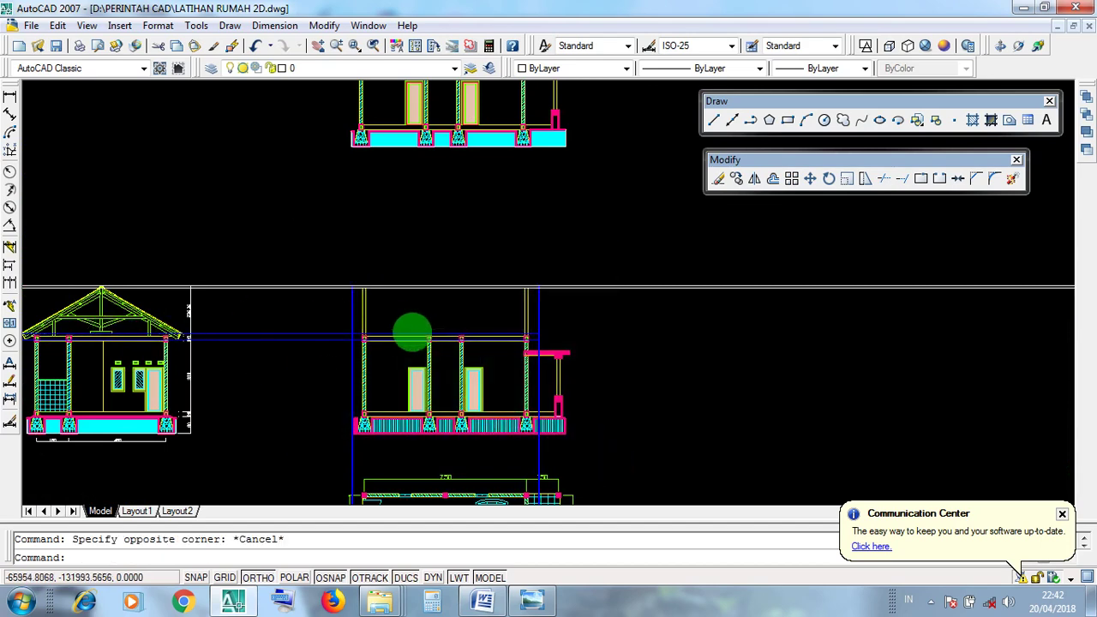
- Draw a horizontal construction line through the upper outer corner of the fascia board at the gable section's right eave
scroll(412, 332, "down", 2)
scroll(886, 343, "up", 5)
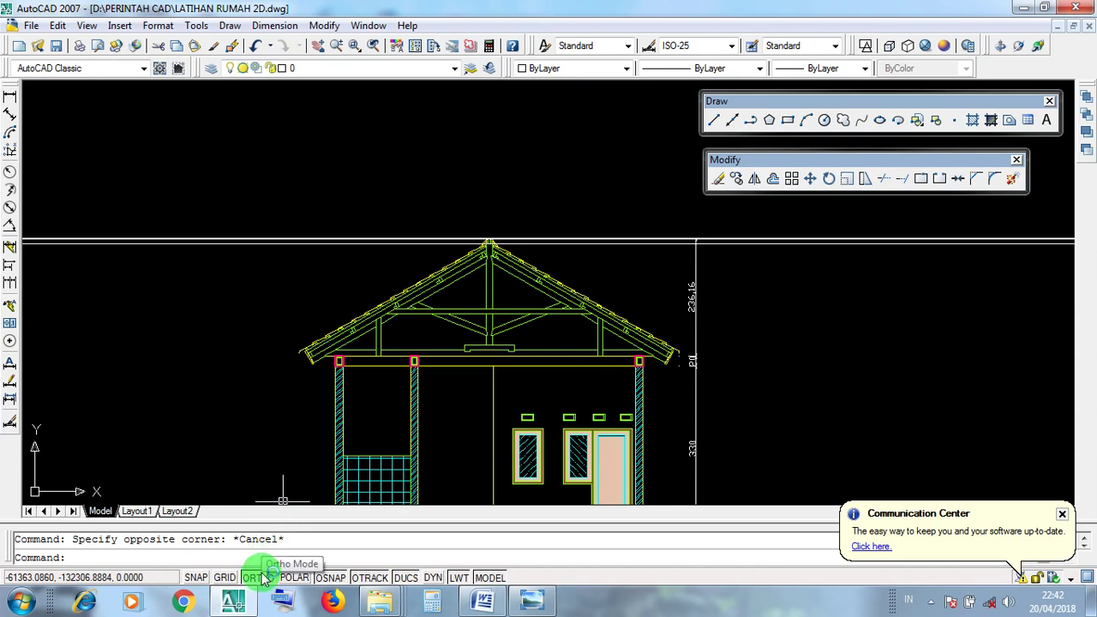
left_click(733, 122)
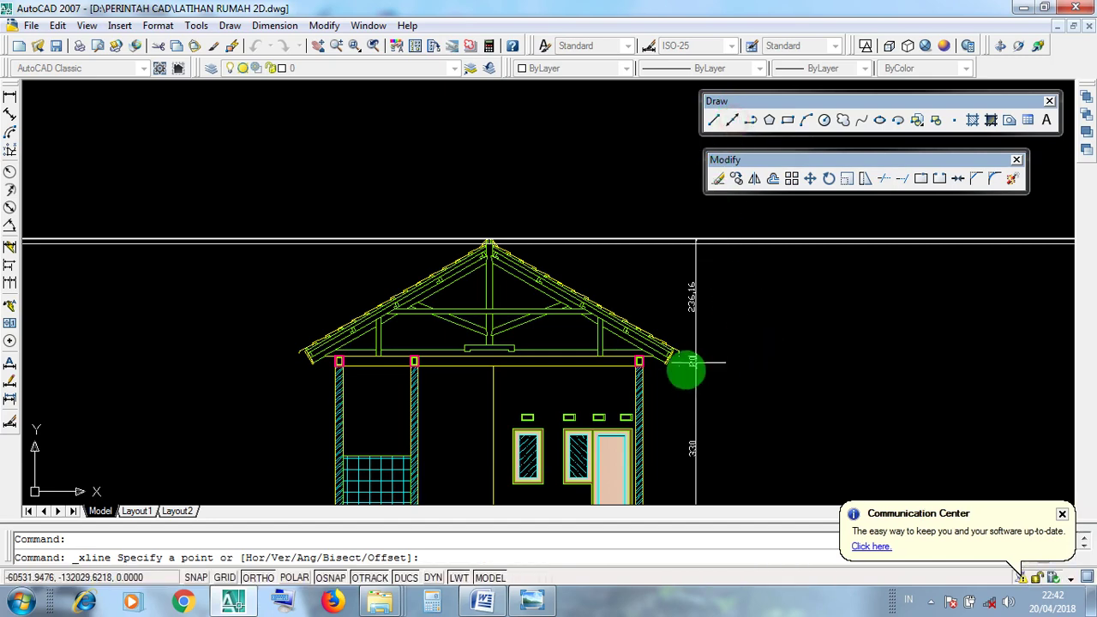
scroll(677, 362, "up", 3)
scroll(681, 351, "down", 5)
scroll(705, 369, "down", 4)
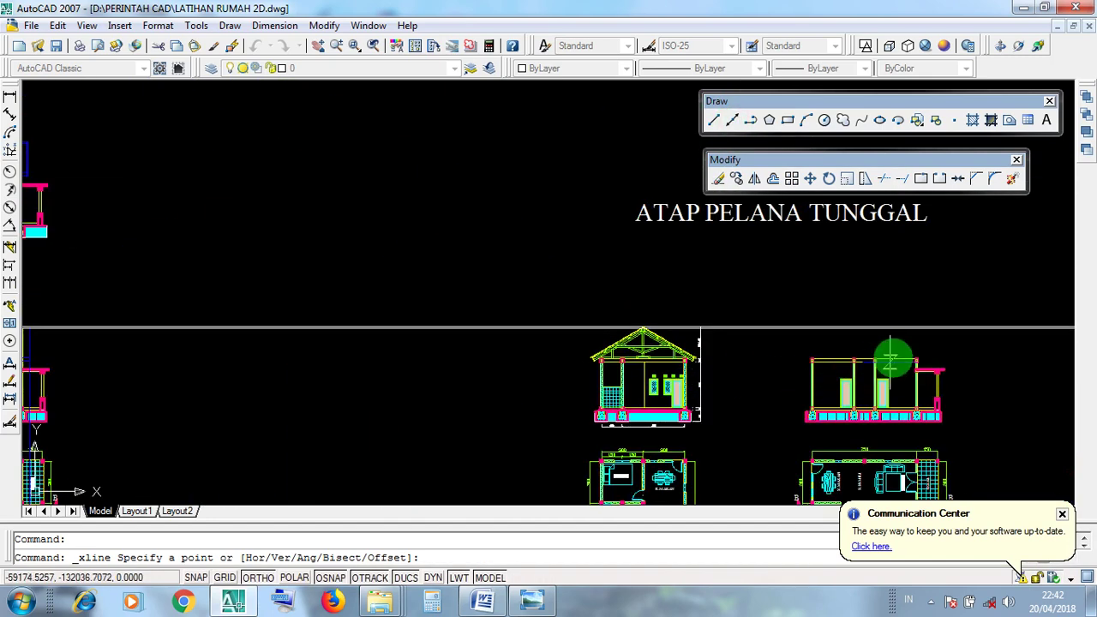
scroll(691, 353, "up", 6)
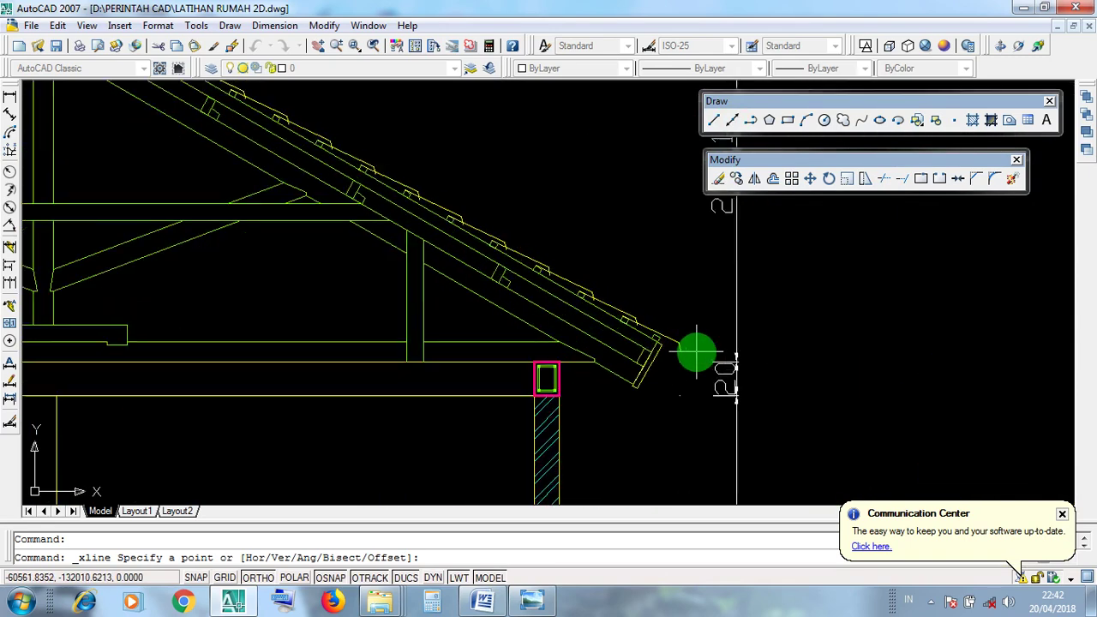
scroll(696, 352, "up", 3)
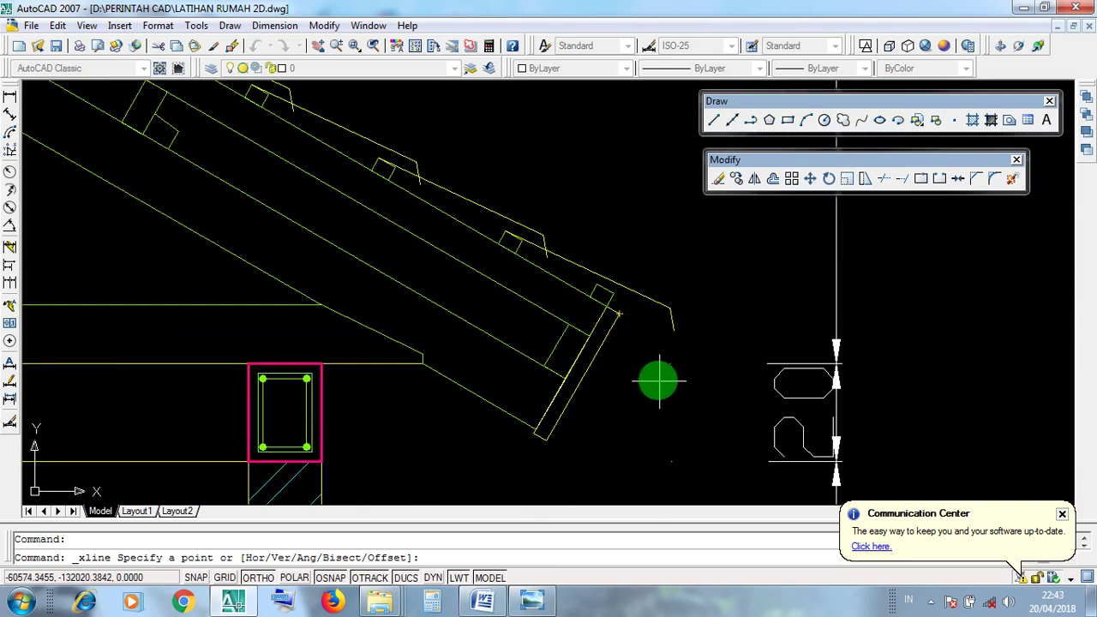
scroll(645, 364, "down", 5)
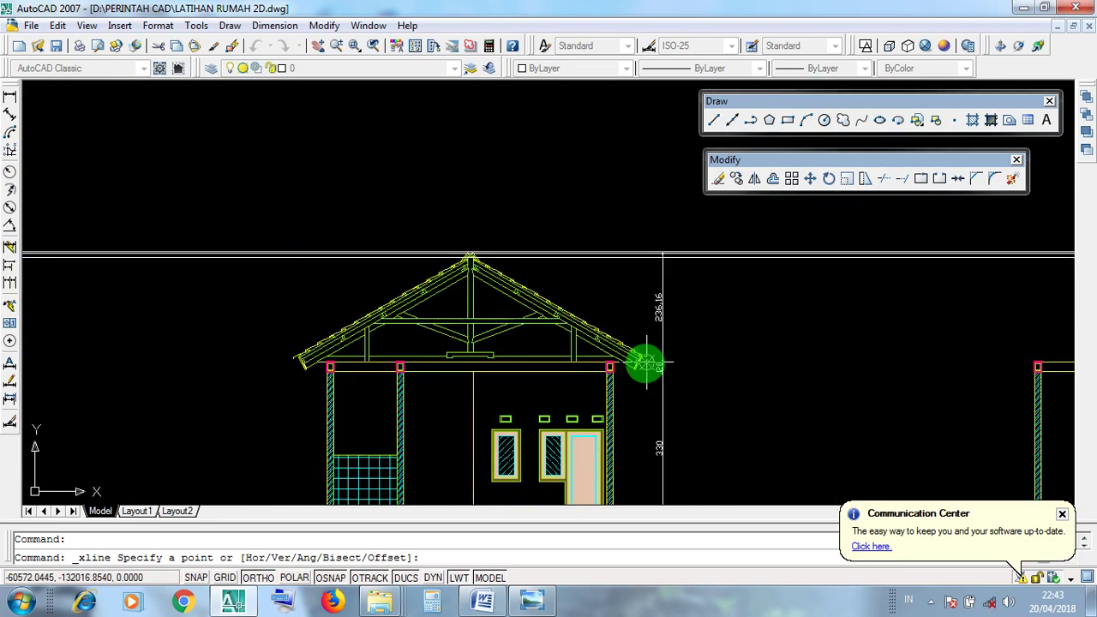
scroll(644, 363, "up", 6)
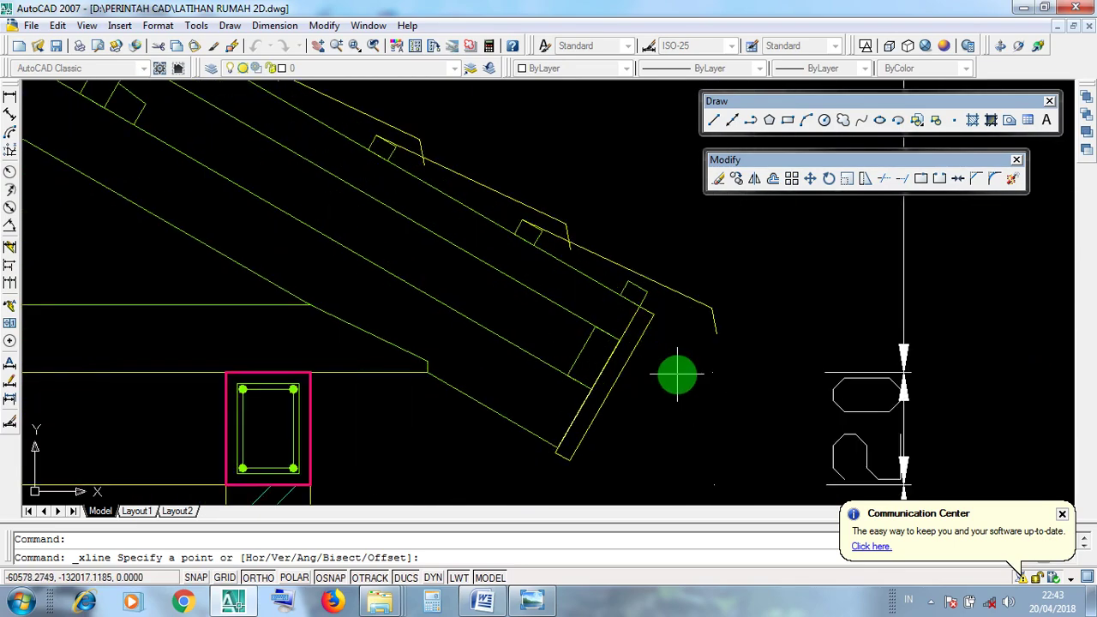
scroll(652, 369, "down", 5)
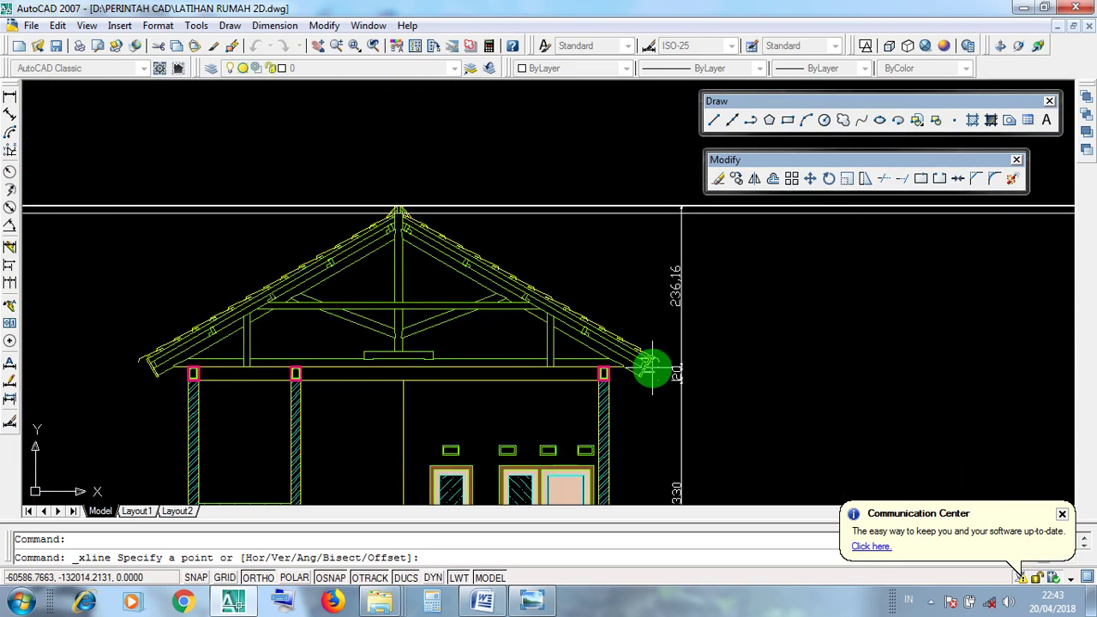
scroll(651, 367, "up", 8)
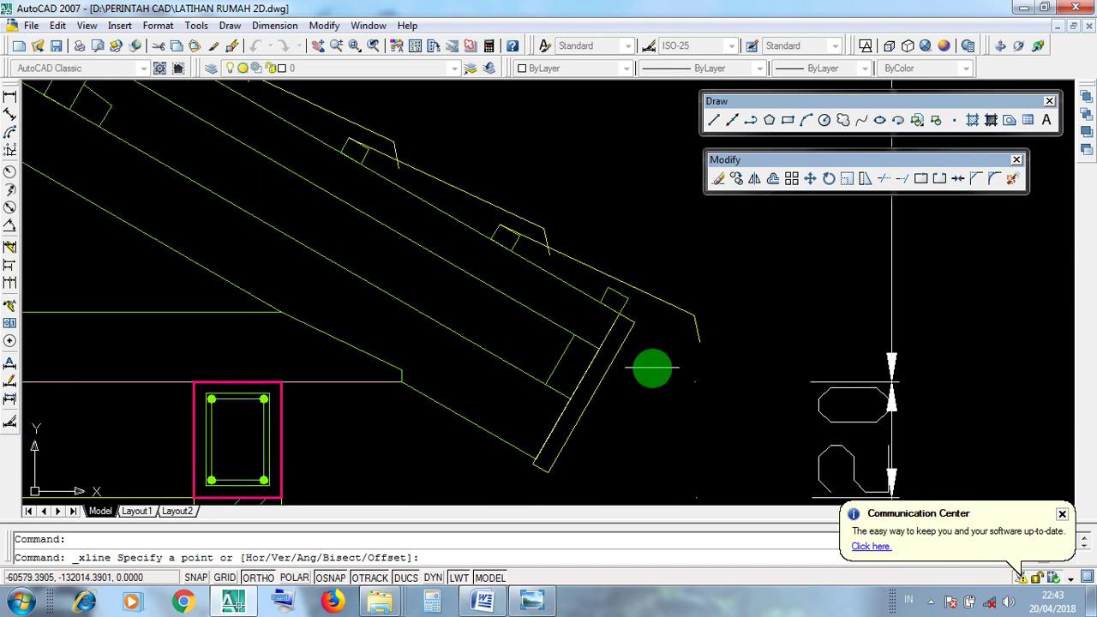
middle_click_drag(588, 409, 554, 372)
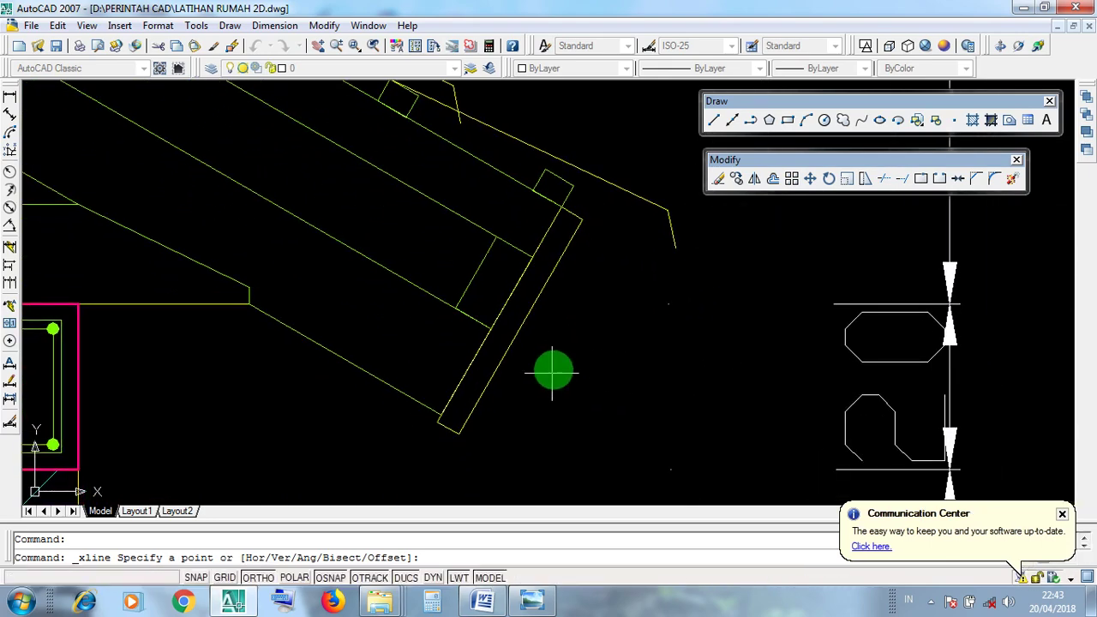
left_click(583, 220)
scroll(583, 220, "down", 4)
middle_click_drag(583, 215, 431, 304)
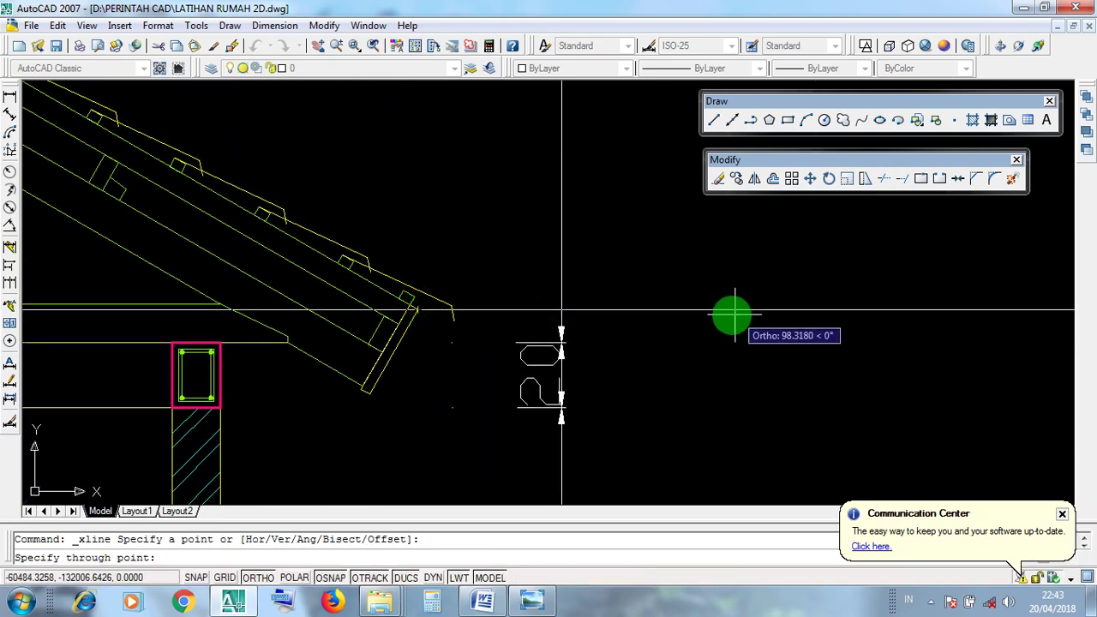
left_click(725, 311)
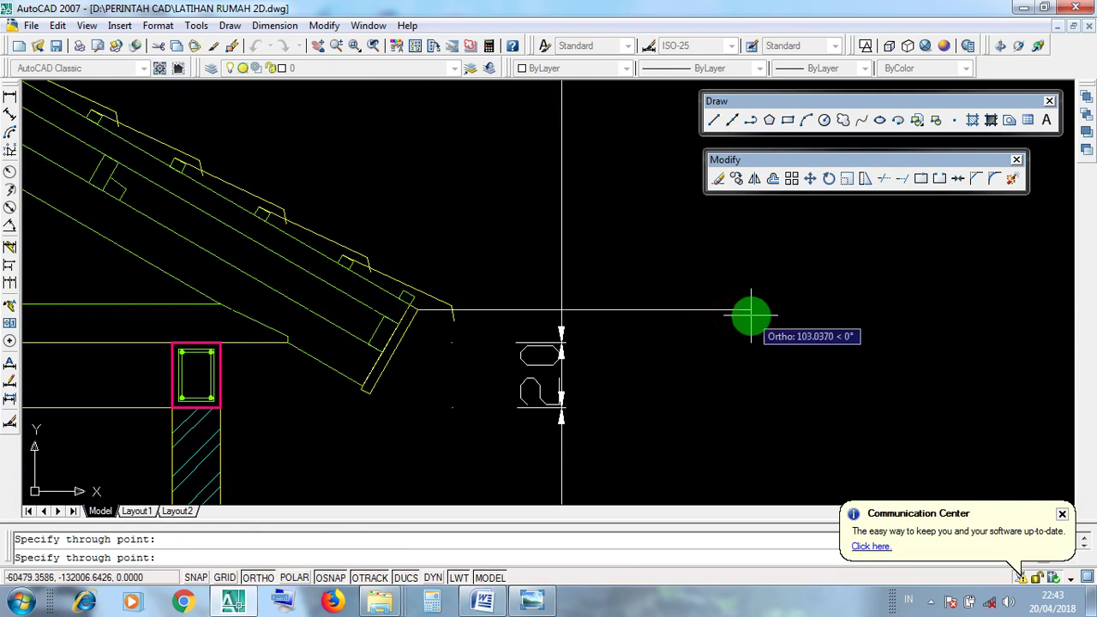
key("Return")
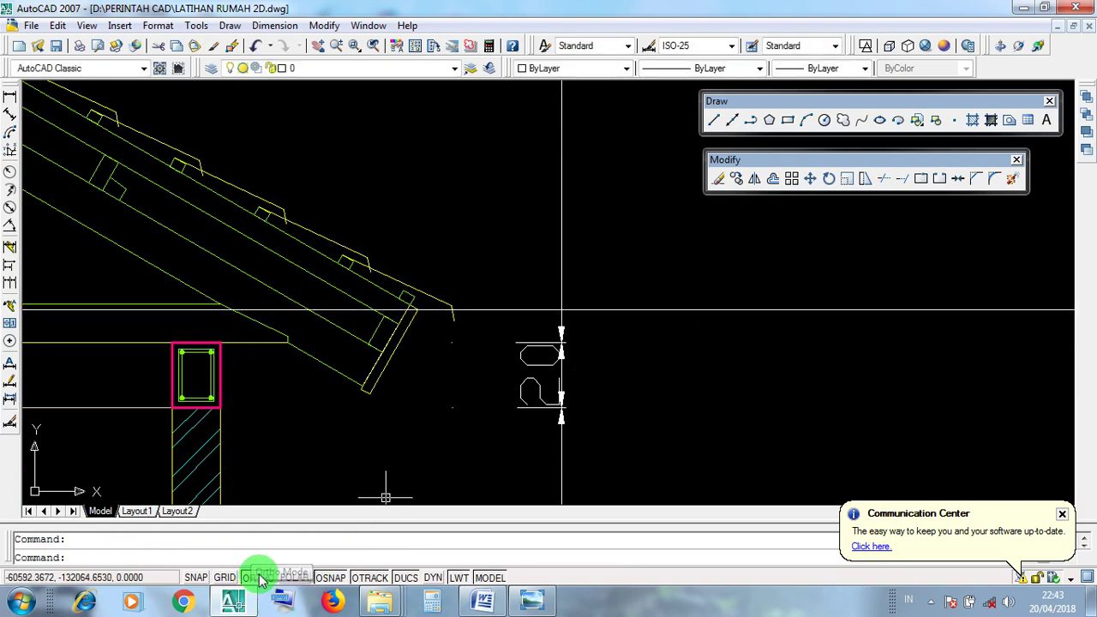
- Draw a horizontal construction line through the lower outer corner of the same fascia board
left_click(729, 121)
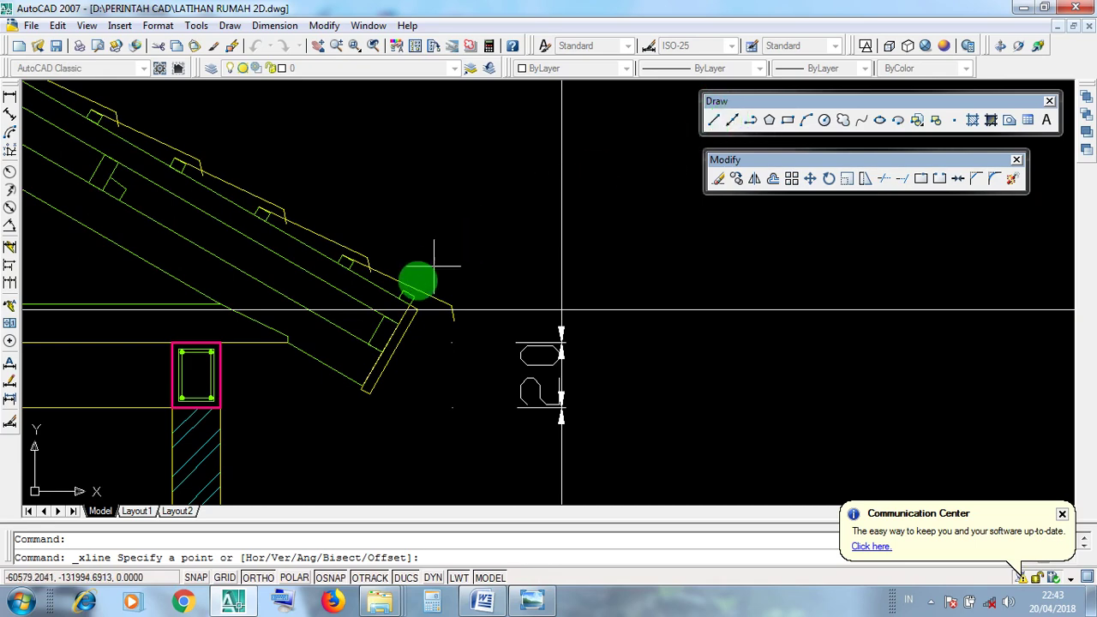
scroll(369, 405, "up", 2)
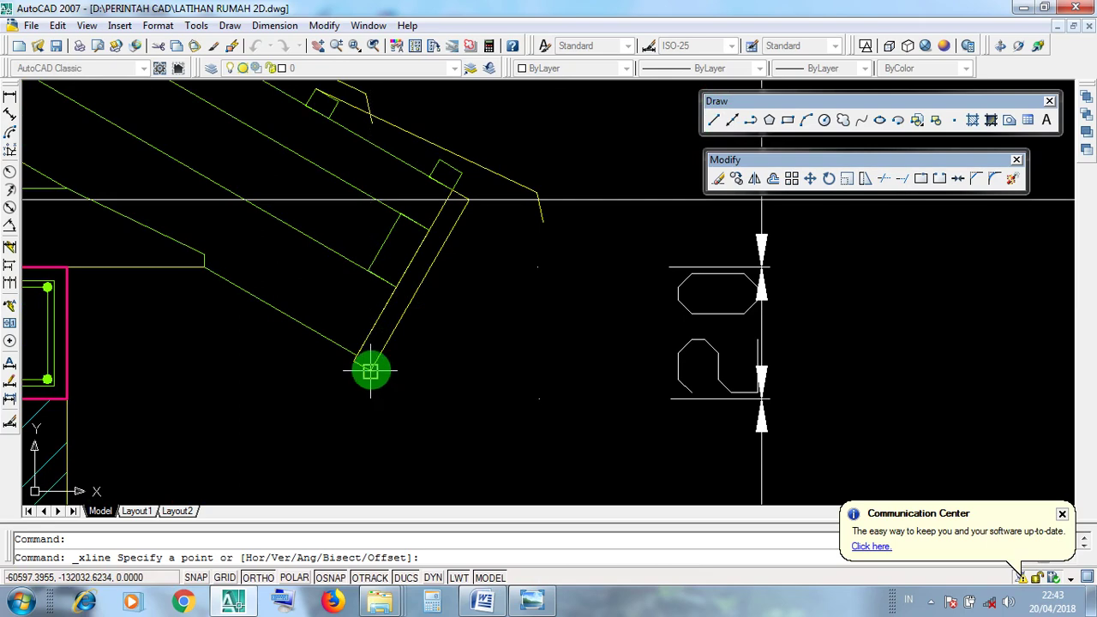
left_click(370, 370)
scroll(371, 370, "down", 1)
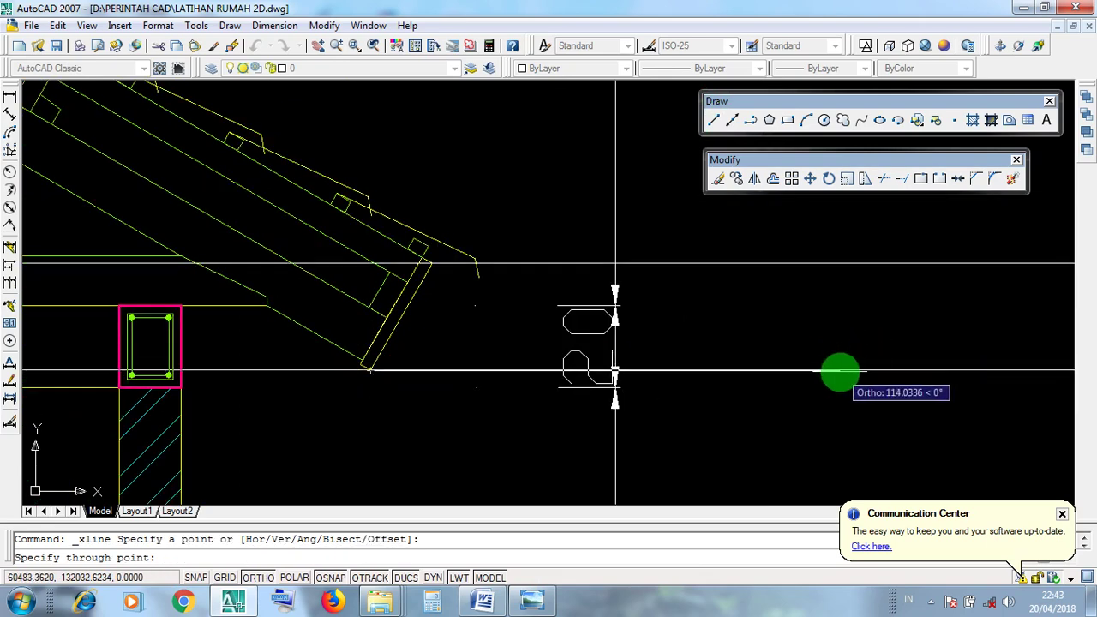
left_click(840, 371)
key("Return")
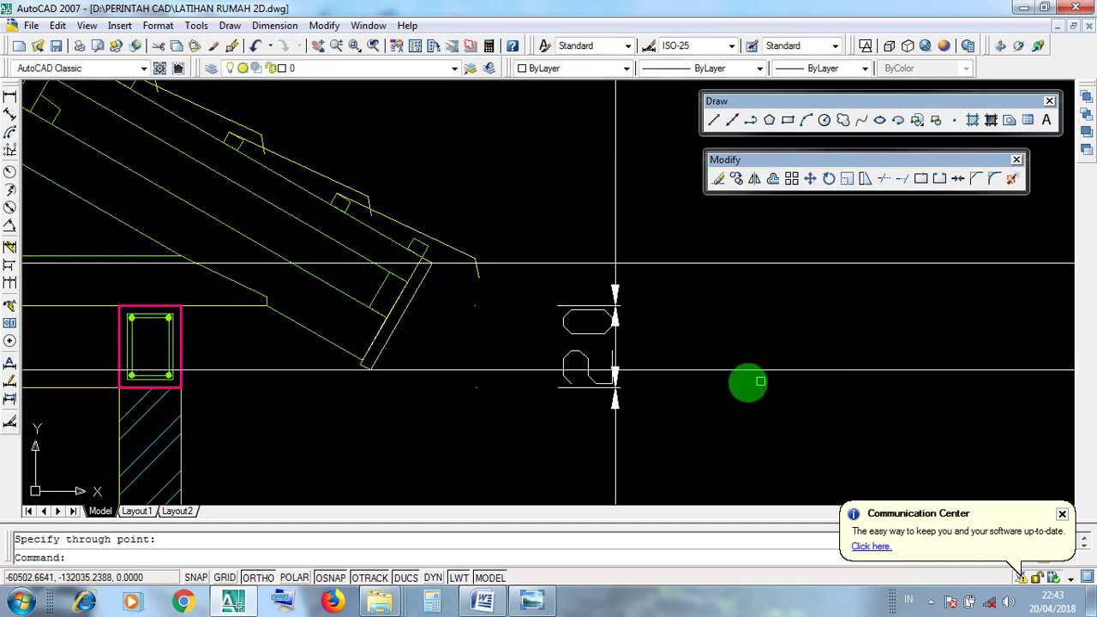
- Highlight the eave and ridge construction lines and examine where they cross the neighbouring longitudinal section
scroll(693, 371, "down", 4)
scroll(693, 371, "down", 7)
middle_click_drag(883, 395, 560, 379)
scroll(840, 358, "up", 3)
left_click_drag(845, 372, 826, 311)
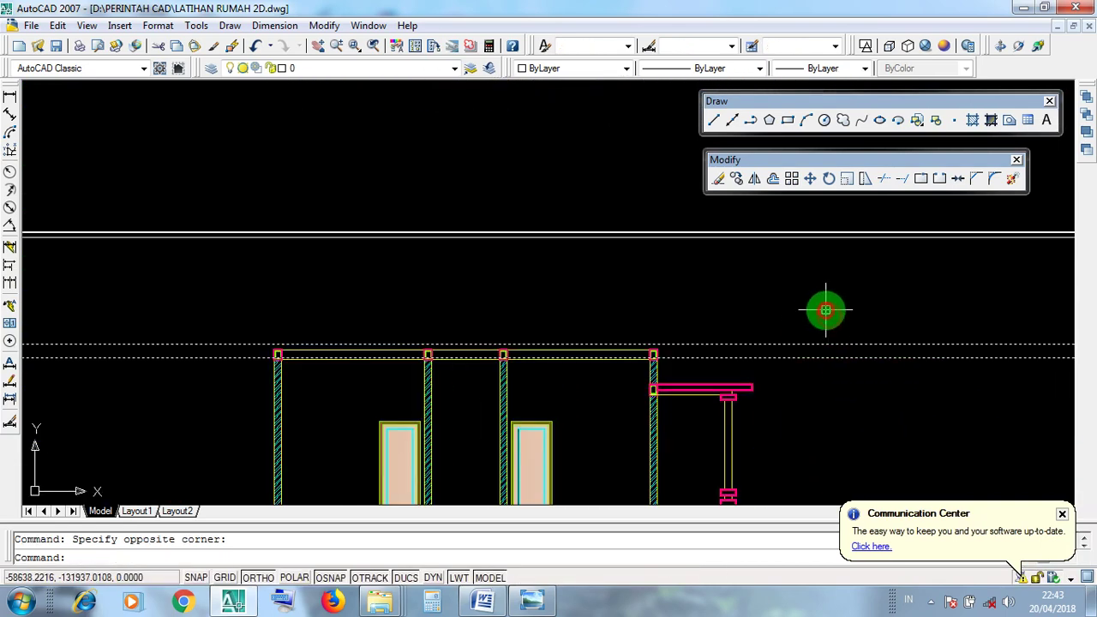
middle_click_drag(582, 295, 661, 315)
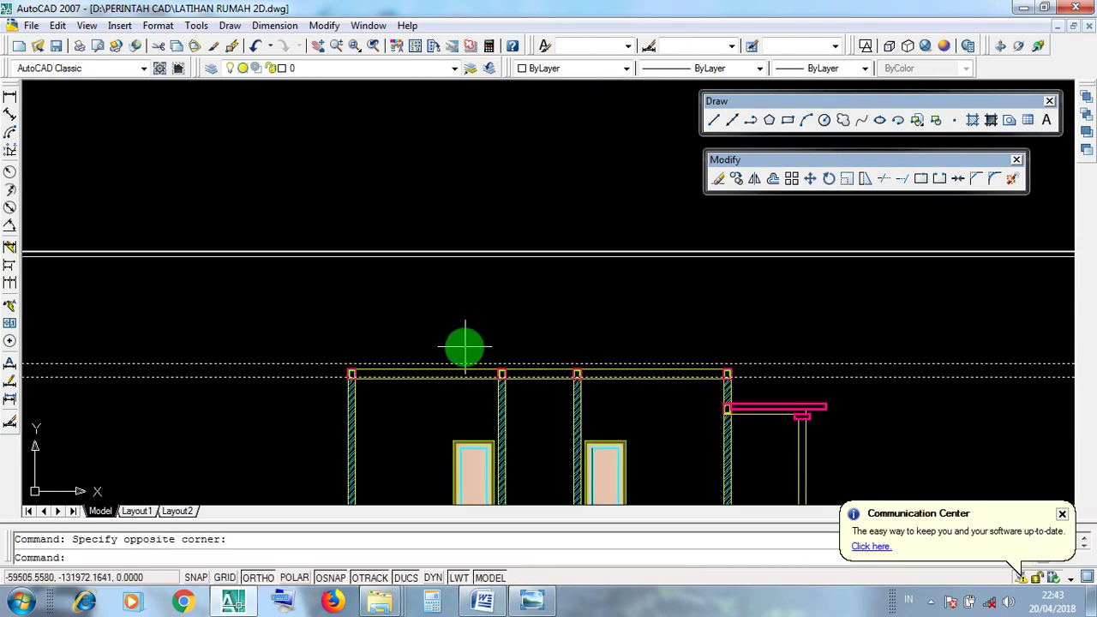
scroll(478, 348, "down", 4)
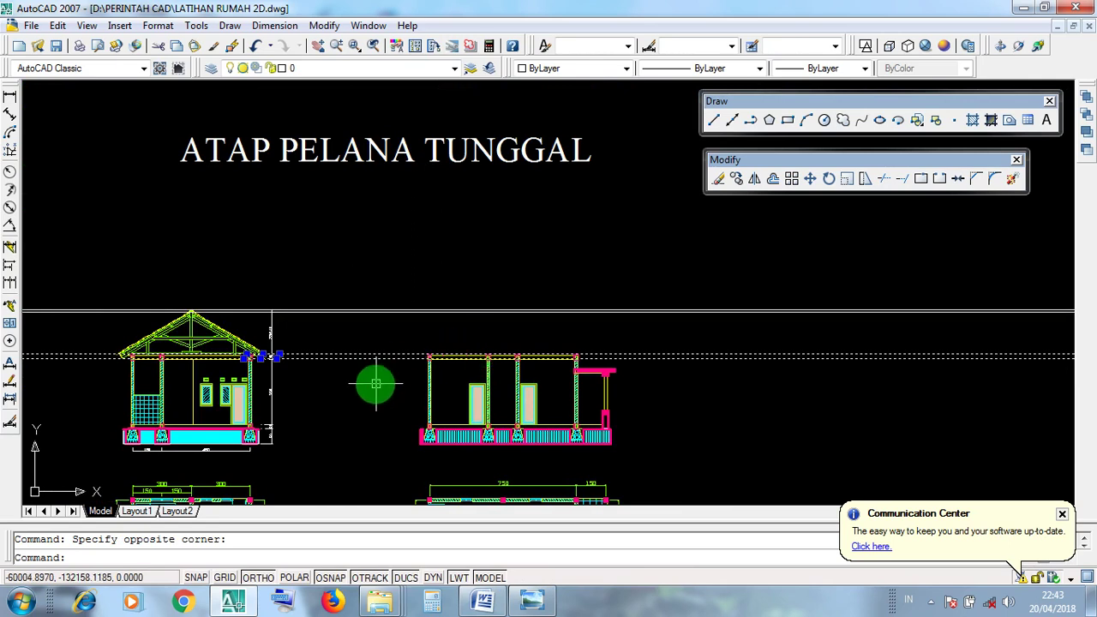
left_click(355, 310)
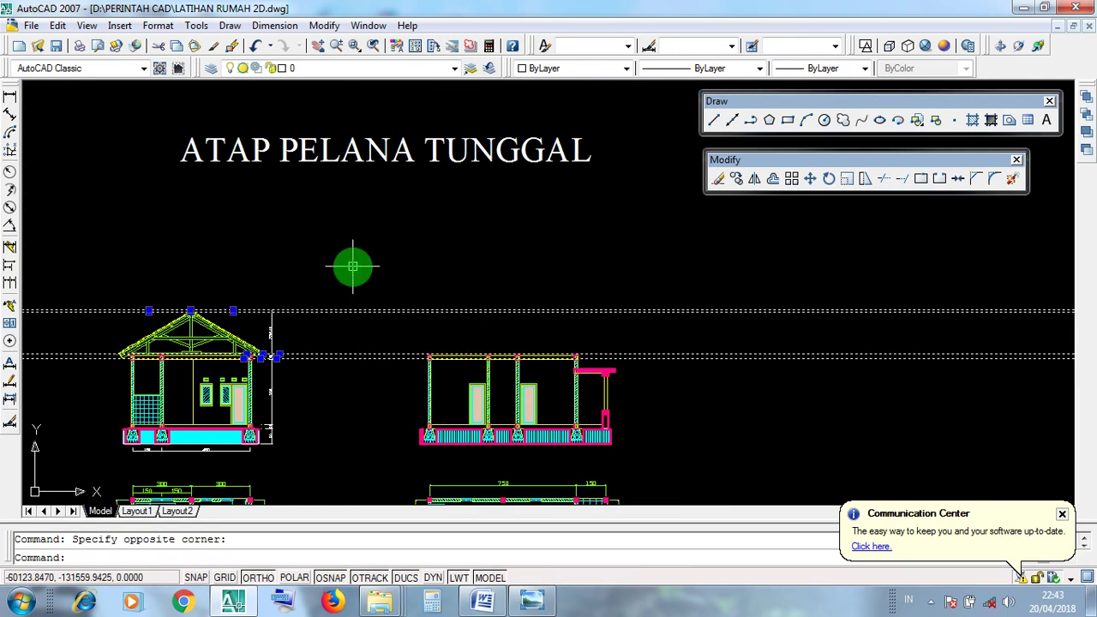
key("Escape")
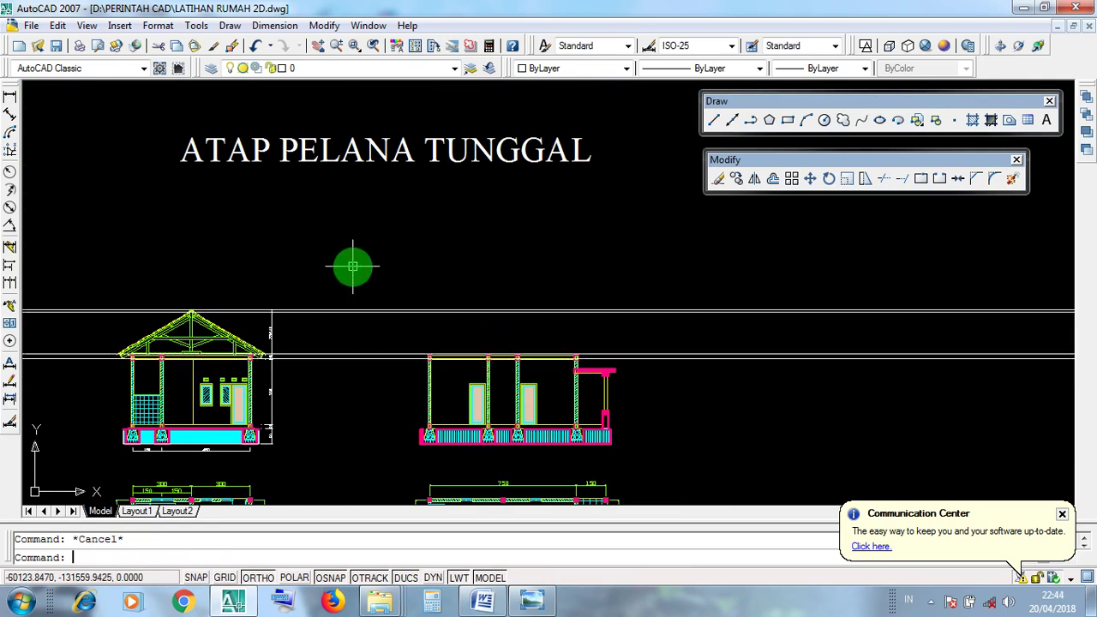
left_click(933, 600)
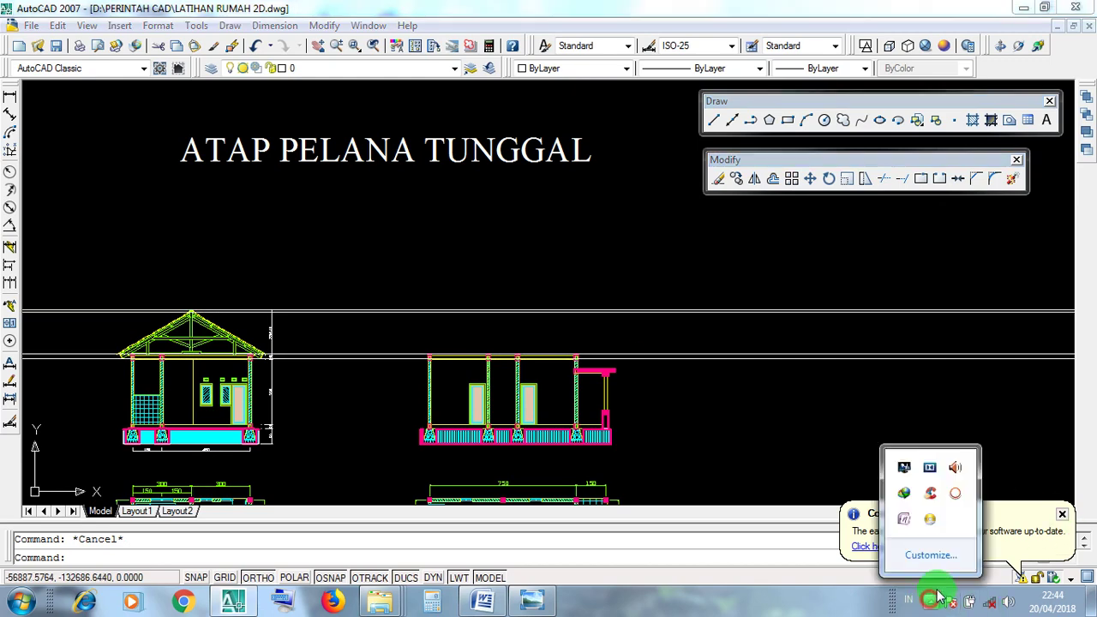
right_click(955, 496)
left_click(977, 439)
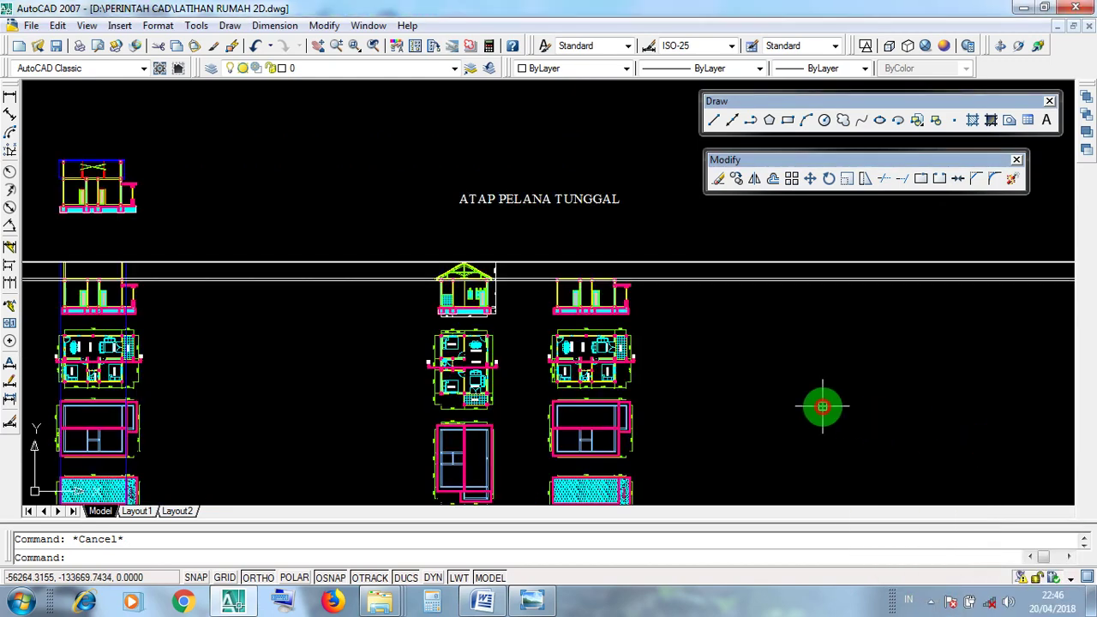
- Examine the finished example's horizontal guide lines and the ridge and eave fascia points on the gable section from which they are projected
middle_click_drag(267, 344, 469, 350)
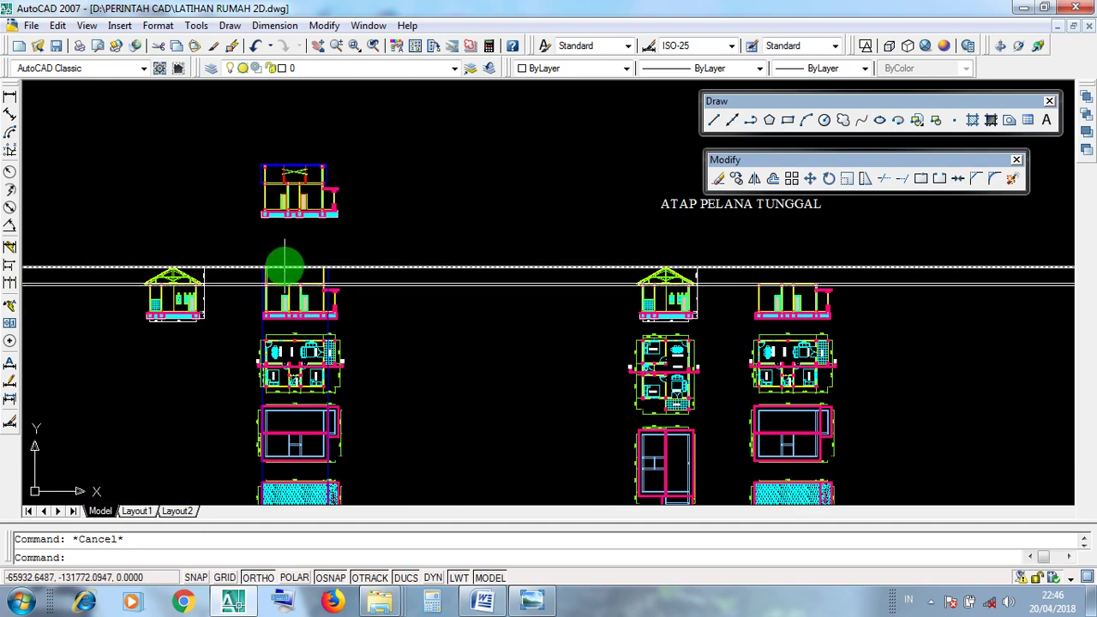
scroll(331, 269, "up", 5)
left_click(493, 253)
left_click(480, 225)
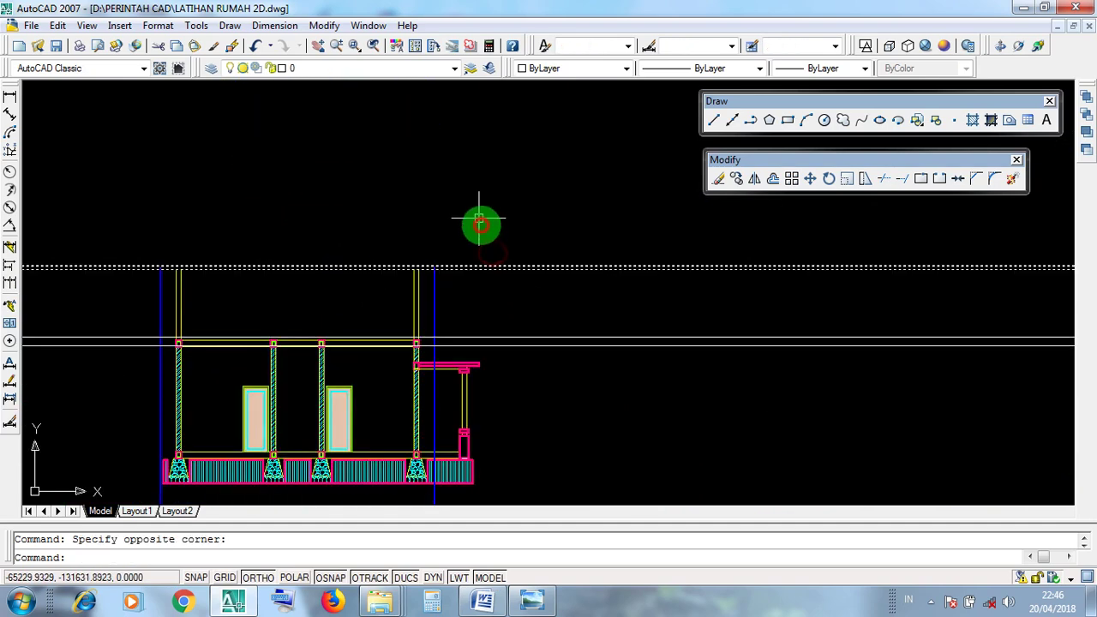
scroll(587, 340, "down", 2)
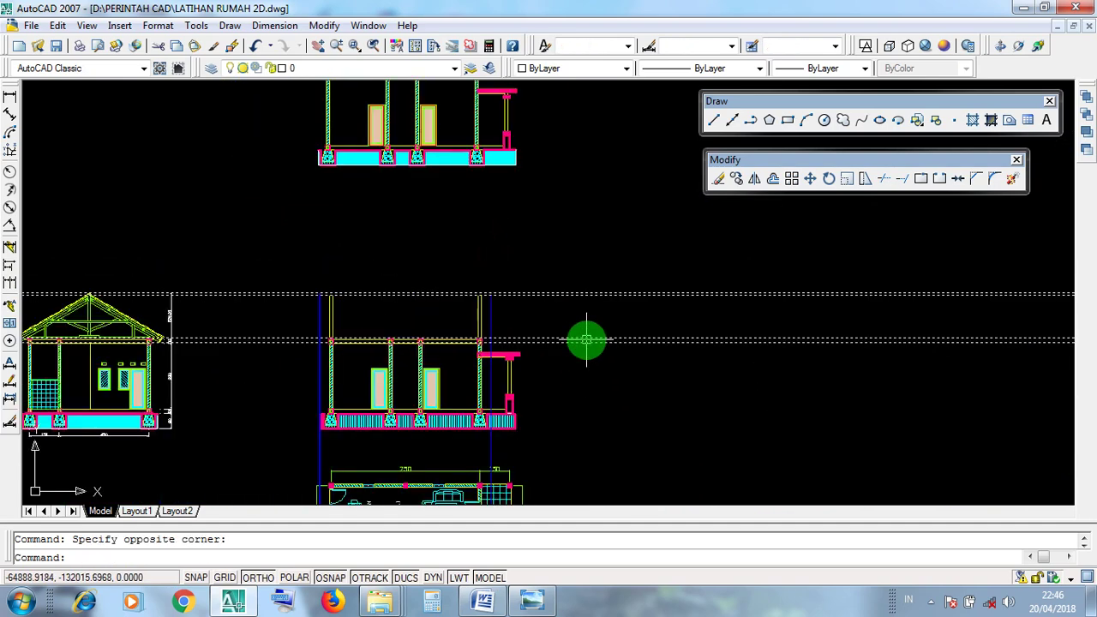
scroll(137, 336, "up", 6)
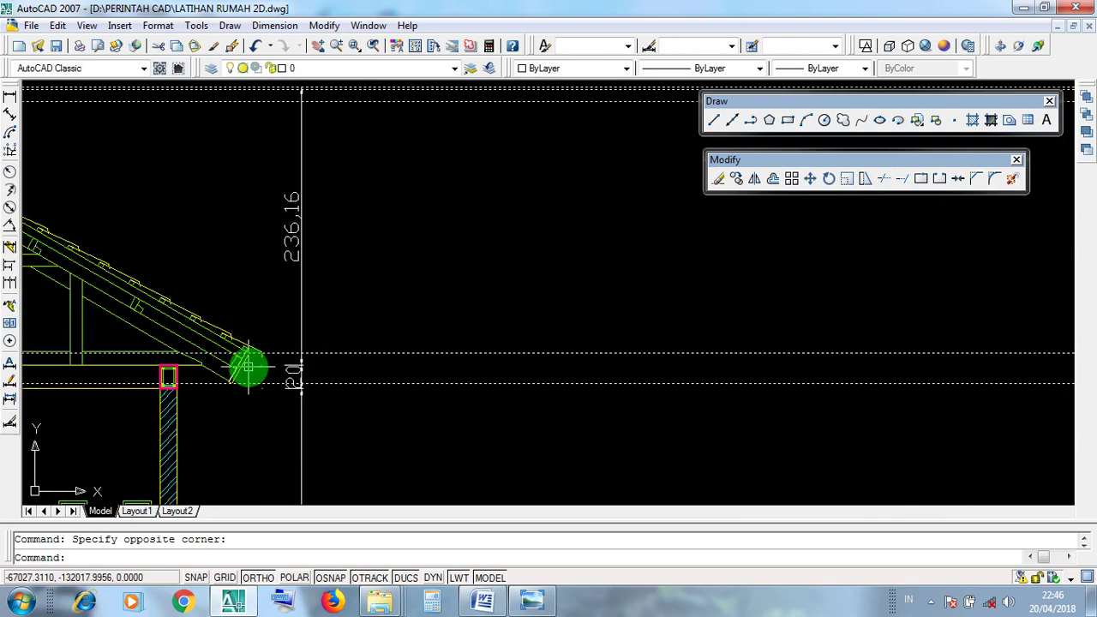
scroll(312, 385, "down", 6)
scroll(73, 269, "up", 2)
left_click(117, 249)
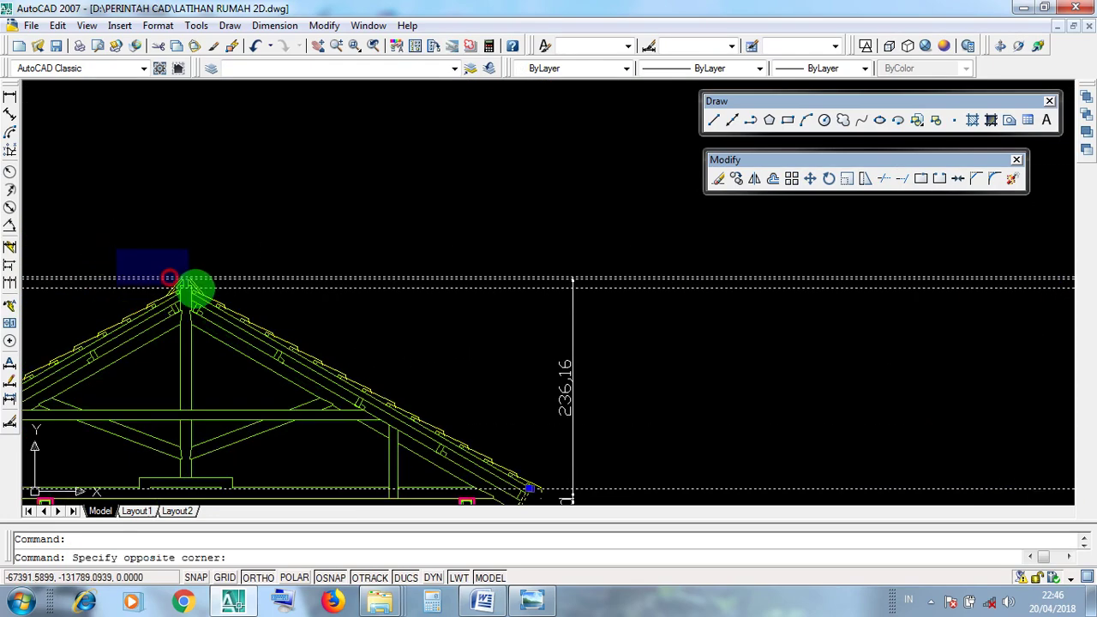
scroll(214, 306, "down", 6)
key("Escape")
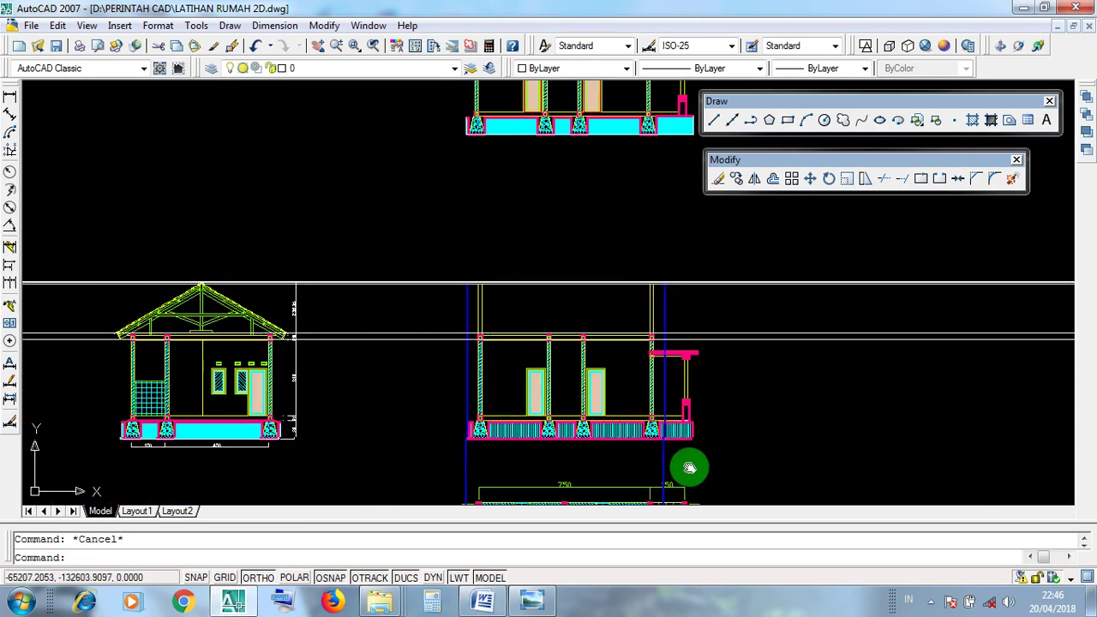
- Highlight the blue vertical guide lines on both sides of the example's longitudinal section and examine where they meet the ridge lines
middle_click_drag(690, 468, 622, 420)
scroll(631, 419, "up", 3)
left_click(594, 416)
left_click(503, 403)
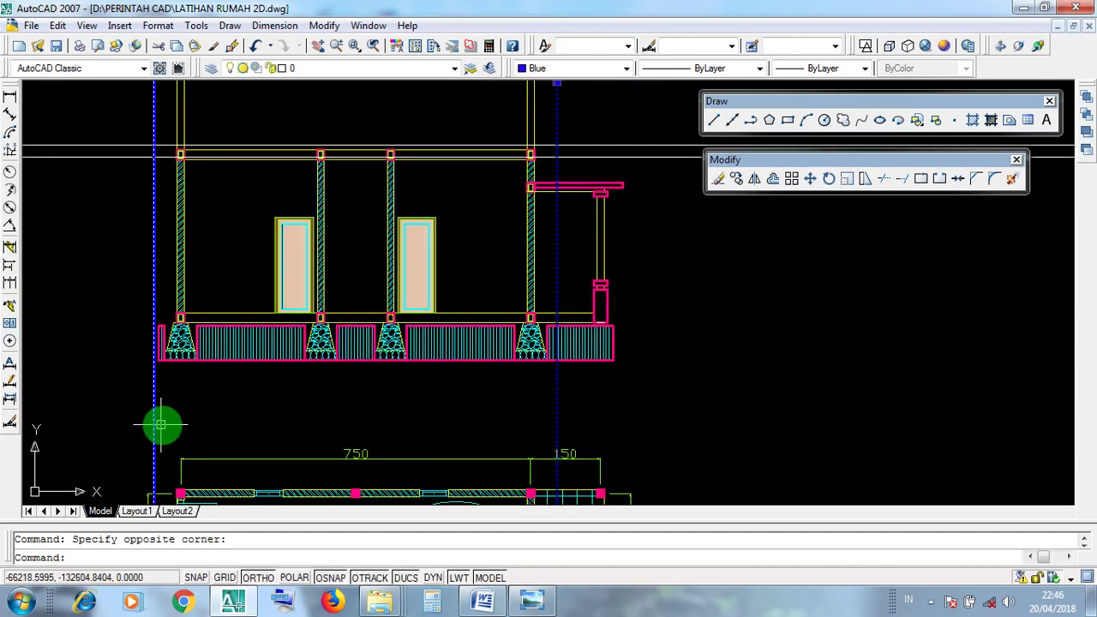
middle_click_drag(239, 293, 257, 519)
key("Escape")
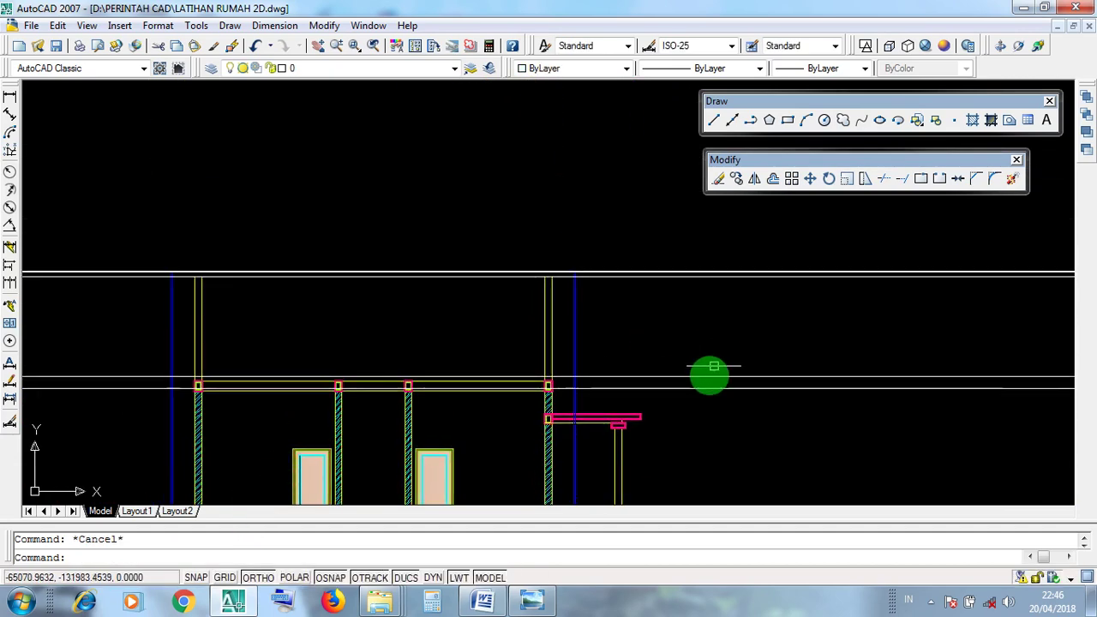
left_click(598, 351)
left_click(564, 320)
key("Escape")
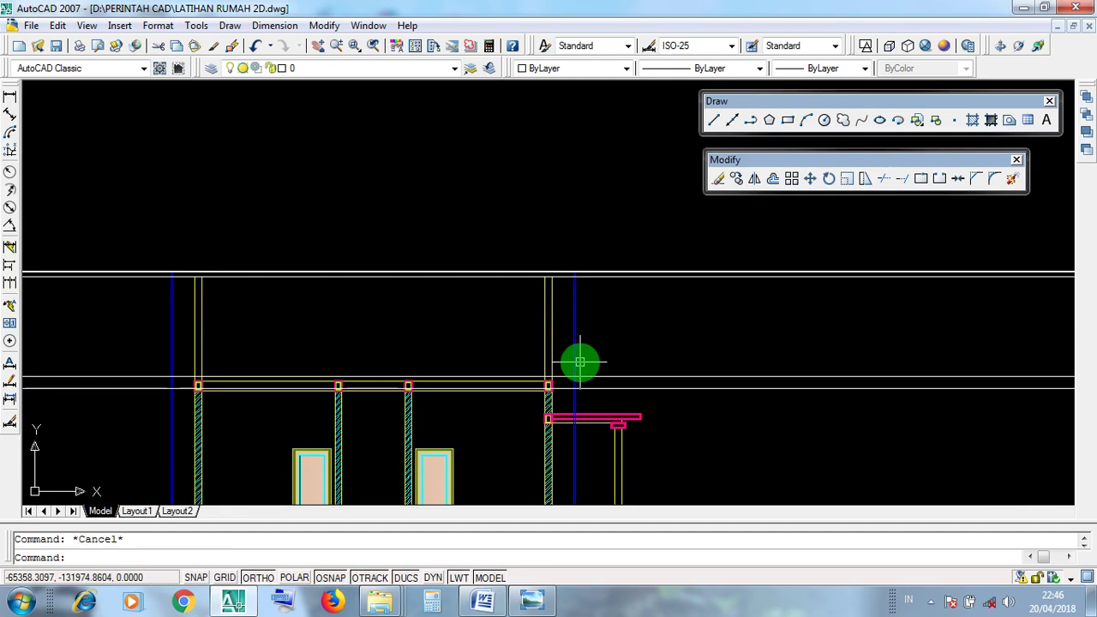
left_click(571, 330)
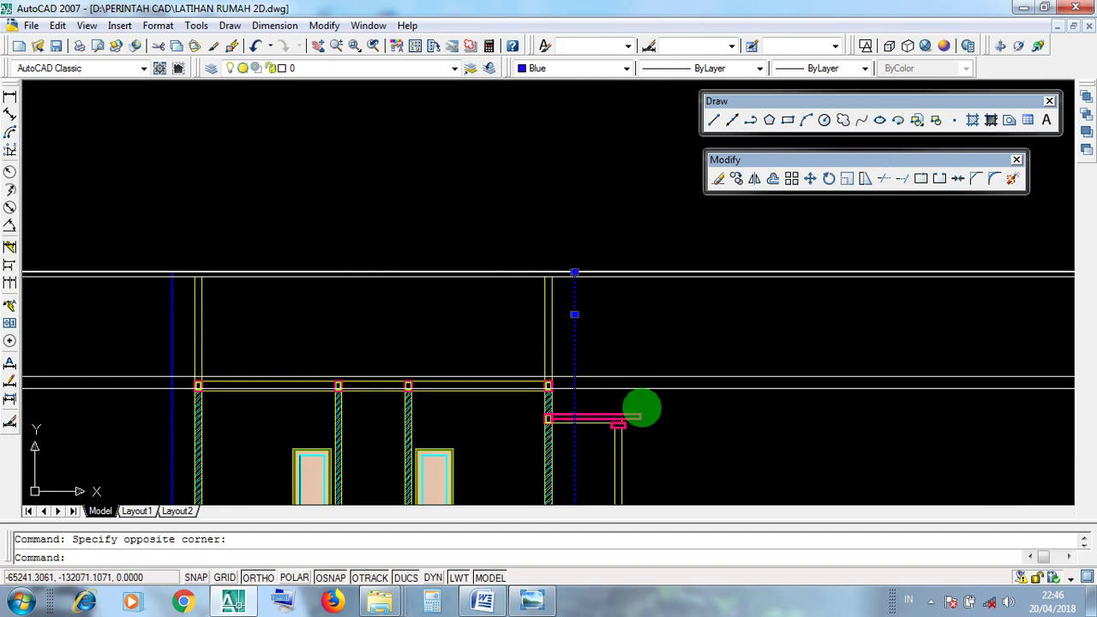
key("Escape")
- Compare the horizontal ridge and eave guide lines with the two blue vertical guide lines that bound the example's longitudinal roof section
left_click(745, 417)
left_click(732, 244)
key("Escape")
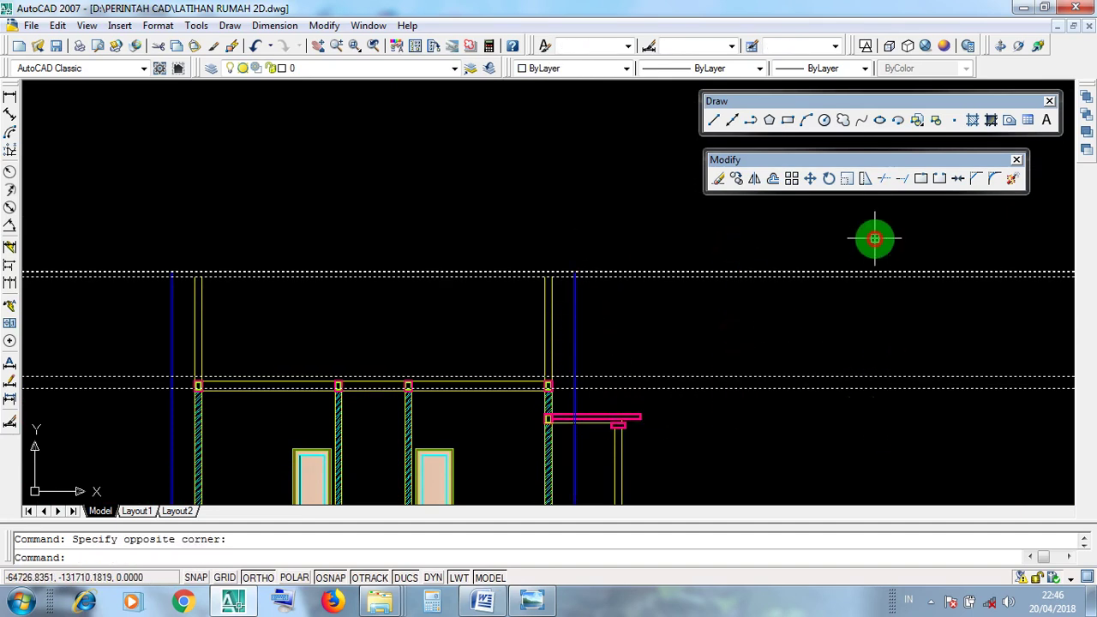
left_click(837, 422)
left_click(657, 247)
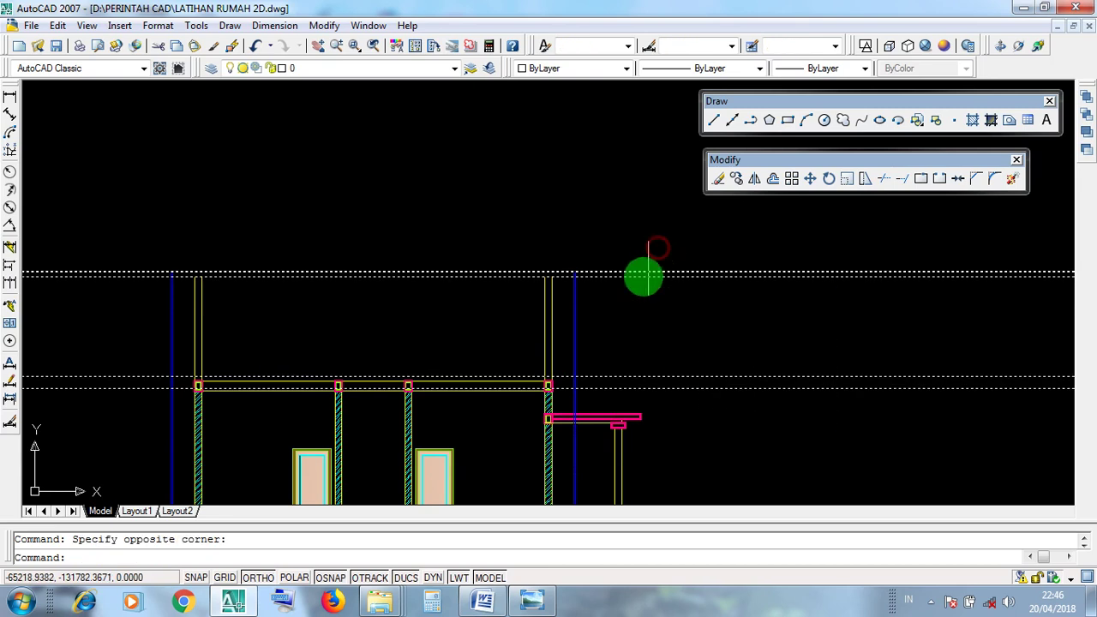
key("Escape")
left_click(597, 342)
left_click(570, 318)
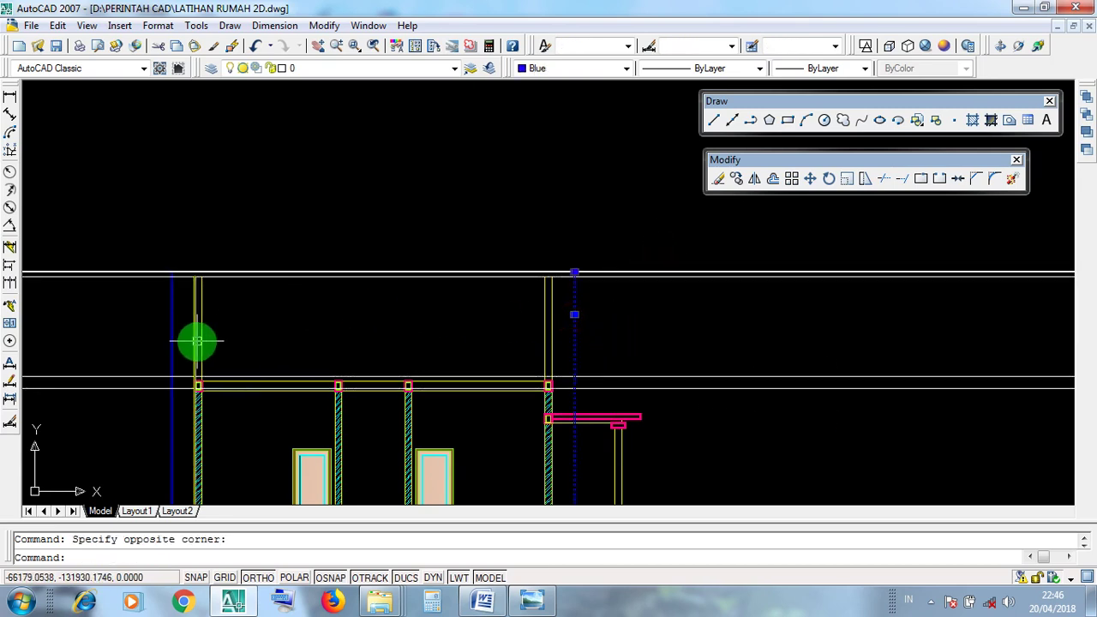
left_click(163, 327)
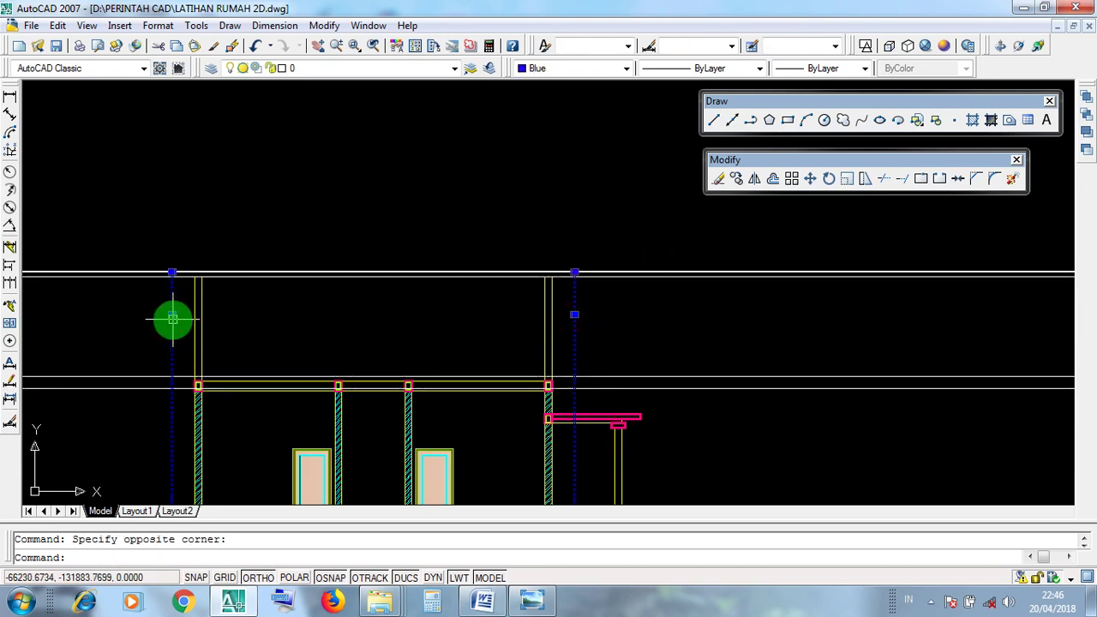
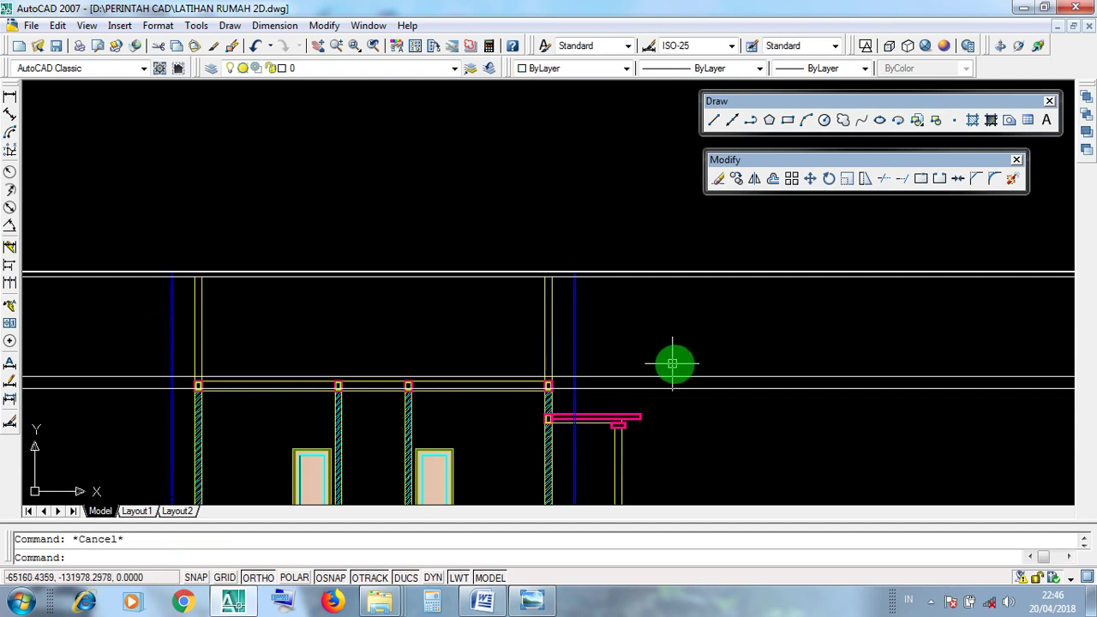
left_click(591, 333)
left_click(561, 318)
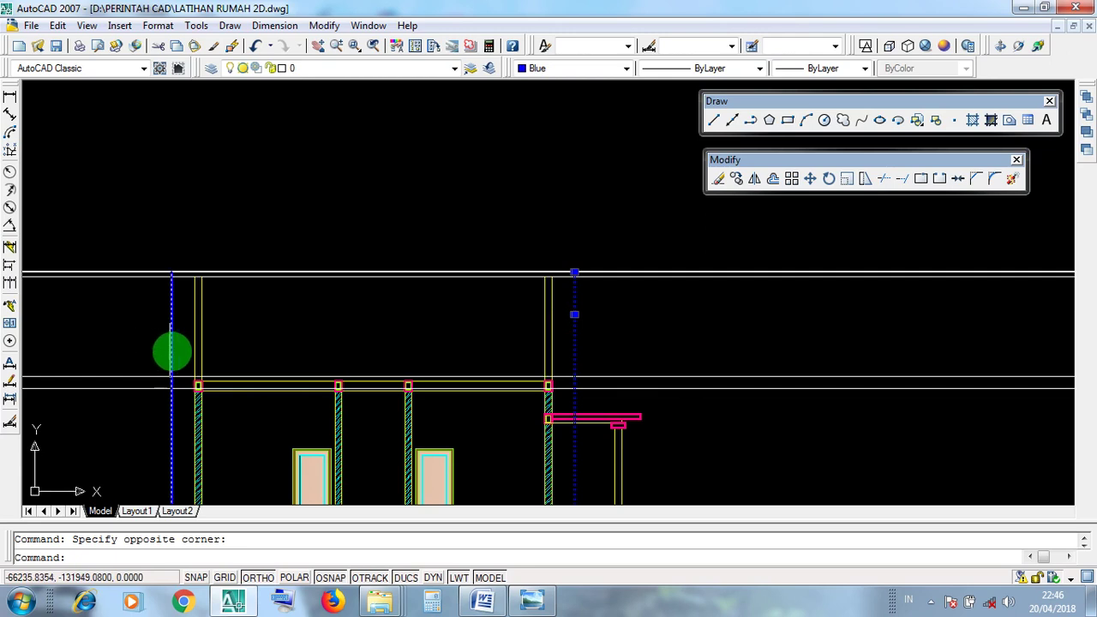
left_click(172, 351)
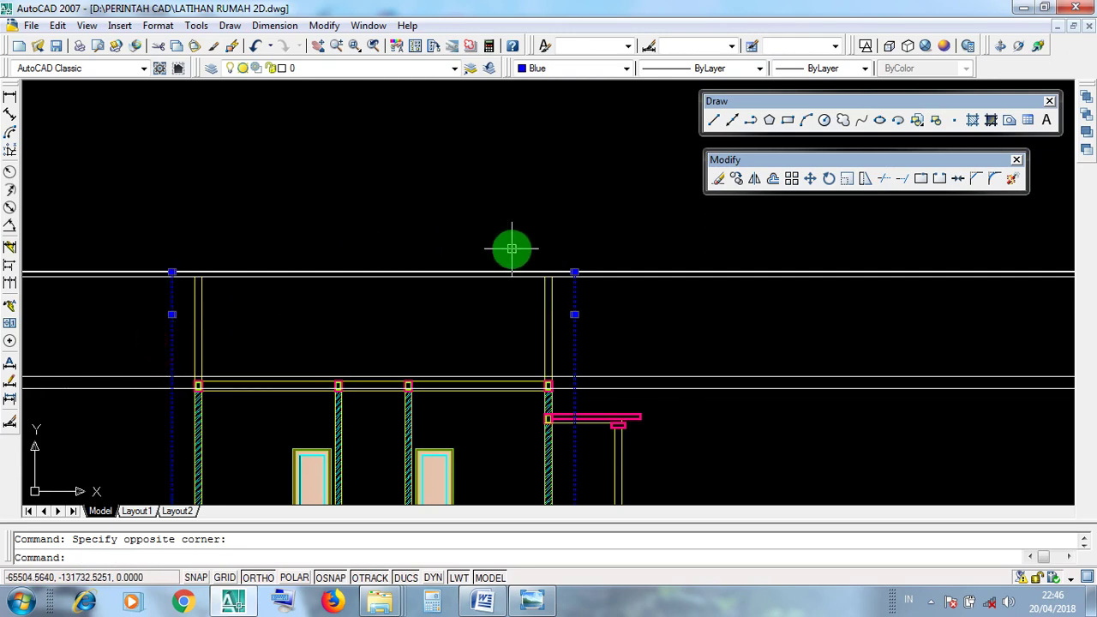
- Examine the floor plan, ring beam plan and roof plan aligned below the example's longitudinal section along the blue vertical guide lines
scroll(512, 250, "down", 4)
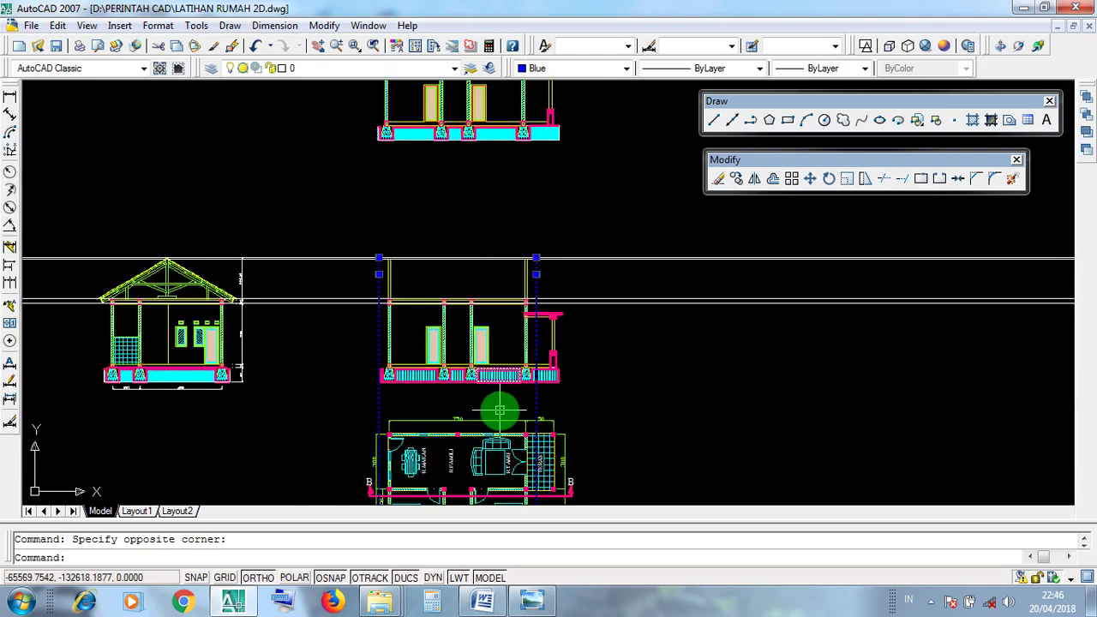
mouse_move(500, 411)
middle_mouse_down()
mouse_move(486, 203)
mouse_move(493, 315)
middle_mouse_up()
middle_click_drag(487, 258, 477, 343)
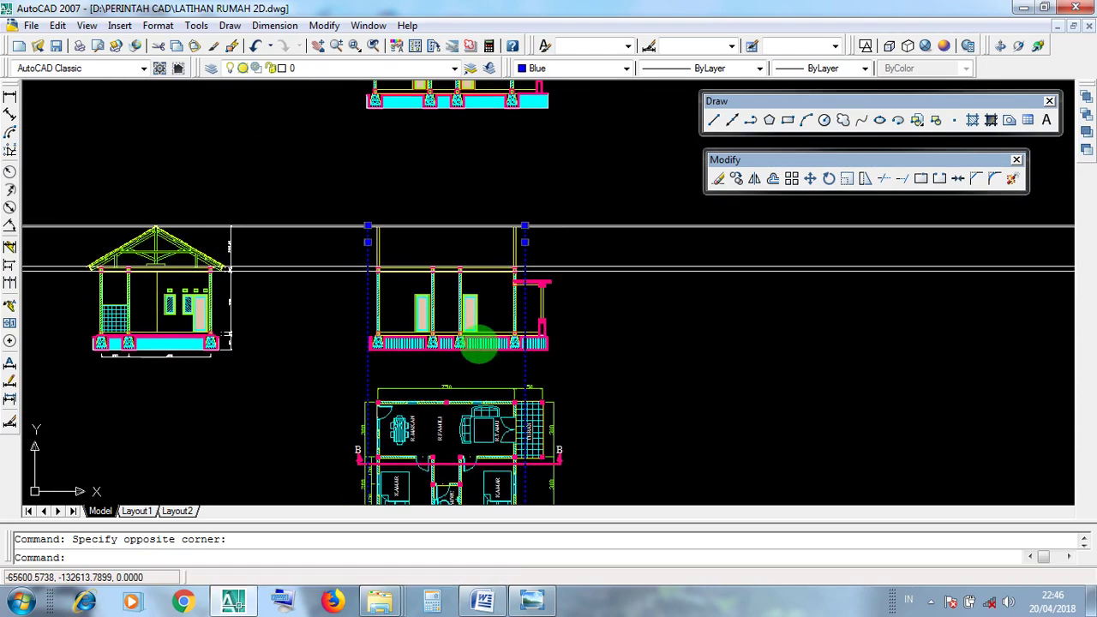
left_click(318, 178)
left_click(591, 386)
middle_click_drag(591, 386, 571, 288)
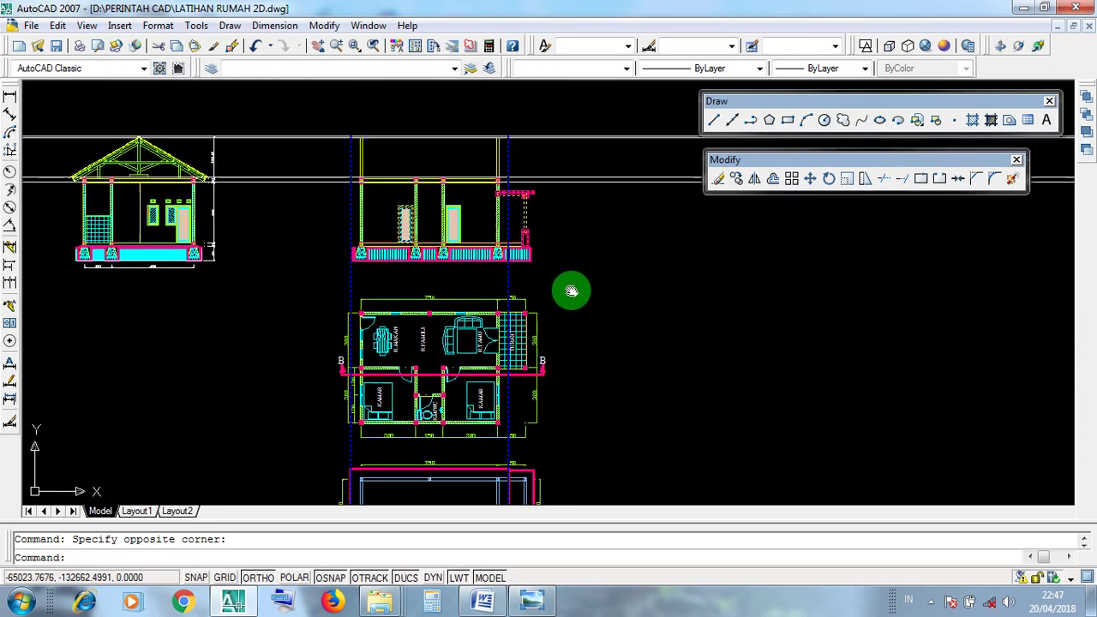
key("Escape")
left_click(330, 279)
key("Escape")
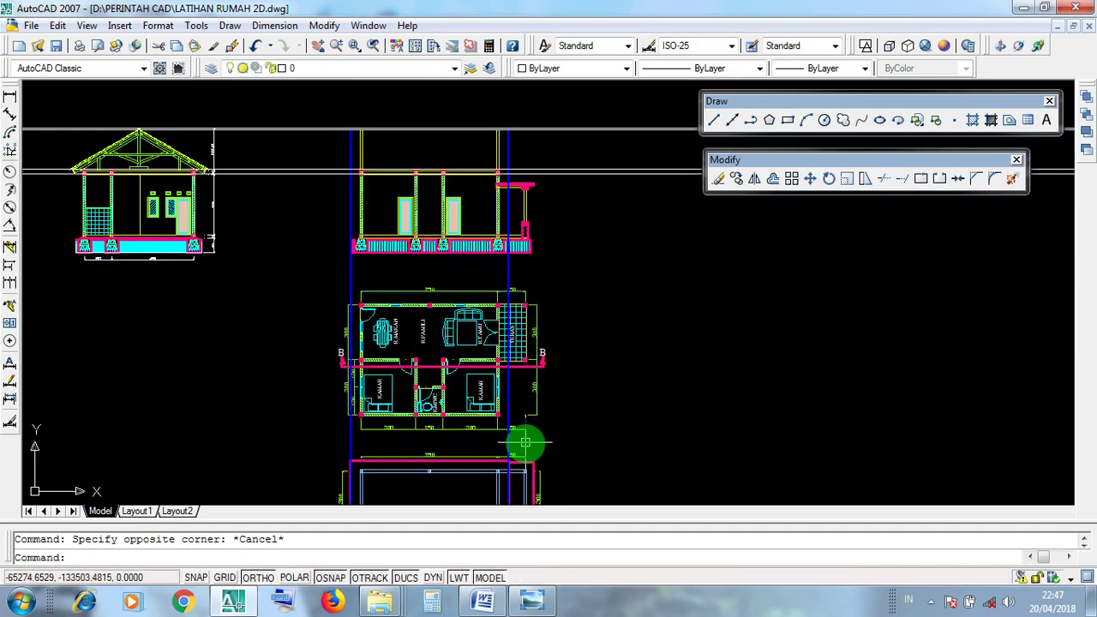
middle_click_drag(522, 440, 515, 294)
left_click(317, 298)
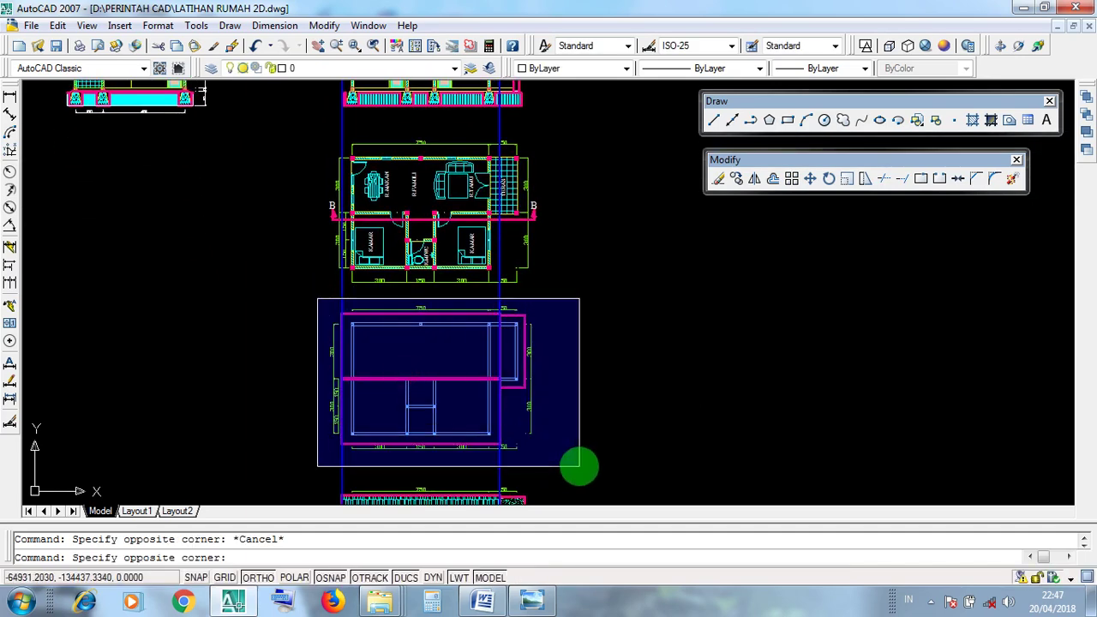
left_click(566, 459)
middle_click_drag(561, 456, 417, 335)
left_click(318, 328)
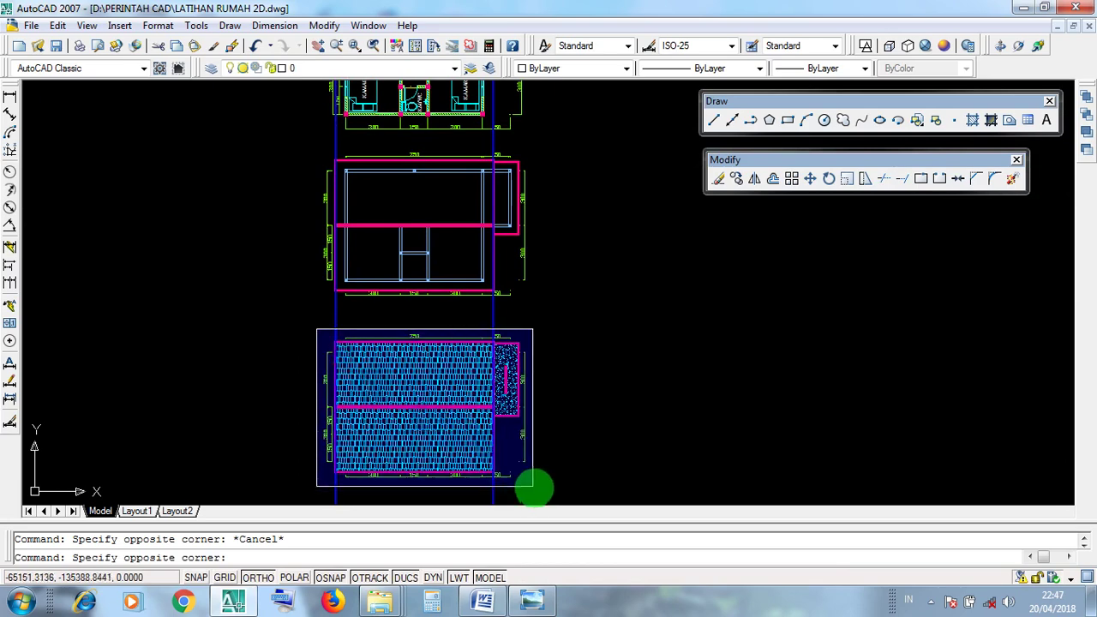
left_click(551, 497)
scroll(543, 483, "down", 4)
key("Escape")
left_click(565, 483)
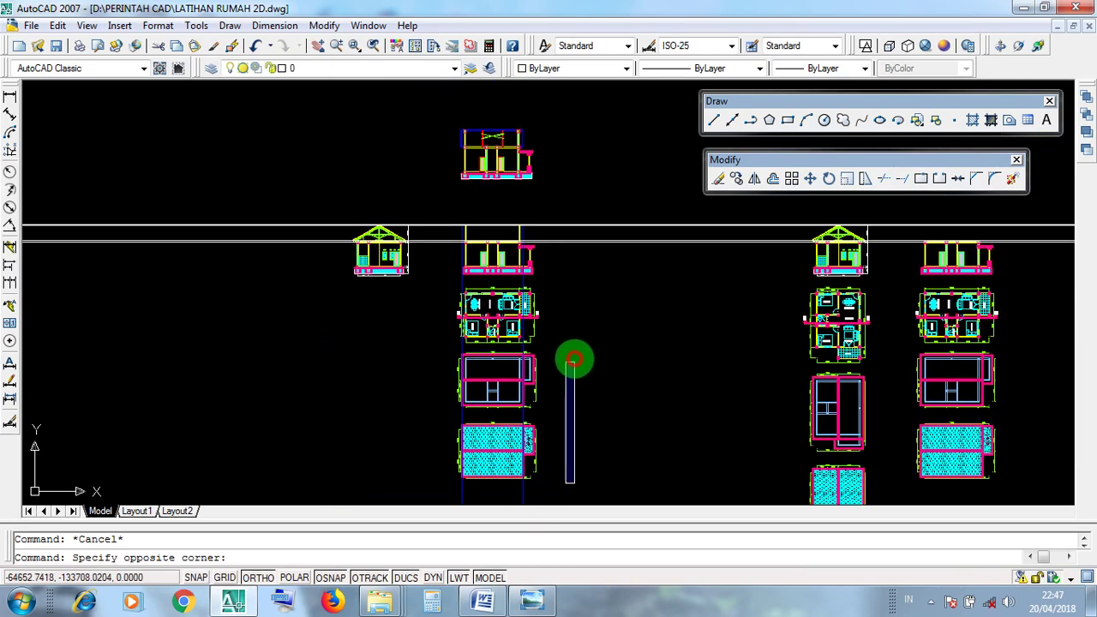
left_click(565, 250)
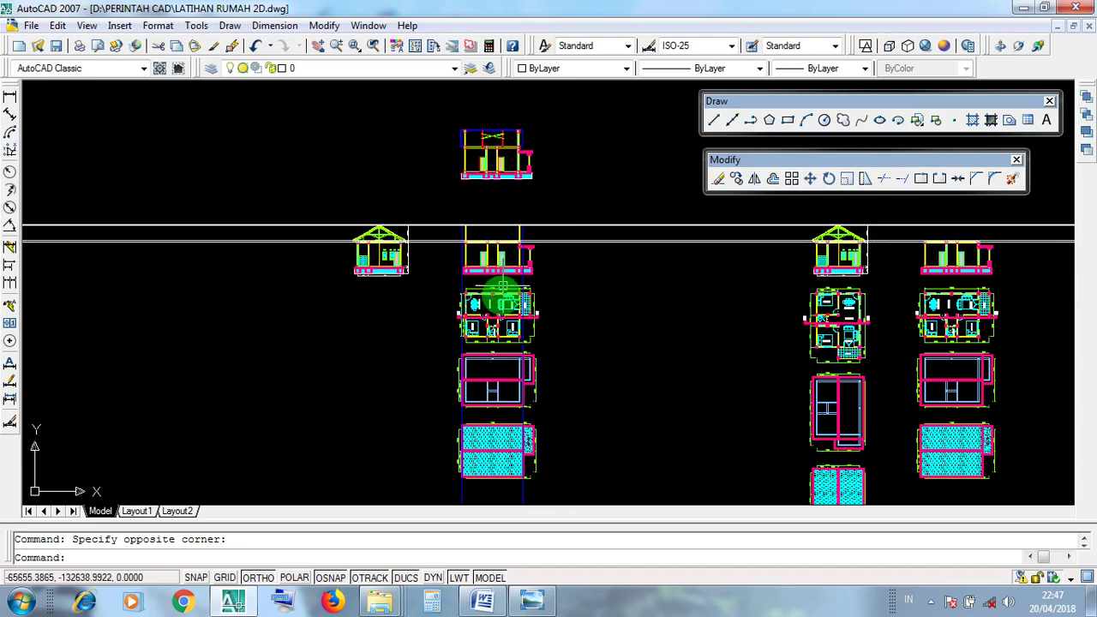
- Highlight both blue vertical guide lines and trace them from the longitudinal section down through the plans to the tiled roof plan
scroll(512, 487, "up", 8)
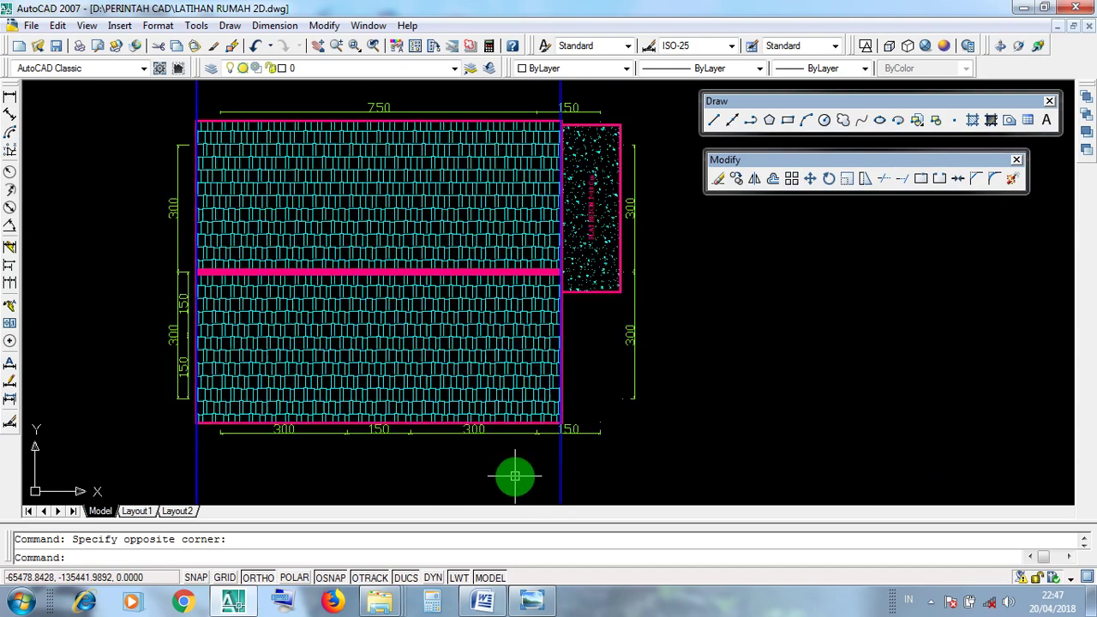
scroll(520, 472, "down", 10)
scroll(524, 421, "up", 8)
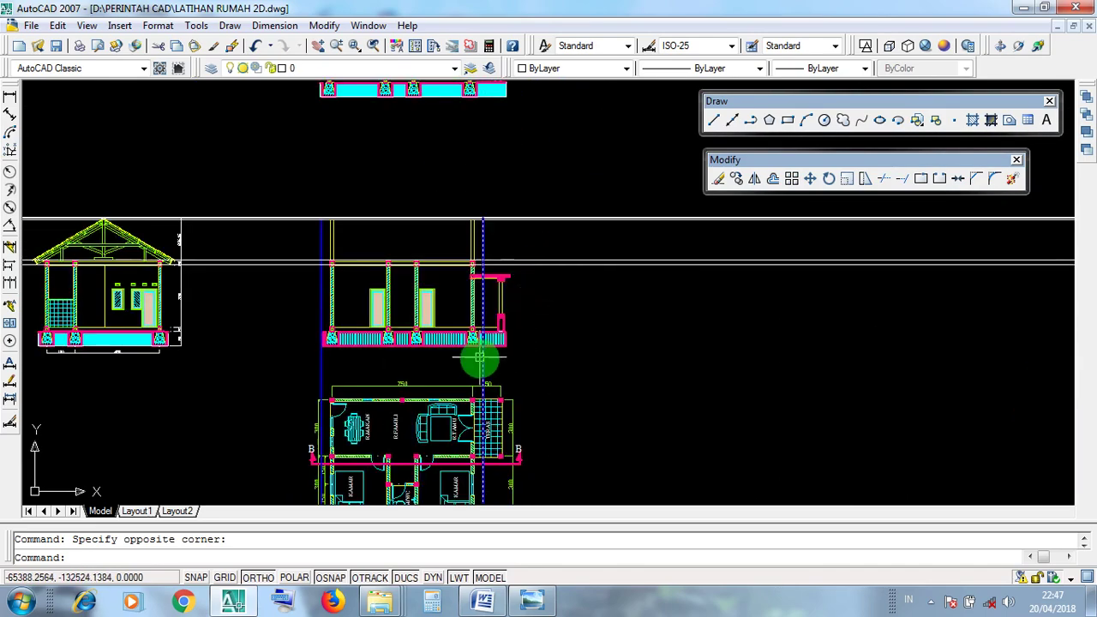
left_click(499, 367)
left_click(473, 358)
left_click(273, 369)
left_click(241, 366)
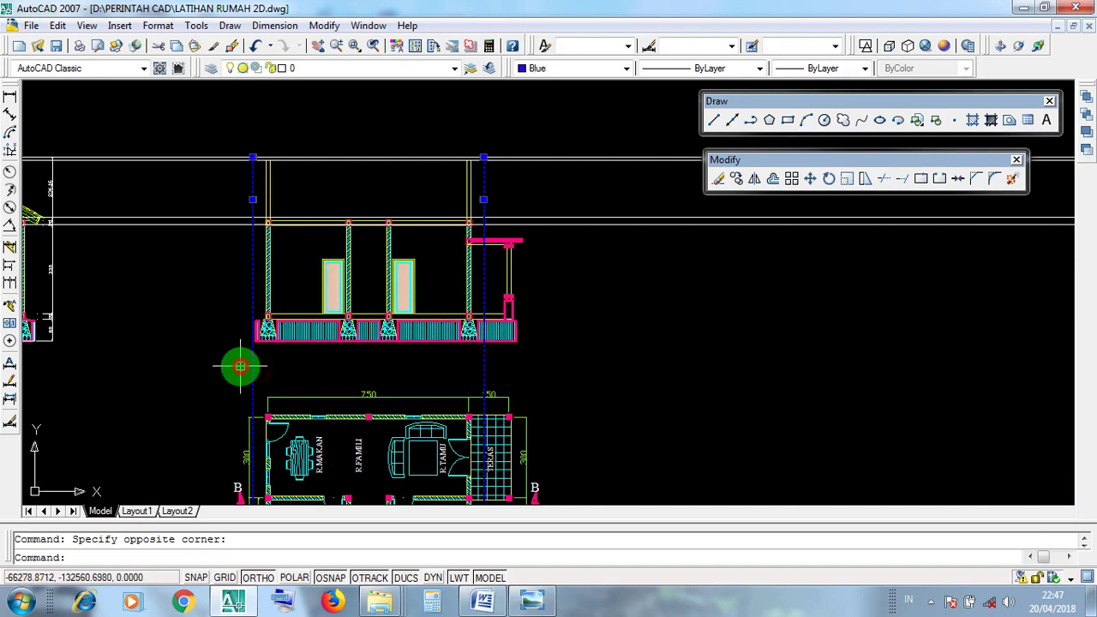
left_click_drag(394, 395, 404, 183)
left_click_drag(448, 306, 441, 204)
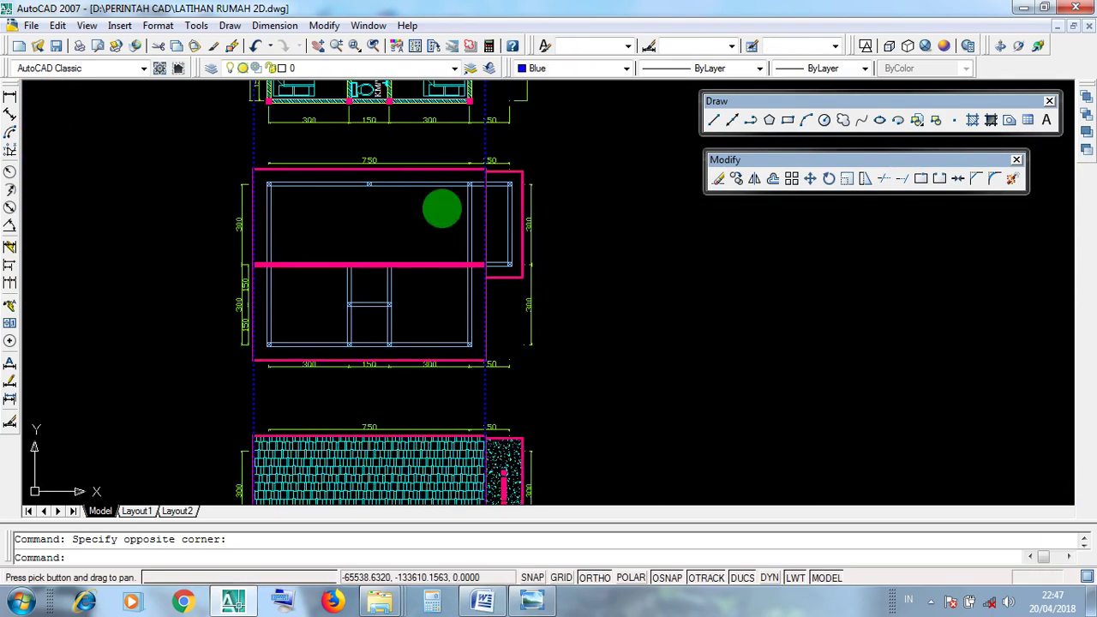
left_click_drag(446, 310, 440, 269)
key("Escape")
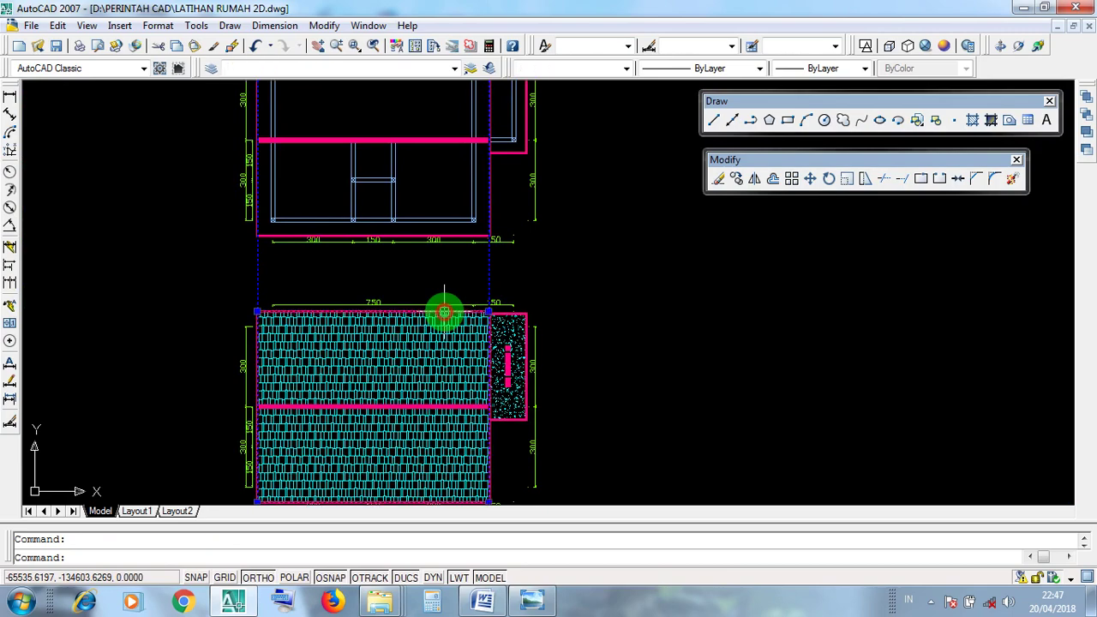
- Examine how the tiled roof plan's outer side edges line up with the two blue vertical guide lines
left_click(484, 470)
scroll(514, 467, "up", 3)
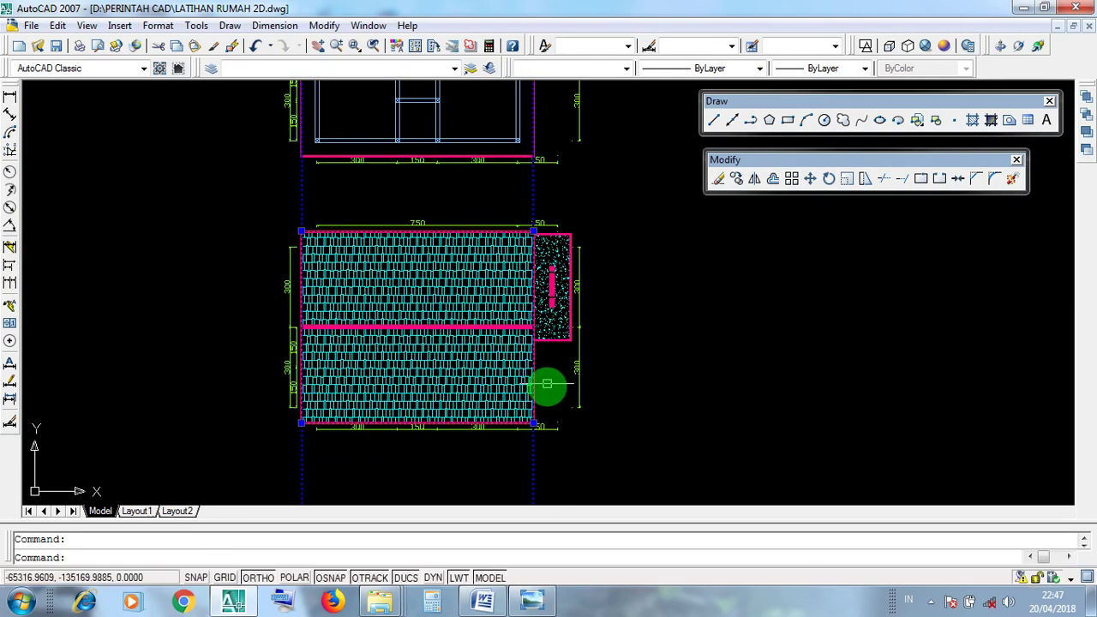
scroll(530, 432, "up", 3)
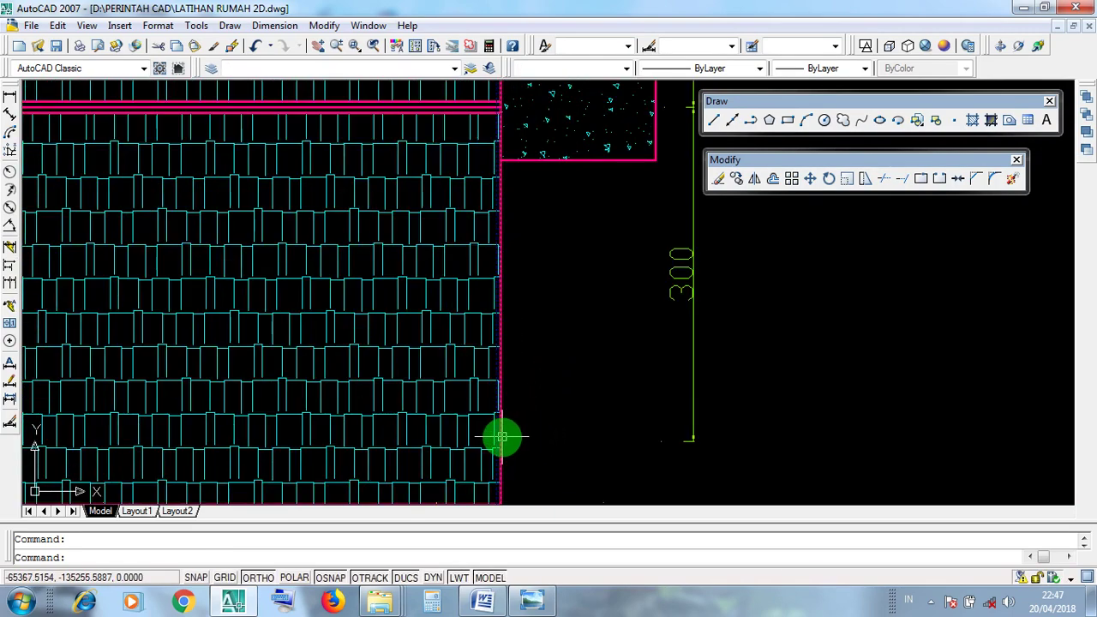
scroll(581, 406, "down", 5)
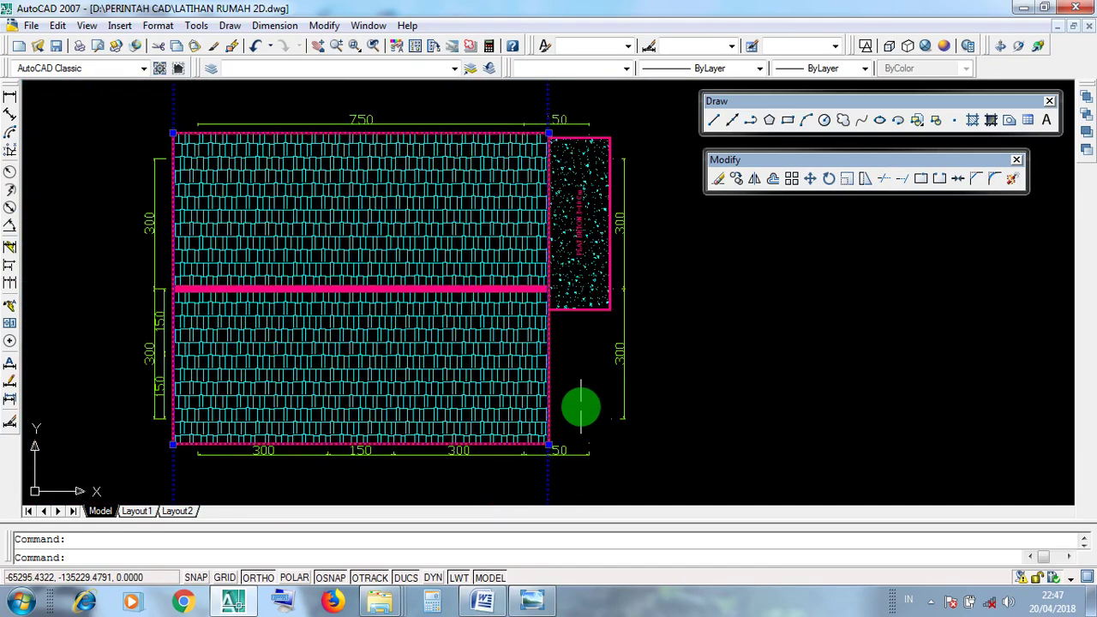
scroll(568, 308, "down", 2)
middle_click_drag(568, 308, 550, 526)
mouse_move(602, 286)
middle_mouse_down()
mouse_move(565, 420)
mouse_move(555, 585)
mouse_move(556, 314)
mouse_move(529, 191)
middle_mouse_up()
middle_click_drag(537, 368, 526, 203)
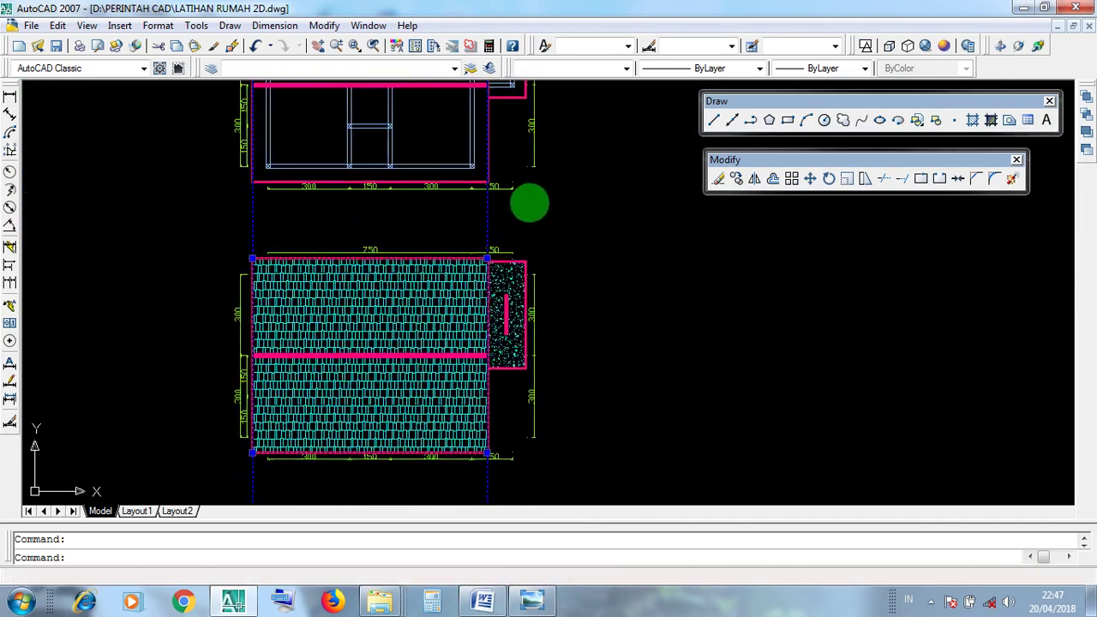
- Inspect close up how both outer side edges of the example's tiled roof plan relate to the blue vertical guide lines
scroll(245, 435, "up", 4)
scroll(257, 436, "up", 1)
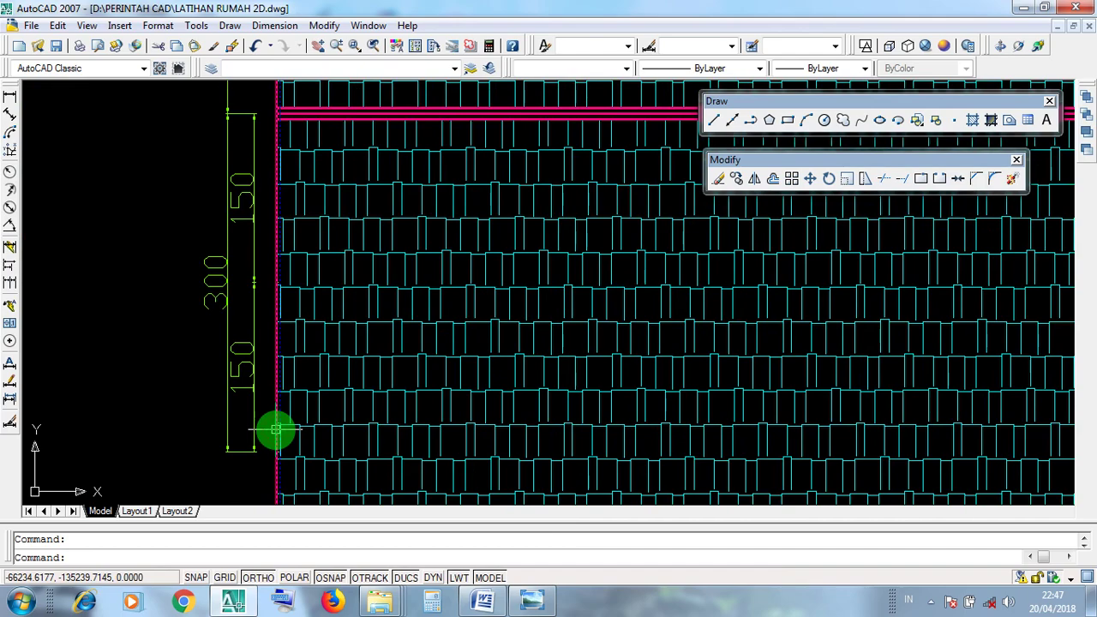
scroll(275, 428, "down", 5)
scroll(711, 455, "up", 5)
scroll(499, 438, "up", 3)
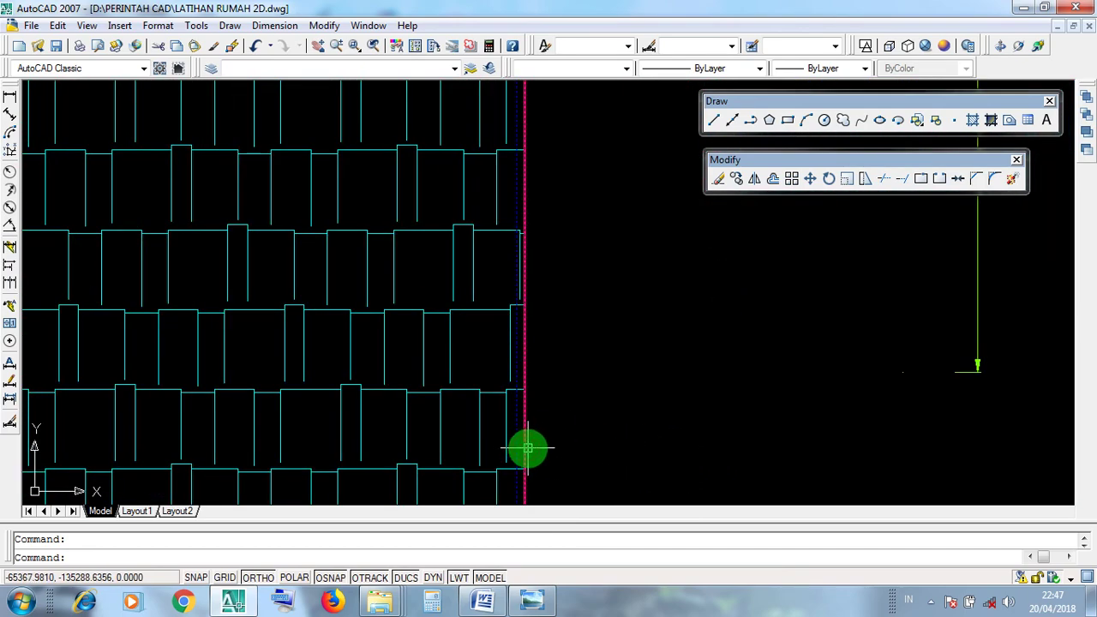
scroll(525, 446, "down", 6)
middle_click_drag(540, 282, 546, 426)
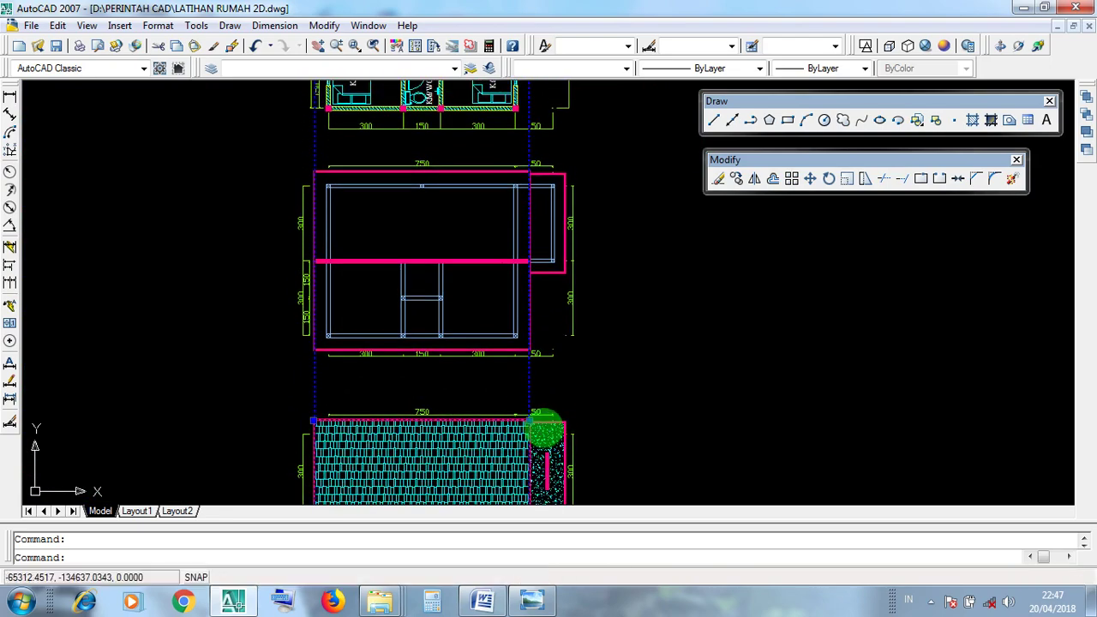
- Highlight both blue vertical guide lines where they cross the roof zone of the example's longitudinal section
mouse_move(575, 250)
middle_mouse_down()
mouse_move(558, 474)
mouse_move(583, 359)
mouse_move(580, 423)
middle_mouse_up()
scroll(511, 199, "up", 5)
key("Escape")
left_click(510, 257)
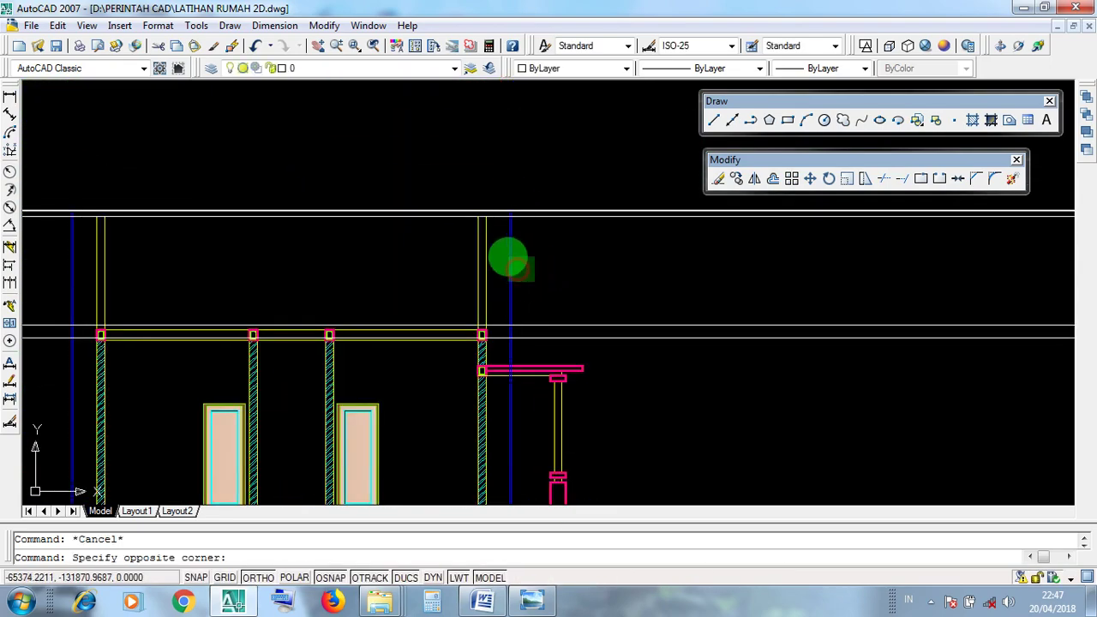
left_click(510, 257)
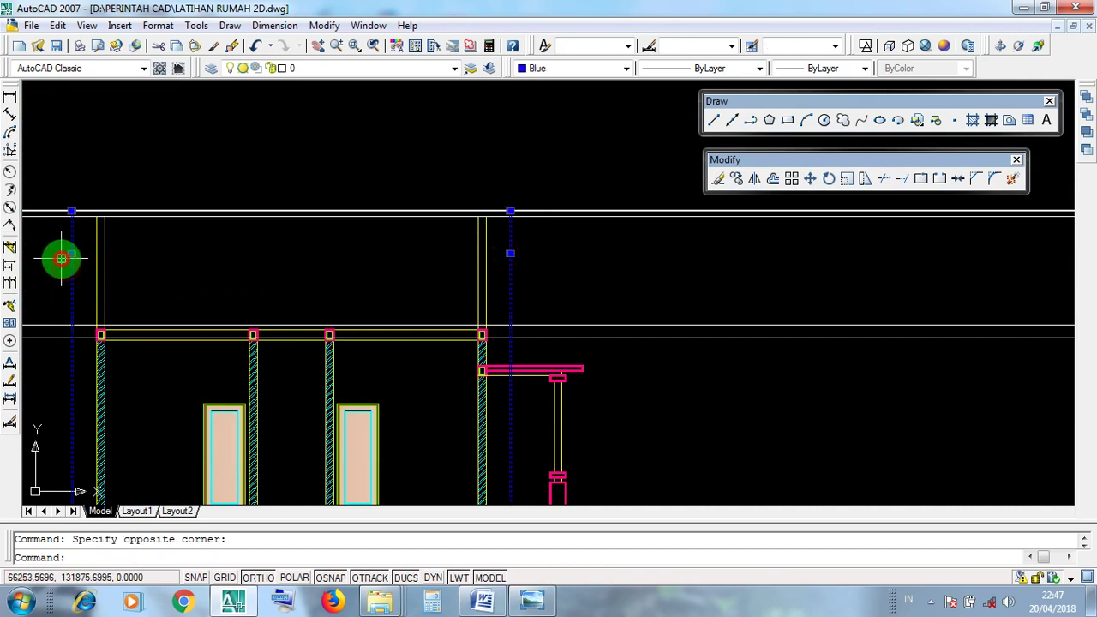
key("Escape")
- Examine the two closely spaced parallel blue lines just outside the example section's end wall, highlighting them in turn
scroll(531, 314, "up", 5)
scroll(478, 299, "up", 3)
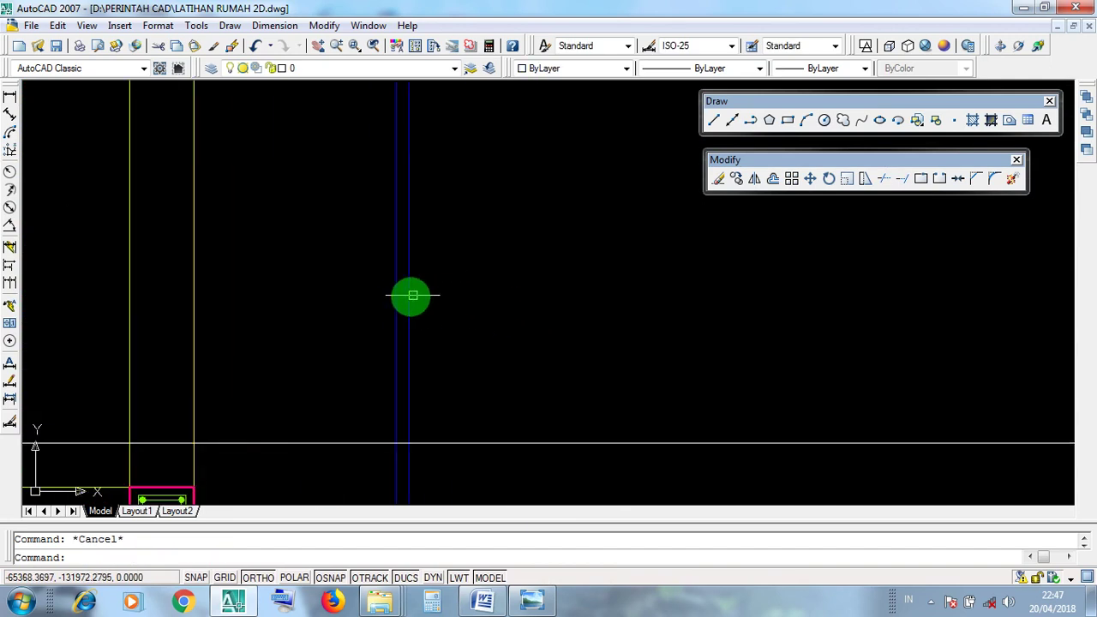
left_click(402, 299)
key("Escape")
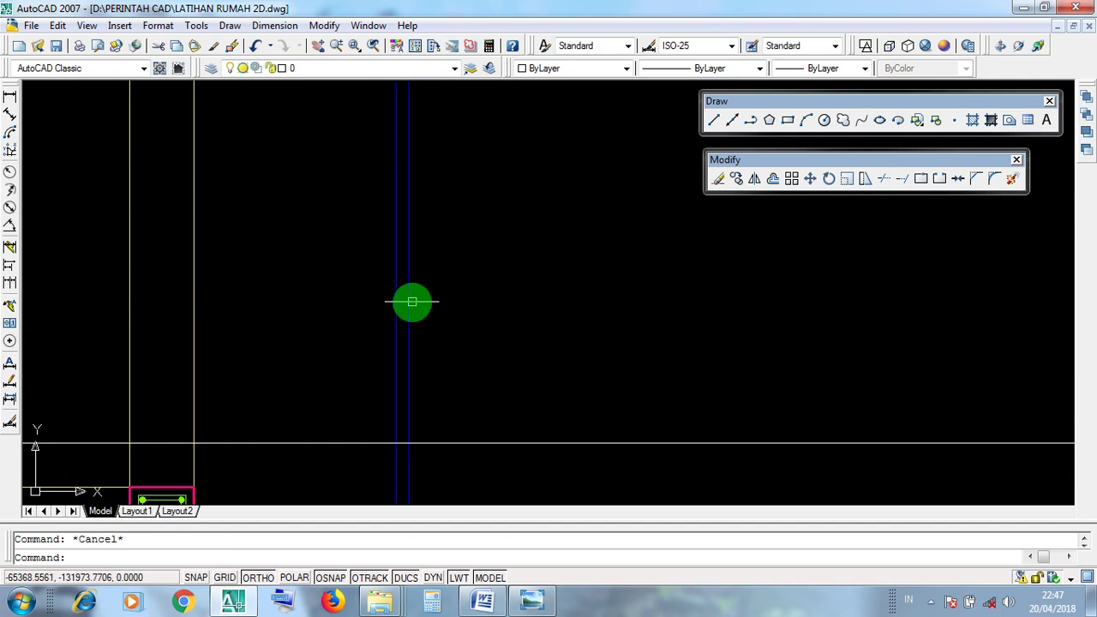
scroll(446, 323, "down", 5)
scroll(448, 325, "up", 4)
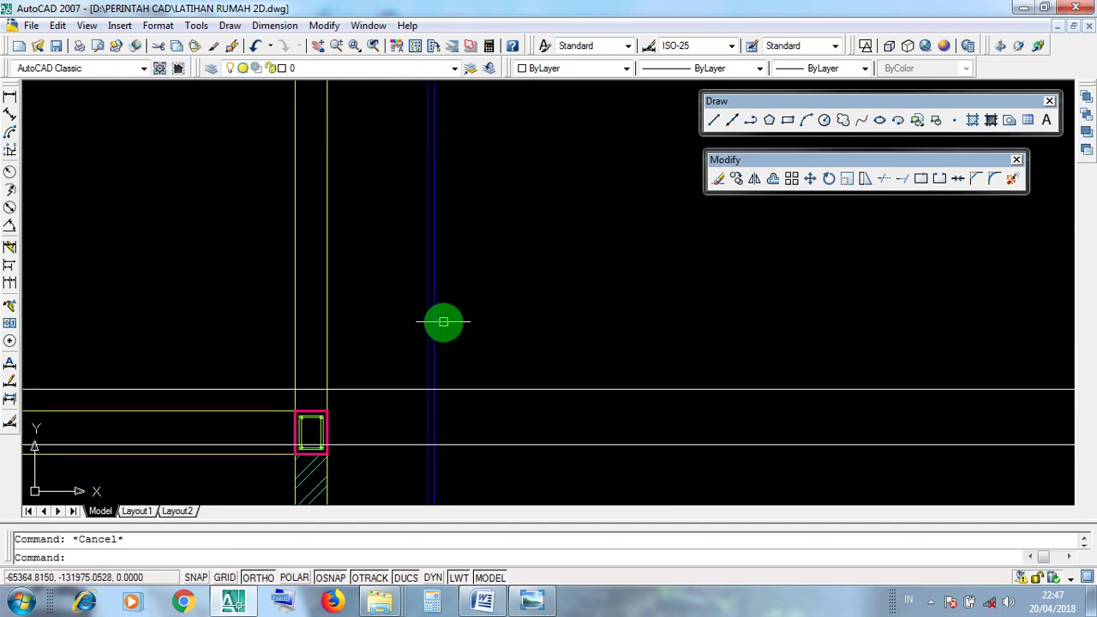
left_click(431, 318)
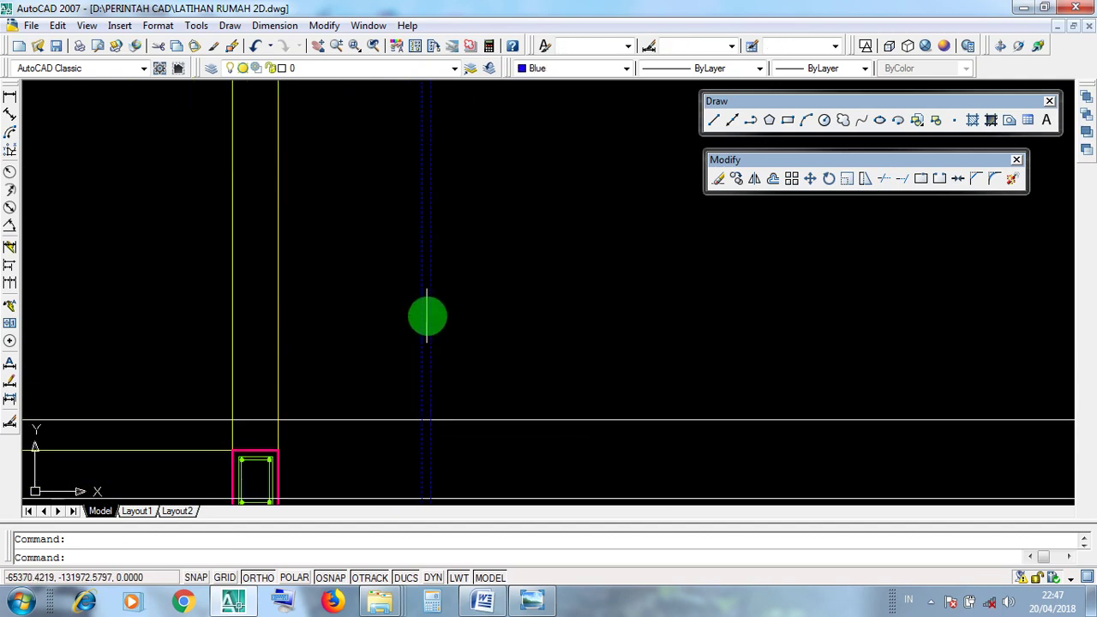
middle_click_drag(450, 342, 463, 327)
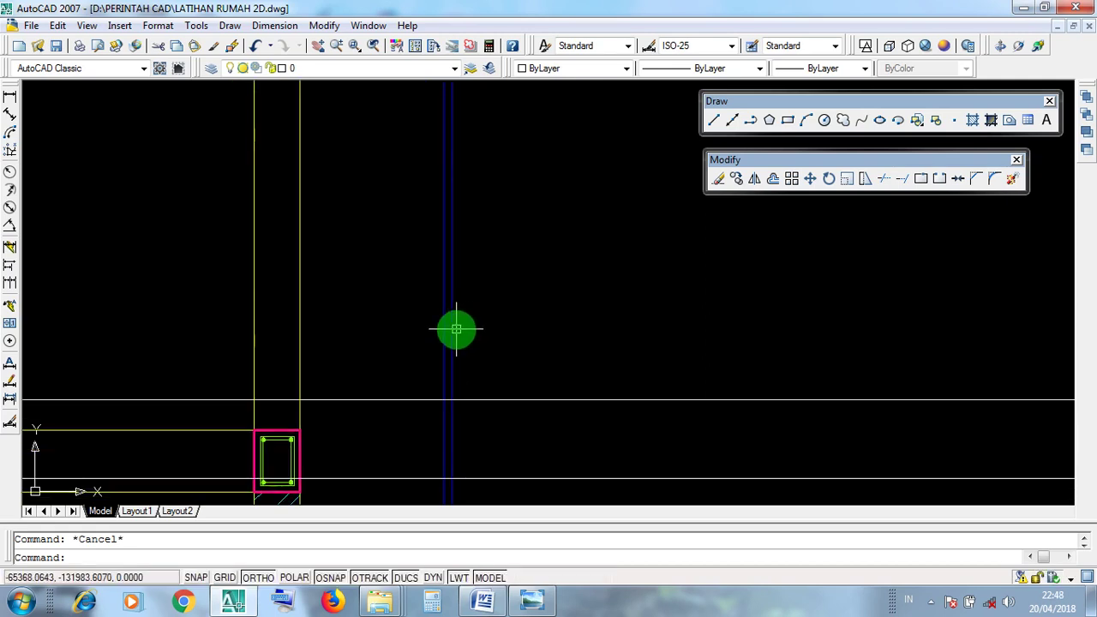
left_click(454, 329)
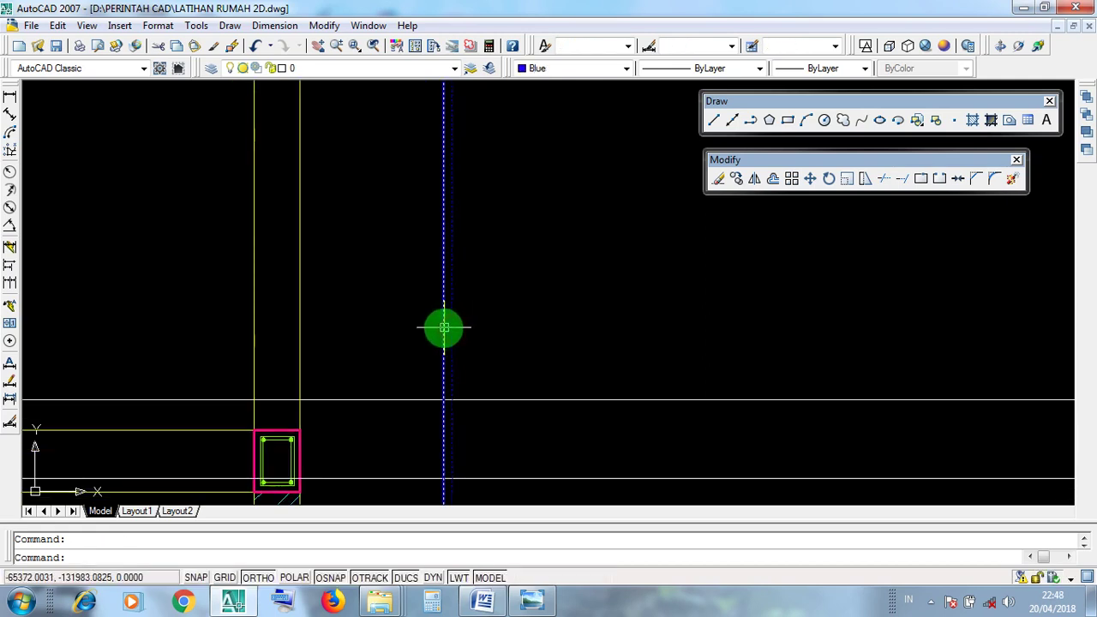
left_click(443, 326)
scroll(443, 341, "up", 3)
key("Escape")
left_click(459, 347)
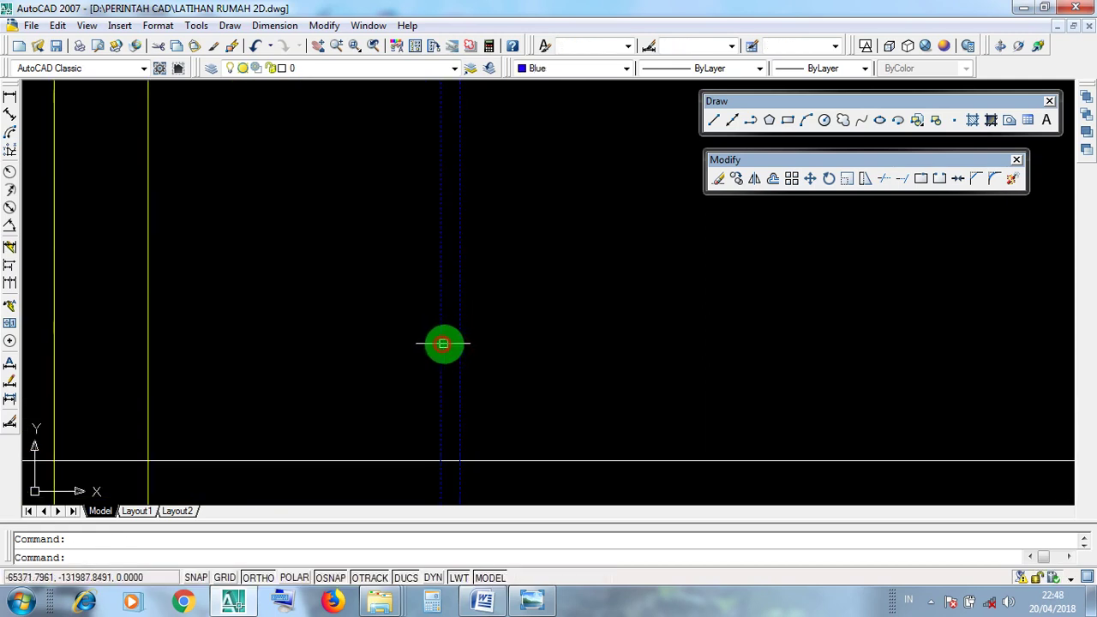
key("Escape")
left_click(459, 347)
key("Escape")
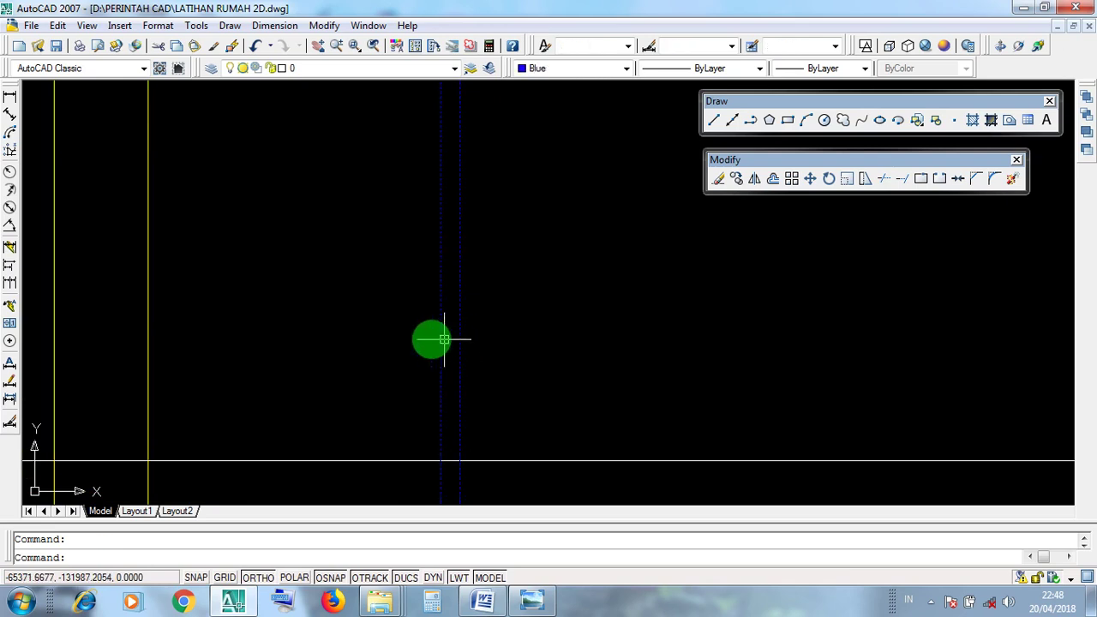
- Compare the outer blue line with its inner parallel neighbour at the example section's roof overhang by highlighting both and the outer one alone
scroll(525, 338, "down", 5)
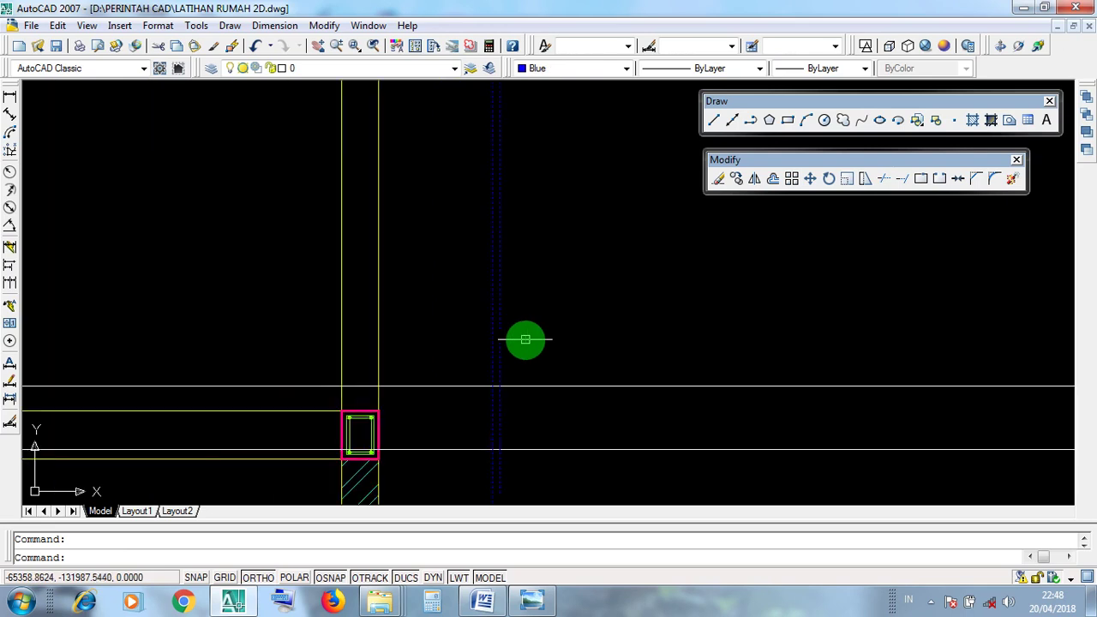
key("Escape")
left_click(511, 315)
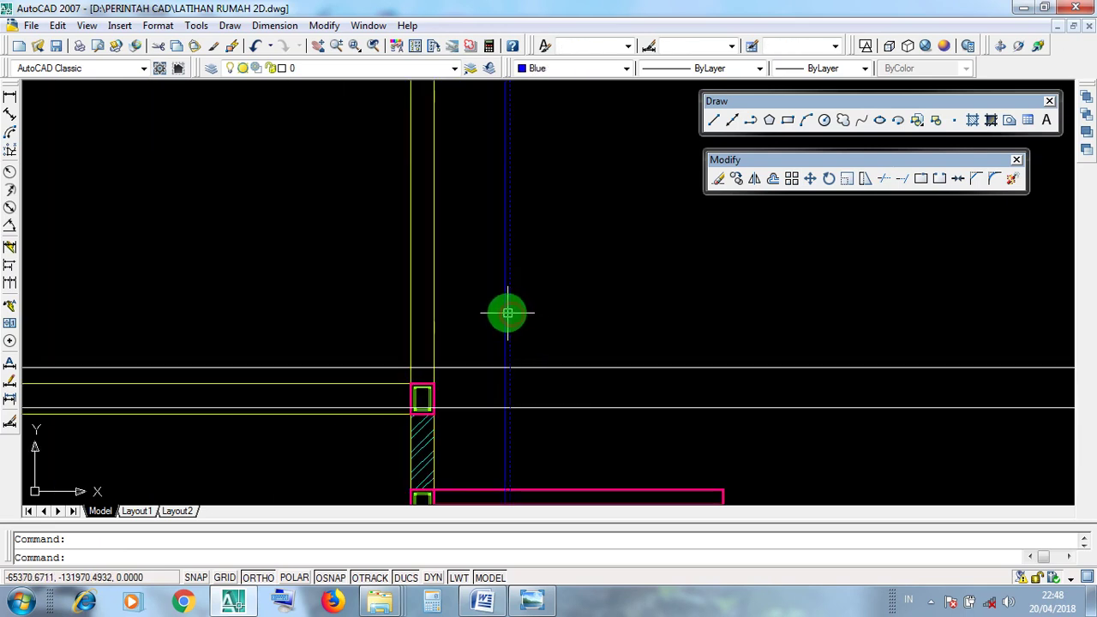
scroll(510, 318, "up", 3)
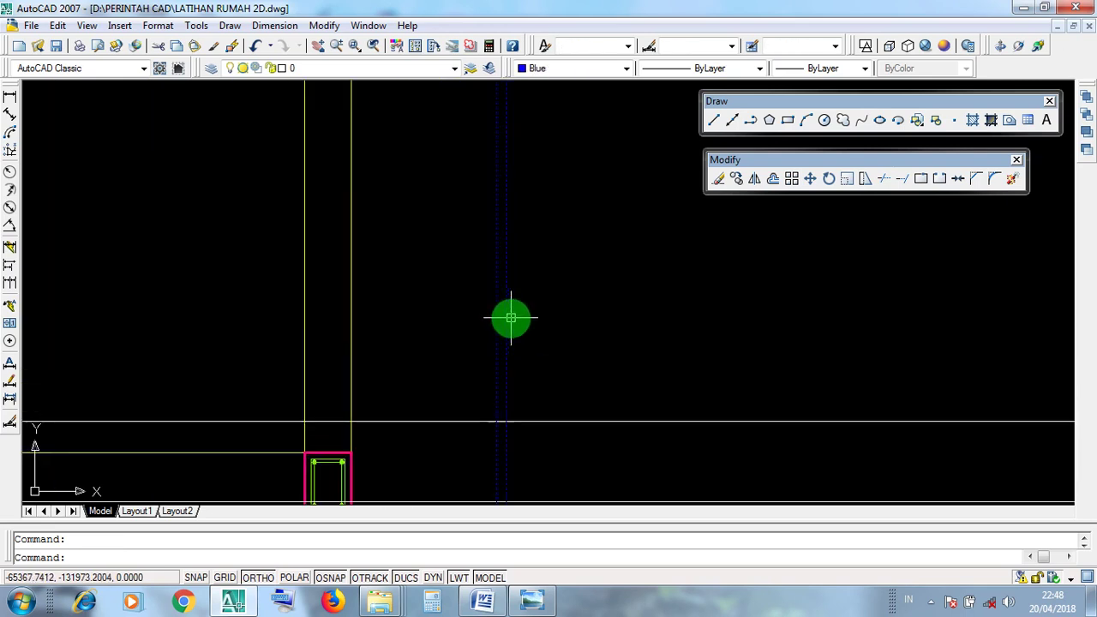
scroll(511, 319, "down", 2)
left_click(507, 326)
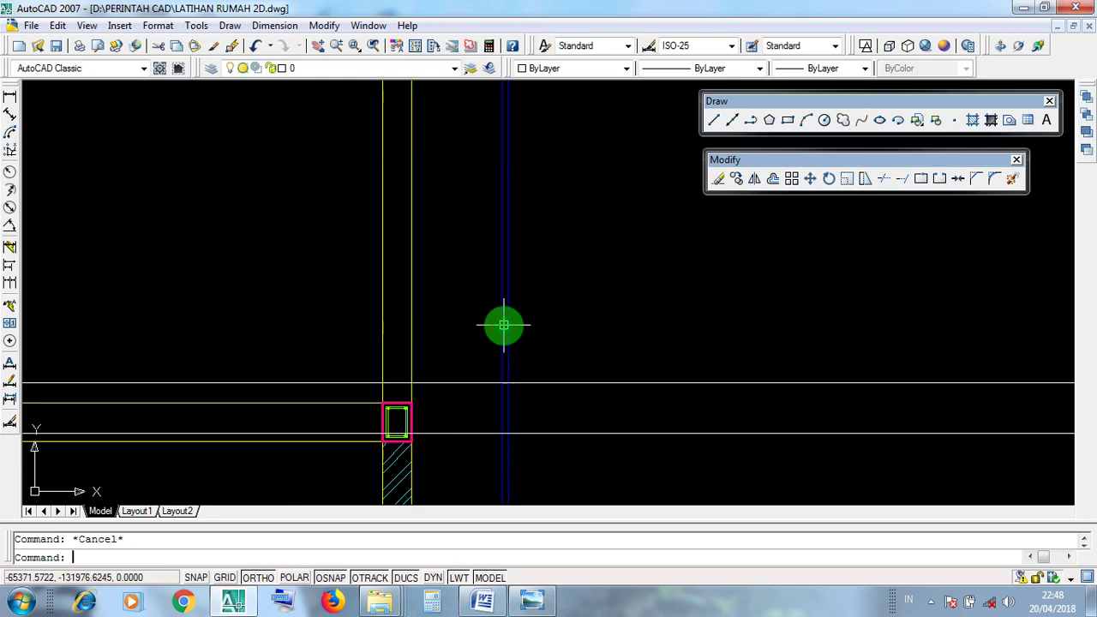
scroll(504, 326, "up", 2)
scroll(507, 337, "up", 1)
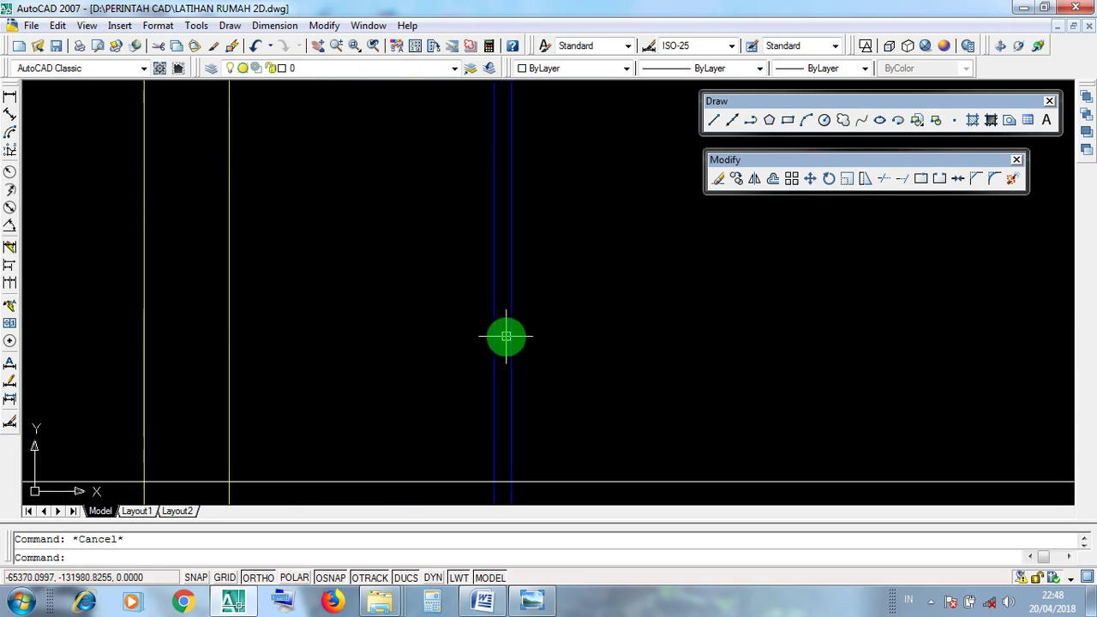
left_click(503, 295)
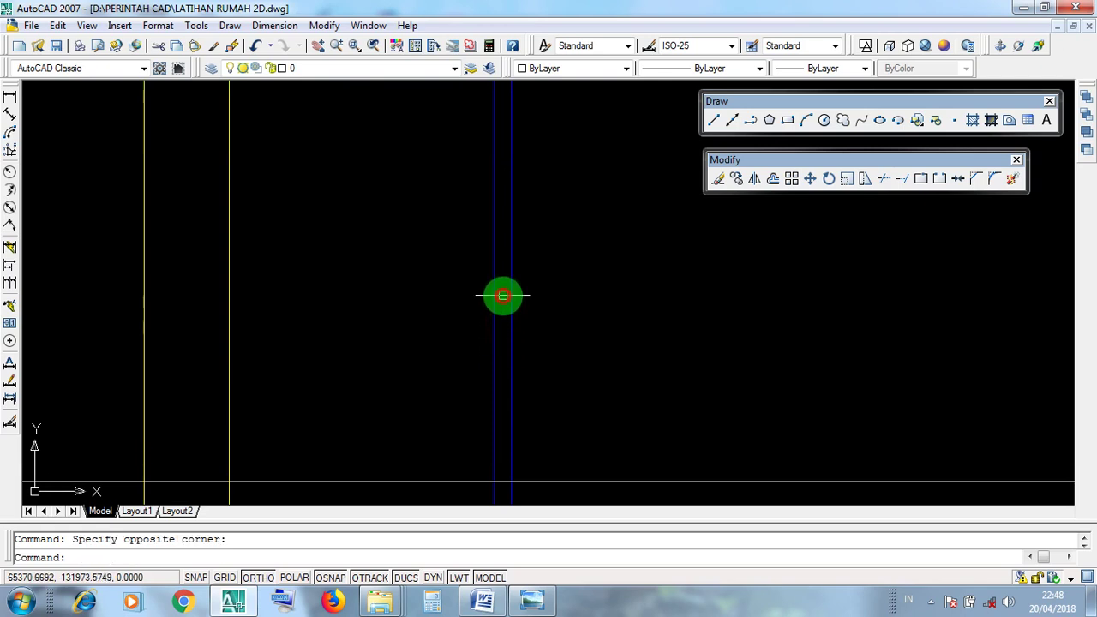
left_click(508, 320)
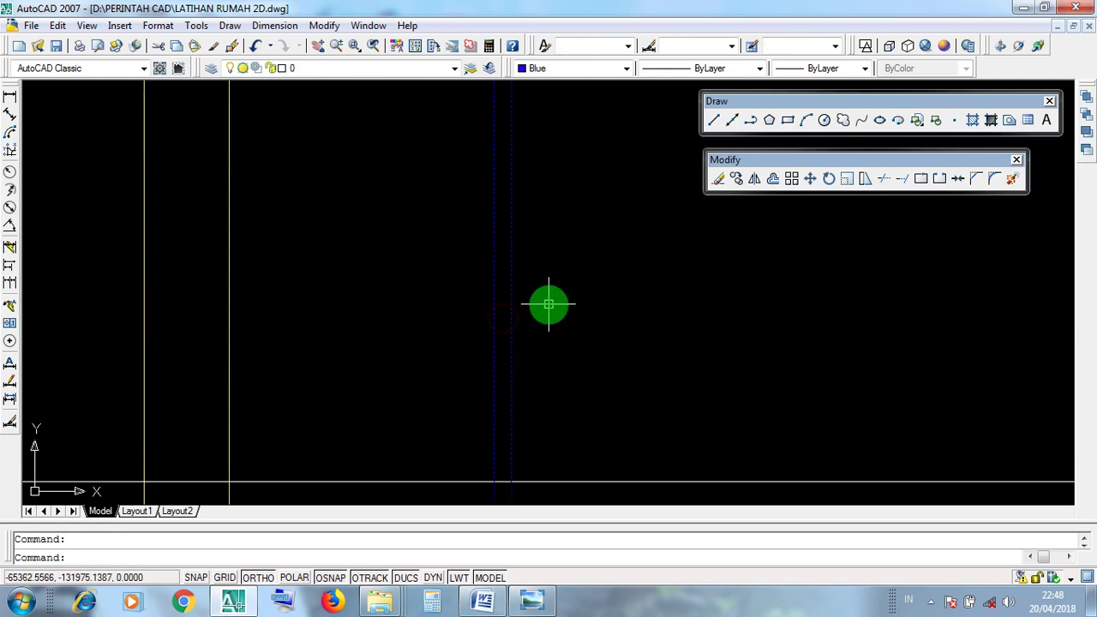
left_click(512, 343)
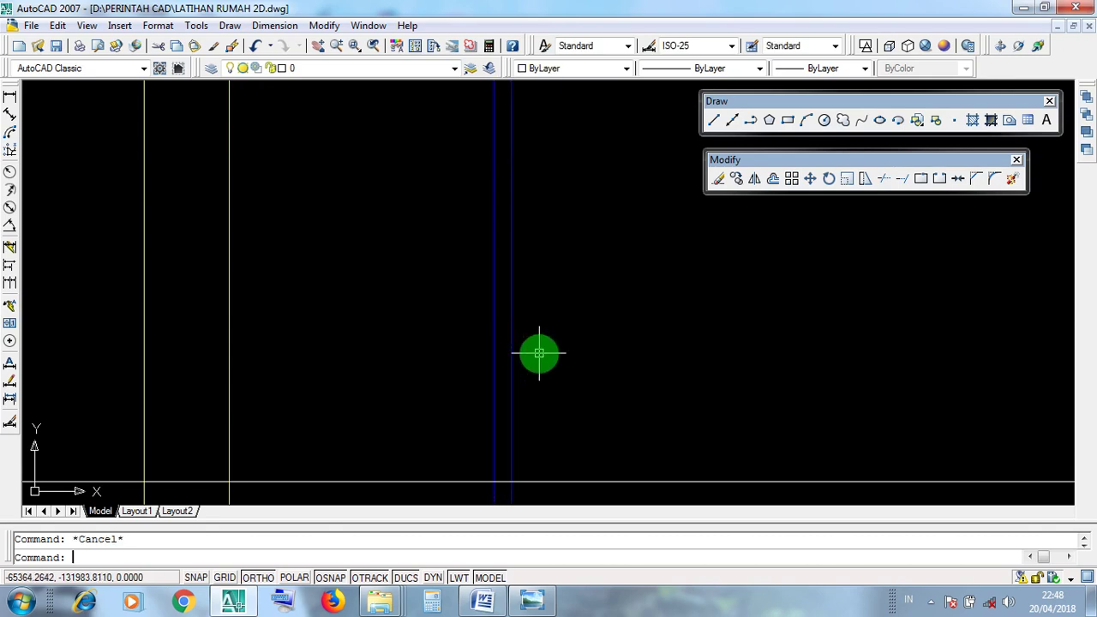
left_click(512, 352)
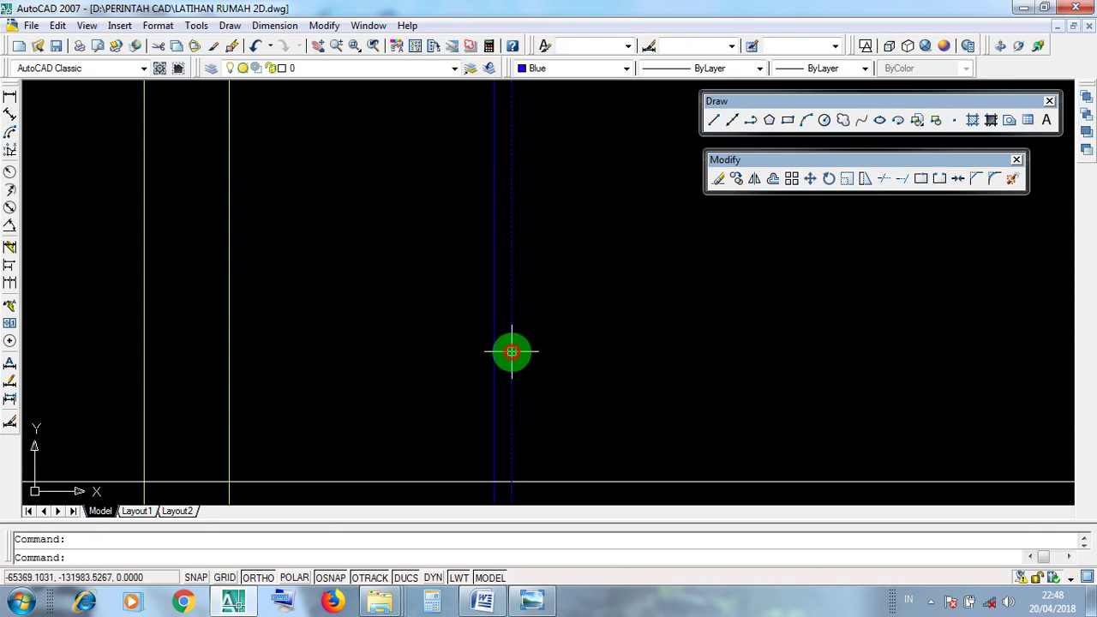
key("Escape")
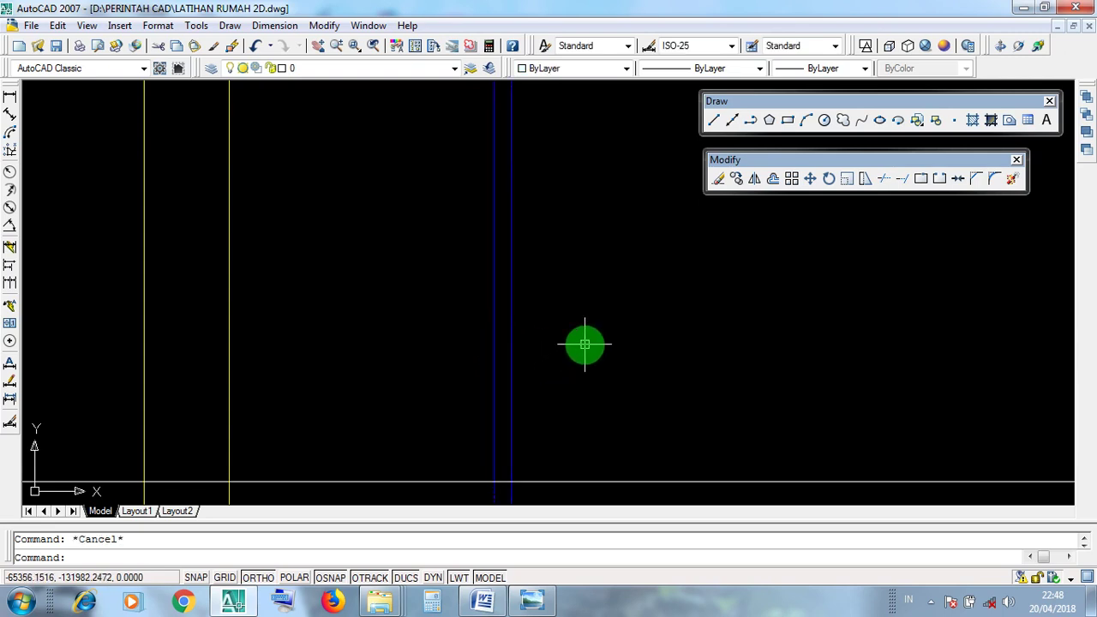
- Locate the unfinished longitudinal section beside the gable section and examine the horizontal ridge and eave guide lines crossing above it
scroll(571, 328, "down", 5)
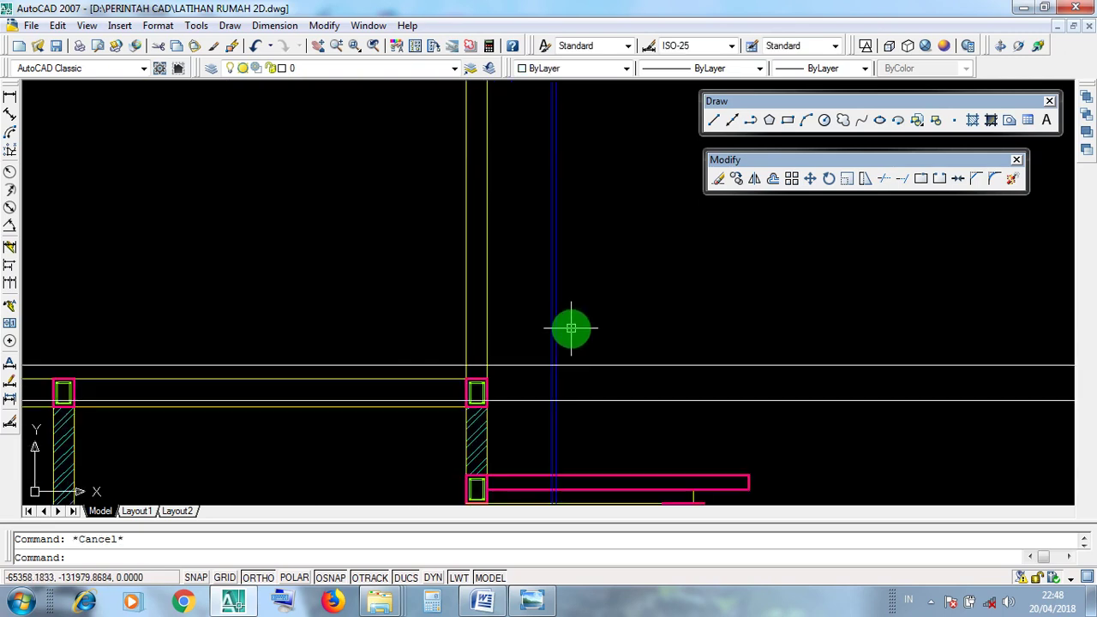
middle_click_drag(710, 375, 227, 298)
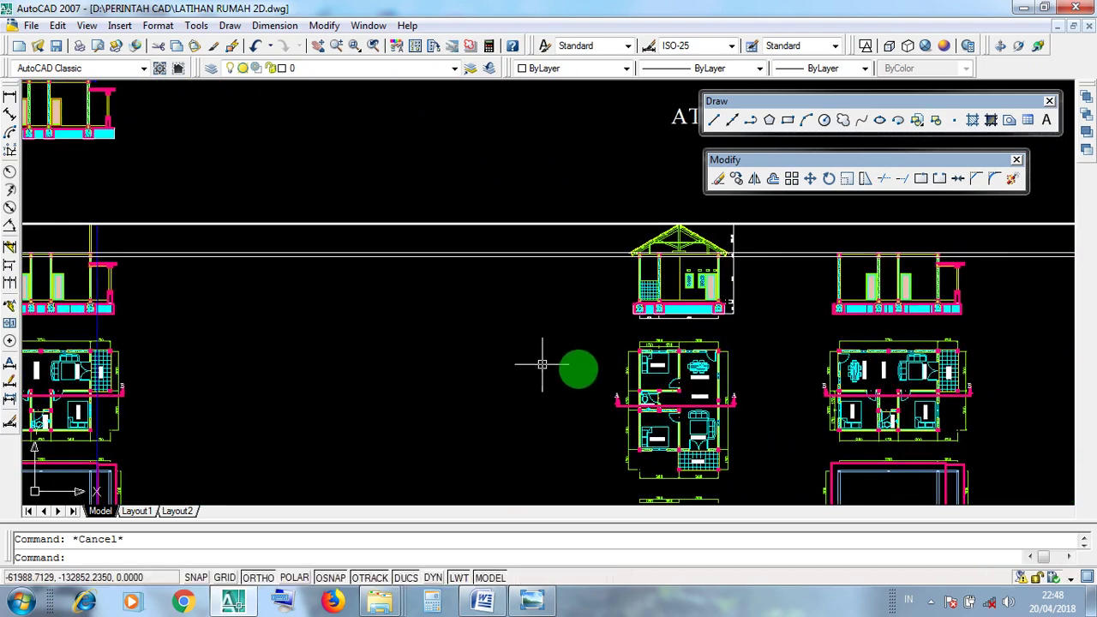
middle_click_drag(598, 370, 196, 372)
scroll(509, 205, "up", 5)
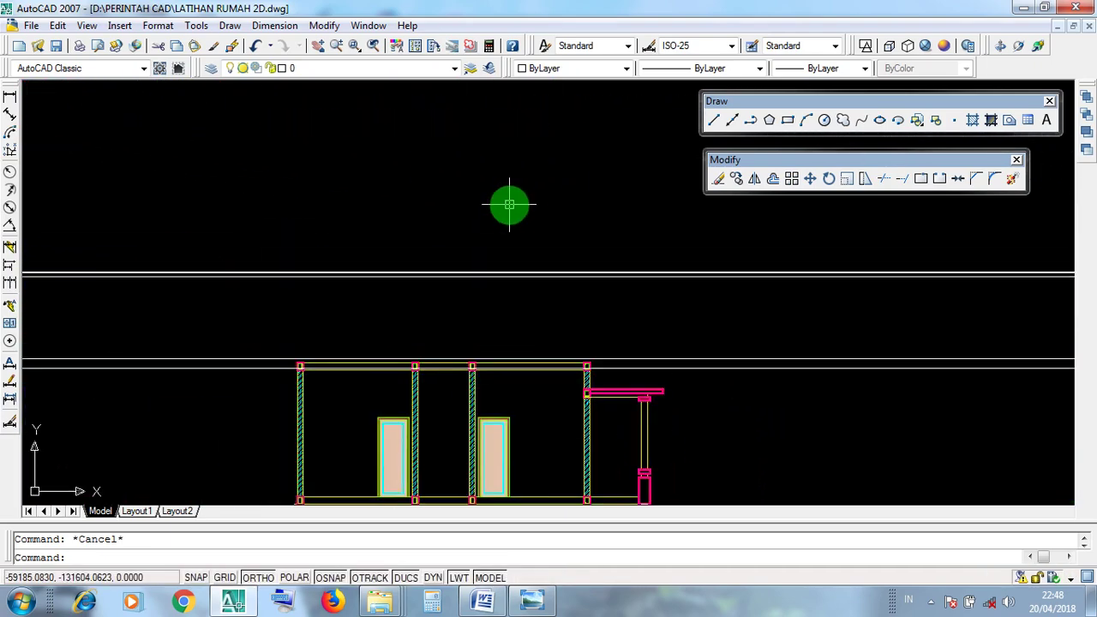
left_click(608, 370)
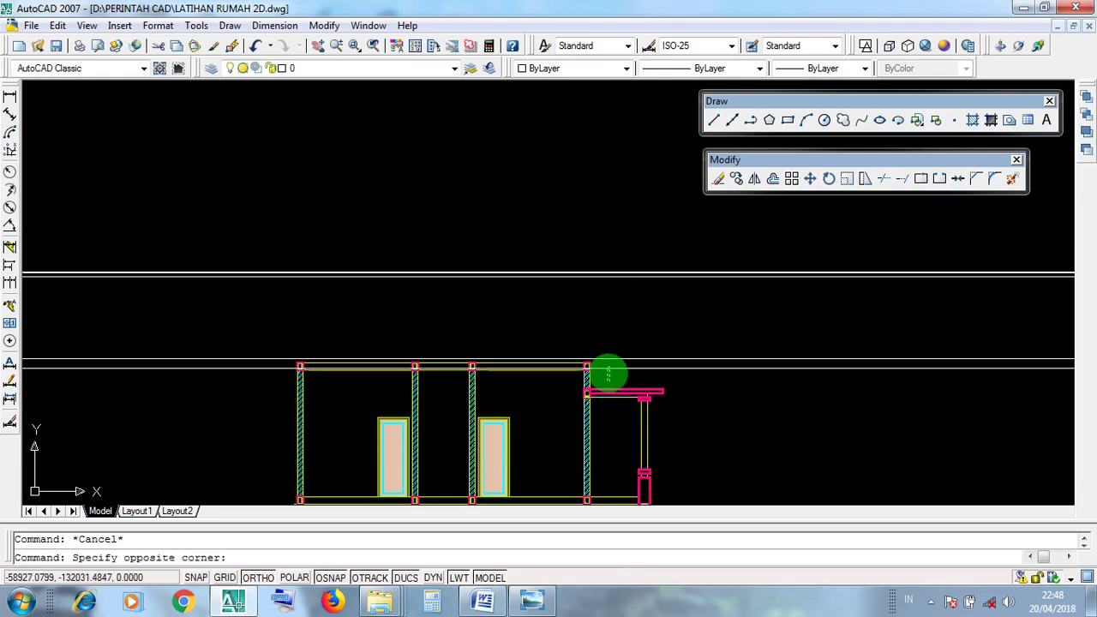
left_click(607, 374)
middle_click_drag(573, 424, 559, 92)
middle_click_drag(580, 387, 556, 92)
scroll(548, 393, "down", 4)
scroll(558, 255, "up", 5)
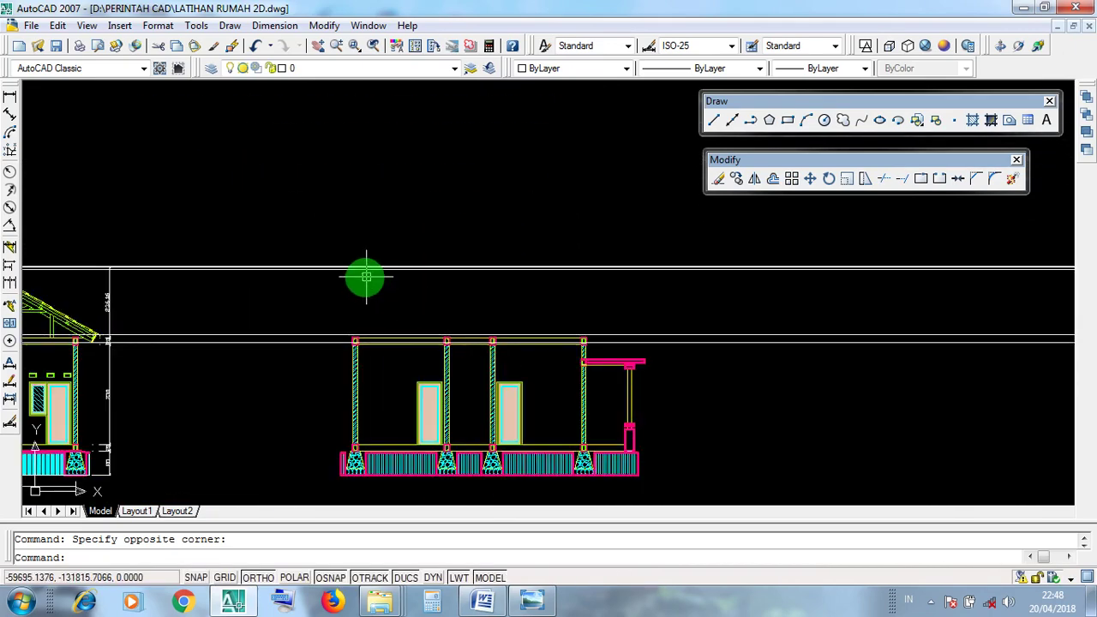
left_click(296, 228)
left_click(463, 229)
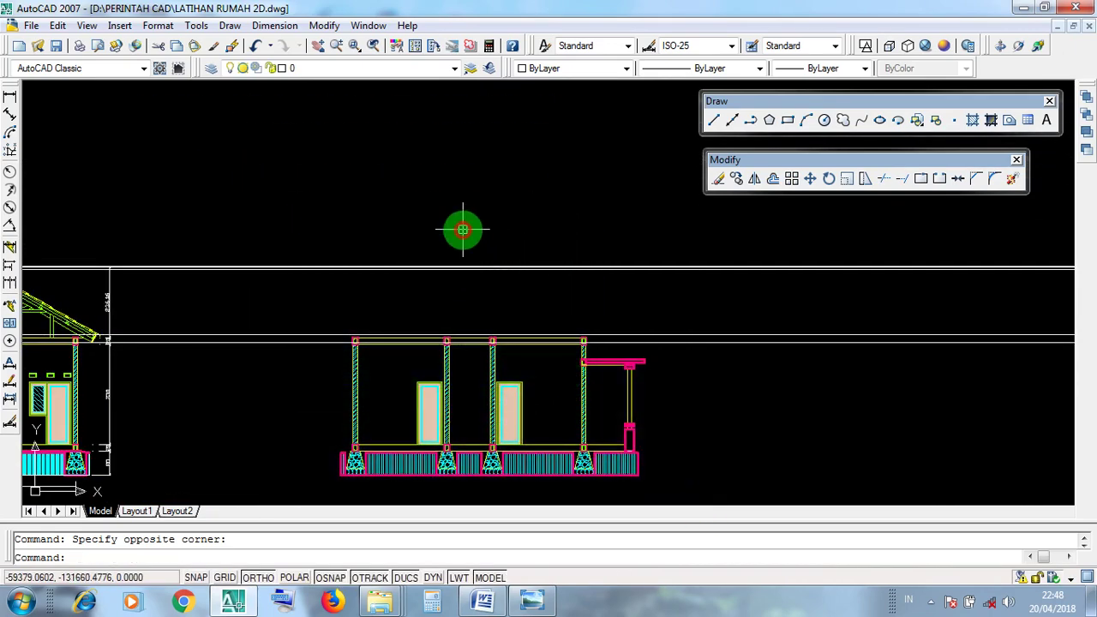
- Highlight the roof outline in the ring beam plan below the unfinished longitudinal section and examine its two side edges
middle_click_drag(497, 406, 503, 184)
middle_click_drag(514, 328, 485, 98)
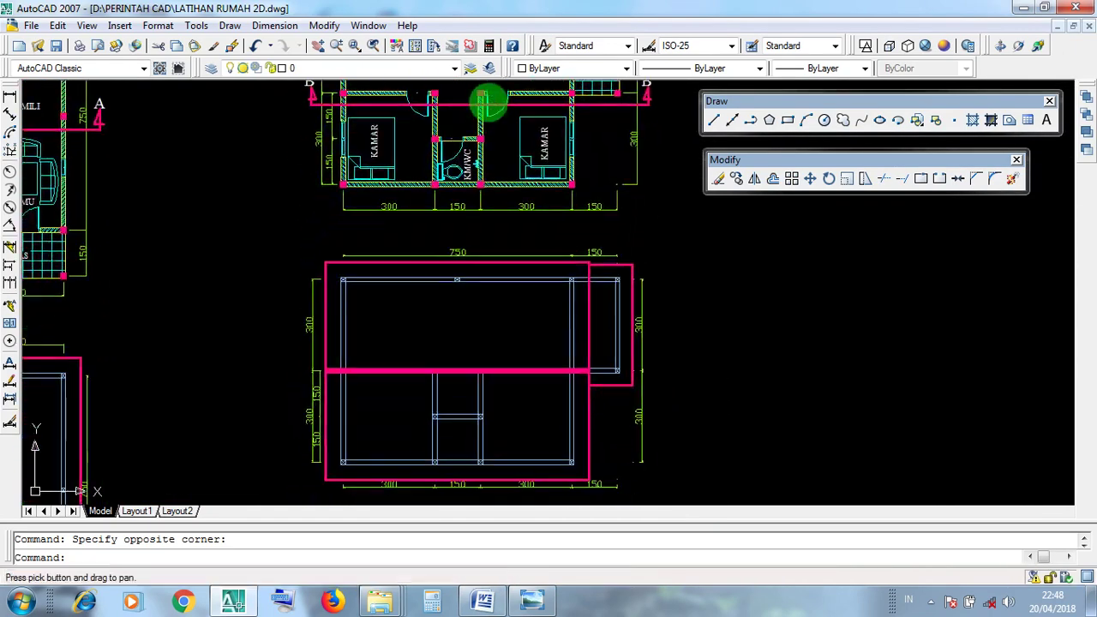
middle_click_drag(514, 372, 502, 341)
left_click(571, 391)
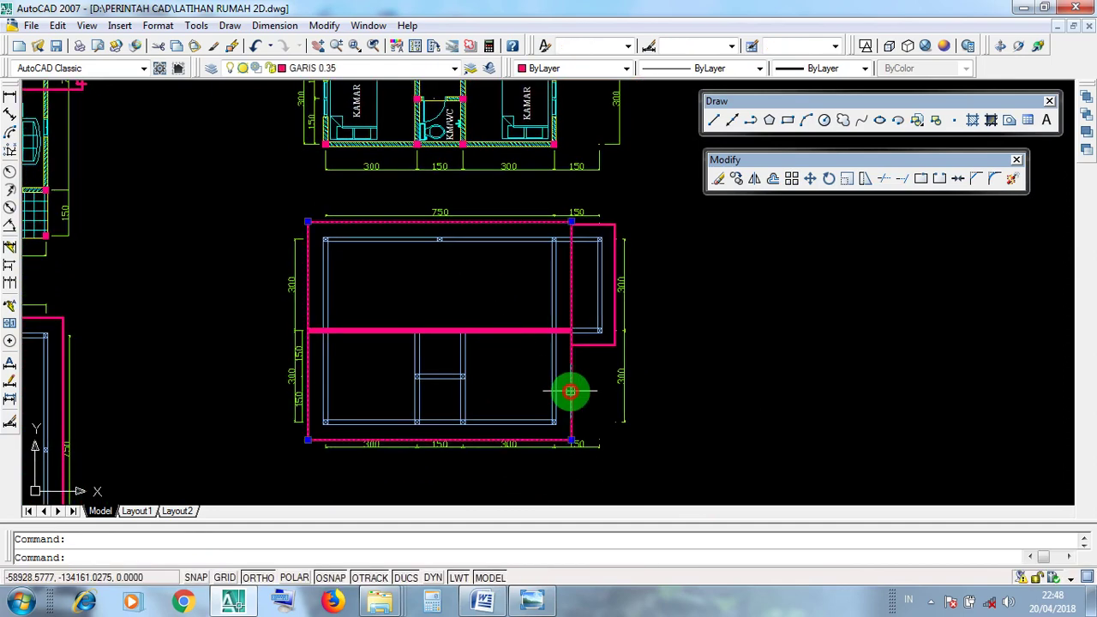
scroll(309, 396, "up", 2)
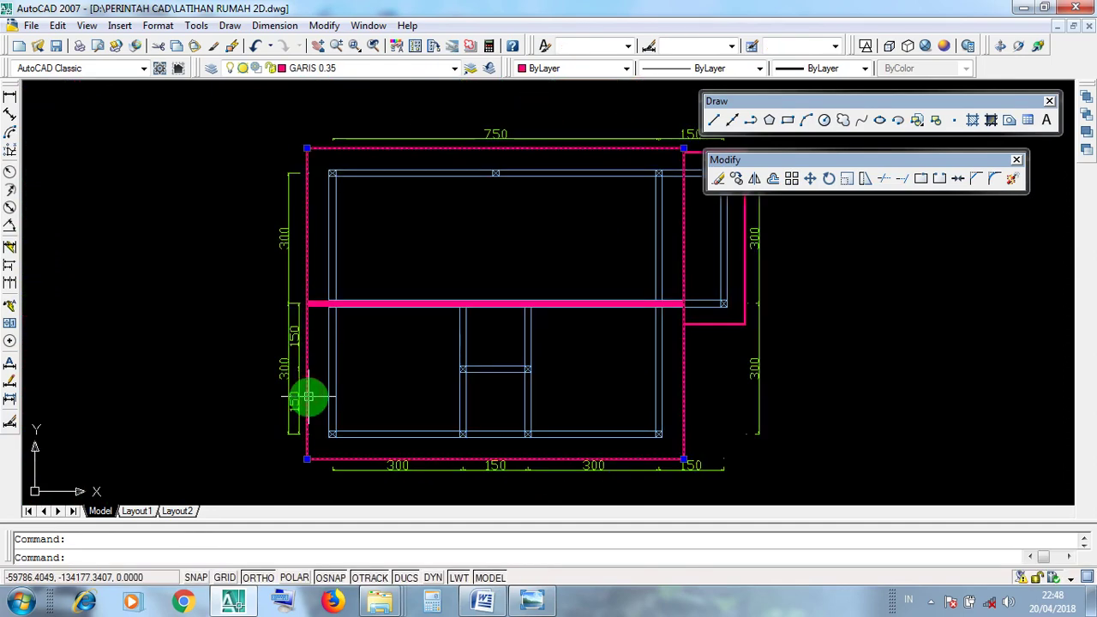
scroll(447, 380, "down", 4)
- Highlight the main outline of the tiled roof plan below the ring beam plan and examine its outer side edges
middle_click_drag(466, 458, 466, 296)
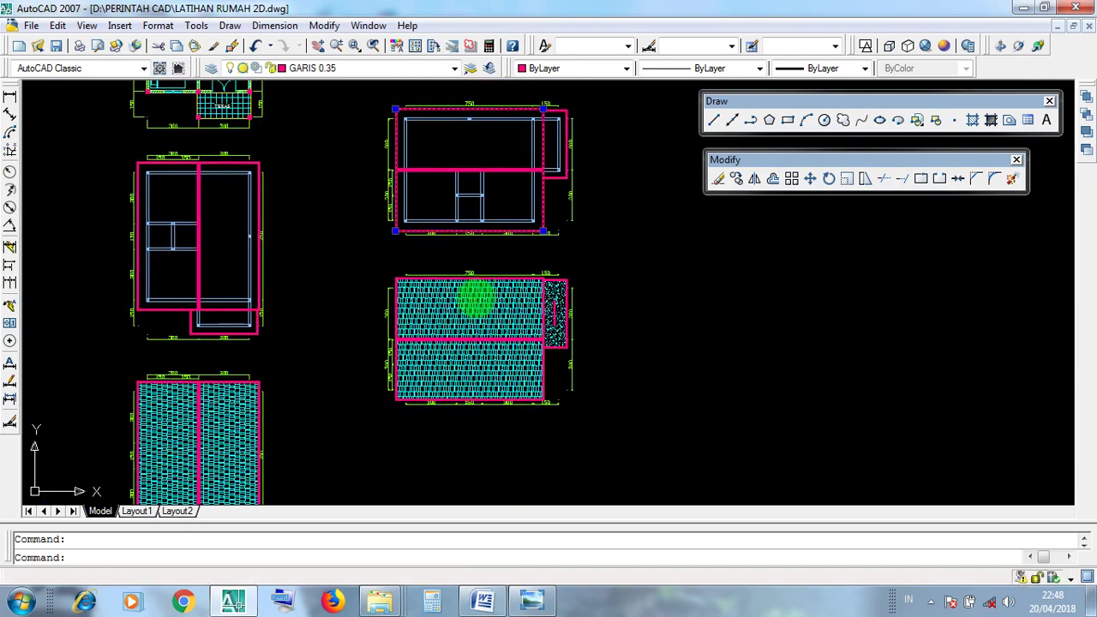
scroll(534, 365, "up", 2)
scroll(533, 364, "up", 4)
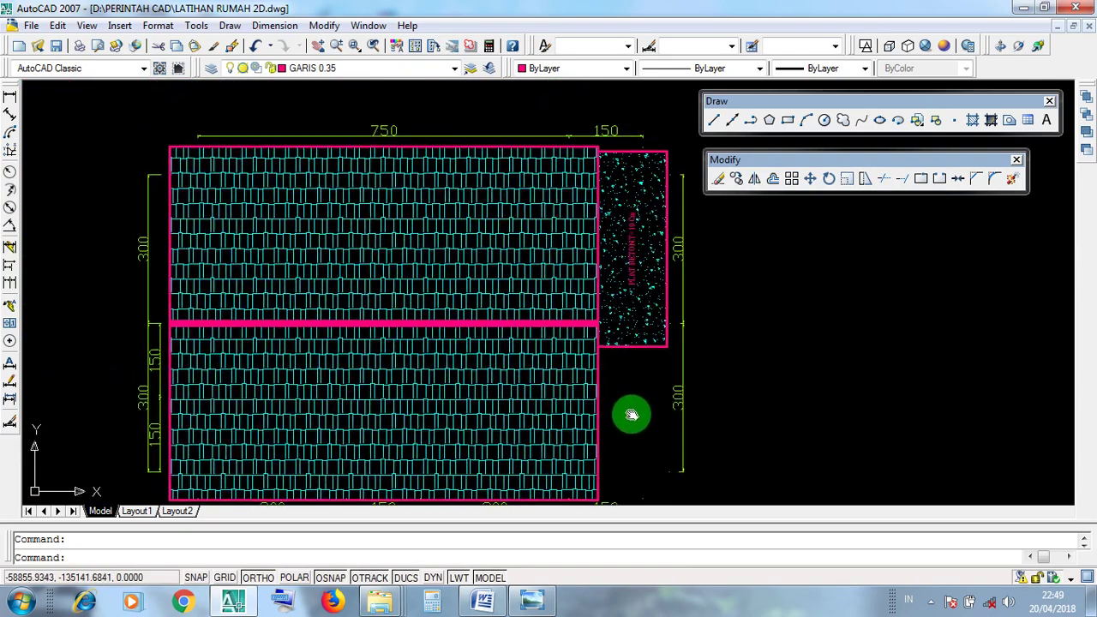
key("Escape")
left_click(618, 378)
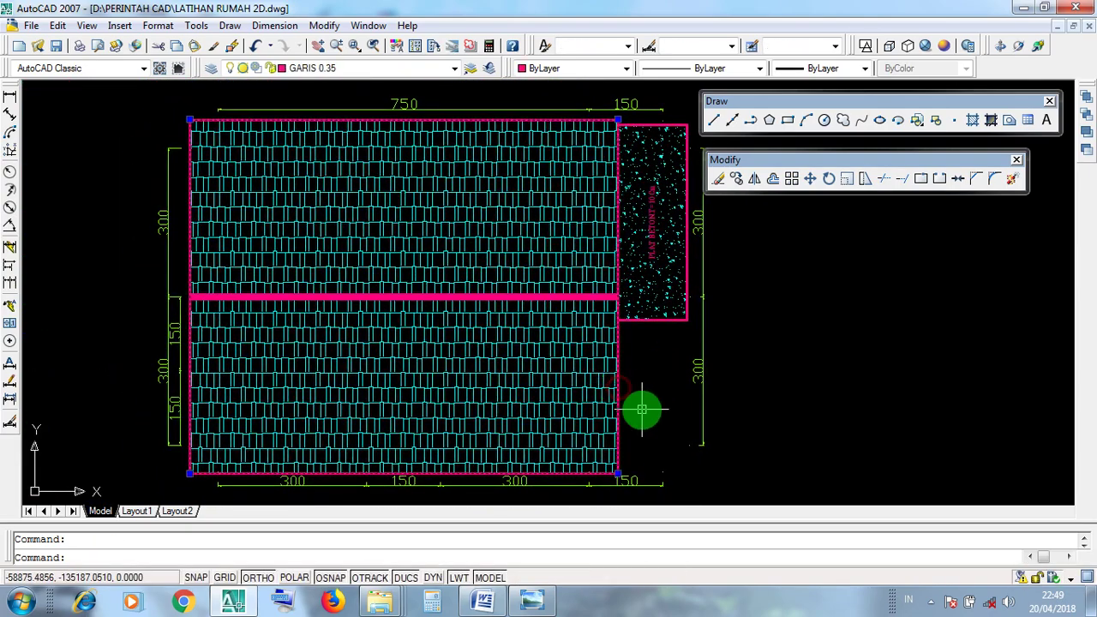
- Compare the main roof outline in the tiled roof plan and the ring beam plan by highlighting it in each
key("Escape")
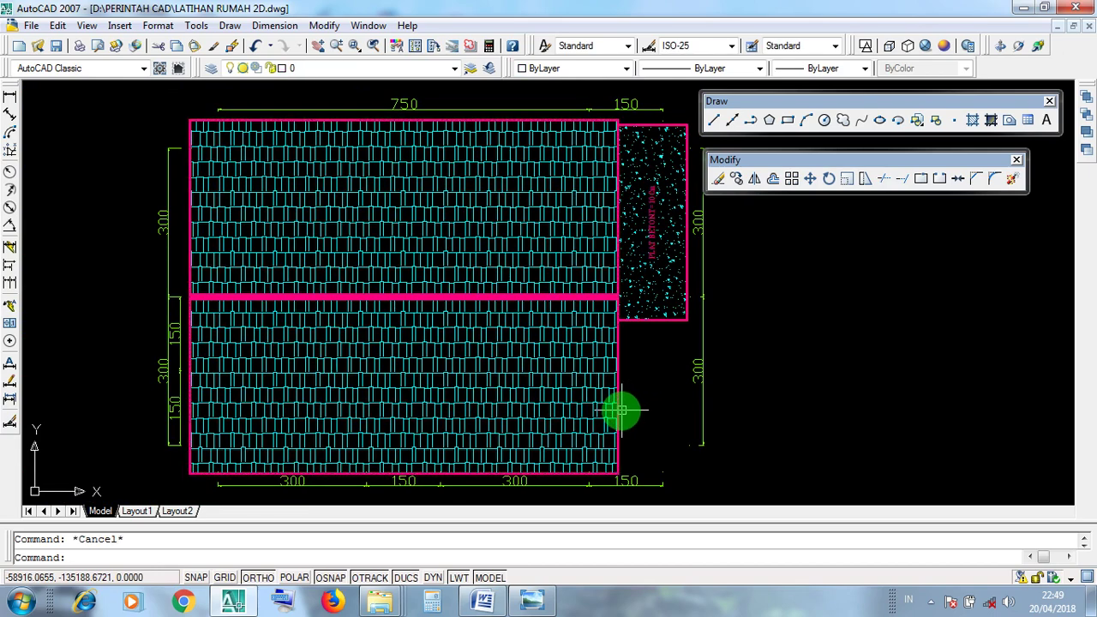
left_click(622, 411)
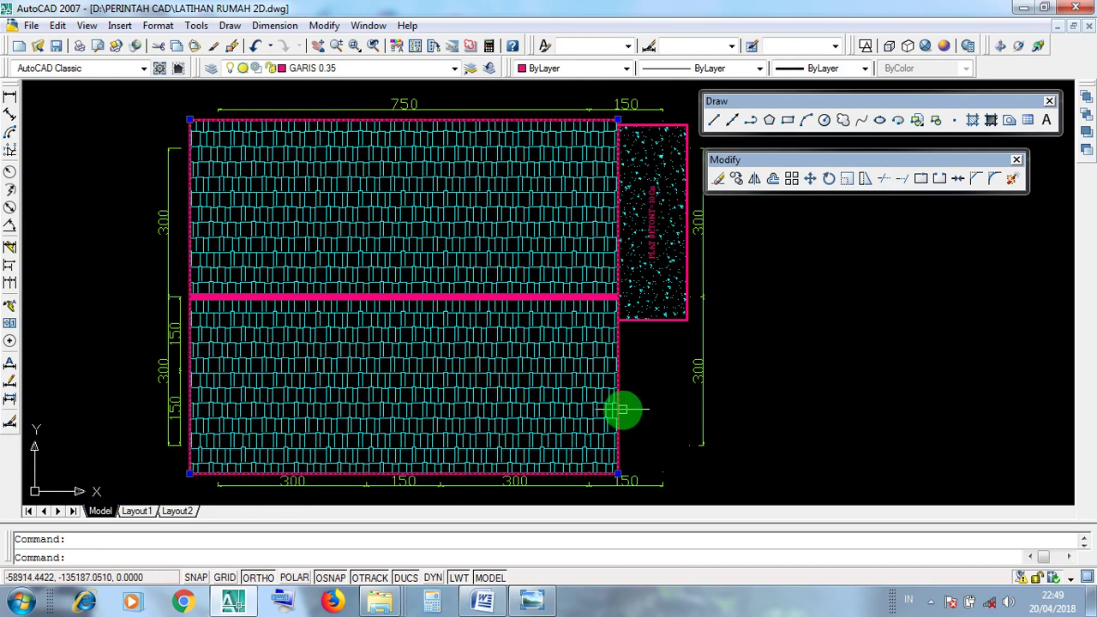
middle_click_drag(626, 236, 609, 559)
middle_click_drag(616, 336, 647, 503)
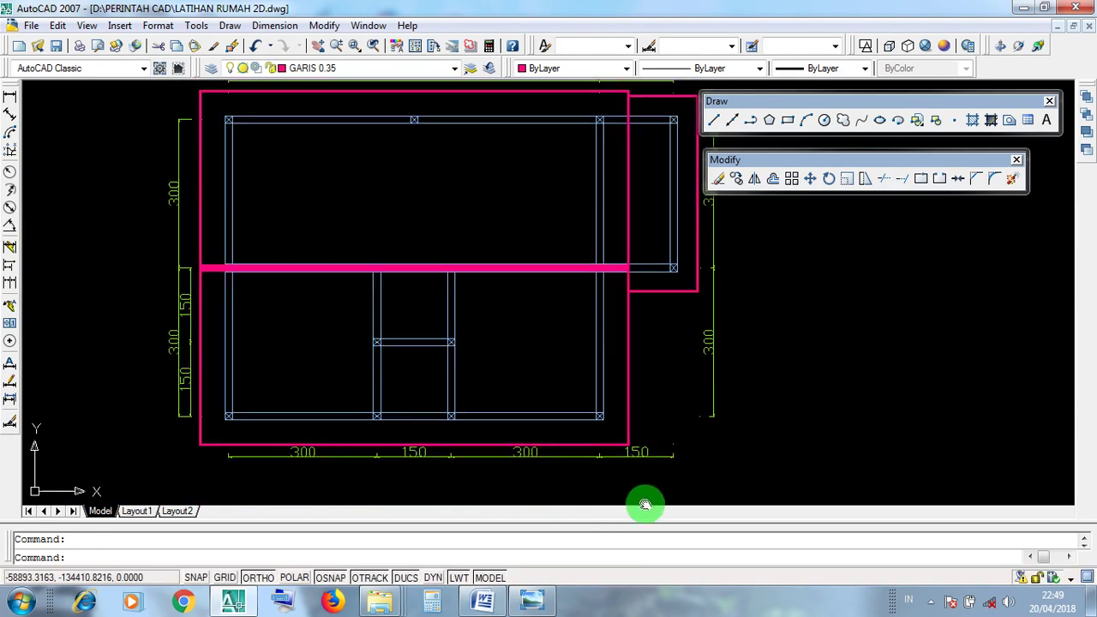
left_click(629, 408)
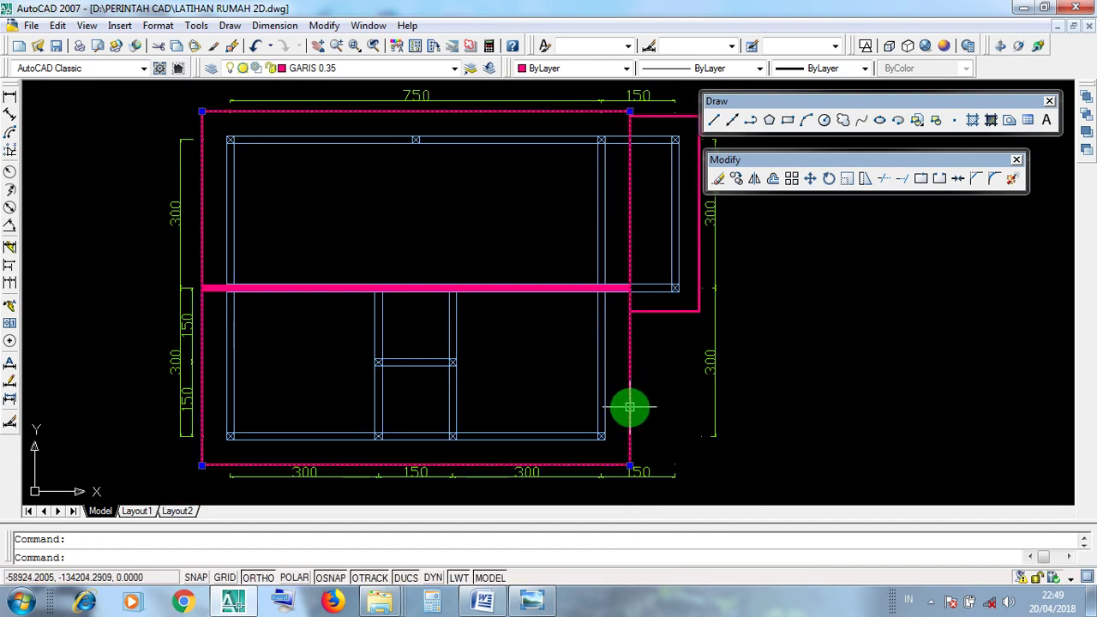
key("Escape")
left_click(630, 407)
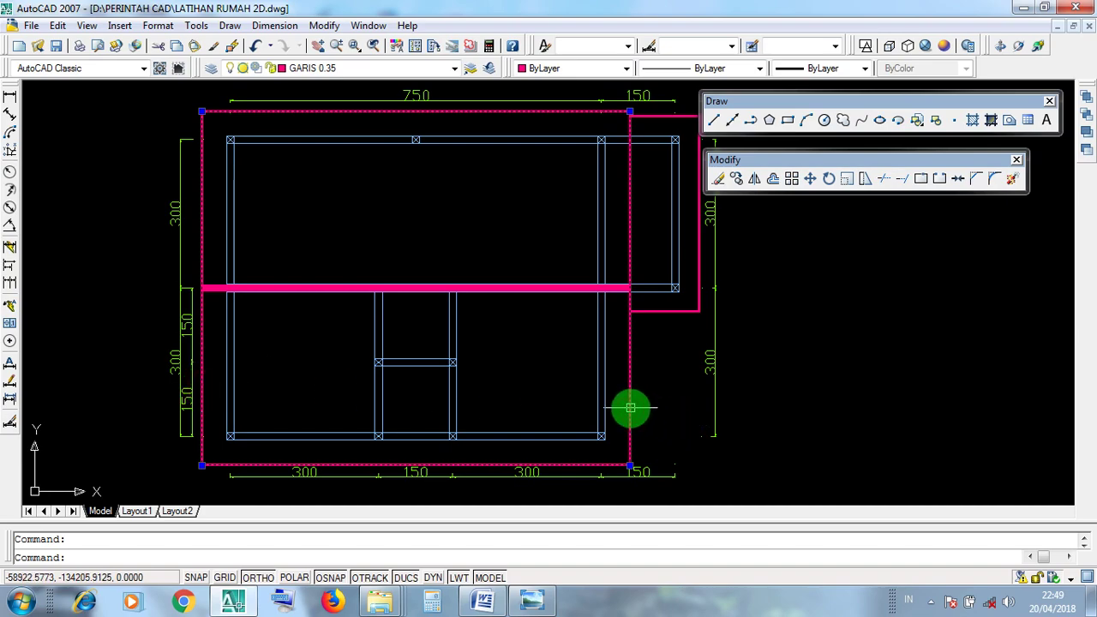
scroll(630, 408, "down", 2)
mouse_move(630, 444)
middle_mouse_down()
mouse_move(635, 208)
mouse_move(646, 377)
mouse_move(669, 402)
middle_mouse_up()
scroll(645, 390, "up", 3)
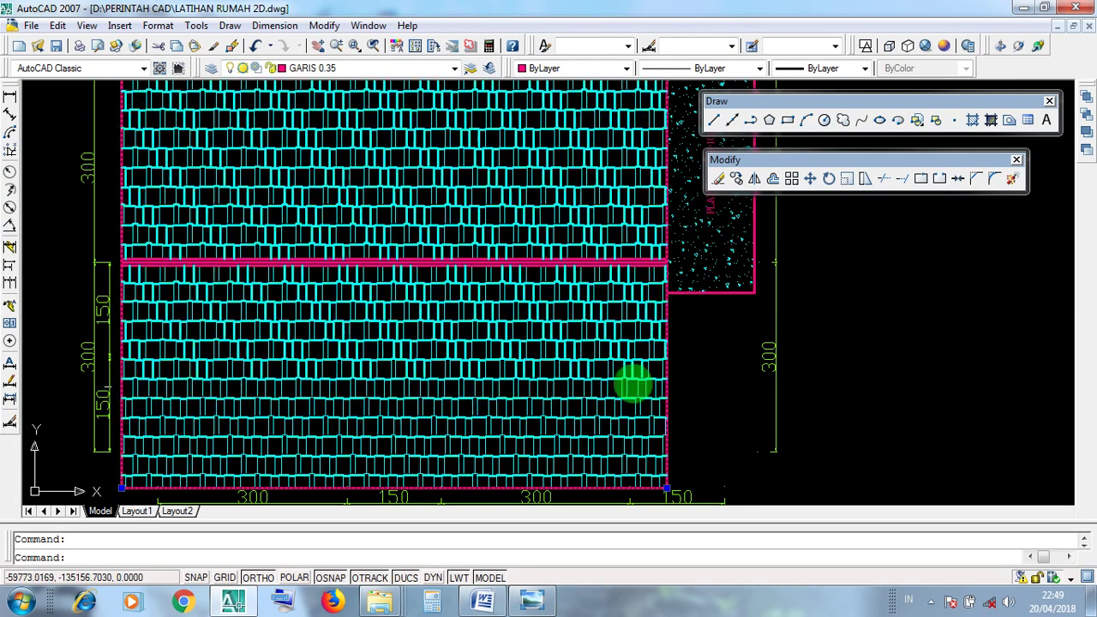
key("Escape")
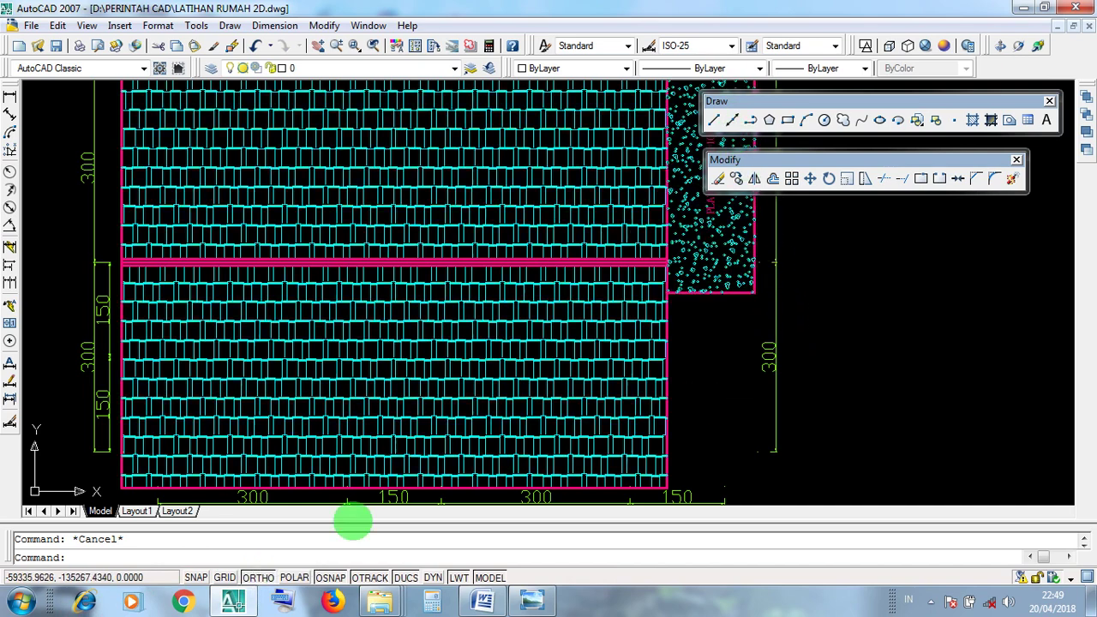
- Draw a vertical construction line along the tiled roof plan's side edge that adjoins the concrete slab
left_click(733, 123)
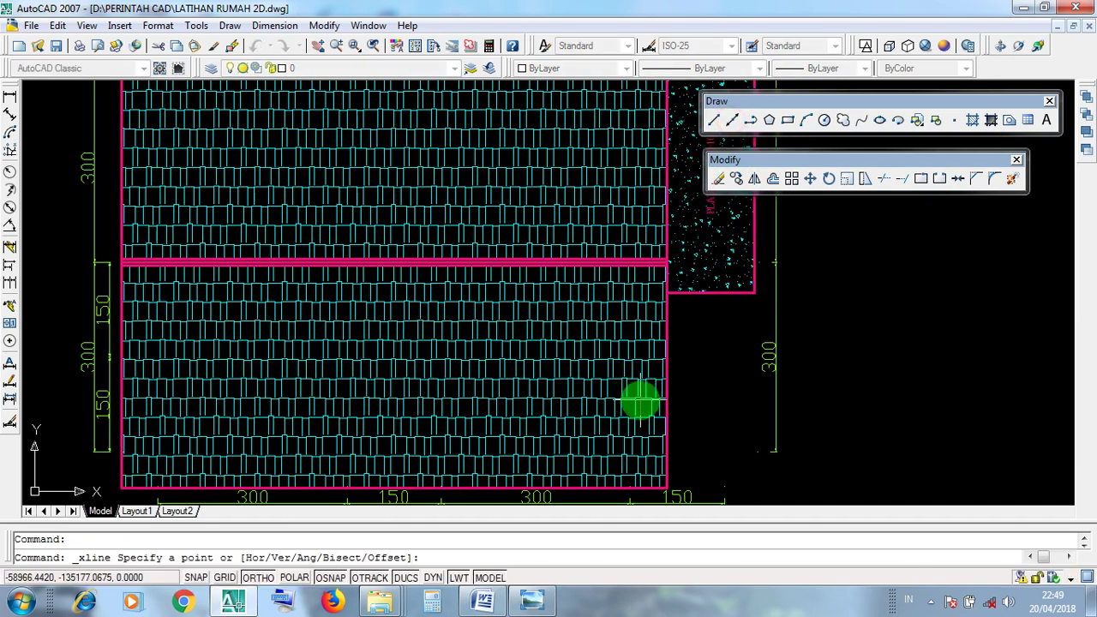
scroll(642, 398, "down", 6)
middle_click_drag(666, 338, 648, 469)
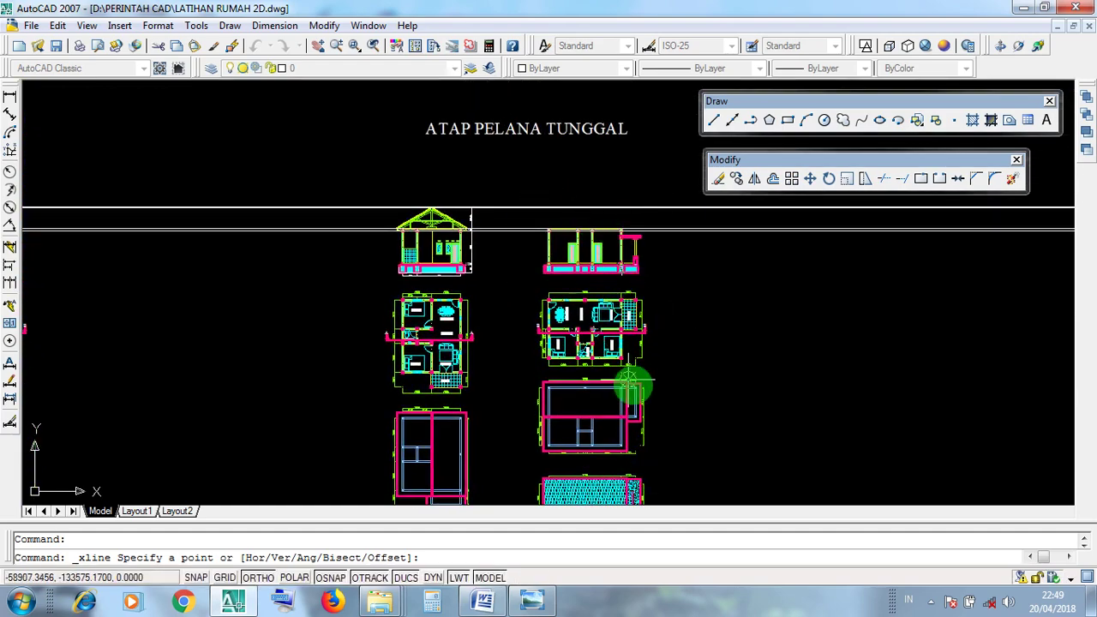
middle_click_drag(676, 434, 670, 305)
scroll(663, 403, "up", 3)
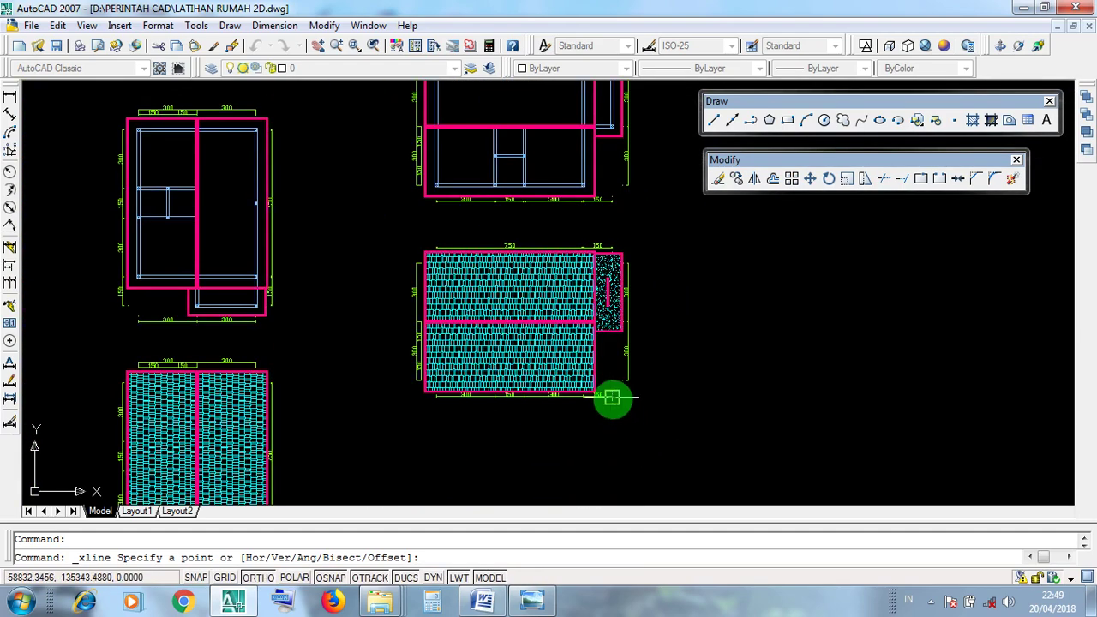
scroll(607, 390, "up", 2)
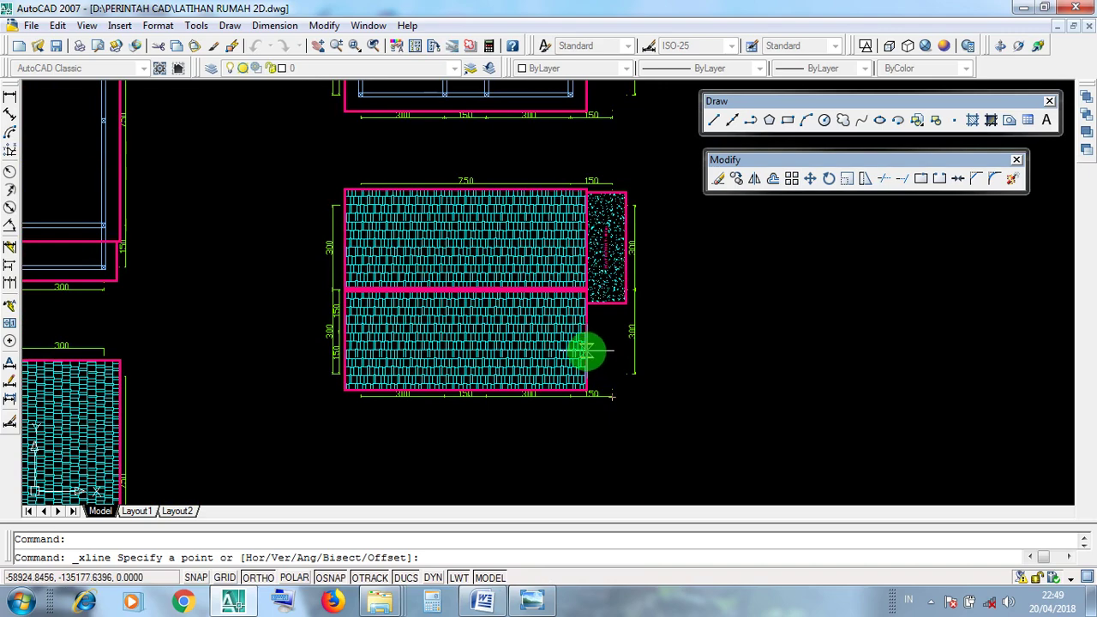
scroll(586, 349, "up", 3)
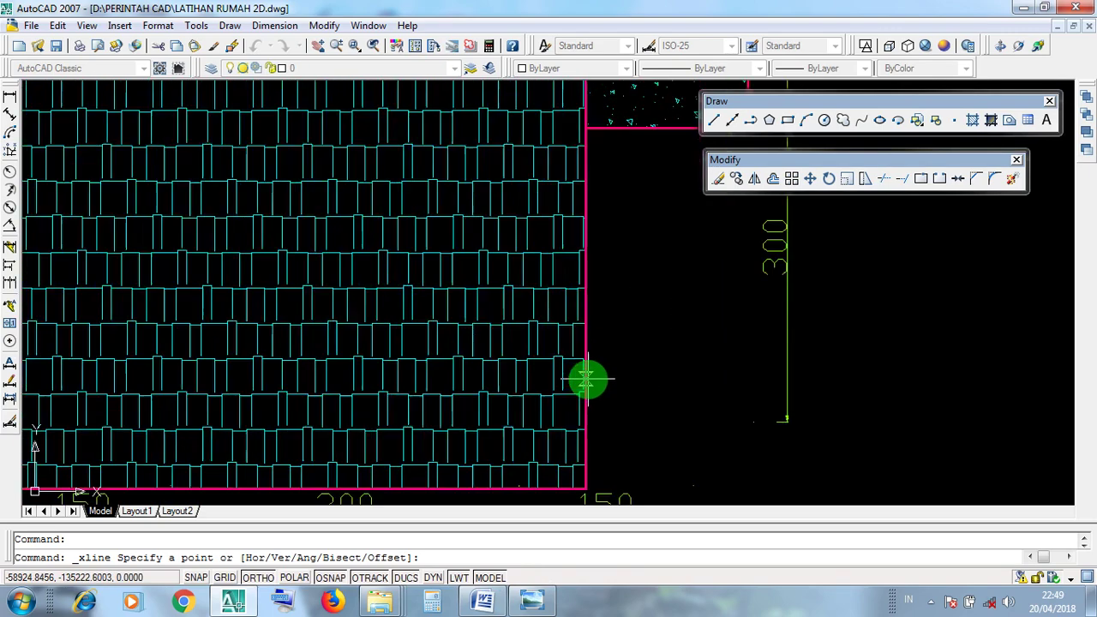
scroll(586, 348, "up", 3)
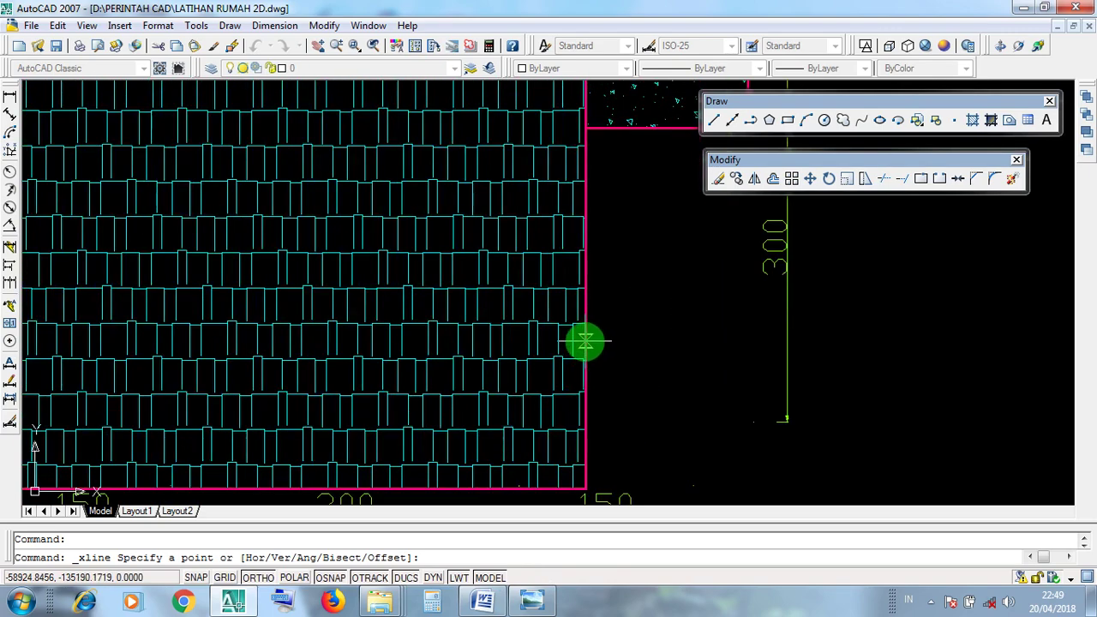
left_click(585, 341)
scroll(585, 339, "down", 6)
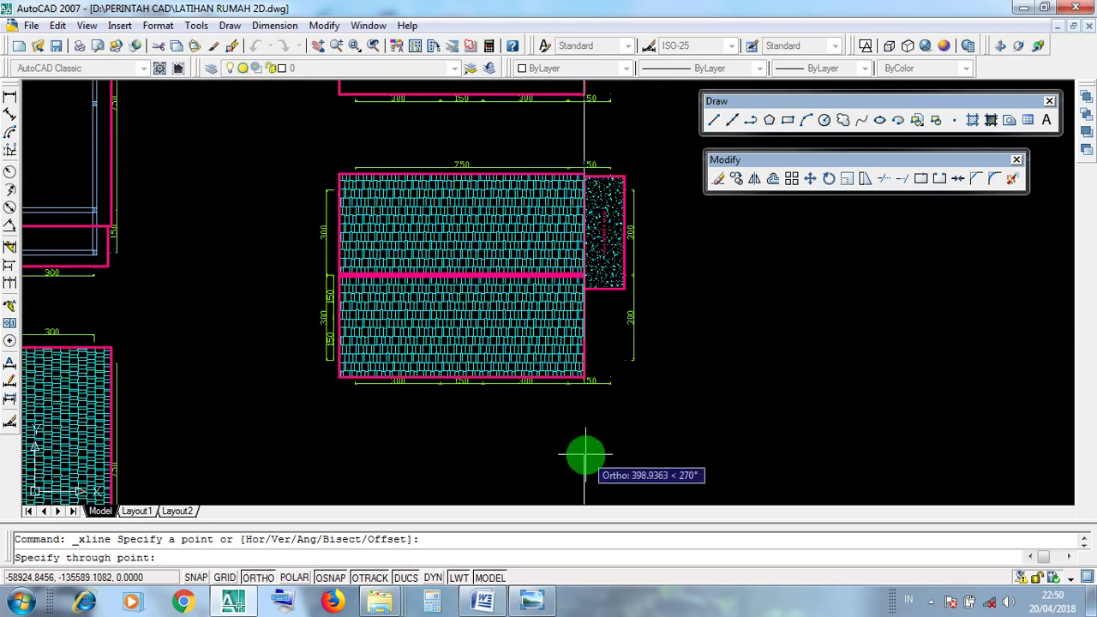
middle_click_drag(581, 322, 577, 462)
scroll(558, 279, "up", 3)
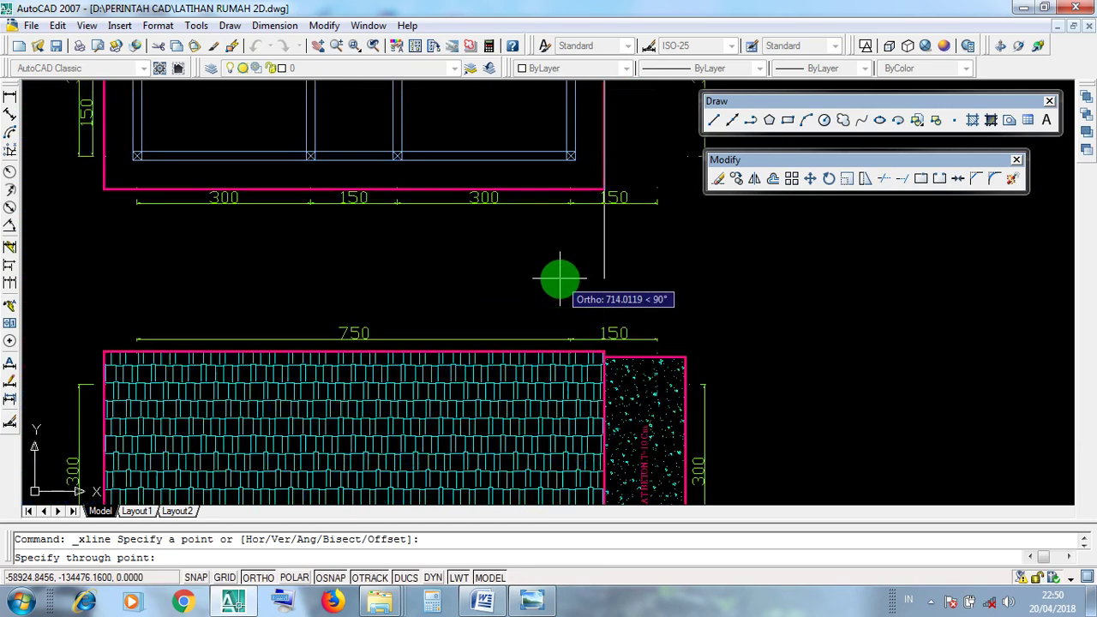
left_click(604, 271)
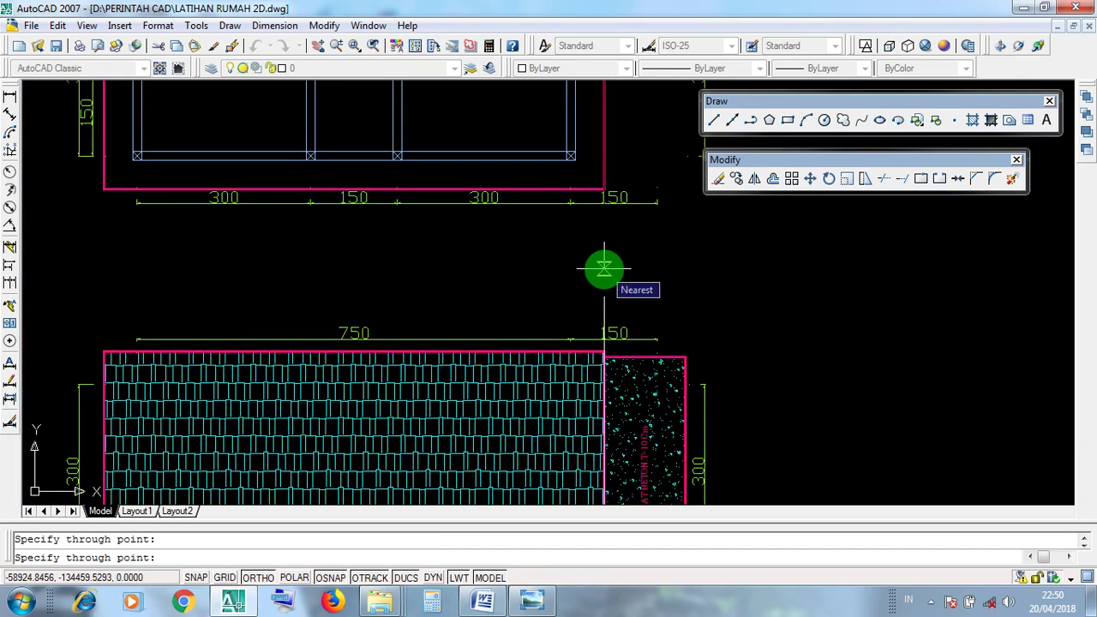
key("Return")
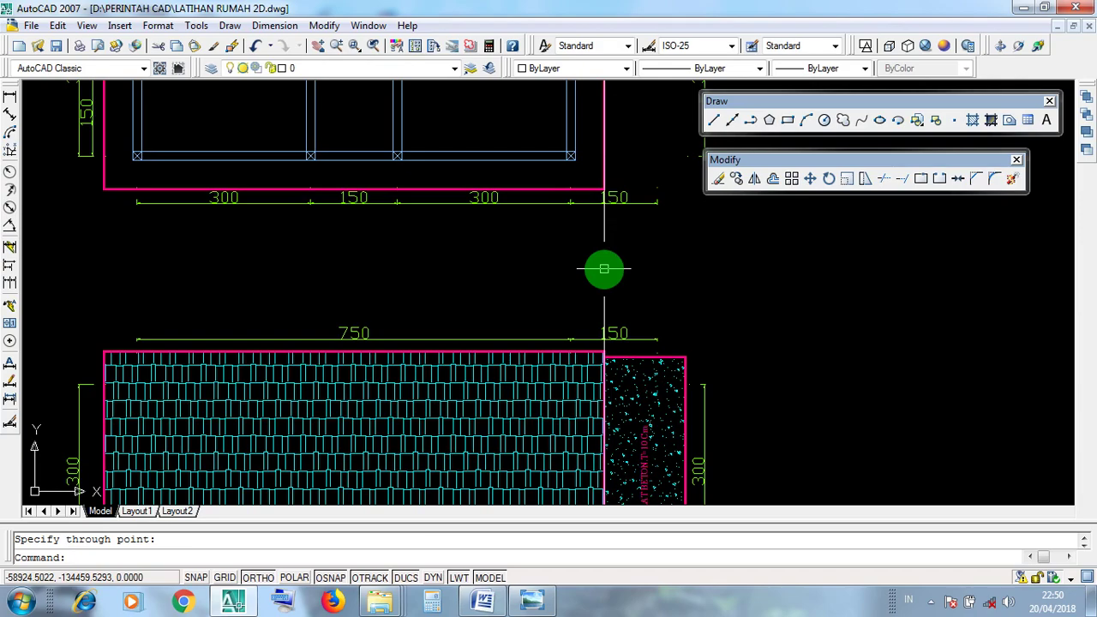
- Highlight the new vertical construction line and examine where it crosses the ridge and eave guides at the longitudinal section
scroll(604, 270, "down", 2)
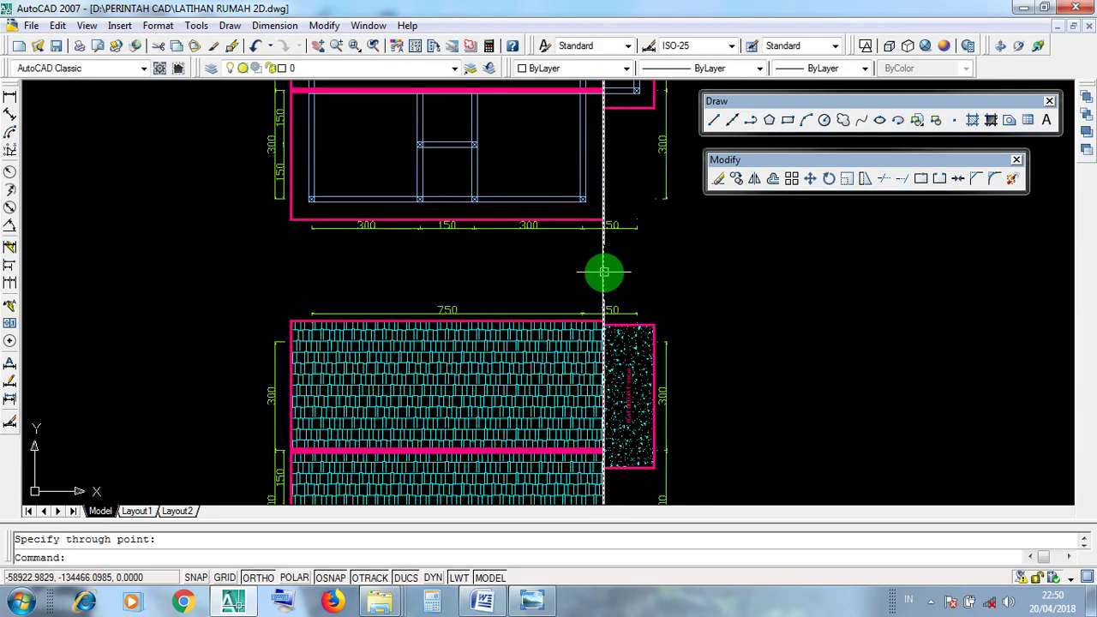
scroll(612, 314, "up", 5)
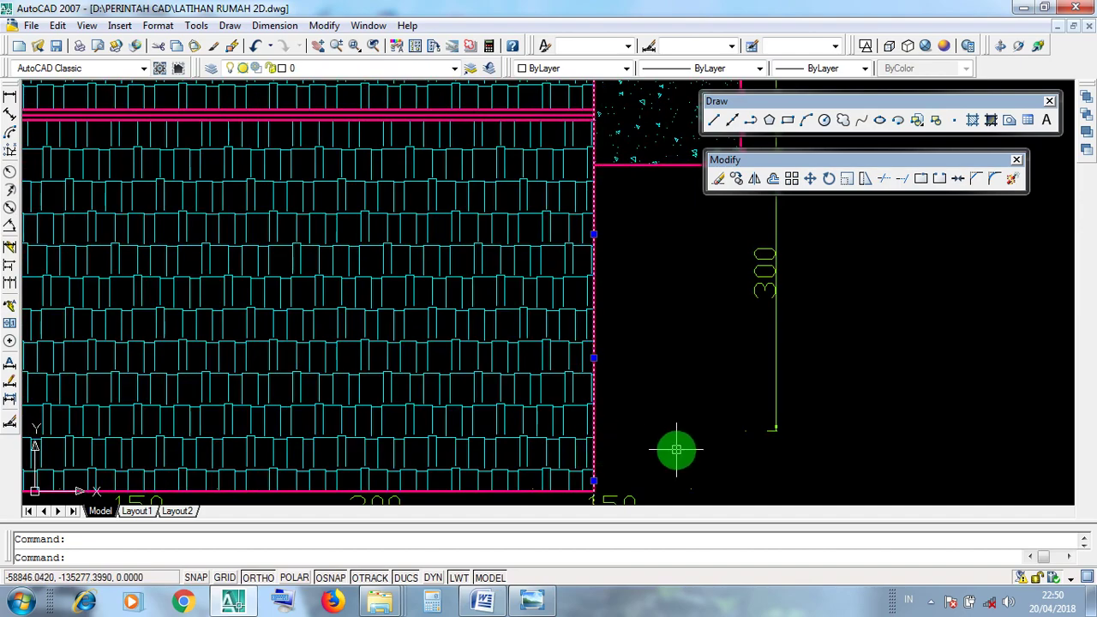
scroll(676, 449, "down", 6)
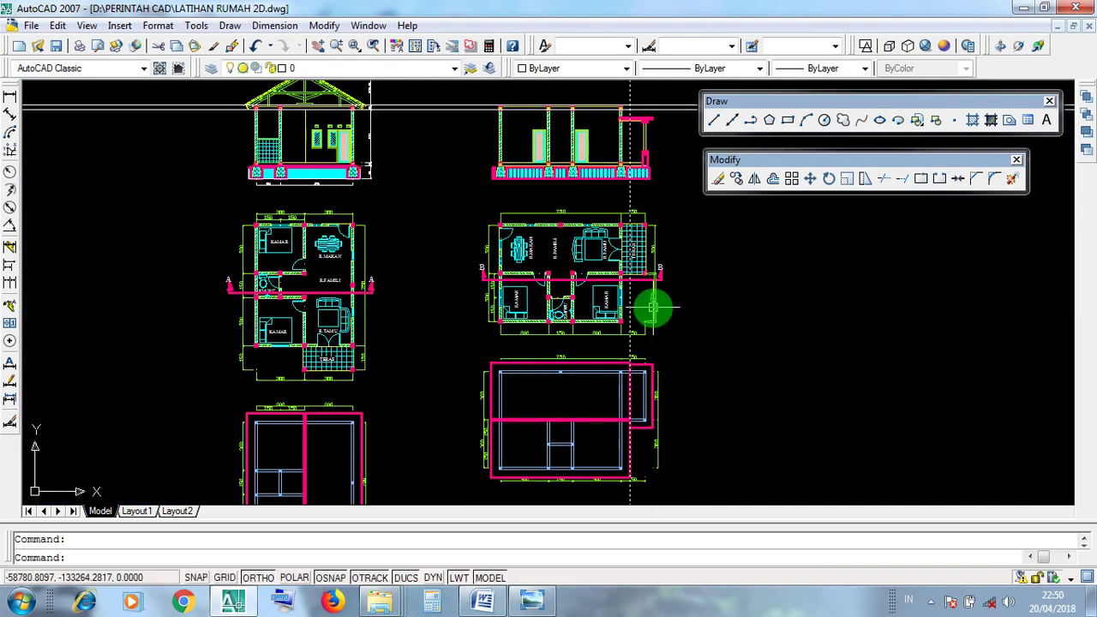
middle_click_drag(653, 307, 649, 451)
scroll(649, 379, "up", 2)
middle_click_drag(640, 259, 634, 404)
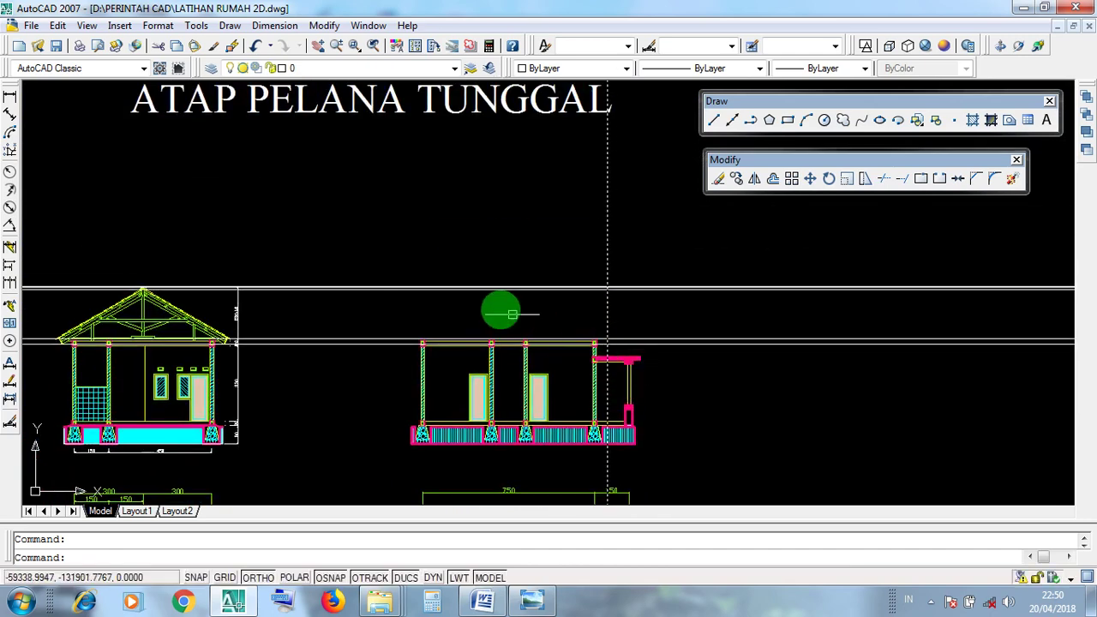
left_click(368, 245)
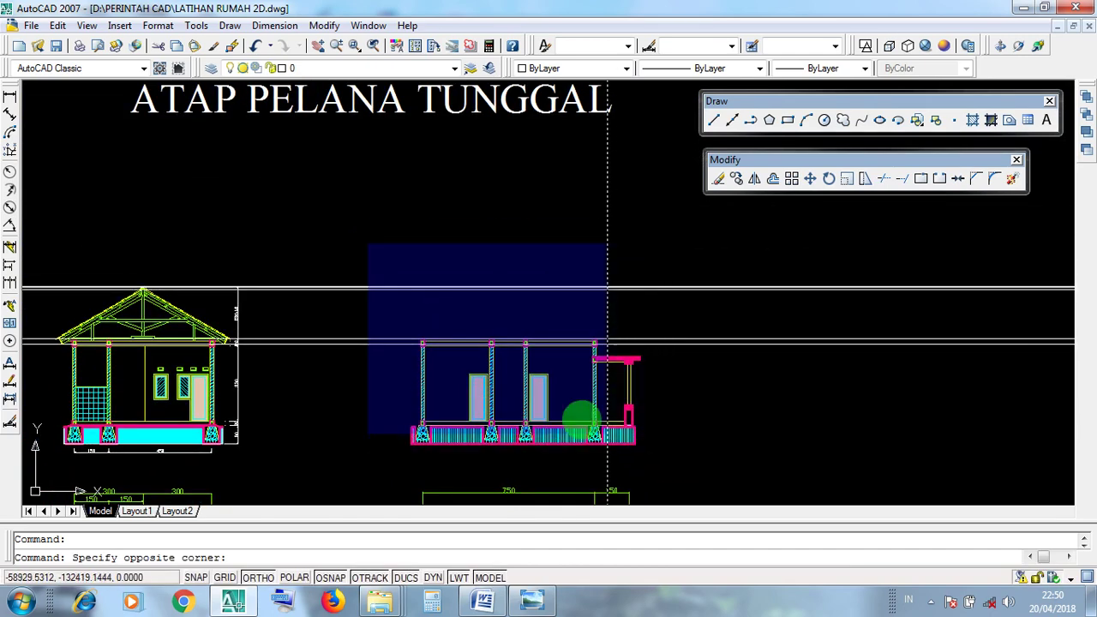
left_click(607, 433)
key("Escape")
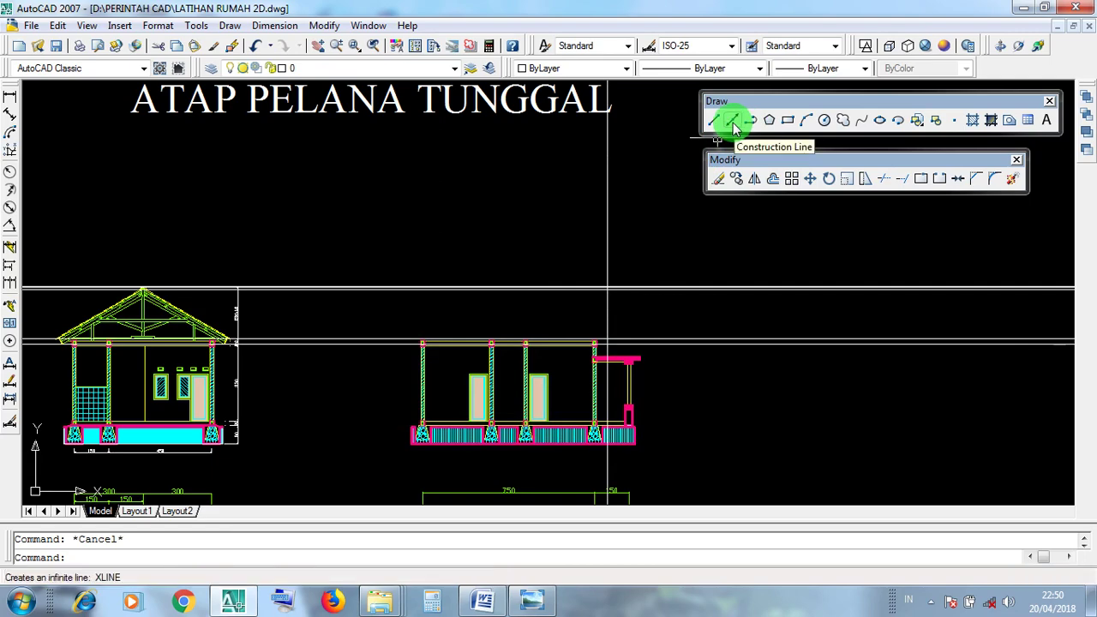
- Draw a vertical construction line along the tiled roof plan's other side edge, opposite the concrete slab
scroll(386, 219, "down", 3)
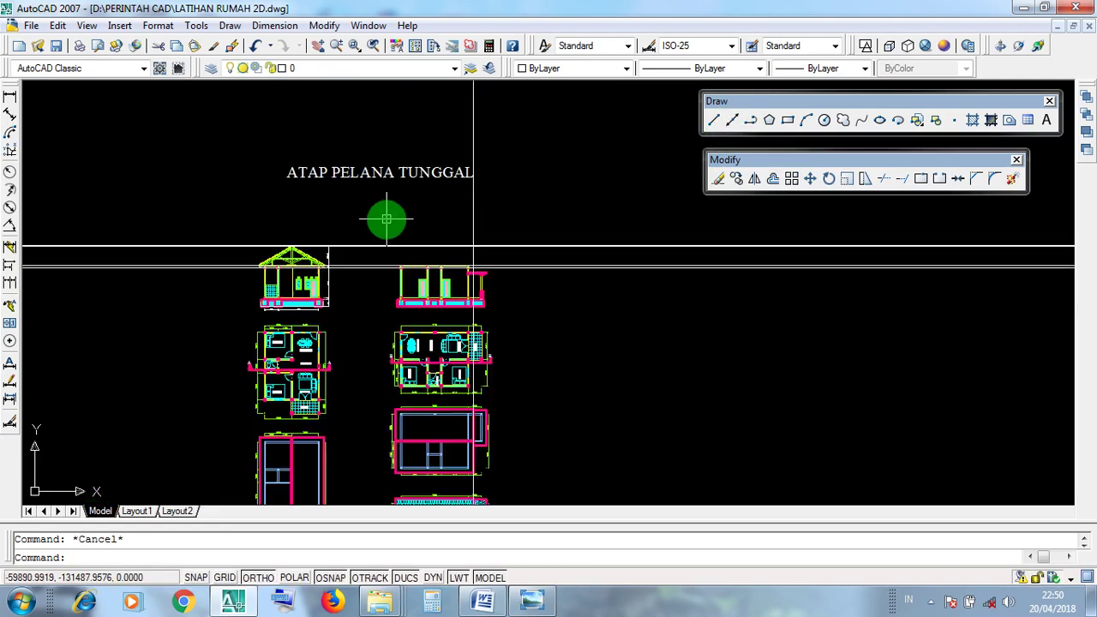
middle_click_drag(456, 313, 523, 170)
scroll(465, 403, "up", 5)
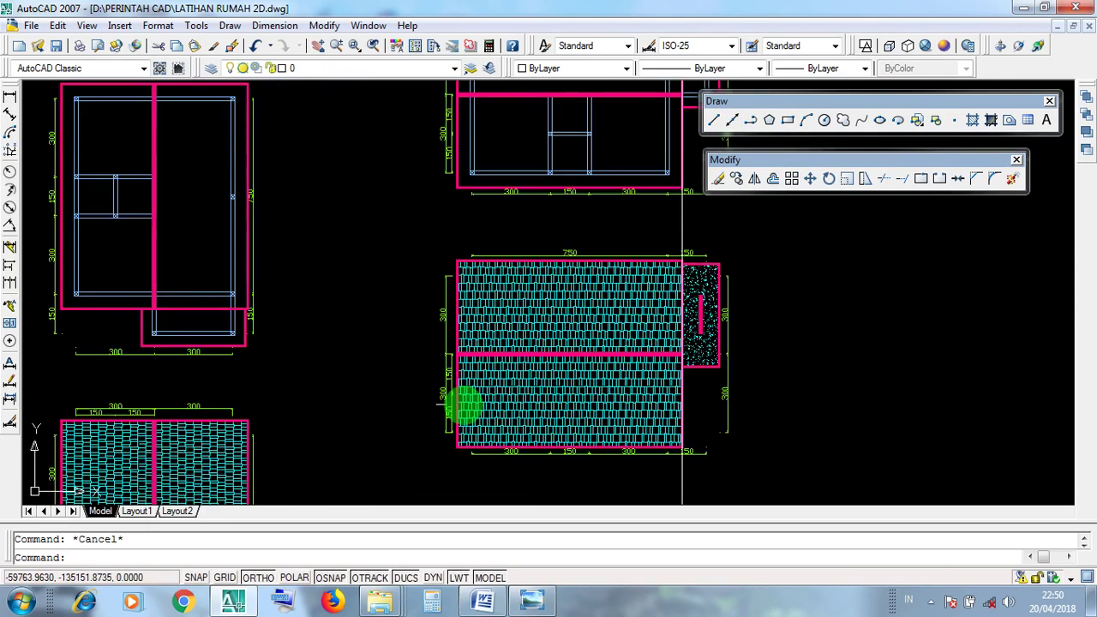
left_click(739, 123)
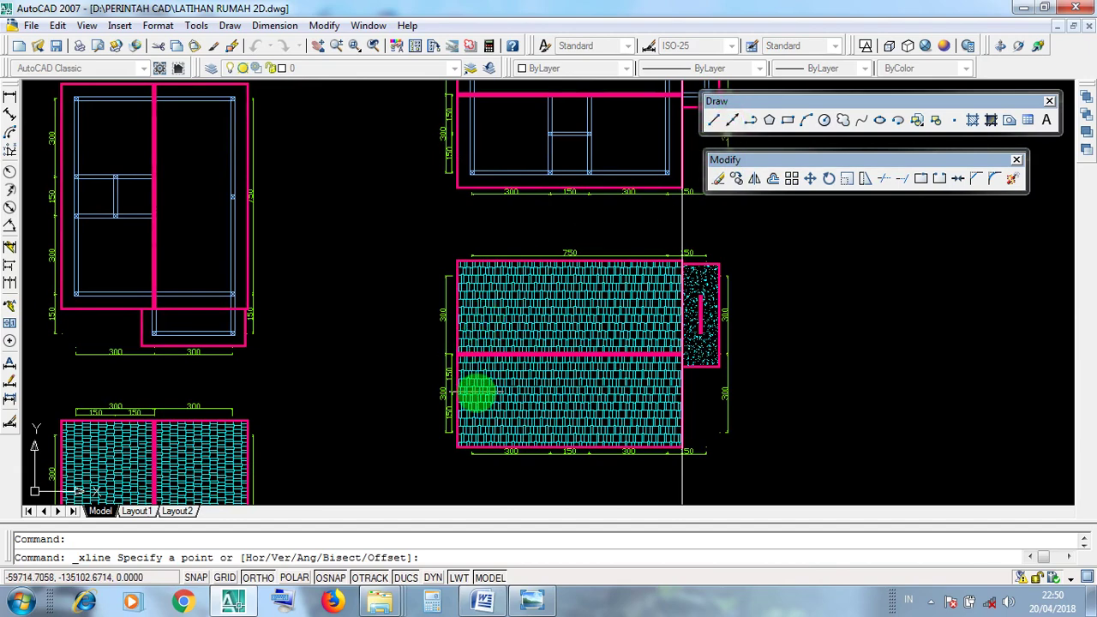
scroll(458, 440, "up", 3)
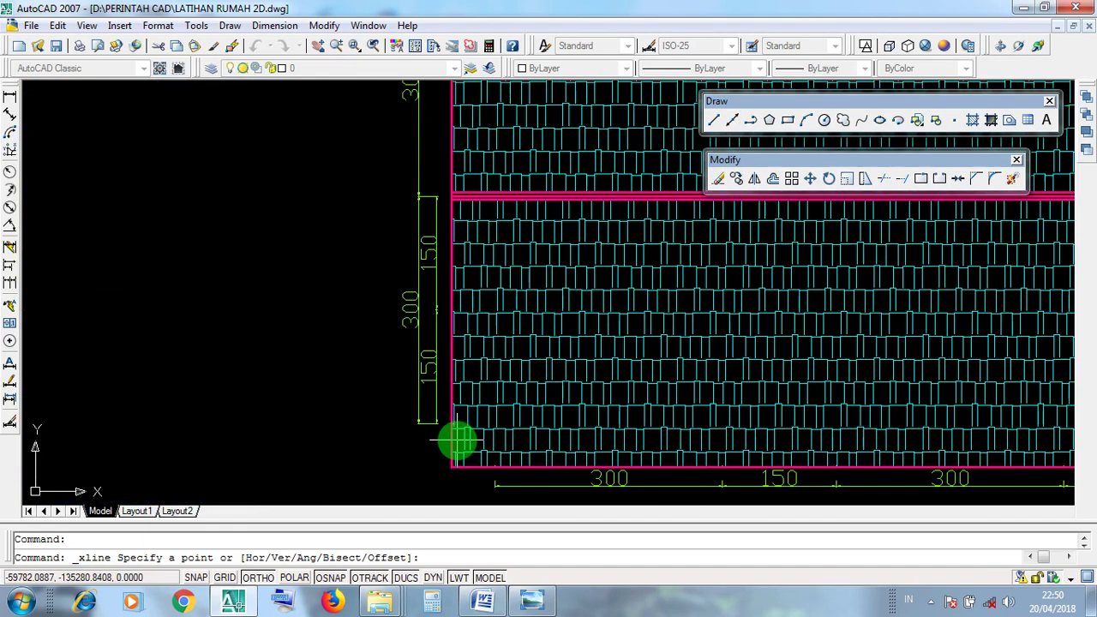
left_click(452, 392)
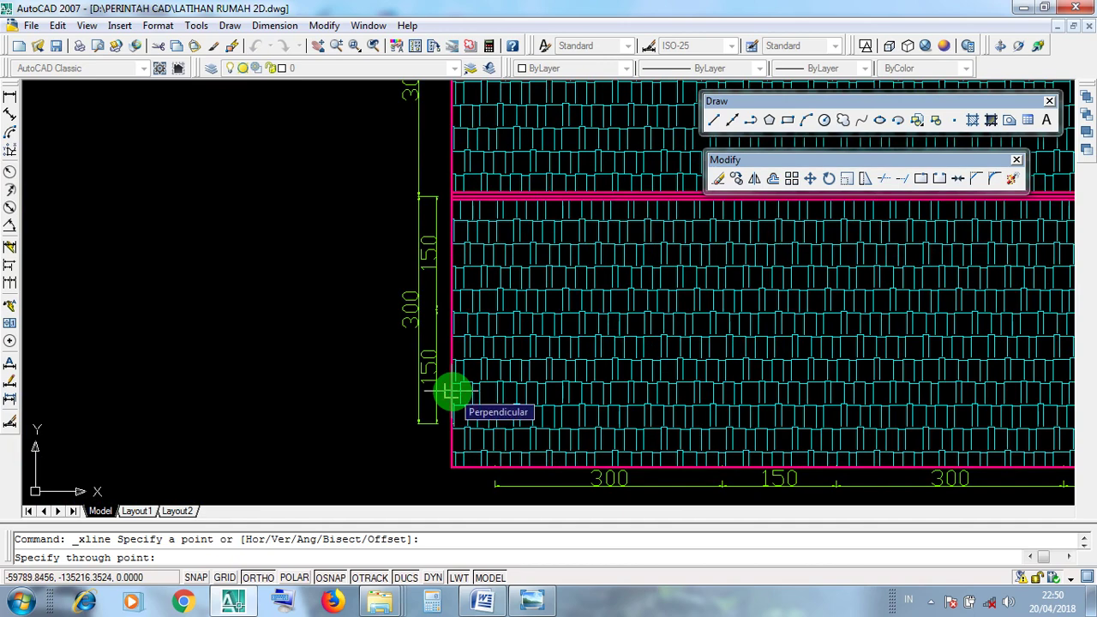
scroll(452, 411, "down", 3)
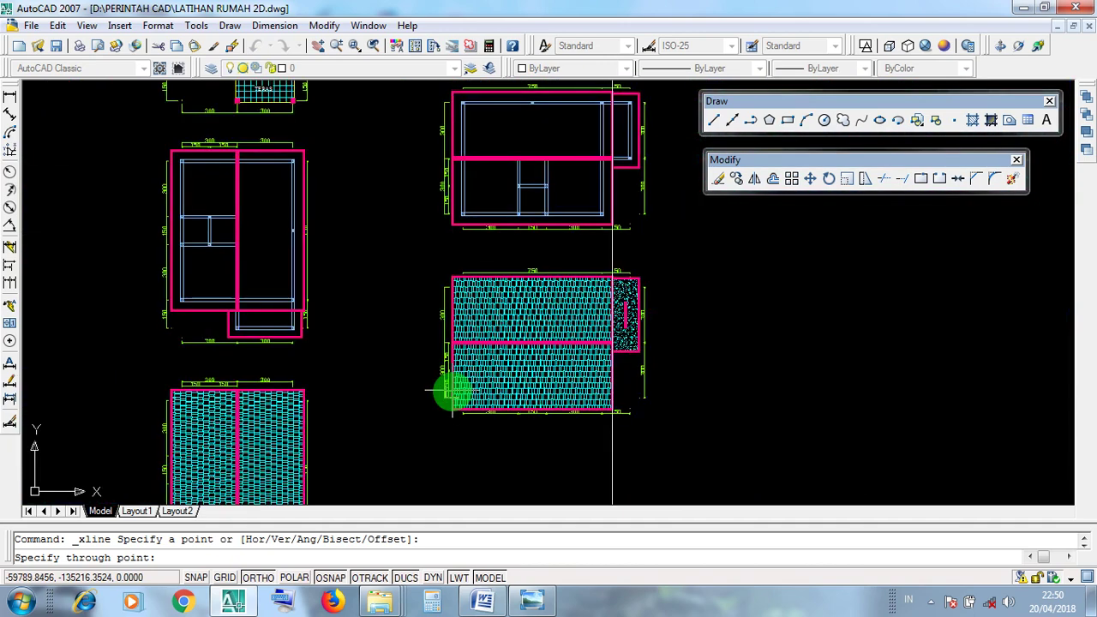
left_click(451, 461)
key("Return")
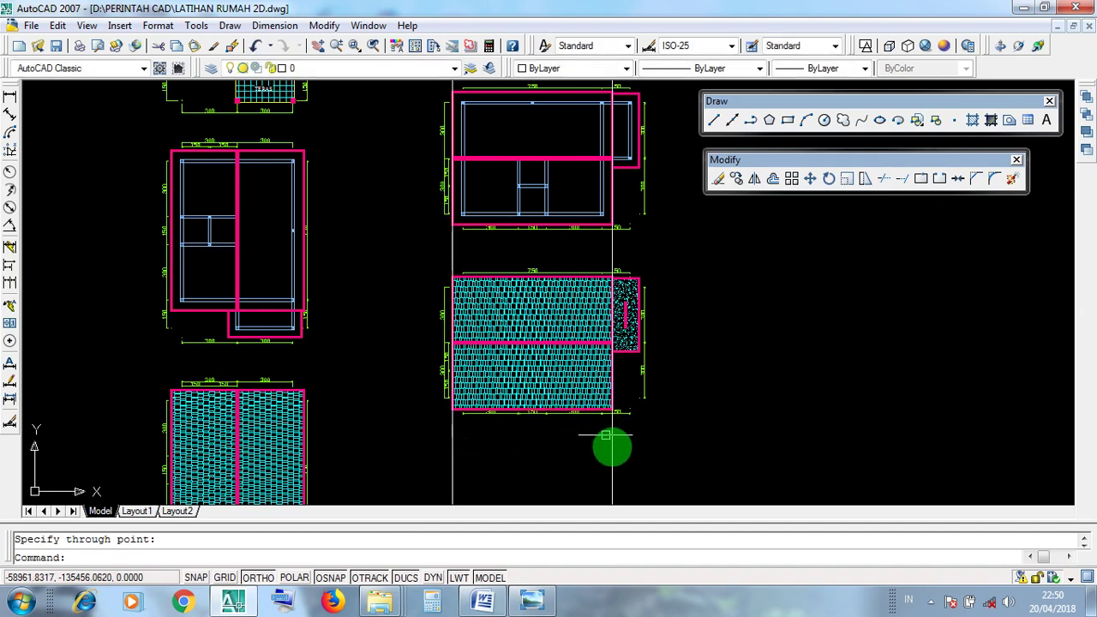
- Highlight both vertical construction lines and check their alignment with the main roof outline in the ring beam plan
left_click(652, 482)
left_click(404, 453)
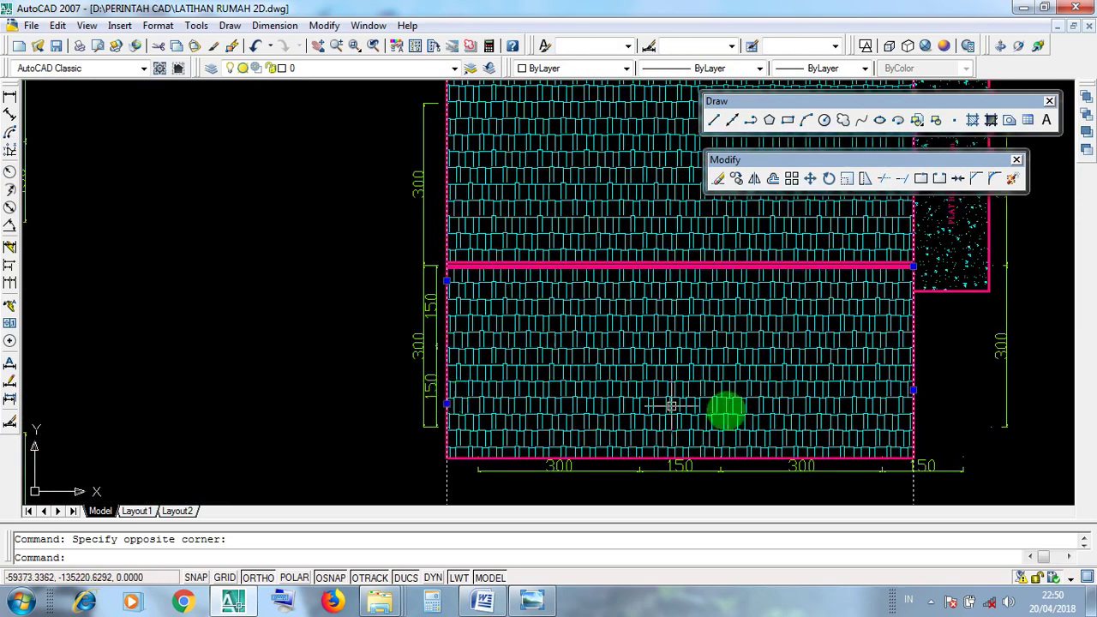
middle_click_drag(727, 437, 709, 451)
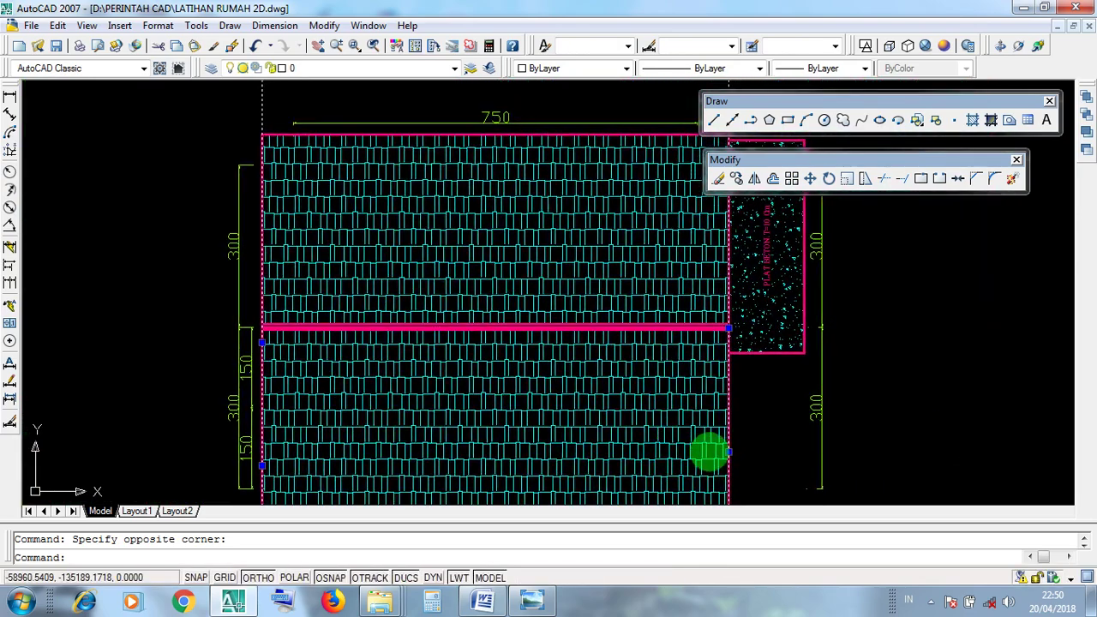
scroll(628, 431, "down", 1)
middle_click_drag(623, 325, 595, 558)
scroll(639, 337, "up", 2)
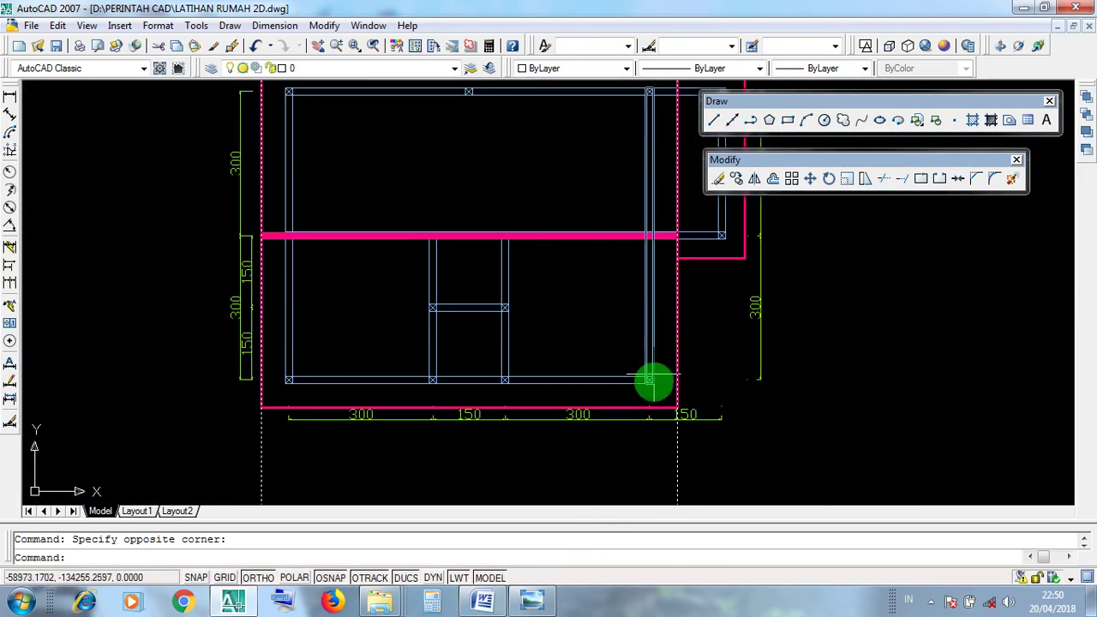
left_click(642, 409)
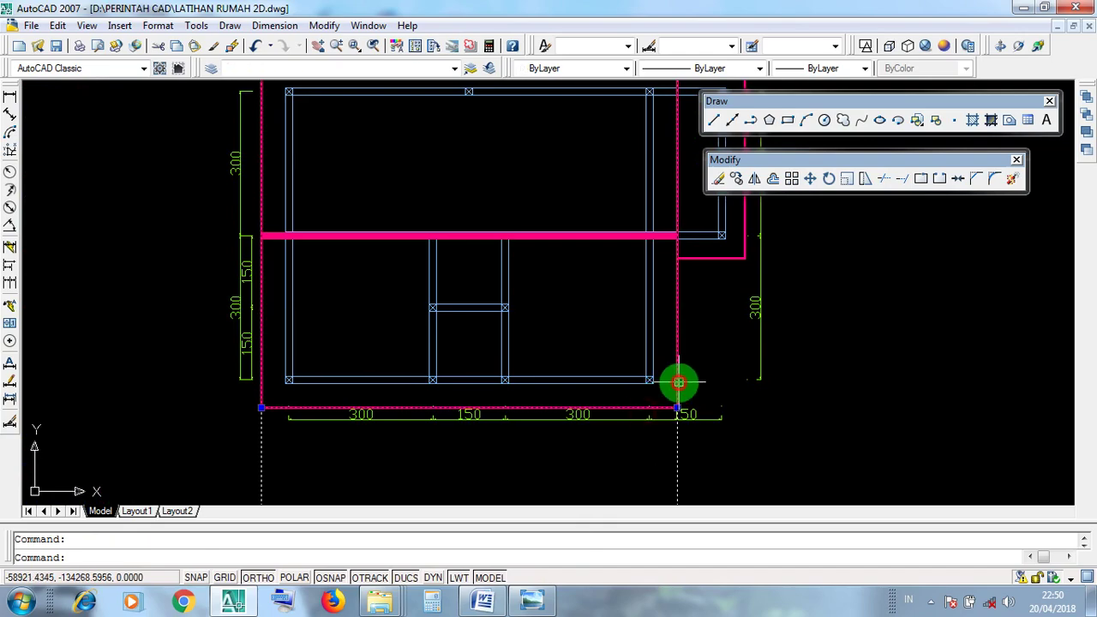
scroll(471, 439, "down", 3)
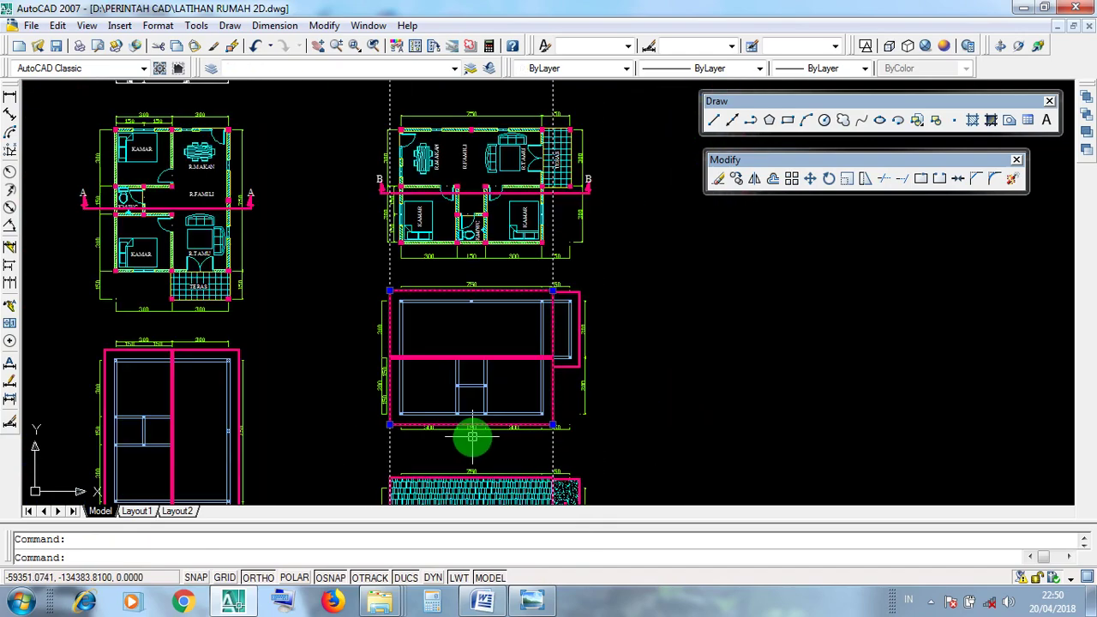
- Highlight the horizontal ridge and eave guides together with both vertical construction lines at the longitudinal section and examine their crossings
middle_click_drag(498, 329, 515, 473)
scroll(524, 288, "up", 2)
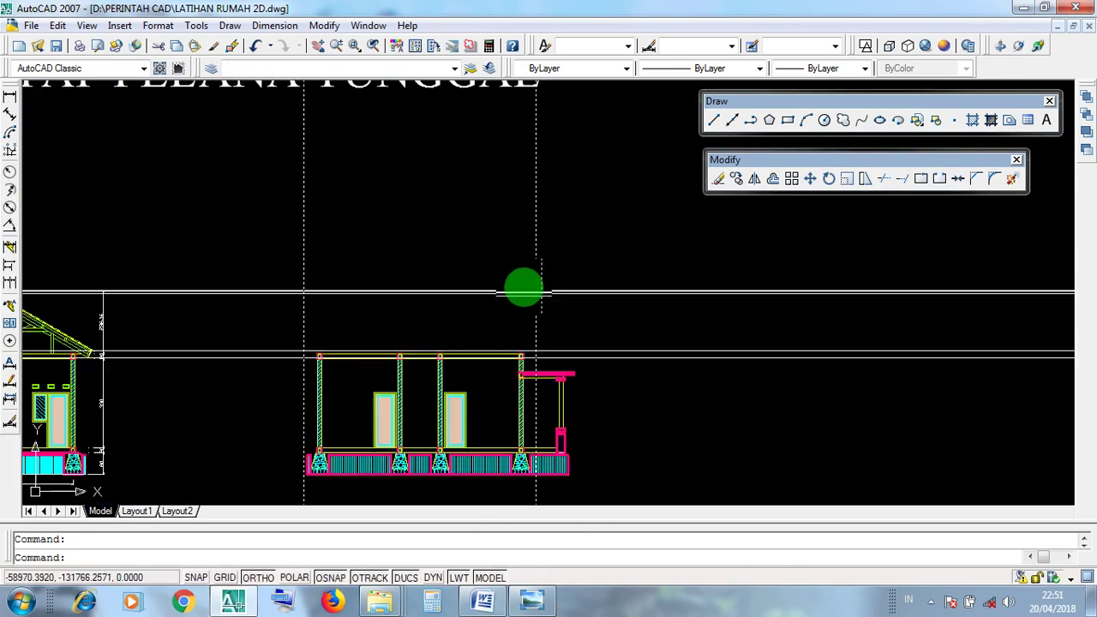
scroll(524, 288, "up", 3)
scroll(572, 329, "down", 2)
left_click(641, 407)
left_click(638, 292)
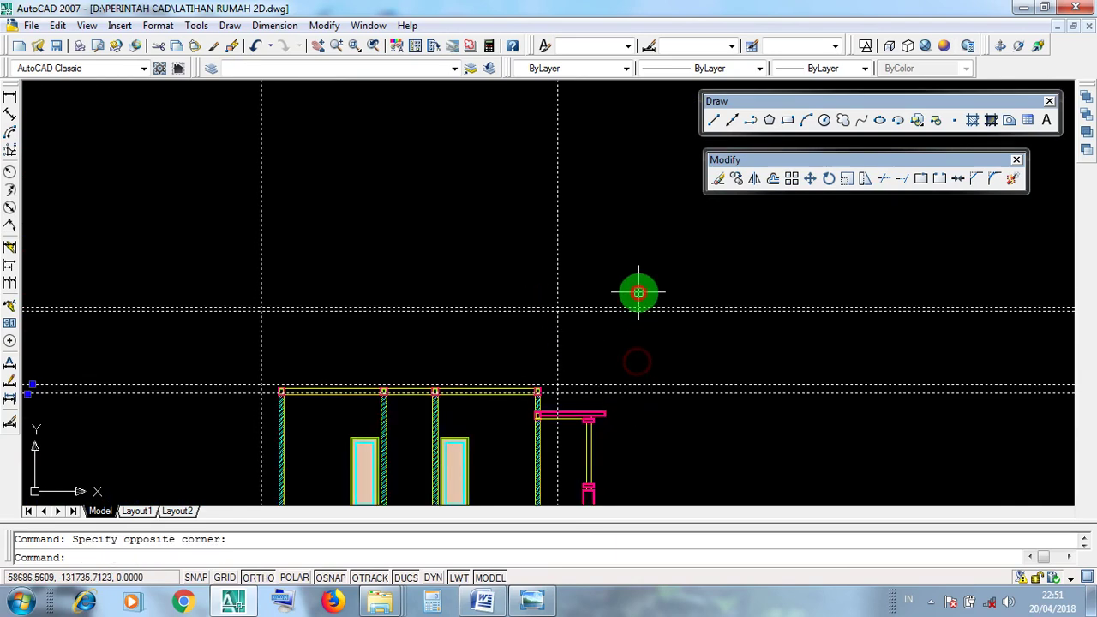
left_click(244, 412)
left_click(210, 274)
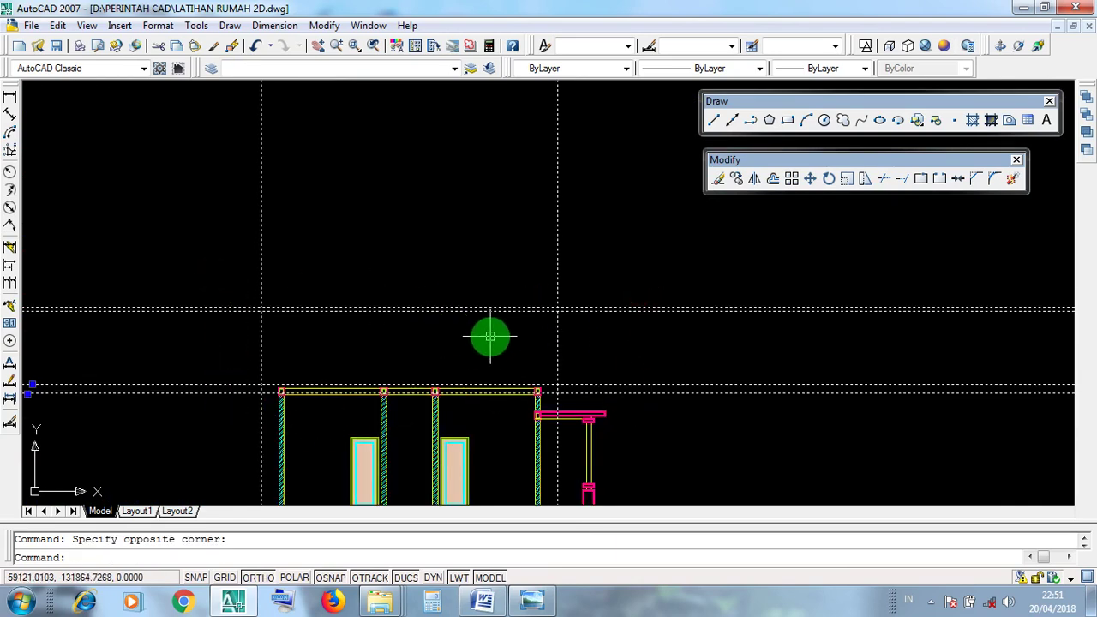
middle_click_drag(491, 337, 462, 283)
key("Escape")
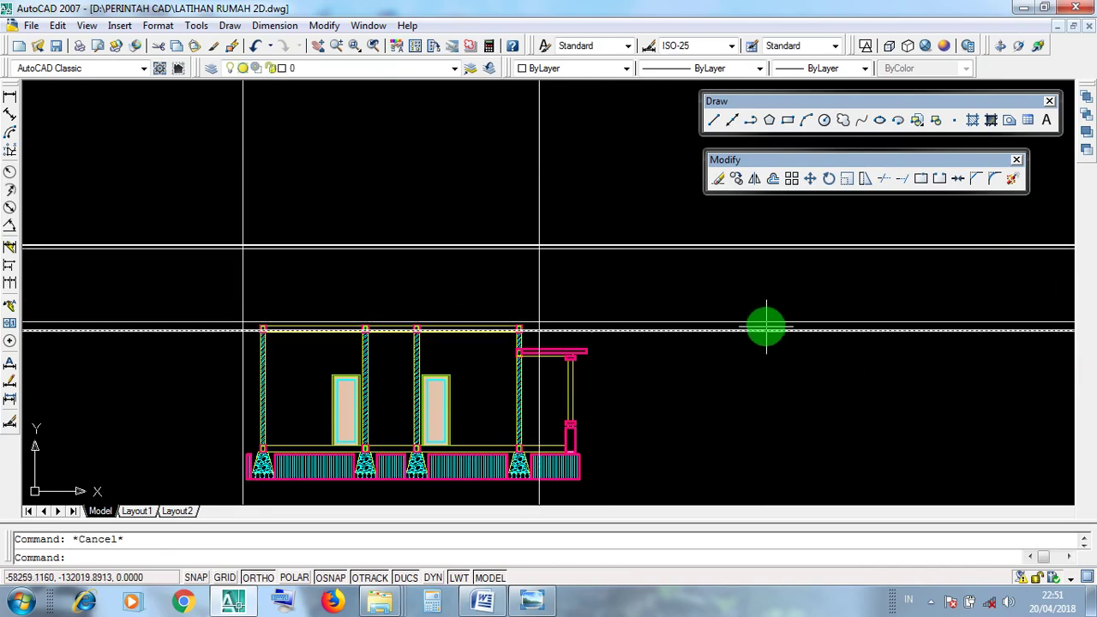
middle_click_drag(612, 377, 670, 364)
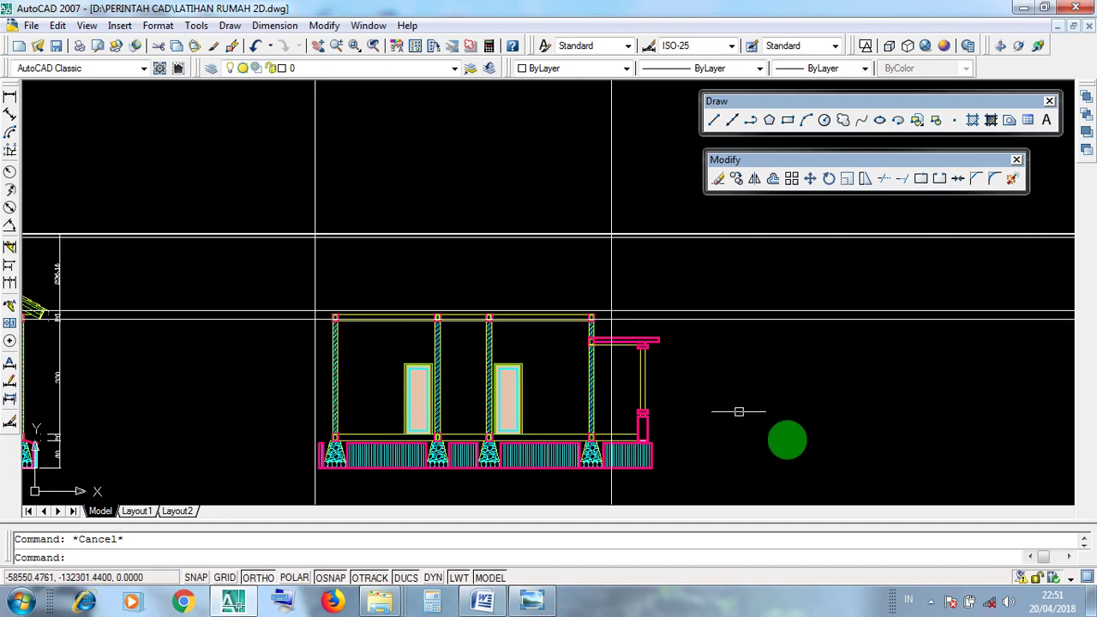
left_click(931, 601)
right_click(955, 497)
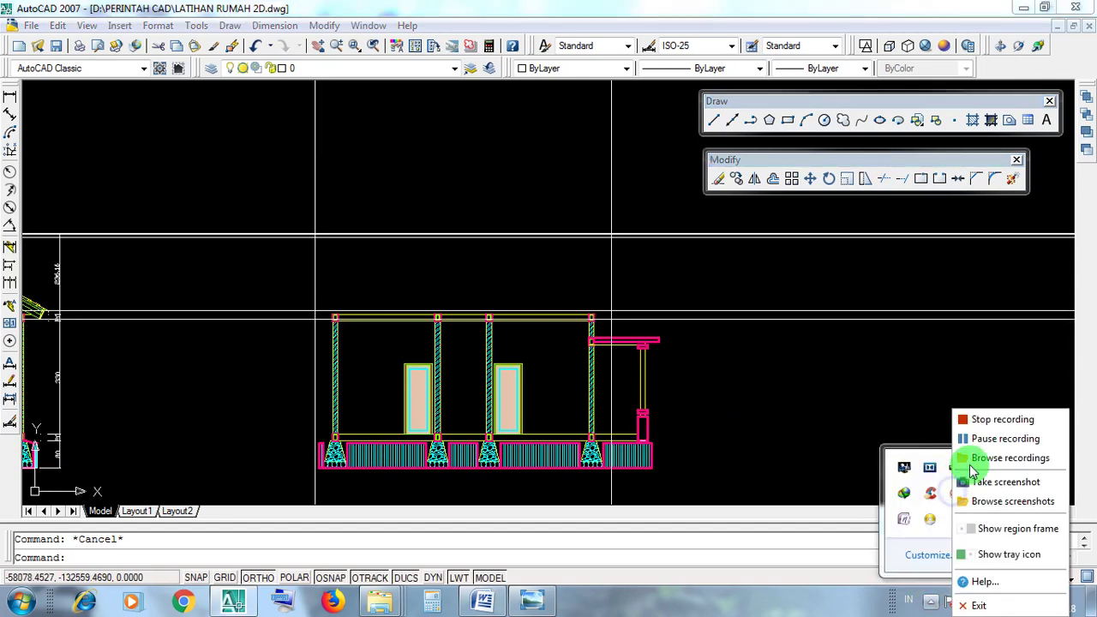
left_click(972, 439)
left_click(848, 412)
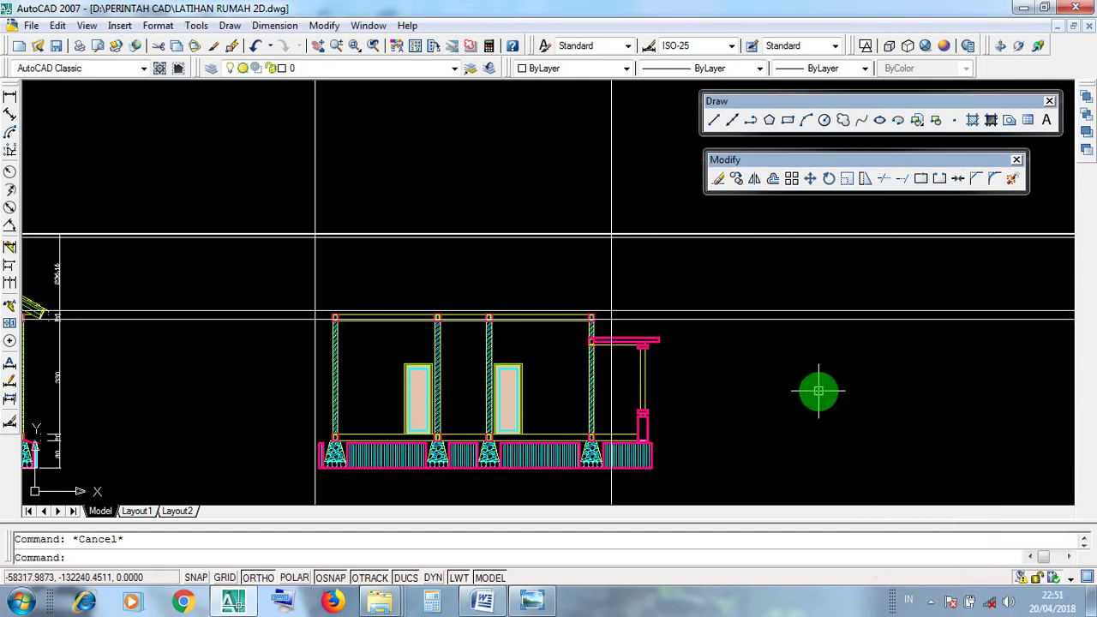
- Highlight the horizontal guides on both sides of the longitudinal section and examine how they extend from the gable section
middle_click_drag(819, 392, 814, 446)
scroll(814, 437, "down", 5)
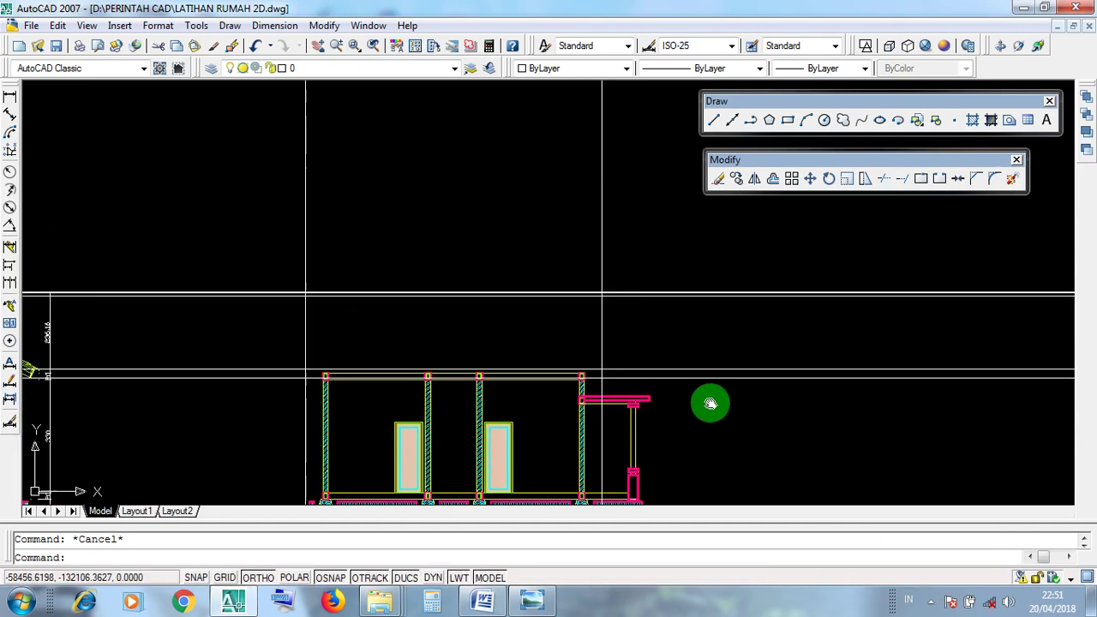
left_click(770, 439)
left_click(747, 332)
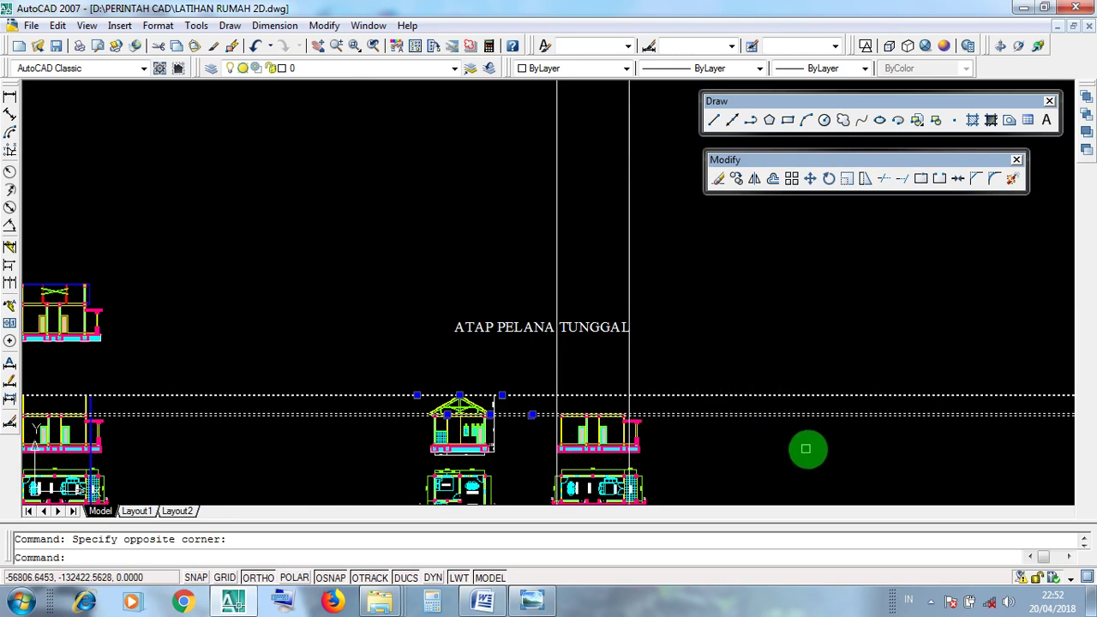
left_click(807, 448)
left_click(791, 328)
left_click(379, 432)
left_click(361, 356)
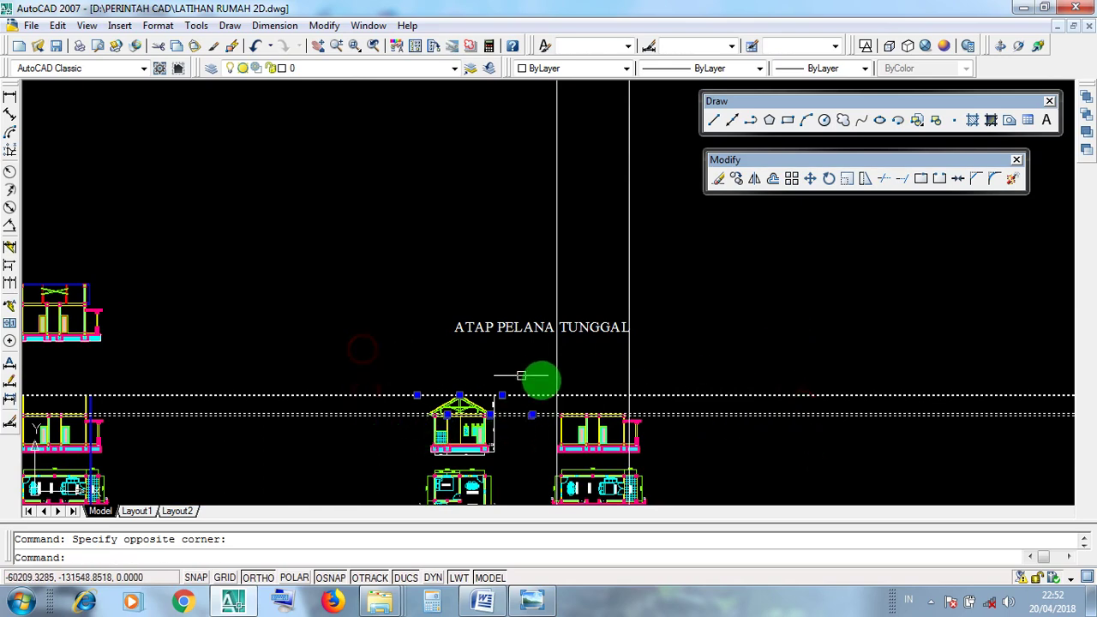
scroll(626, 416, "up", 6)
key("Escape")
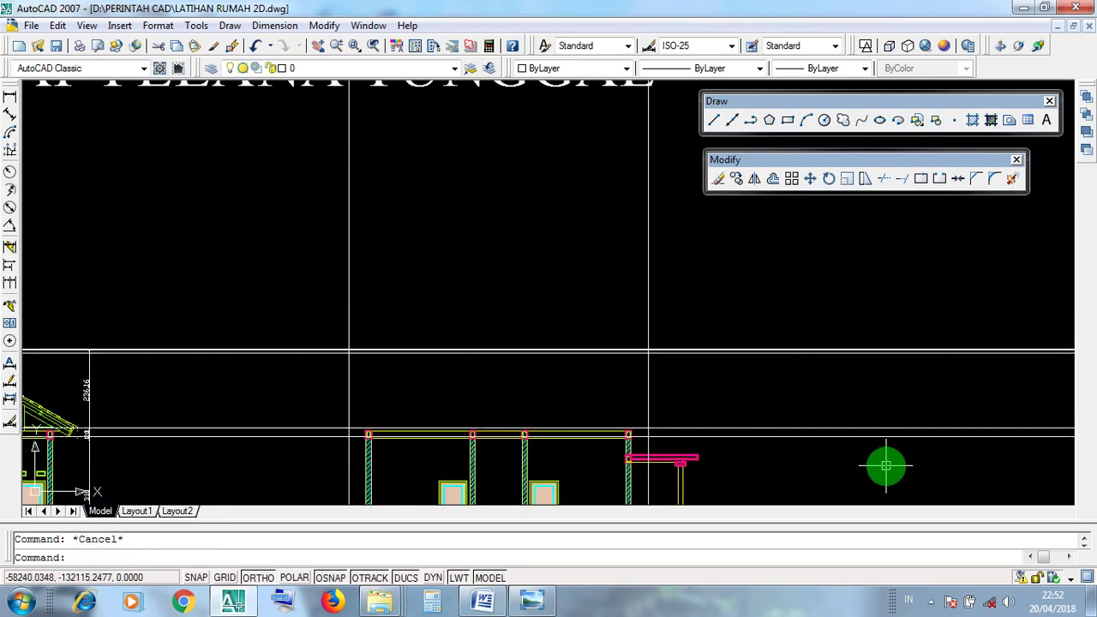
- Highlight the pair of horizontal ridge guides and the pair of eave guides separately to tell them apart
left_click(887, 463)
left_click(830, 286)
key("Escape")
left_click(832, 396)
left_click(783, 284)
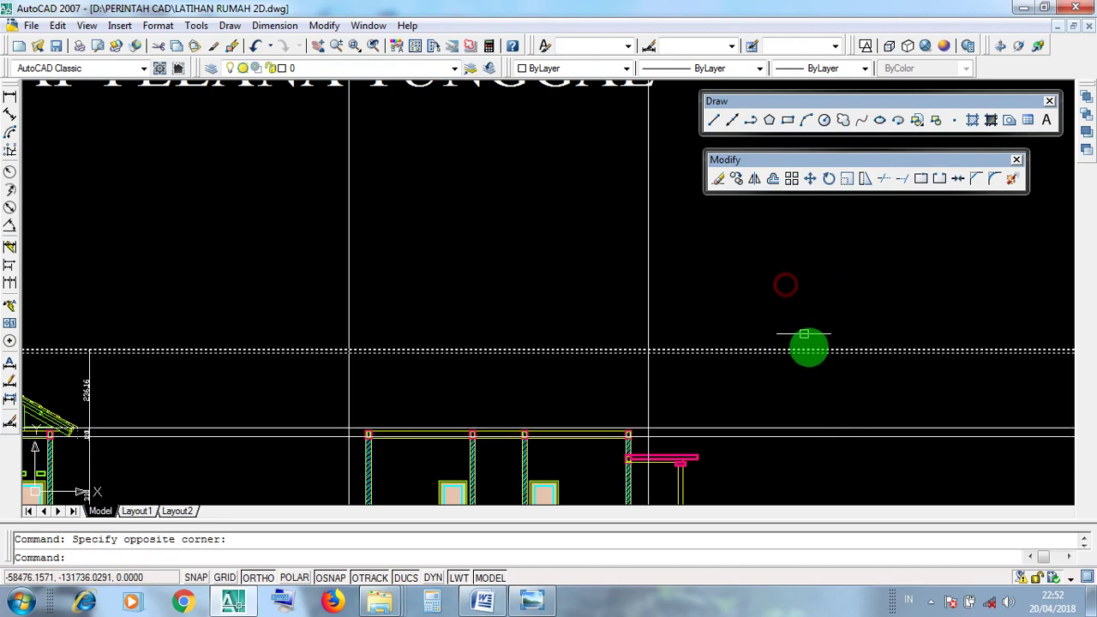
key("Escape")
left_click(874, 465)
left_click(852, 403)
key("Escape")
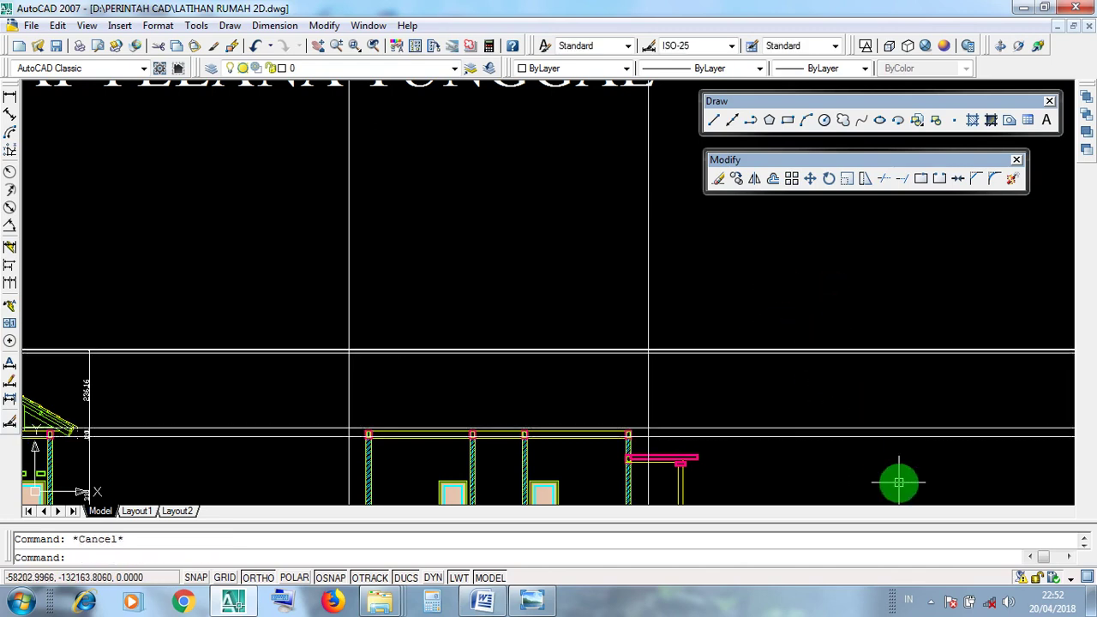
- Highlight the horizontal guides and check their excess parts on either side of the two vertical construction lines
left_click(959, 466)
left_click(932, 287)
left_click(289, 461)
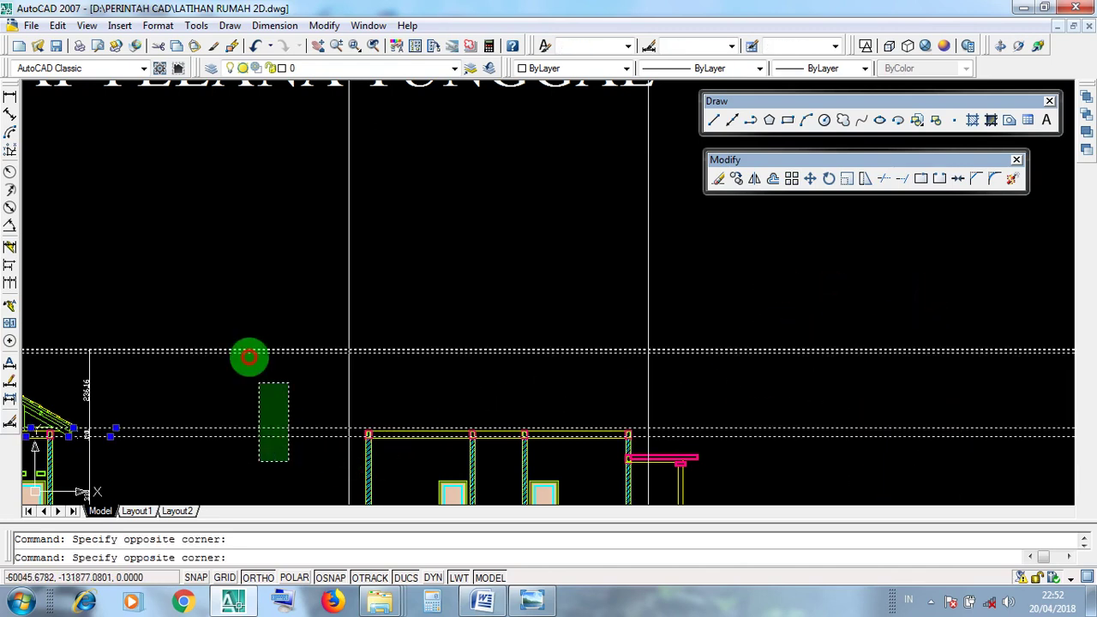
left_click(225, 265)
left_click(914, 489)
left_click(845, 290)
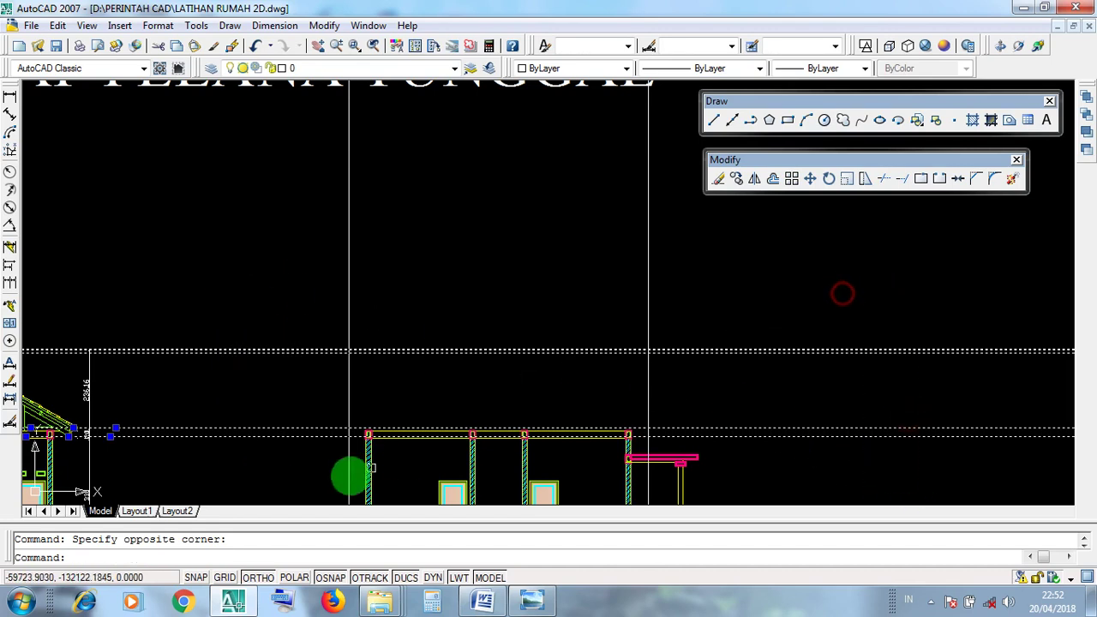
left_click(231, 456)
left_click(187, 272)
key("Escape")
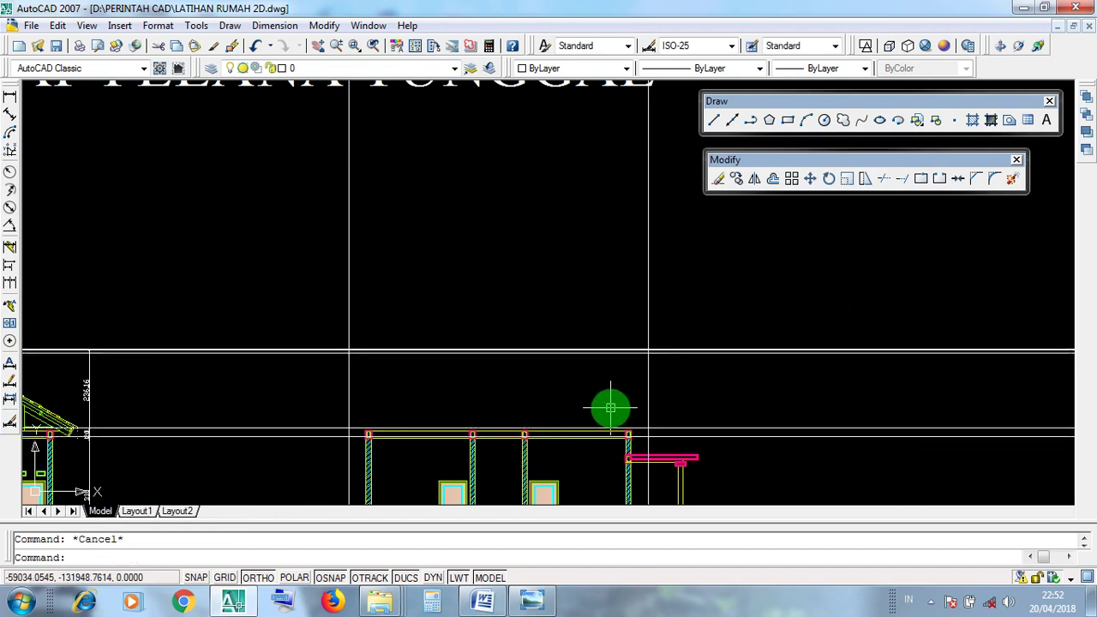
- Highlight the two vertical construction lines as roof limits and compare them with the horizontal guides that run past them
left_click(644, 404)
left_click(350, 393)
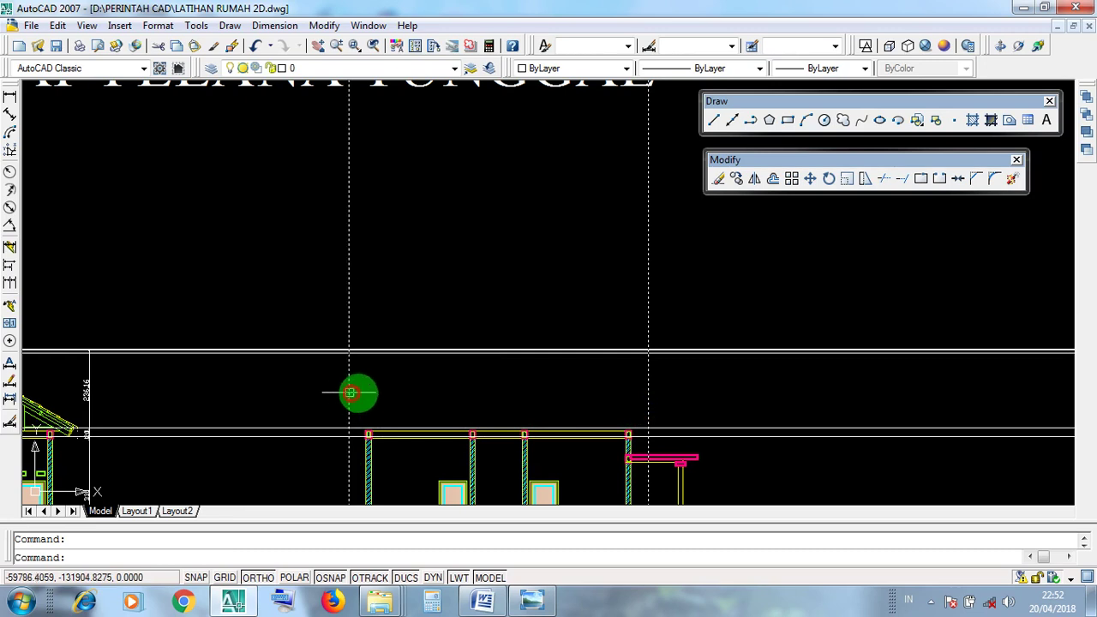
left_click(326, 376)
left_click(664, 394)
left_click(628, 382)
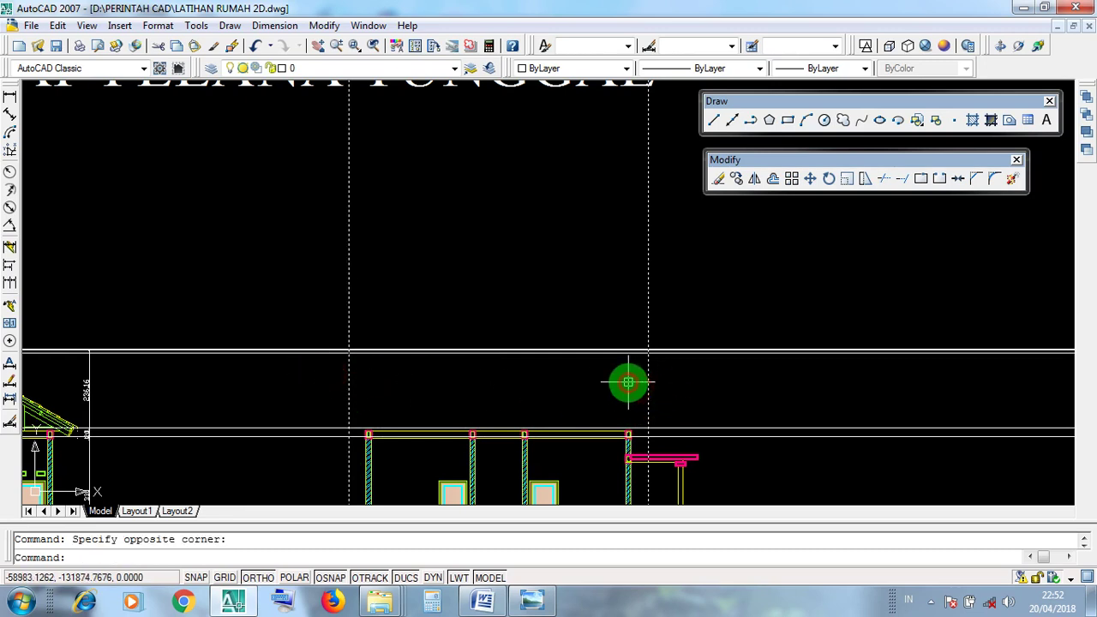
key("Escape")
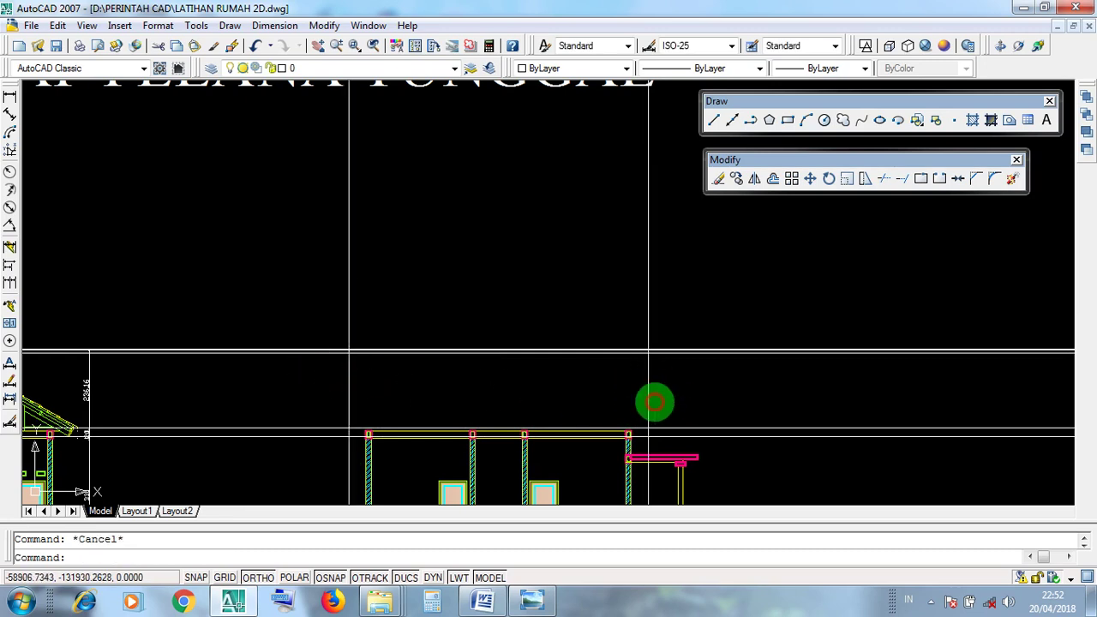
left_click(655, 402)
left_click(642, 392)
left_click(816, 453)
left_click(803, 297)
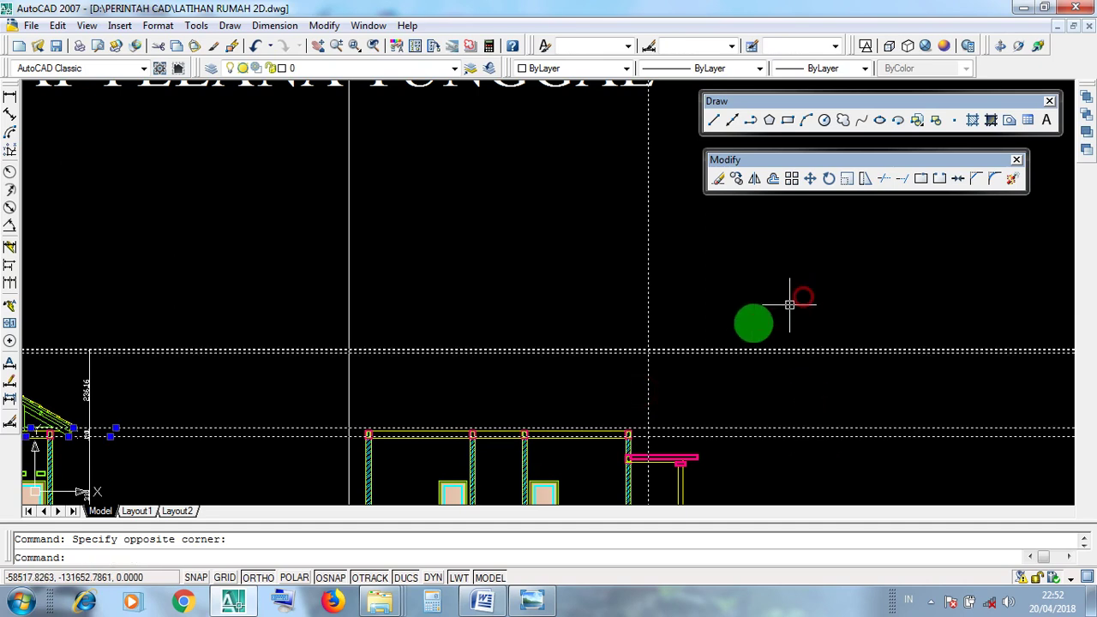
key("Escape")
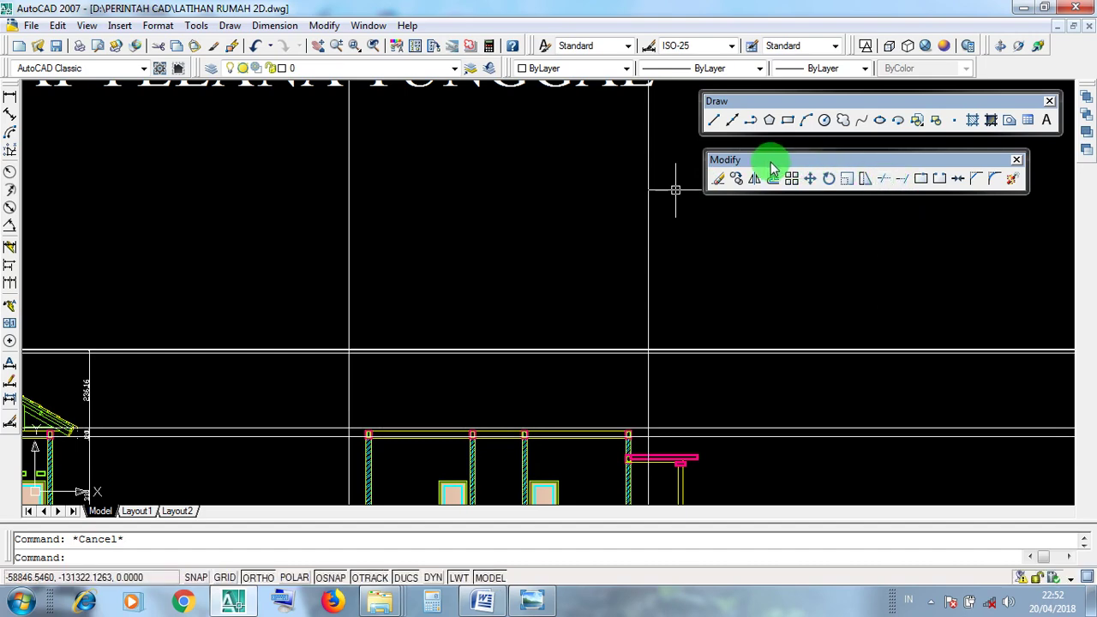
- Switch to the TRIM notes in Word and read method 2, which trims with reference lines, including its reference object selection
left_click(1024, 8)
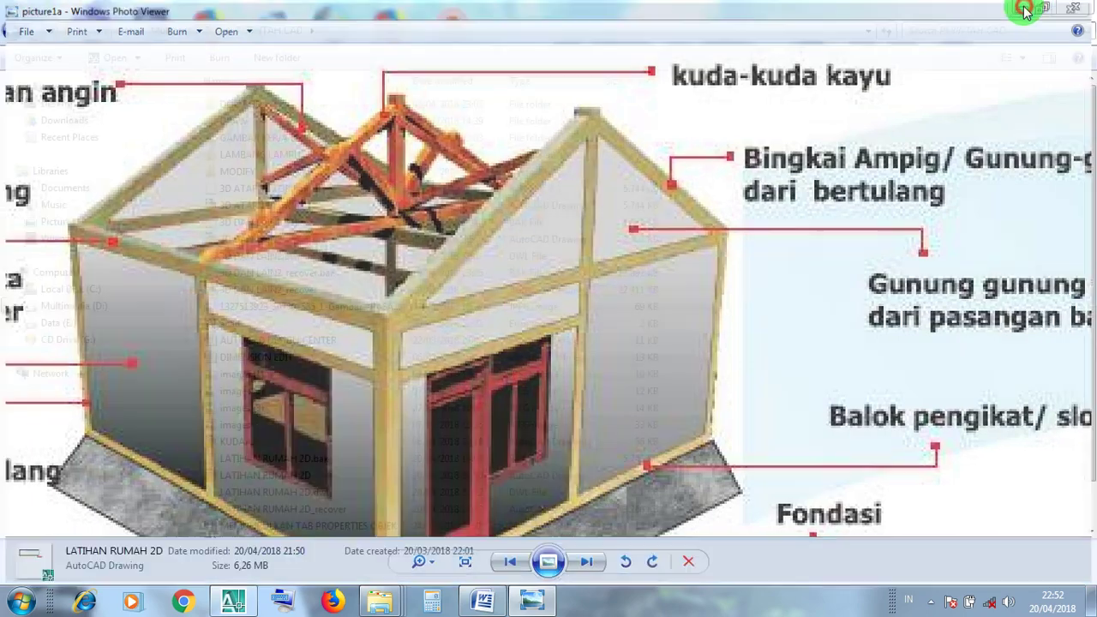
left_click(1024, 8)
left_click(1024, 8)
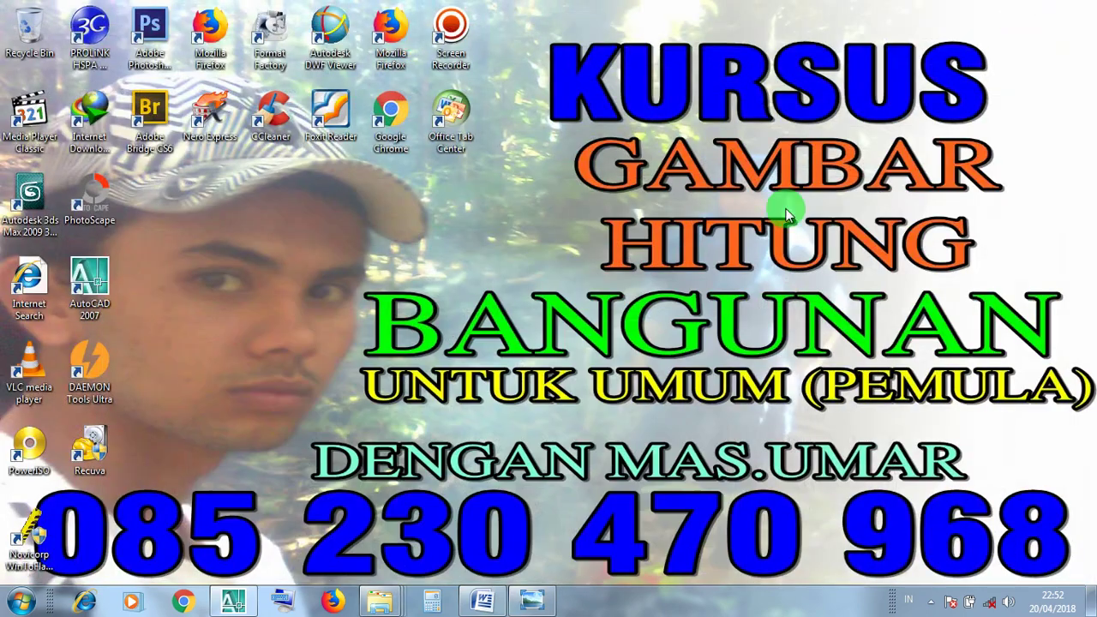
left_click(484, 605)
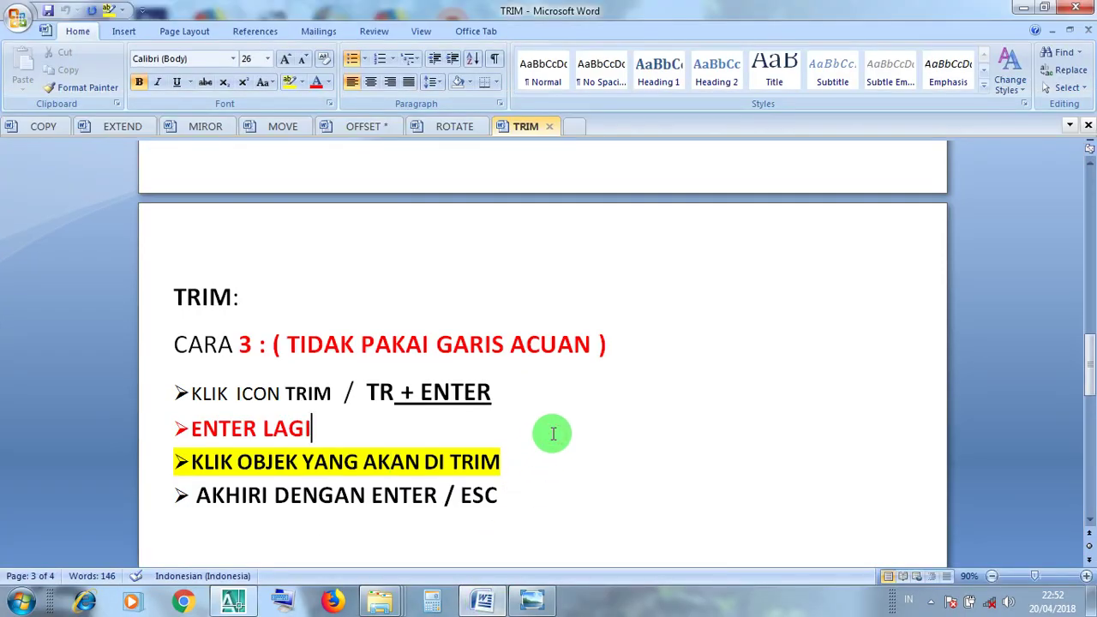
scroll(517, 352, "up", 10)
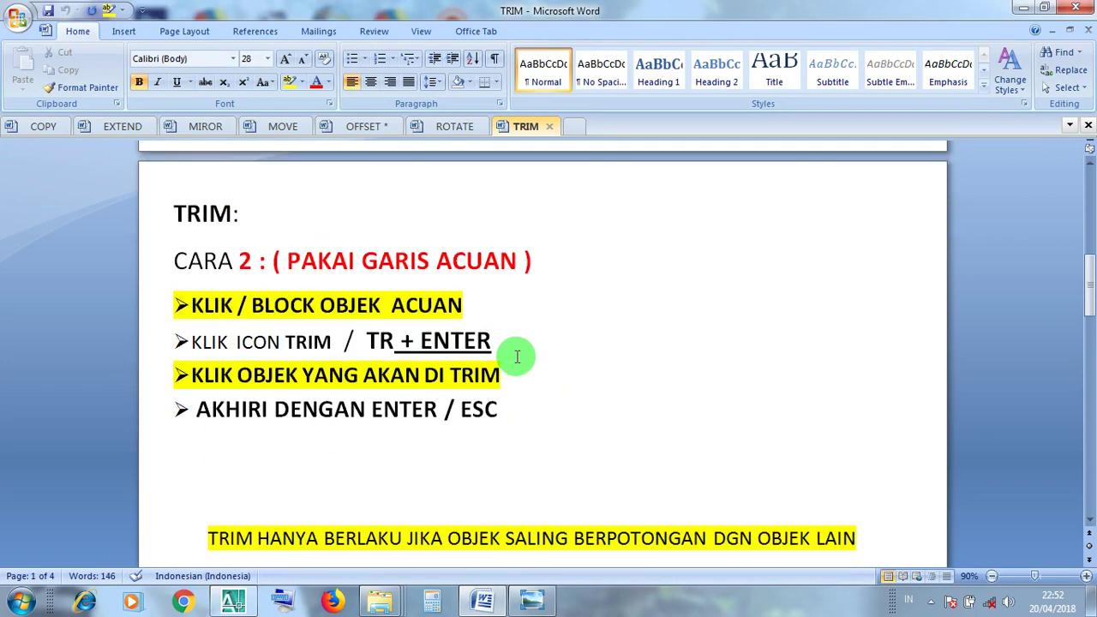
left_click_drag(500, 260, 298, 266)
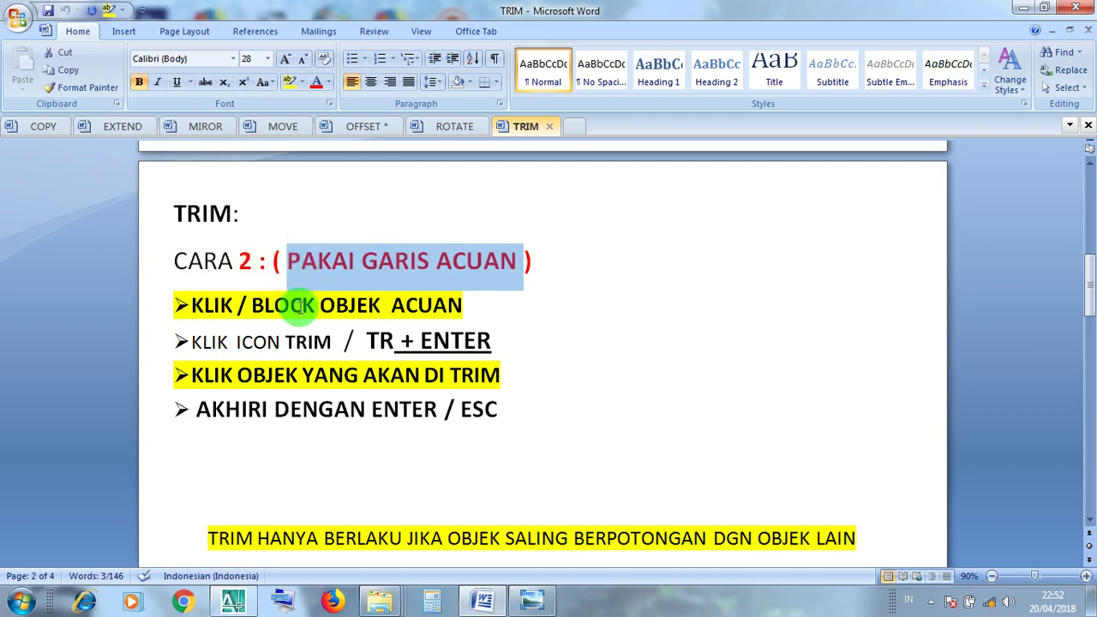
left_click(300, 307)
left_click_drag(458, 306, 199, 302)
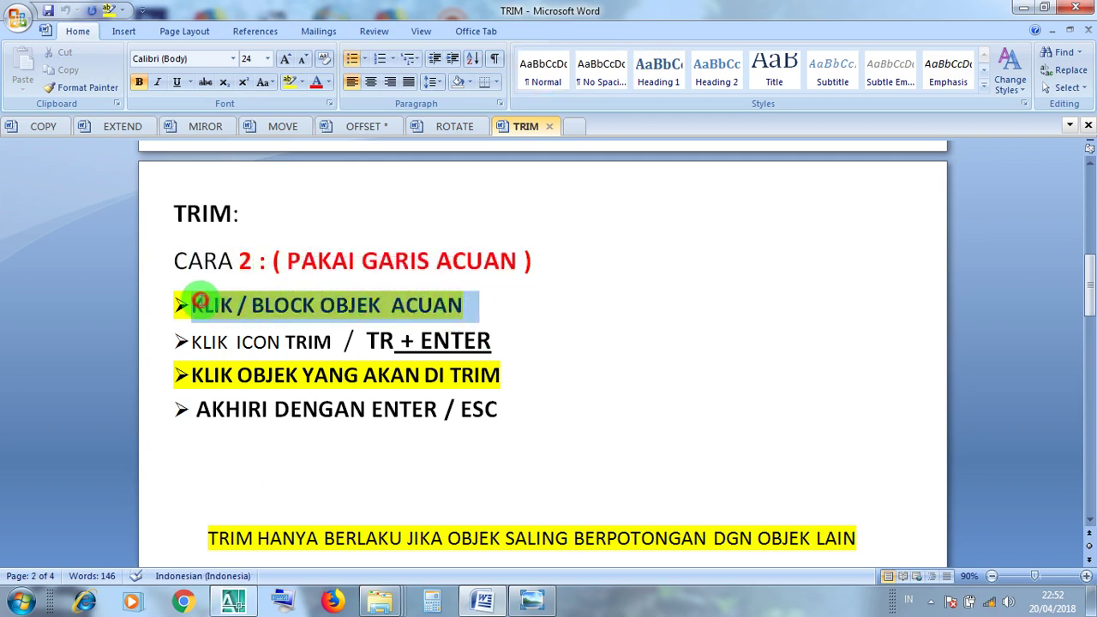
- Return to the AutoCAD drawing and select the two vertical construction lines as trim references, indicating the horizontal guide parts outside them
left_click(233, 603)
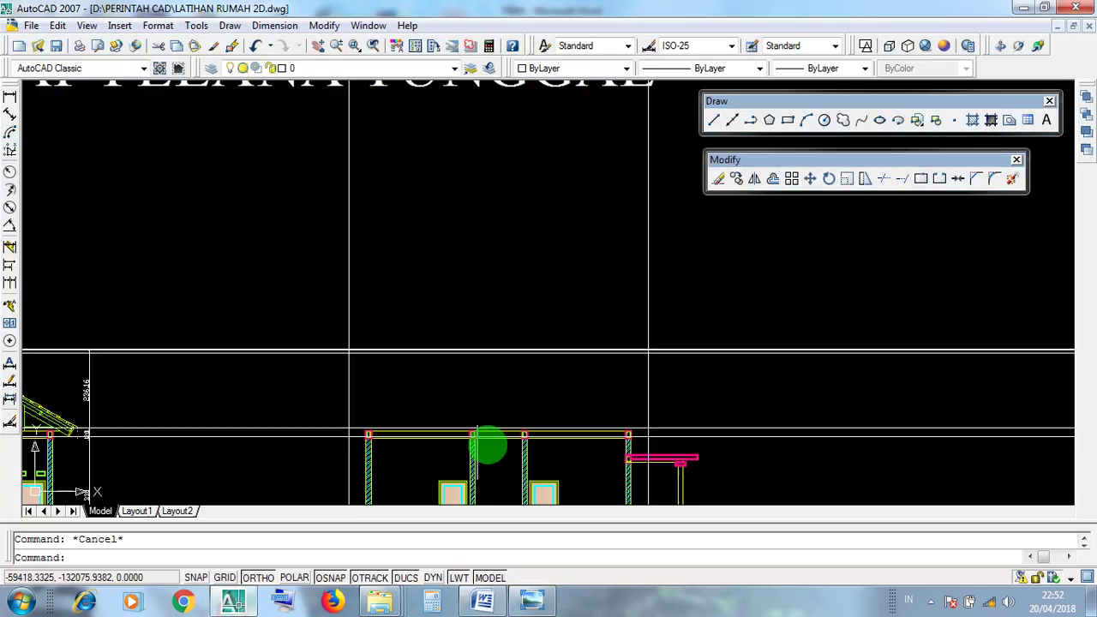
left_click(647, 328)
left_click(350, 284)
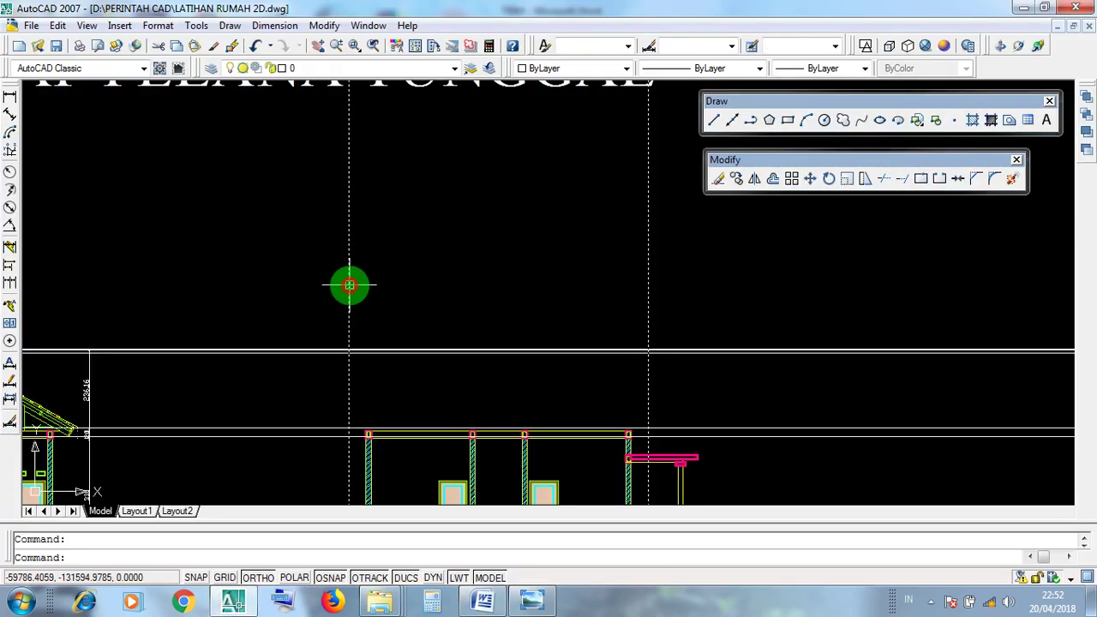
left_click(924, 477)
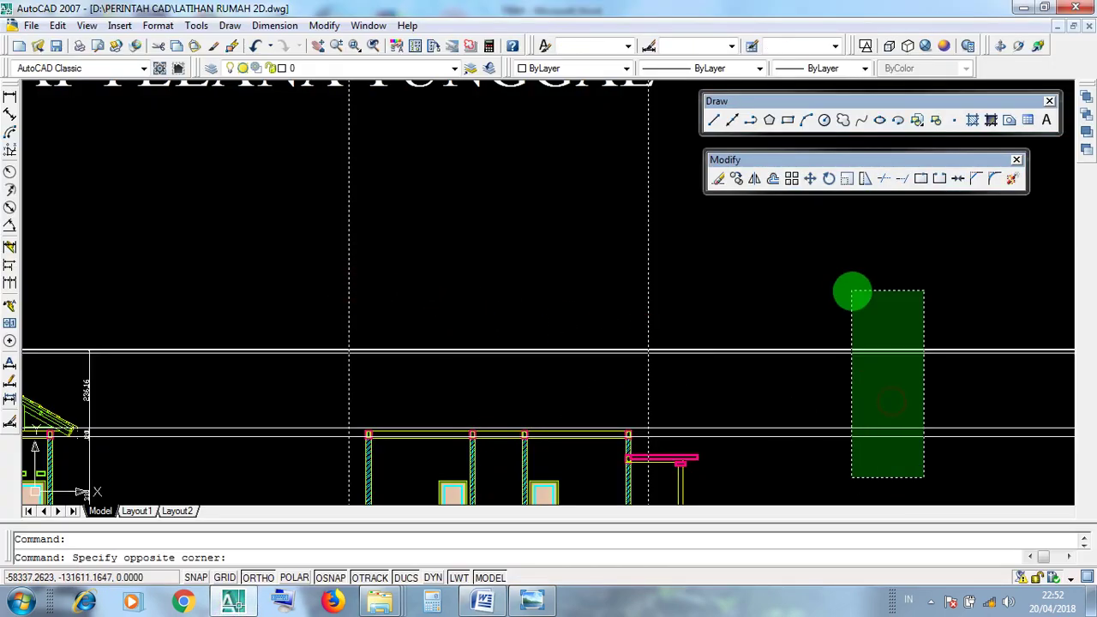
left_click(851, 293)
left_click(255, 463)
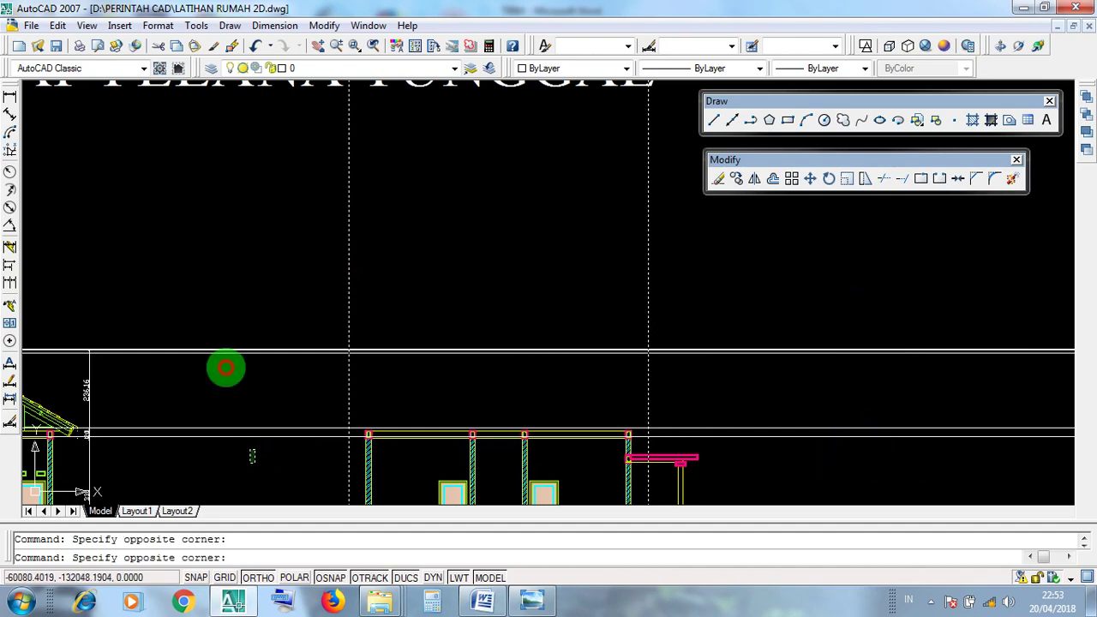
left_click(246, 453)
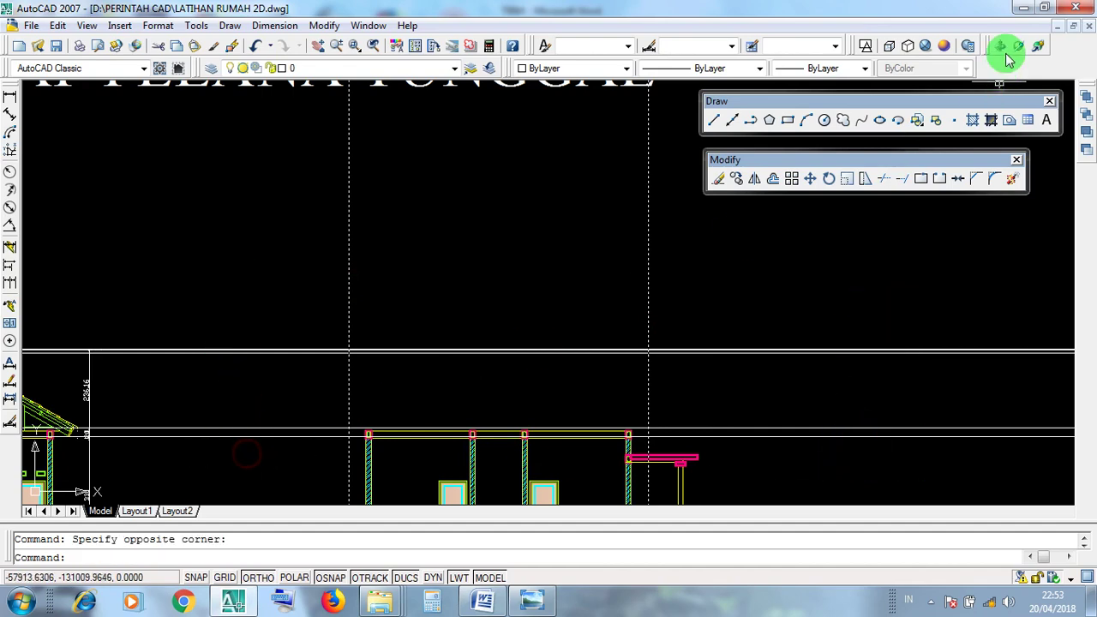
- Switch back to the TRIM notes in Word and reread the method 2 instruction on selecting the reference objects
left_click(1020, 10)
left_click(341, 339)
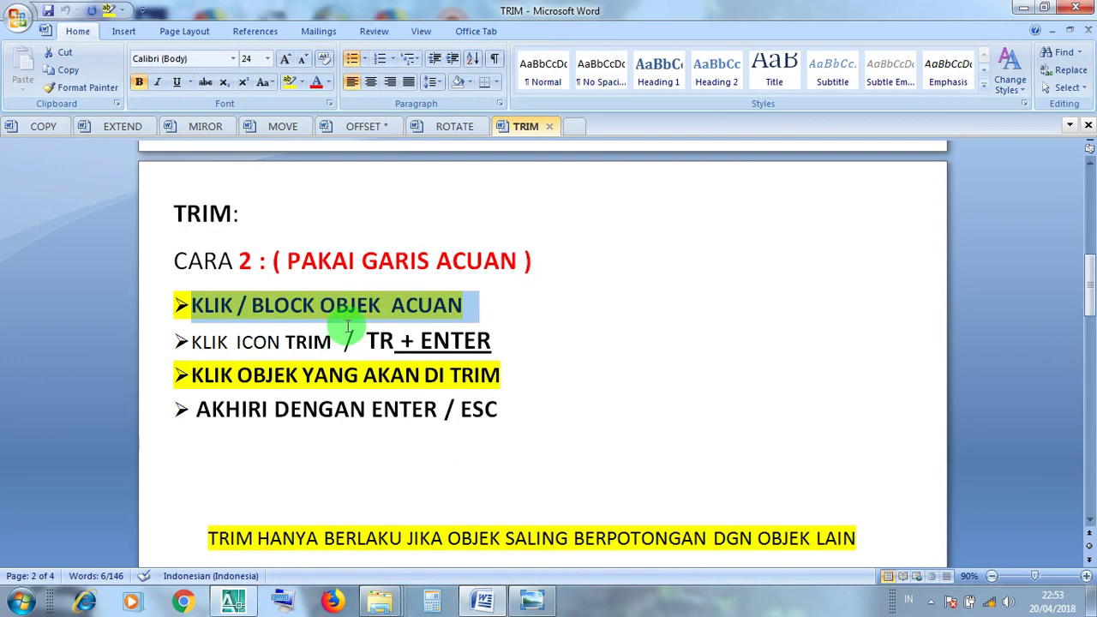
left_click(344, 313)
left_click_drag(514, 308, 220, 308)
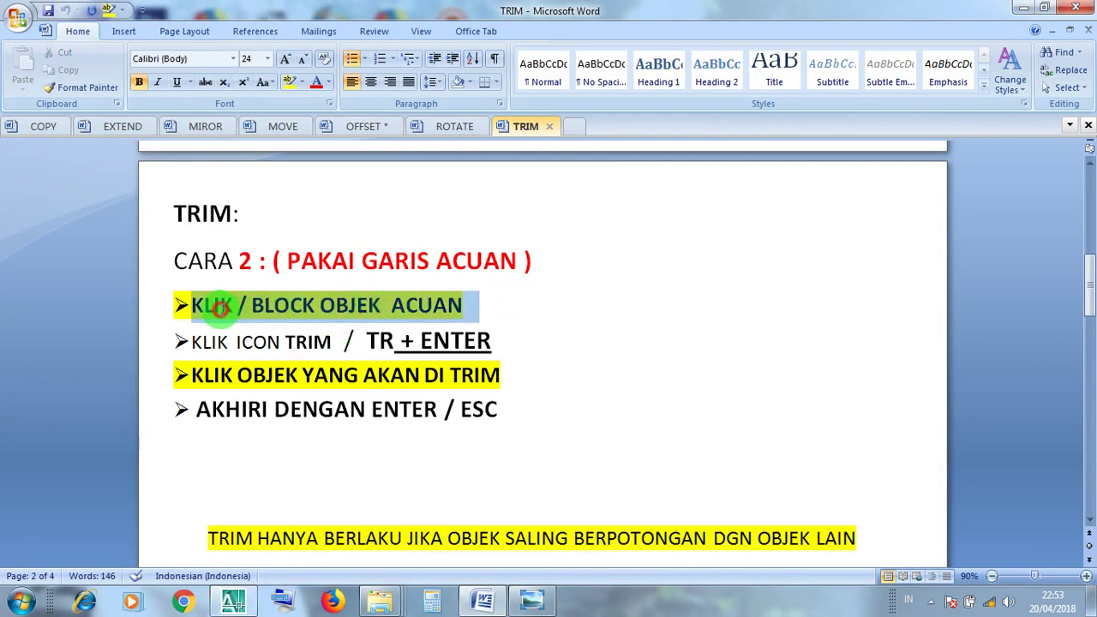
left_click(259, 310)
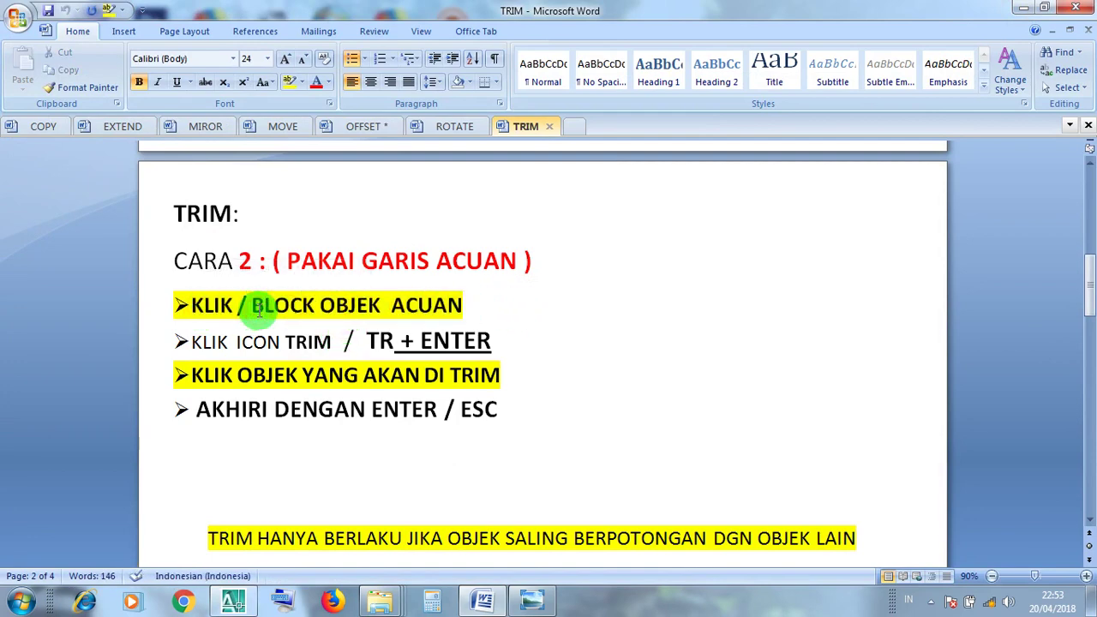
- Read the remaining method 2 instructions in the TRIM notes on starting Trim, picking objects to trim and ending the command
left_click_drag(327, 341, 192, 341)
left_click(433, 342)
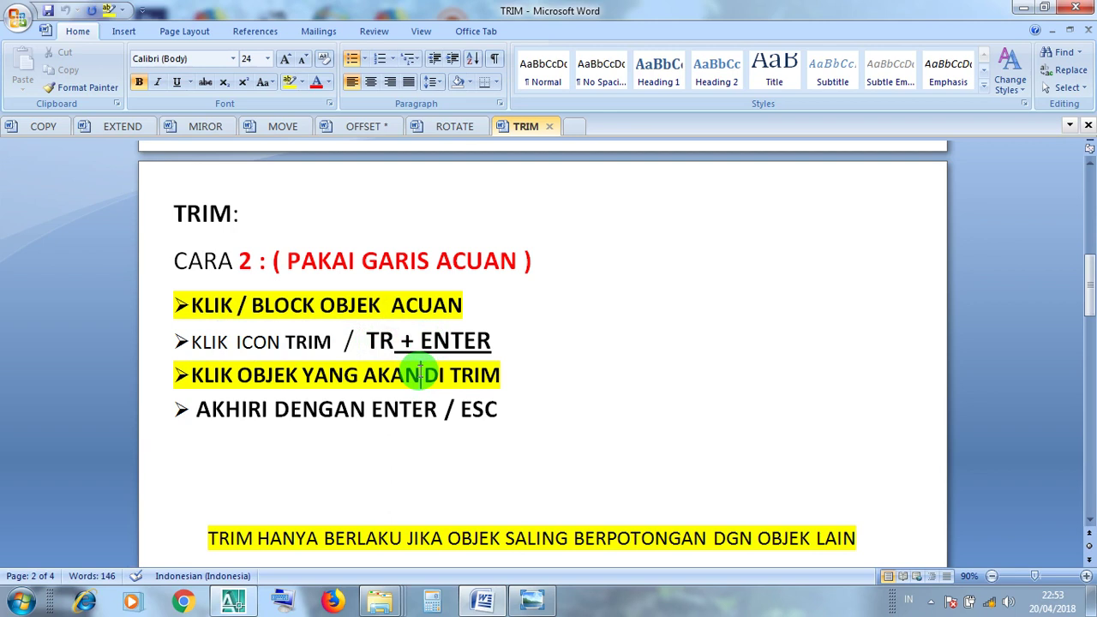
left_click(374, 410)
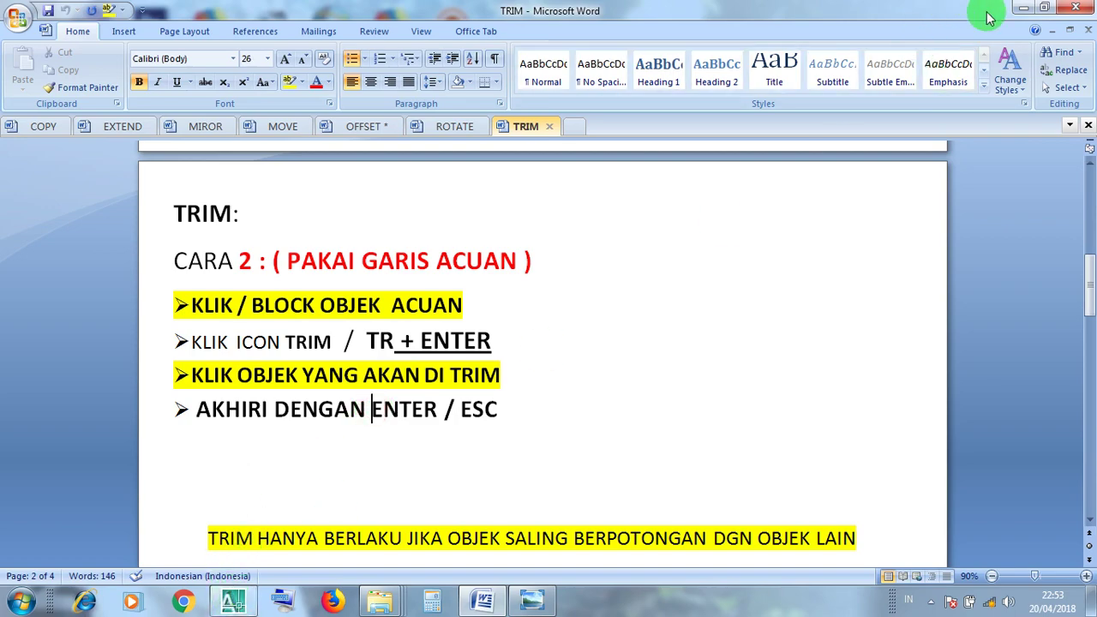
- Switch back to the AutoCAD drawing and reselect the two vertical construction lines as trim references
left_click(1028, 12)
left_click(234, 600)
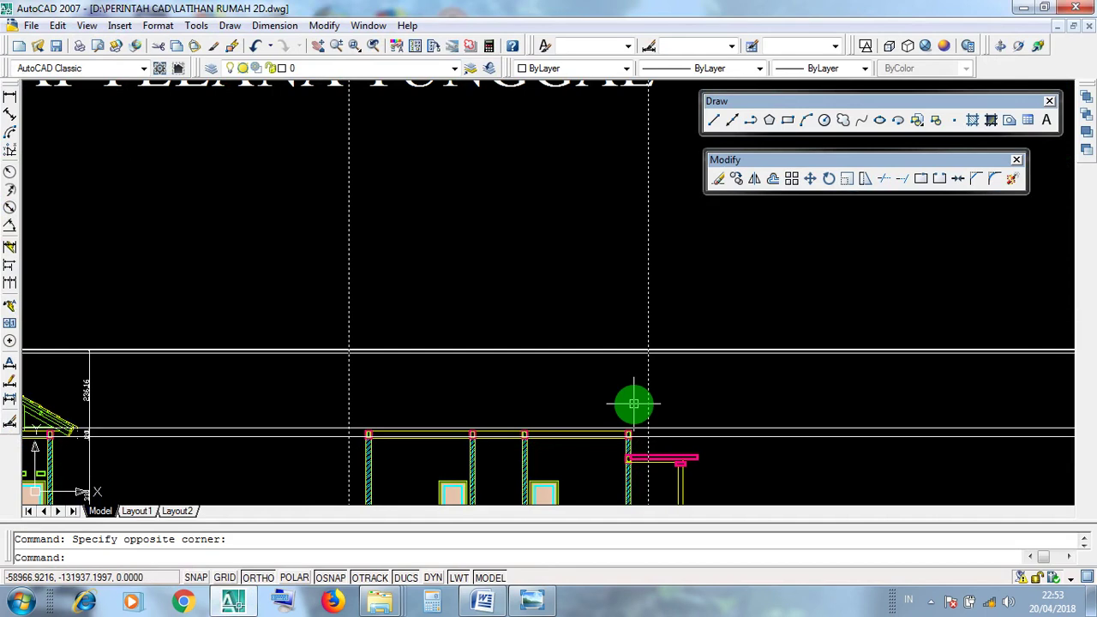
key("Escape")
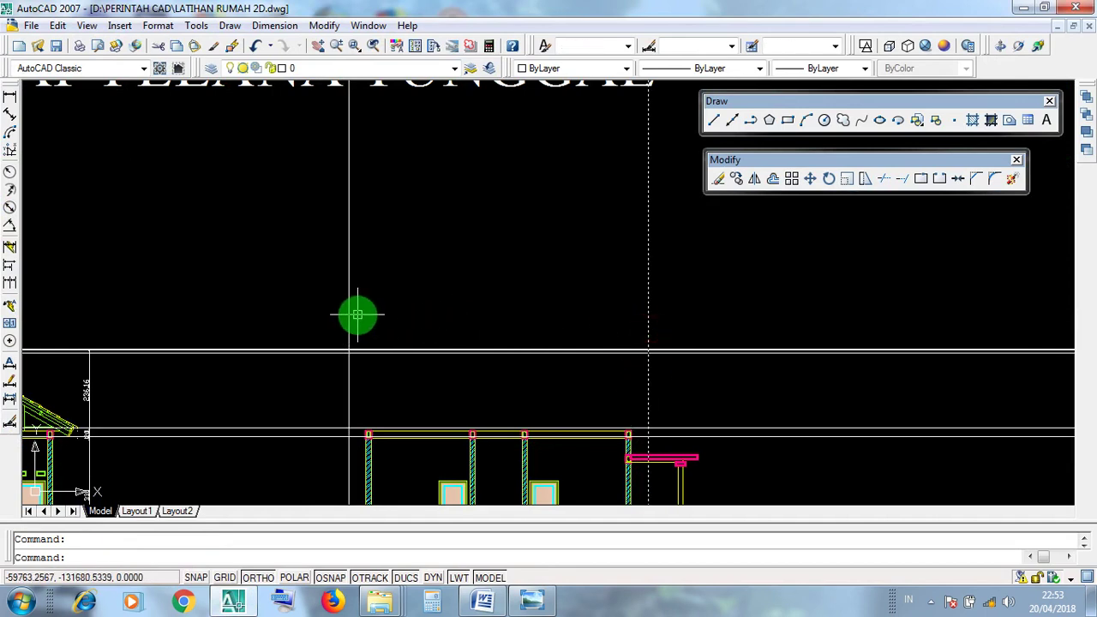
left_click(351, 314)
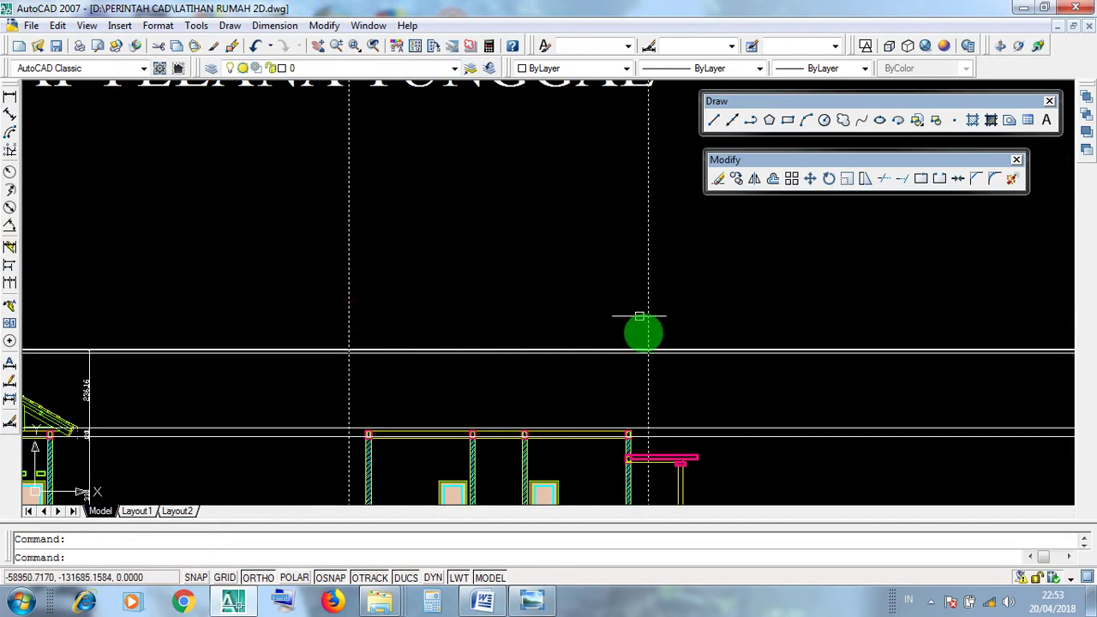
left_click(677, 310)
left_click(288, 256)
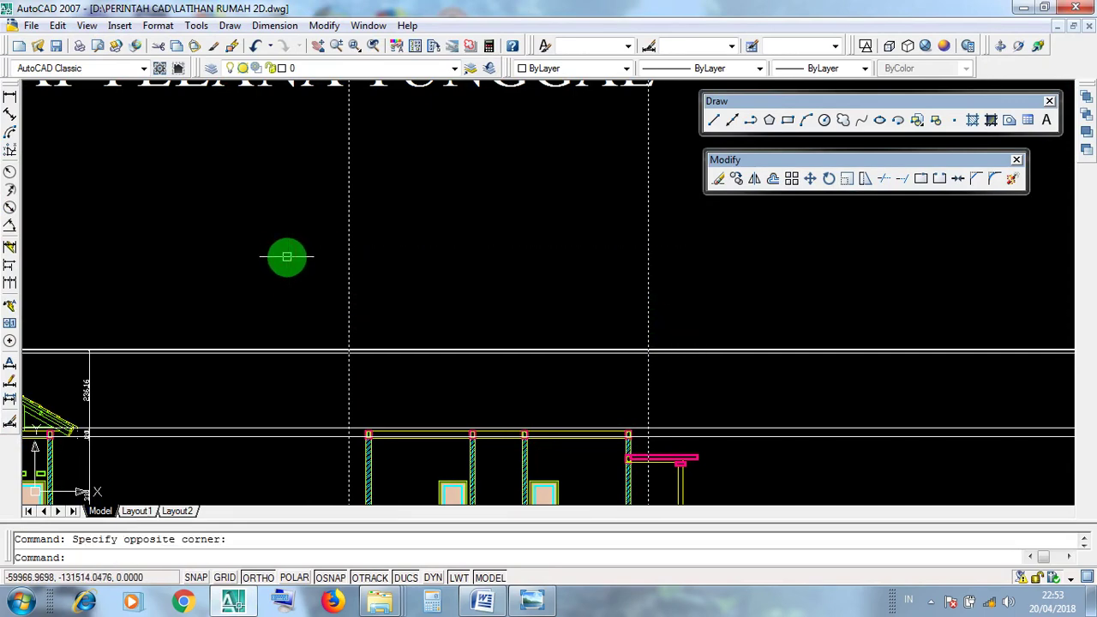
left_click(691, 291)
left_click(323, 221)
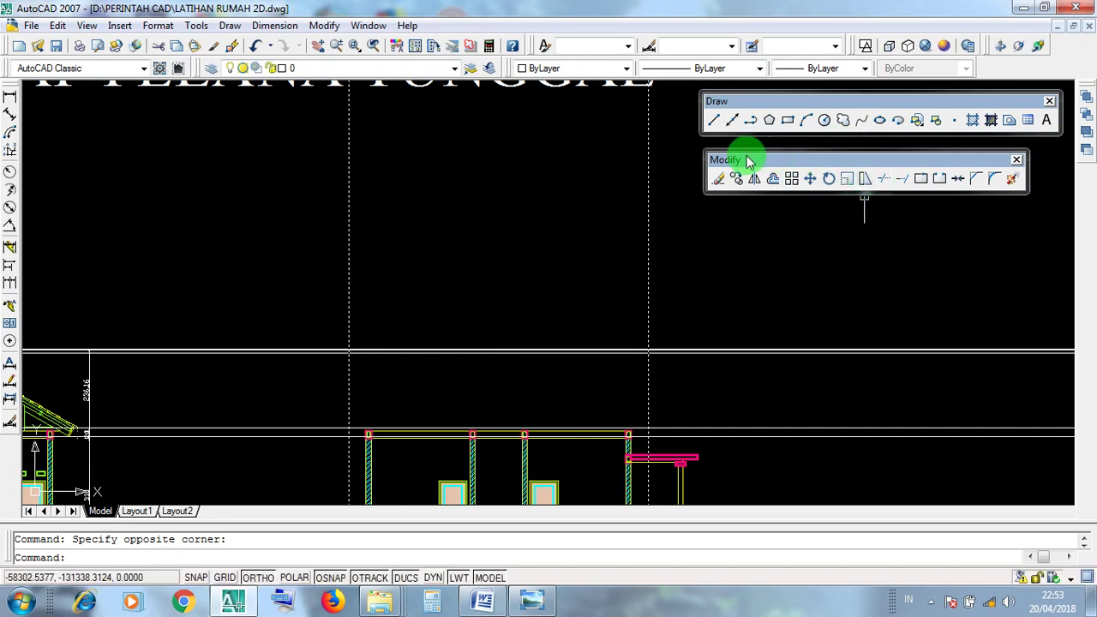
- Trim the horizontal ridge and eave guide lines on both outer sides of the two selected vertical lines
left_click(884, 180)
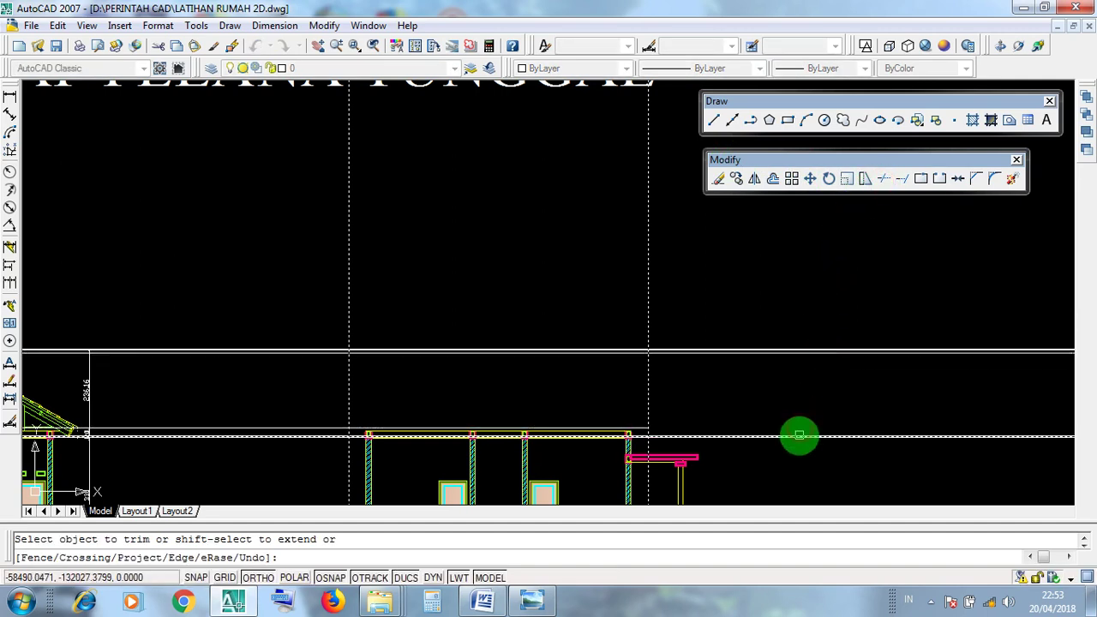
left_click_drag(797, 399, 783, 304)
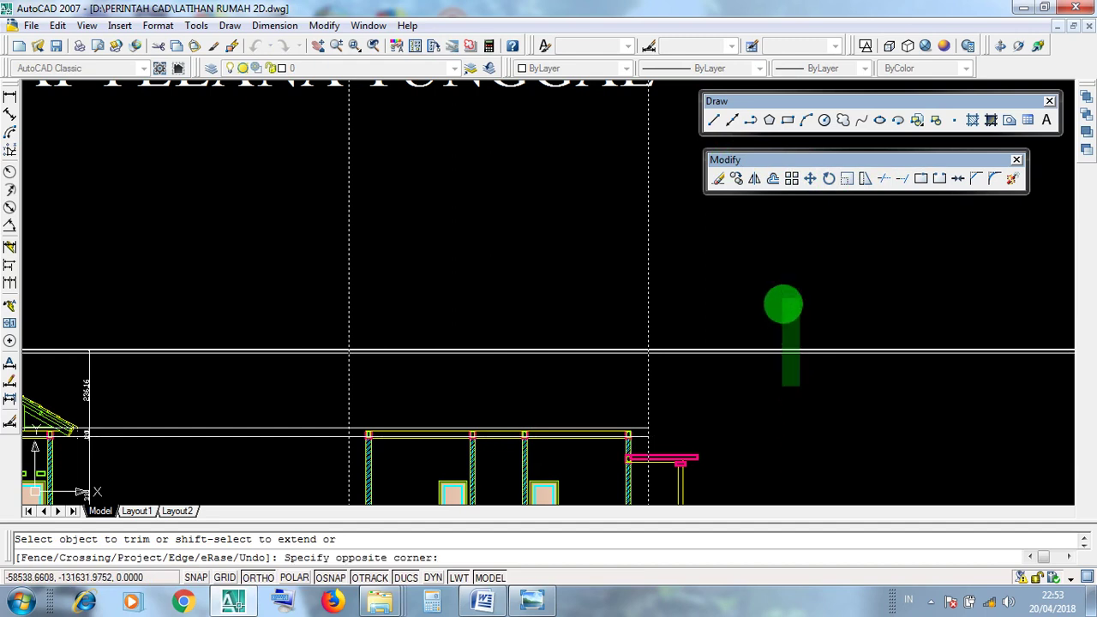
left_click(779, 288)
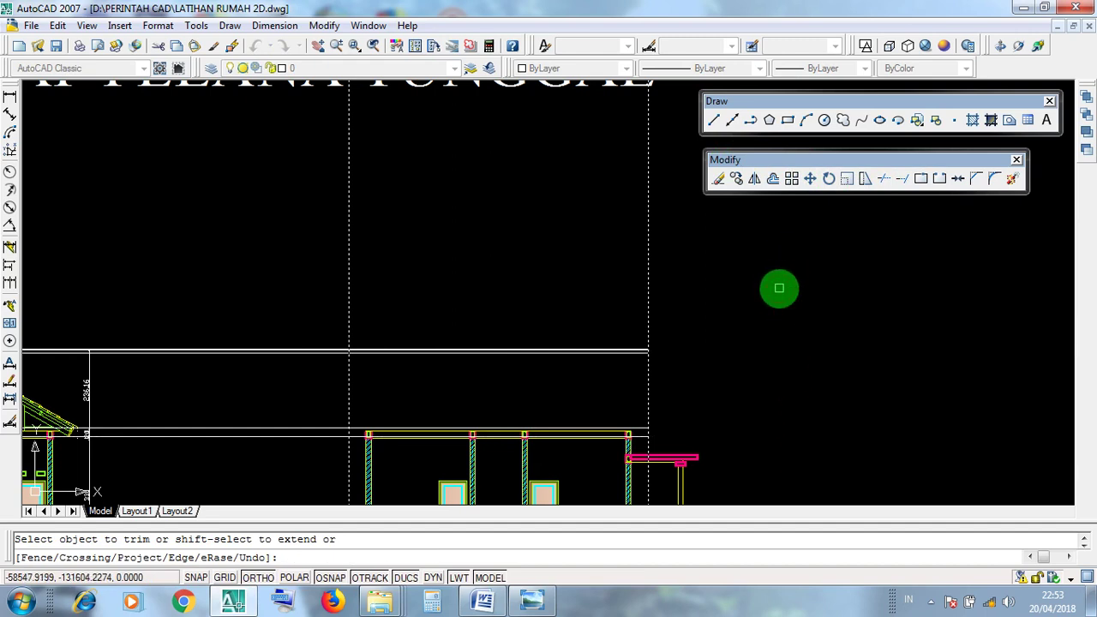
left_click(254, 435)
left_click(279, 392)
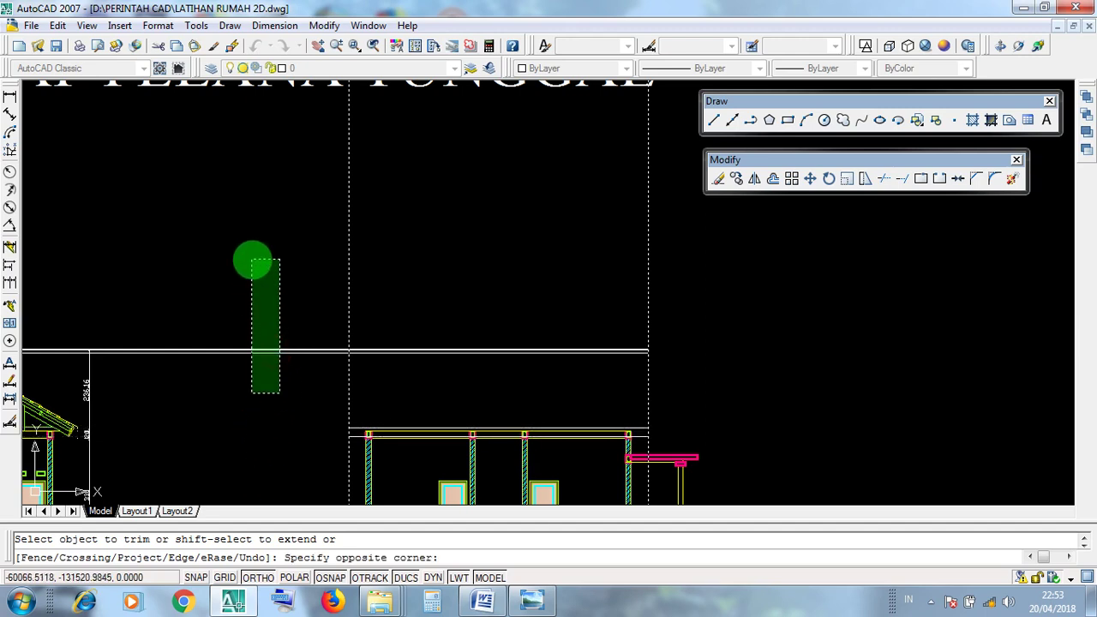
left_click(252, 259)
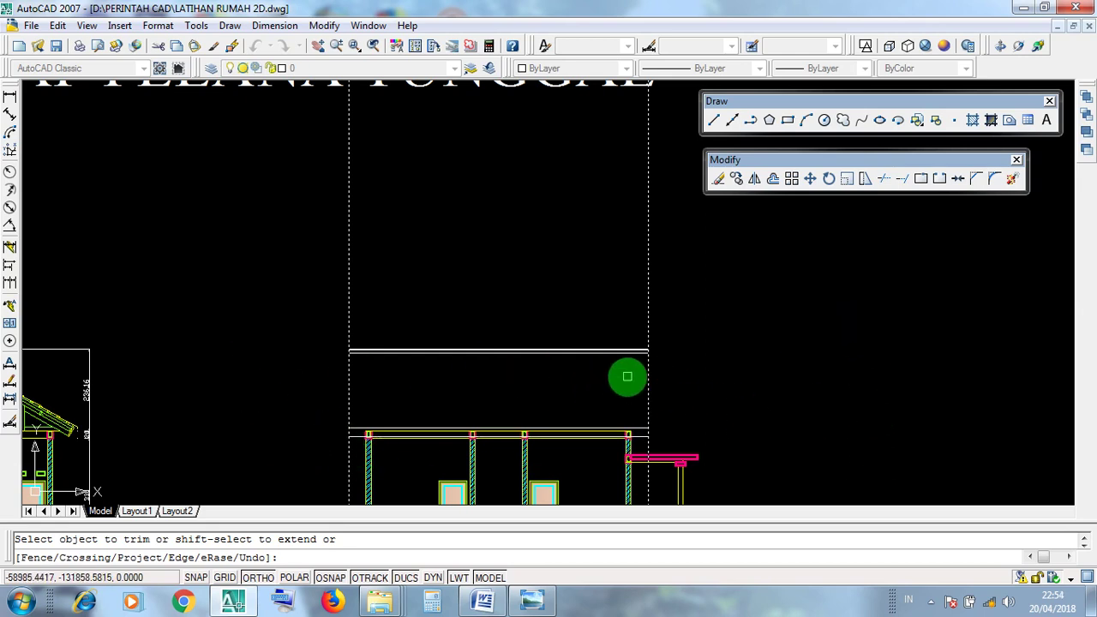
key("Return")
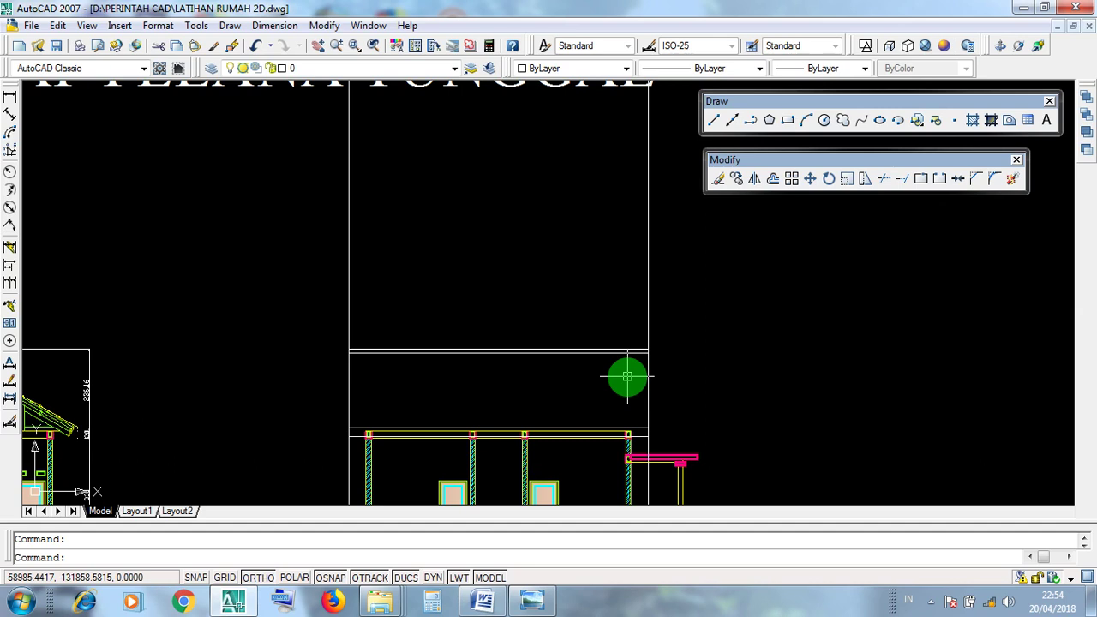
- Highlight the two vertical construction lines that extend above the trimmed ridge guides
middle_click_drag(640, 361, 644, 421)
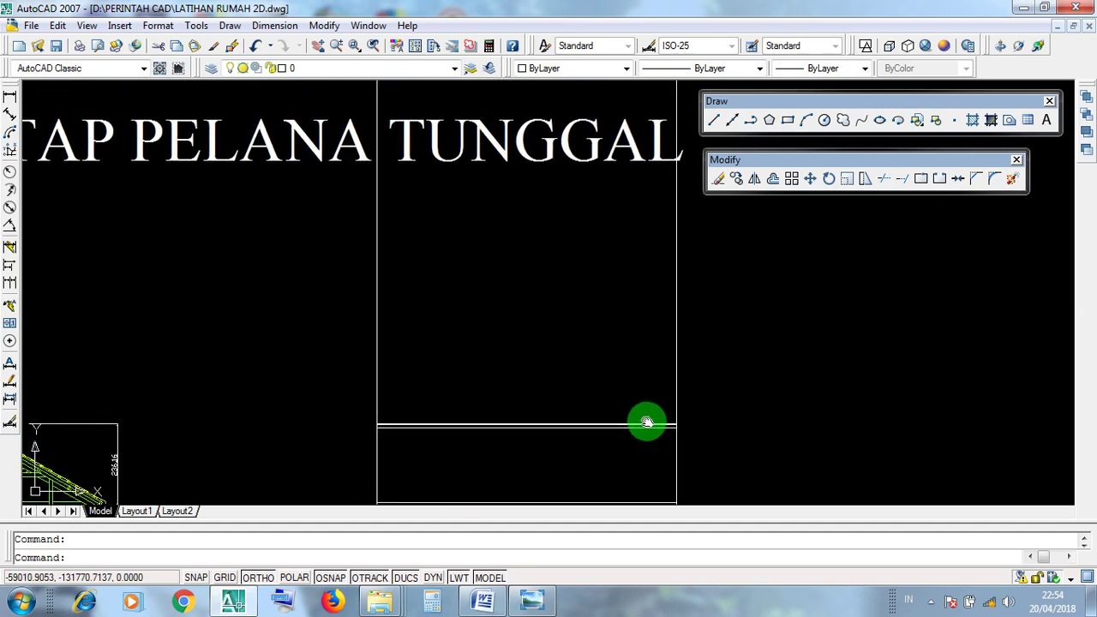
left_click(706, 368)
left_click(360, 284)
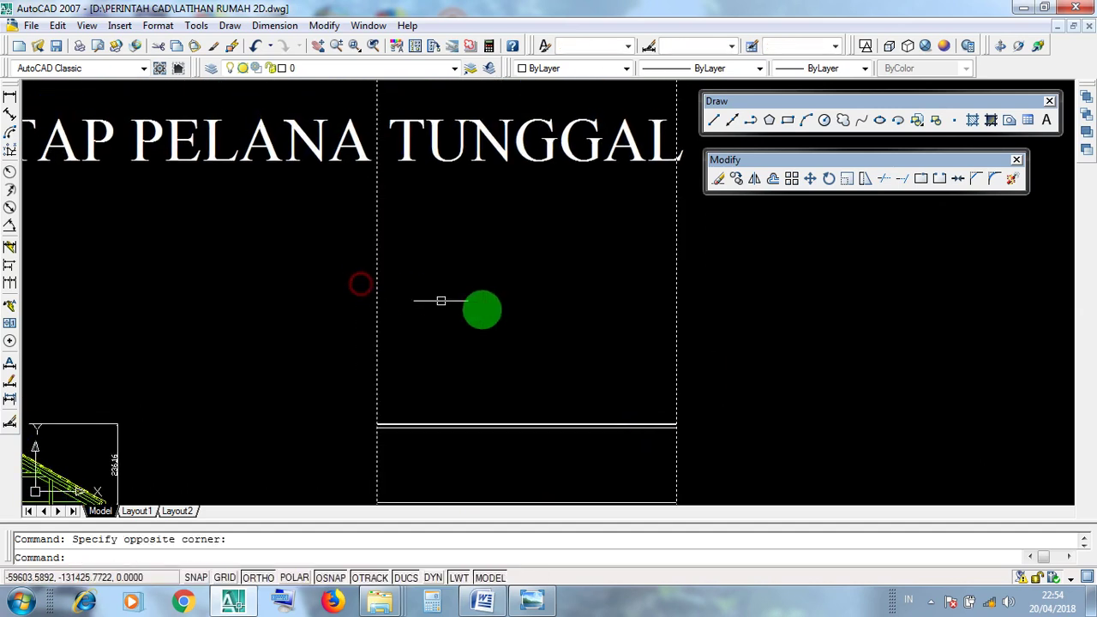
left_click(728, 362)
left_click(318, 283)
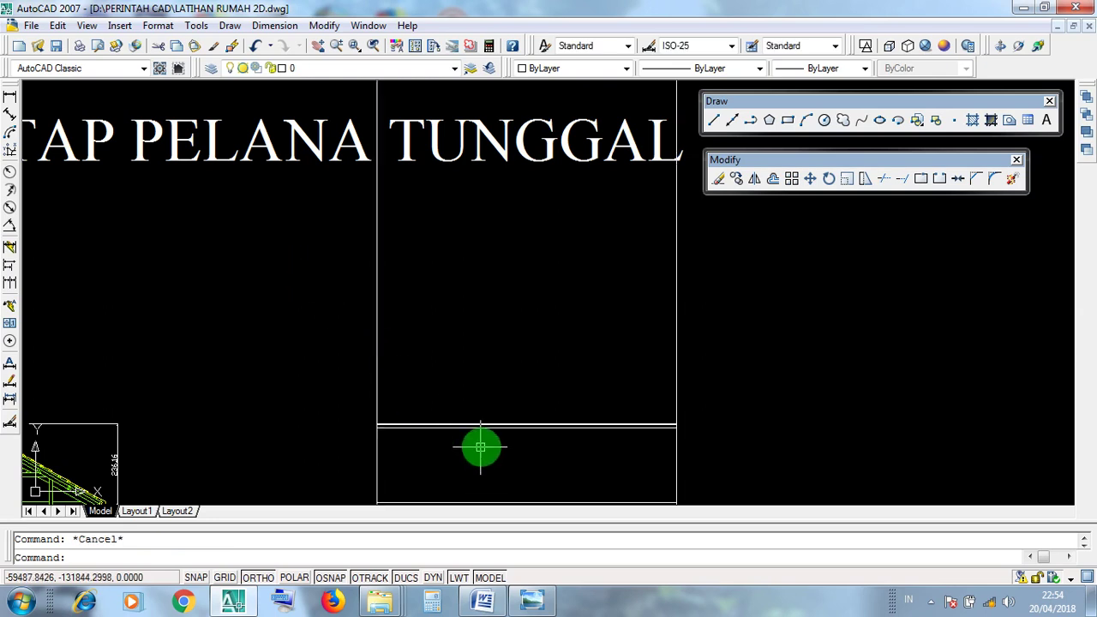
- Examine the closely spaced ridge guides up close and highlight the uppermost one as the limit for the vertical lines
scroll(504, 425, "up", 5)
scroll(504, 425, "down", 2)
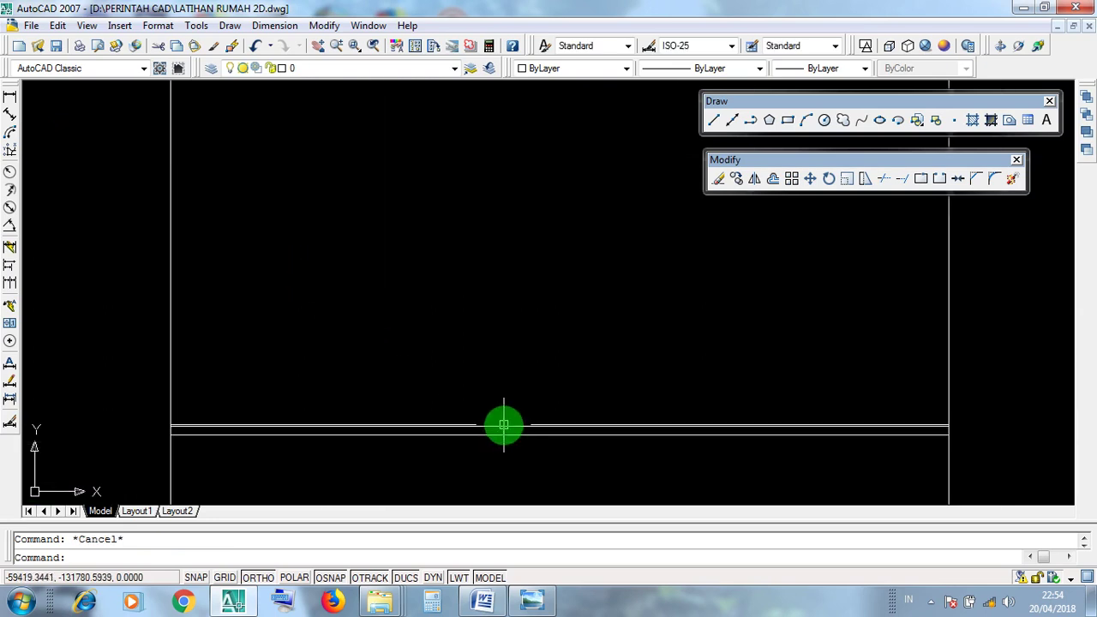
left_click(526, 443)
left_click(482, 367)
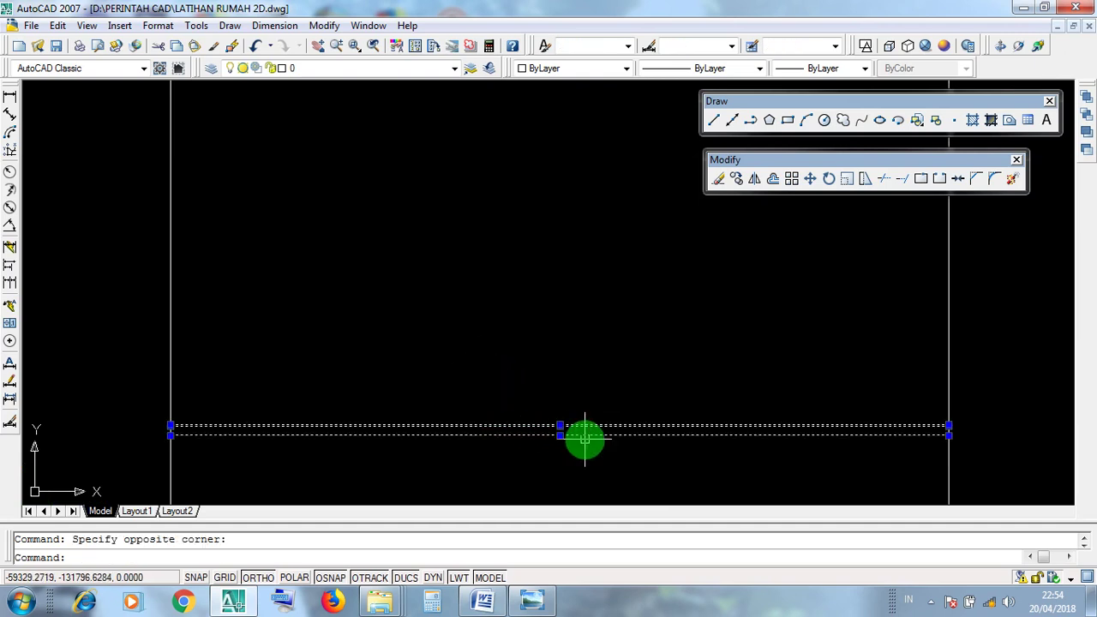
key("Escape")
scroll(584, 439, "up", 5)
left_click(585, 412)
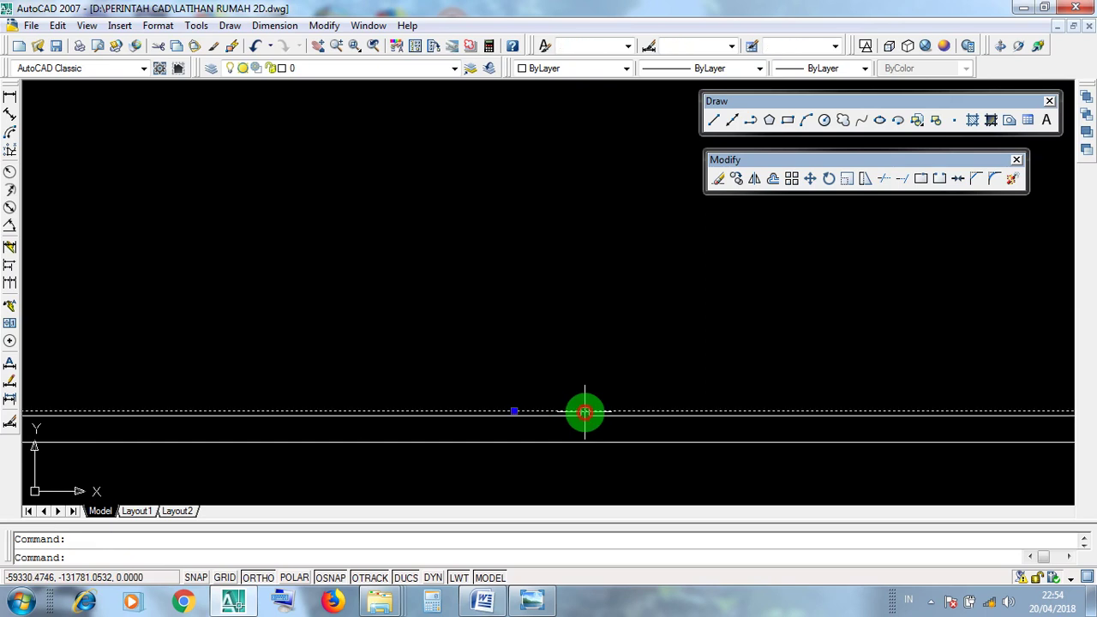
scroll(584, 435, "up", 4)
key("Escape")
left_click(573, 375)
left_click(555, 323)
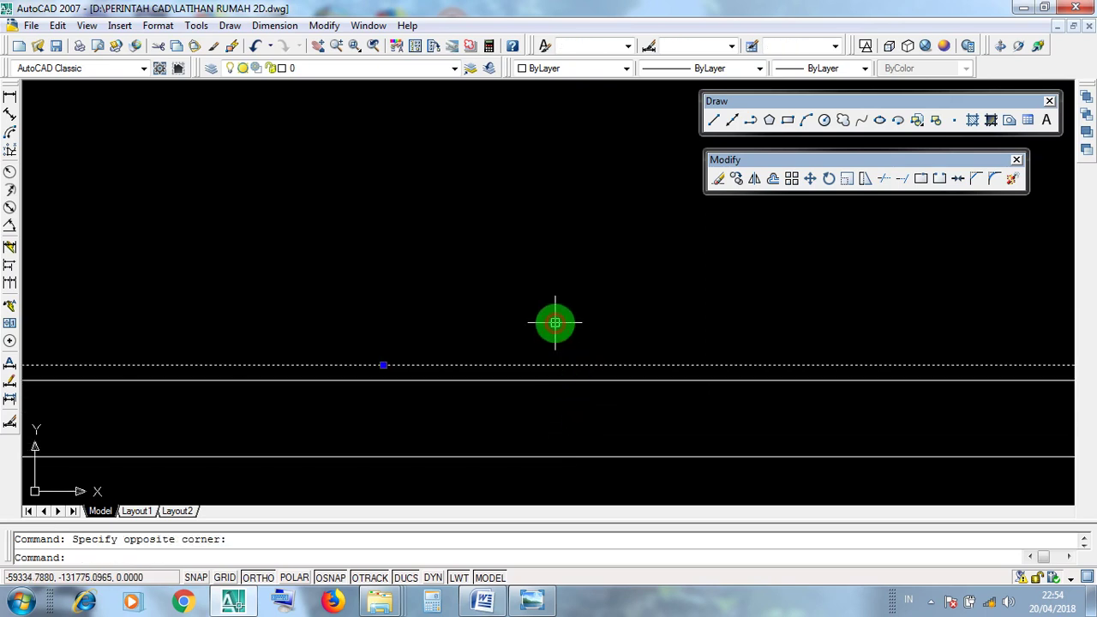
- Highlight the two vertical lines again to compare their upper extensions with the section's uppermost ridge guide
scroll(556, 323, "down", 4)
middle_click_drag(571, 340, 612, 448)
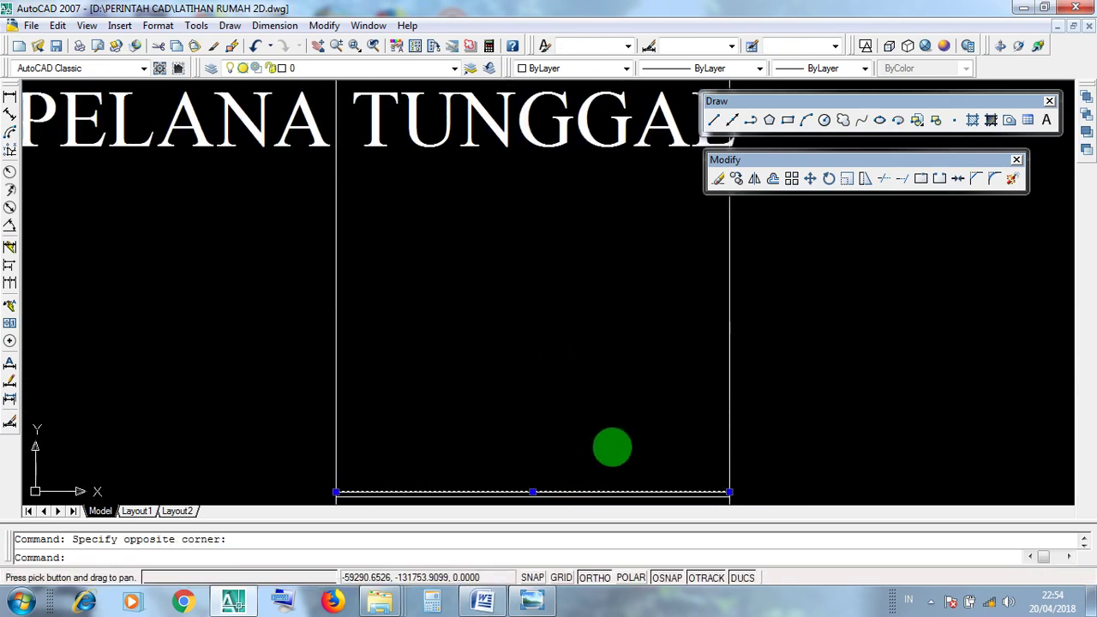
scroll(489, 287, "down", 3)
left_click(588, 326)
left_click(404, 267)
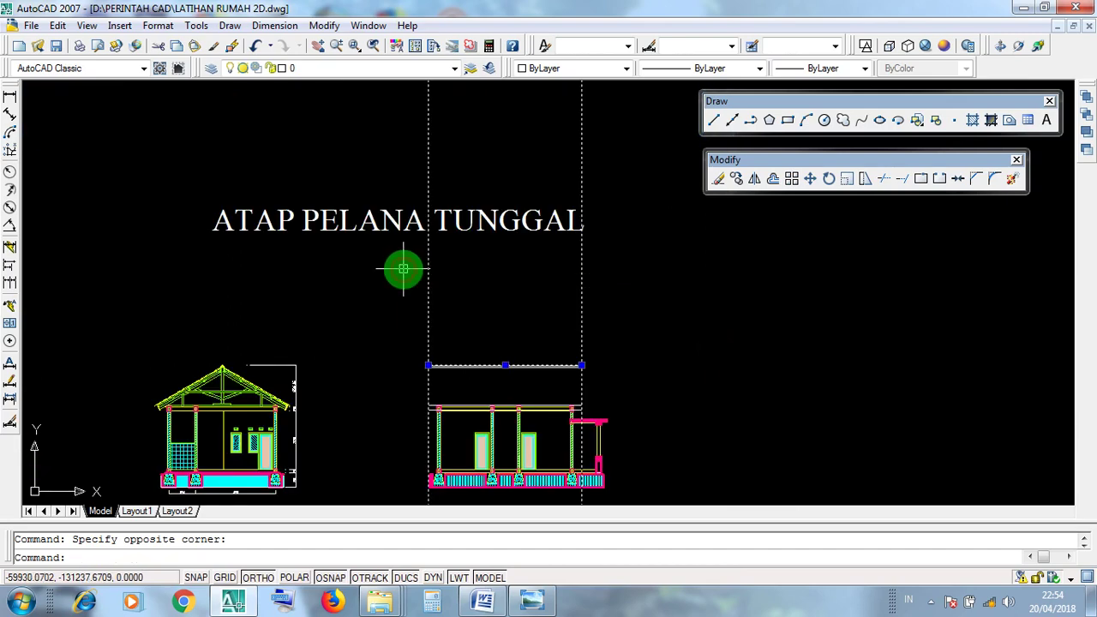
key("Escape")
left_click(674, 315)
left_click(370, 270)
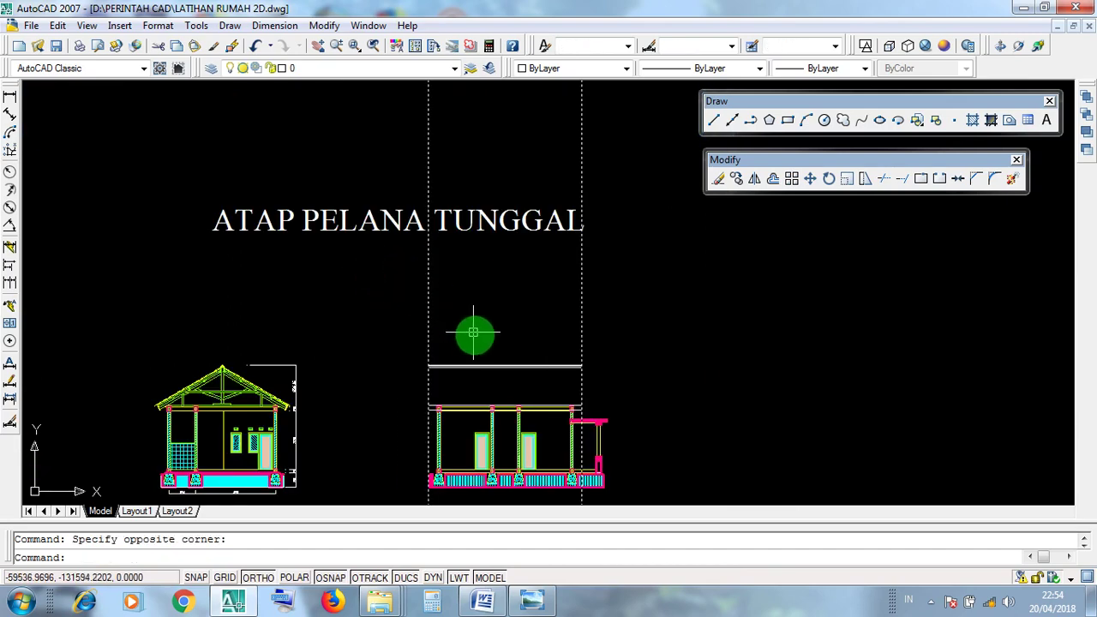
- Clear the selection and select only the uppermost ridge guide as the trim reference
scroll(497, 357, "up", 6)
key("Escape")
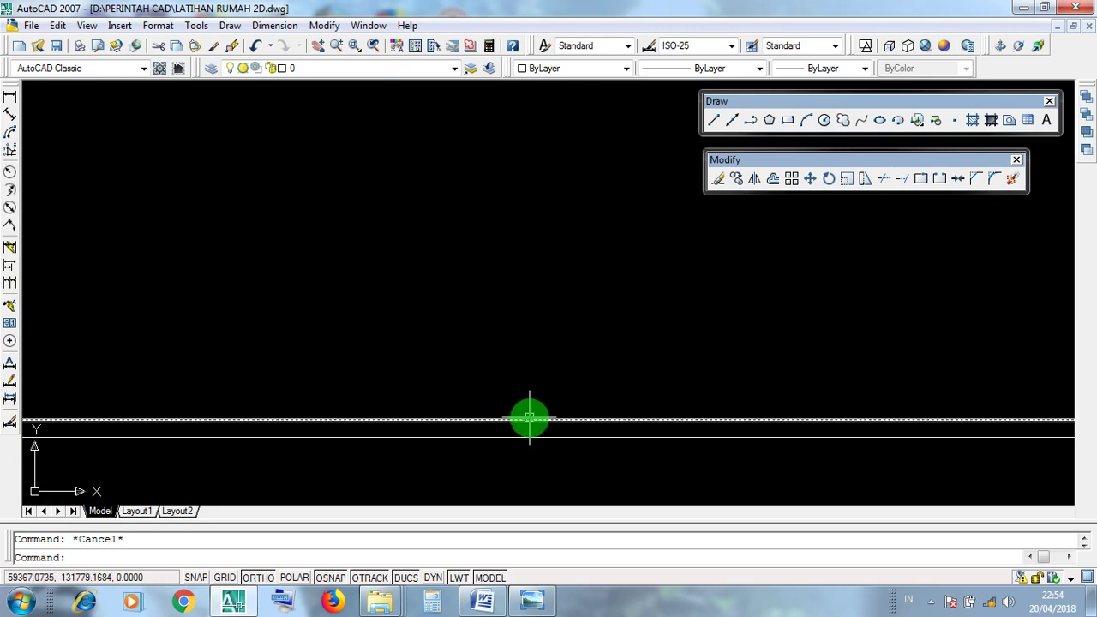
left_click(529, 419)
scroll(530, 419, "up", 4)
key("Escape")
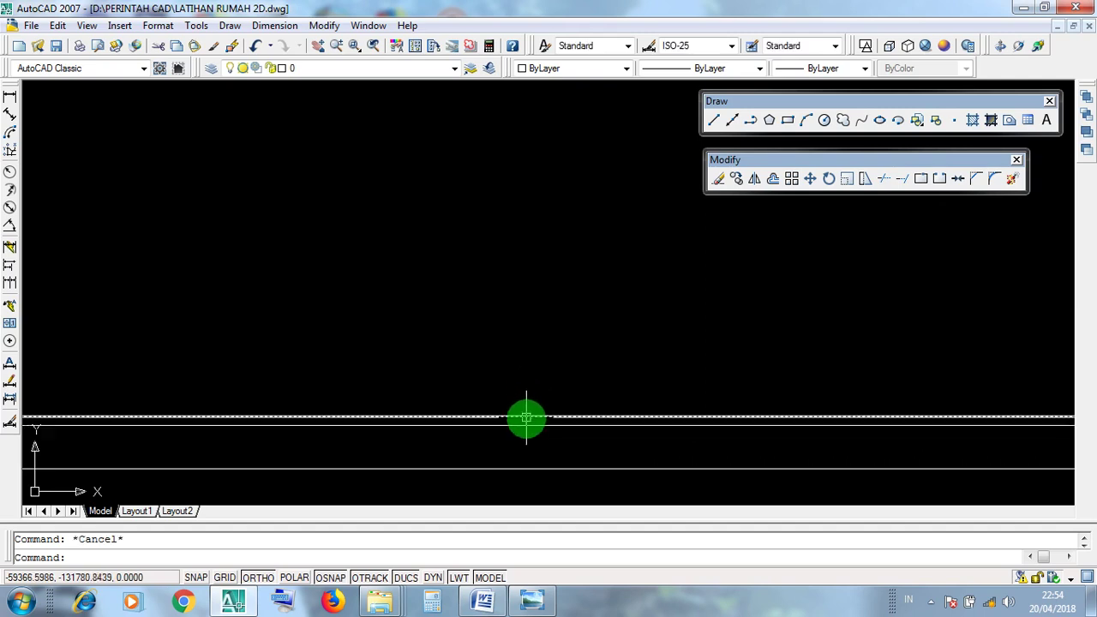
scroll(524, 421, "down", 1)
left_click_drag(511, 405, 504, 343)
scroll(553, 436, "down", 3)
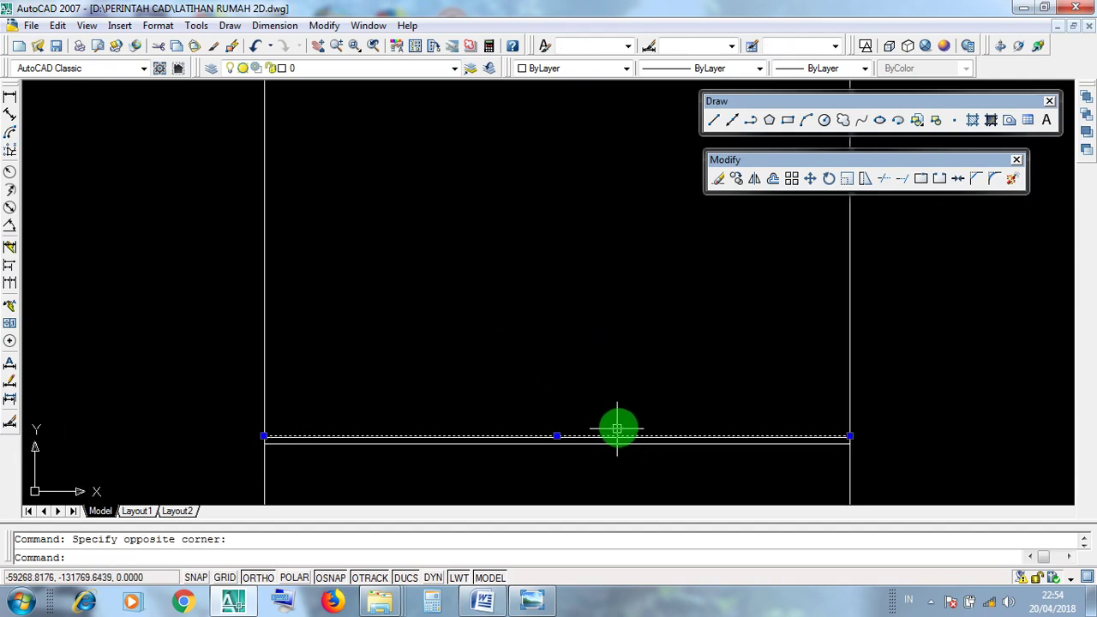
- Trim both vertical construction lines above the selected uppermost ridge guide
left_click(884, 180)
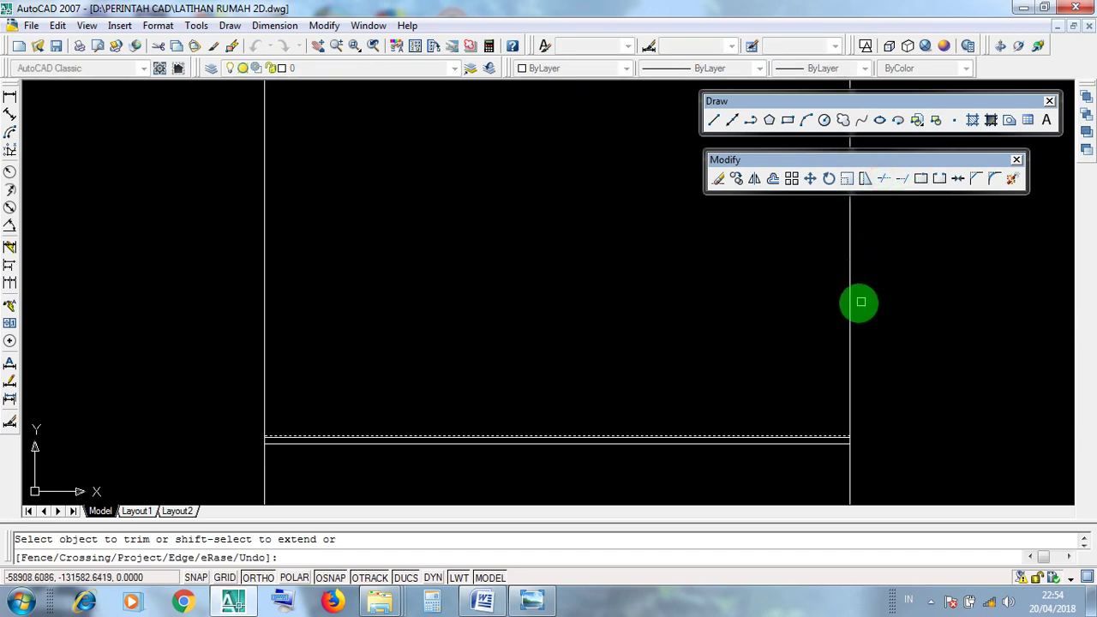
left_click(851, 305)
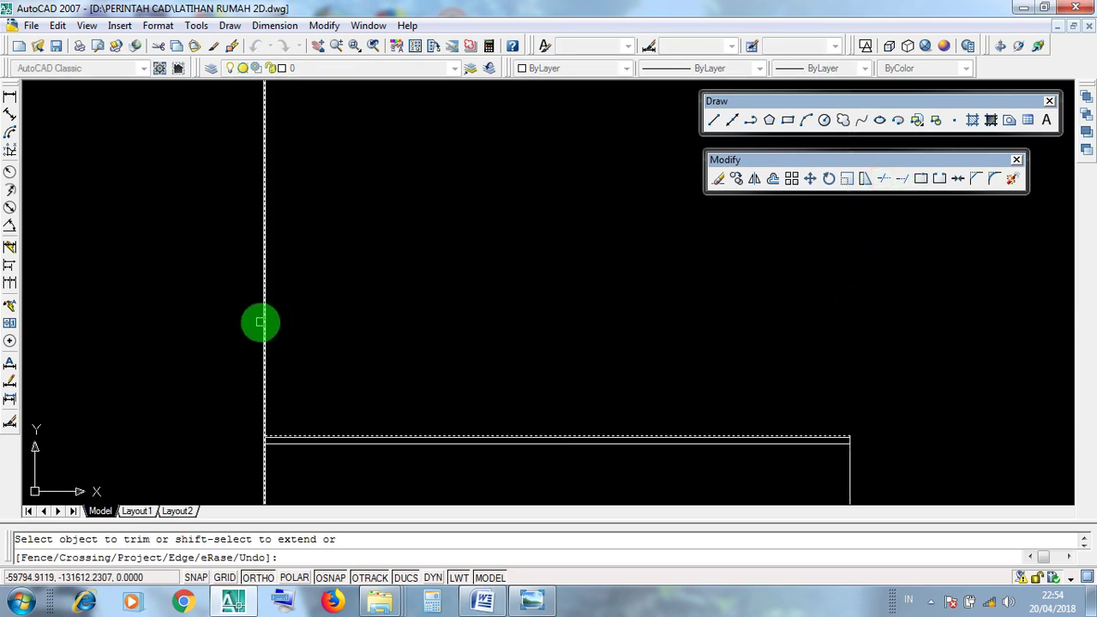
left_click(262, 324)
left_click(967, 379)
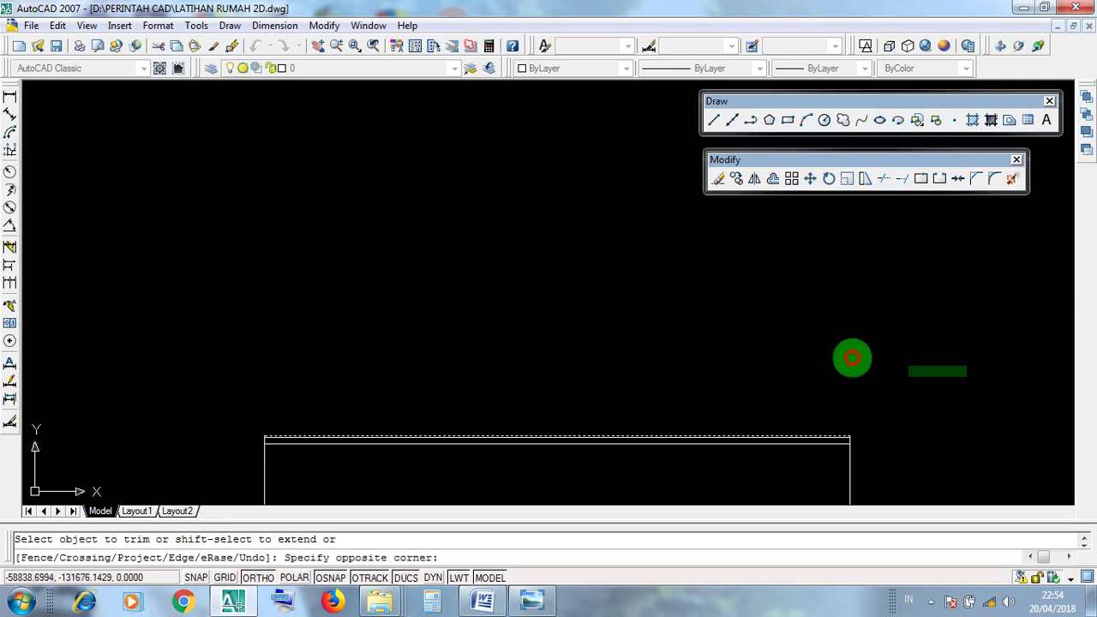
left_click(146, 258)
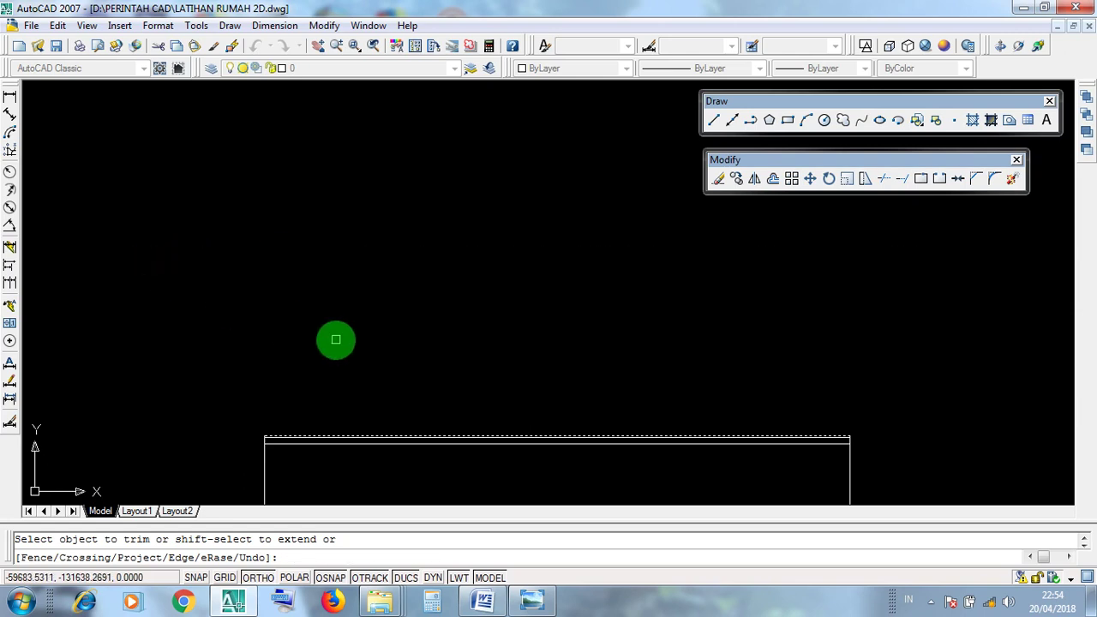
right_click(335, 339)
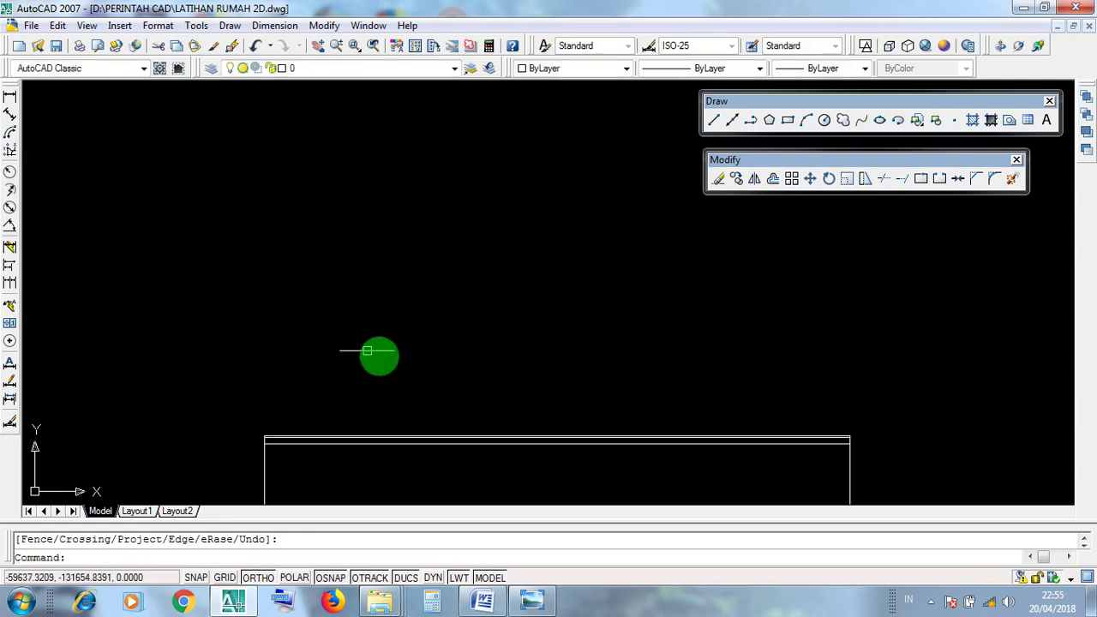
- Inspect the lower part of the longitudinal section and highlight both vertical construction lines at its side edges
mouse_move(377, 355)
middle_mouse_down()
mouse_move(397, 162)
mouse_move(415, 237)
middle_mouse_up()
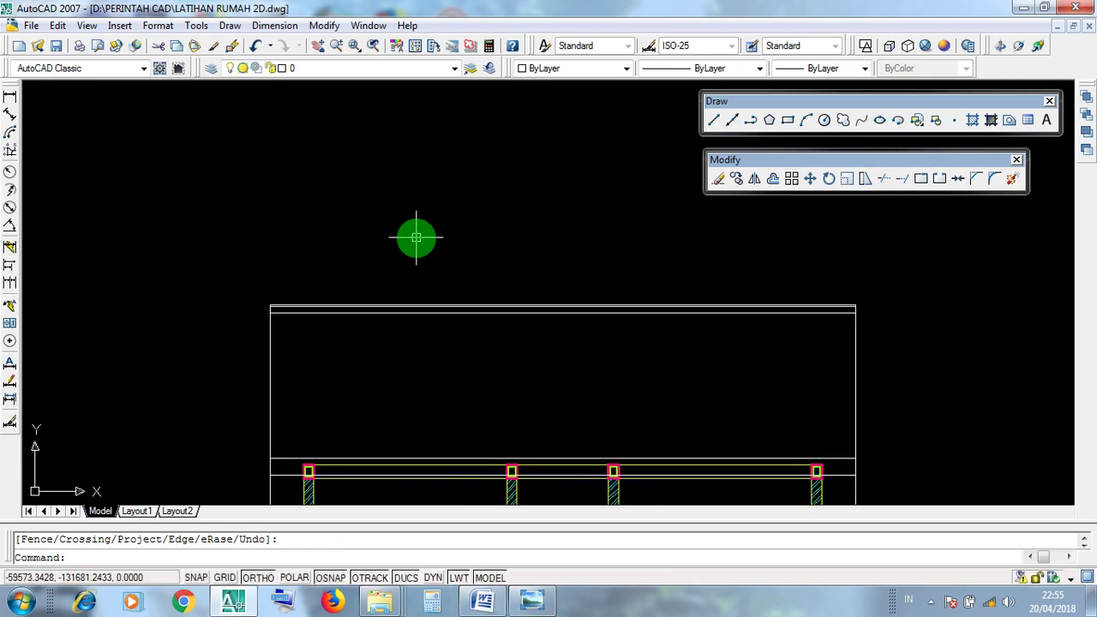
middle_click_drag(521, 365, 448, 235)
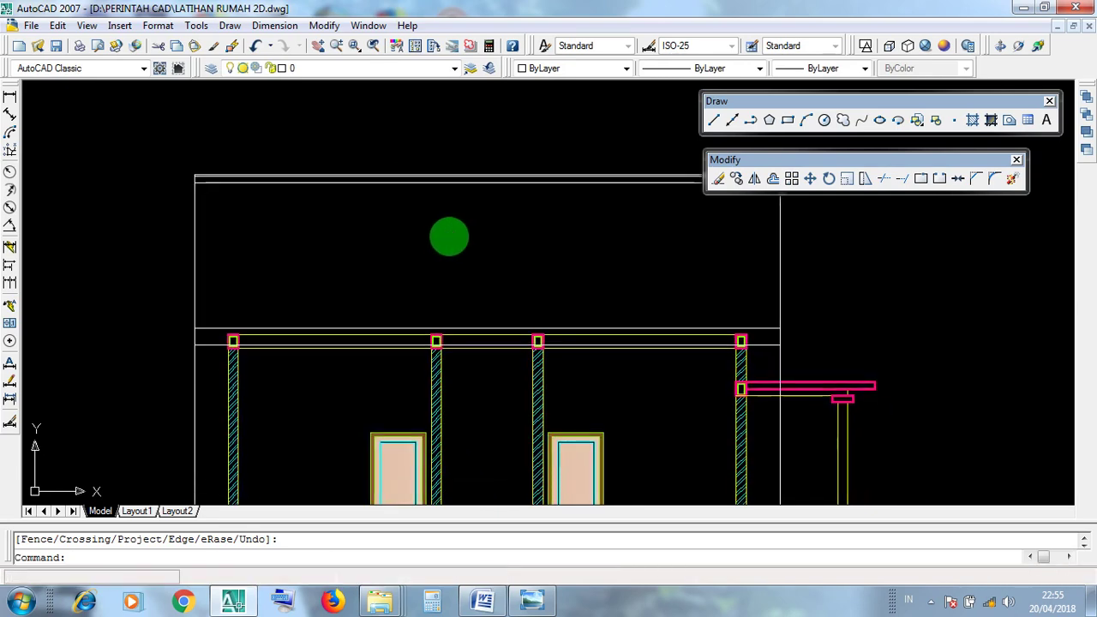
middle_click_drag(772, 365, 722, 330)
scroll(723, 331, "down", 4)
left_click(694, 409)
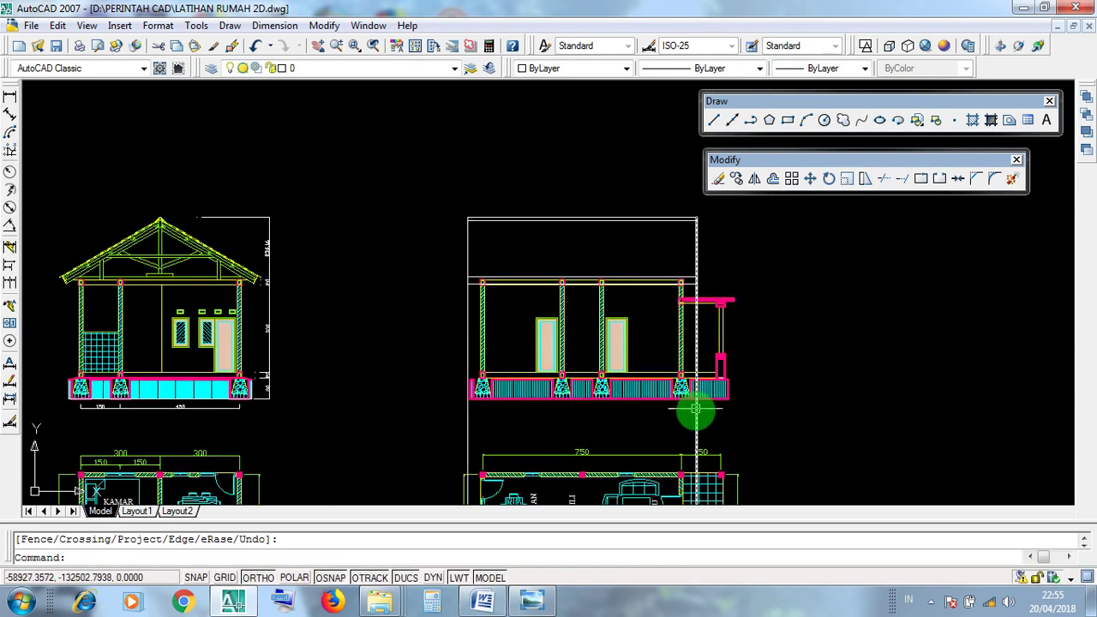
left_click(467, 416)
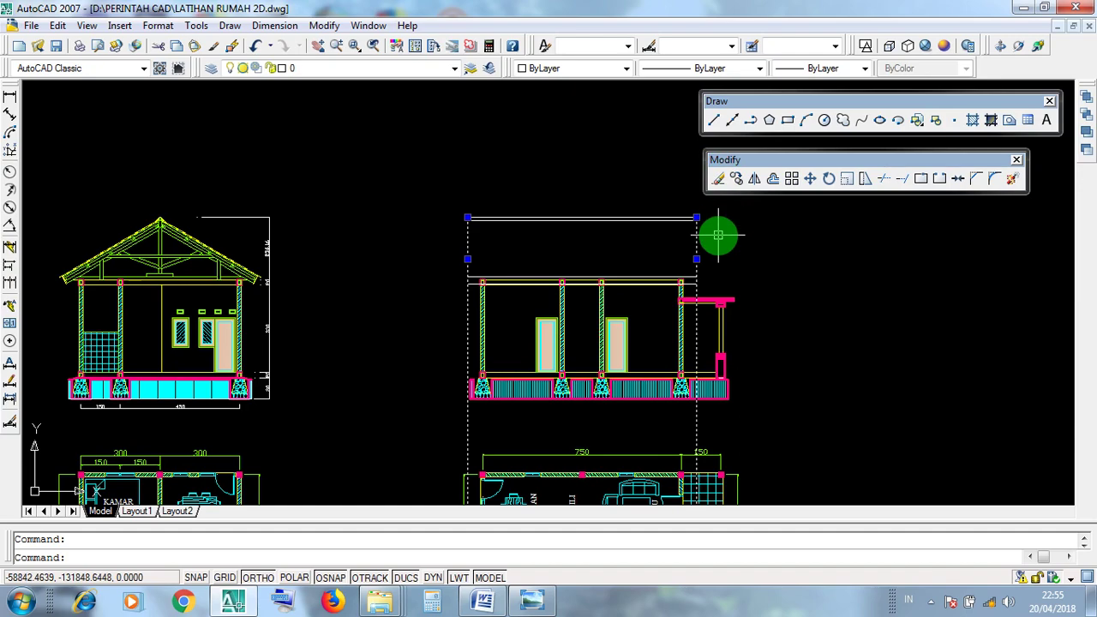
key("Escape")
- Examine how far the two vertical construction lines extend below the section and through the plans, highlighting them together
scroll(677, 326, "down", 8)
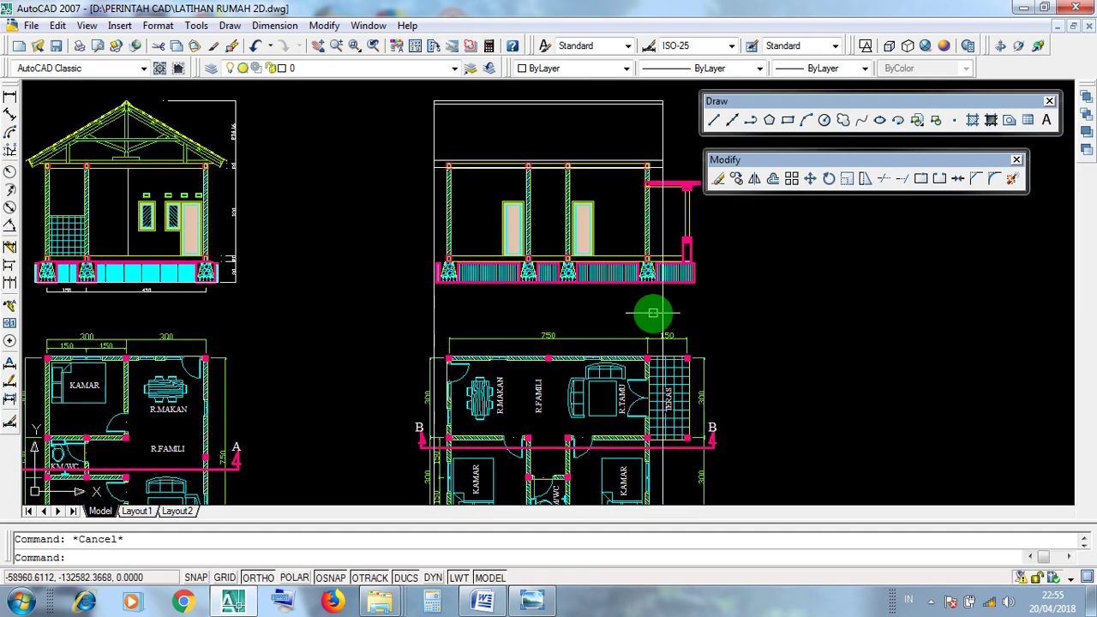
middle_click_drag(688, 482, 666, 328)
left_click(676, 412)
left_click(571, 381)
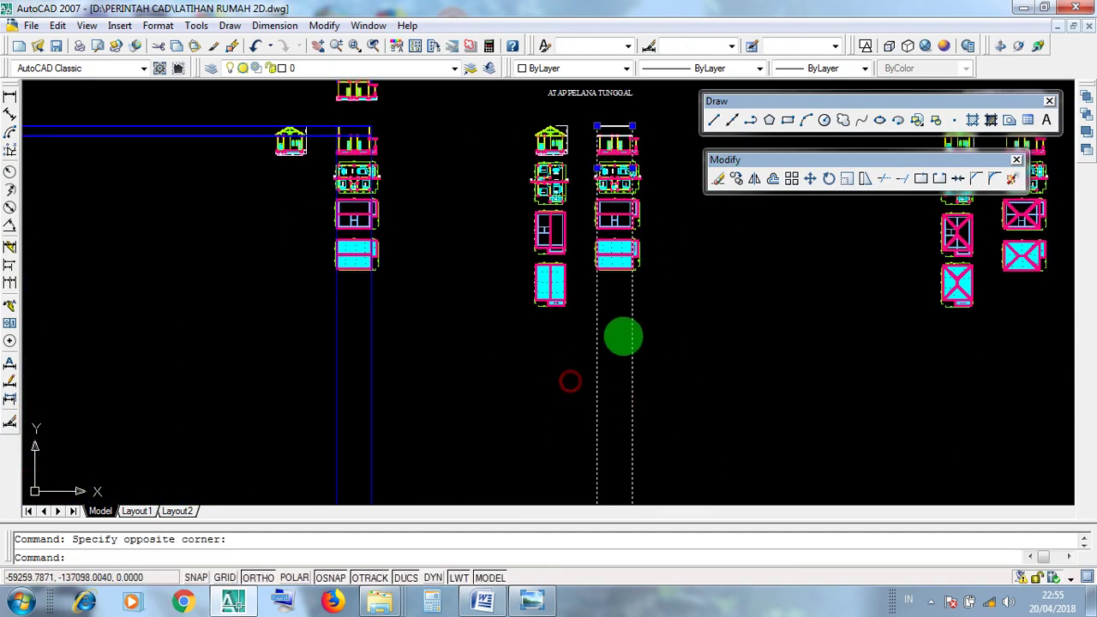
middle_click_drag(632, 275, 612, 372)
scroll(607, 249, "up", 6)
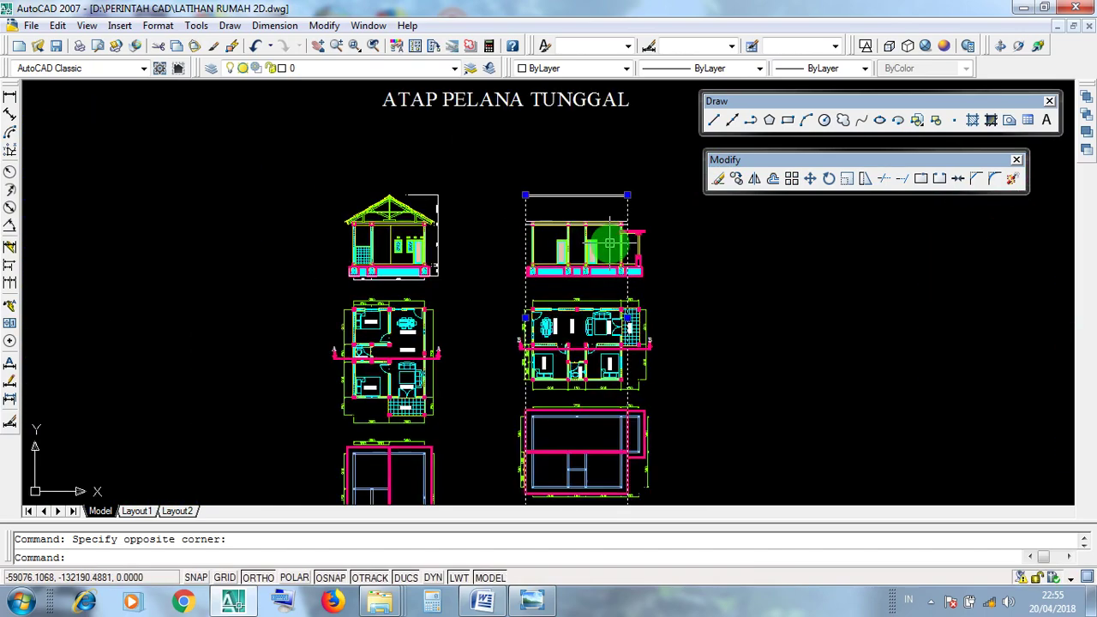
scroll(607, 207, "up", 2)
middle_click_drag(627, 237, 651, 363)
key("Escape")
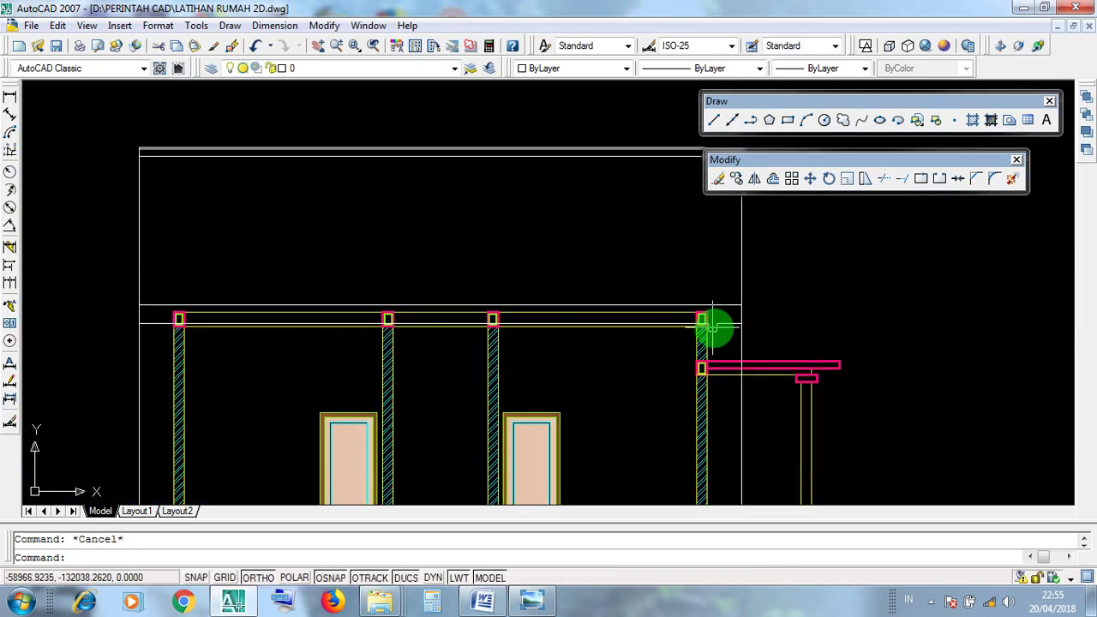
- Compare the two horizontal eave guides up close and highlight the lower one as the limit for the vertical lines
left_click(723, 324)
key("Escape")
left_click(721, 323)
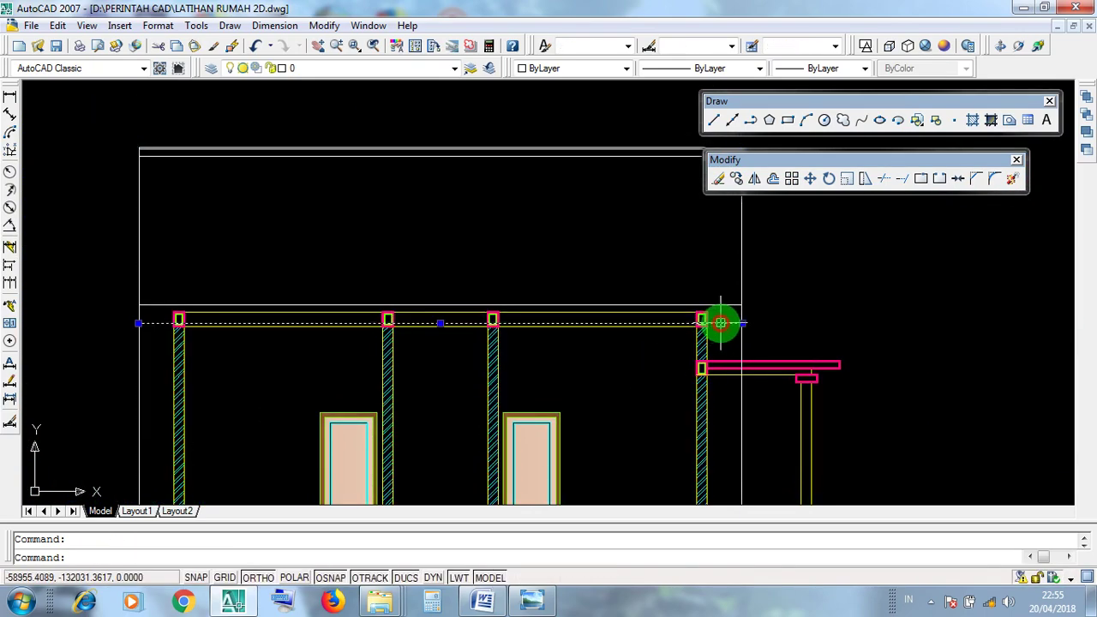
scroll(721, 323, "up", 2)
key("Escape")
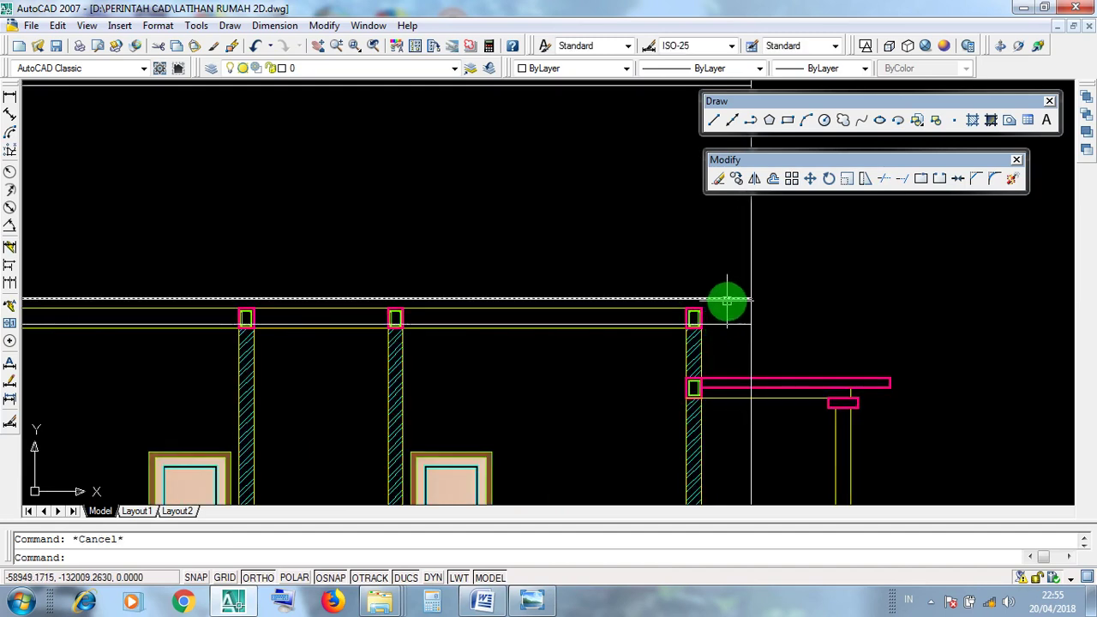
left_click(731, 323)
left_click(729, 299)
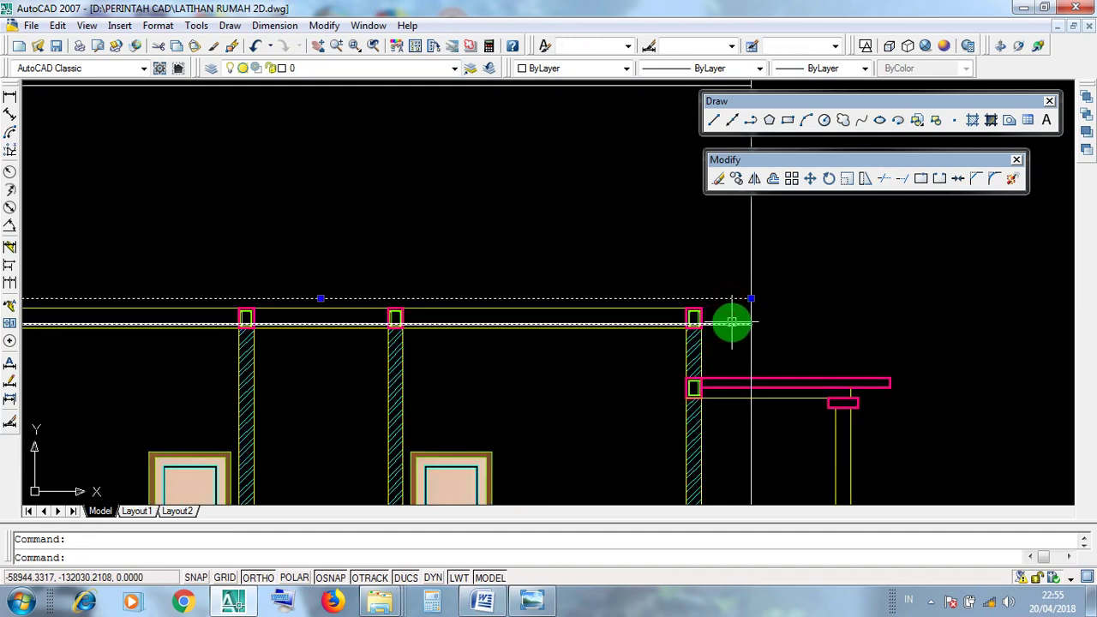
key("Escape")
left_click(728, 324)
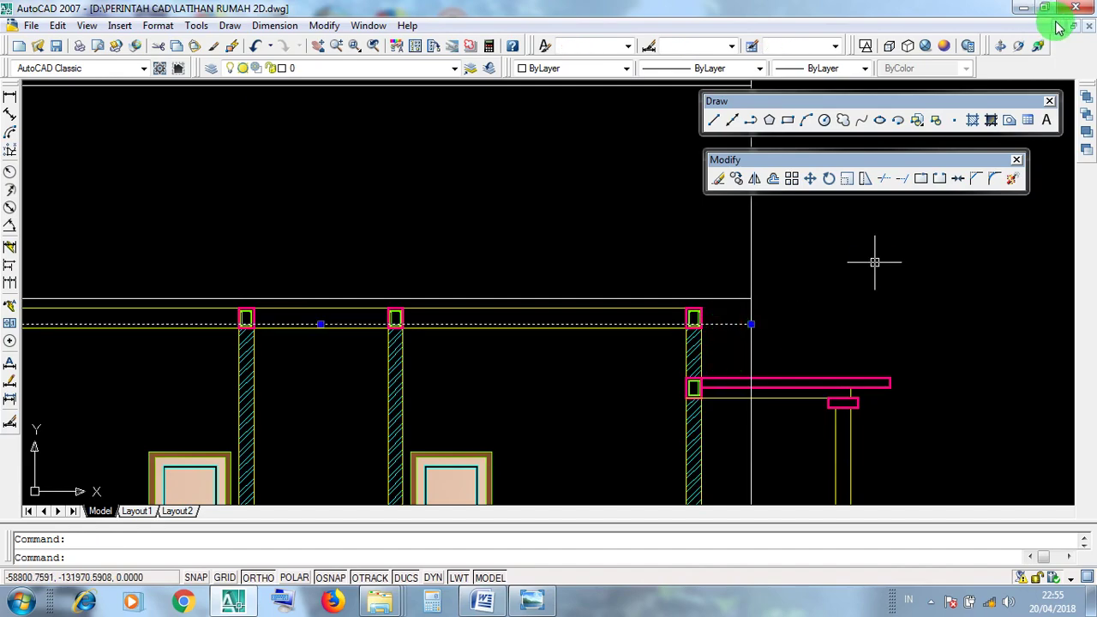
- Switch to Word and review the TRIM notes for method 2, trimming with a reference line
left_click(1023, 8)
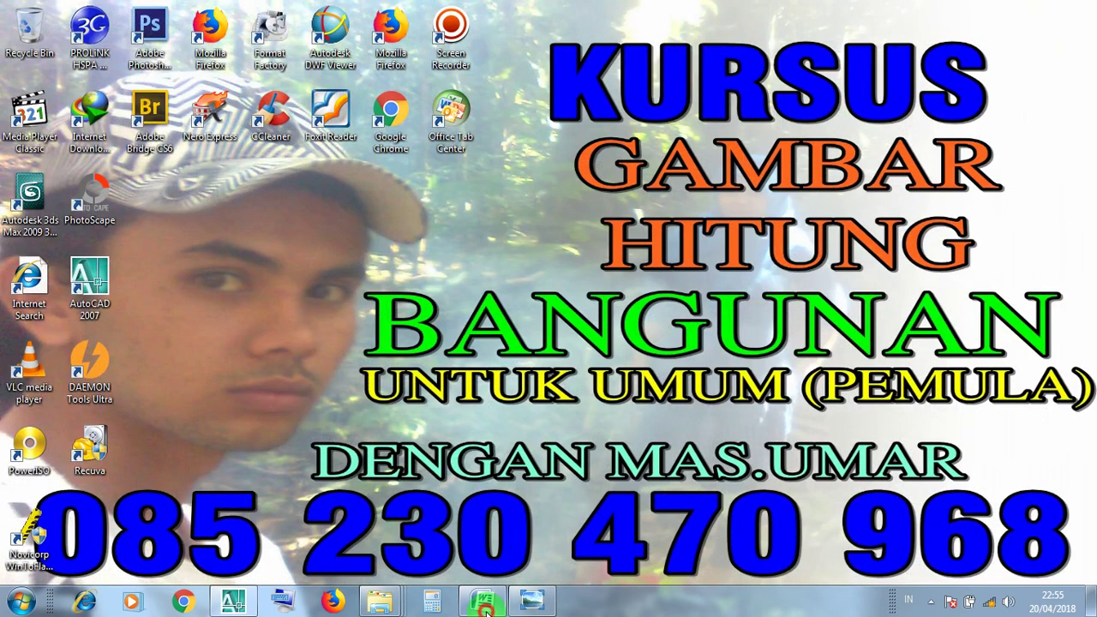
left_click(482, 602)
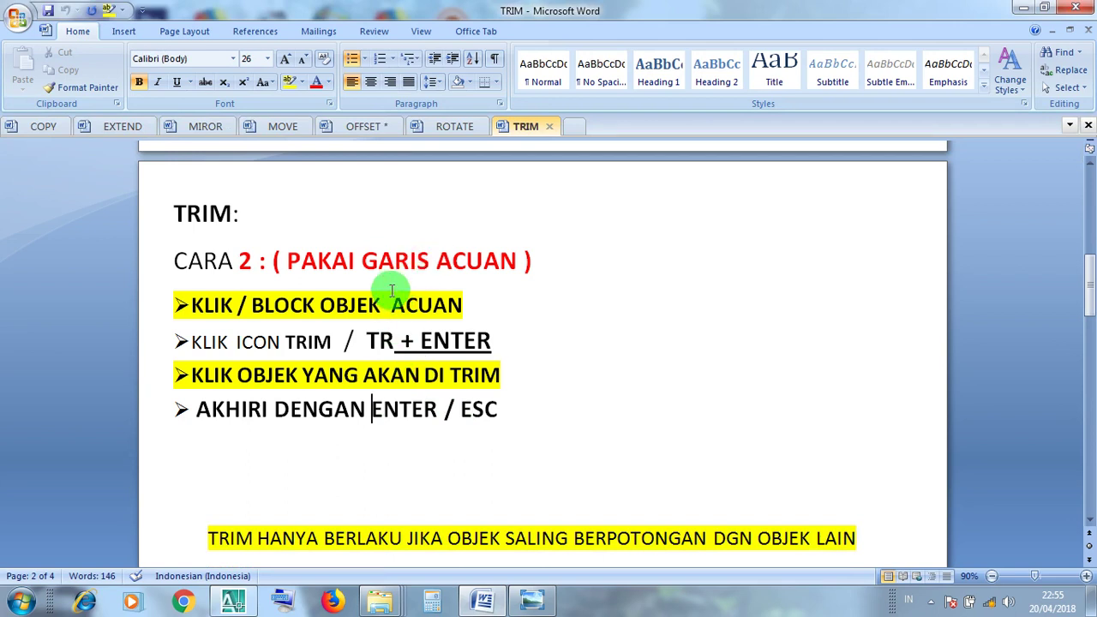
left_click(477, 306)
left_click_drag(477, 306, 168, 306)
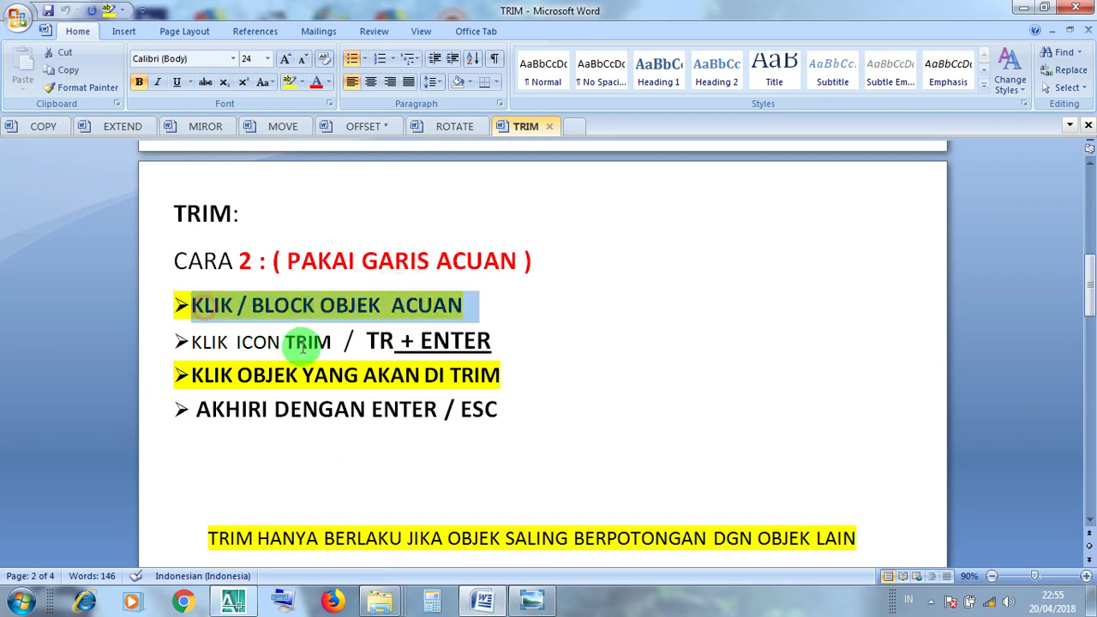
left_click(331, 341)
left_click_drag(331, 342, 206, 341)
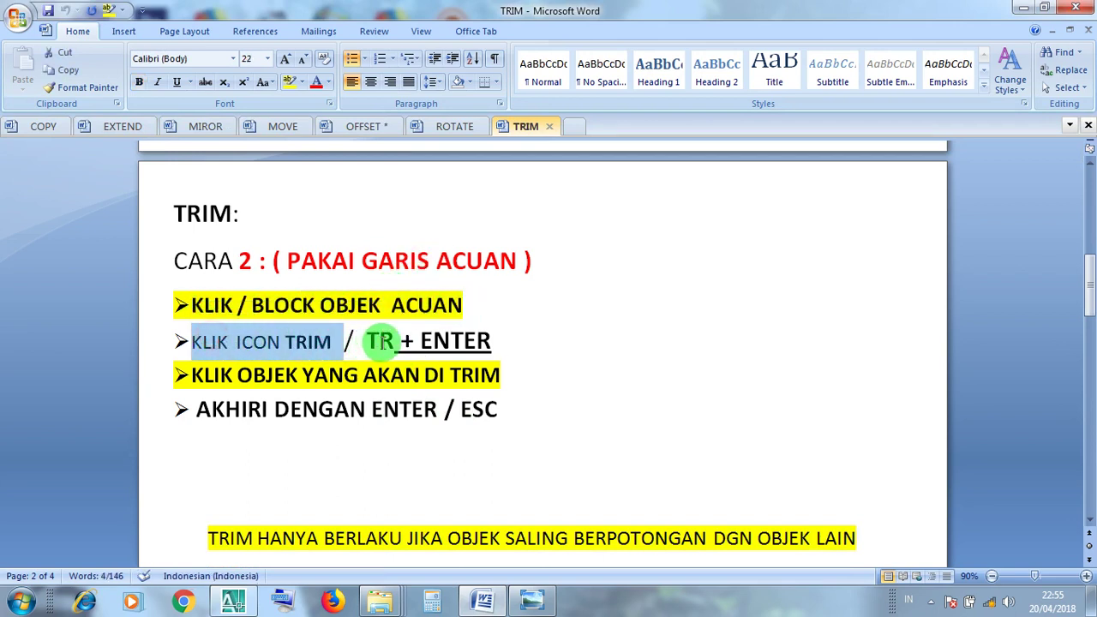
left_click(422, 341)
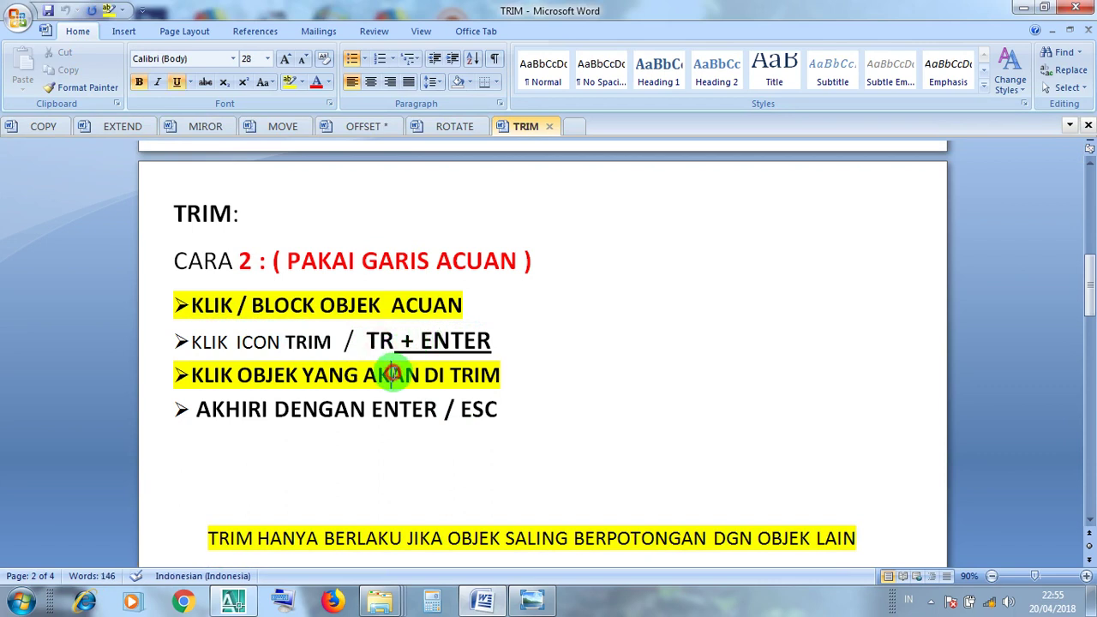
left_click(366, 409)
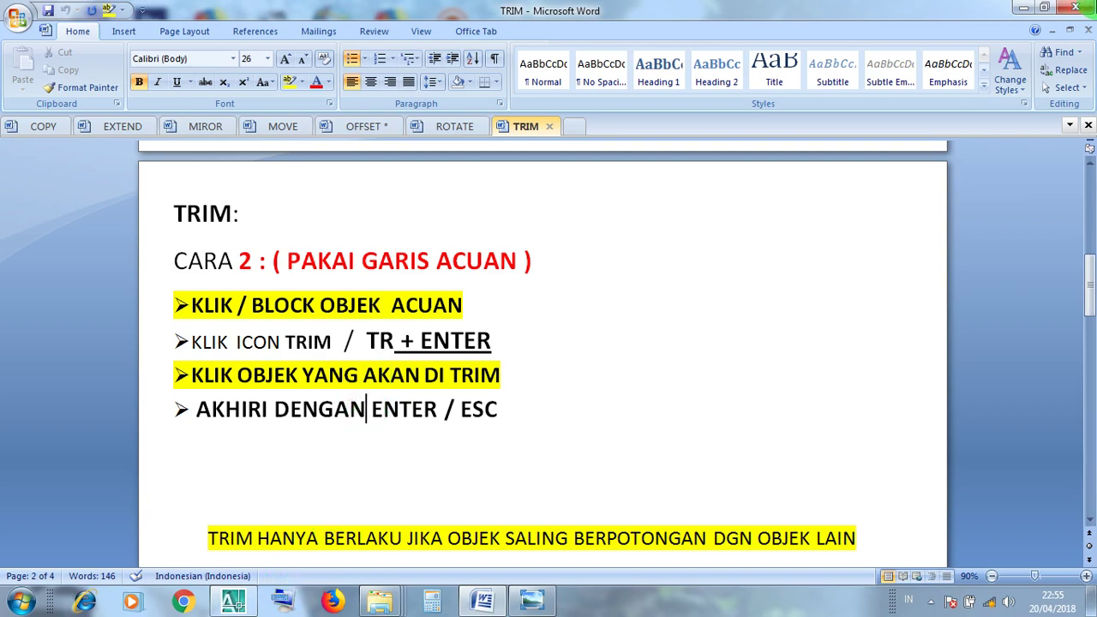
left_click(1023, 7)
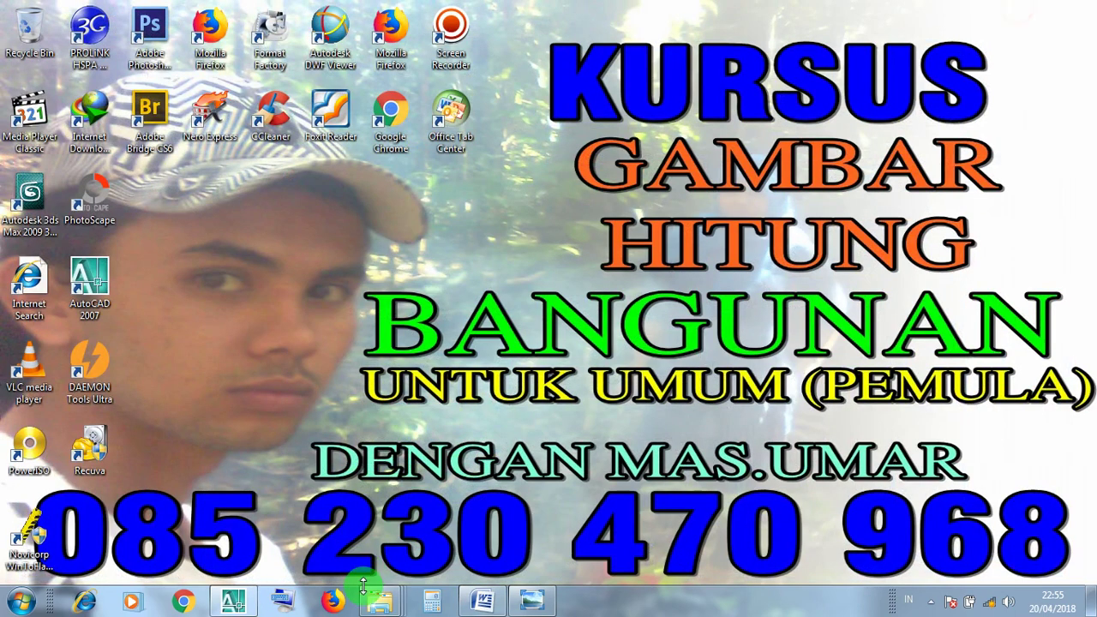
- Switch back to AutoCAD, clear the selection and select only the section's lower eave guide as the trim reference
left_click(233, 602)
middle_click_drag(620, 387, 717, 399)
key("Escape")
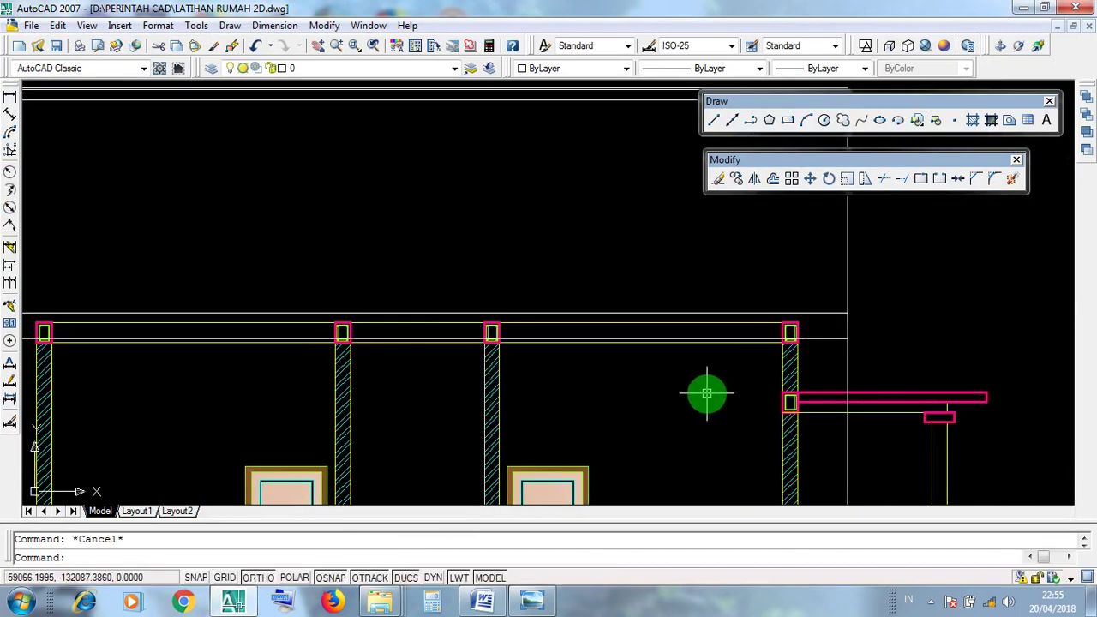
scroll(708, 391, "down", 2)
left_click(776, 359)
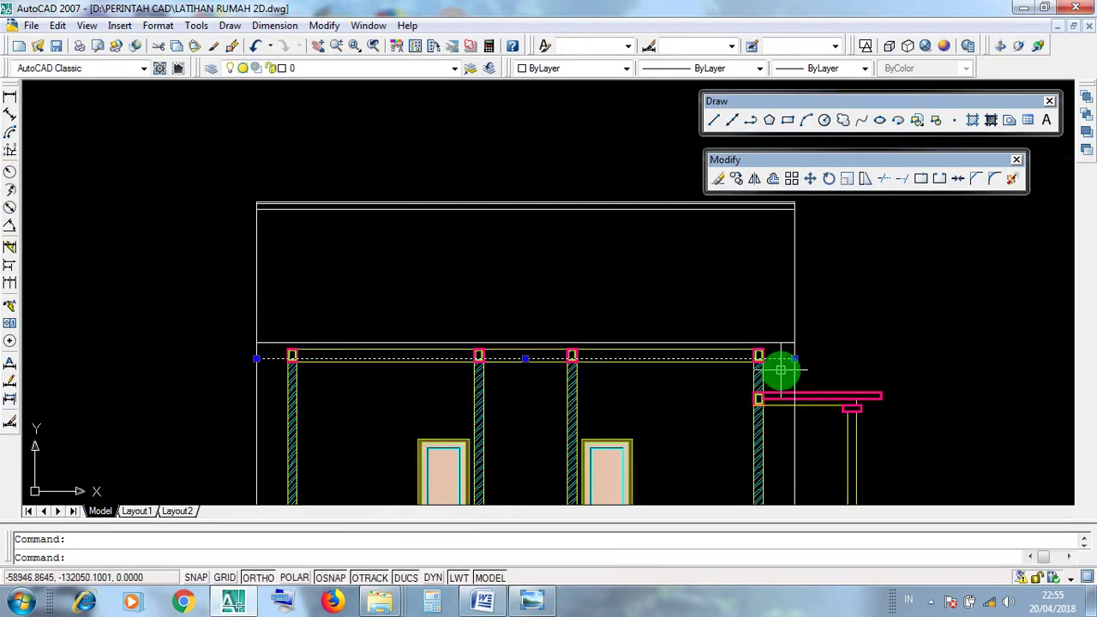
scroll(780, 370, "up", 4)
left_click(767, 318)
left_click(771, 337)
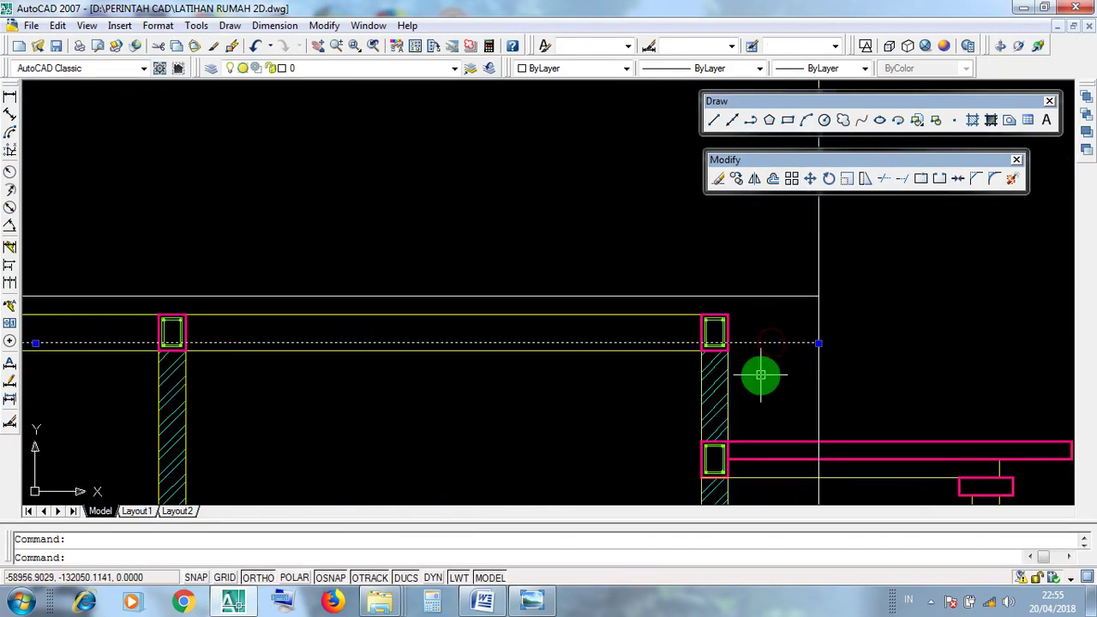
scroll(661, 345, "down", 4)
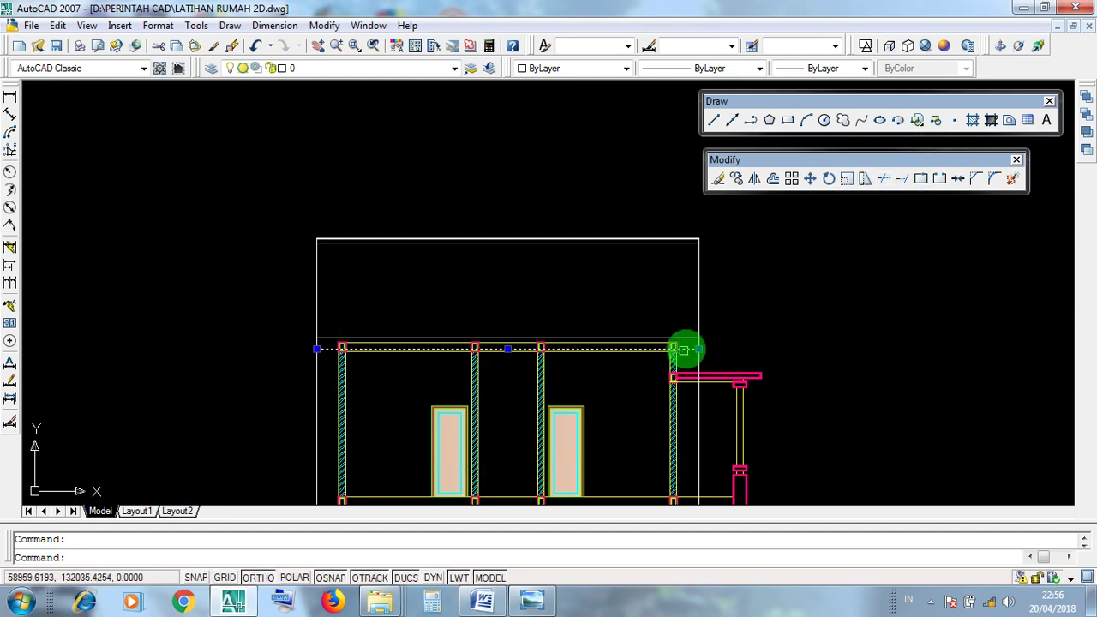
- Trim both vertical construction lines below the selected lower eave guide
left_click(886, 180)
middle_click_drag(833, 346, 824, 305)
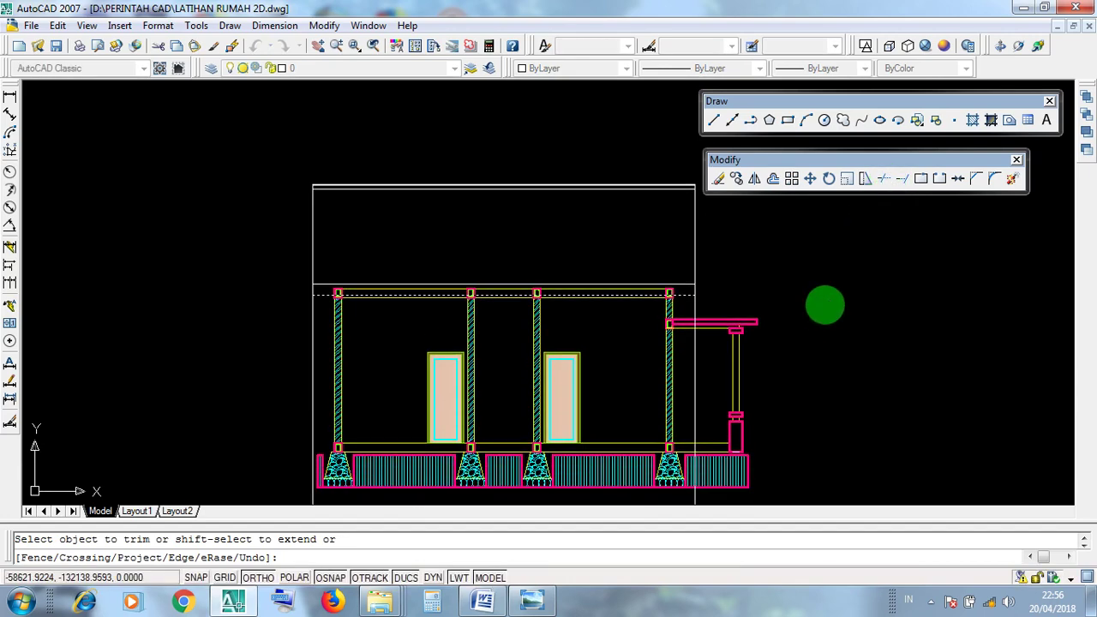
scroll(689, 304, "up", 5)
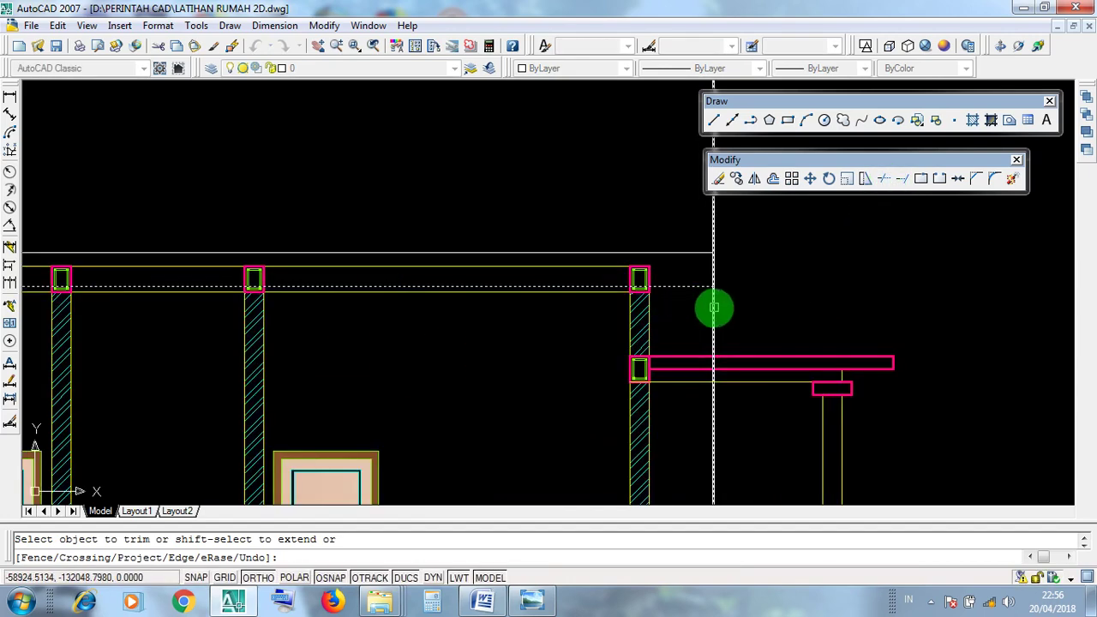
scroll(714, 303, "down", 3)
mouse_move(714, 331)
middle_mouse_down()
mouse_move(712, 289)
mouse_move(726, 330)
mouse_move(702, 264)
mouse_move(609, 351)
middle_mouse_up()
scroll(726, 330, "down", 3)
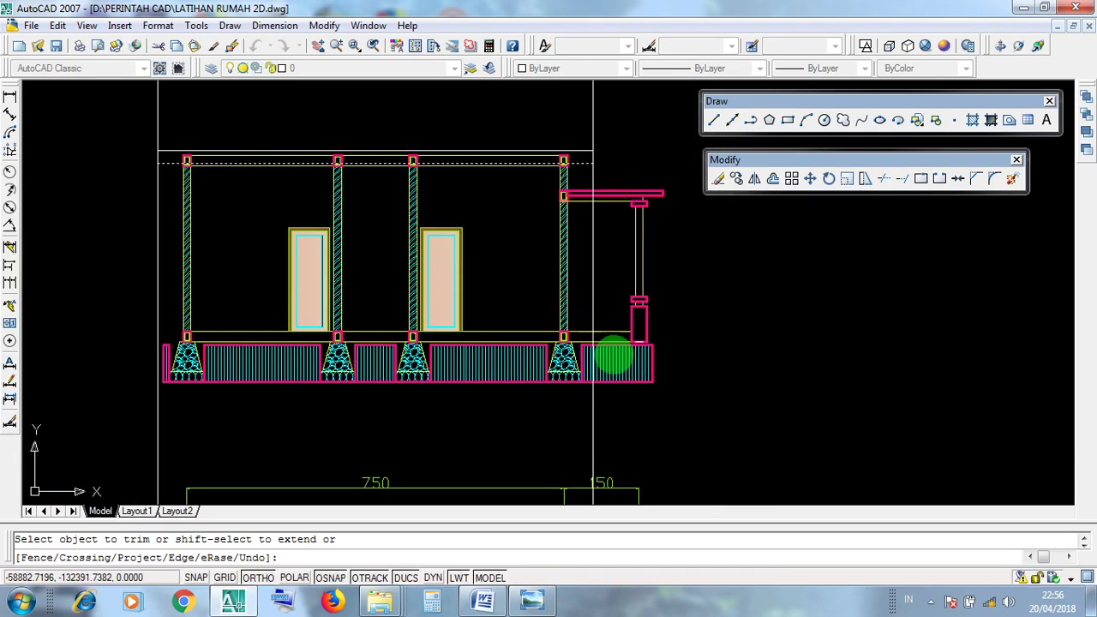
left_click(589, 414)
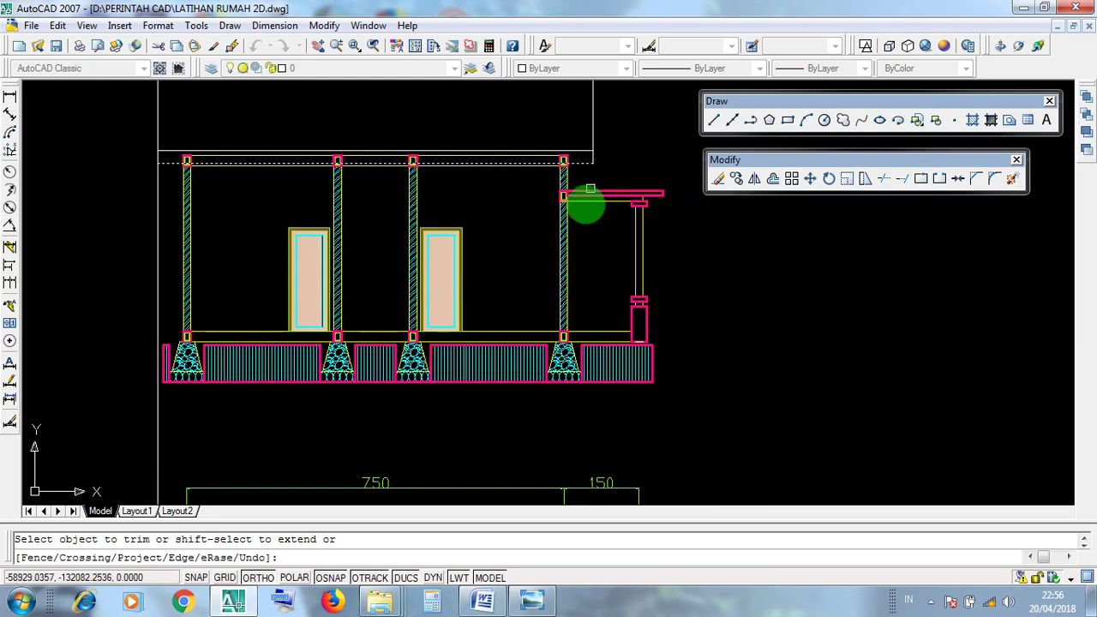
middle_click_drag(454, 306, 571, 311)
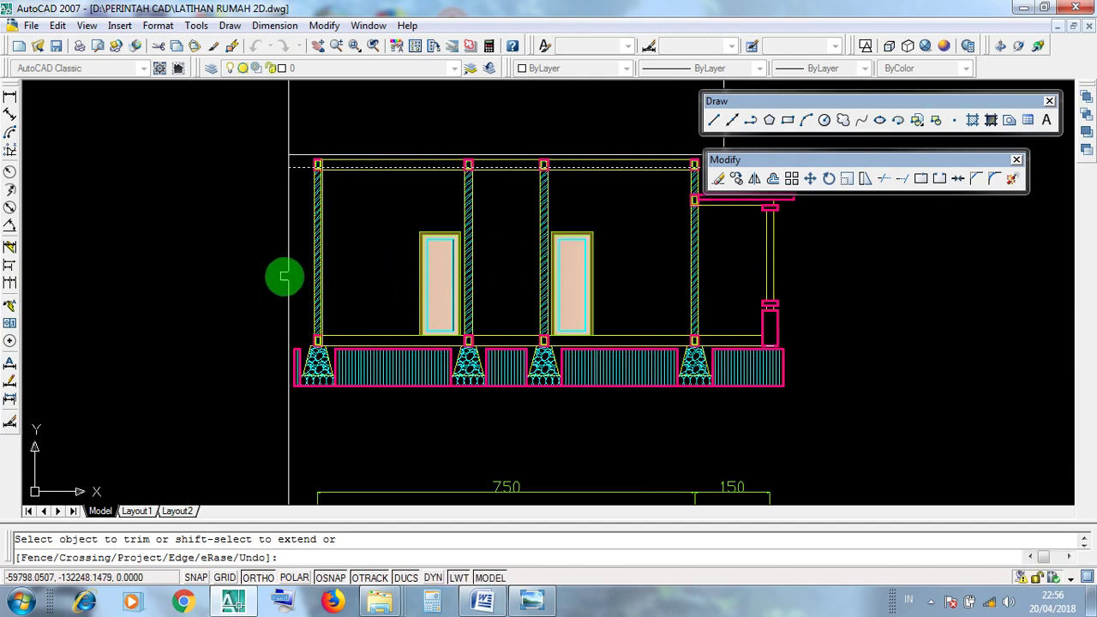
left_click(289, 274)
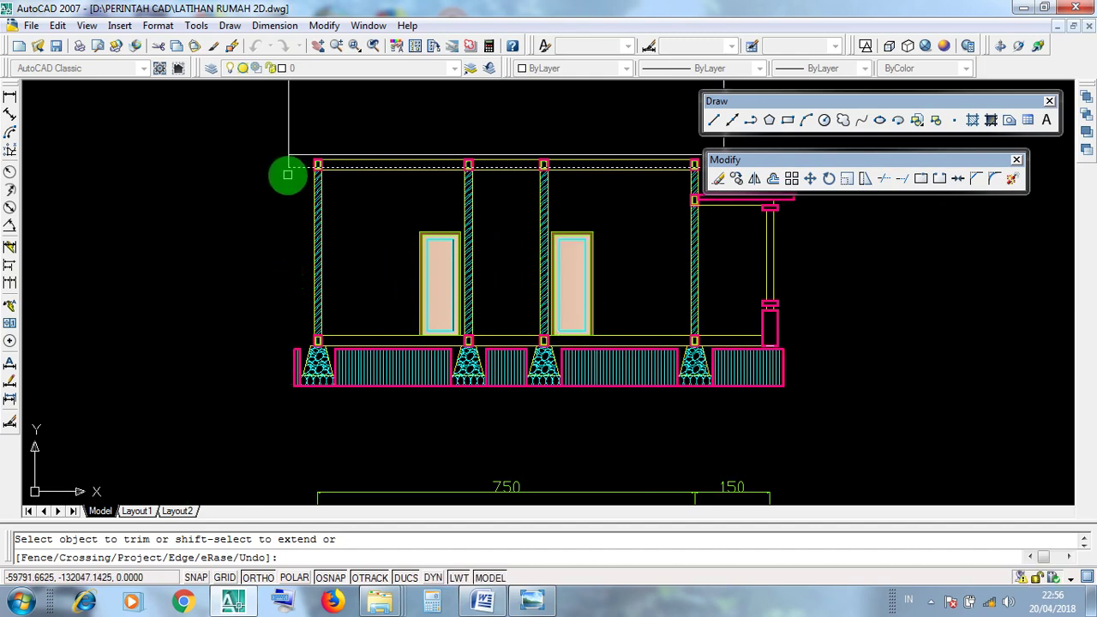
mouse_move(443, 277)
middle_mouse_down()
mouse_move(349, 394)
mouse_move(350, 378)
middle_mouse_up()
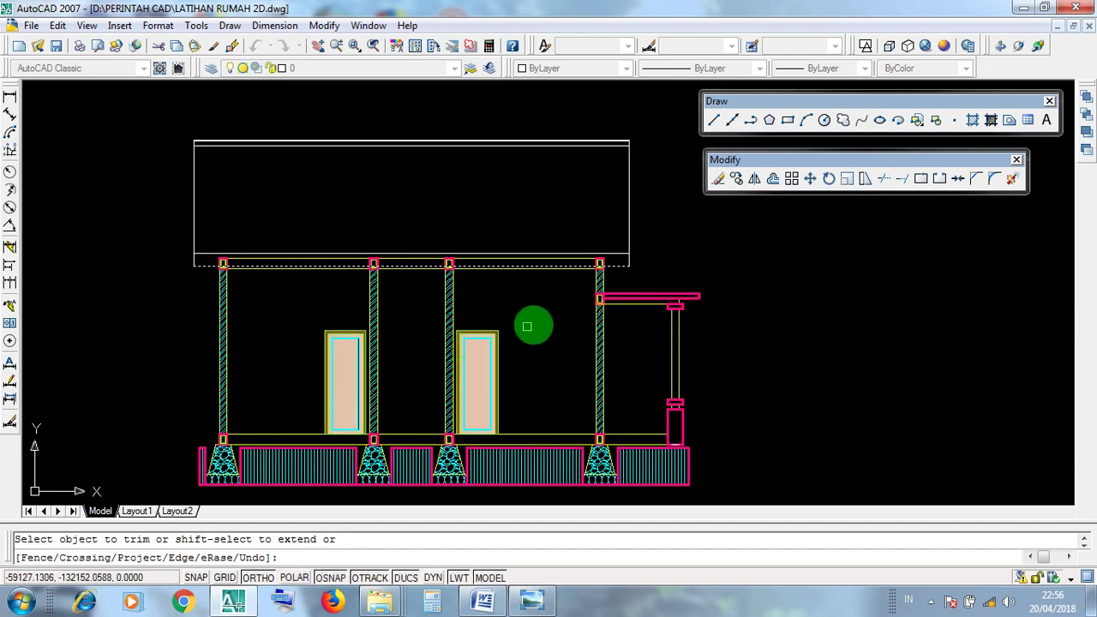
key("Return")
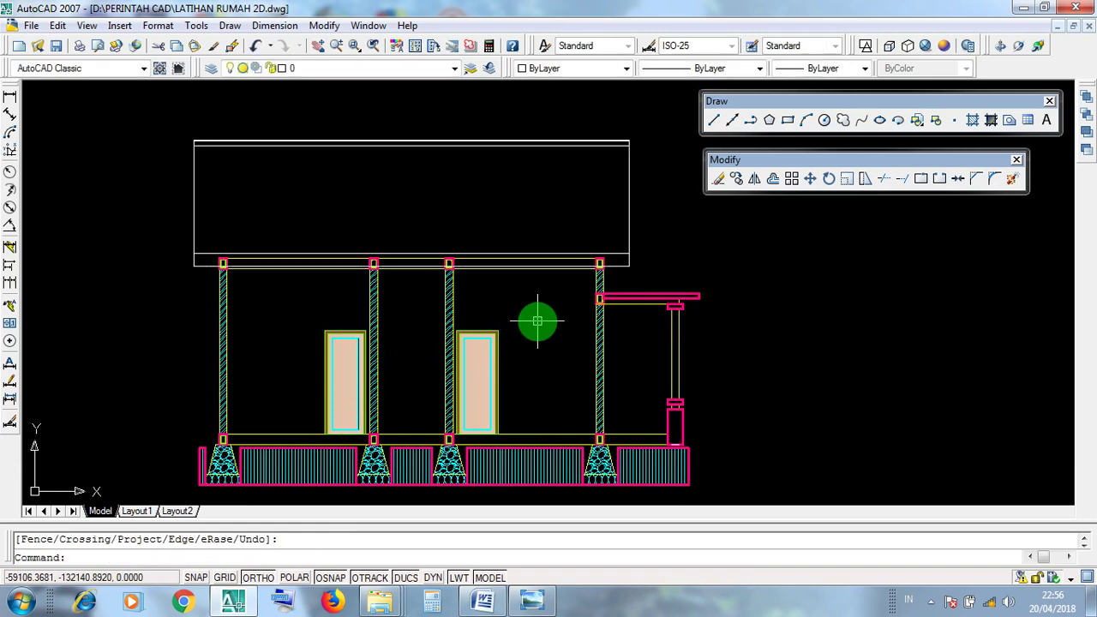
- Examine the roof edge of the completed example section with blue roof lines and highlight its outer vertical line
scroll(570, 322, "down", 3)
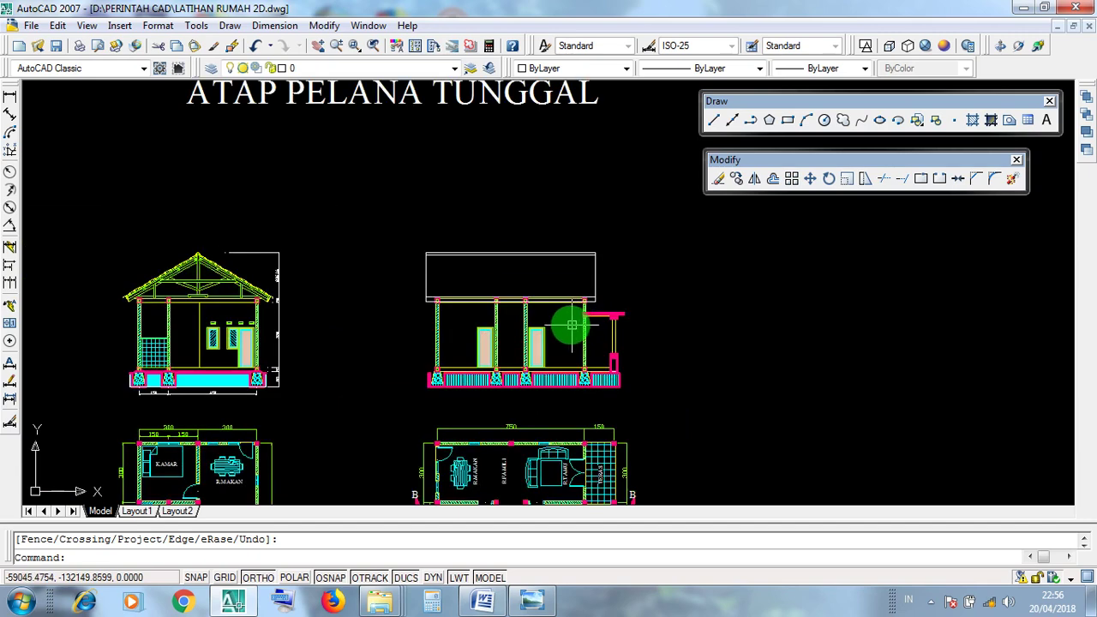
scroll(572, 325, "down", 2)
middle_click_drag(319, 311, 451, 315)
scroll(444, 351, "down", 4)
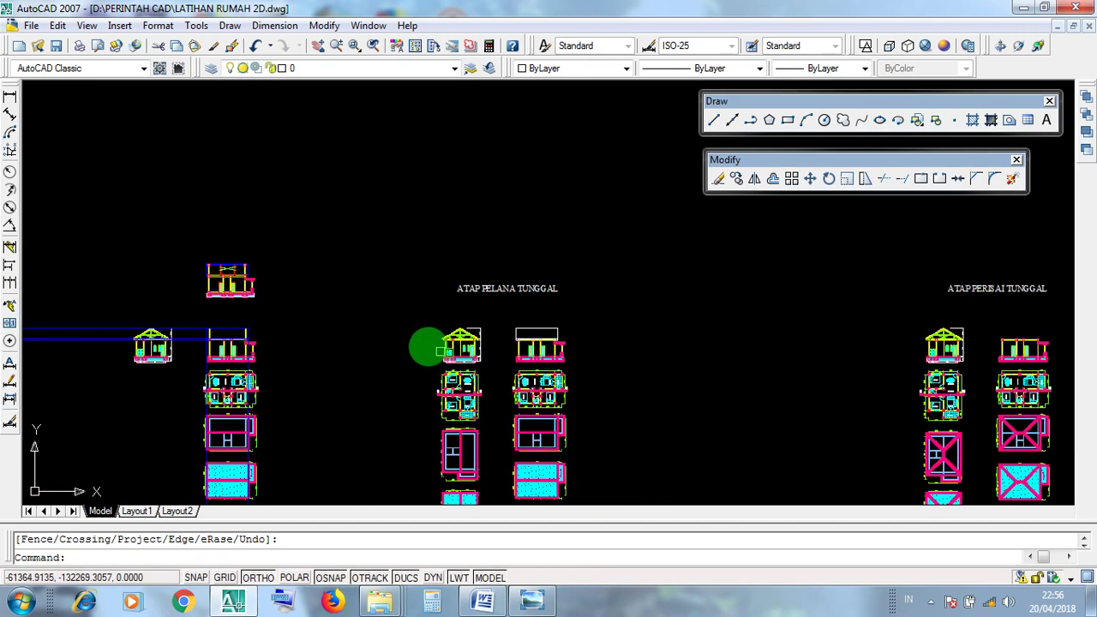
scroll(235, 257, "up", 5)
scroll(263, 277, "up", 4)
scroll(366, 318, "up", 3)
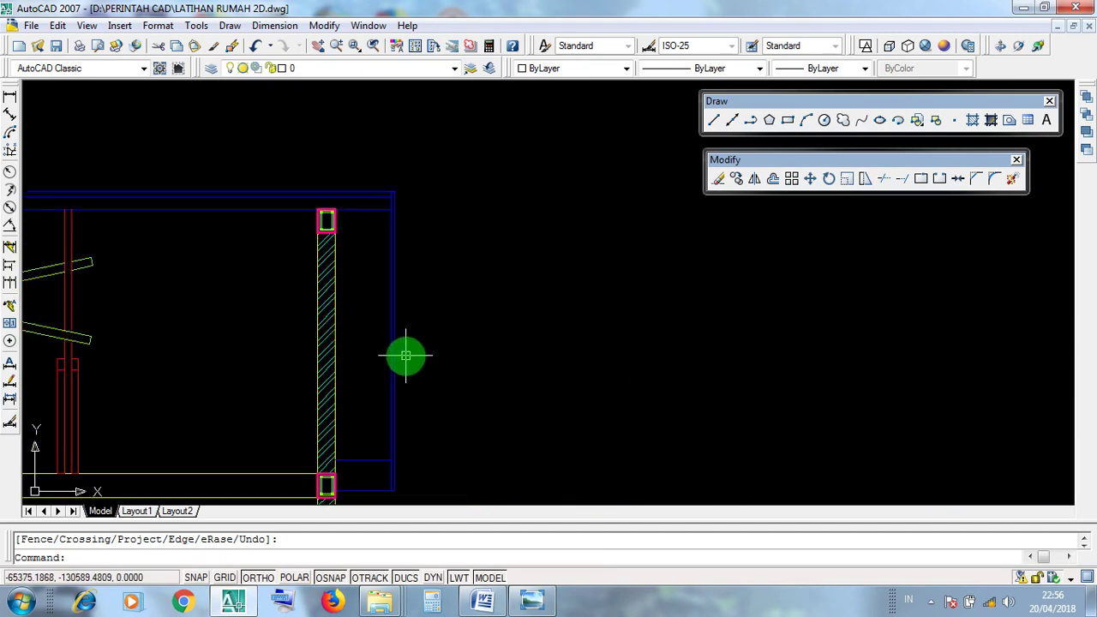
scroll(405, 355, "up", 2)
scroll(392, 385, "up", 2)
middle_click_drag(392, 385, 397, 324)
left_click(392, 333)
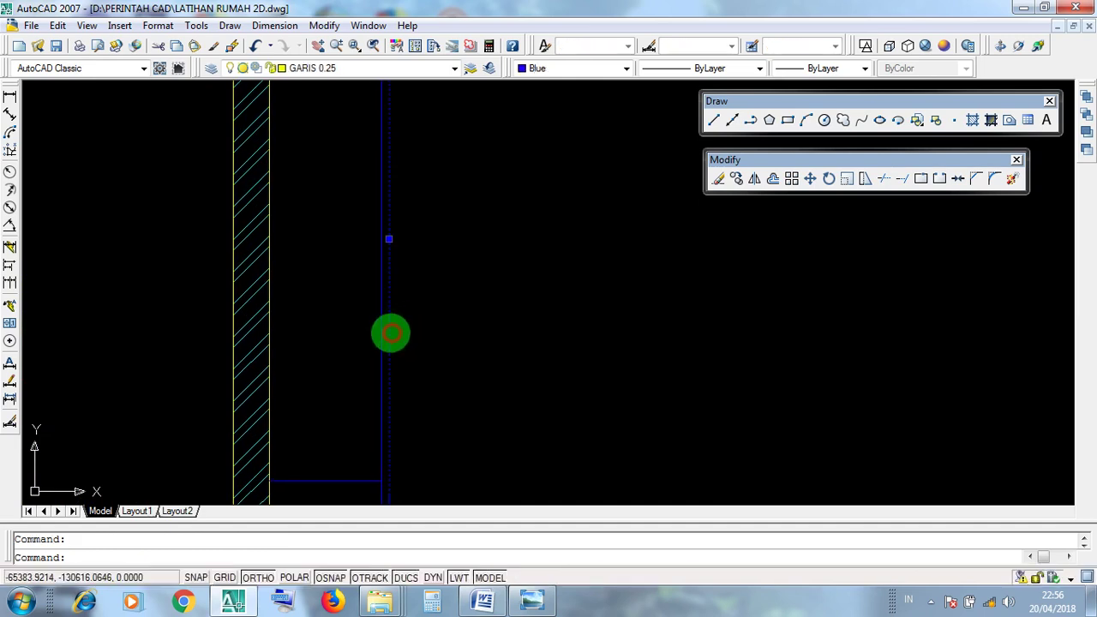
- Examine the double vertical roof edge of the completed example section, highlighting its outer and inner lines in turn
scroll(463, 359, "down", 2)
scroll(463, 358, "down", 2)
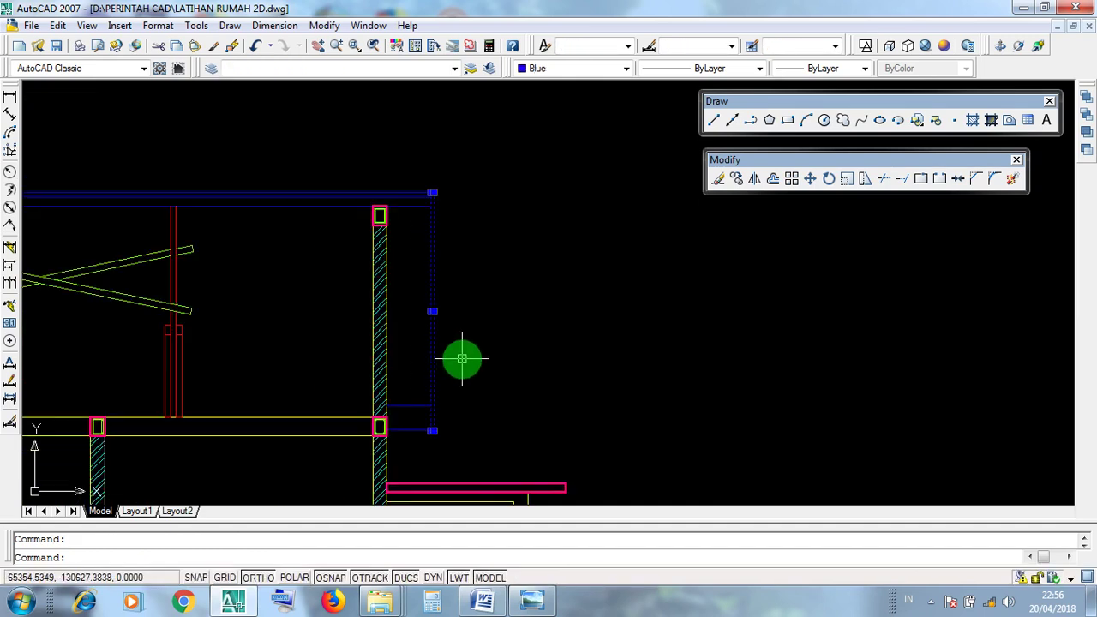
scroll(431, 360, "up", 3)
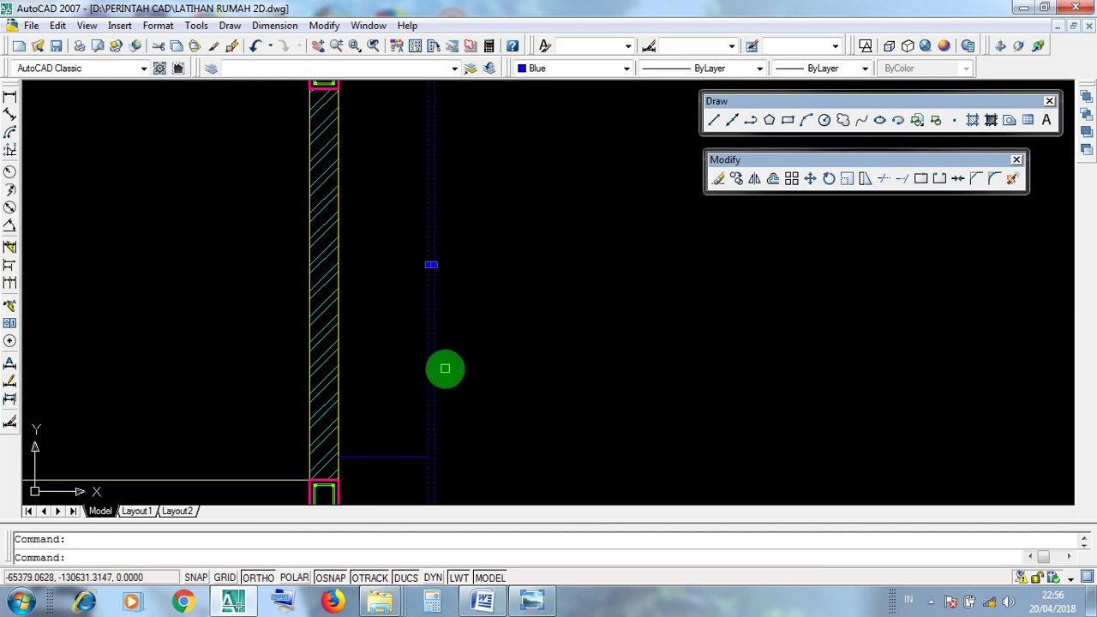
key("Escape")
scroll(439, 372, "up", 3)
left_click(431, 375)
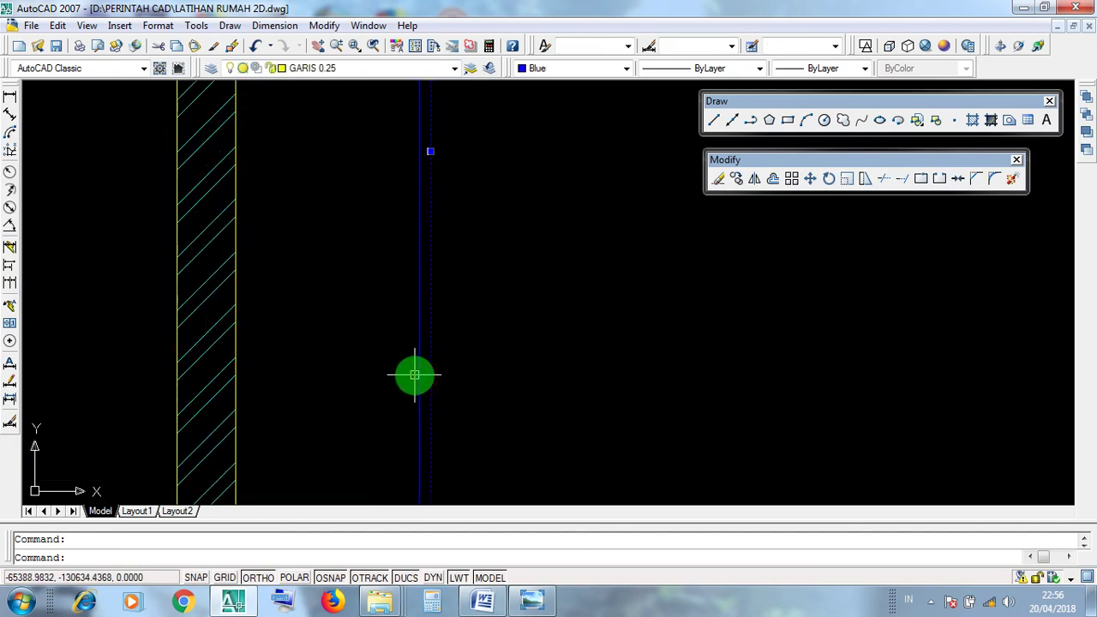
key("Escape")
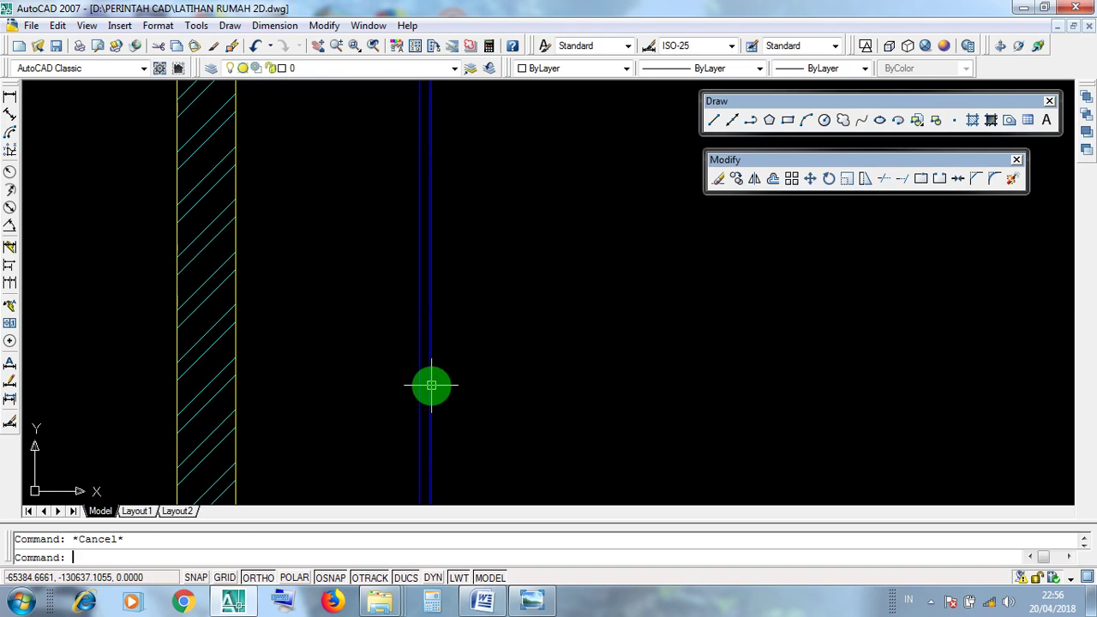
left_click(432, 386)
left_click(466, 304)
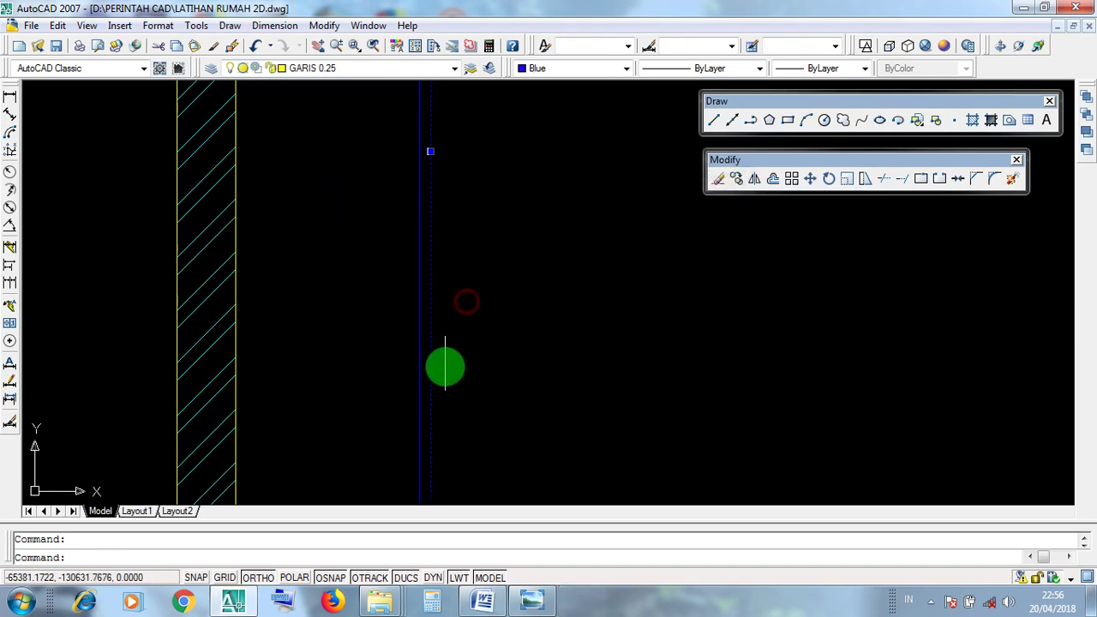
key("Escape")
left_click(420, 376)
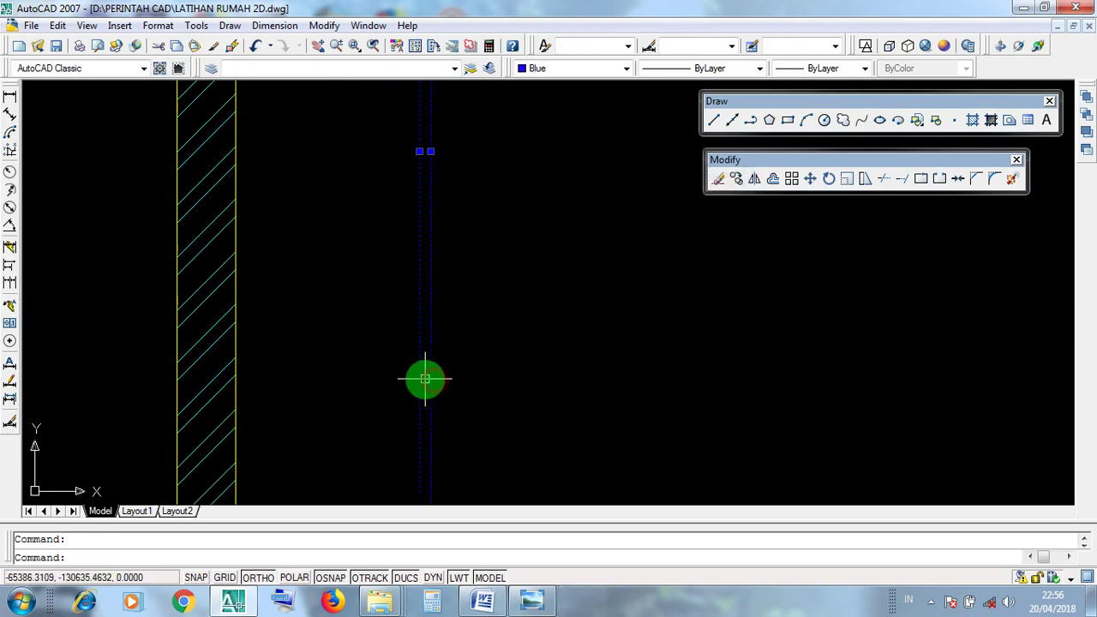
key("Escape")
left_click(421, 377)
key("Escape")
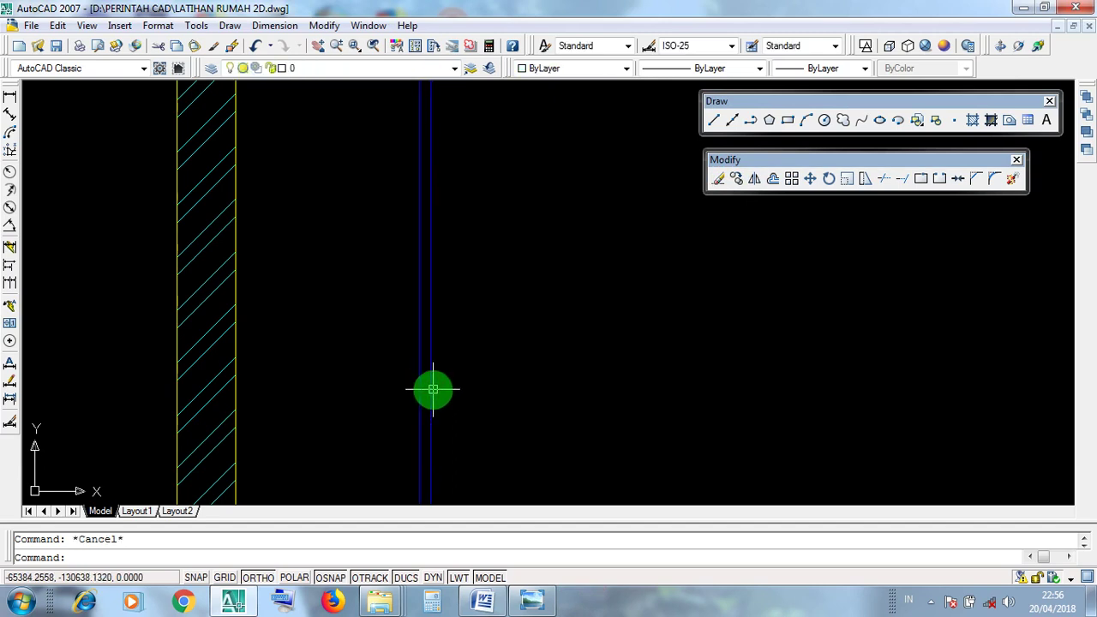
left_click(431, 390)
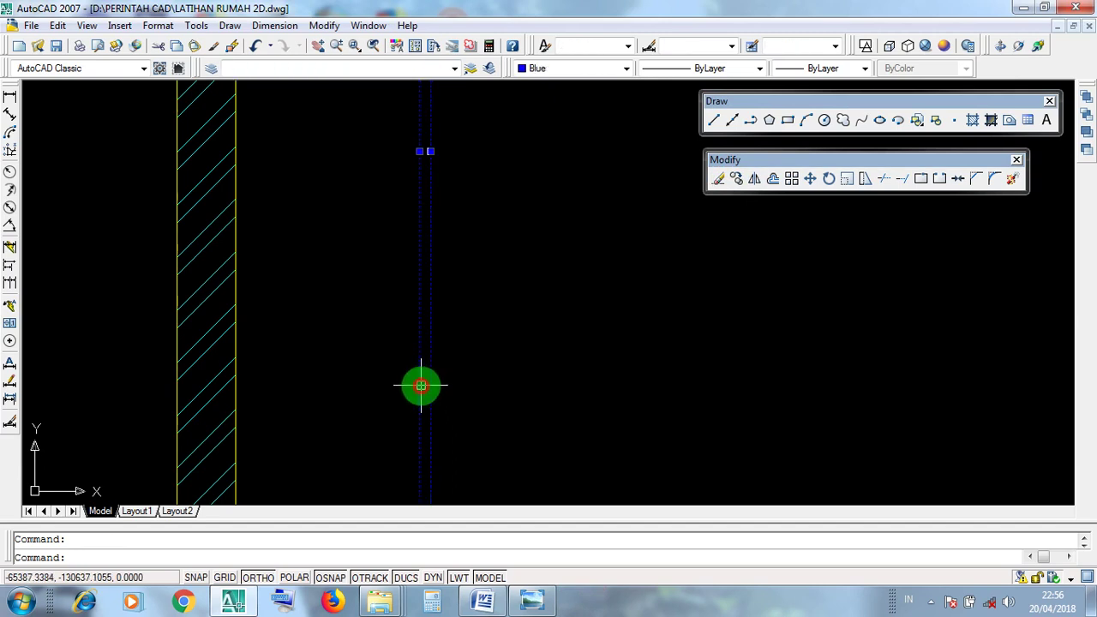
key("Escape")
- Return to the working longitudinal section under ATAP PELANA TUNGGAL and highlight the single vertical line at each end of its roof outline
scroll(457, 390, "down", 10)
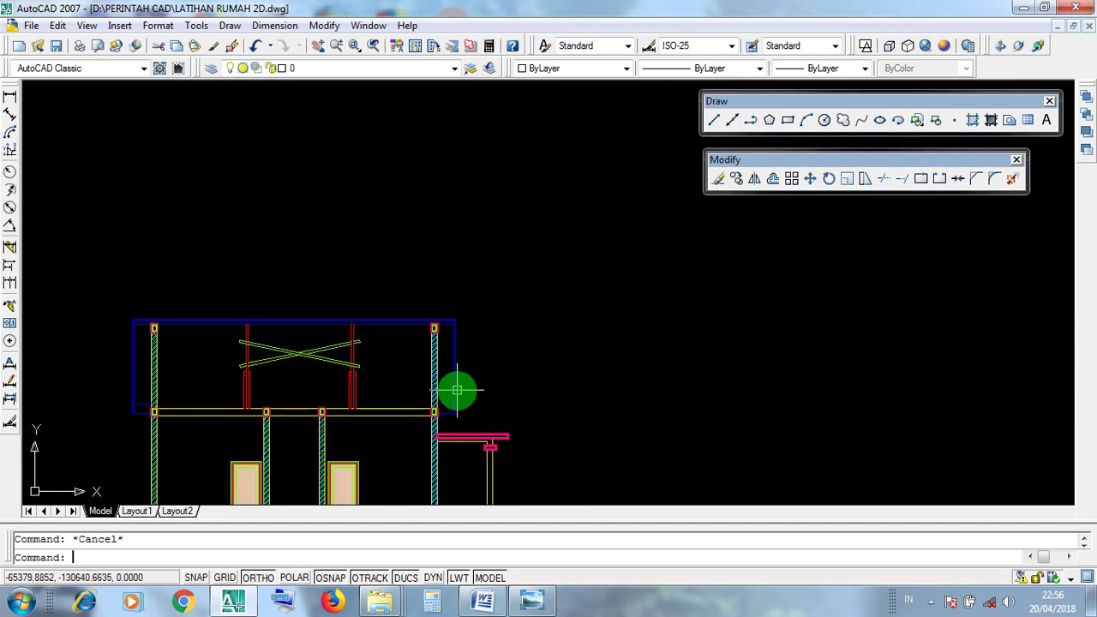
middle_click_drag(674, 392, 385, 299)
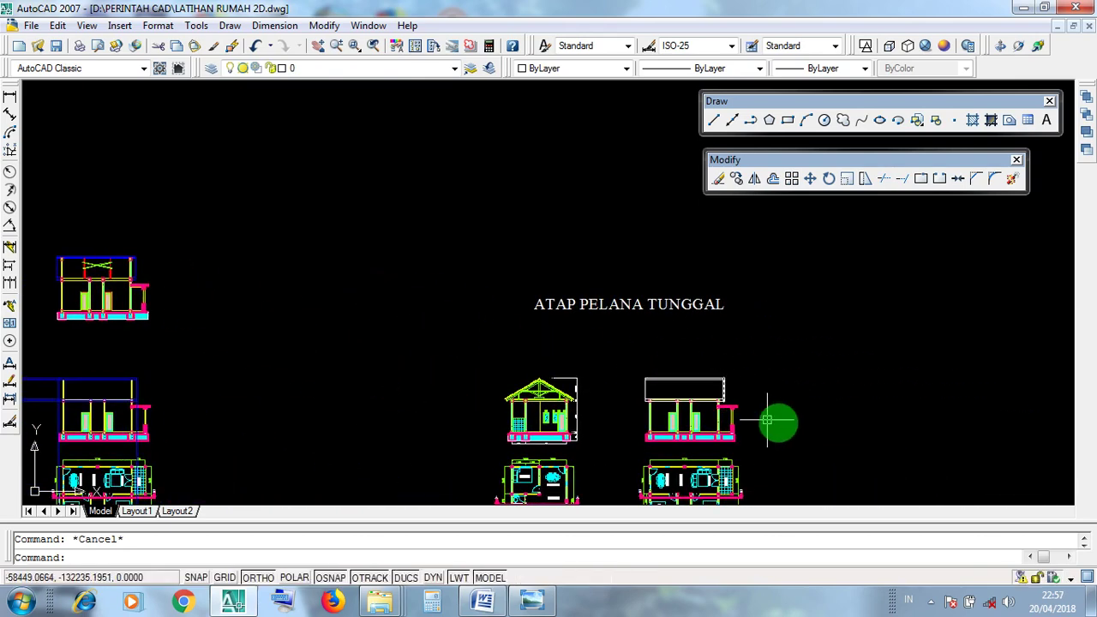
scroll(691, 375, "up", 8)
left_click(609, 360)
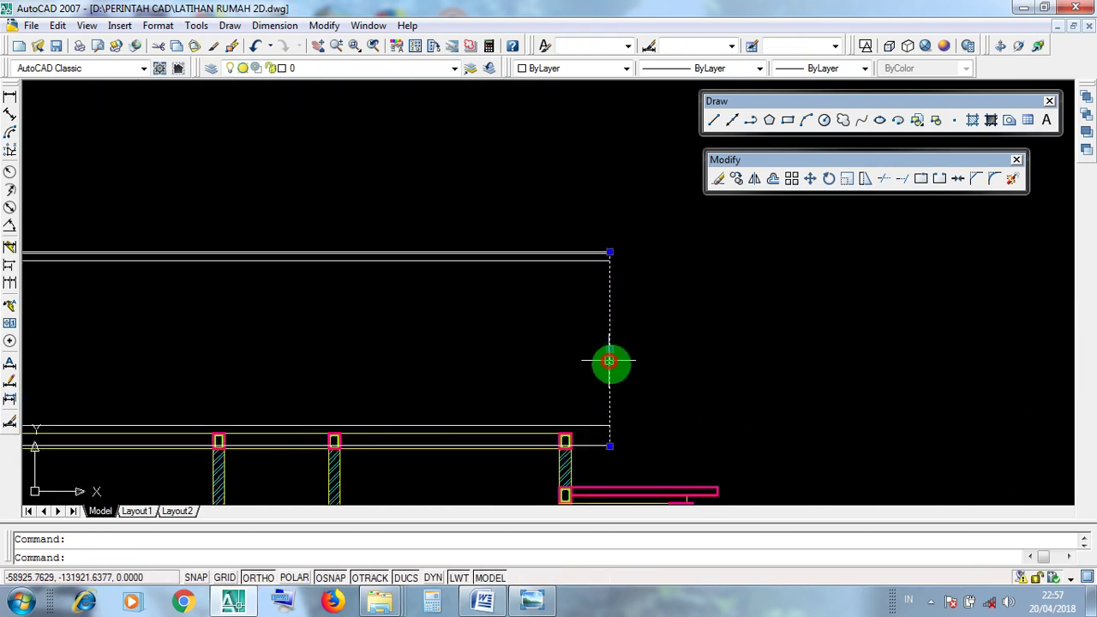
left_click(499, 373)
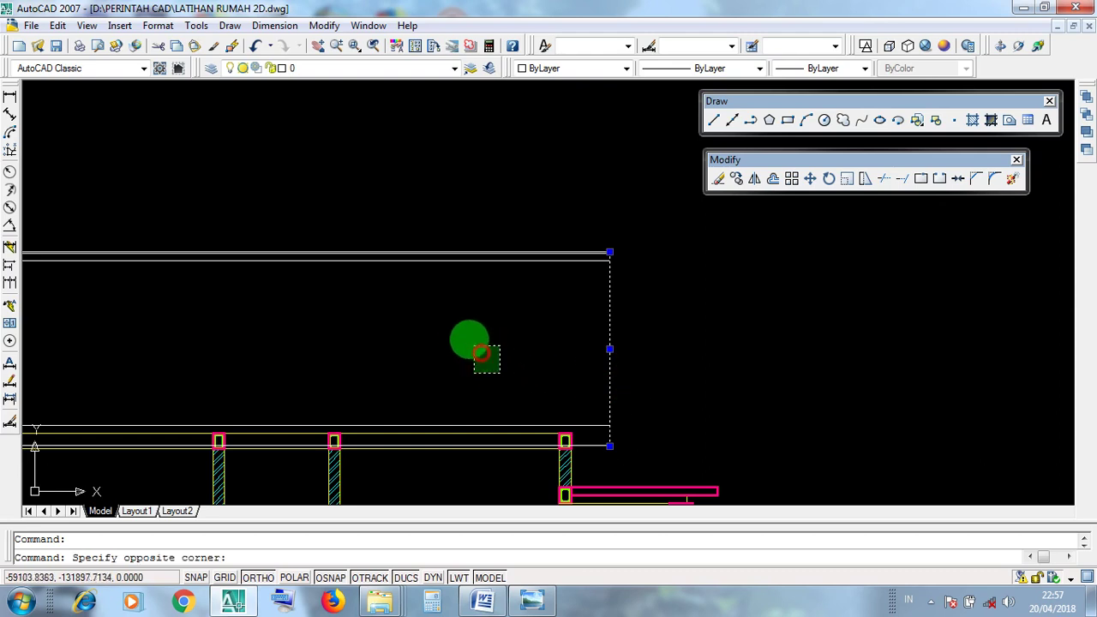
left_click(460, 334)
middle_click_drag(212, 337, 454, 352)
key("Escape")
left_click(185, 370)
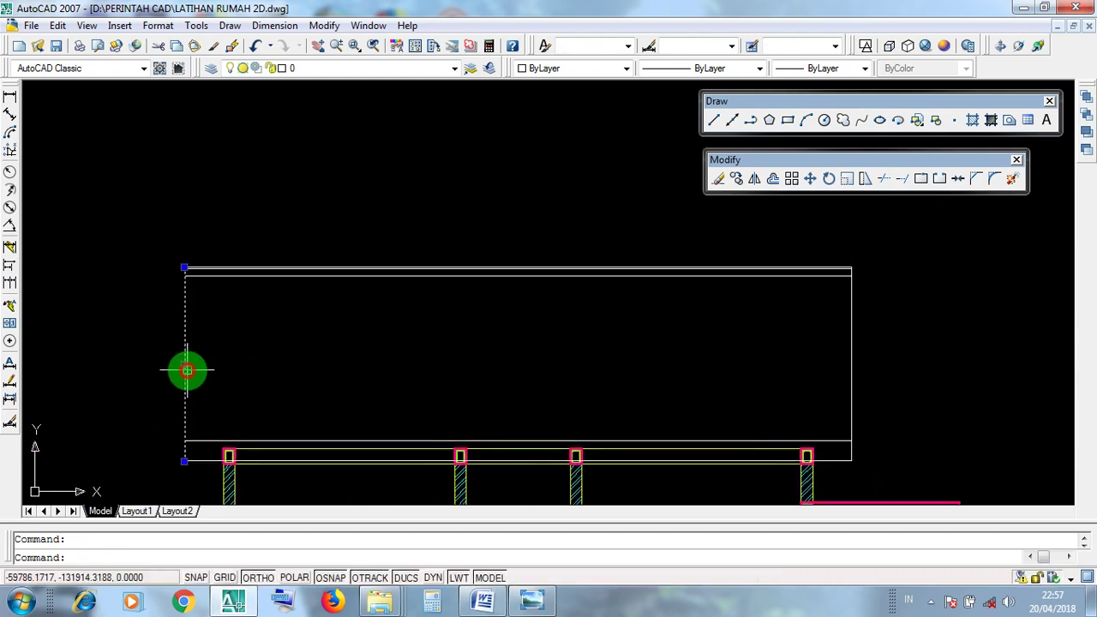
left_click(423, 392)
left_click(363, 338)
key("Escape")
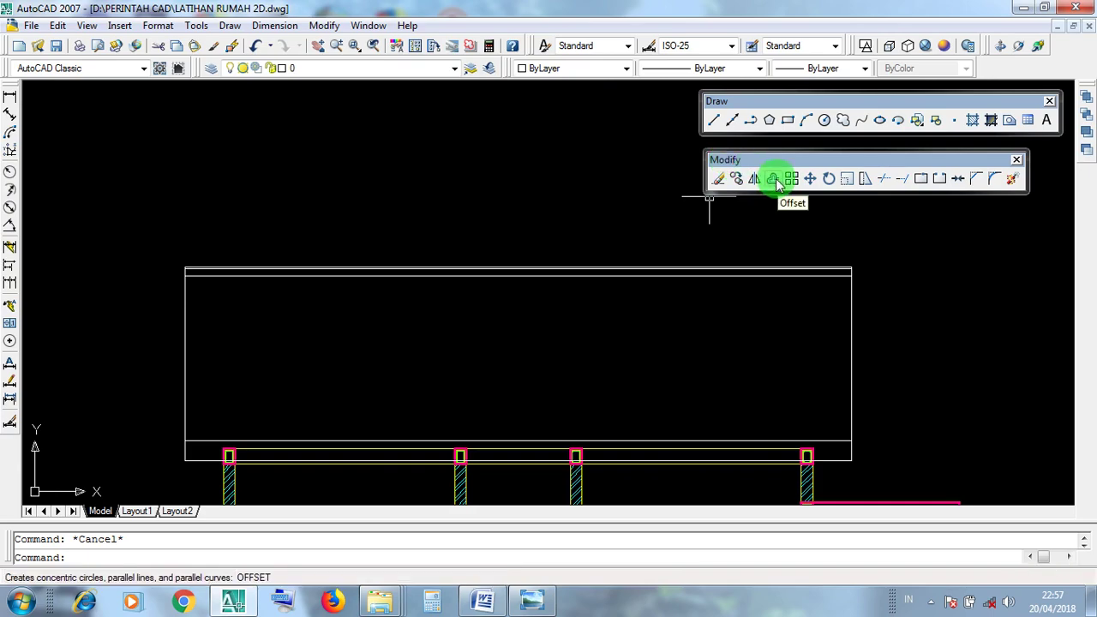
- Switch to Word and review the OFFSET notes on starting the command, entering the distance, picking the line and choosing the offset direction
left_click(1024, 8)
left_click(477, 604)
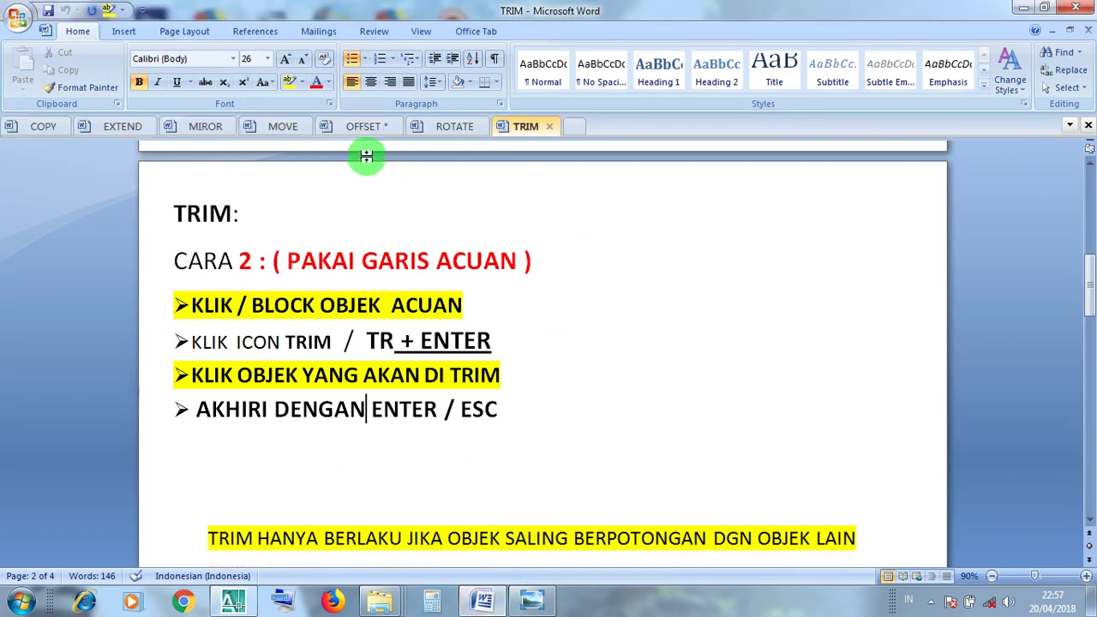
left_click(357, 128)
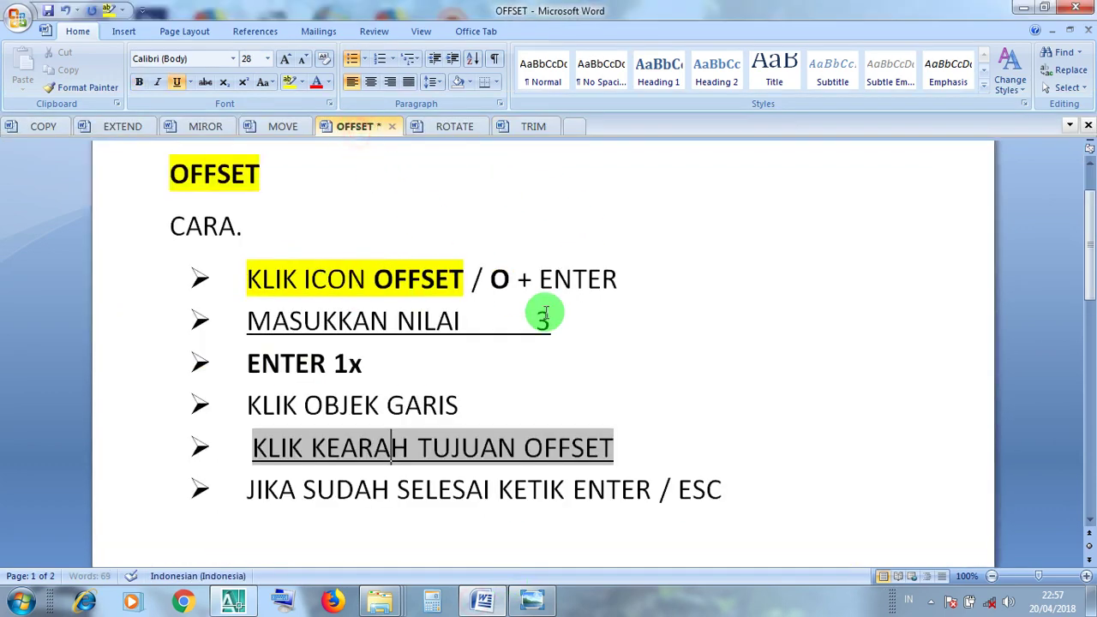
left_click_drag(467, 278, 271, 280)
left_click(467, 278)
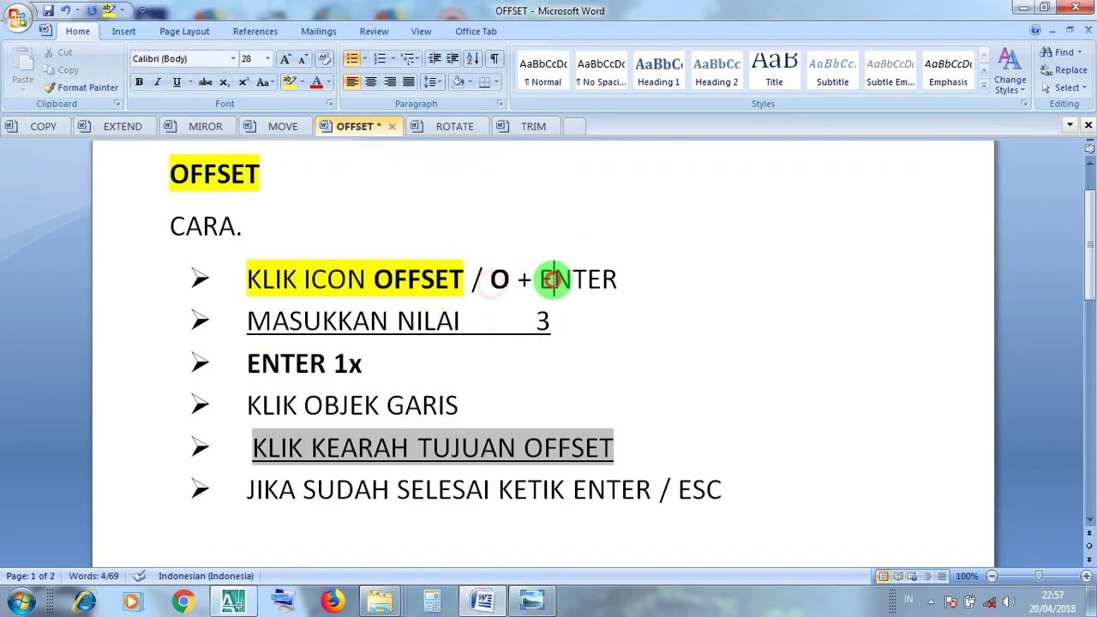
left_click_drag(519, 321, 310, 326)
left_click(550, 323)
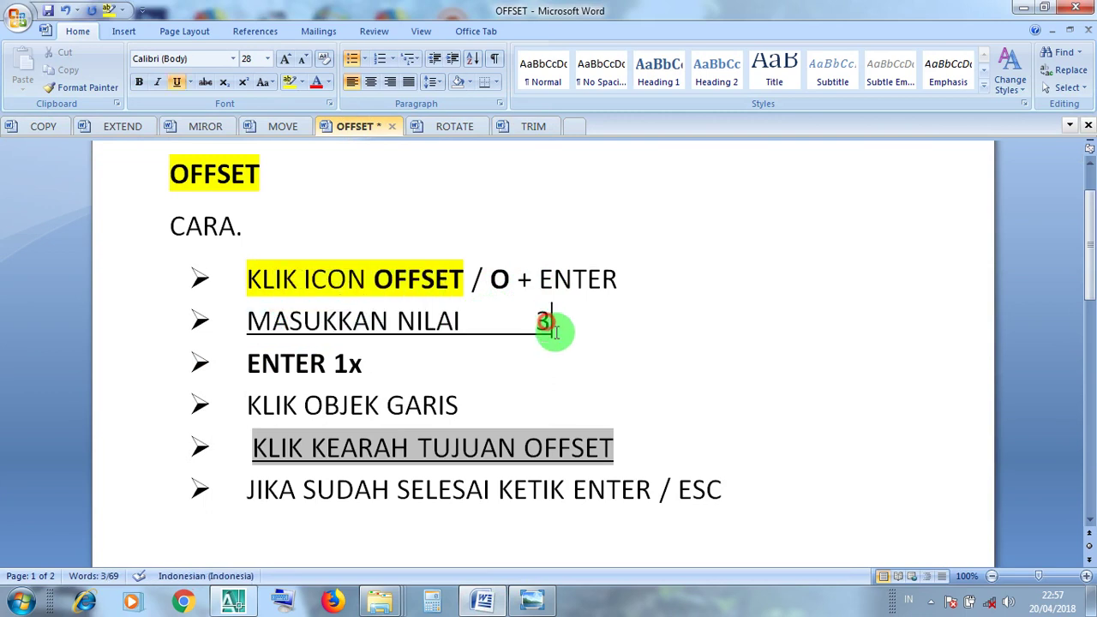
left_click_drag(384, 364, 248, 360)
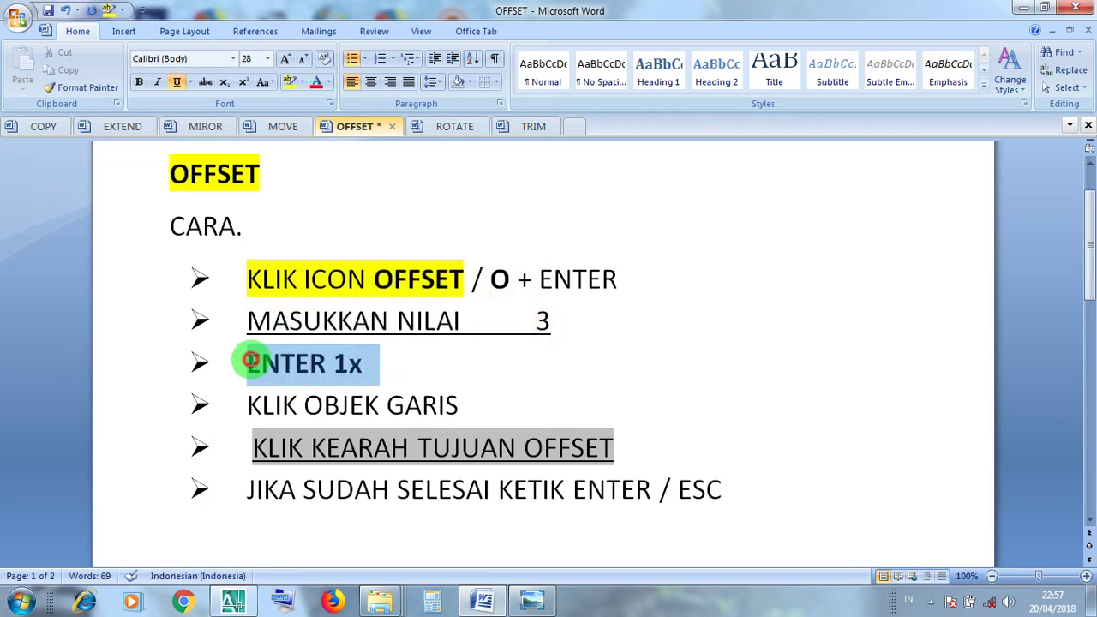
left_click(395, 402)
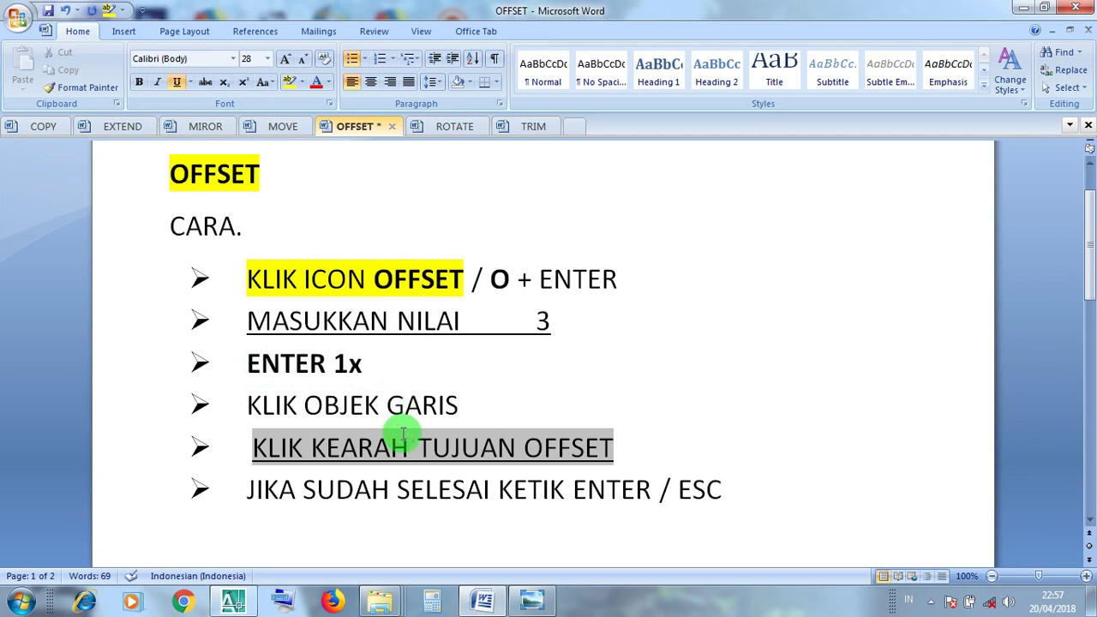
left_click(426, 489)
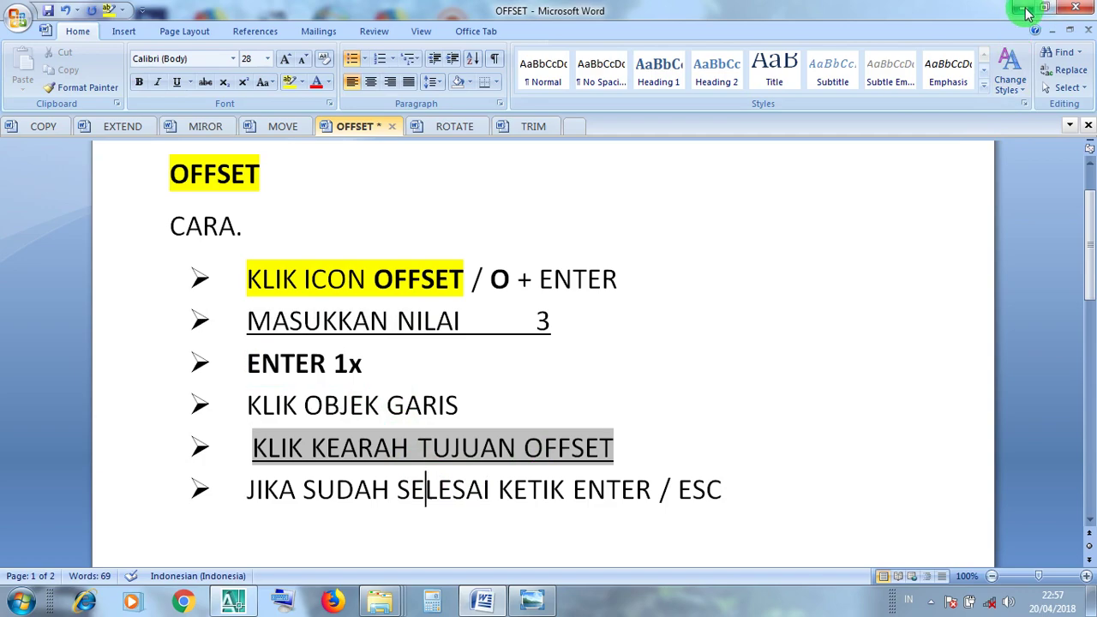
- Switch back to AutoCAD and offset both vertical side edges of the section's roof outline inward by 3
left_click(1028, 13)
left_click(231, 601)
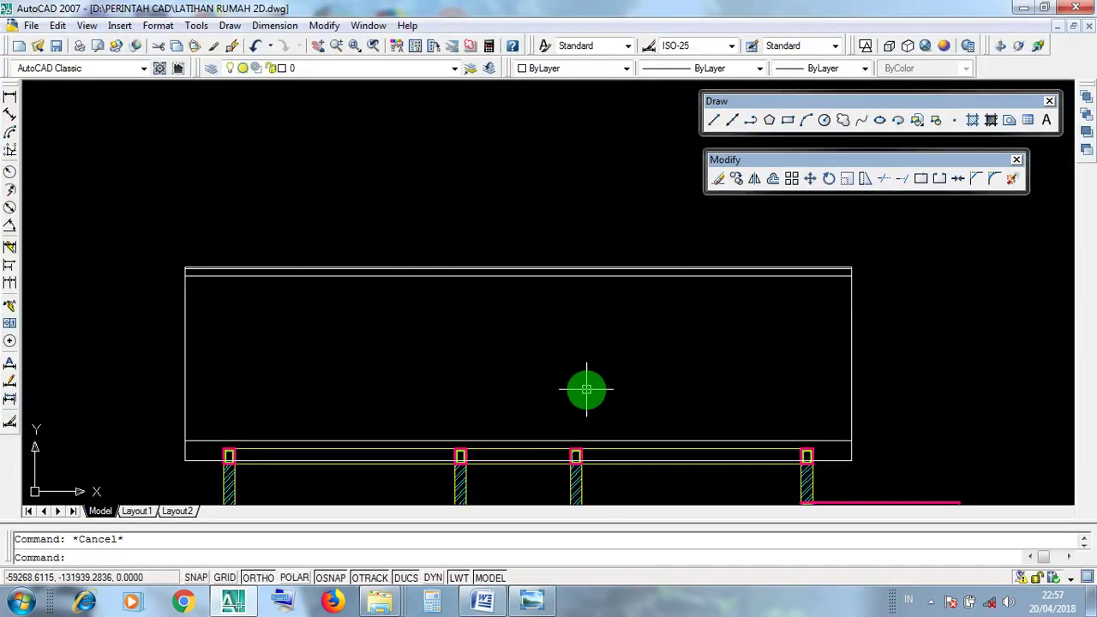
middle_click_drag(586, 390, 558, 375)
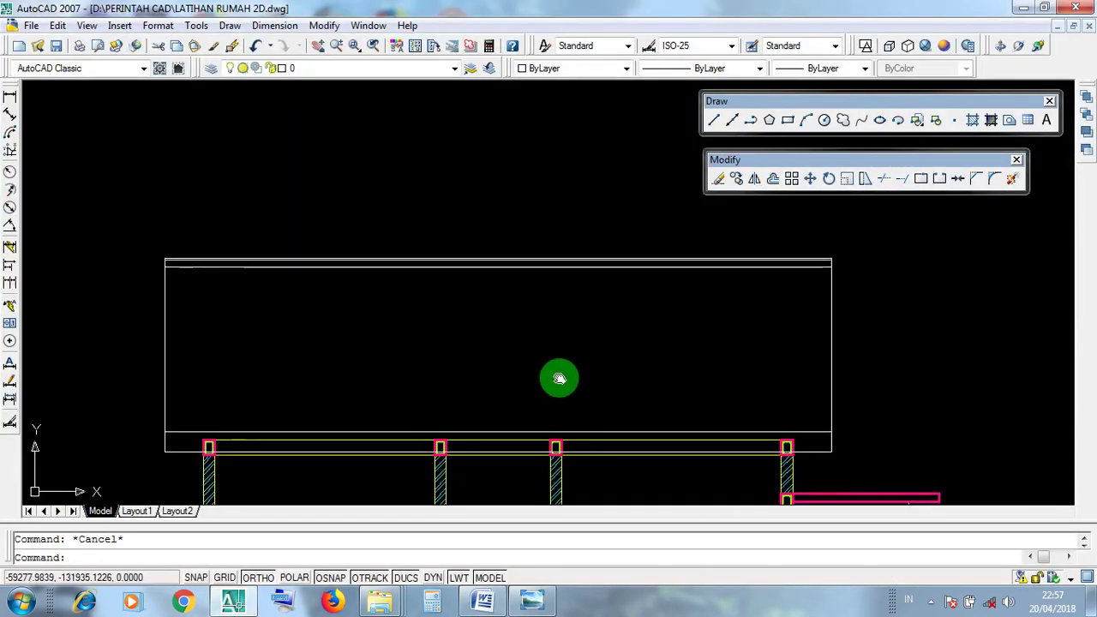
left_click(772, 180)
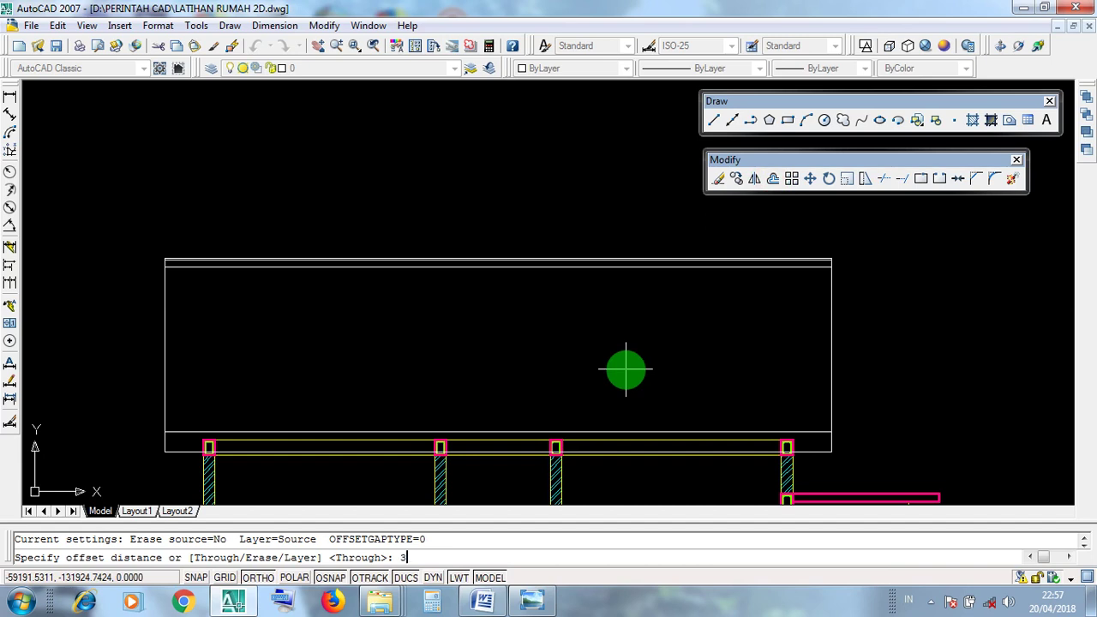
key("Return")
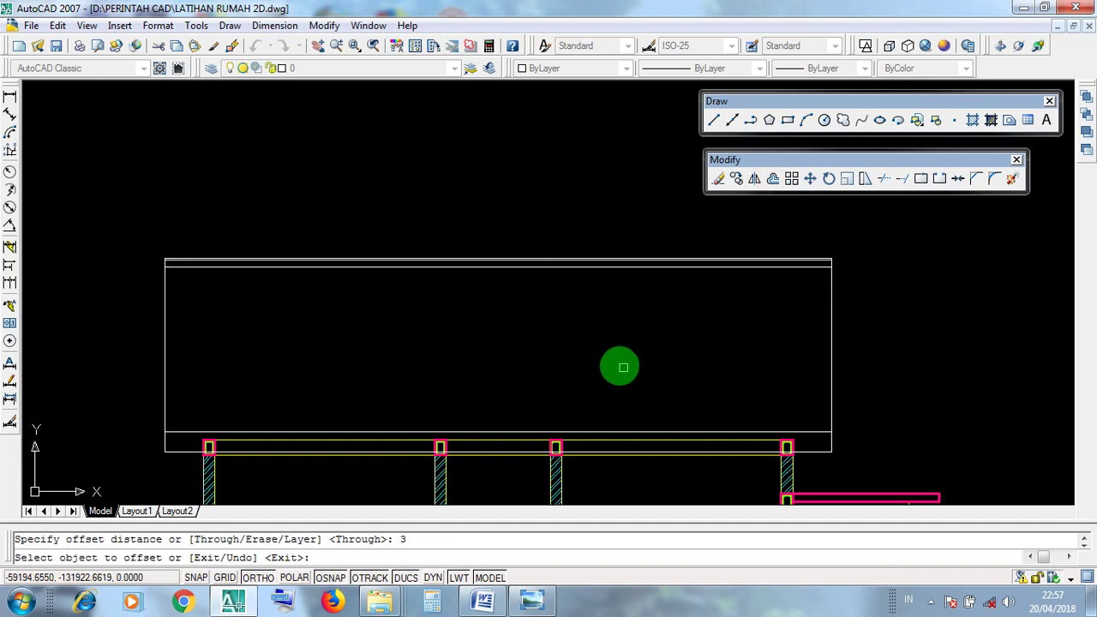
left_click(832, 347)
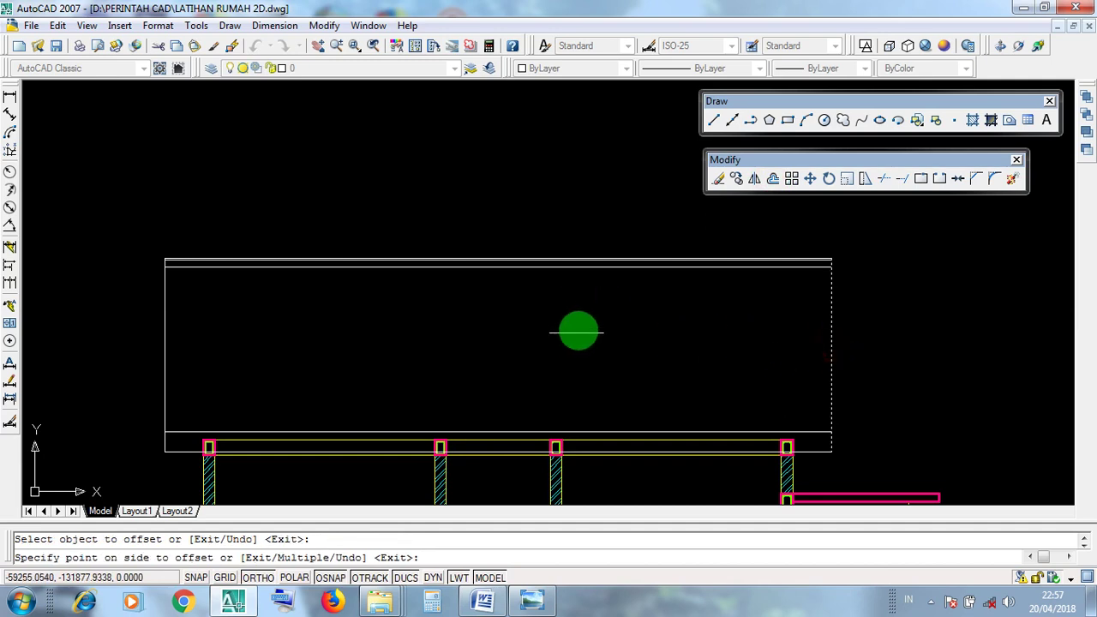
left_click(575, 330)
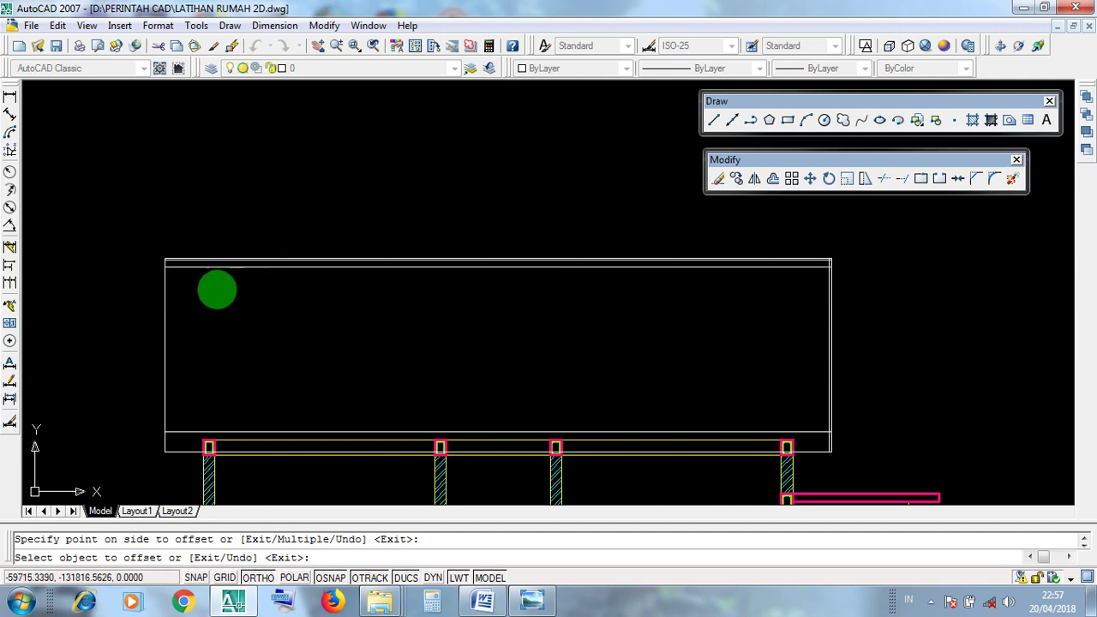
left_click(165, 330)
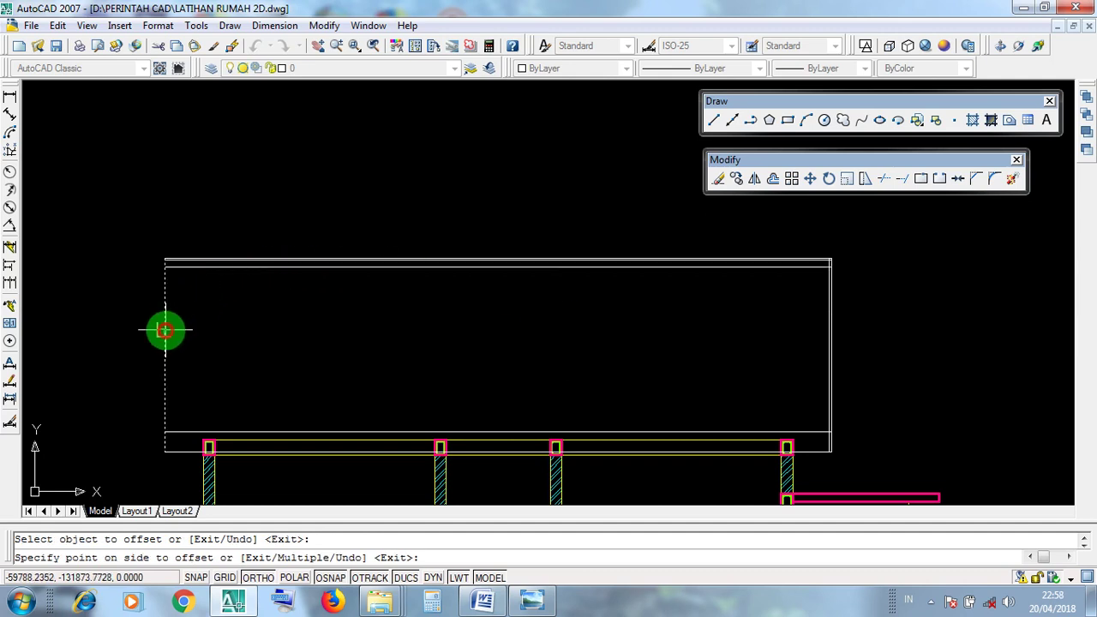
left_click(483, 358)
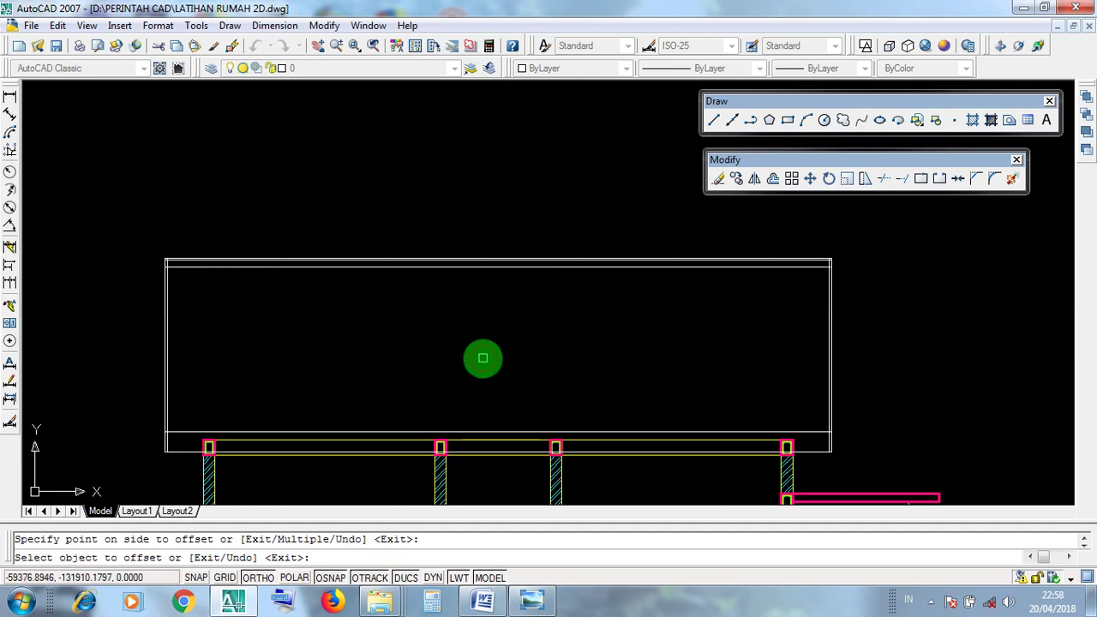
key("Return")
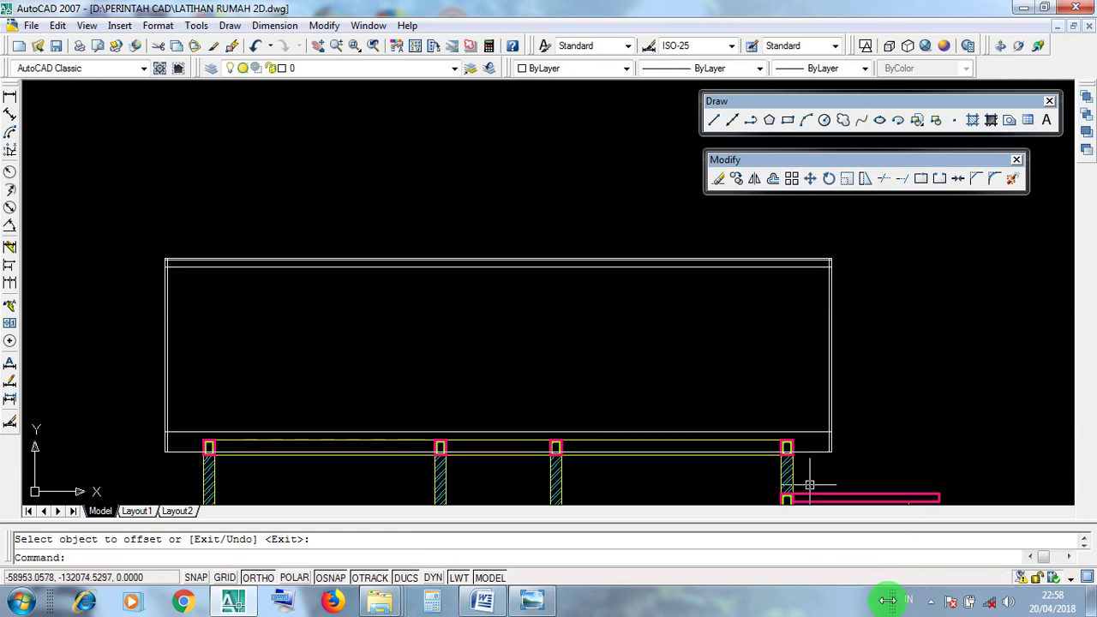
left_click(933, 603)
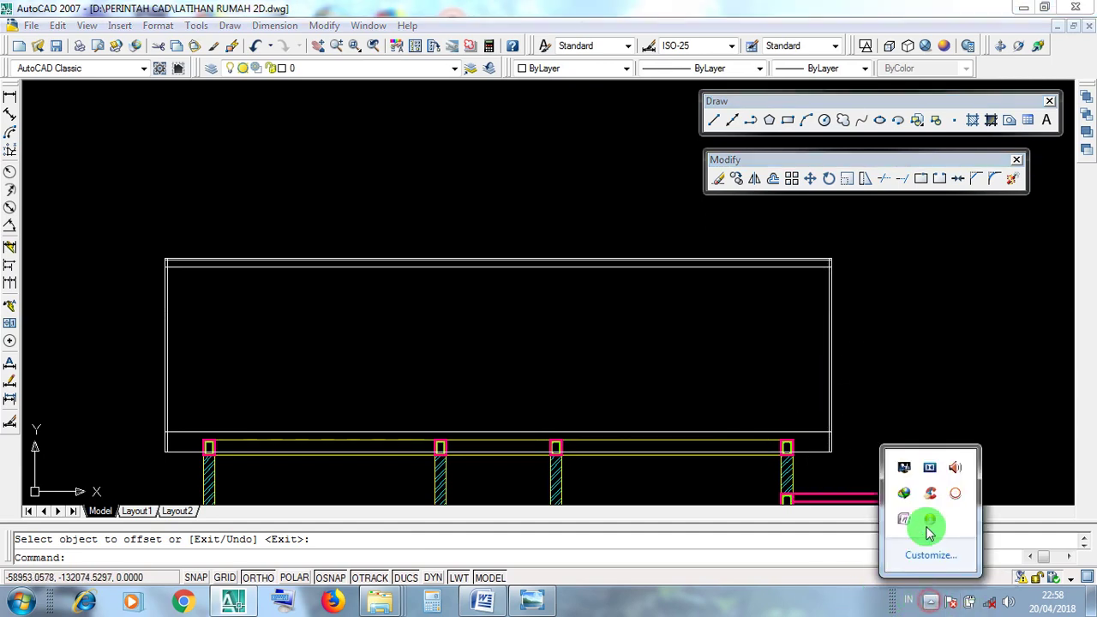
right_click(954, 495)
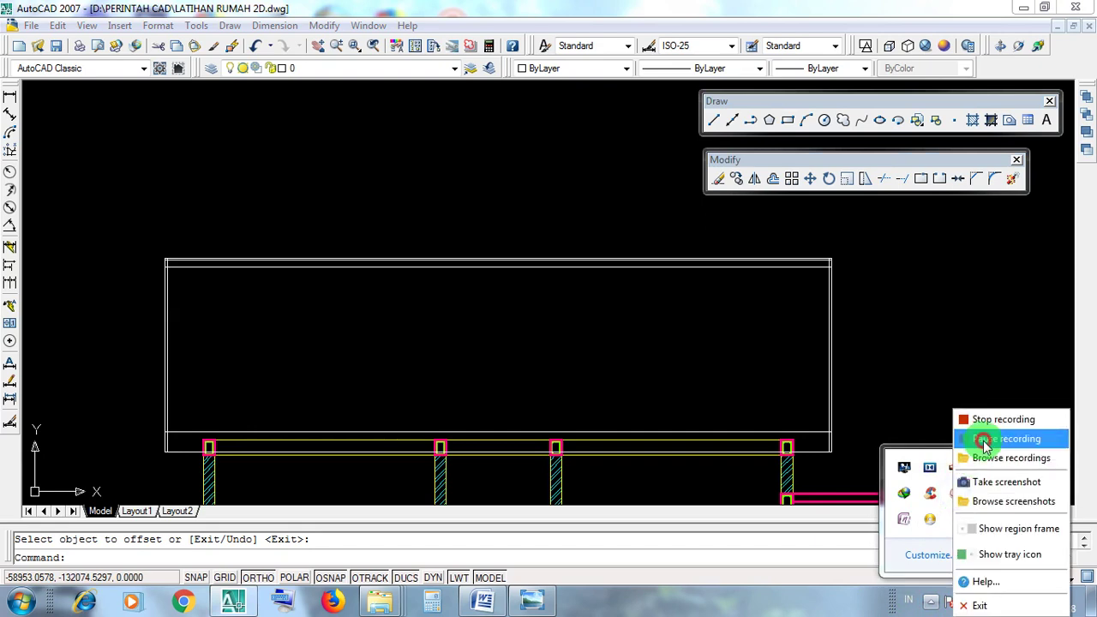
left_click(977, 441)
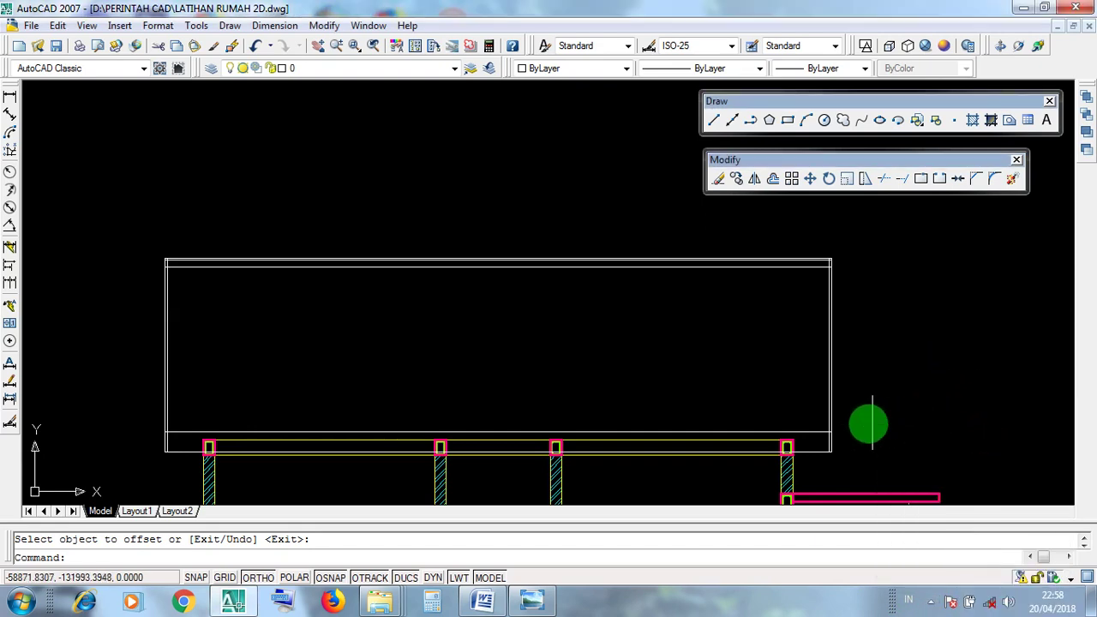
middle_click_drag(655, 343, 676, 333)
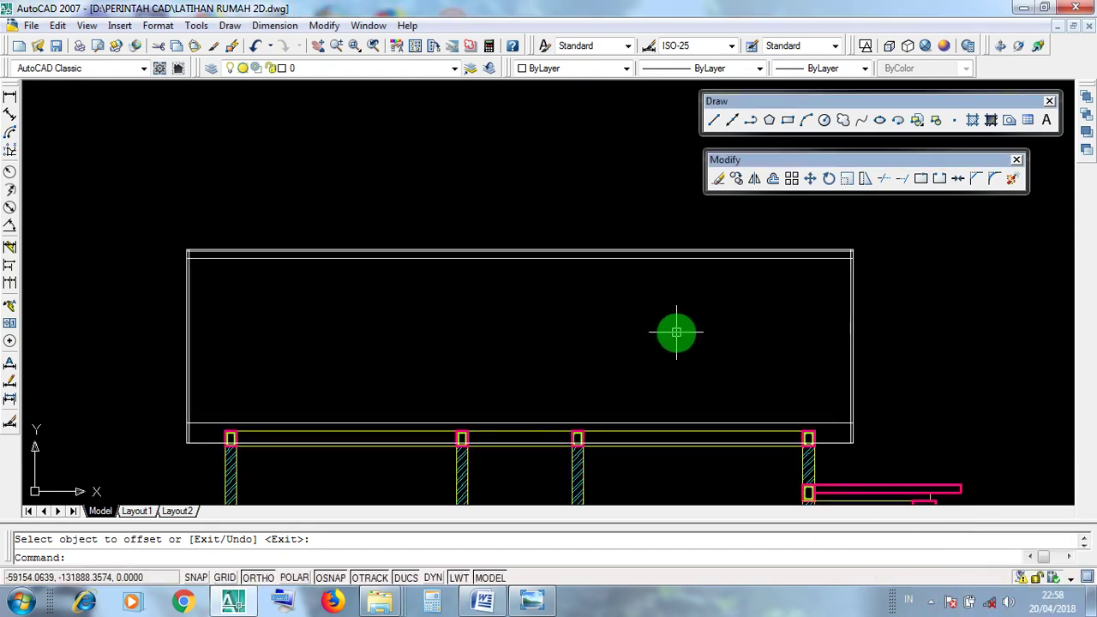
scroll(860, 417, "up", 8)
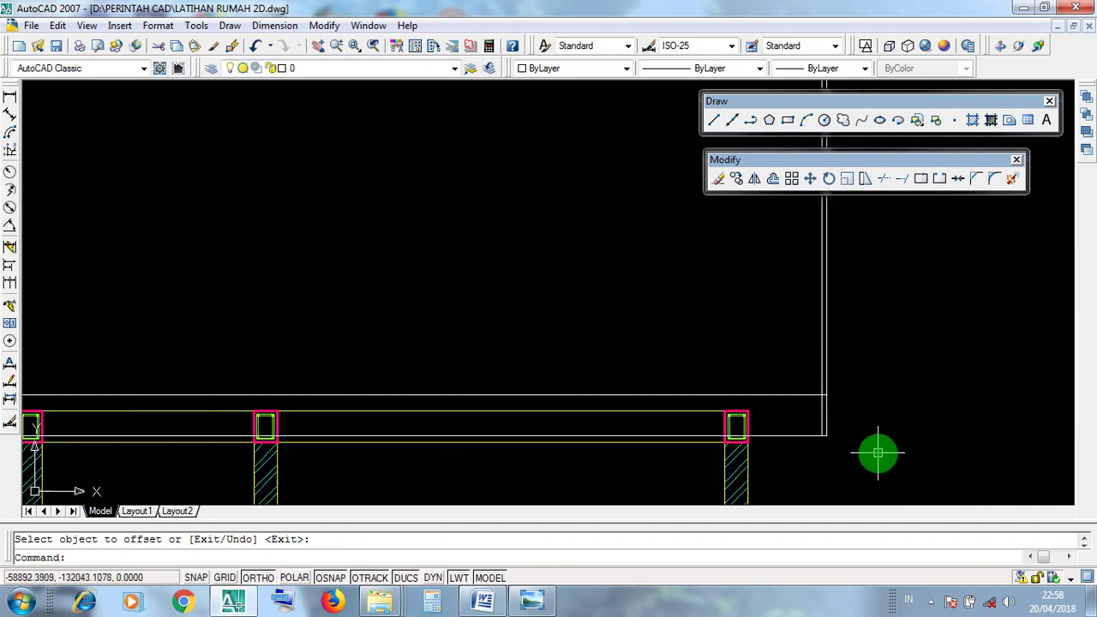
- Examine where the eave line crosses the double vertical edge near the roof outline's lower right corner, highlighting the crossing lines
middle_click_drag(835, 406, 622, 438)
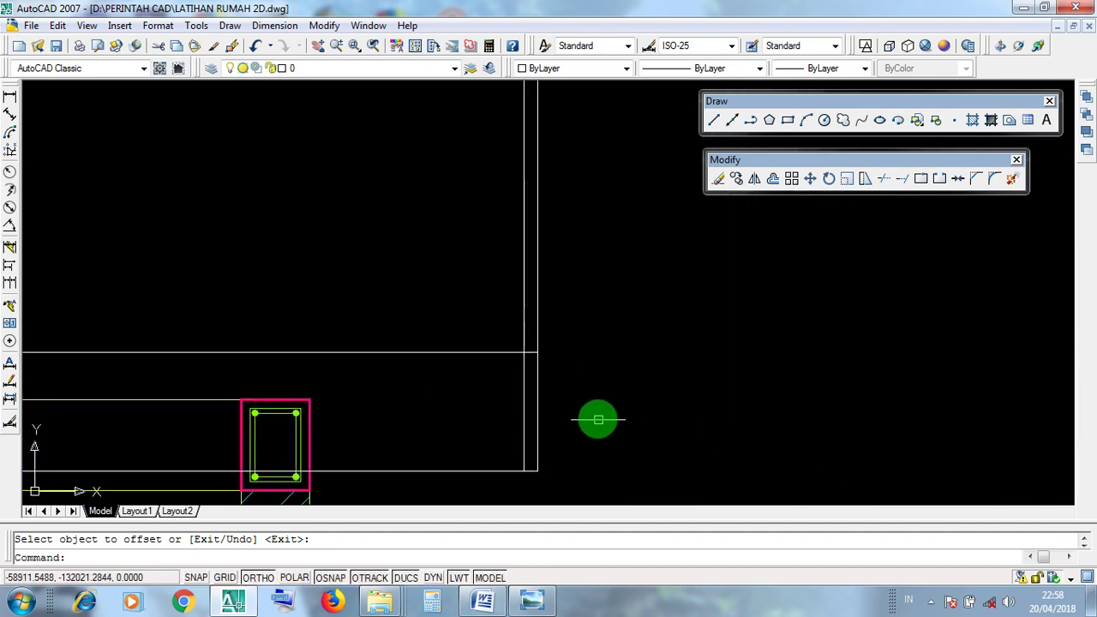
scroll(530, 357, "up", 2)
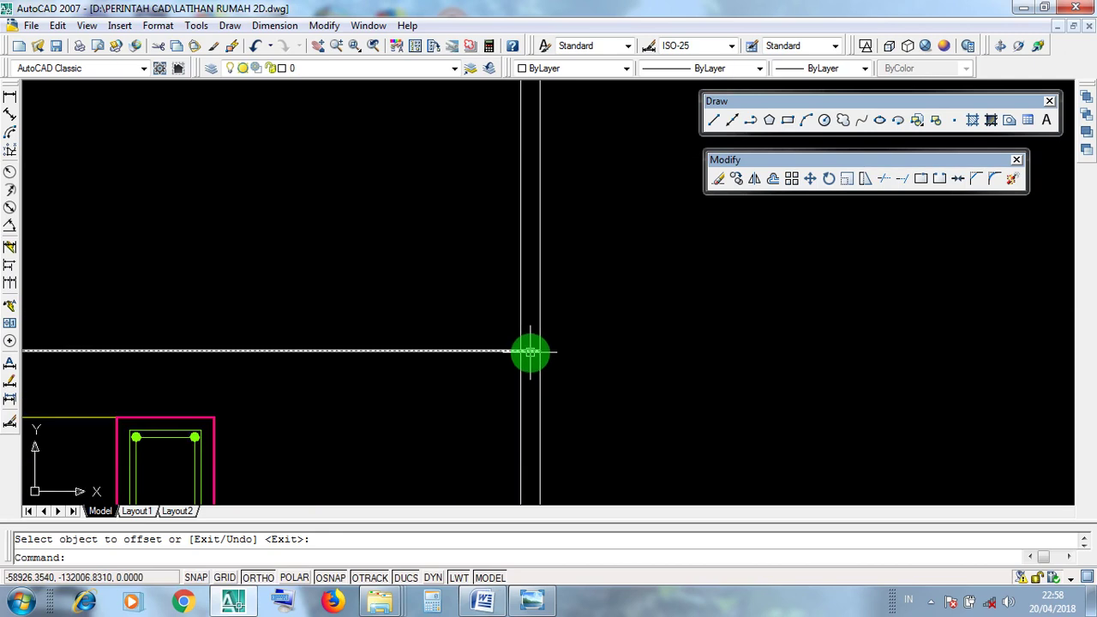
key("Return")
scroll(537, 337, "up", 5)
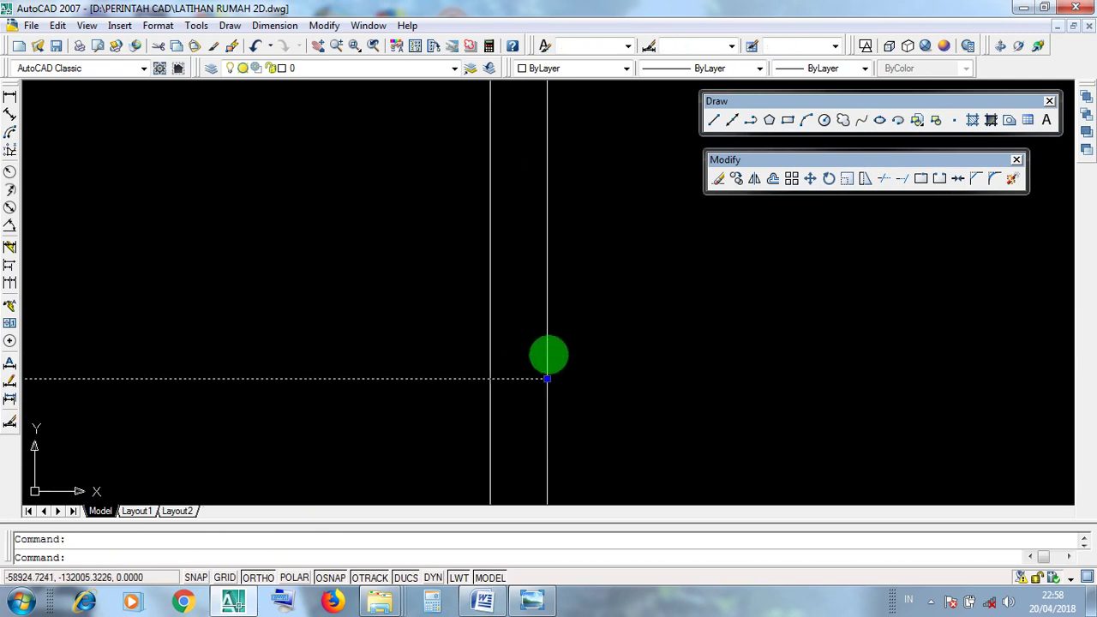
left_click(539, 403)
left_click(491, 326)
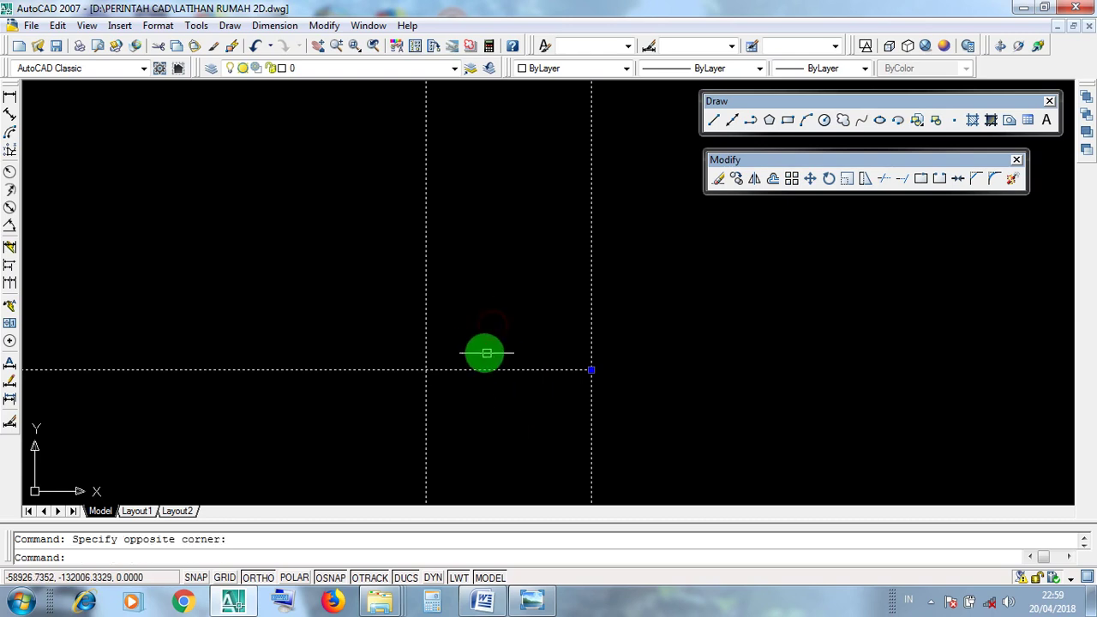
left_click(446, 348)
left_click(555, 386)
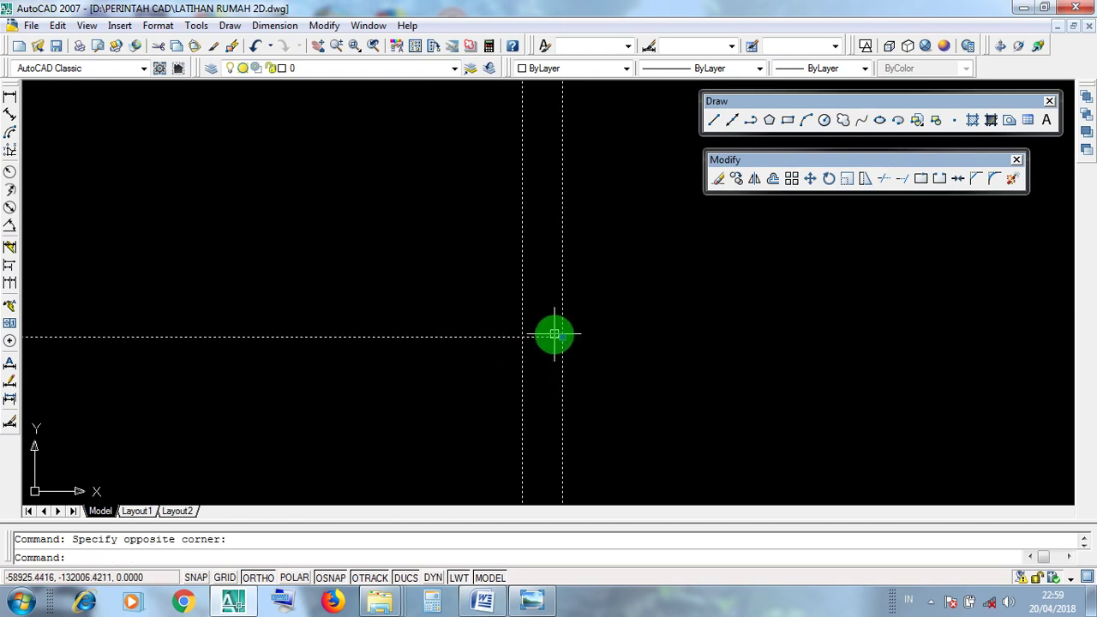
scroll(557, 381, "down", 3)
scroll(559, 392, "up", 2)
key("Escape")
- Highlight the bottom line and the eave line above it in turn at the working roof outline's lower right corner
left_click(544, 363)
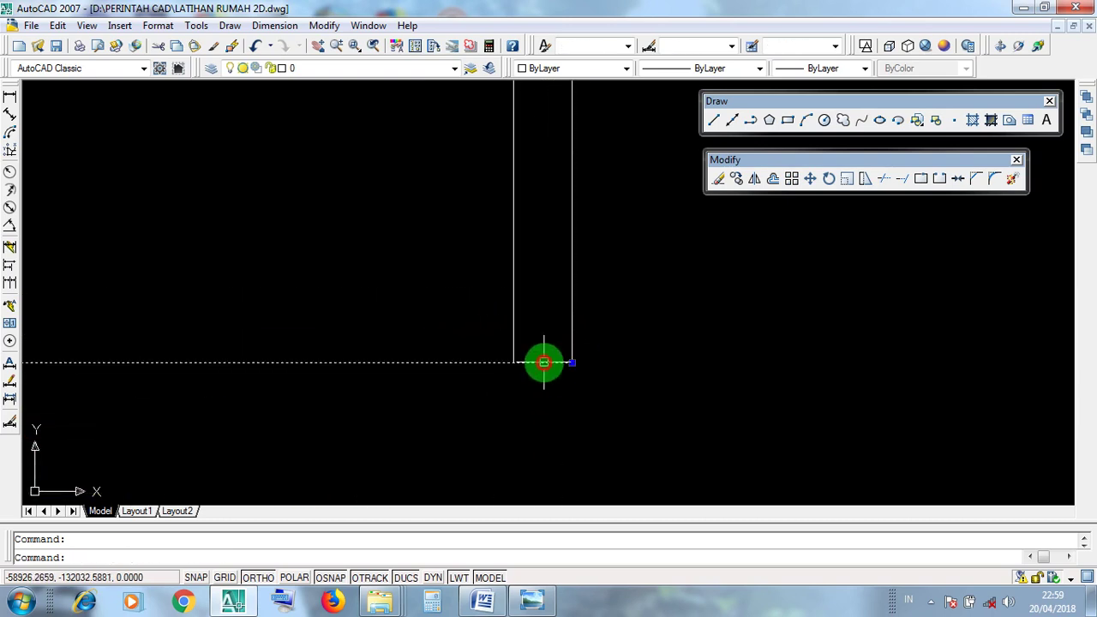
key("Escape")
left_click(495, 346)
left_click(566, 368)
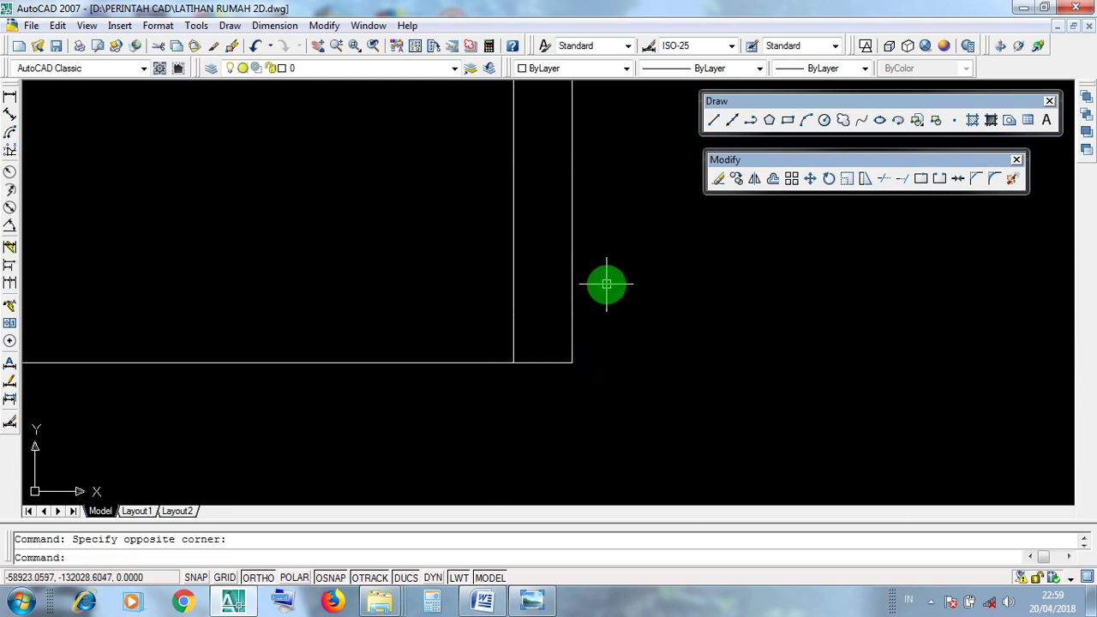
mouse_move(605, 282)
middle_mouse_down()
mouse_move(605, 470)
mouse_move(594, 480)
middle_mouse_up()
scroll(573, 358, "down", 3)
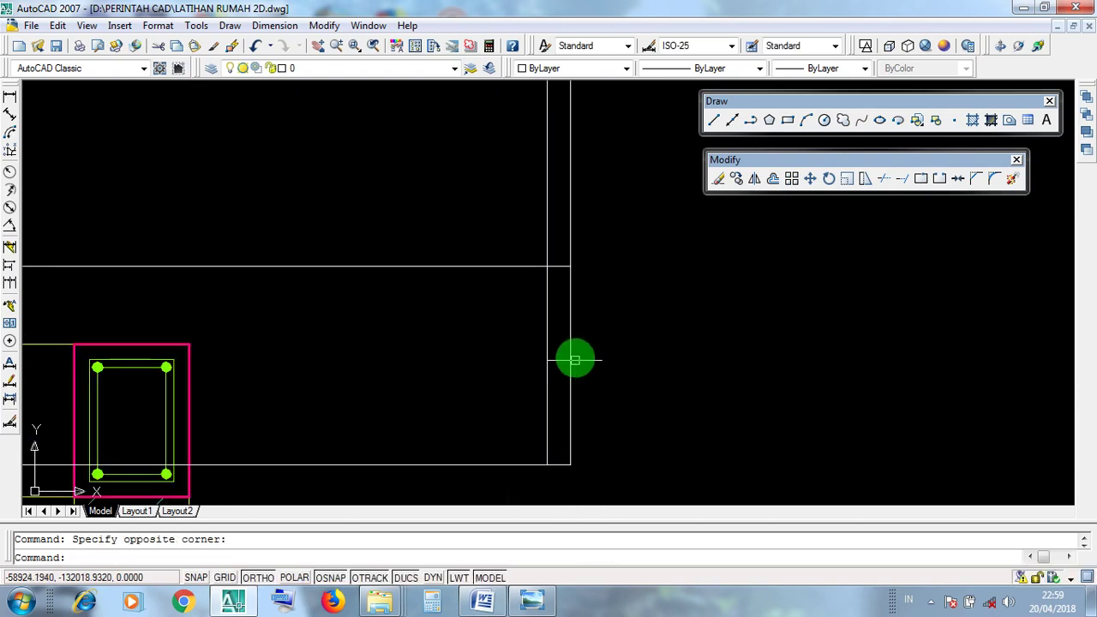
left_click(561, 264)
key("Escape")
left_click(524, 419)
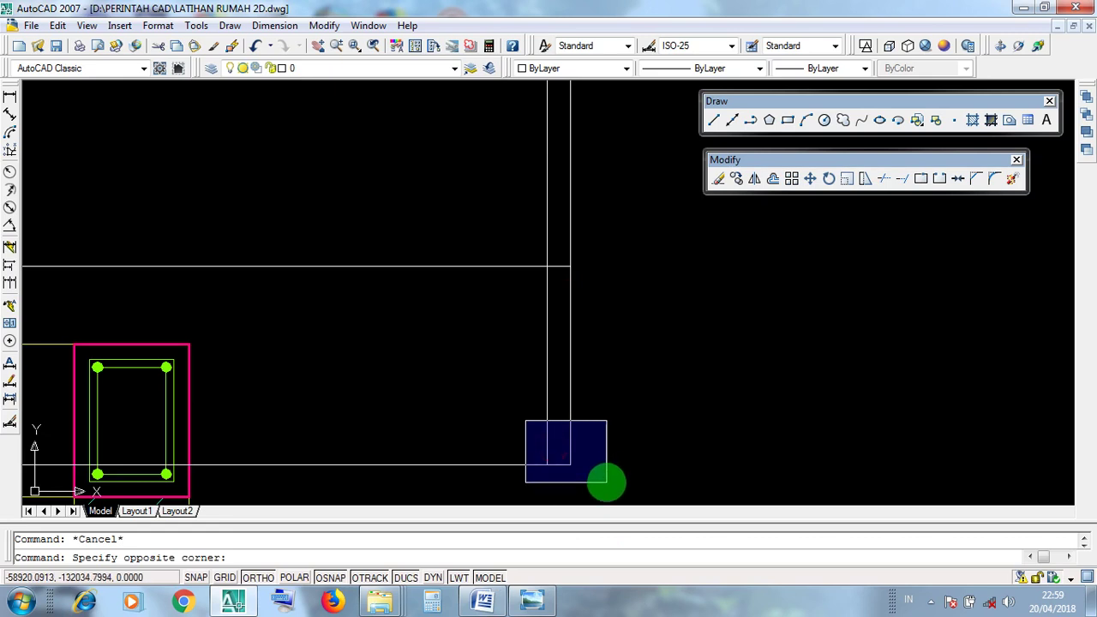
left_click(605, 480)
scroll(526, 473, "up", 1)
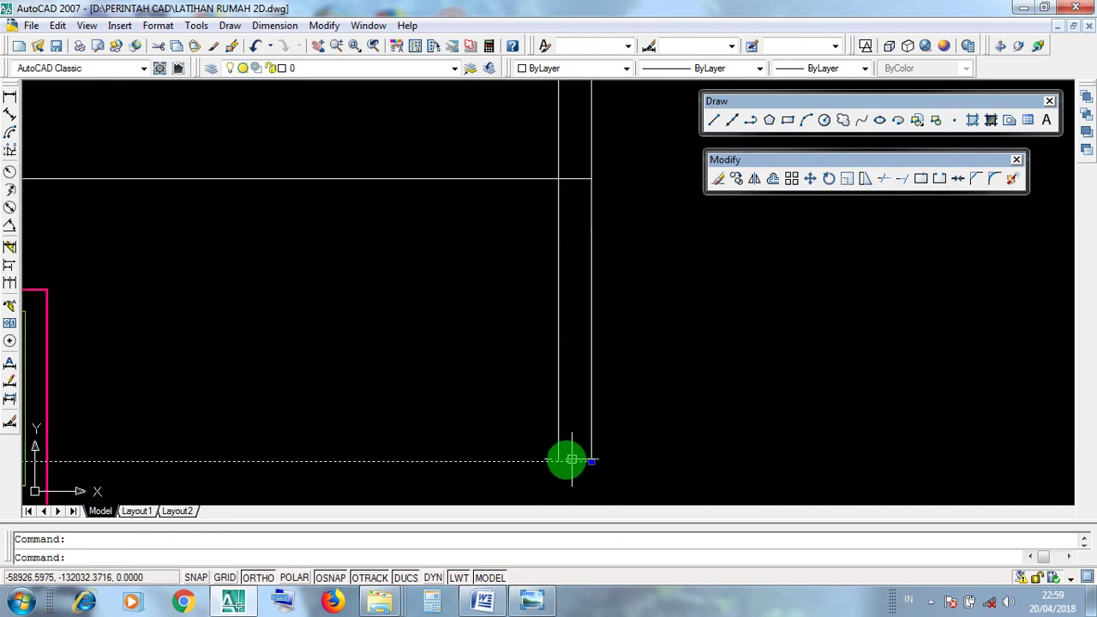
scroll(603, 463, "down", 2)
key("Escape")
left_click(587, 289)
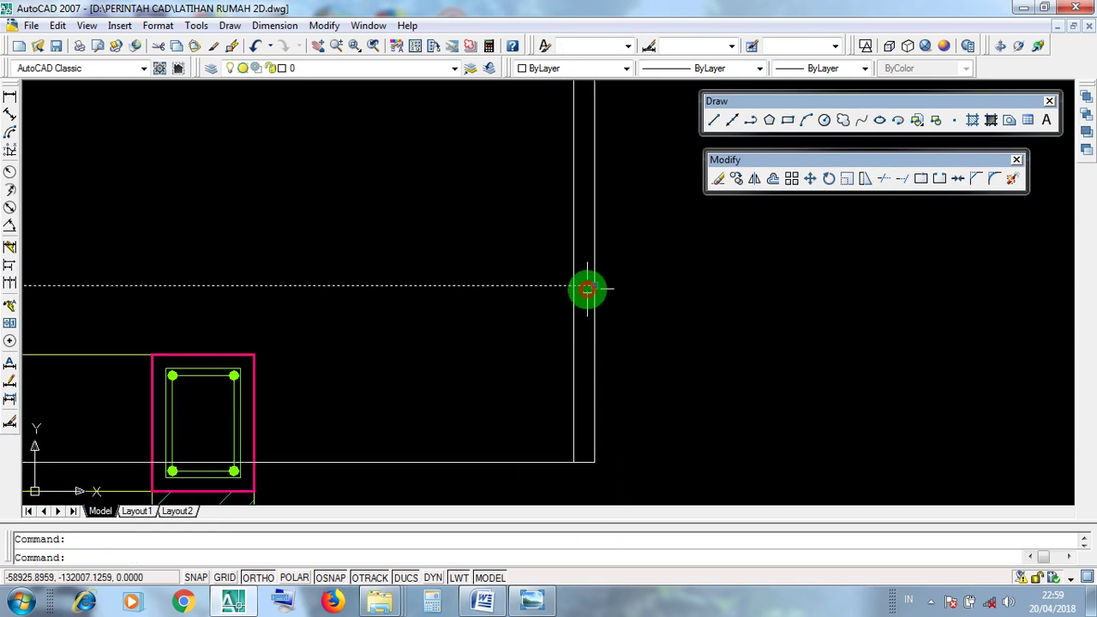
scroll(609, 383, "down", 3)
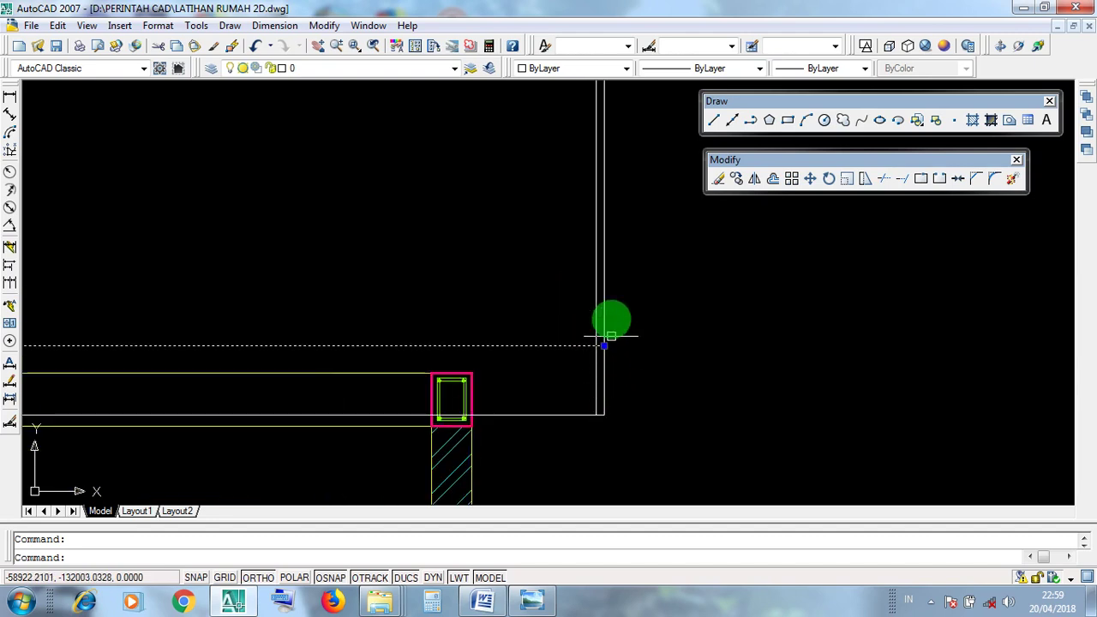
- Inspect the working roof outline's upper right corner, highlighting the top horizontal lines where they meet the double vertical edge
middle_click_drag(601, 259, 598, 559)
middle_click_drag(614, 240, 615, 467)
scroll(610, 272, "up", 5)
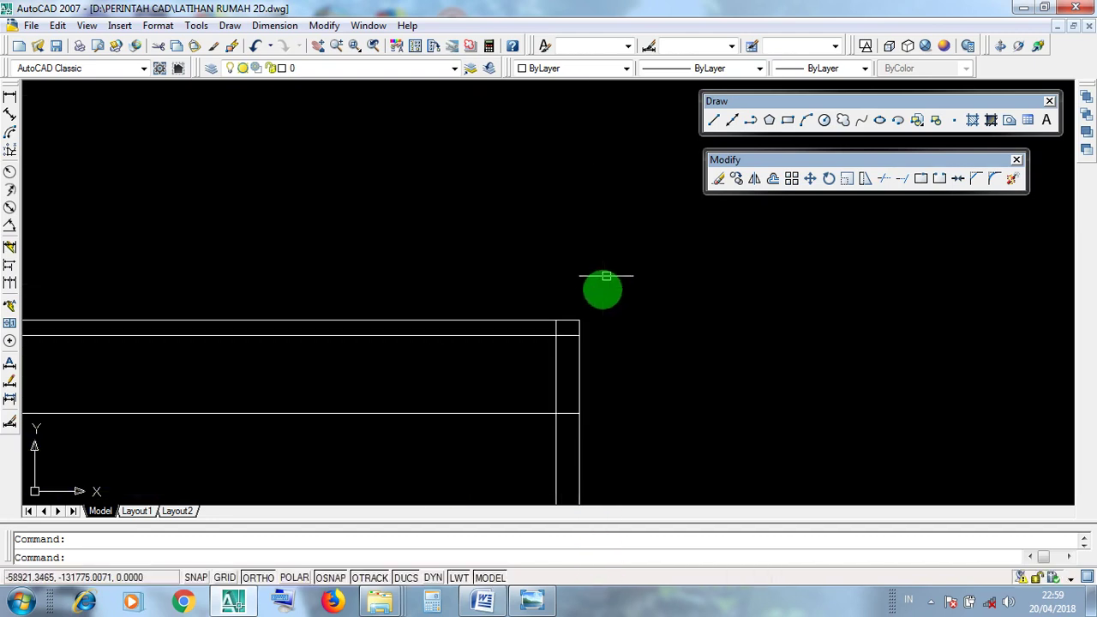
key("Escape")
left_click(558, 298)
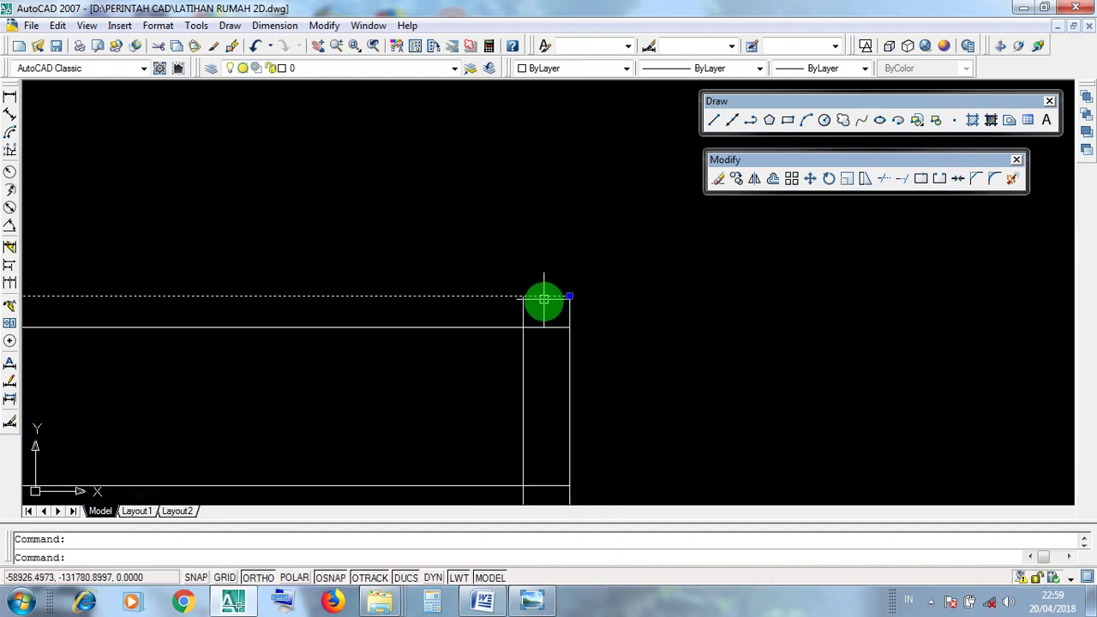
middle_click_drag(596, 317, 573, 262)
key("Escape")
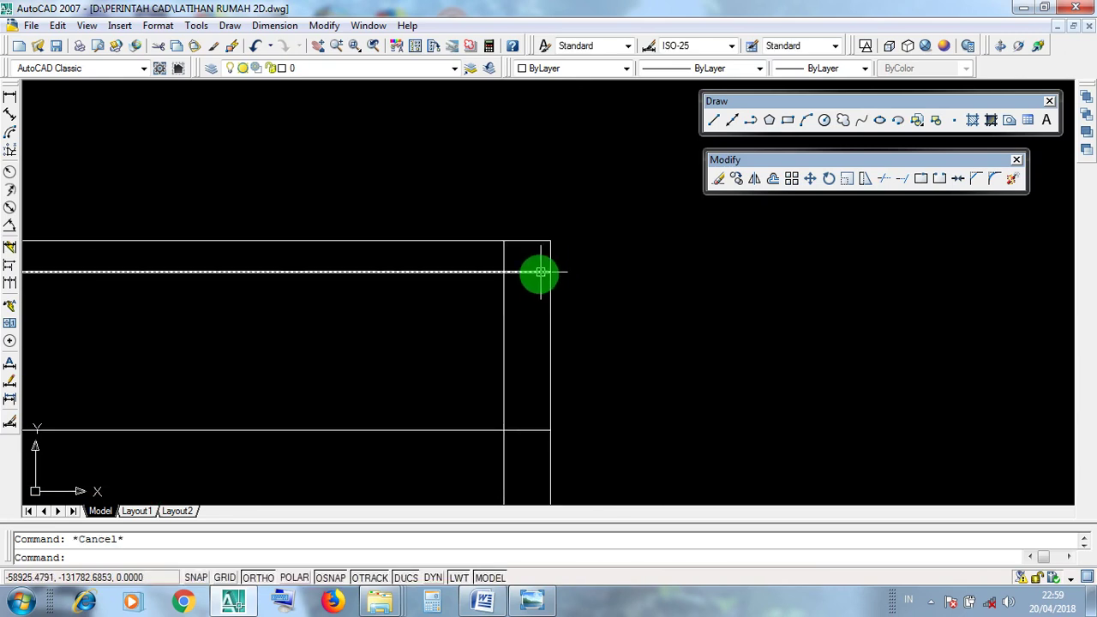
left_click(535, 271)
left_click(543, 440)
left_click(547, 430)
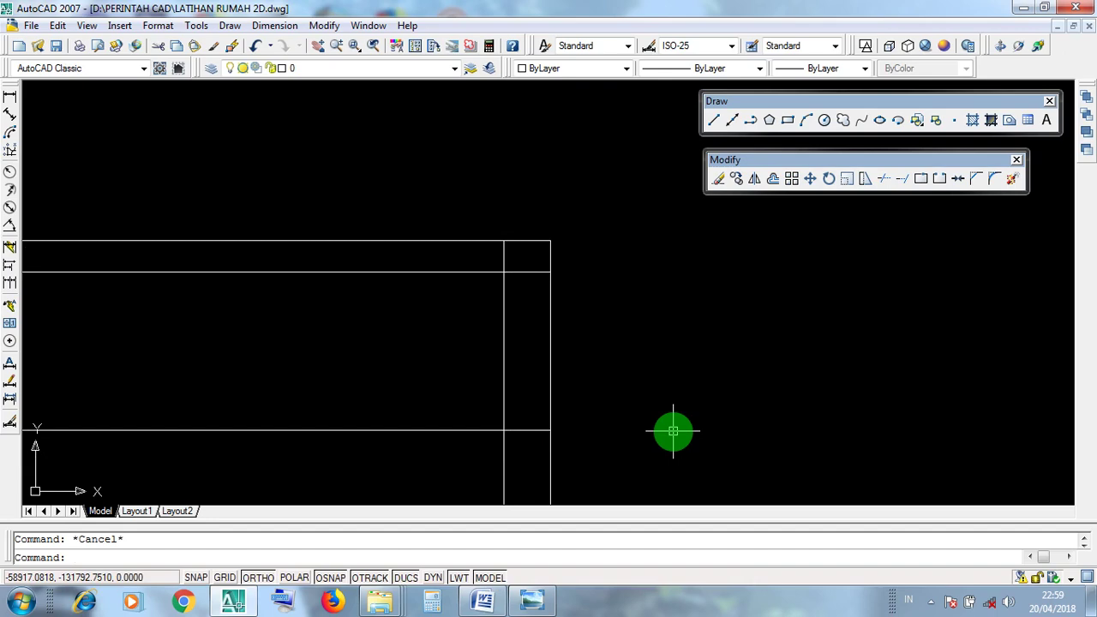
- Go to the completed example section and examine how its bottom roof line meets the double vertical edge at the lower right corner
scroll(674, 430, "down", 6)
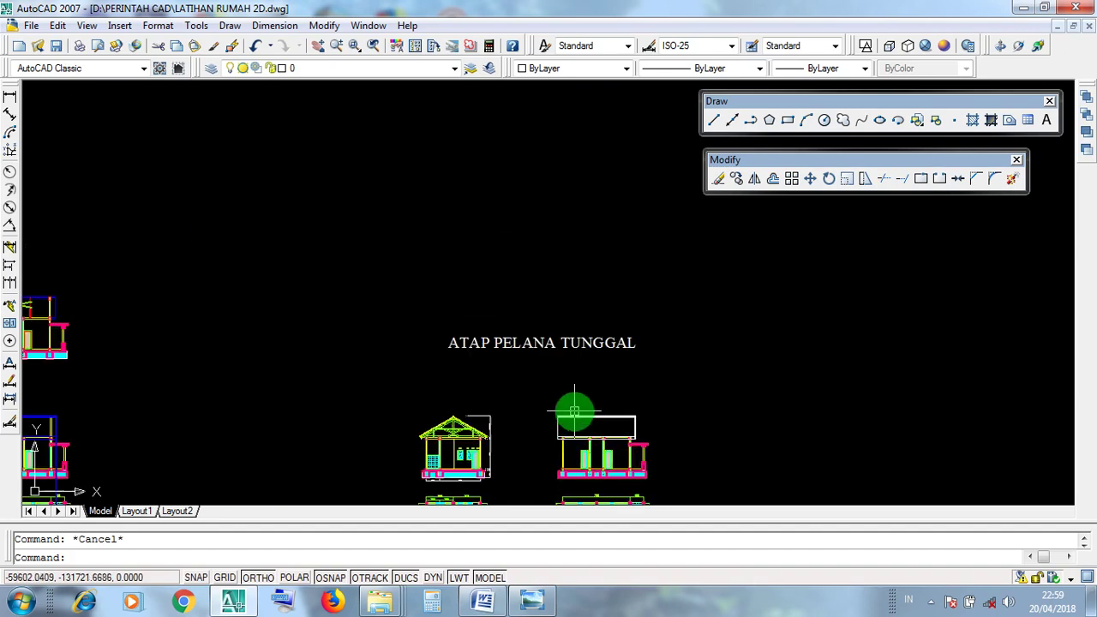
scroll(575, 397, "down", 2)
scroll(226, 381, "up", 6)
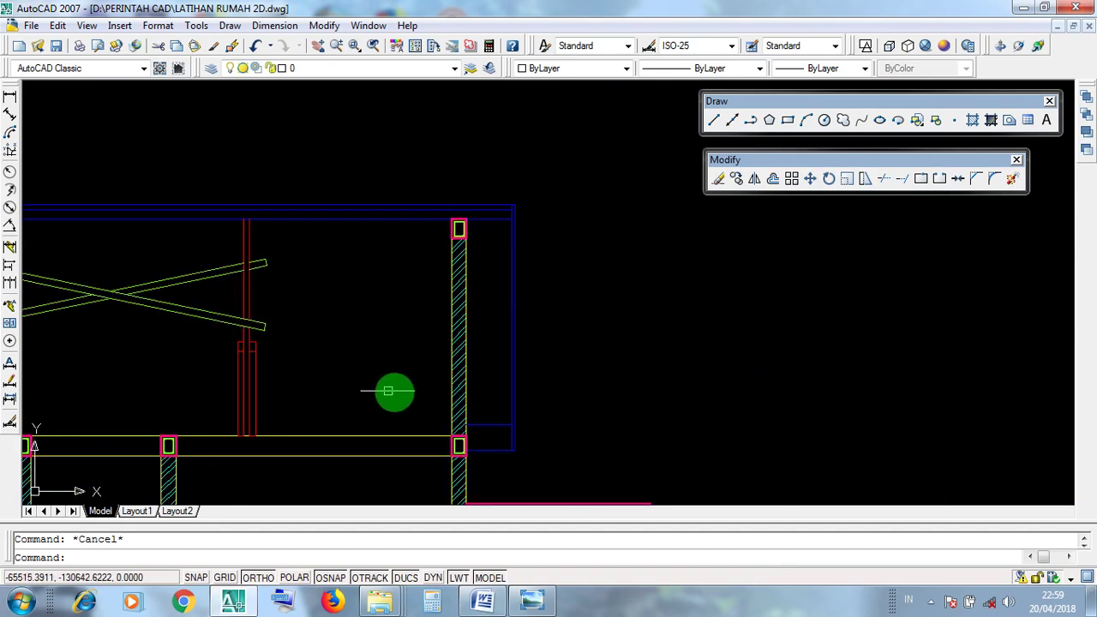
scroll(527, 445, "up", 6)
left_click(506, 441)
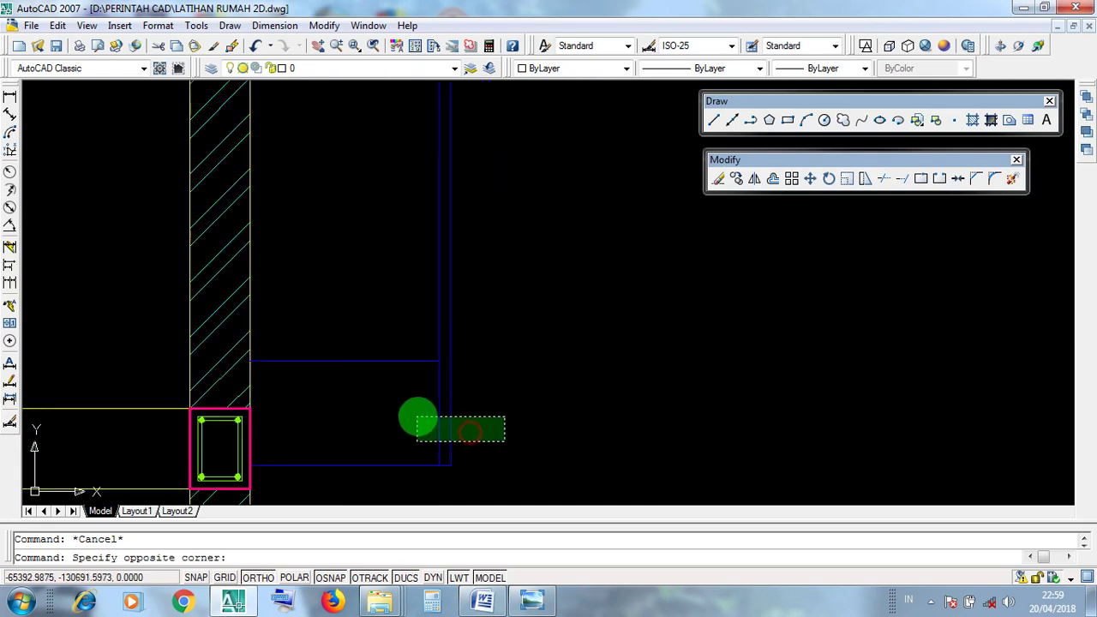
left_click(442, 440)
scroll(443, 467, "up", 2)
scroll(422, 465, "up", 3)
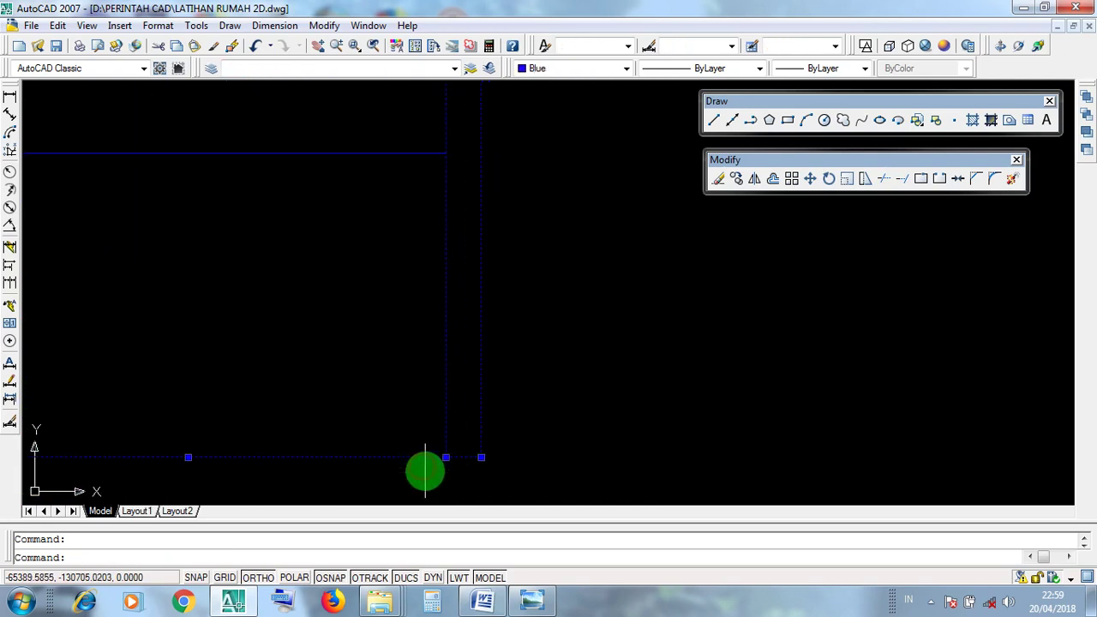
scroll(428, 463, "down", 4)
key("Escape")
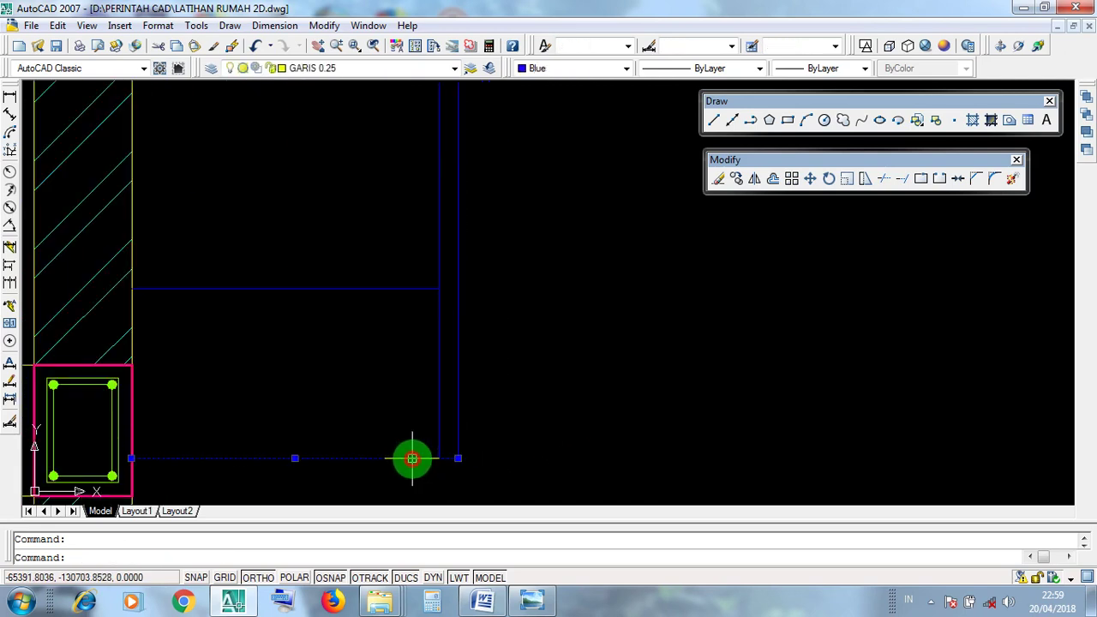
scroll(412, 458, "up", 3)
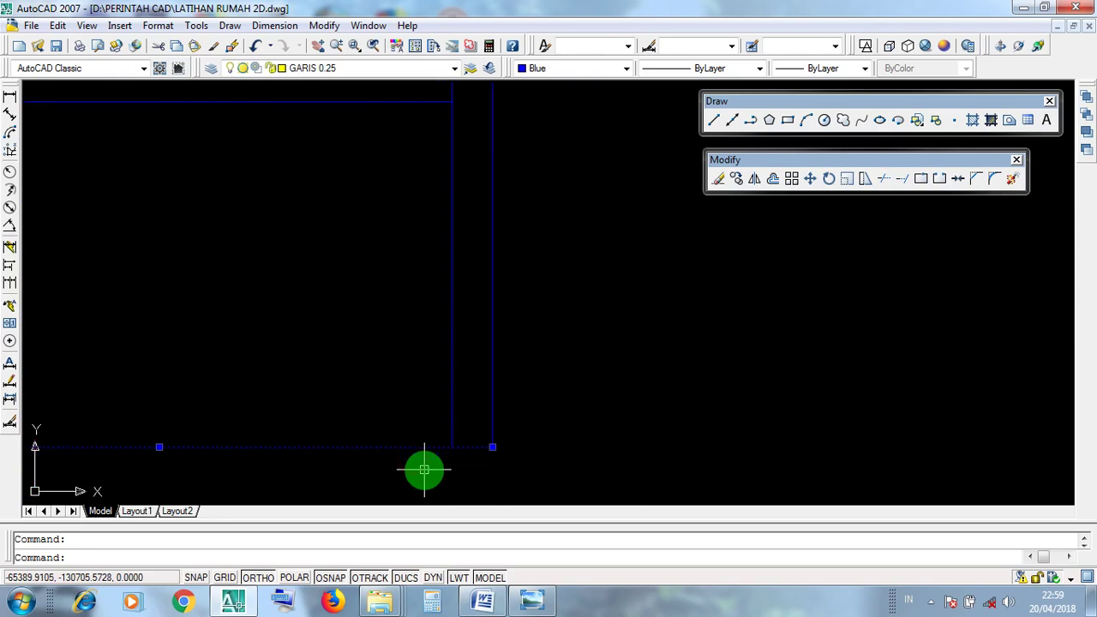
left_click(494, 447)
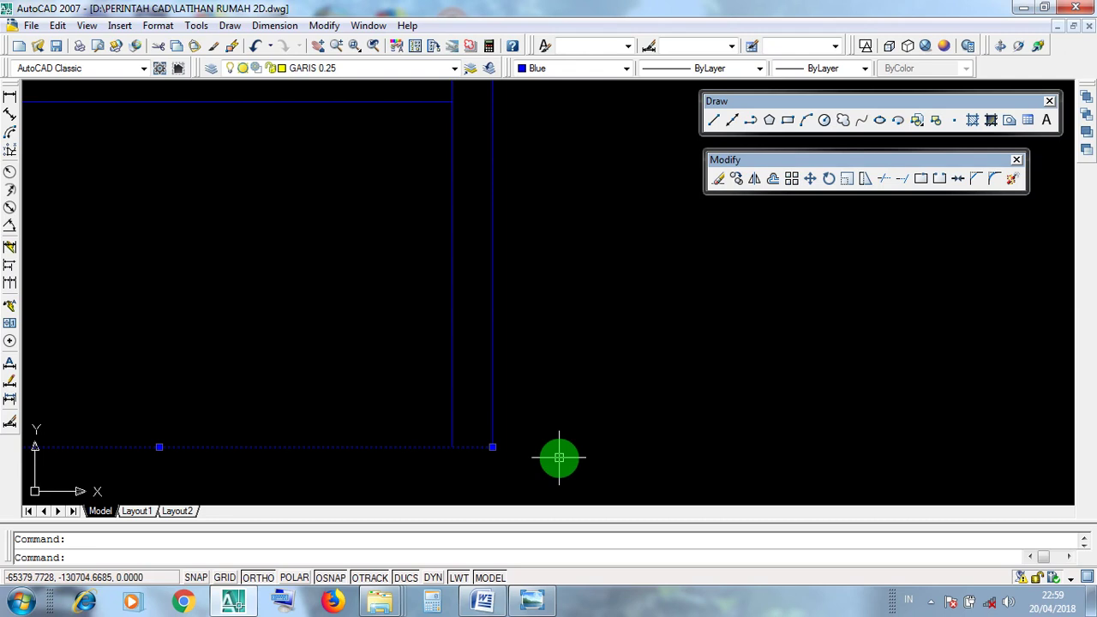
- Check the gap between the example's two vertical edge lines at the level of the horizontal line above the bottom roof line
scroll(559, 458, "down", 4)
scroll(563, 362, "up", 6)
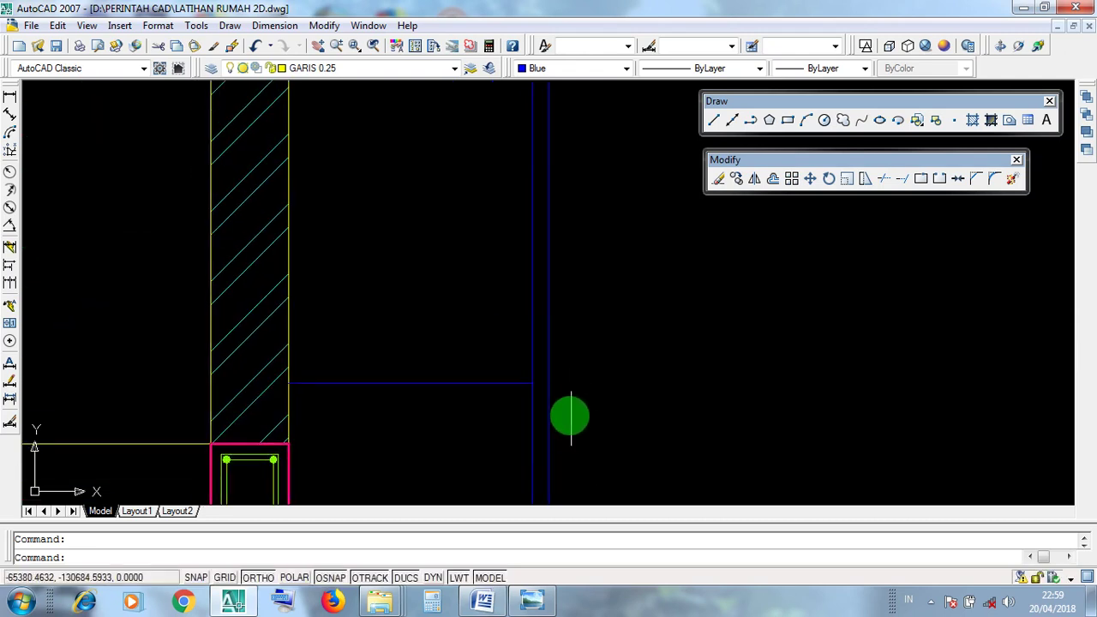
key("Escape")
left_click(543, 401)
left_click(534, 351)
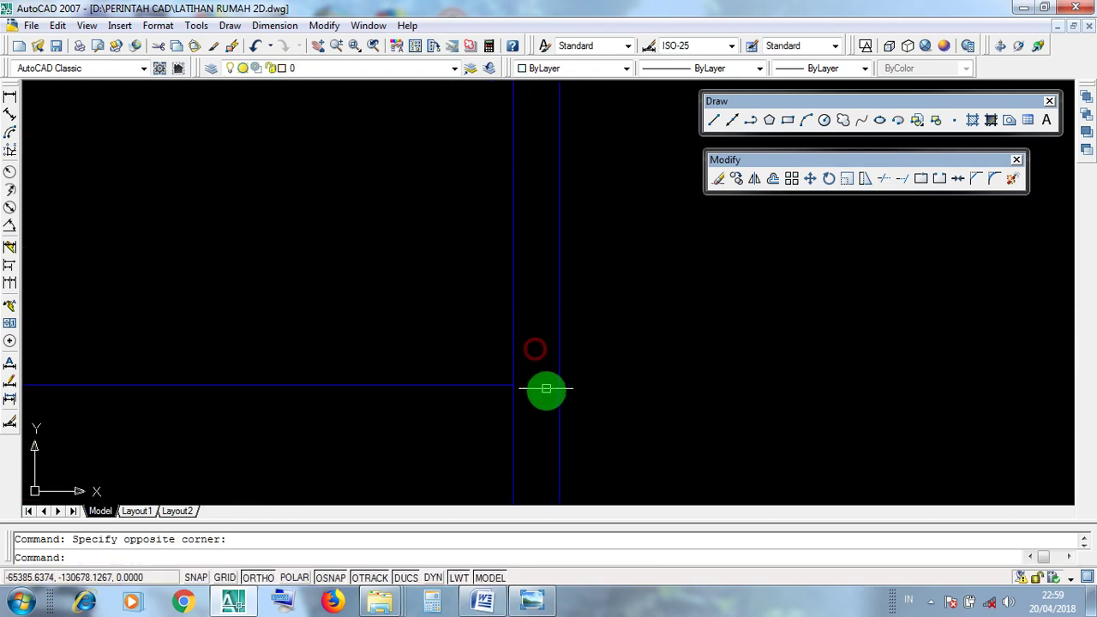
left_click(548, 403)
left_click(532, 353)
scroll(559, 429, "down", 7)
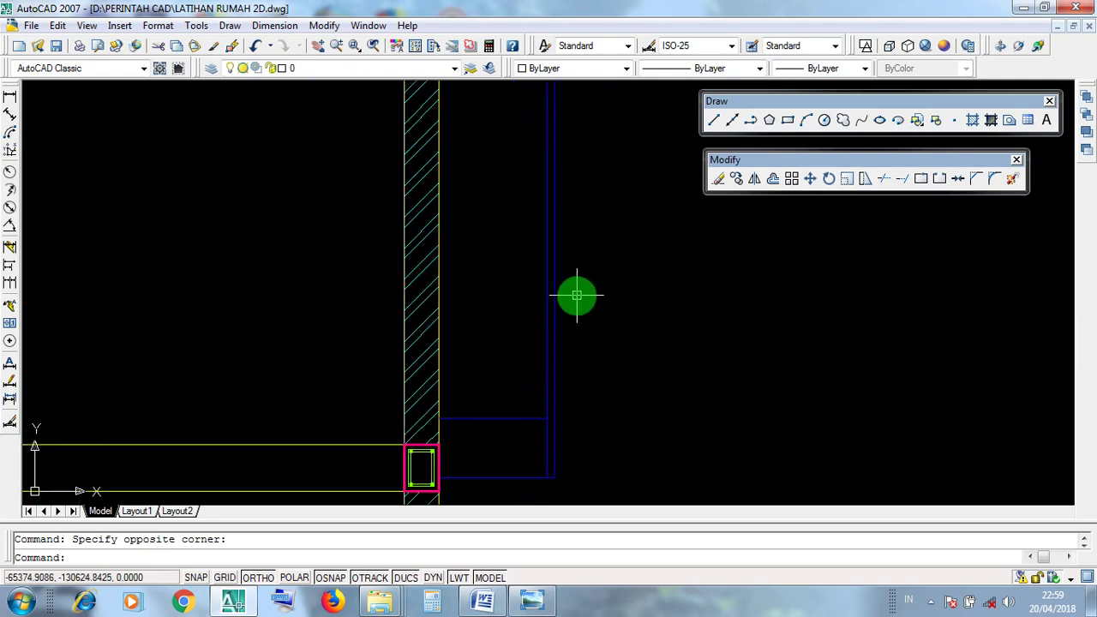
- Examine the example roof's upper right corner, checking the top line and the gap between the vertical edge lines
middle_click_drag(578, 296, 585, 566)
middle_click_drag(600, 267, 597, 399)
scroll(574, 334, "up", 7)
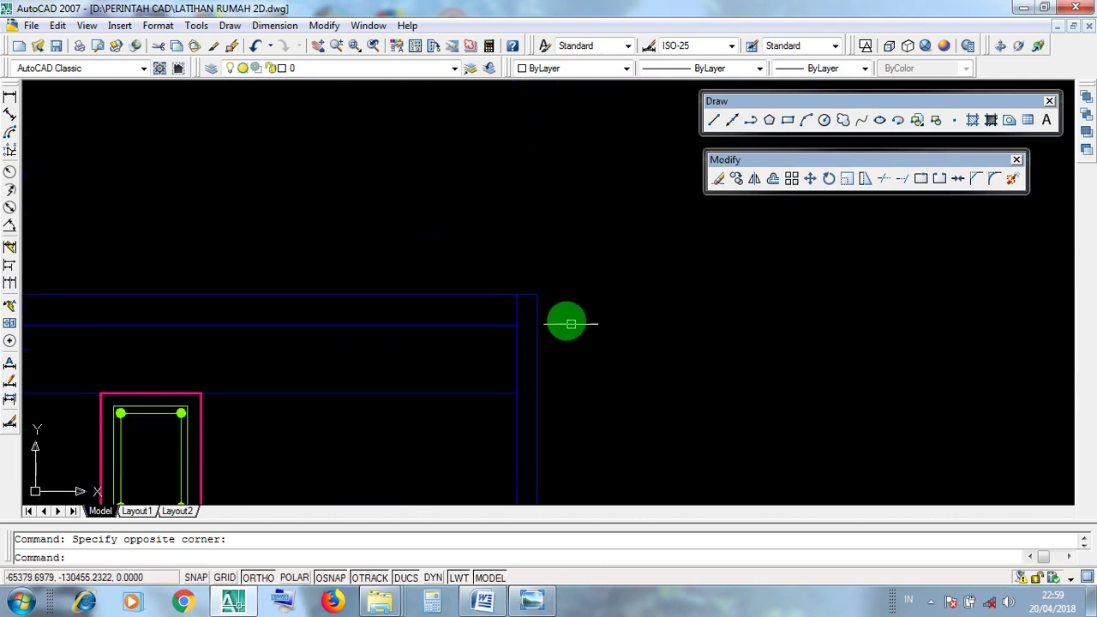
left_click(455, 287)
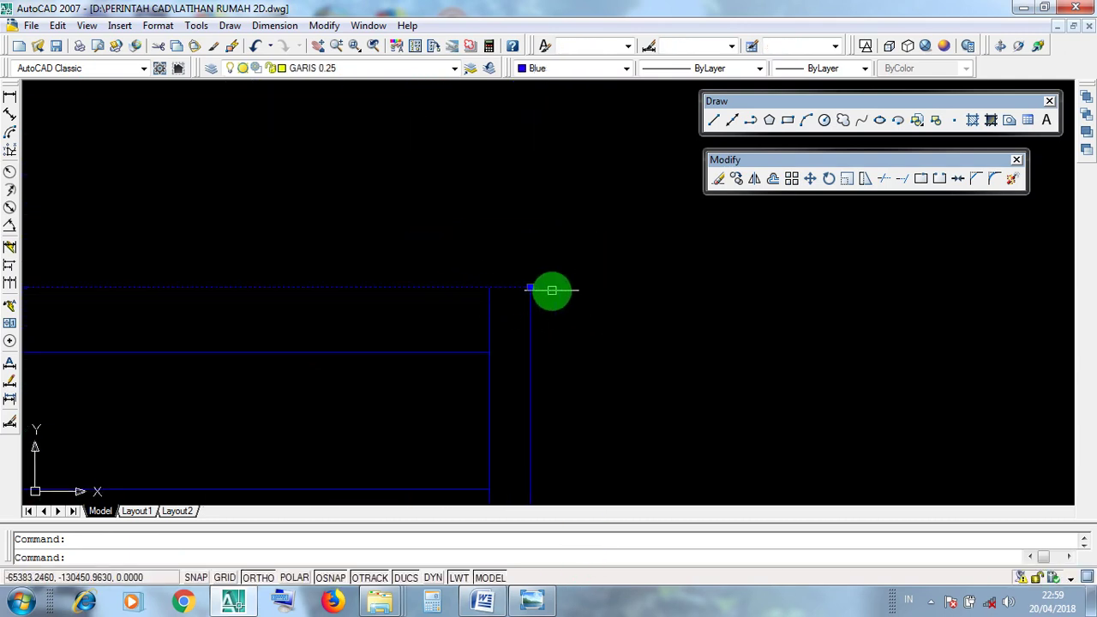
left_click(531, 329)
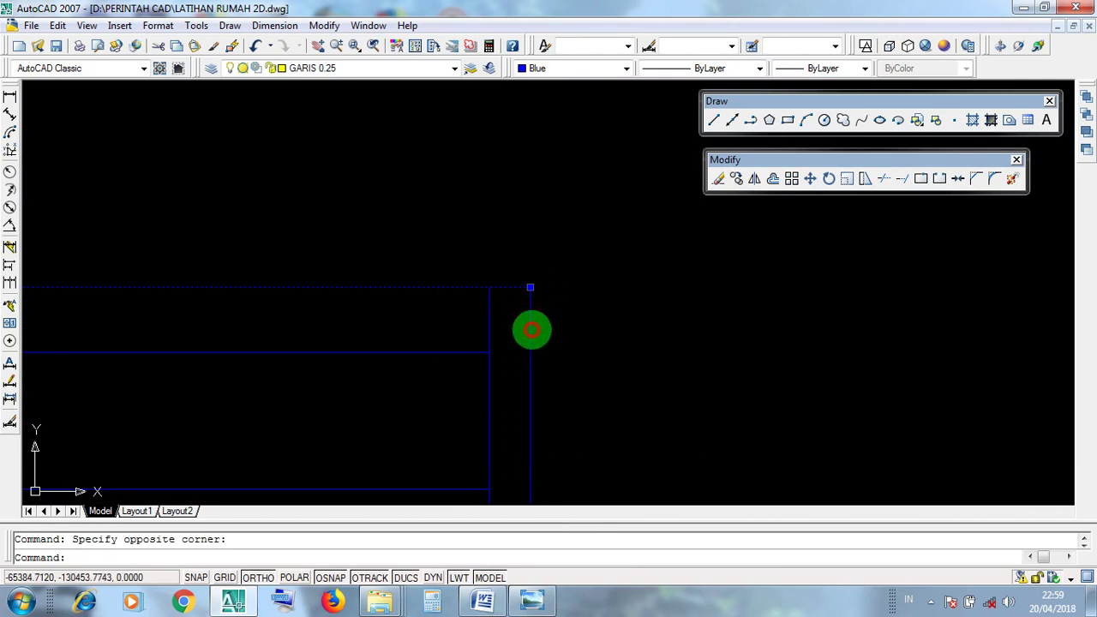
middle_click_drag(562, 378, 549, 291)
key("Escape")
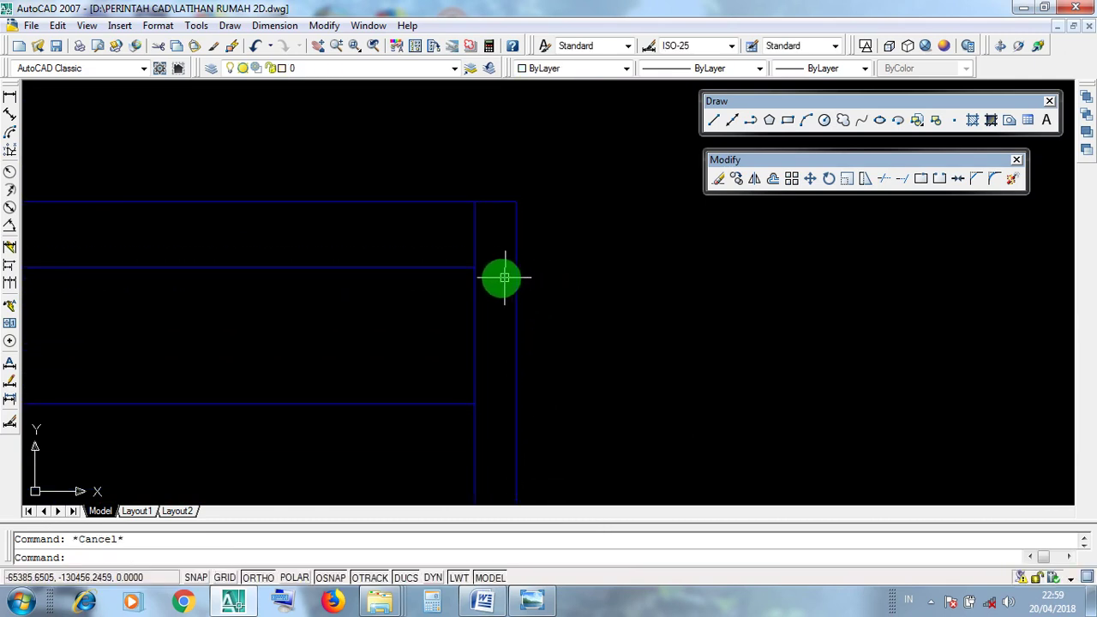
left_click(492, 253)
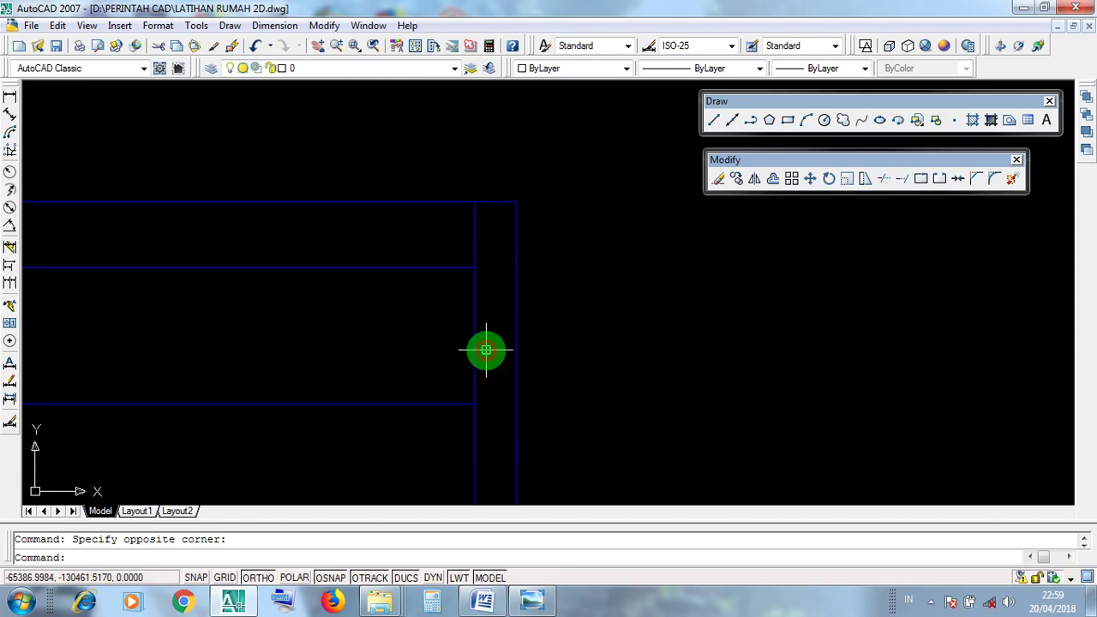
key("Escape")
- Return to the working longitudinal section under ATAP PELANA TUNGGAL and bring its whole roof outline into view
scroll(497, 329, "down", 2)
scroll(498, 330, "down", 5)
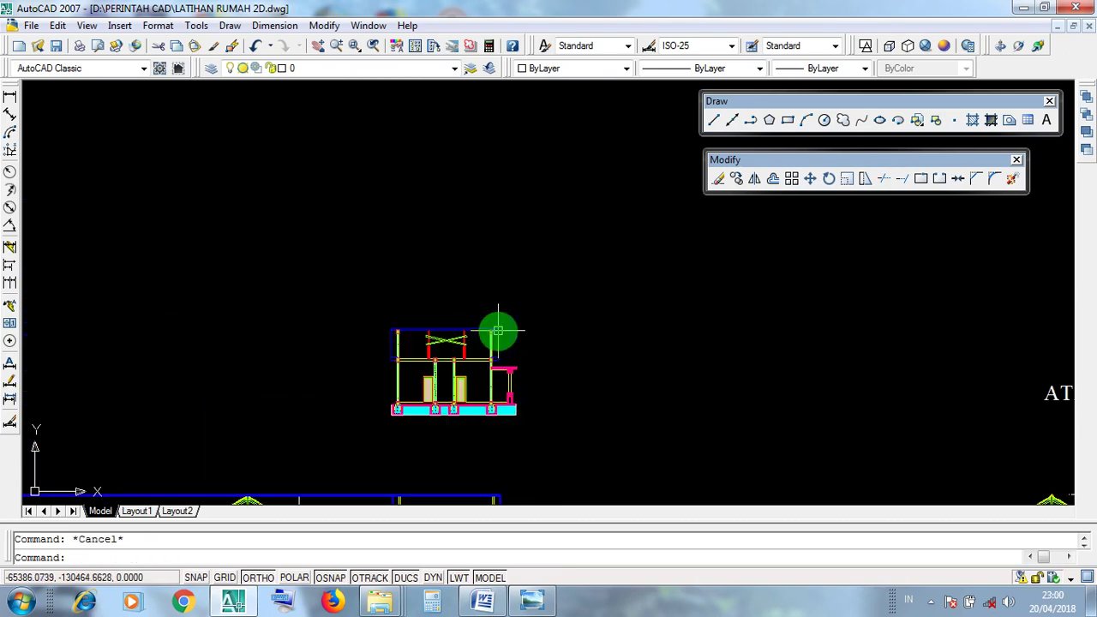
middle_click_drag(728, 358, 257, 343)
middle_click_drag(614, 418, 497, 286)
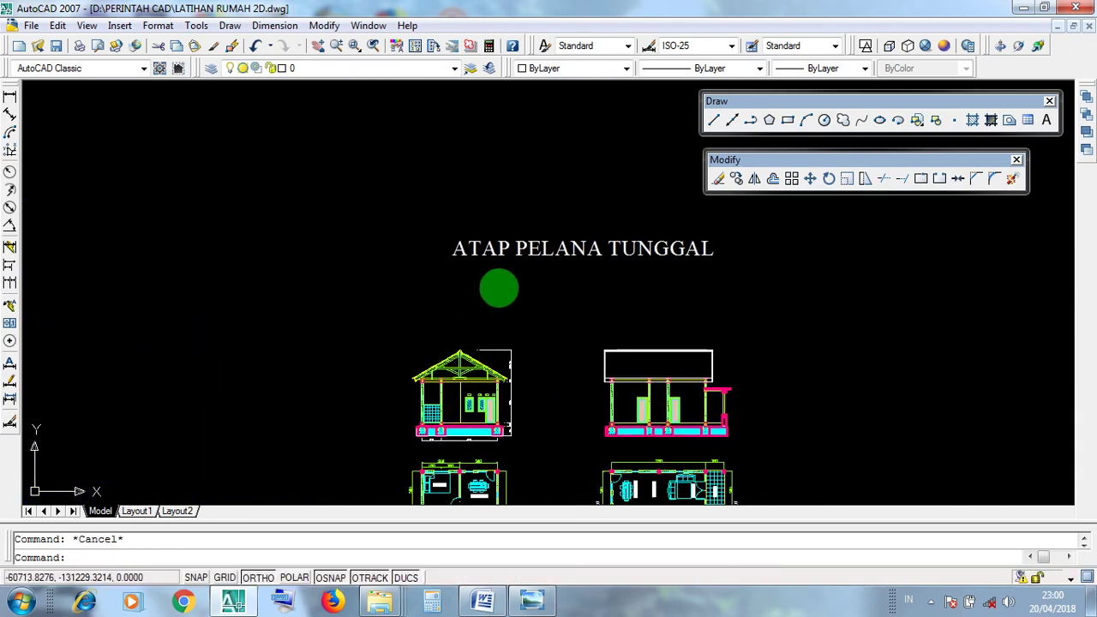
scroll(676, 357, "up", 3)
scroll(764, 352, "up", 3)
middle_click_drag(765, 353, 629, 286)
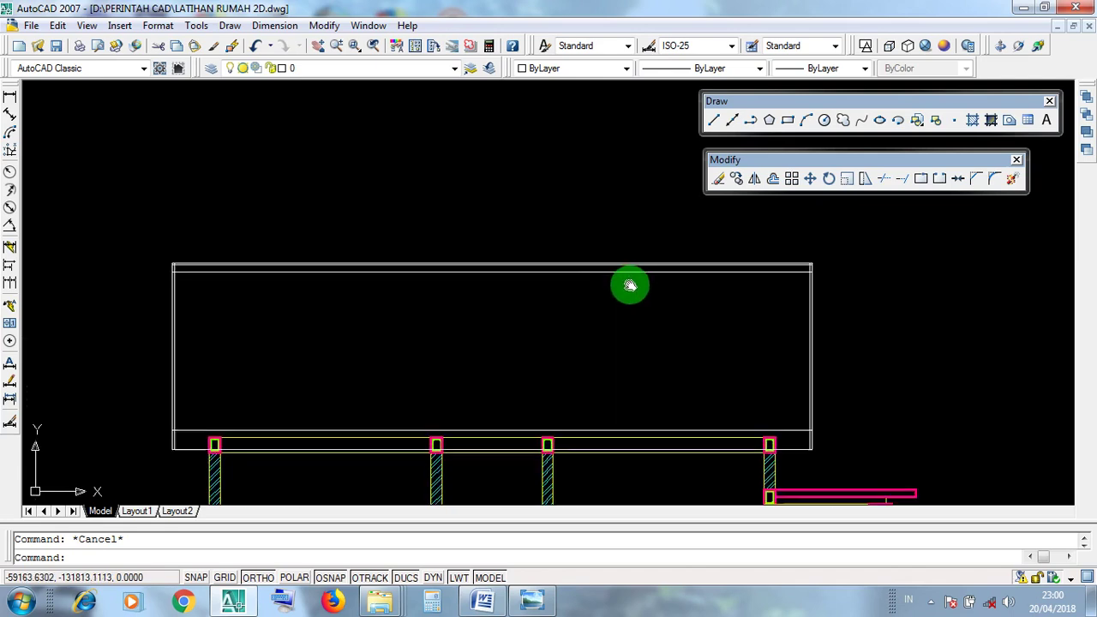
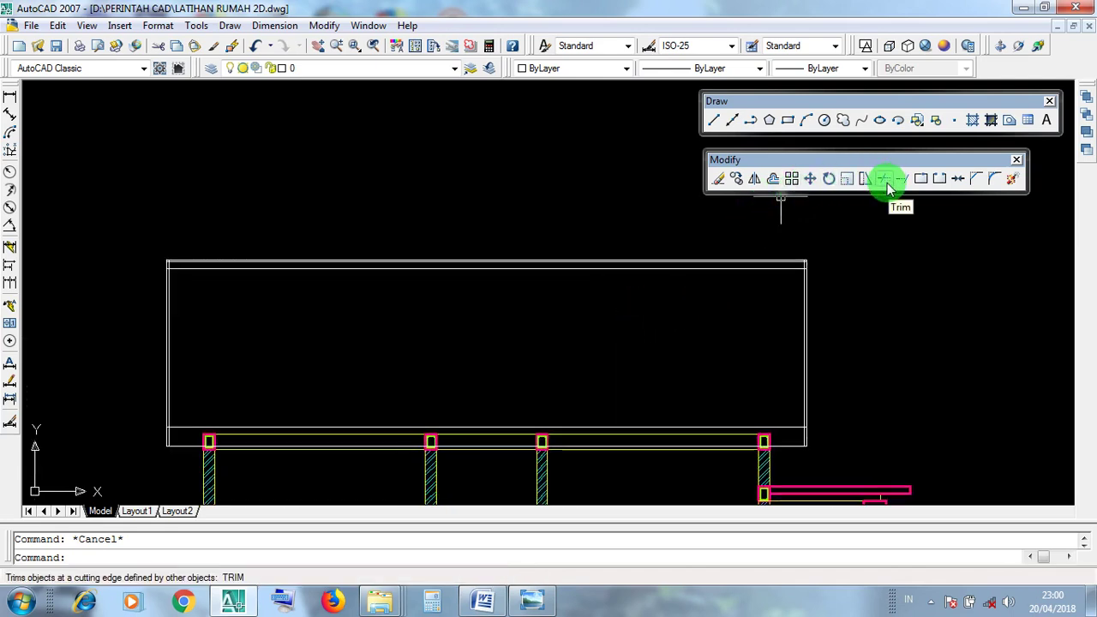
- Switch to the Word notes and find CARA 3 of the TRIM instructions, the method without reference lines
left_click(1022, 8)
left_click(482, 604)
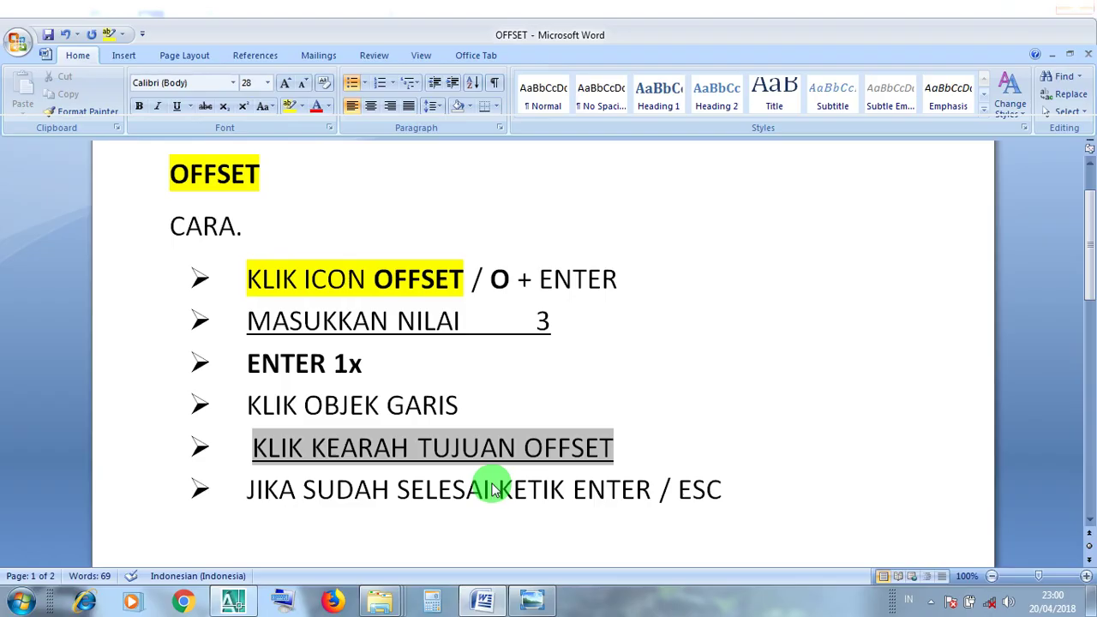
left_click(529, 131)
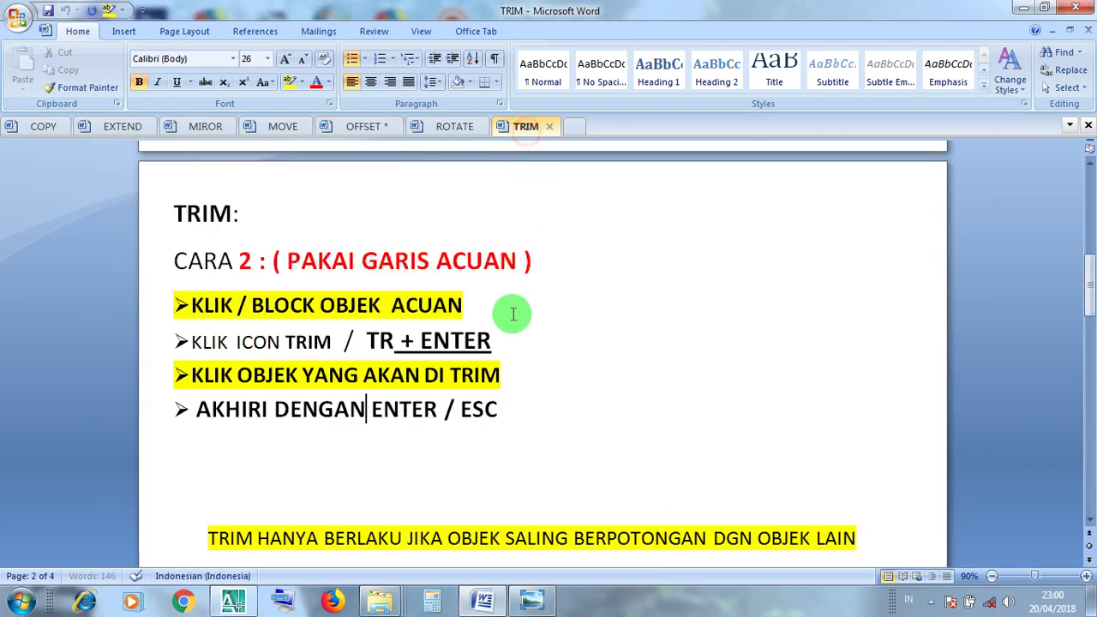
scroll(507, 367, "down", 5)
scroll(509, 367, "up", 2)
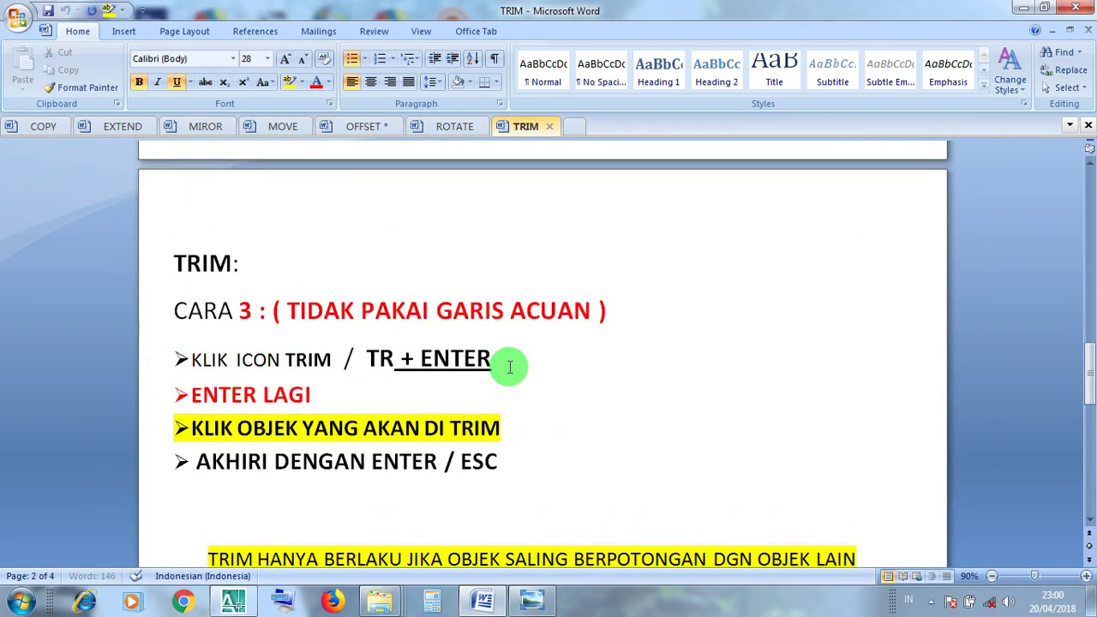
scroll(509, 367, "down", 1)
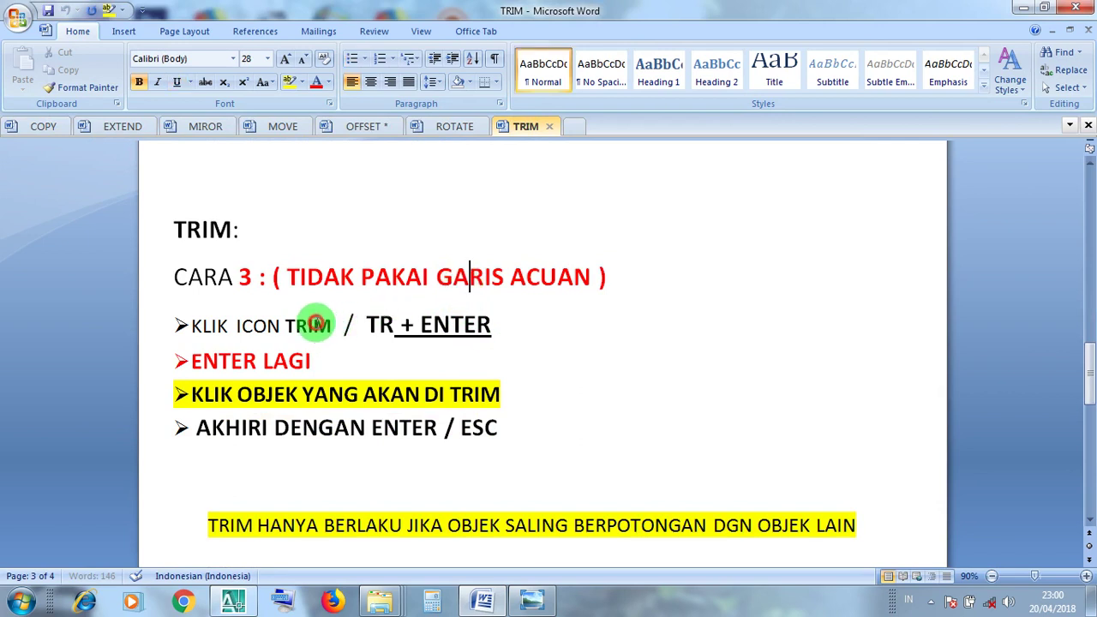
- Read through the TRIM instructions of CARA 3, from starting the command to picking the objects and ending it
left_click_drag(316, 323, 234, 323)
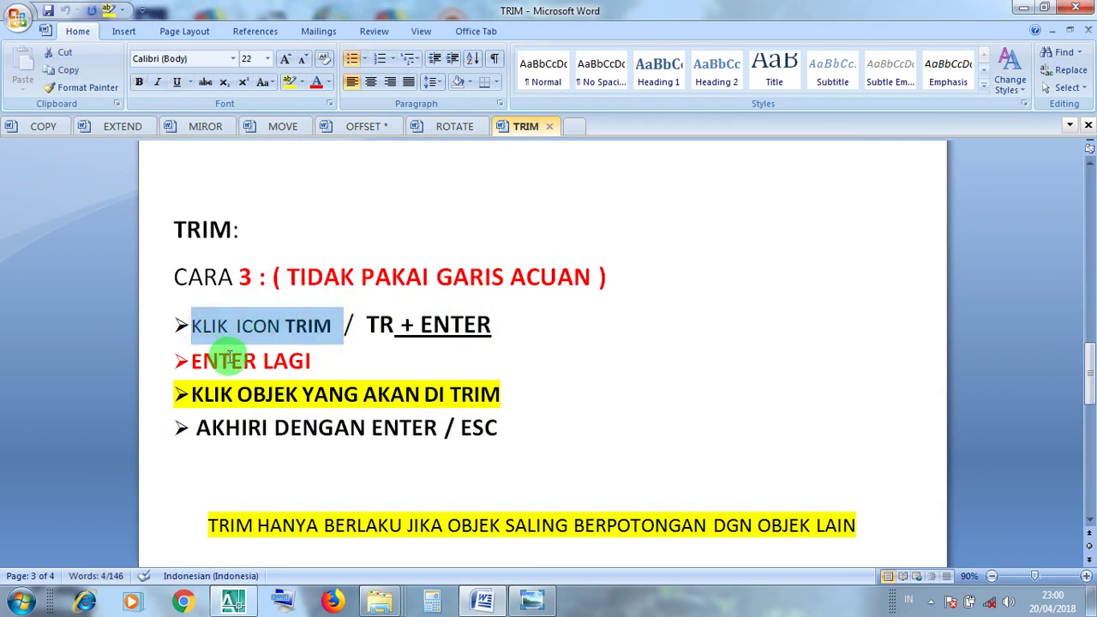
left_click(232, 361)
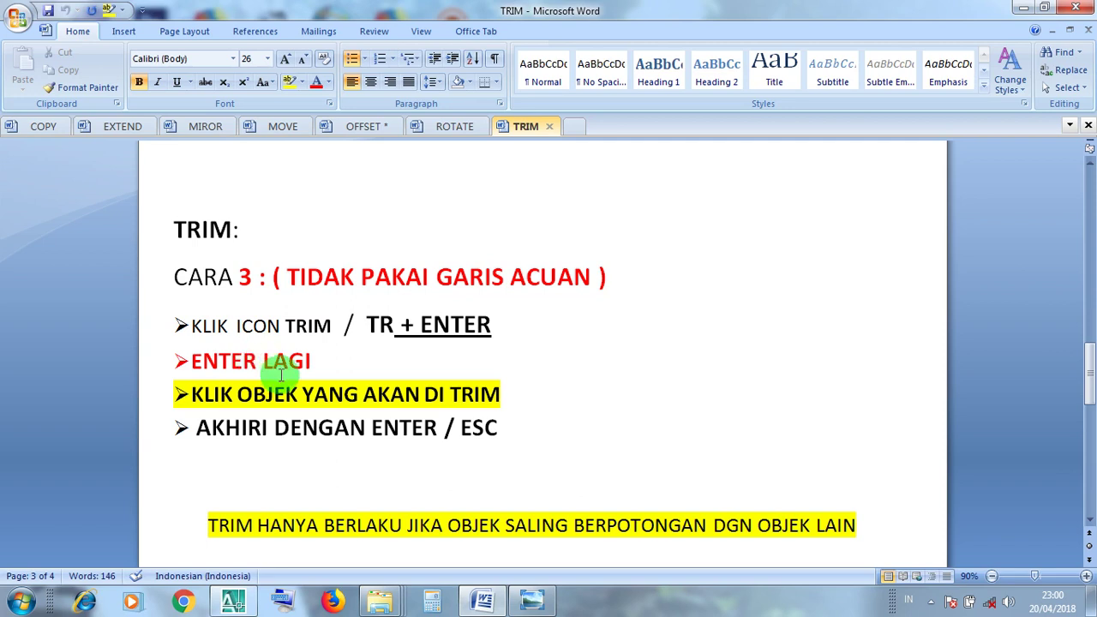
left_click(374, 388)
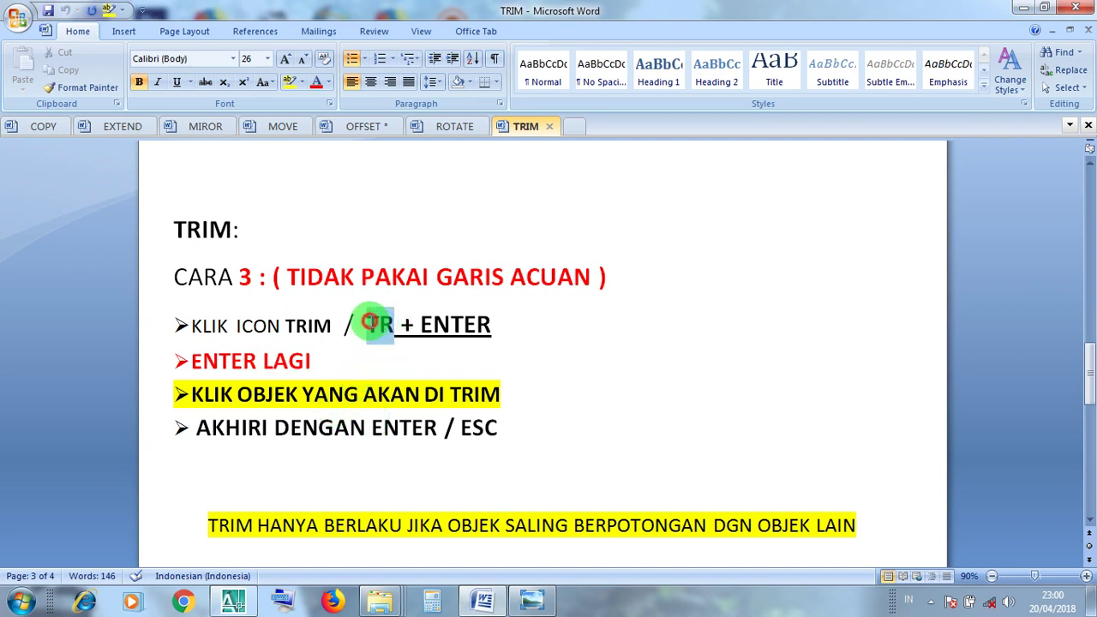
left_click(435, 326)
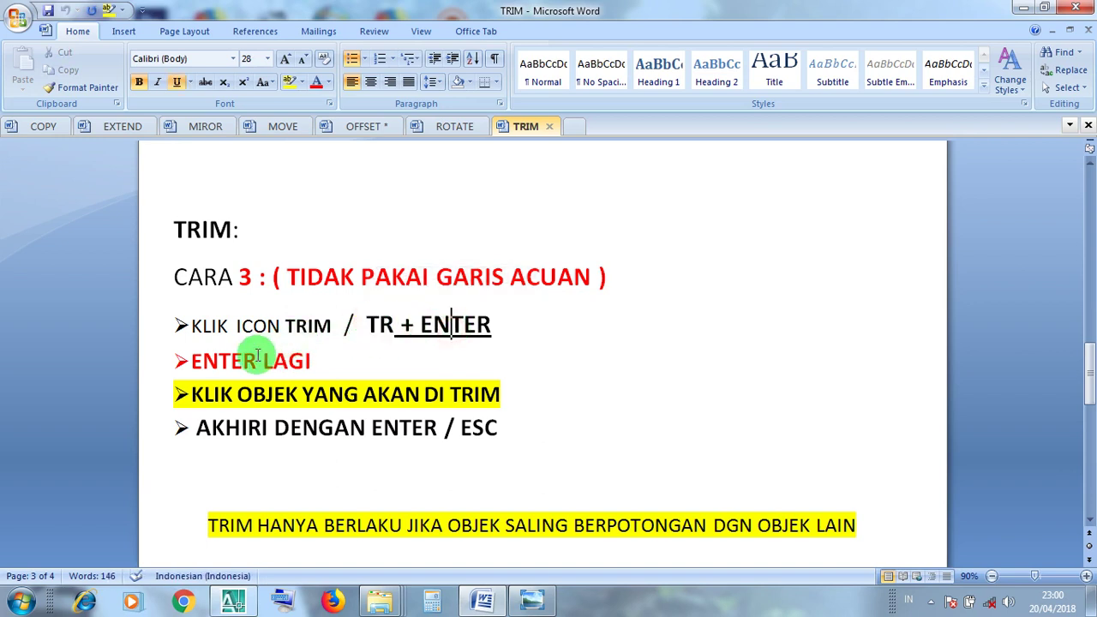
left_click(378, 324)
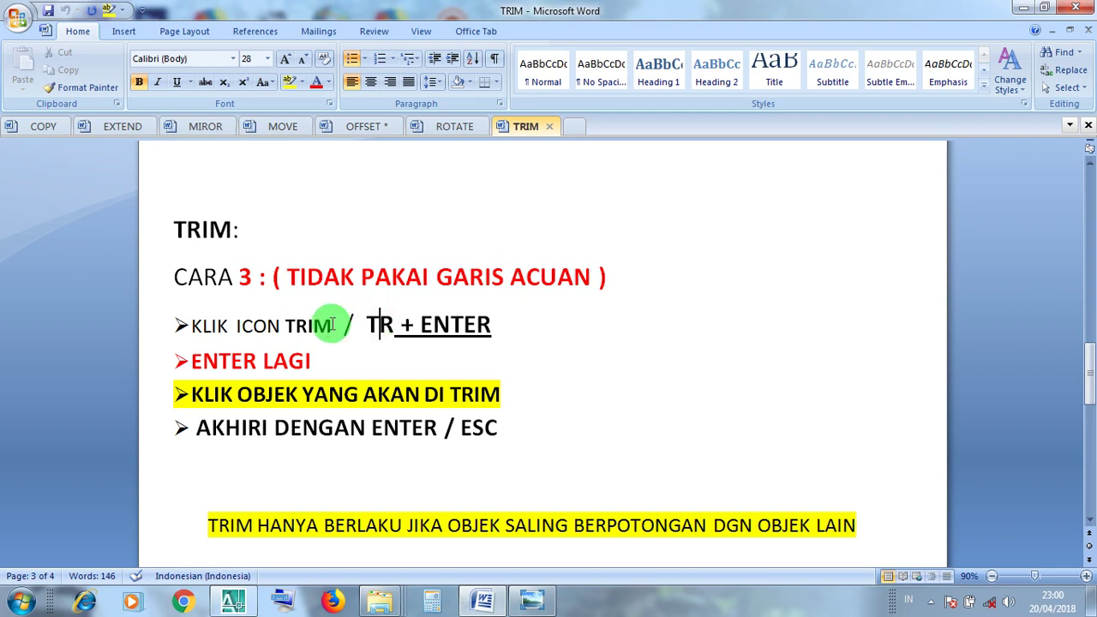
left_click_drag(373, 323, 218, 321)
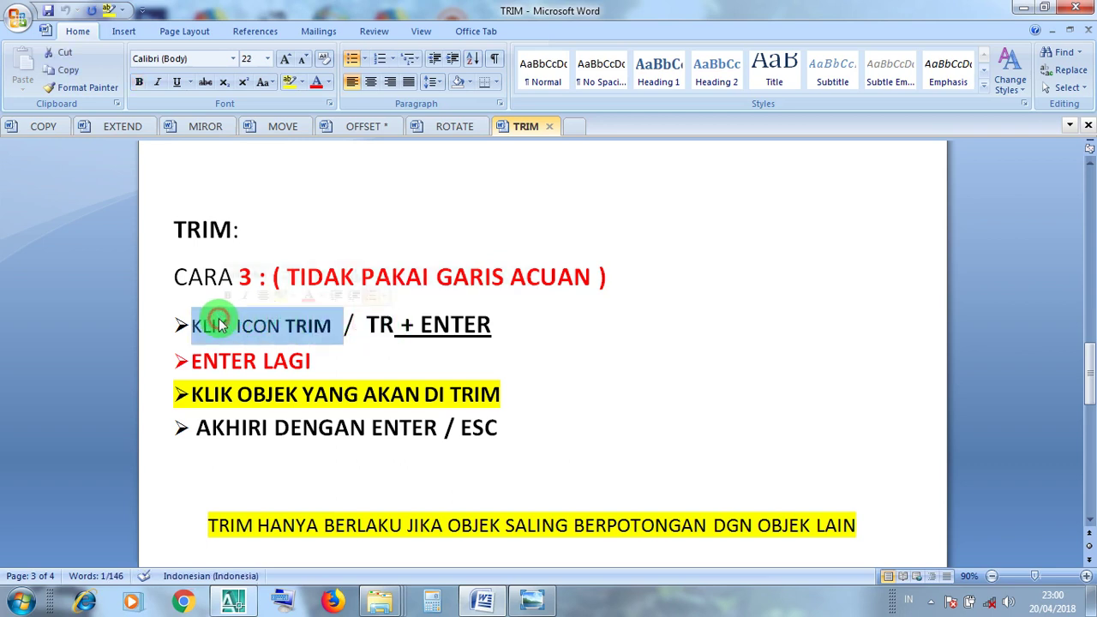
left_click(244, 358)
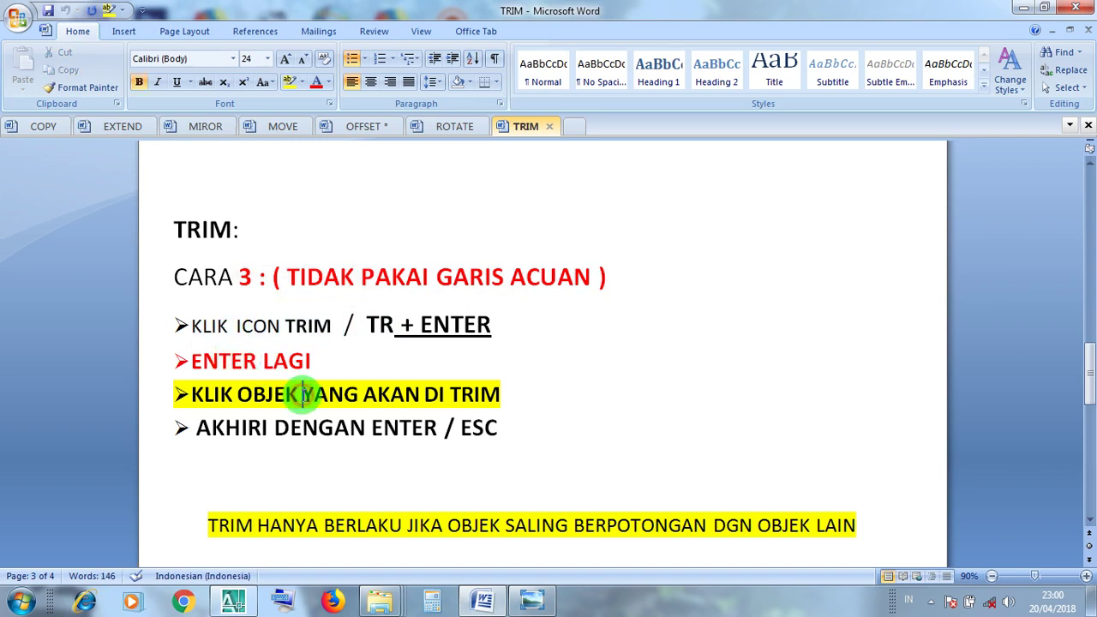
left_click(360, 428)
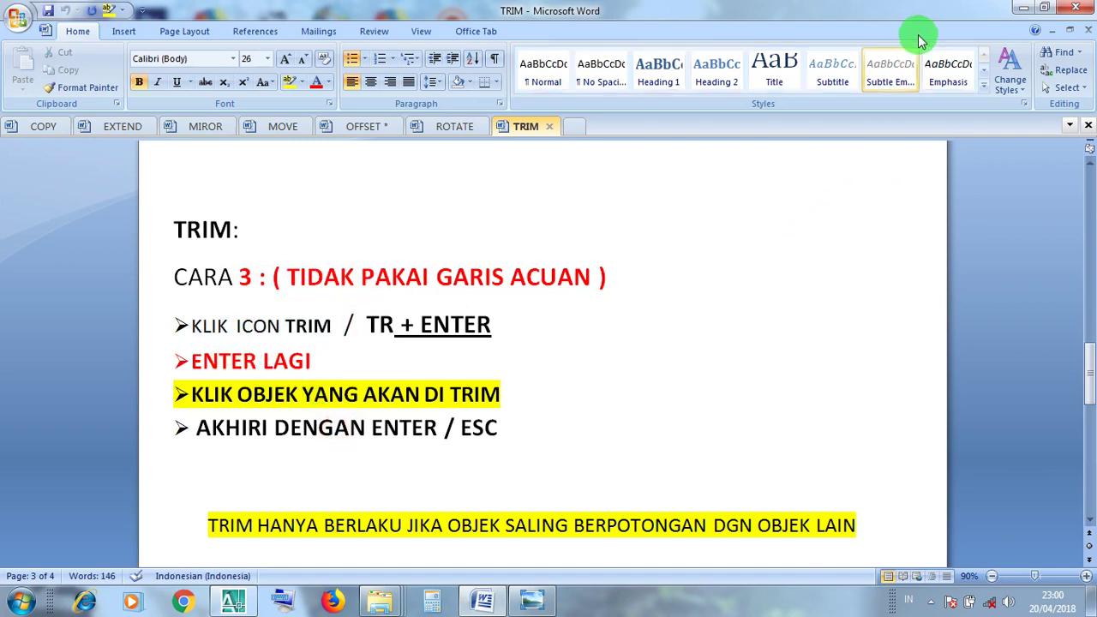
- Return to AutoCAD and, using all objects as cutting edges, trim the lower inner horizontal line between the roof's two right edge lines
left_click(1020, 9)
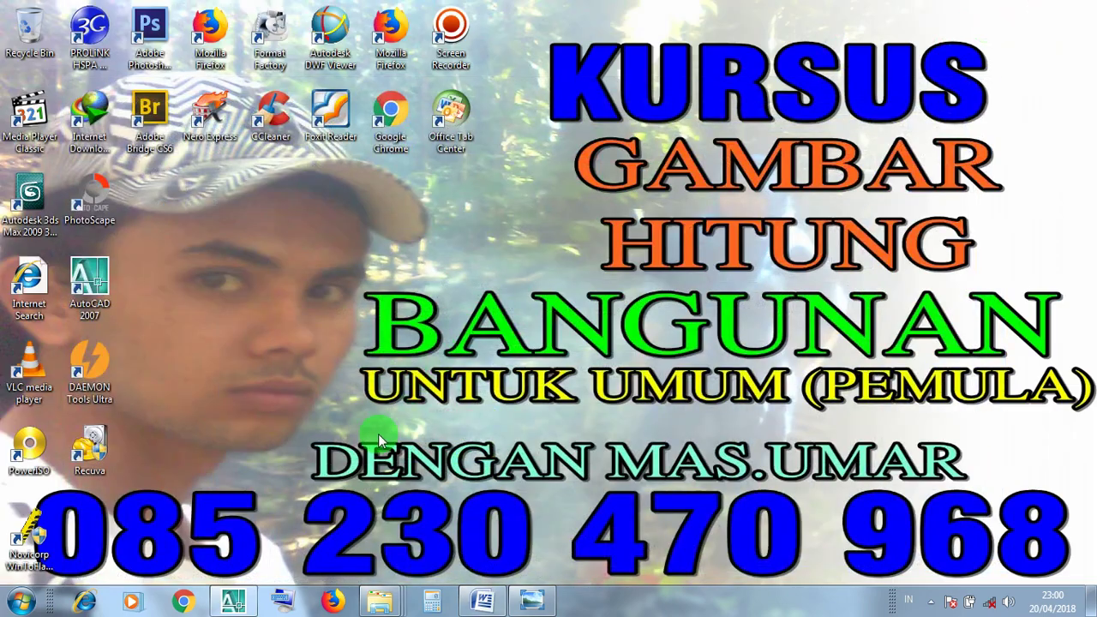
left_click(228, 605)
middle_click_drag(619, 406, 582, 392)
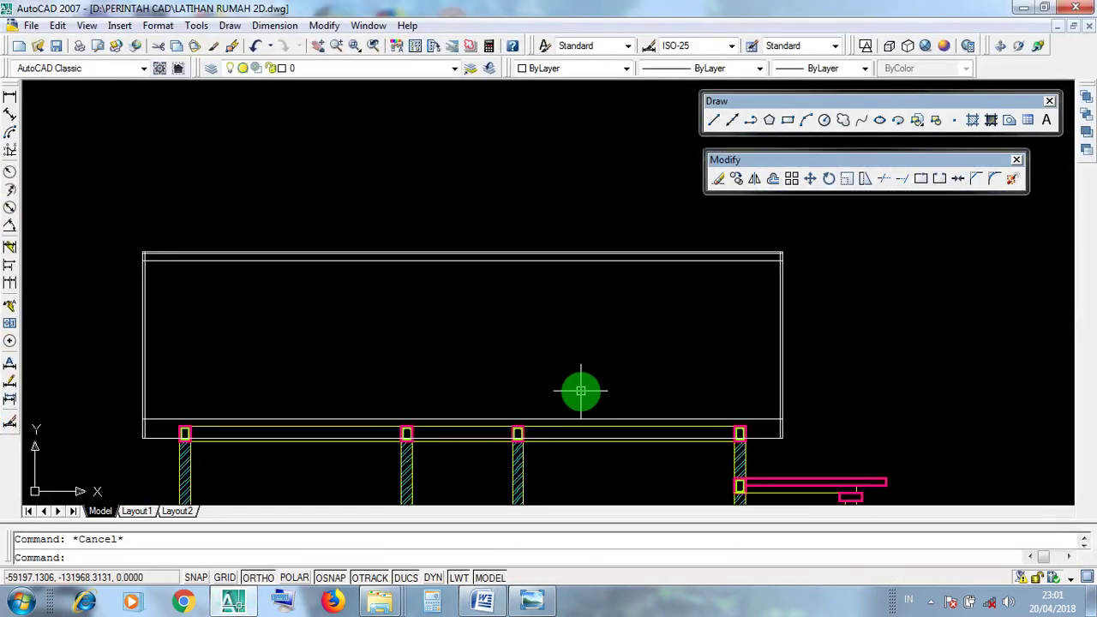
left_click(885, 180)
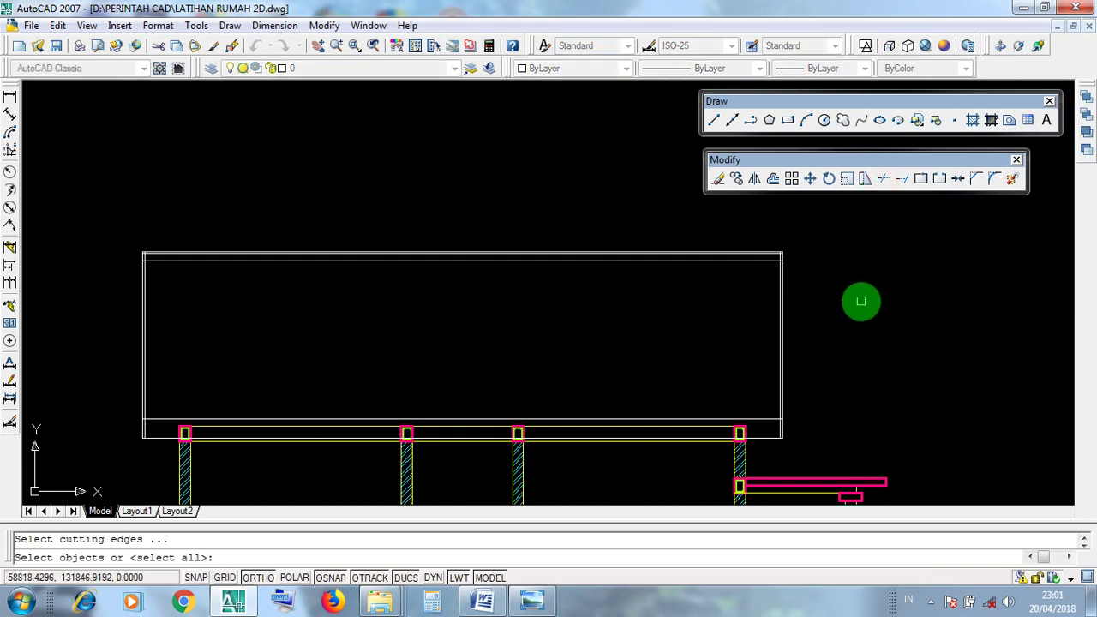
key("Return")
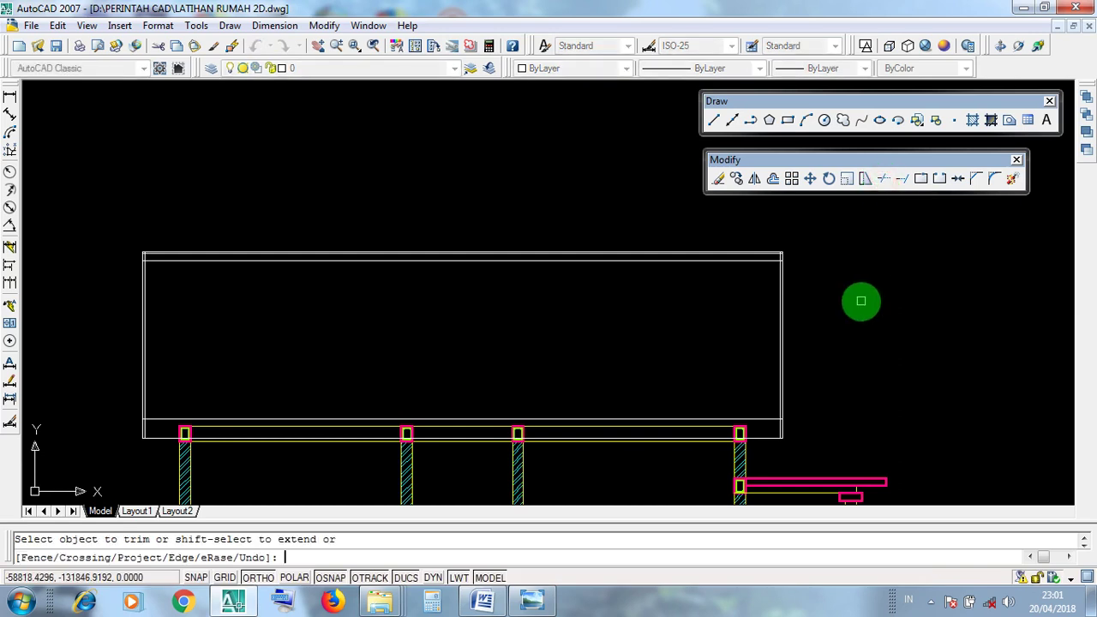
scroll(817, 442, "up", 10)
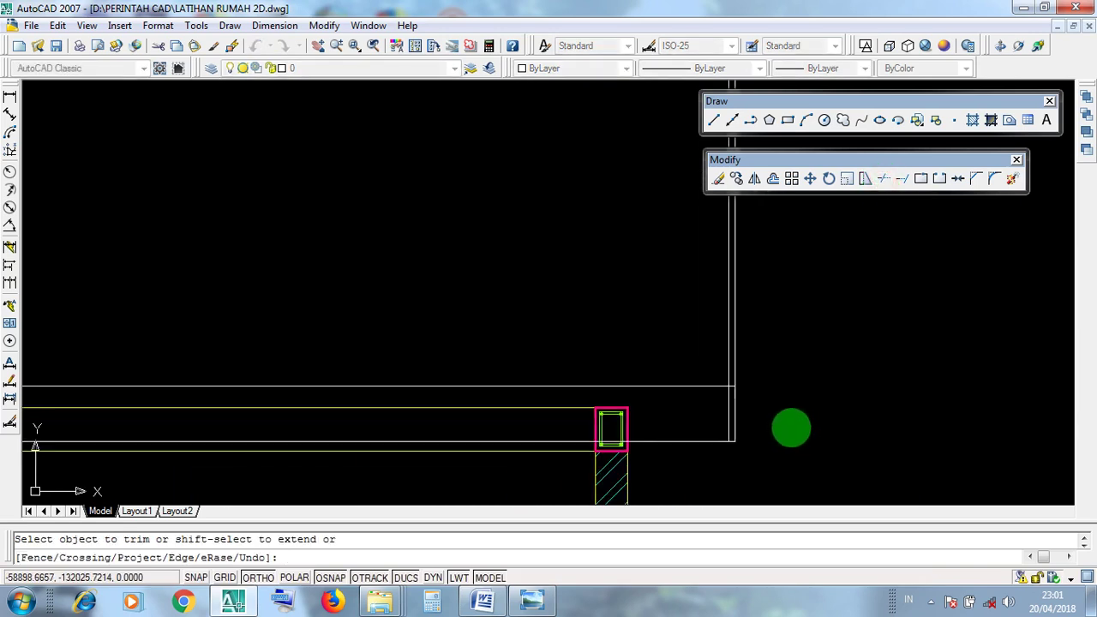
mouse_move(698, 420)
middle_mouse_down()
mouse_move(648, 326)
mouse_move(654, 349)
middle_mouse_up()
scroll(654, 352, "down", 6)
scroll(651, 343, "up", 3)
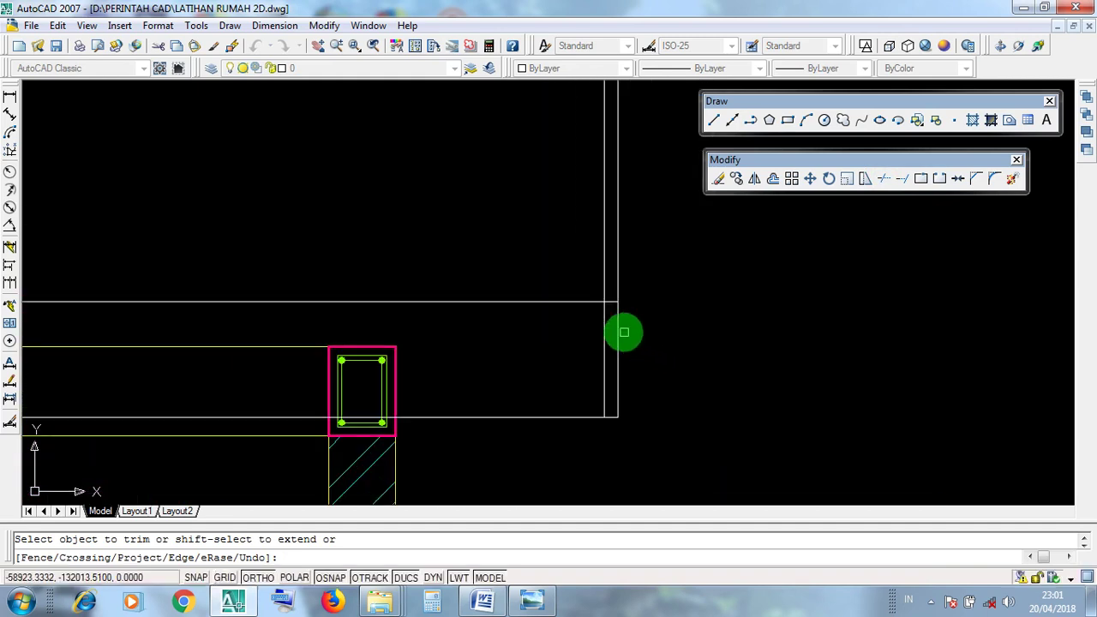
scroll(624, 332, "up", 2)
left_click(609, 295)
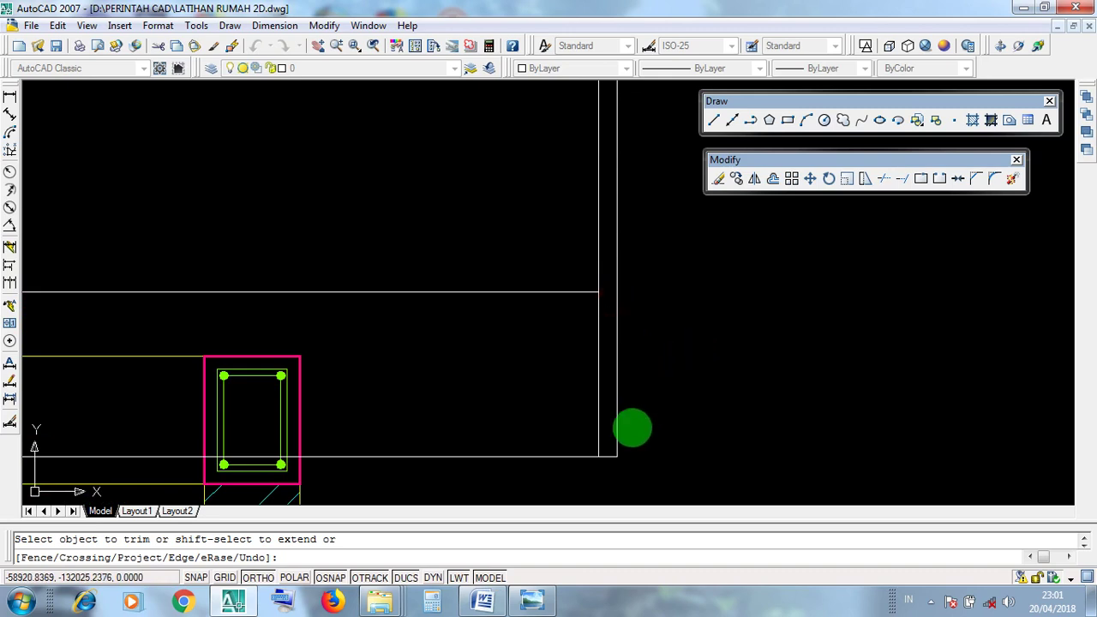
- Trim both upper inner horizontal lines between the double edge lines at the roof's upper right corner
scroll(621, 384, "down", 2)
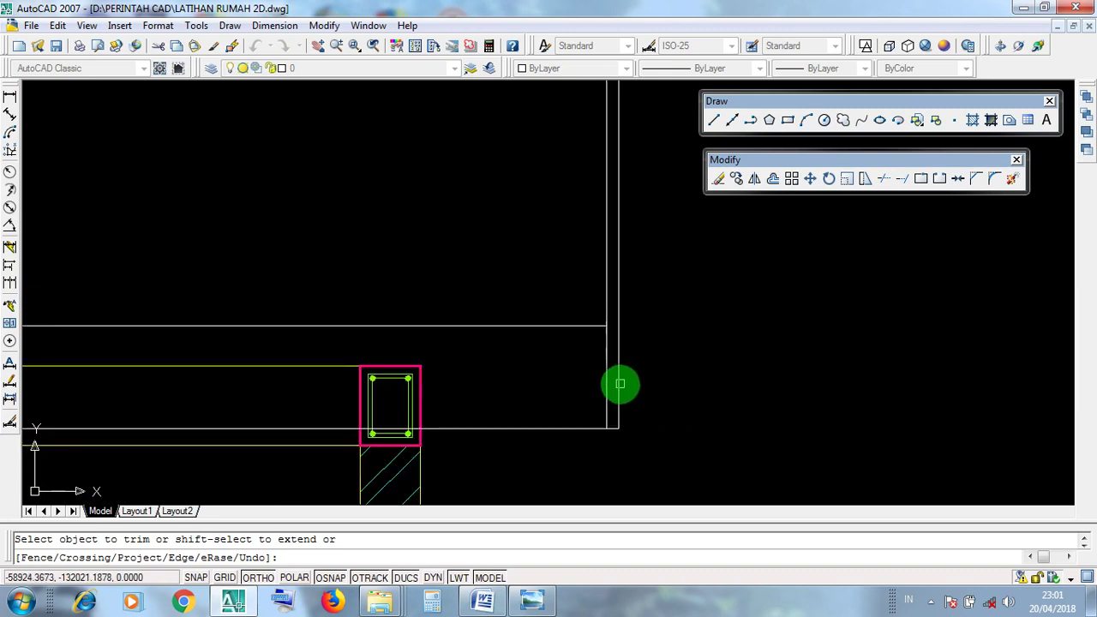
scroll(620, 384, "down", 2)
middle_click_drag(614, 240, 613, 426)
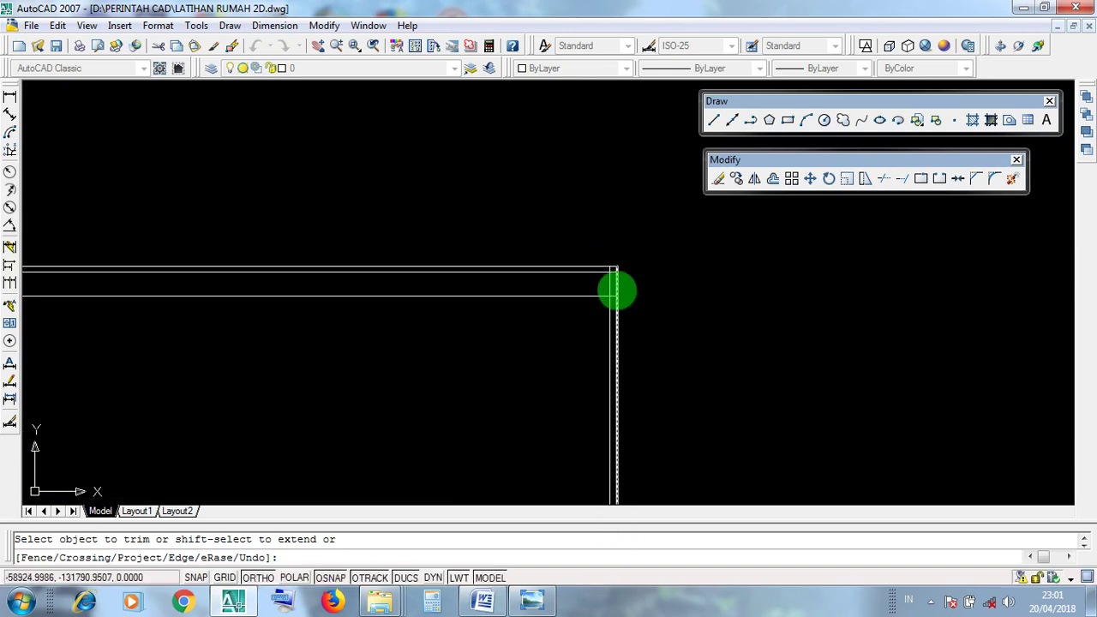
scroll(616, 272, "up", 6)
scroll(652, 301, "up", 2)
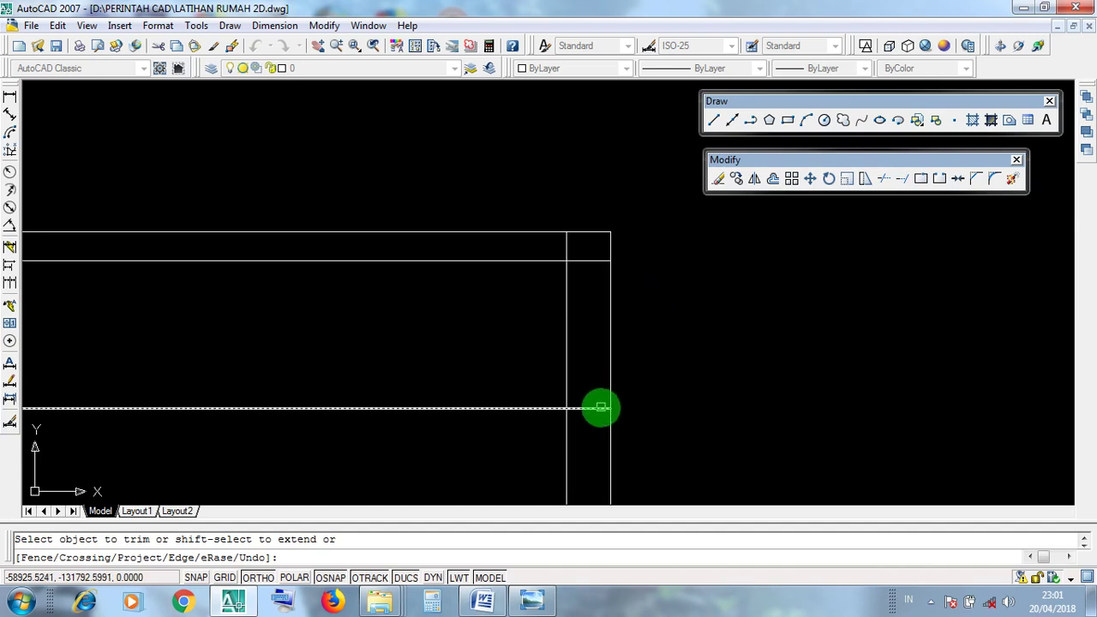
left_click(601, 408)
left_click(579, 262)
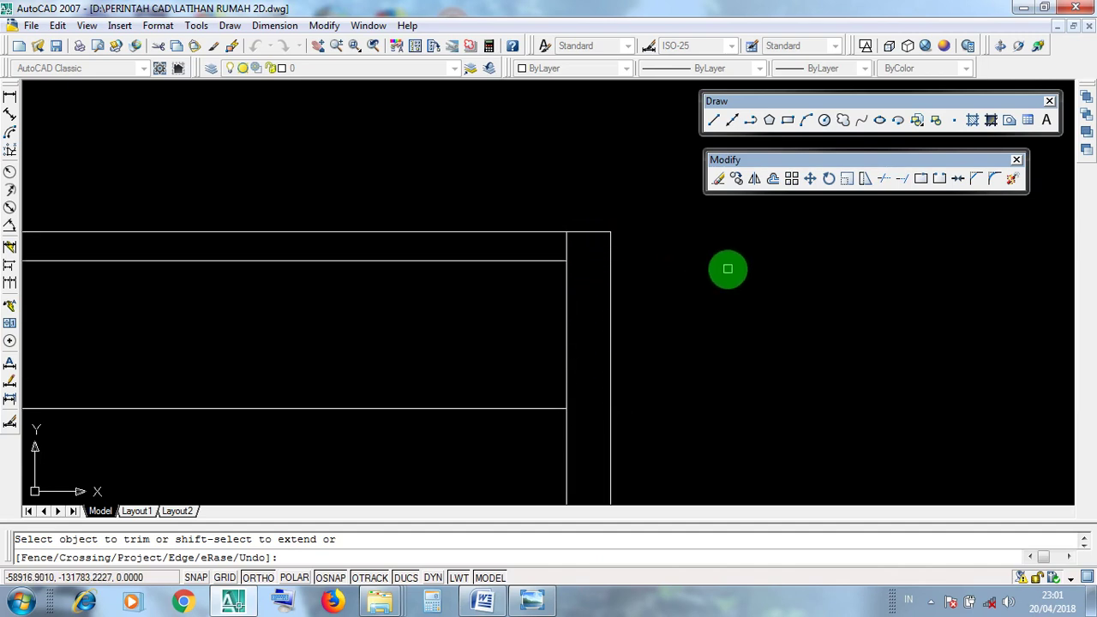
- Trim the lower inner horizontal line between the double edge lines on the roof's left side
scroll(728, 269, "down", 7)
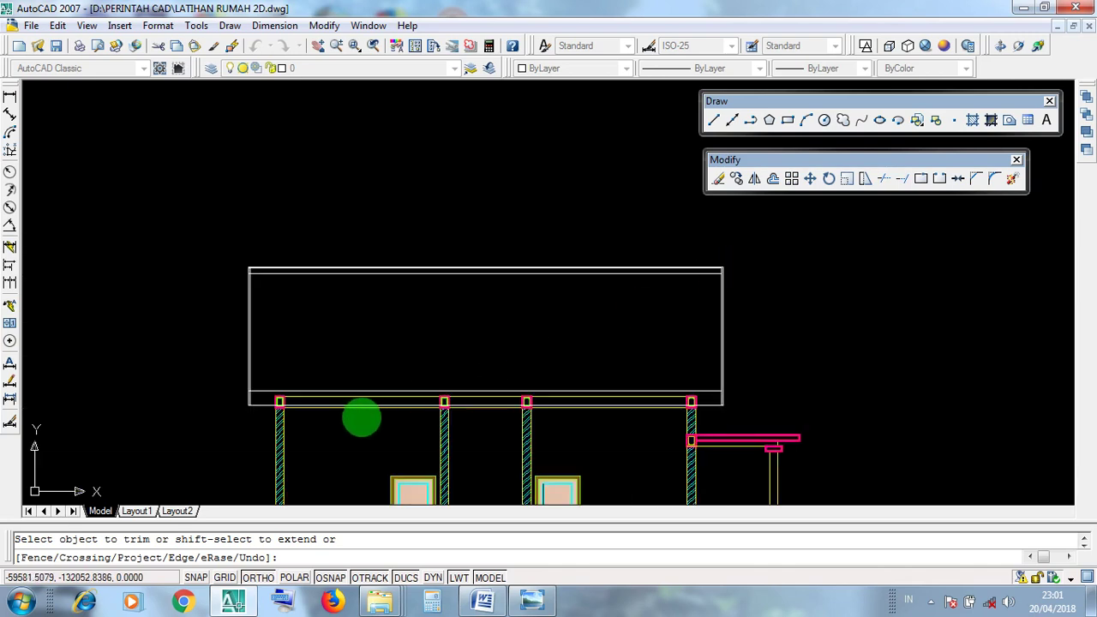
scroll(271, 401, "up", 6)
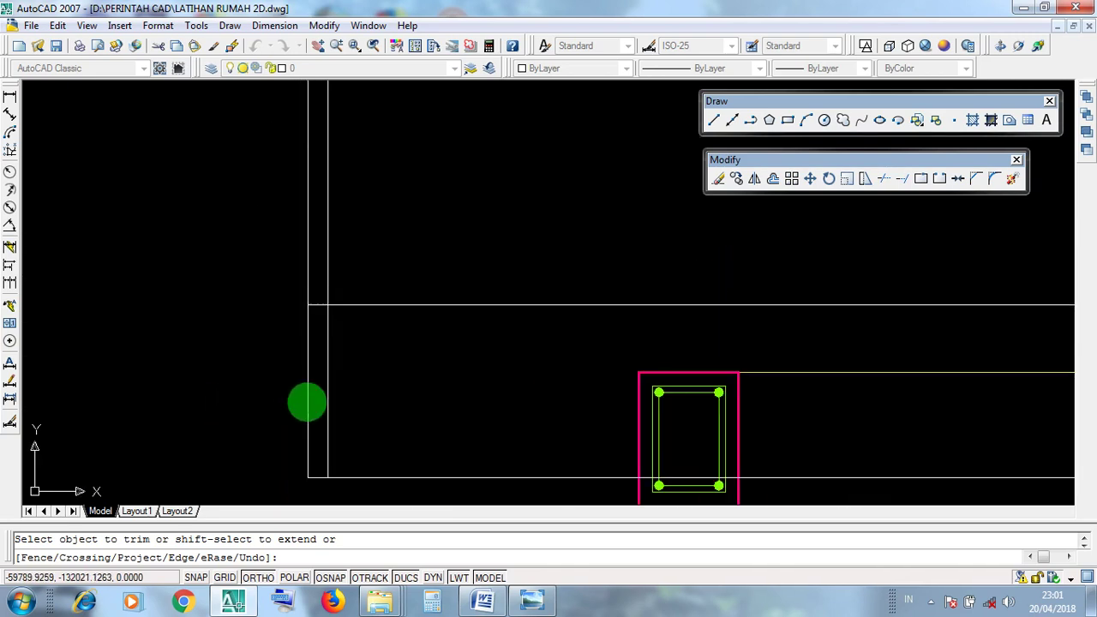
left_click(314, 305)
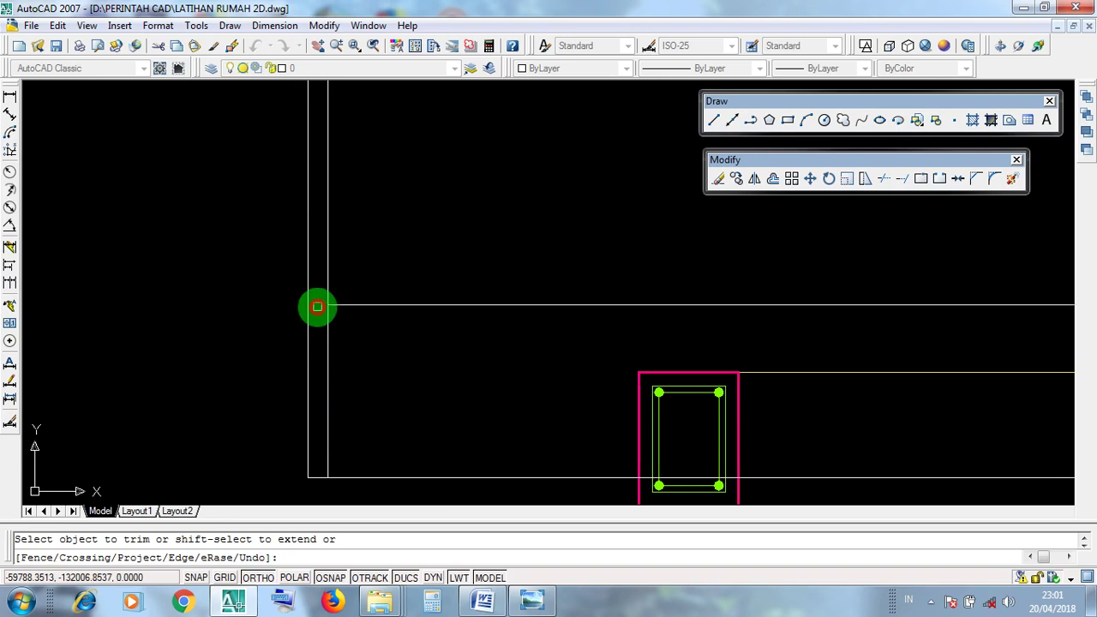
scroll(311, 317, "up", 3)
left_click(316, 310)
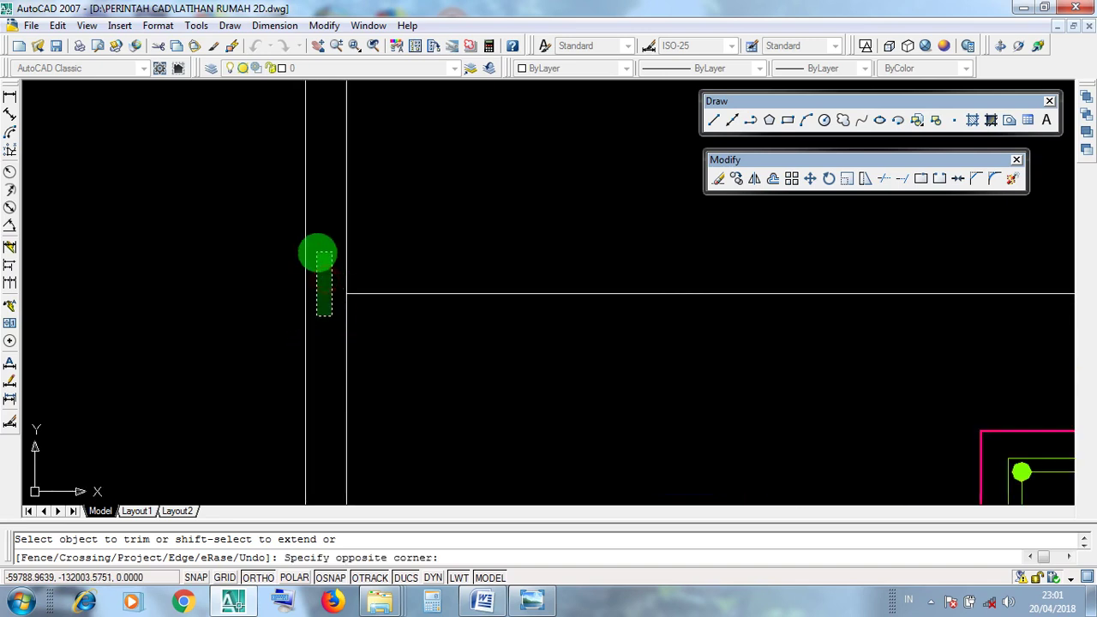
left_click(317, 251)
scroll(326, 291, "down", 4)
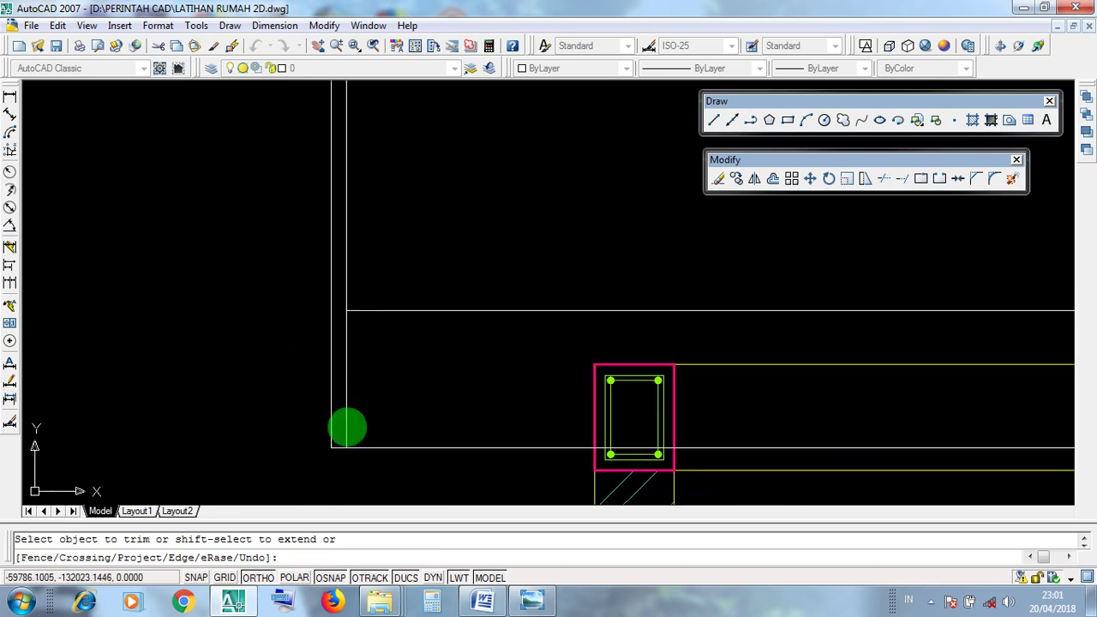
- Trim both upper inner horizontal lines between the double edge lines at the roof's upper left corner
scroll(383, 468, "down", 4)
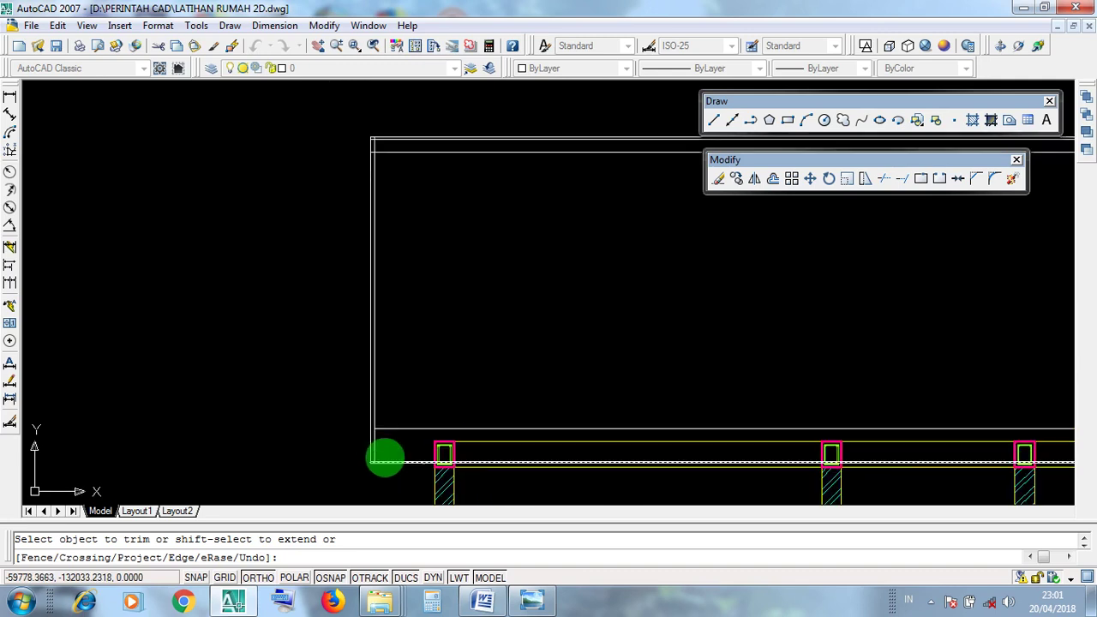
middle_click_drag(380, 302, 370, 482)
scroll(364, 315, "up", 4)
scroll(367, 343, "up", 5)
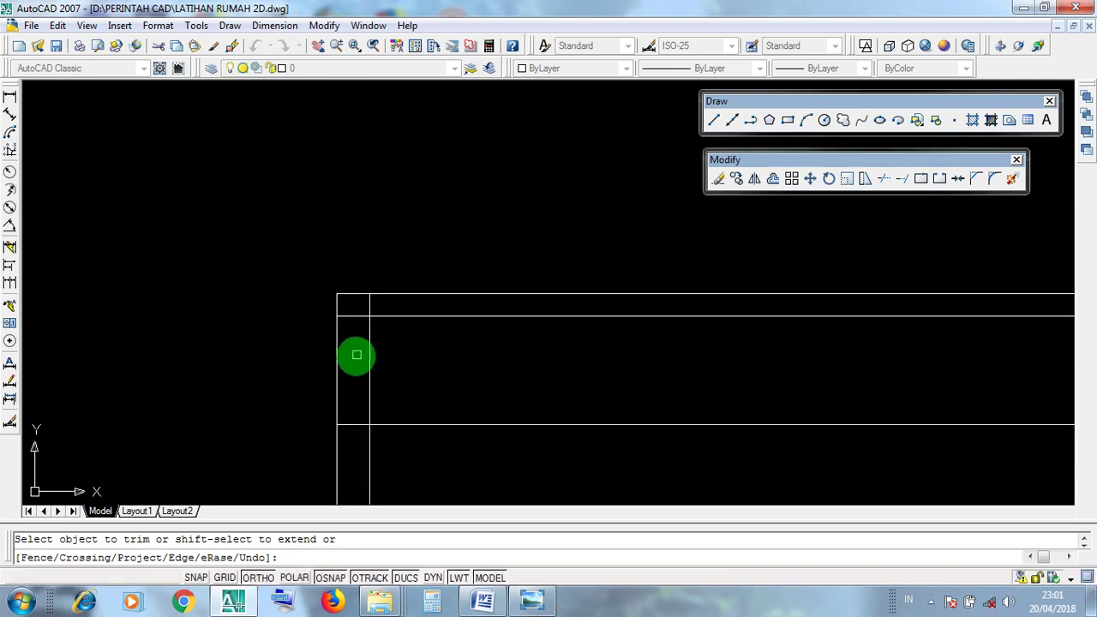
left_click(344, 417)
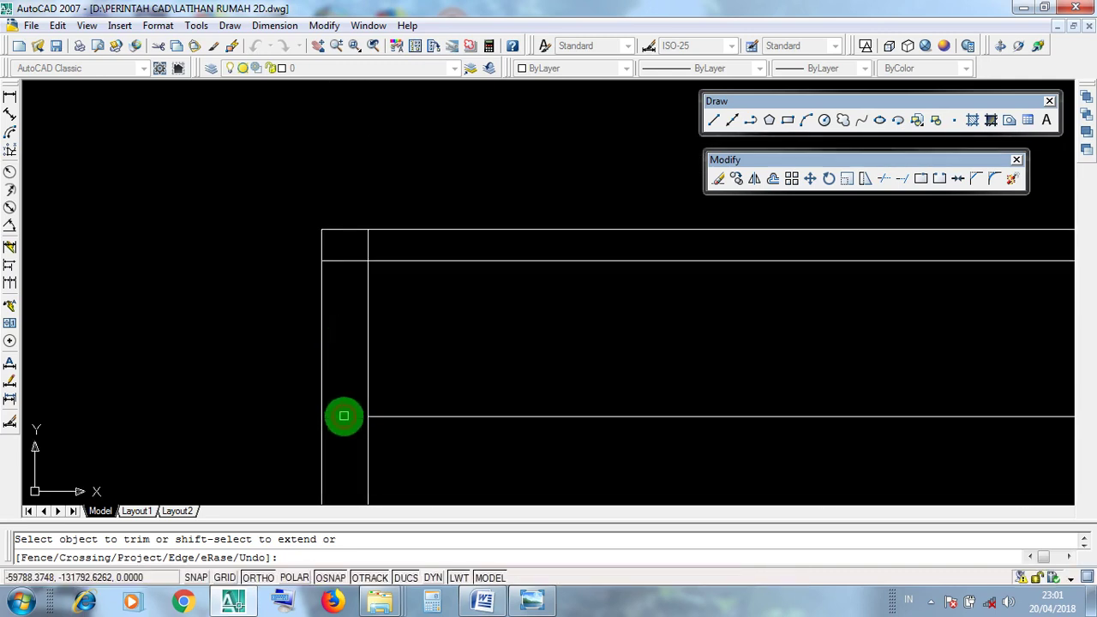
left_click(344, 260)
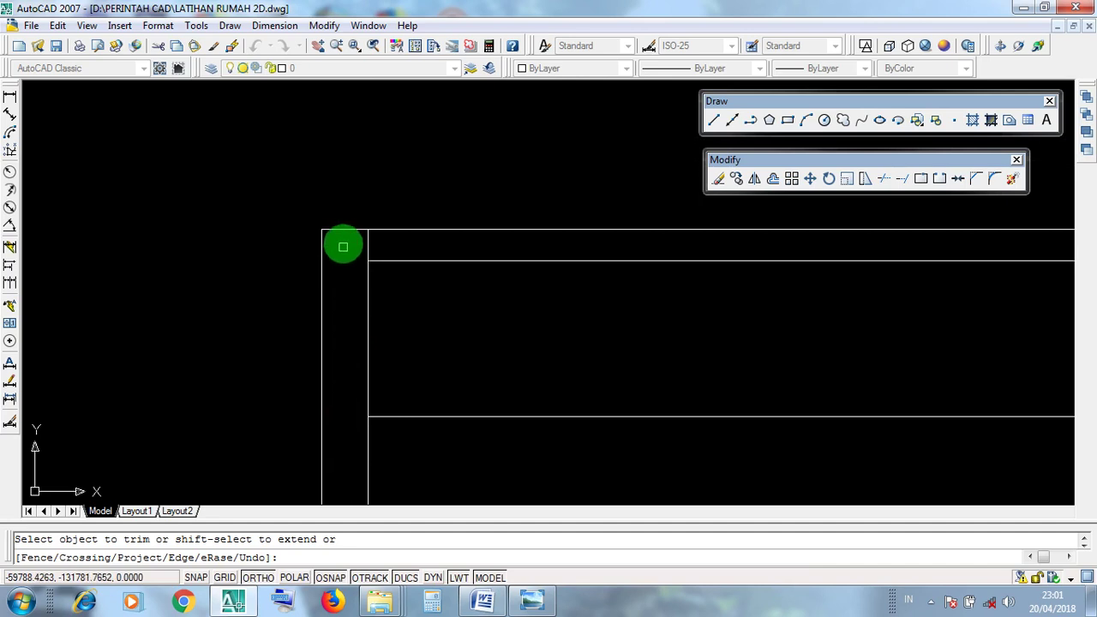
left_click(343, 328)
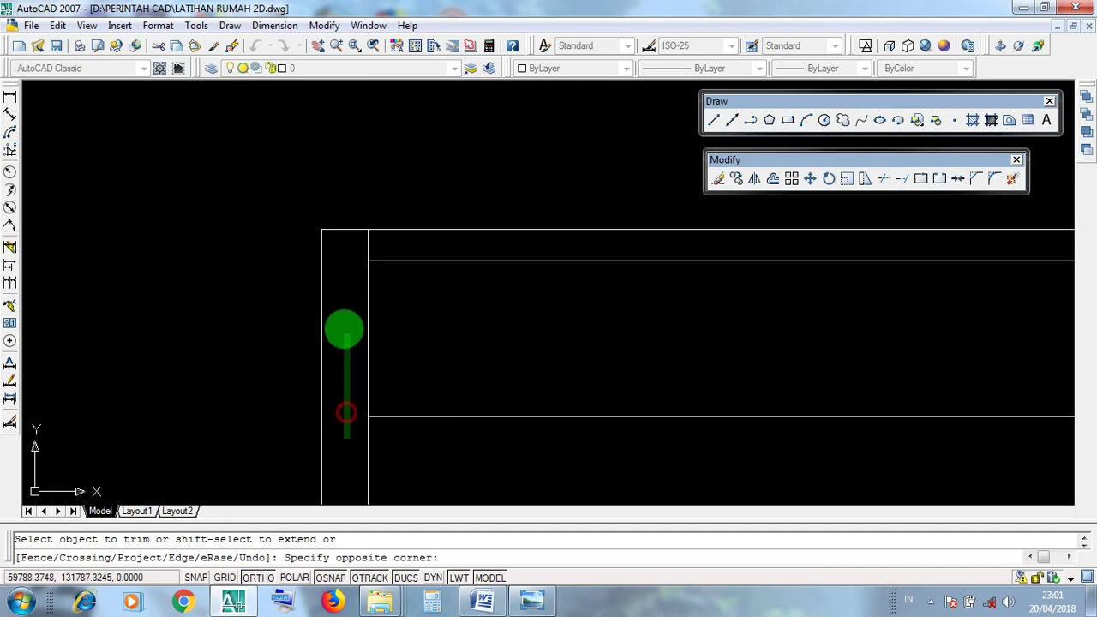
left_click(335, 243)
left_click(354, 448)
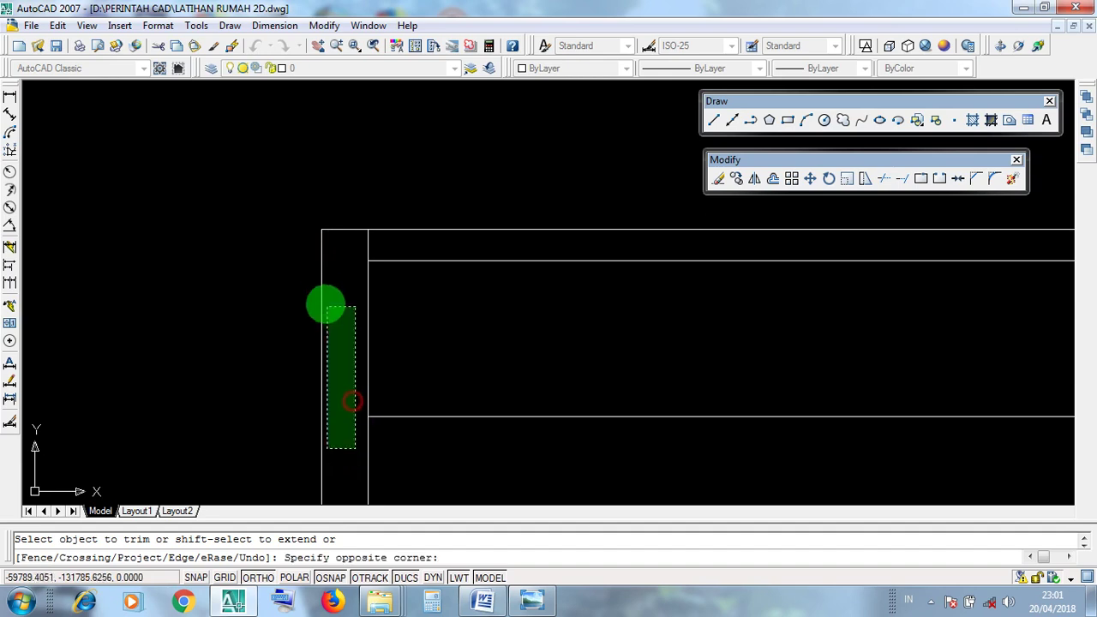
left_click(331, 248)
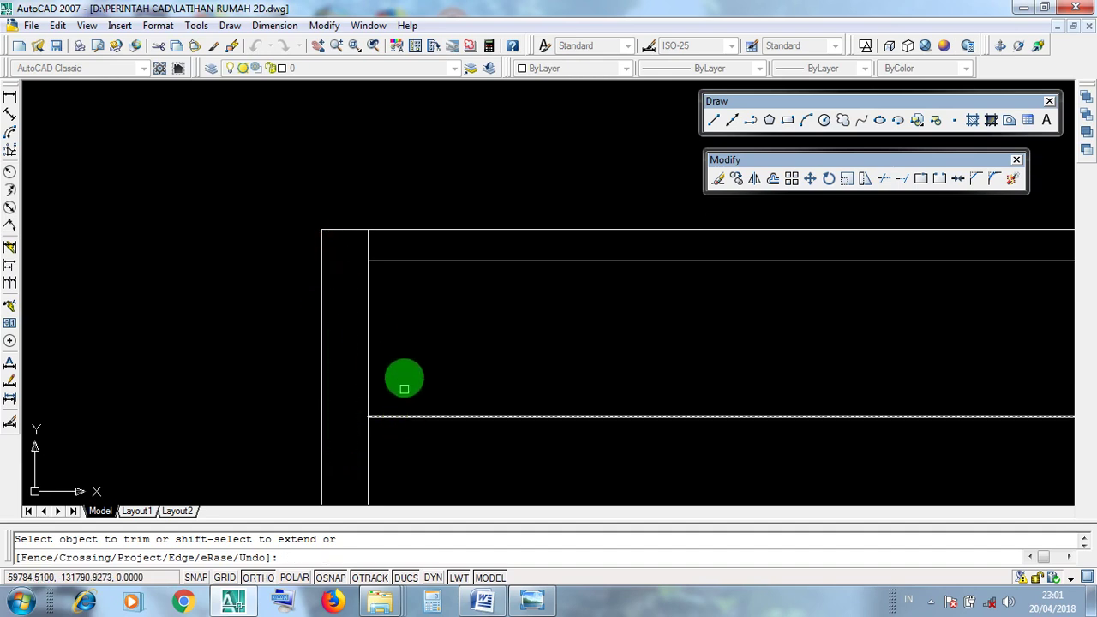
- Trim any leftover segments between the double edge lines at the roof's upper left corner and finish trimming
left_click(346, 446)
left_click(335, 249)
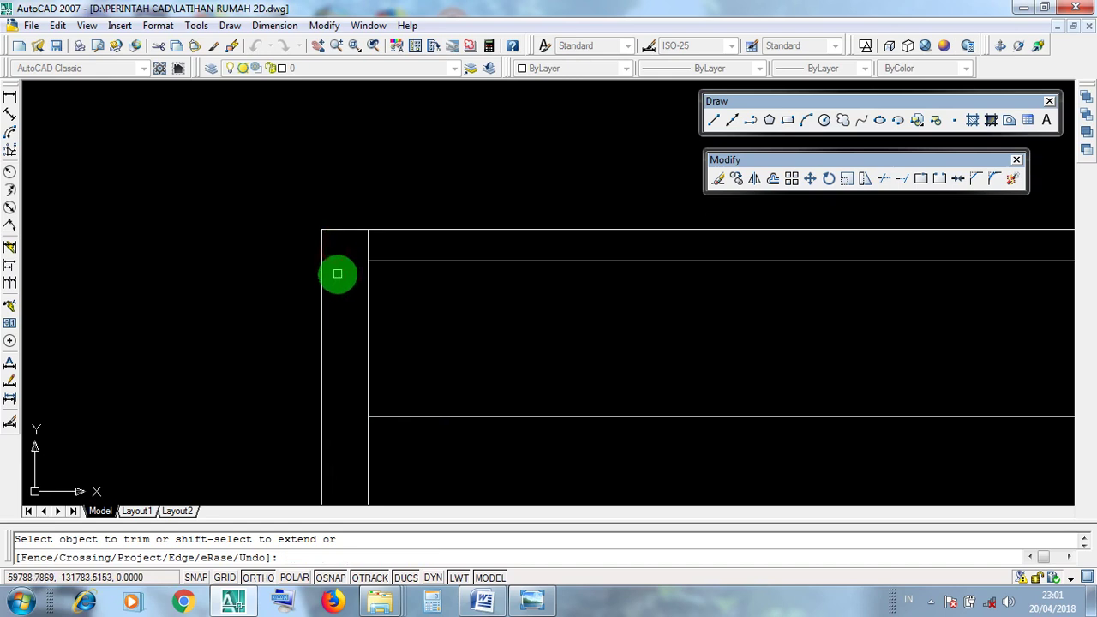
scroll(342, 305, "down", 6)
scroll(344, 309, "down", 3)
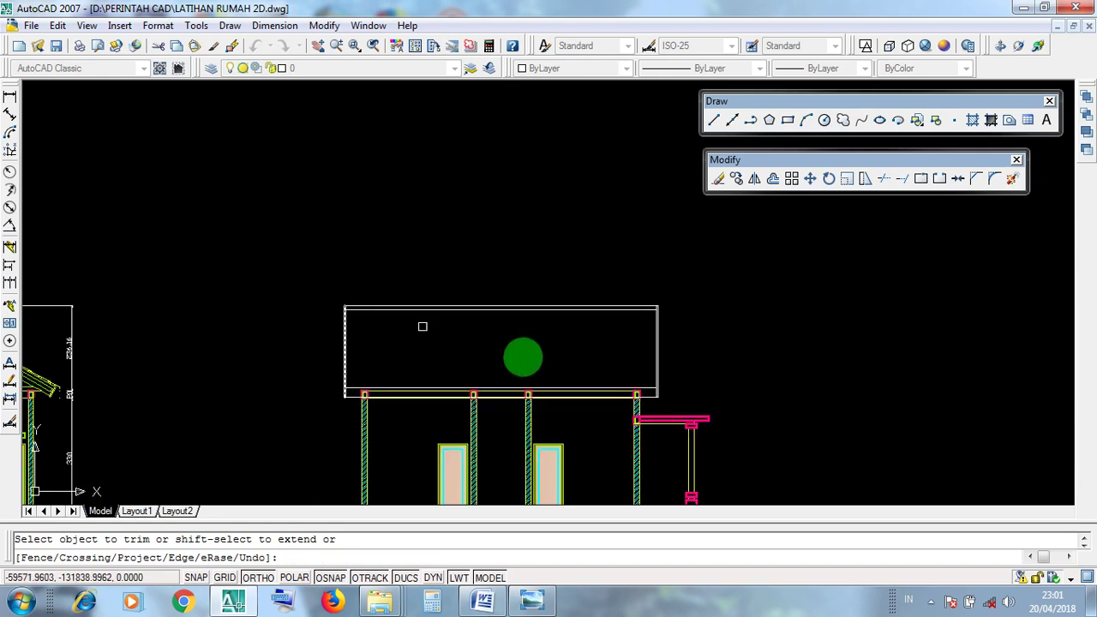
key("Return")
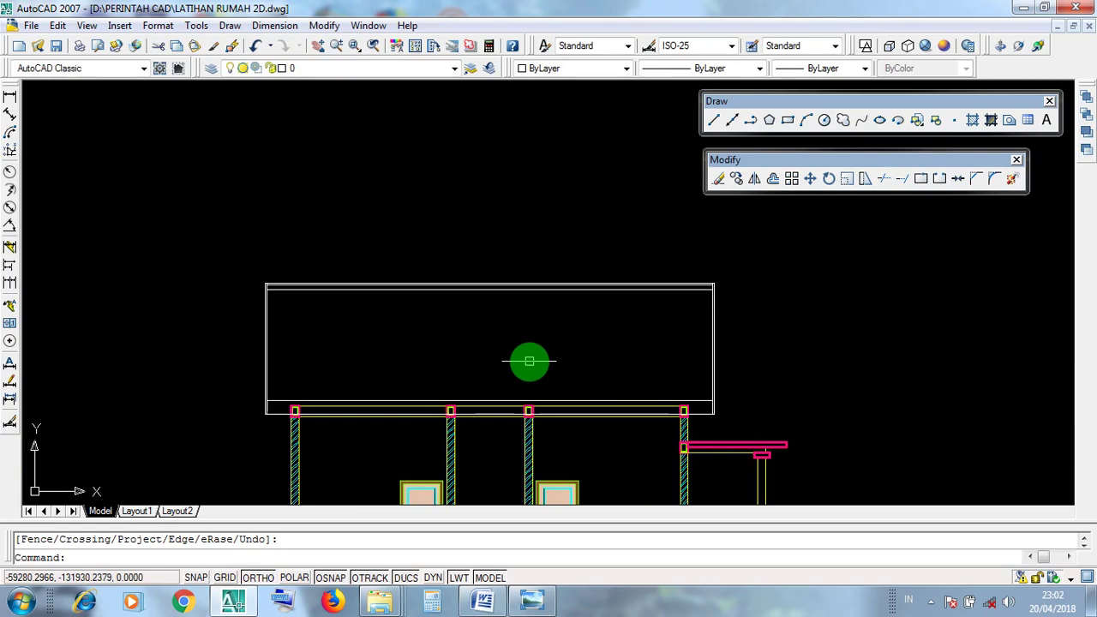
- Examine the hatched gable wall and its two ring beams at the right end of the completed longitudinal section example
middle_click_drag(522, 409, 464, 264)
middle_click_drag(546, 407, 516, 413)
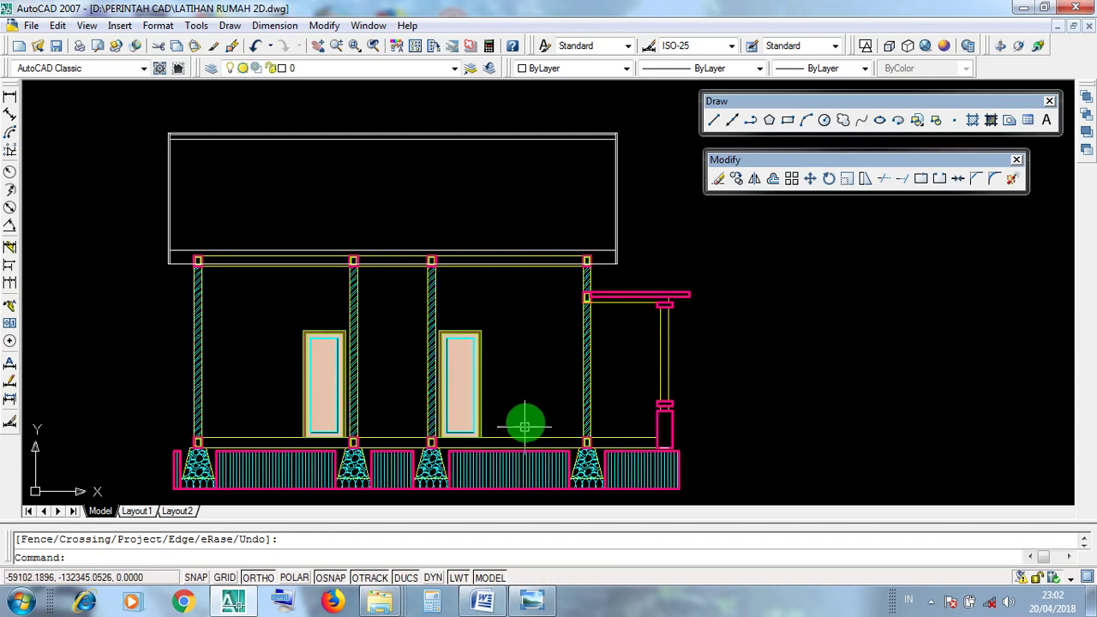
scroll(549, 403, "down", 8)
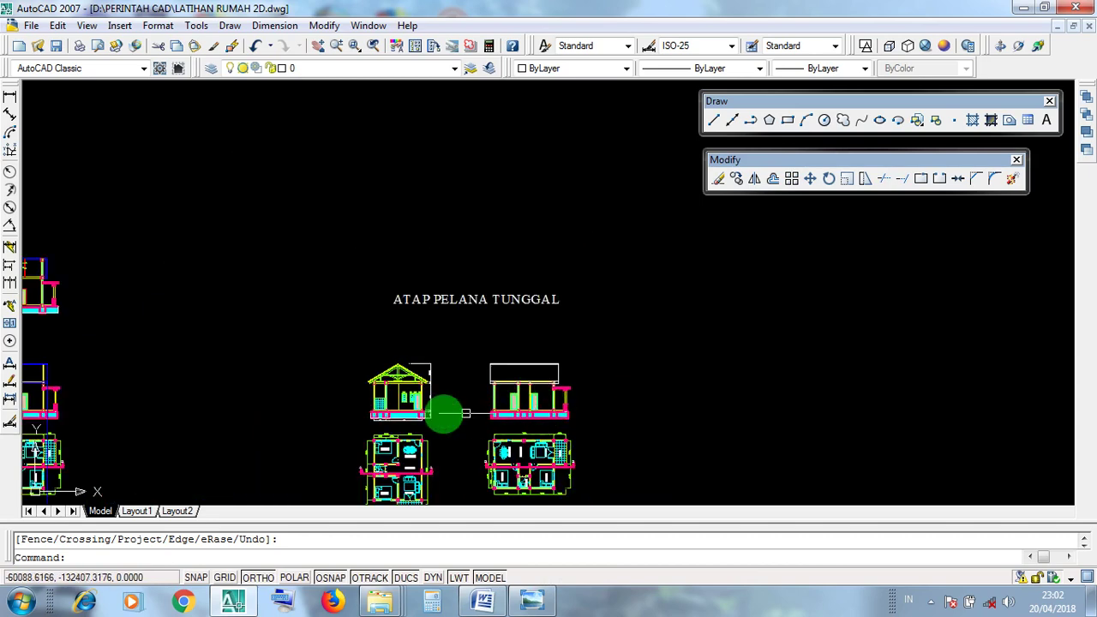
middle_click_drag(254, 399, 460, 421)
scroll(224, 274, "up", 2)
scroll(225, 273, "up", 8)
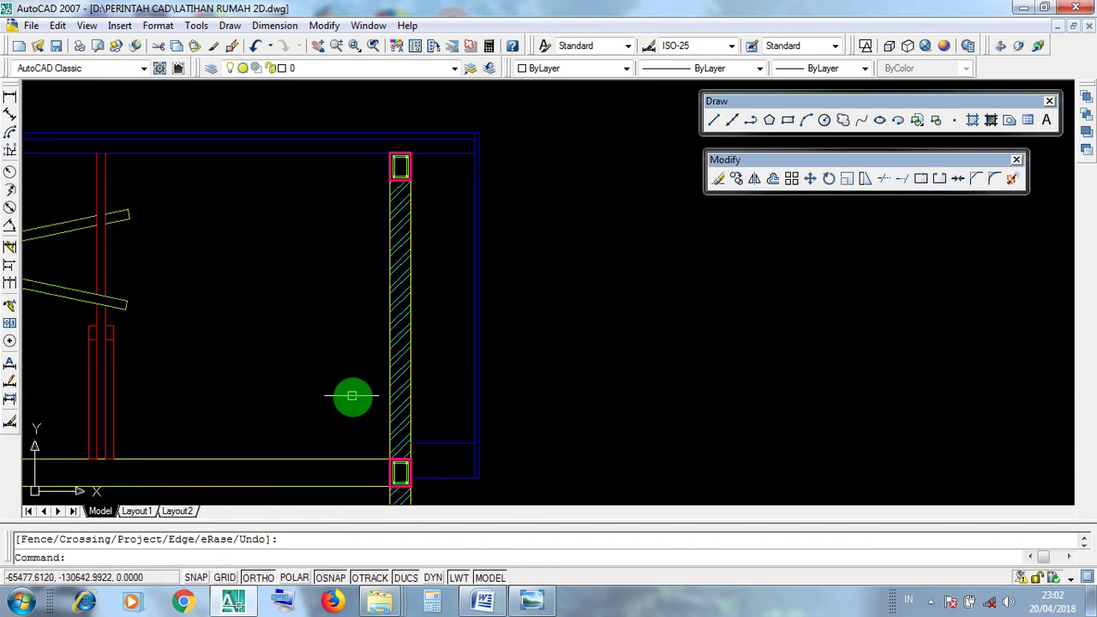
left_click(441, 344)
left_click(372, 291)
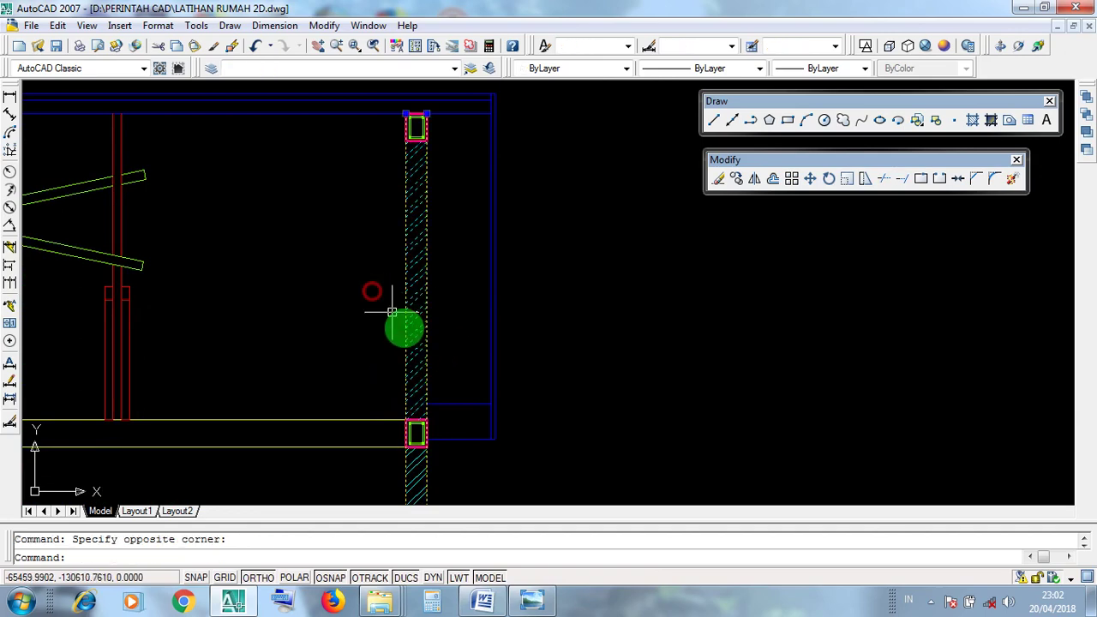
scroll(441, 371, "down", 5)
scroll(411, 245, "up", 2)
left_click(406, 247)
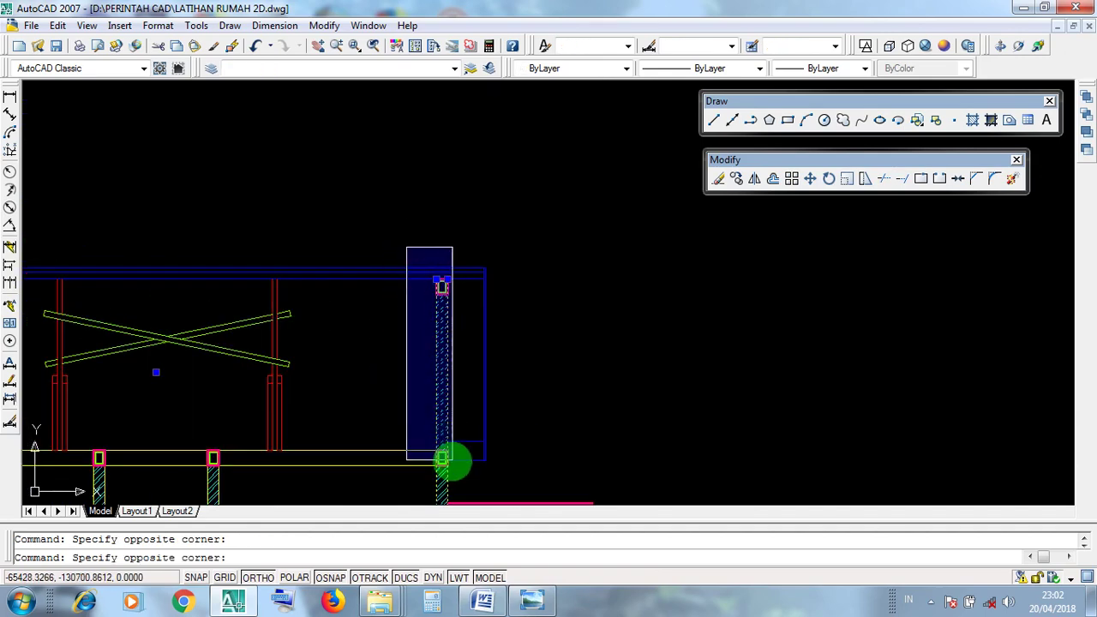
left_click(452, 471)
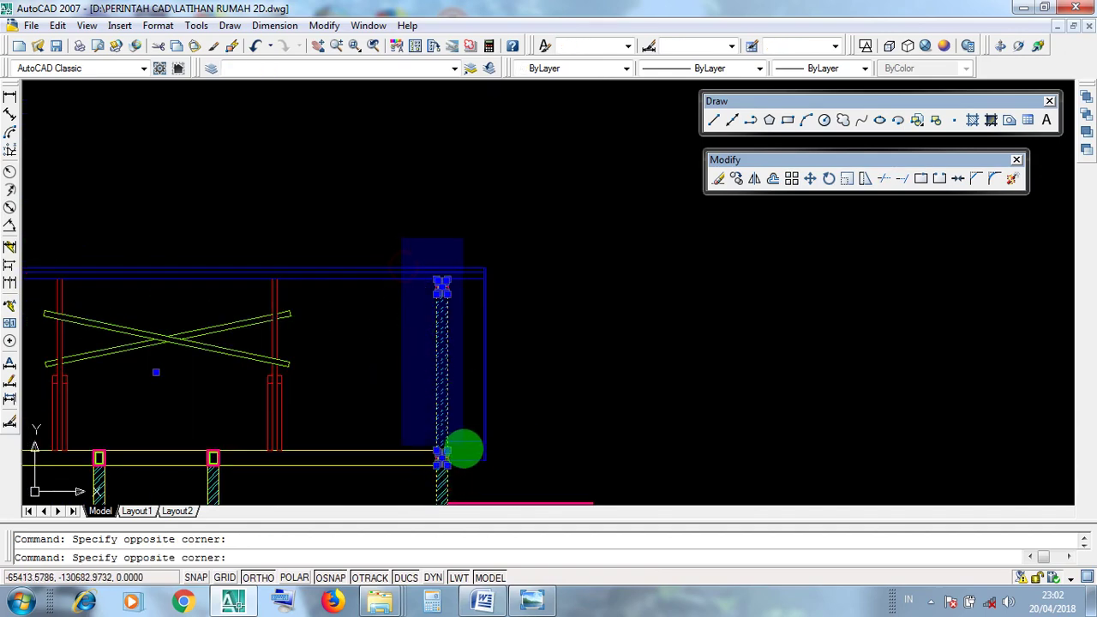
left_click(458, 477)
key("Escape")
- Switch to picture1a in Windows Photo Viewer and examine the gable wall with its reinforced frame
left_click(533, 598)
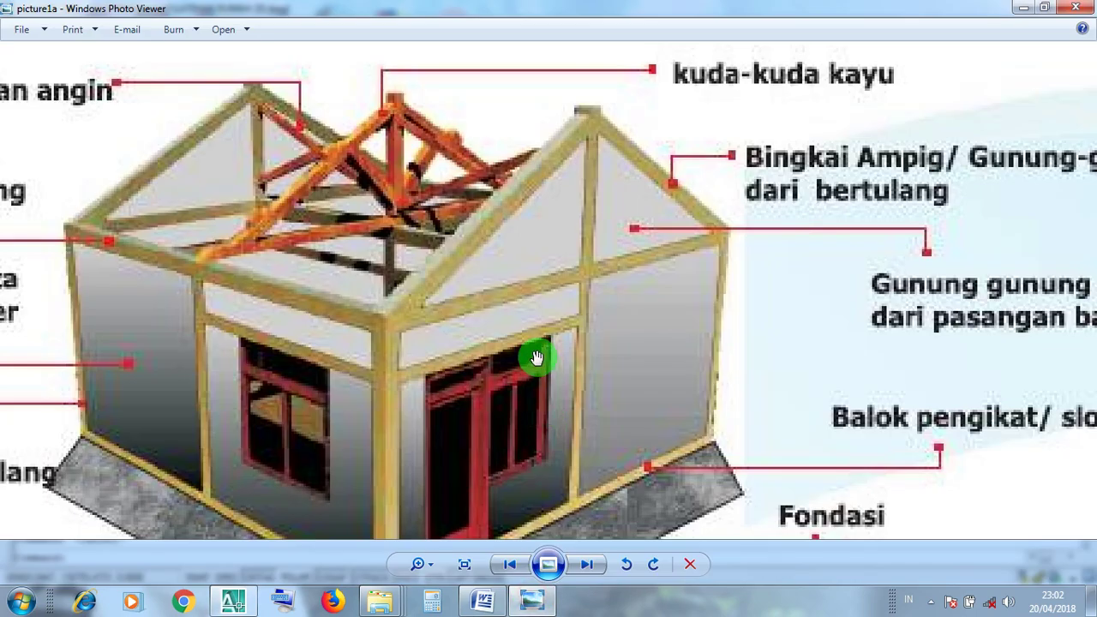
scroll(591, 211, "up", 3)
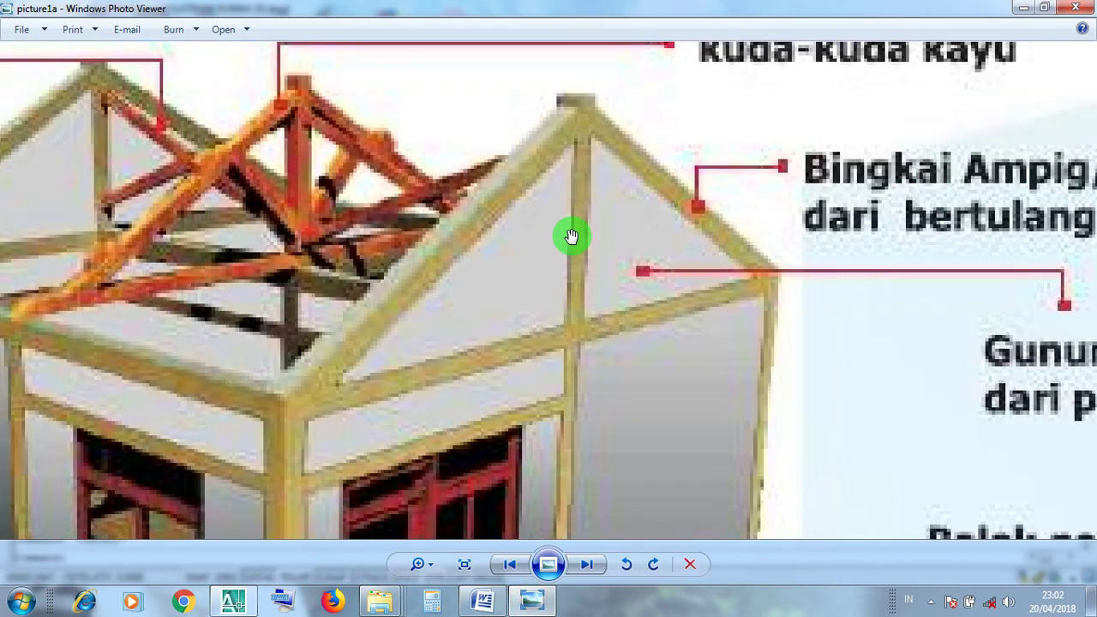
- Return to AutoCAD and examine the two vertical gable wall lines in the lower, unfinished example section
left_click(231, 602)
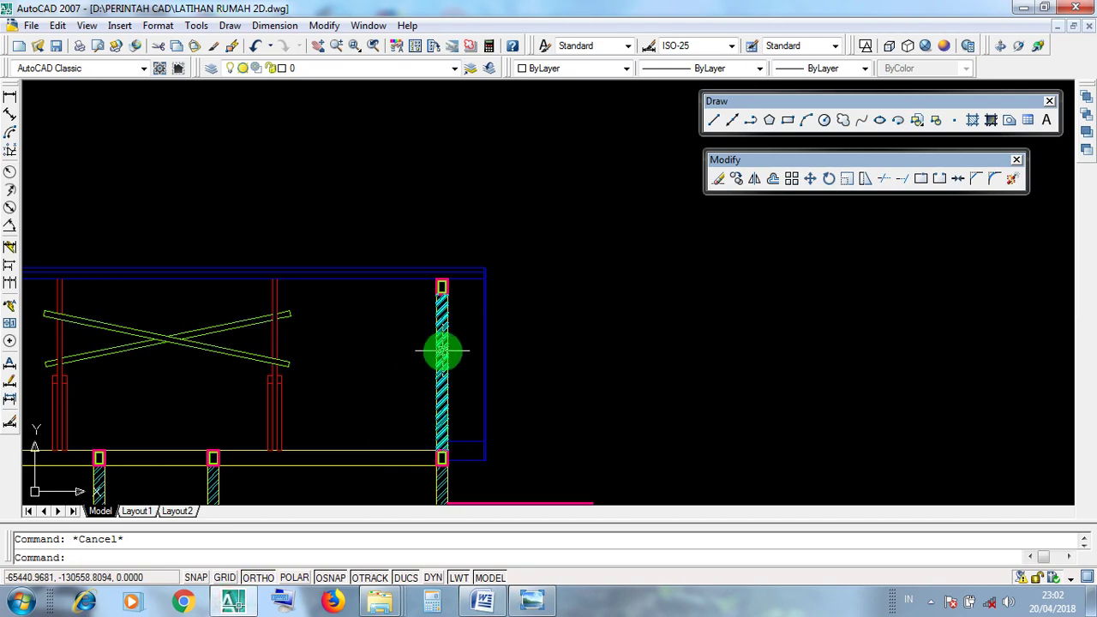
scroll(579, 431, "down", 4)
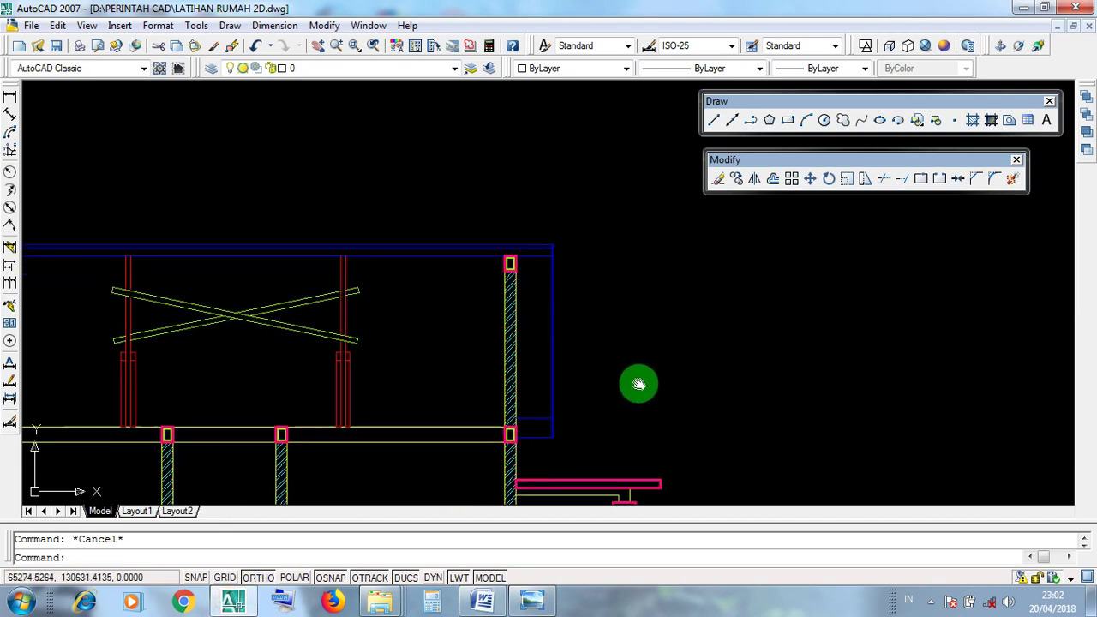
scroll(678, 404, "down", 3)
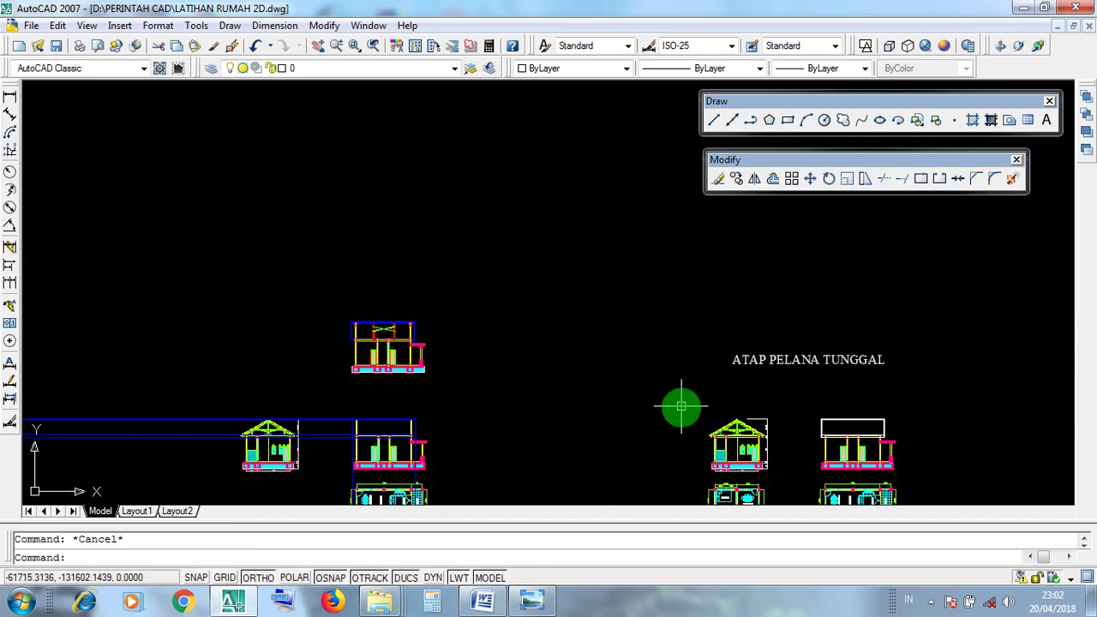
scroll(399, 440, "up", 8)
left_click(489, 435)
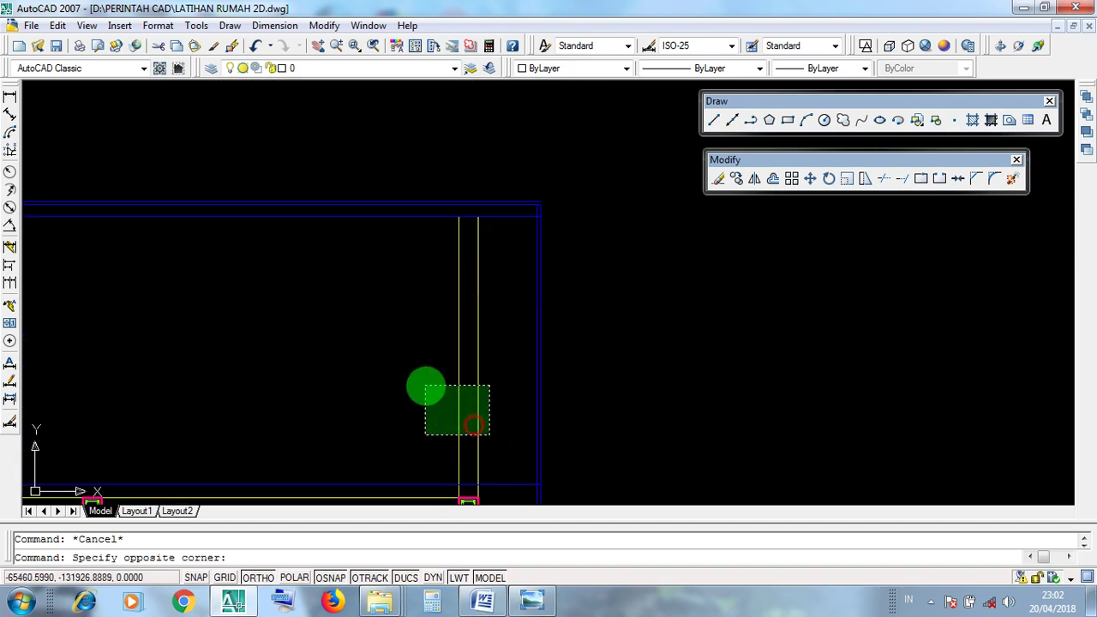
left_click(427, 385)
middle_click_drag(479, 432, 484, 388)
left_click(506, 375)
left_click(451, 344)
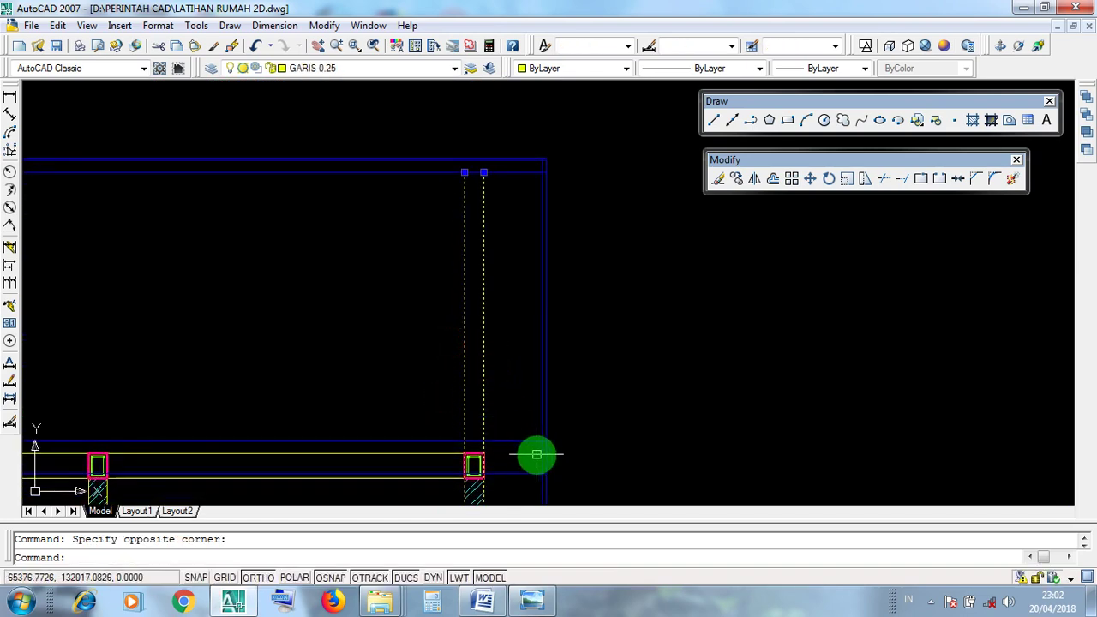
- Examine the gable wall's outlines, hatch and top ring beam in the upper, completed example section
scroll(536, 454, "down", 4)
middle_click_drag(512, 257, 526, 406)
scroll(546, 318, "up", 3)
scroll(543, 326, "up", 2)
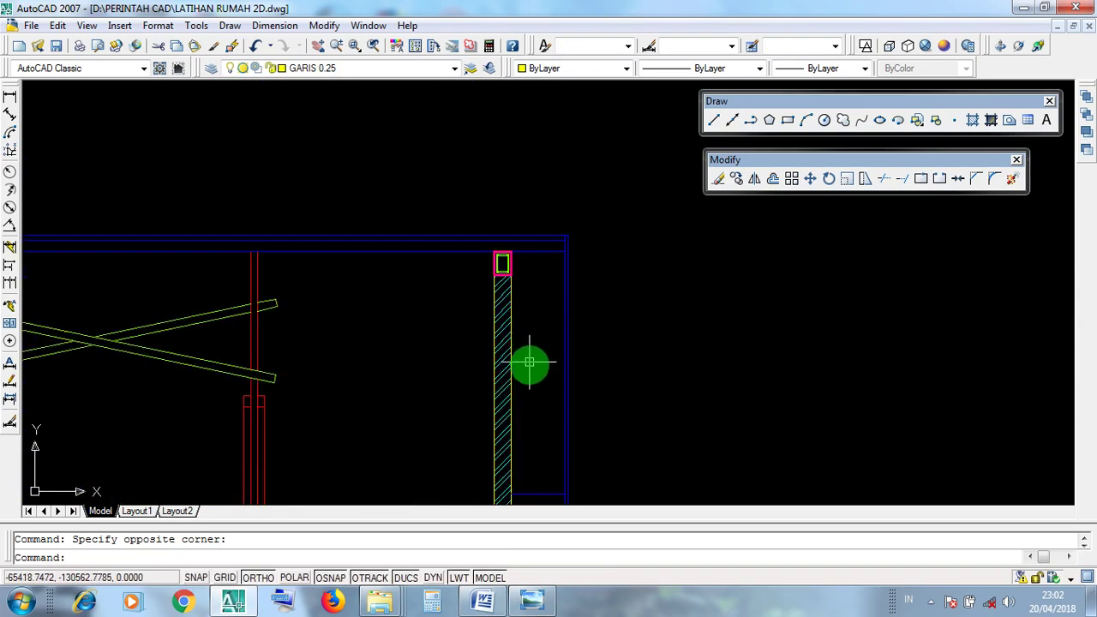
key("Escape")
middle_click_drag(525, 366, 513, 304)
left_click(525, 354)
left_click(455, 204)
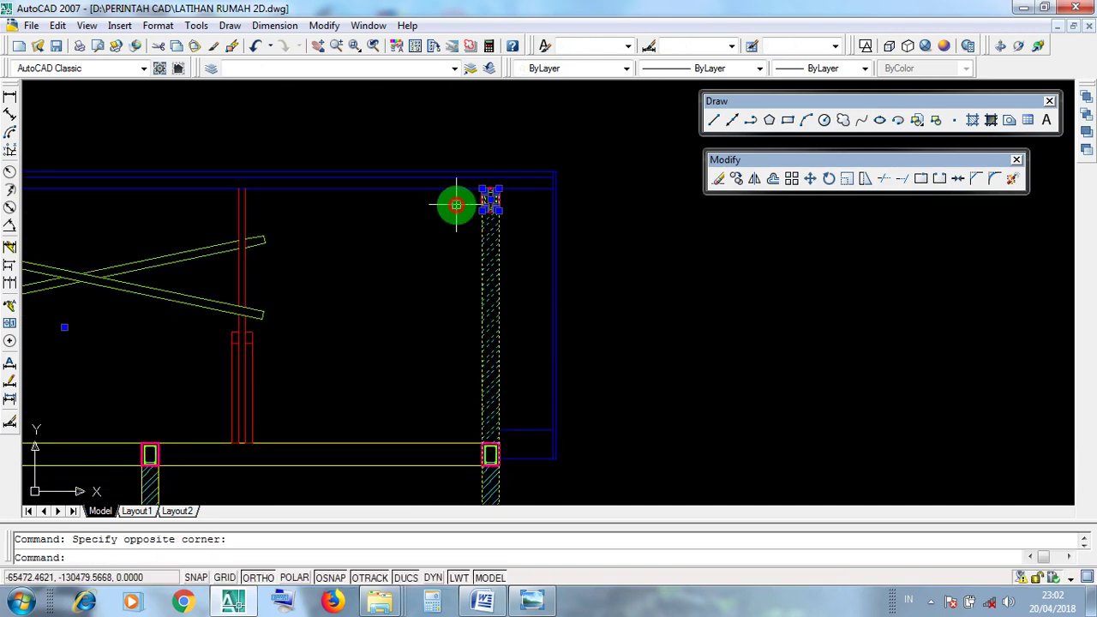
key("Escape")
- Return to the longitudinal section under ATAP PELANA TUNGGAL and save the drawing
scroll(438, 322, "down", 5)
middle_click_drag(436, 320, 264, 321)
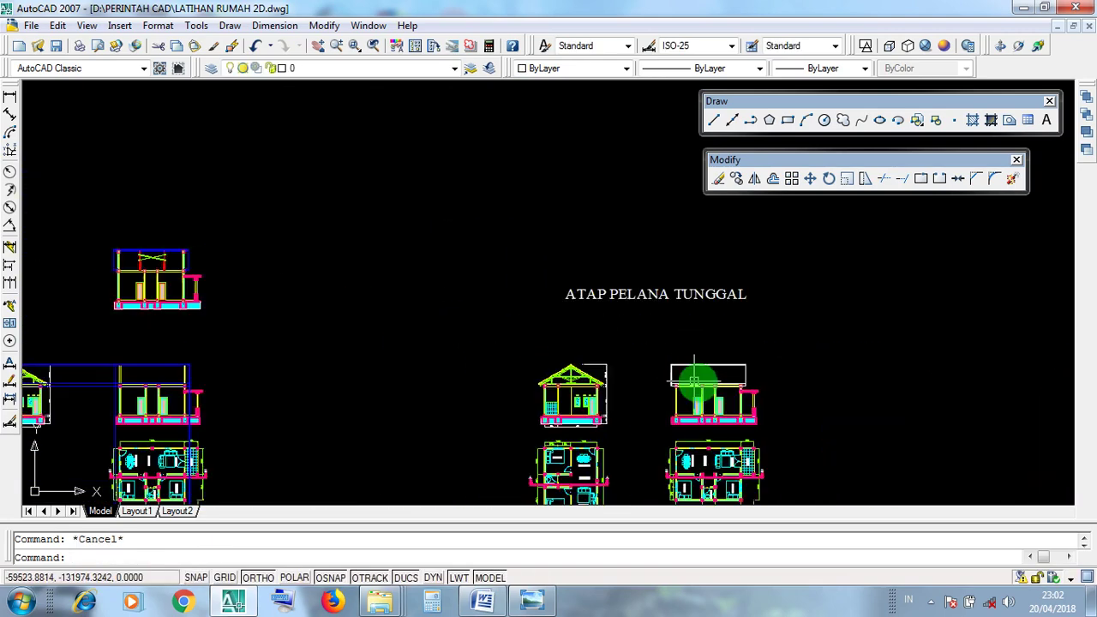
scroll(730, 385, "up", 6)
mouse_move(713, 350)
middle_mouse_down()
mouse_move(575, 365)
mouse_move(575, 380)
middle_mouse_up()
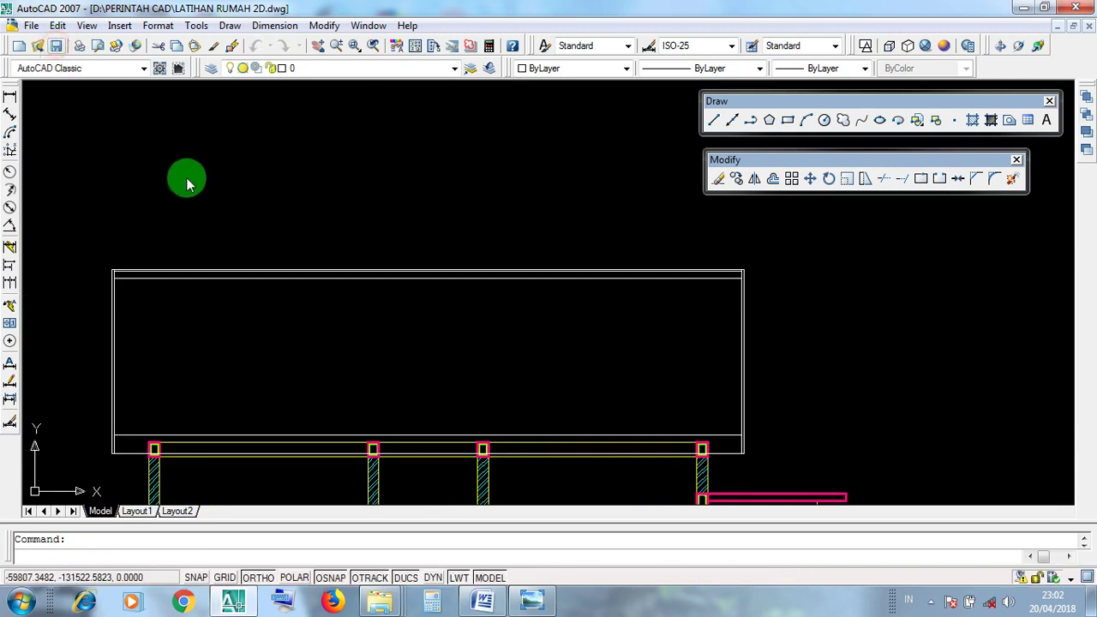
key("ctrl+s")
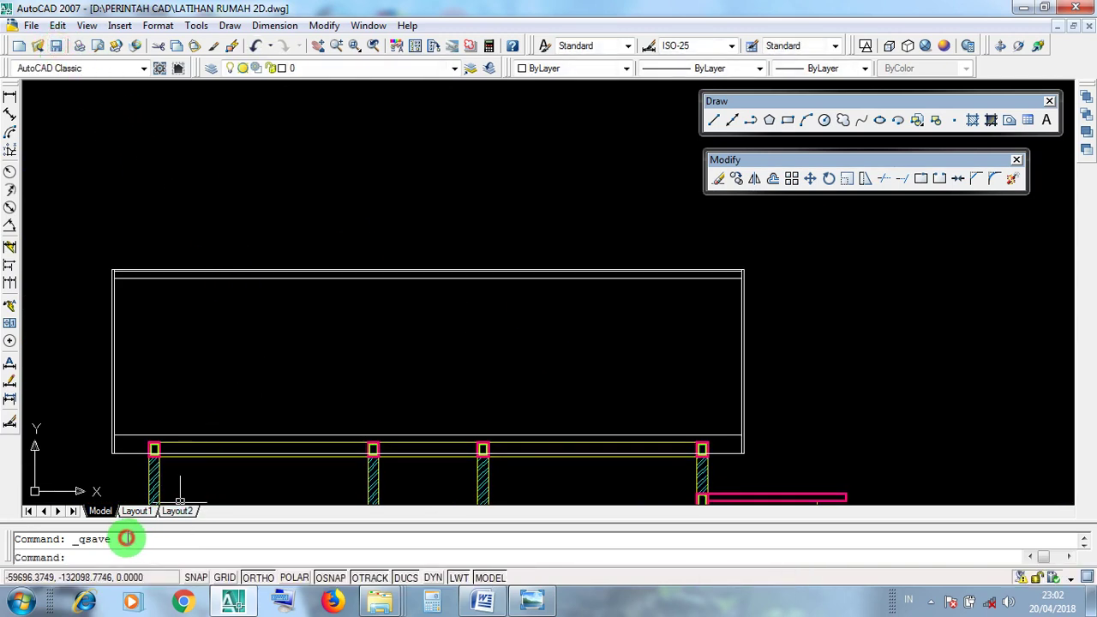